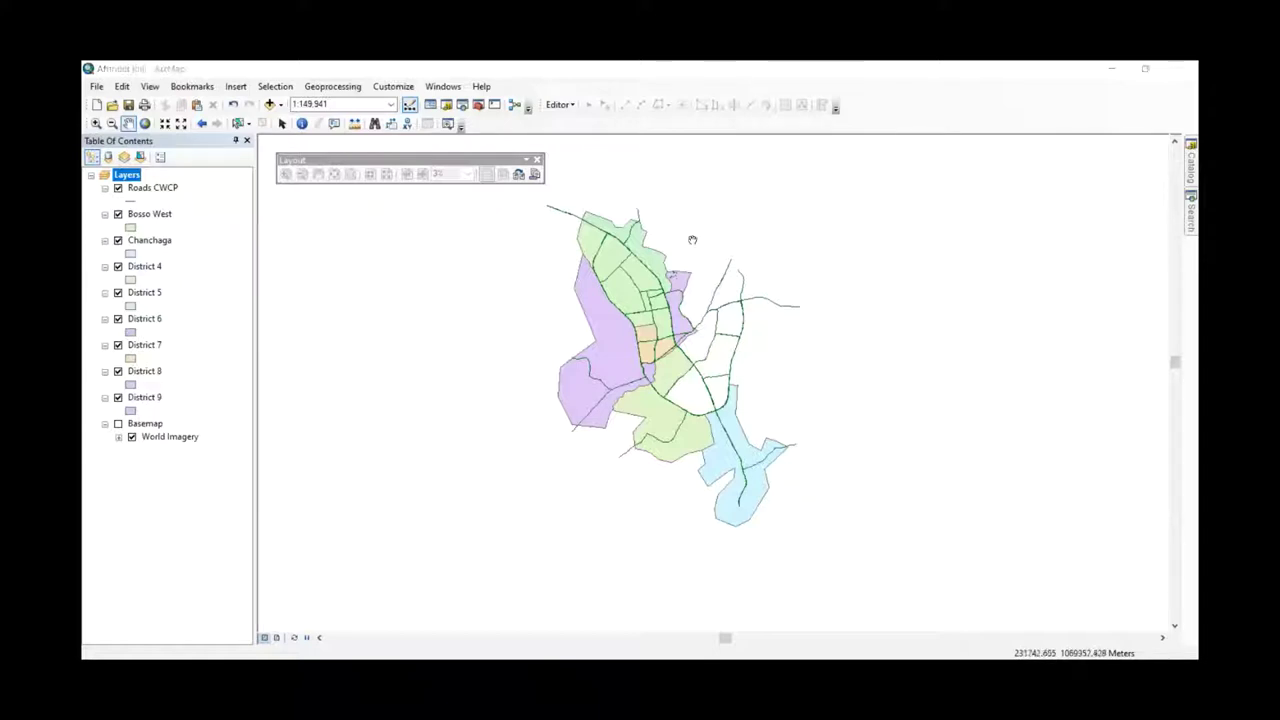
- Reposition the district map in the data view and switch to the layout view
drag(668, 272, 622, 288)
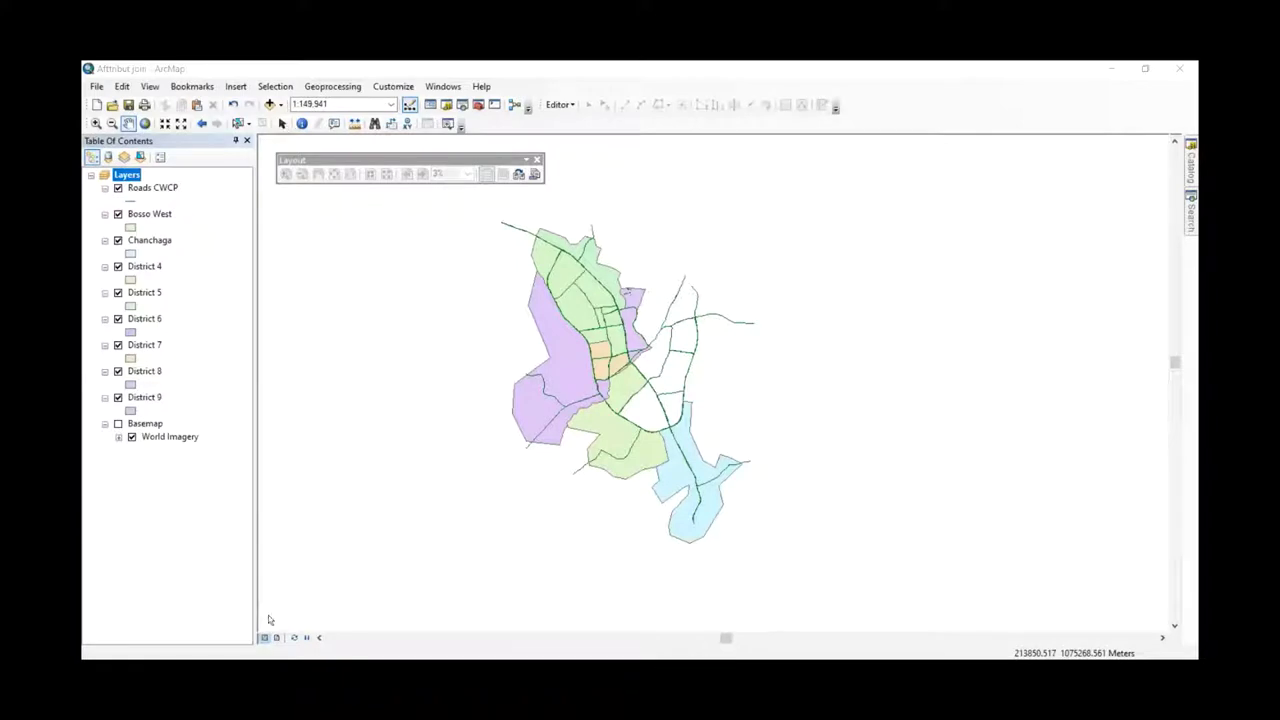
click(283, 122)
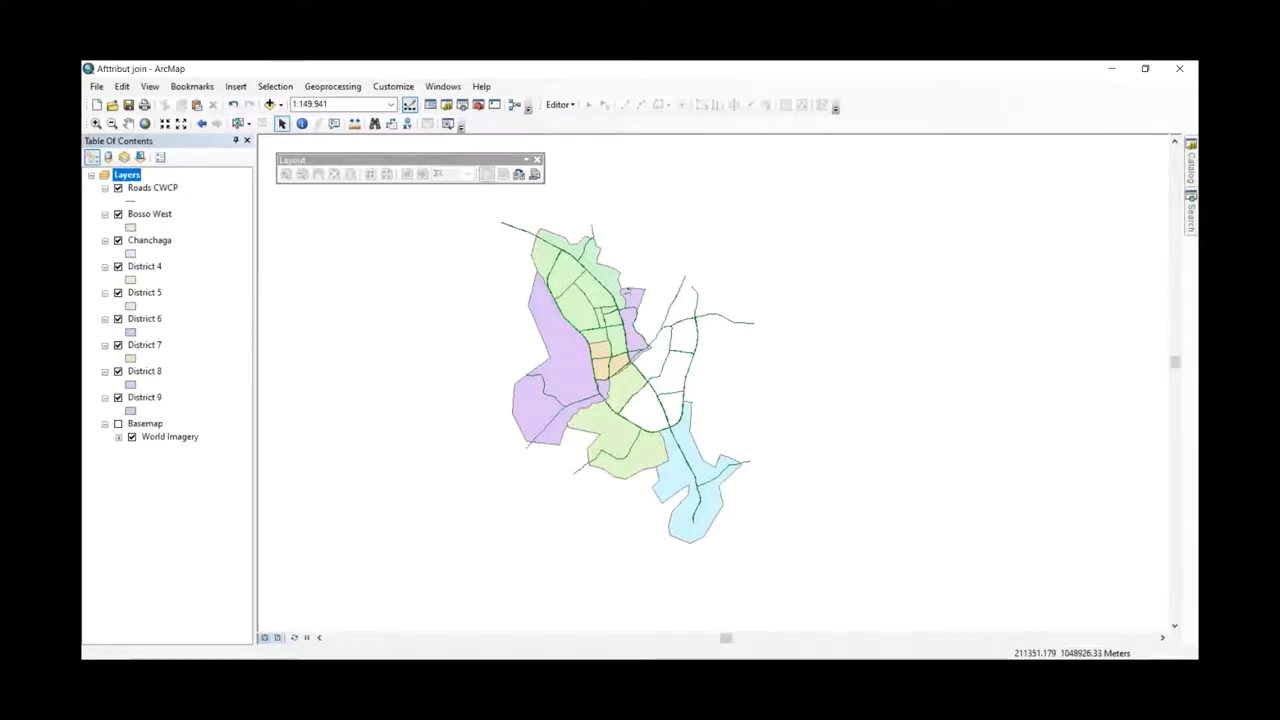
click(279, 637)
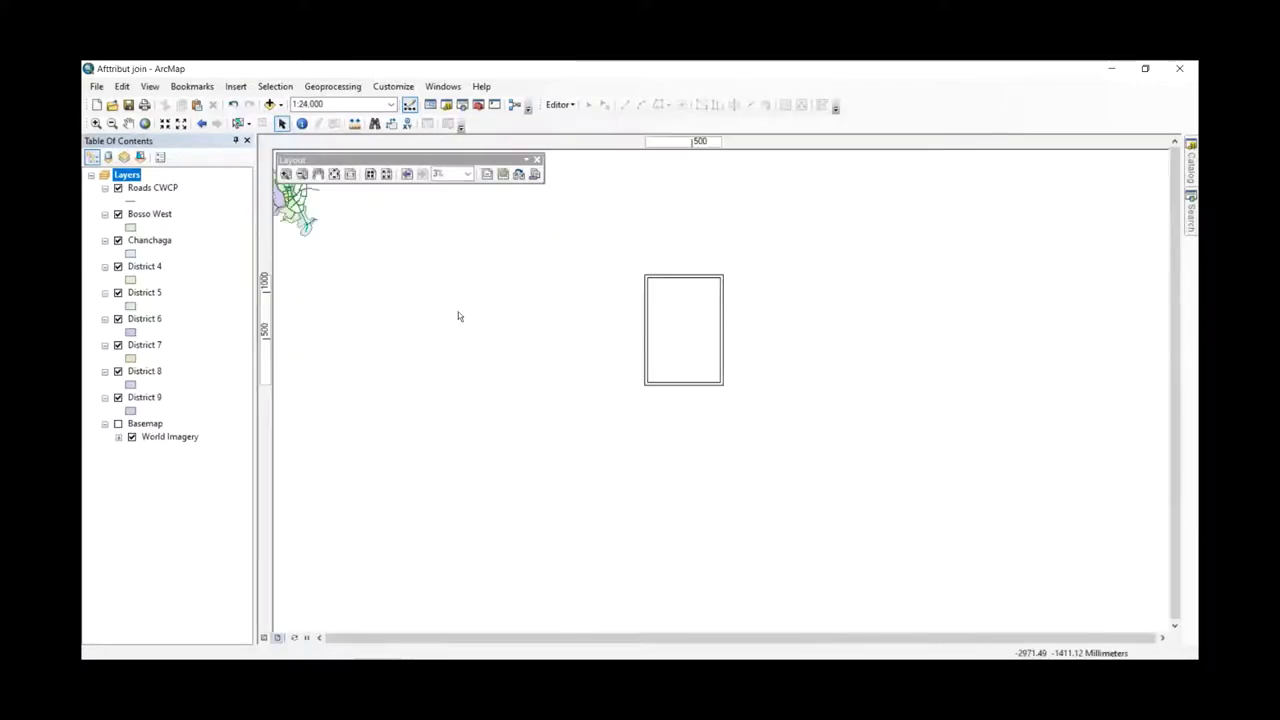
drag(377, 360, 430, 298)
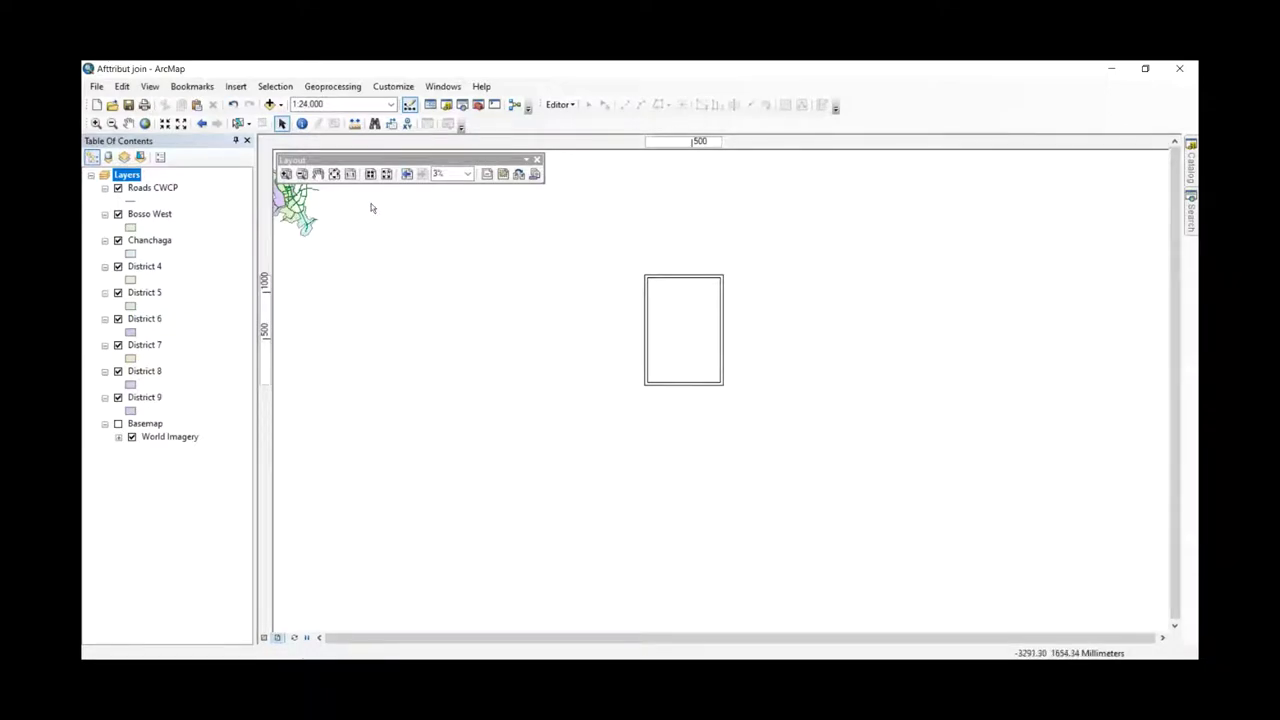
- Set the map scale to 1:24,000 and try zooming in on the blank layout page
click(128, 123)
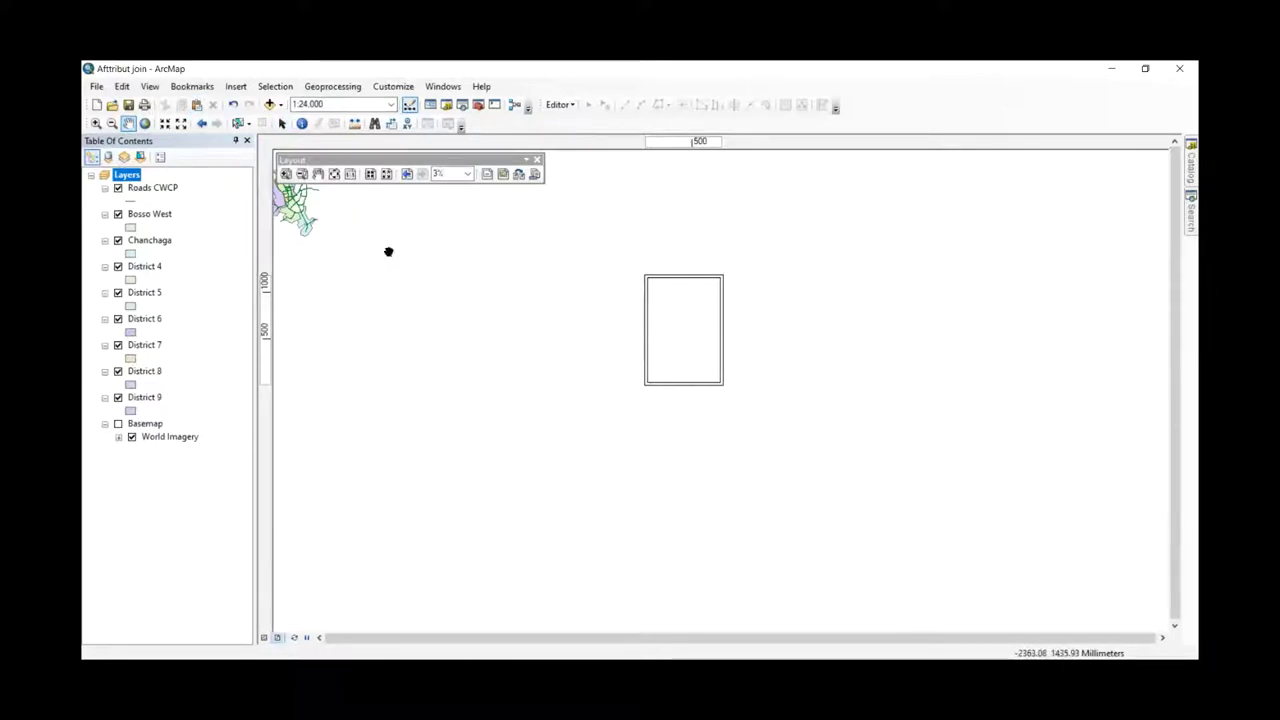
click(390, 105)
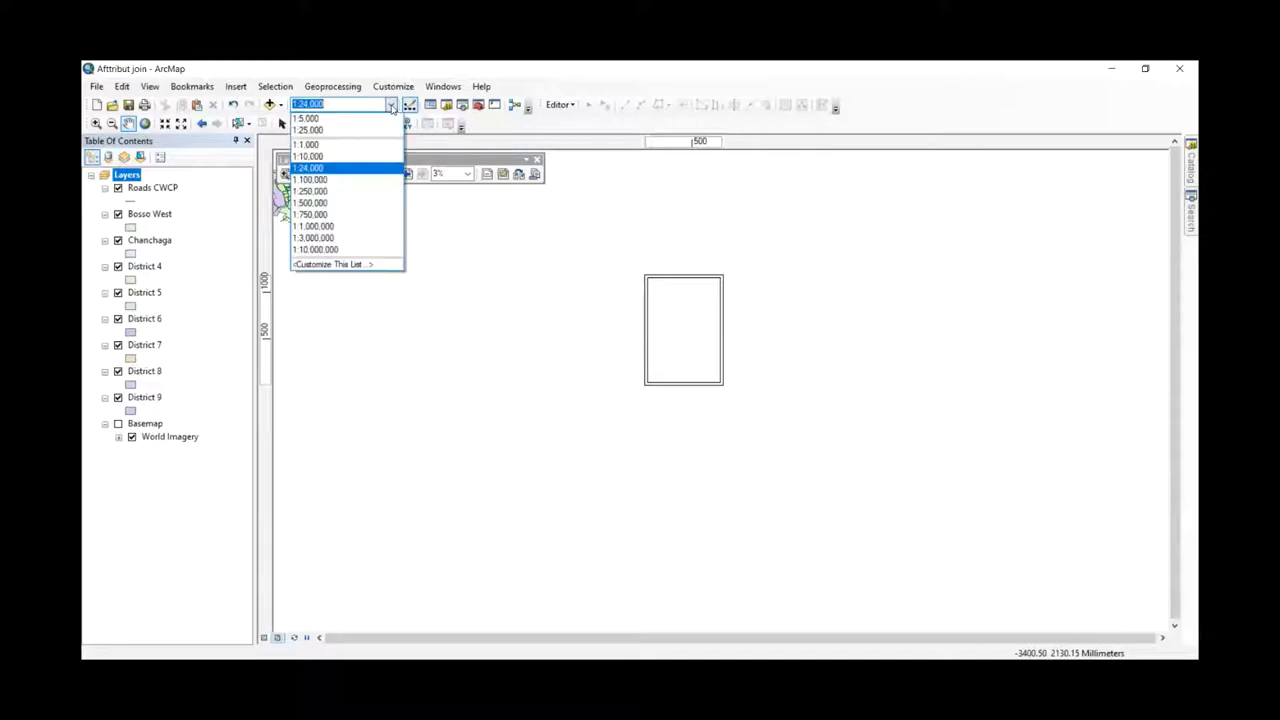
click(334, 169)
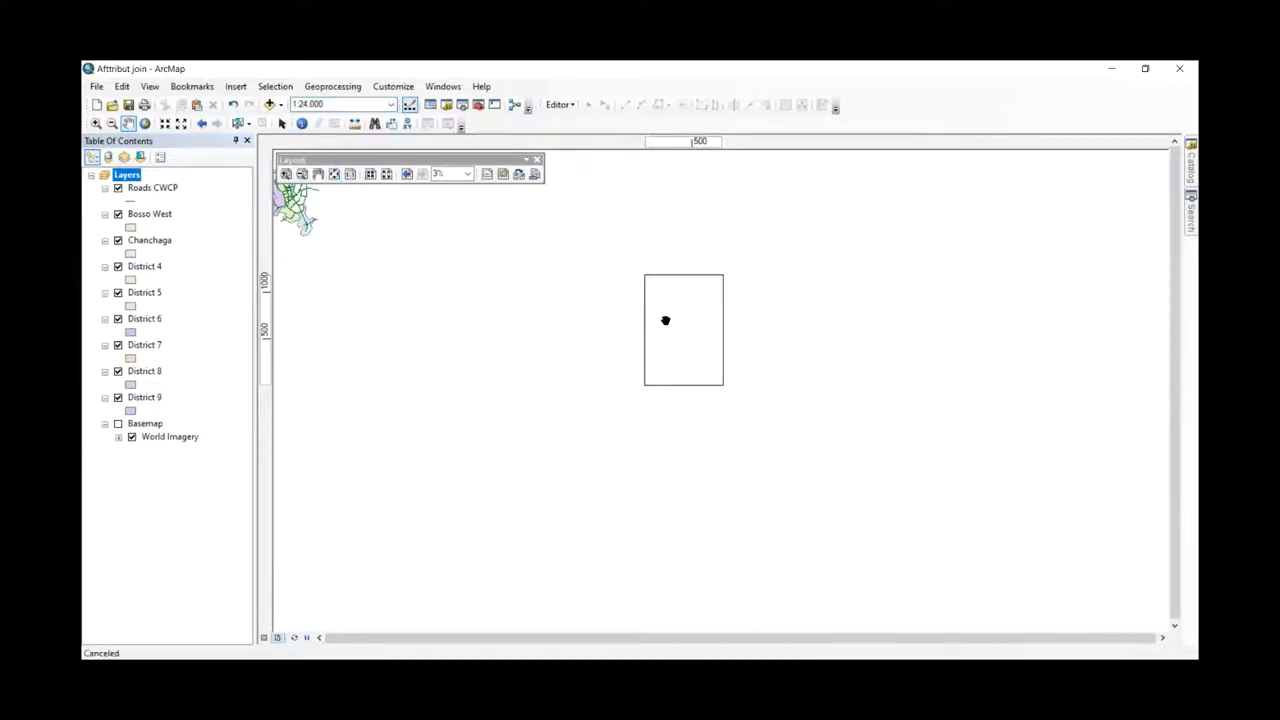
scroll(665, 320, down, 5)
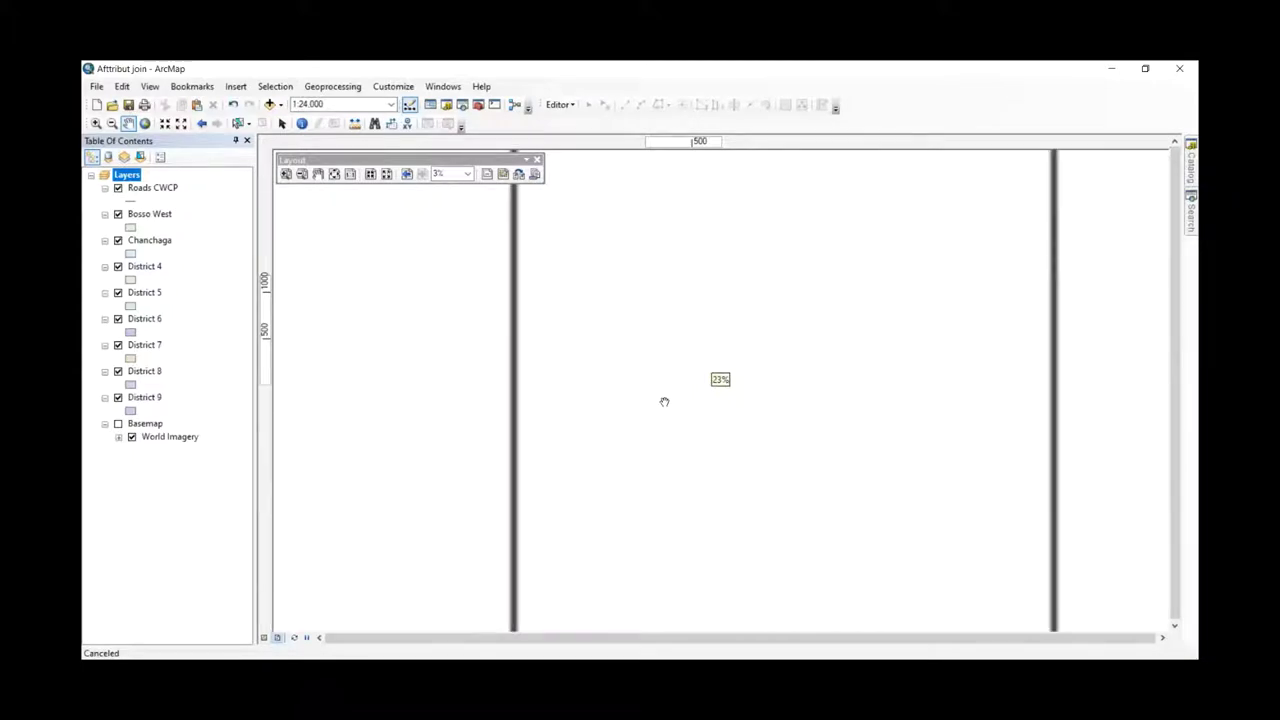
scroll(663, 405, up, 5)
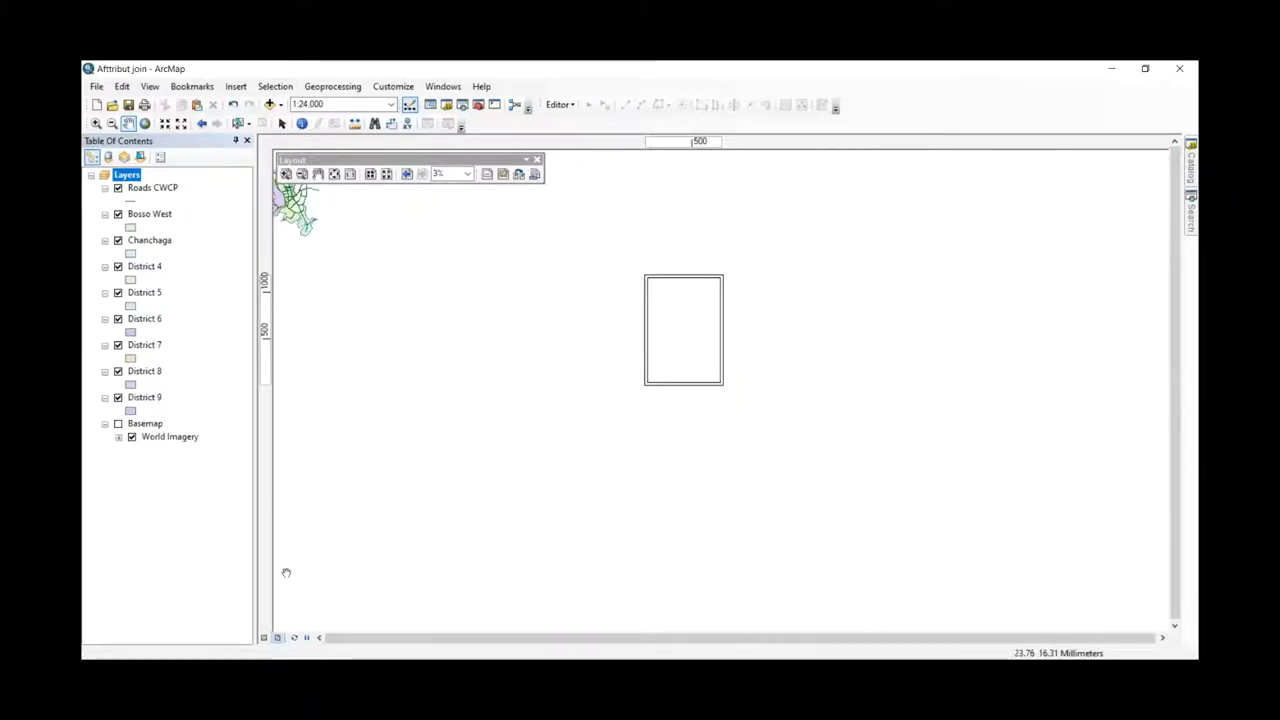
- Shift the district map eastward in the data view and return to the layout view
click(264, 637)
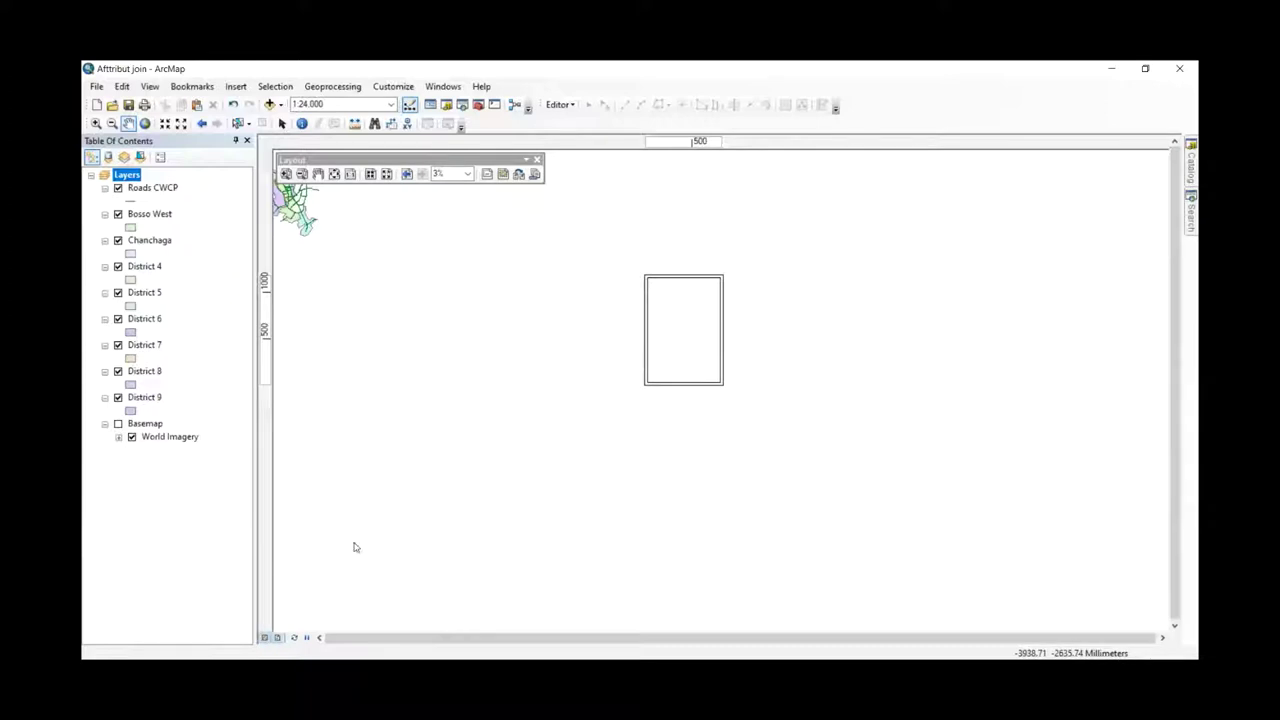
drag(757, 280, 886, 286)
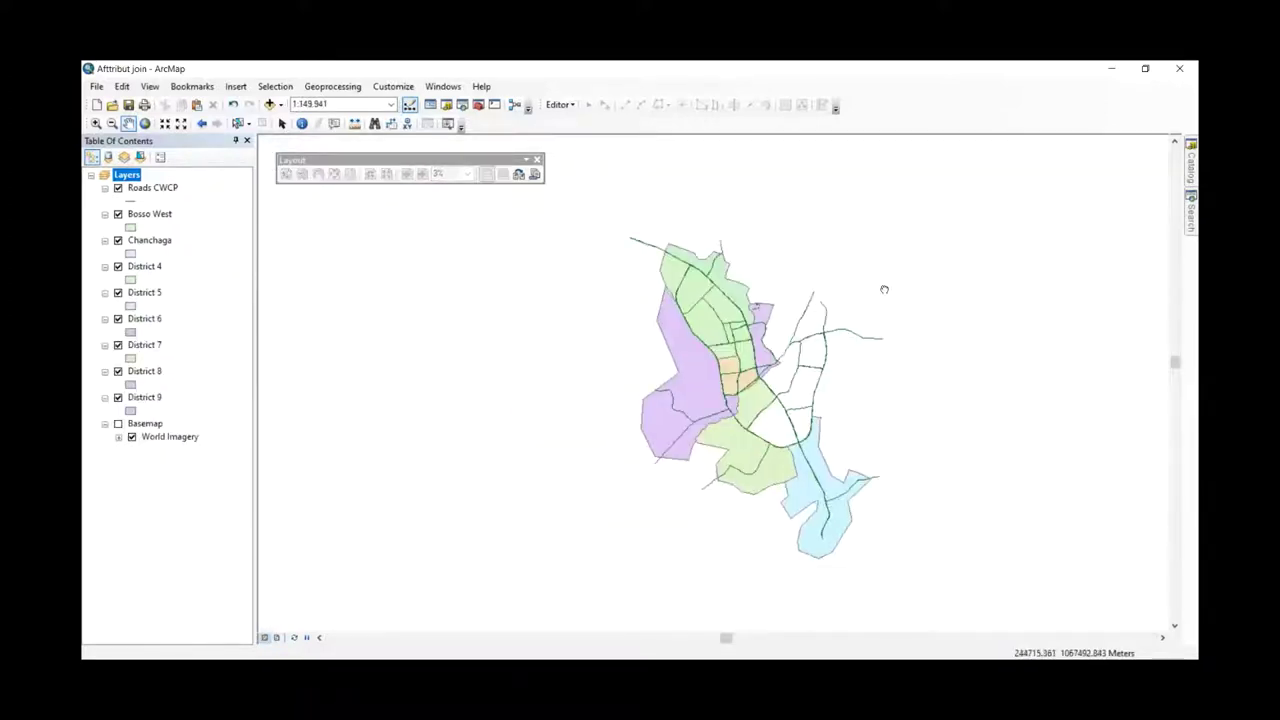
click(277, 637)
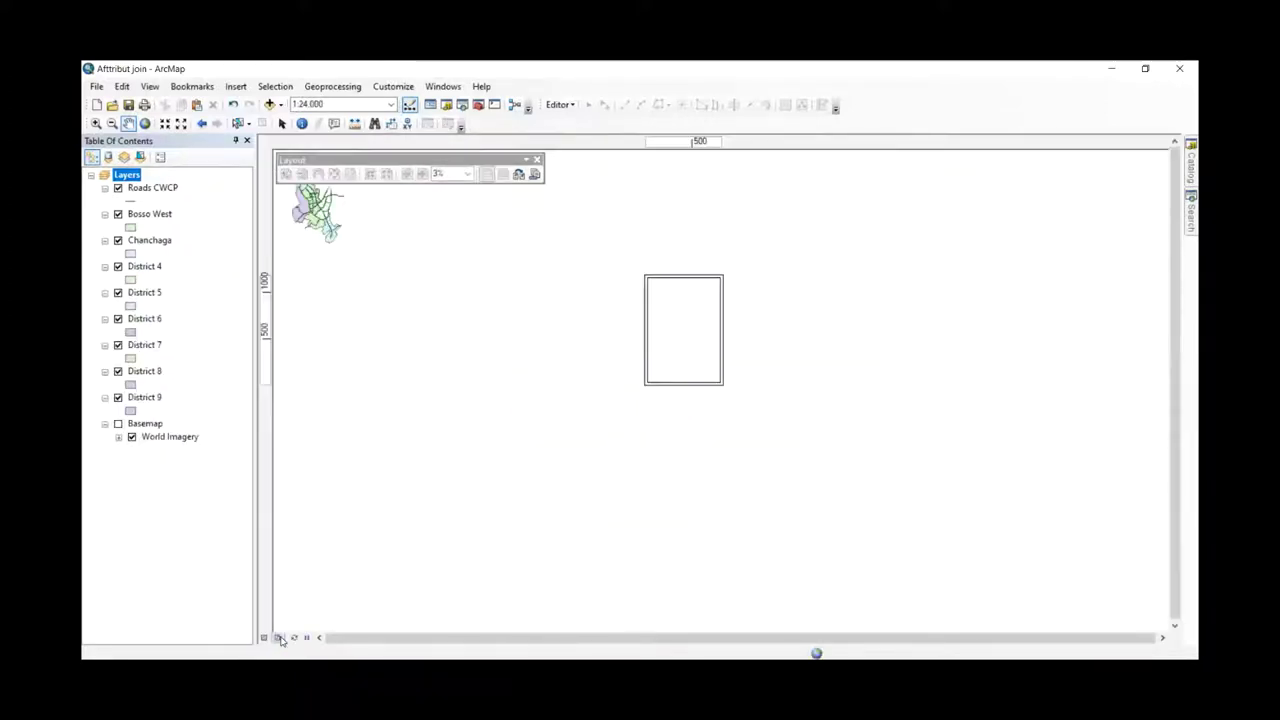
- Select the Roads CWCP layer and move the floating Layout toolbar off the district map
click(168, 437)
click(155, 188)
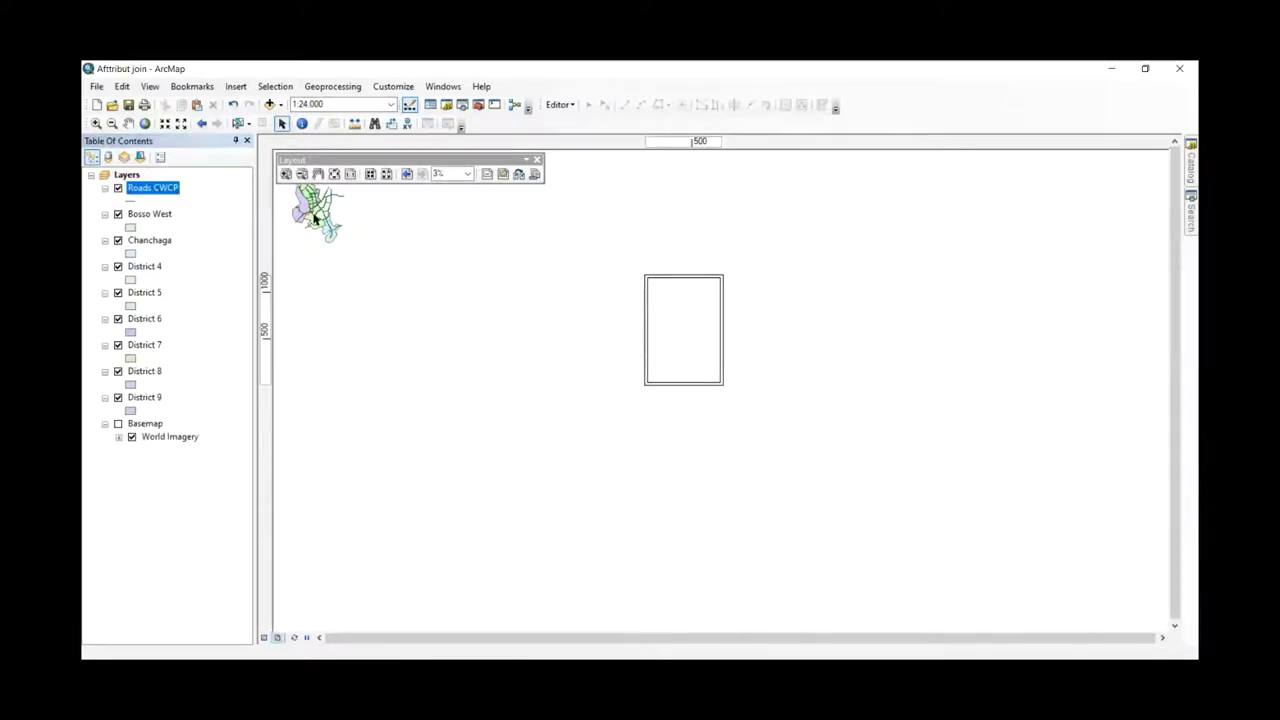
drag(498, 159, 463, 220)
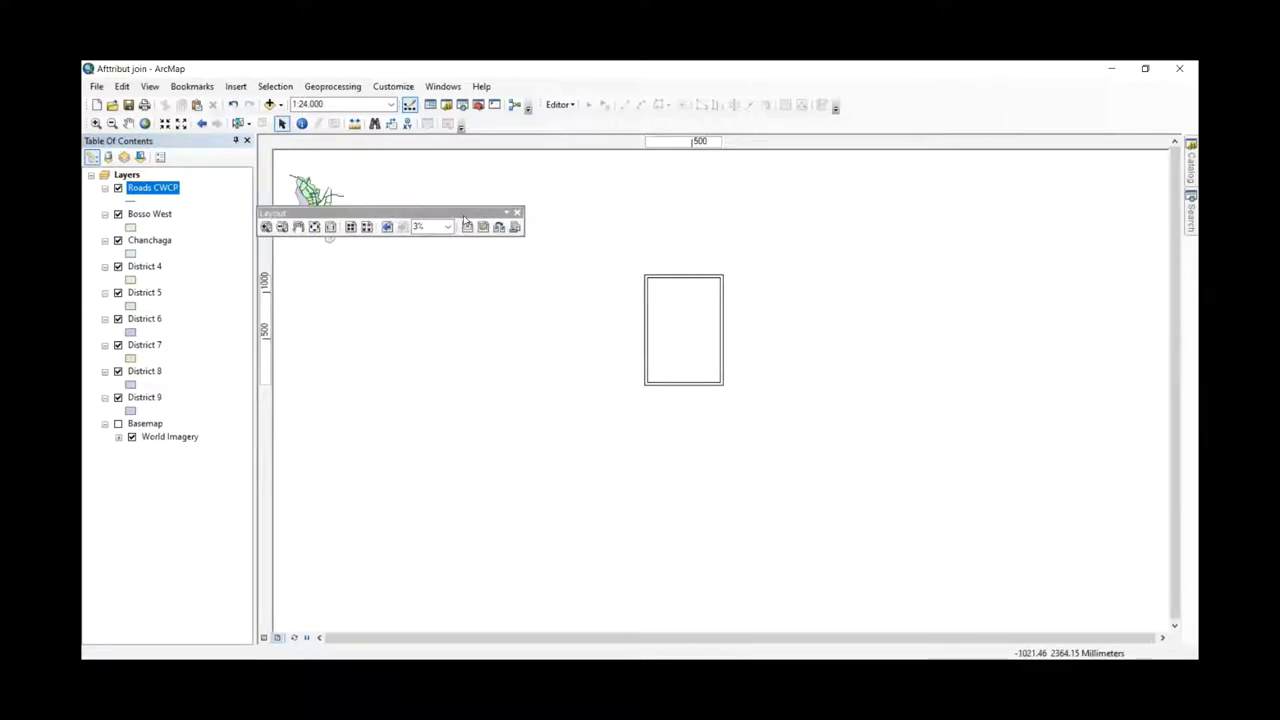
drag(355, 212, 495, 164)
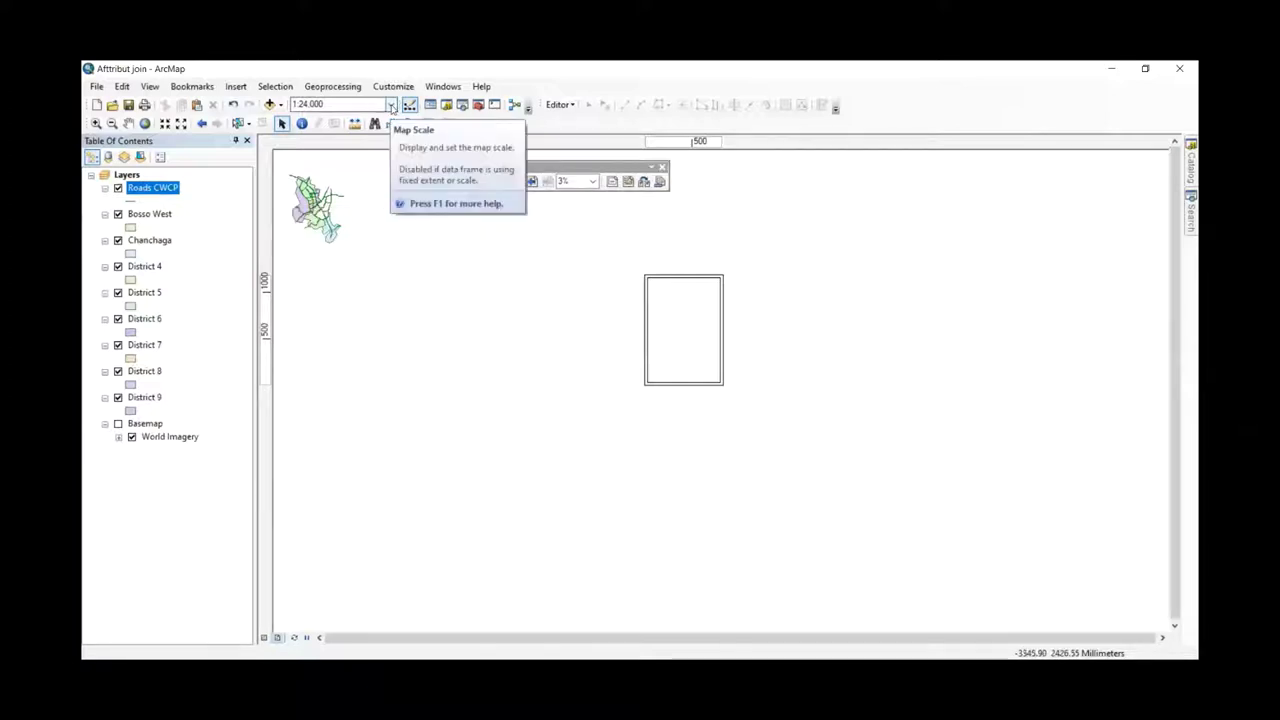
- Select the data frame on the layout page and try map scales of 1:750,000 and 1:5,000
click(666, 282)
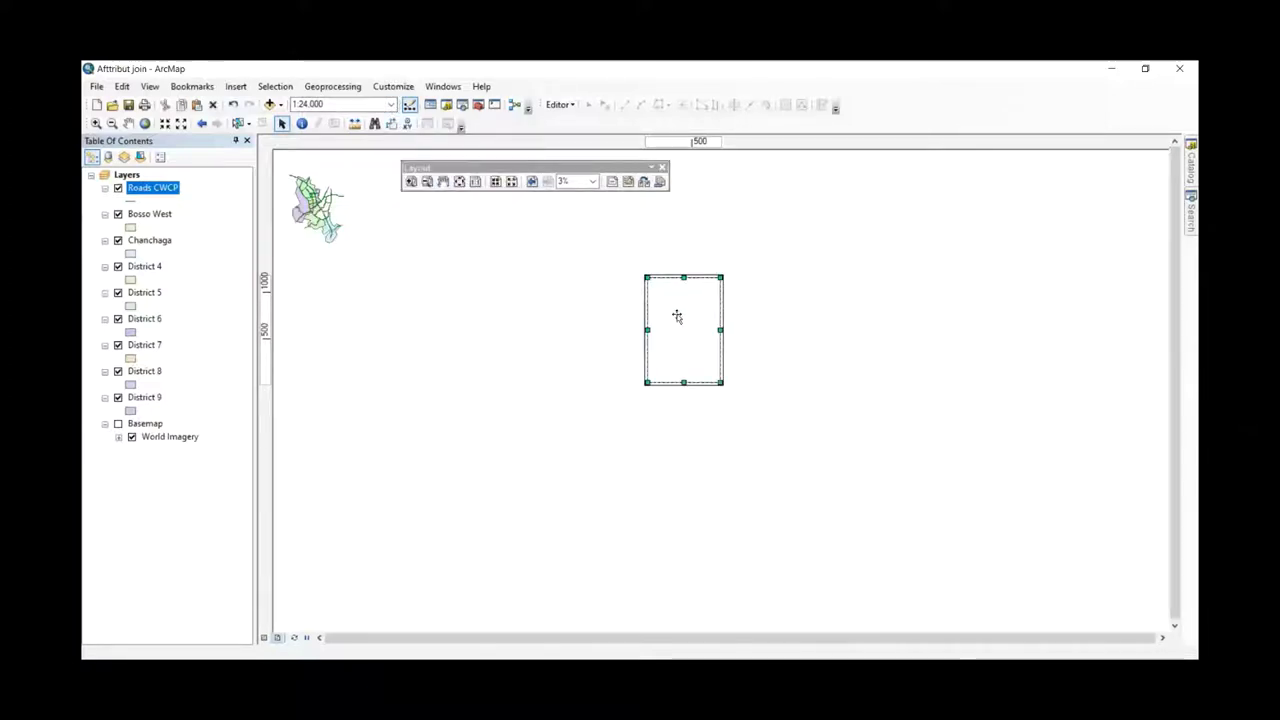
click(392, 106)
click(324, 218)
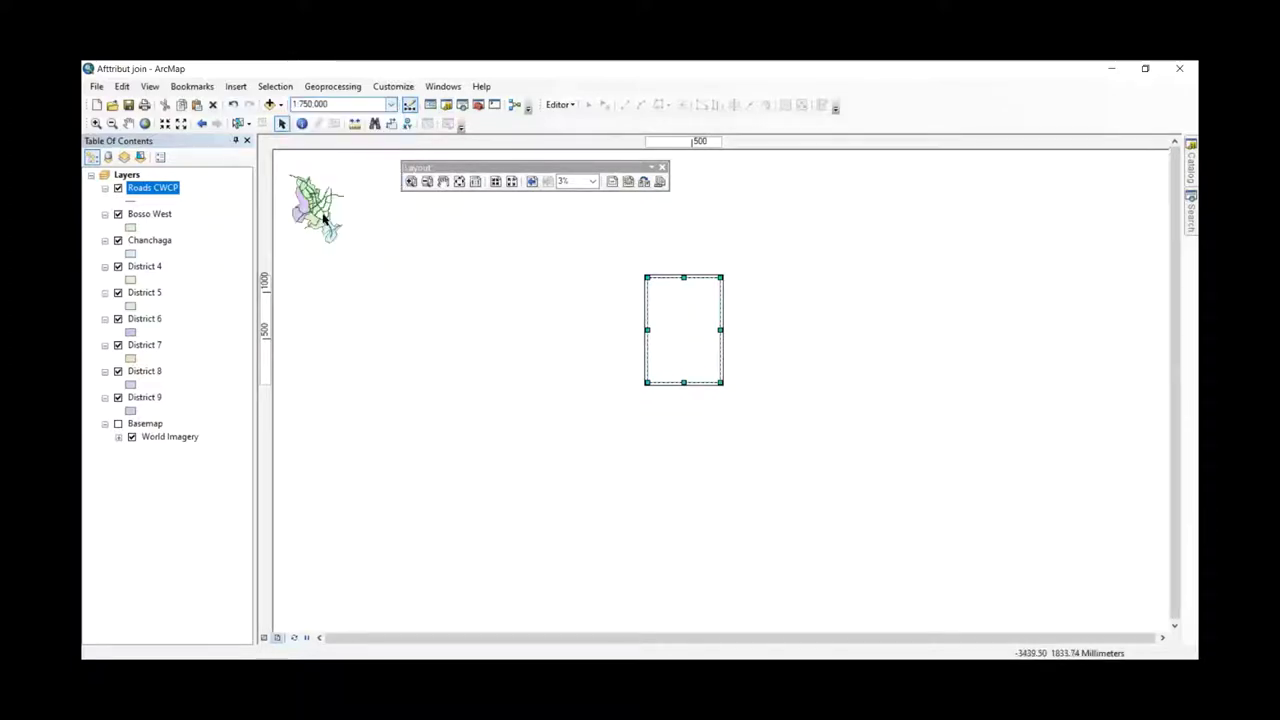
click(391, 105)
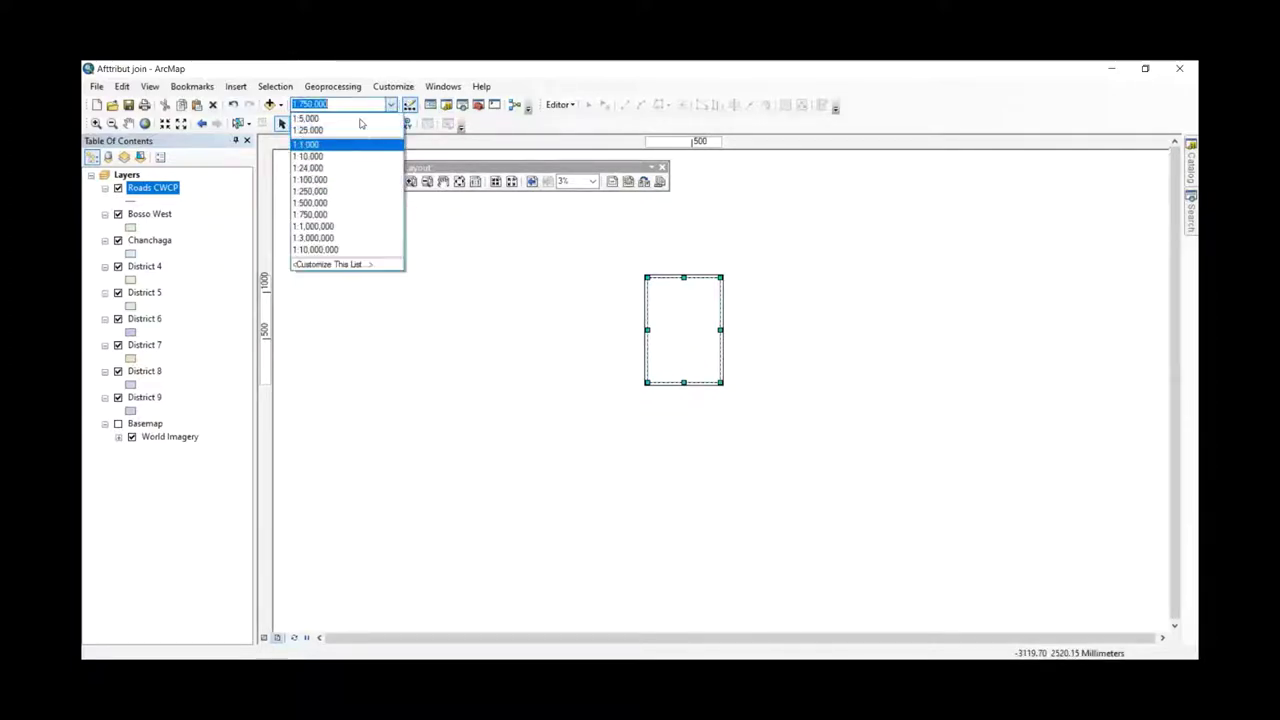
click(361, 120)
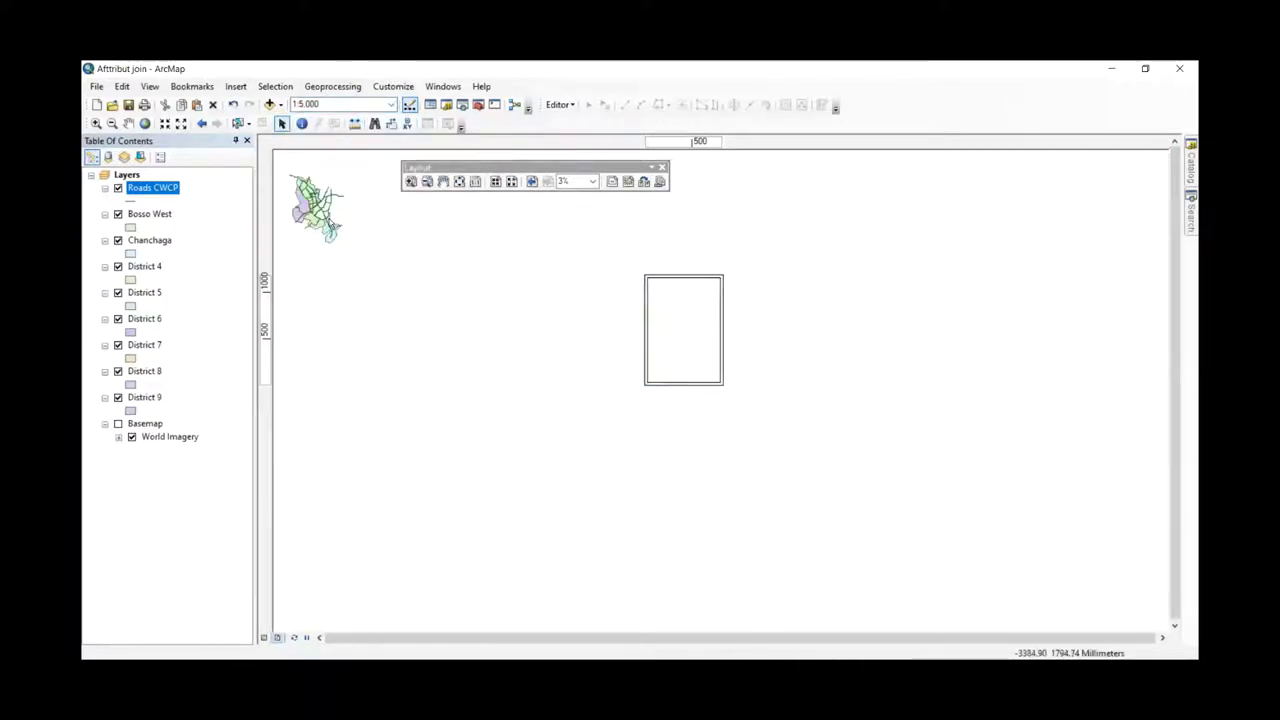
- Delete the data frame holding the district layers from the layout page
click(697, 295)
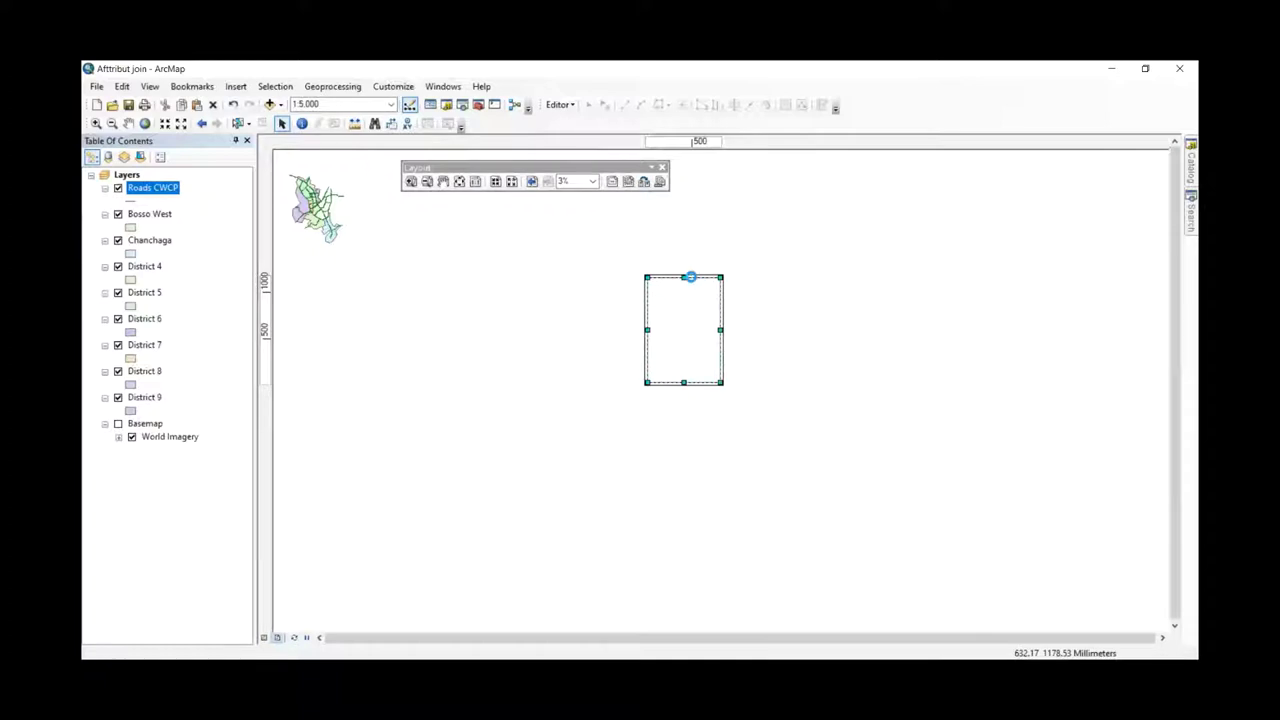
key(Delete)
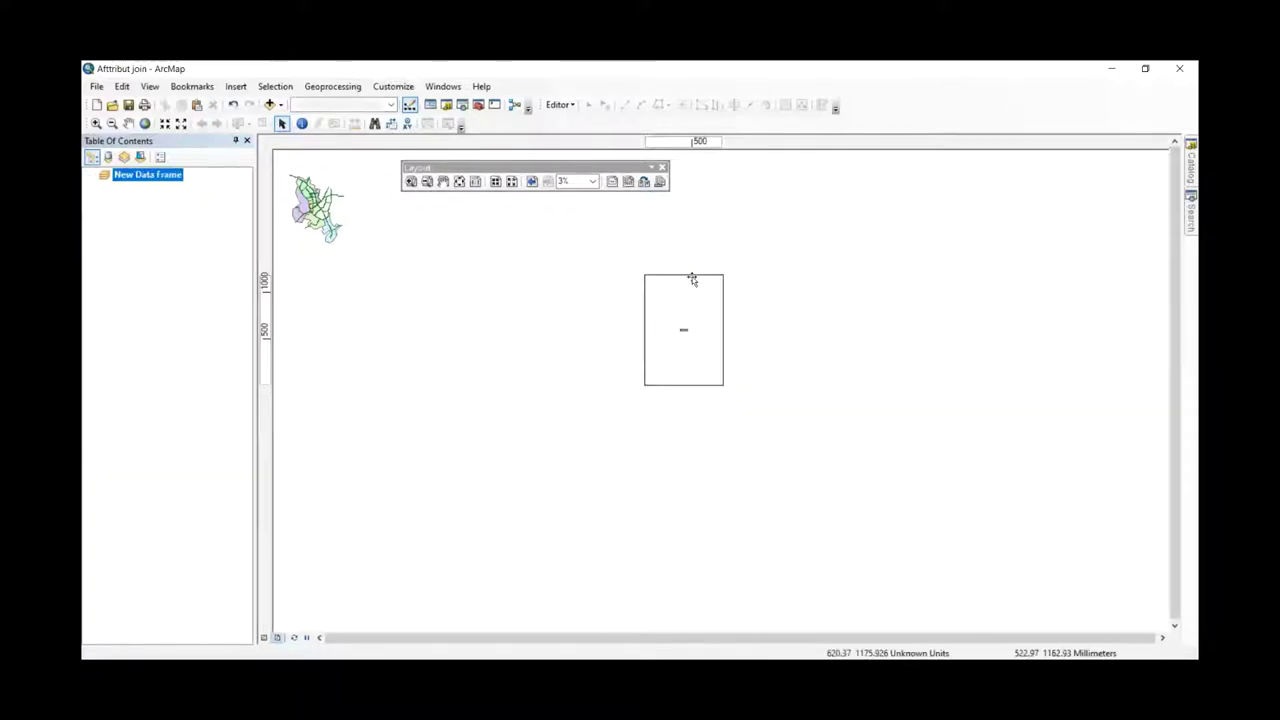
click(691, 277)
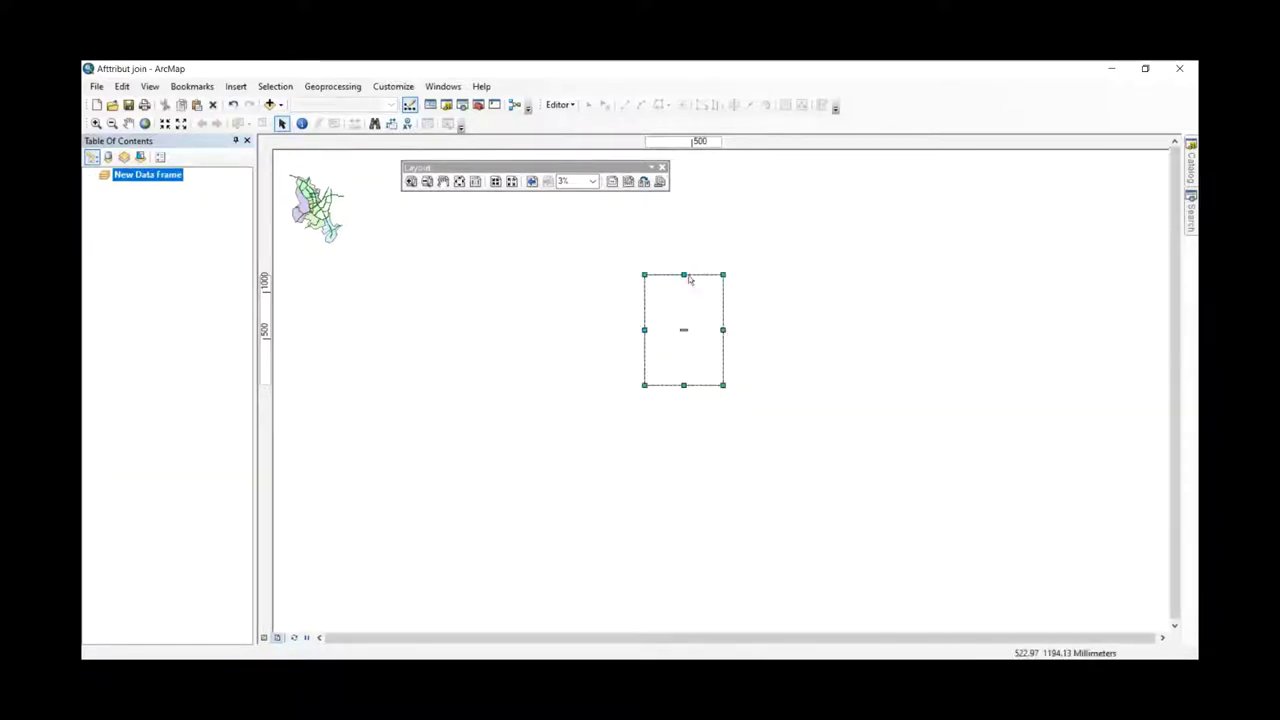
click(300, 558)
- Return to the data view and close the Afttribut join map without saving the changes
click(264, 637)
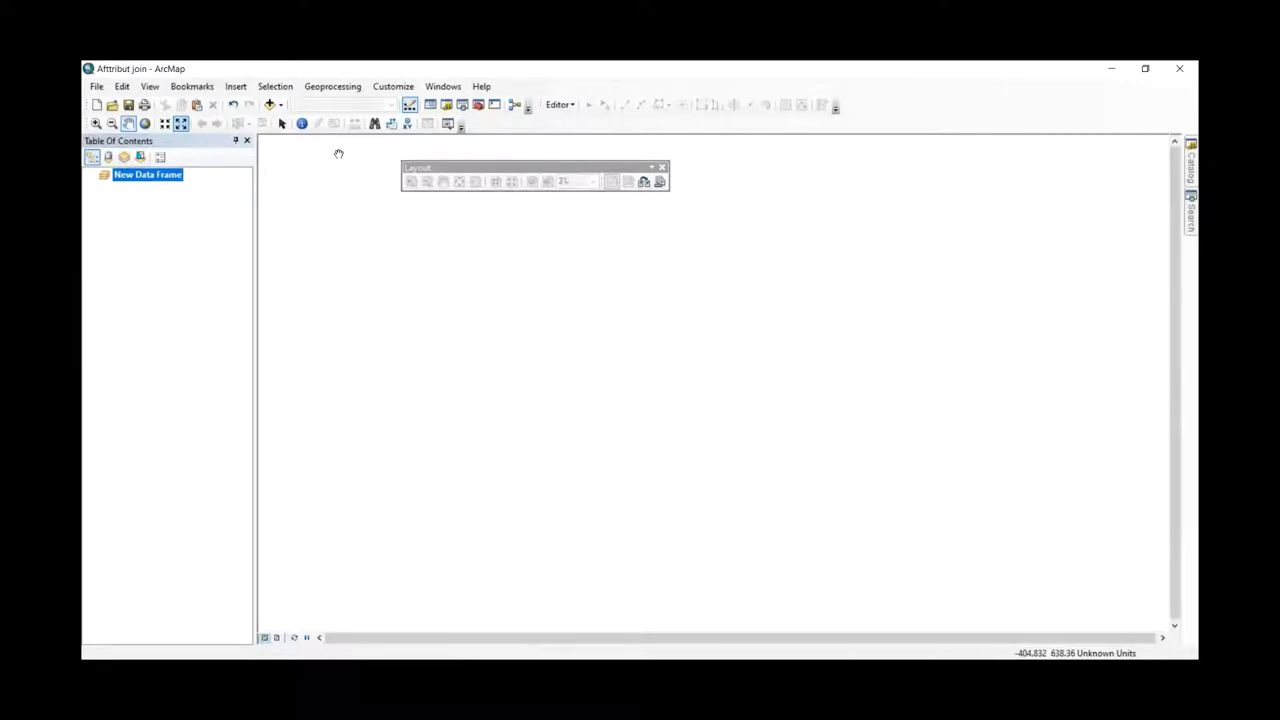
click(1180, 68)
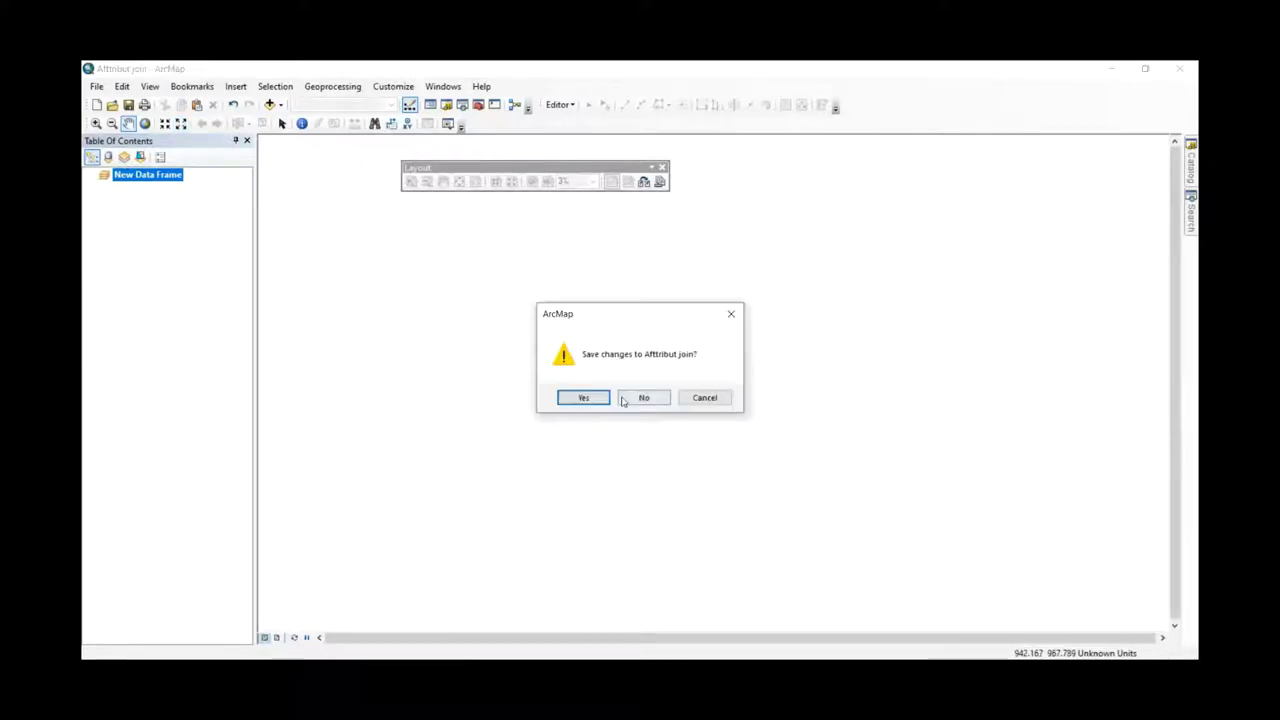
click(657, 402)
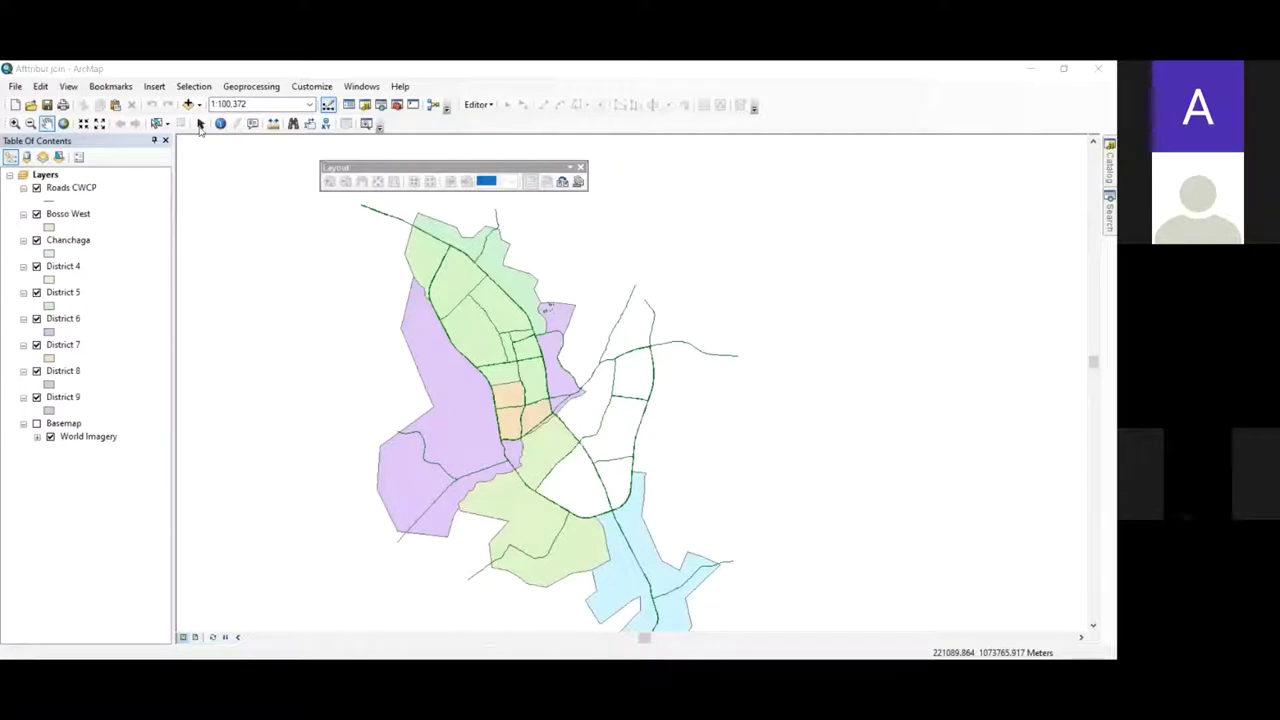
- Show the reopened district map in layout view and move the floating Layout toolbar off the page
click(201, 123)
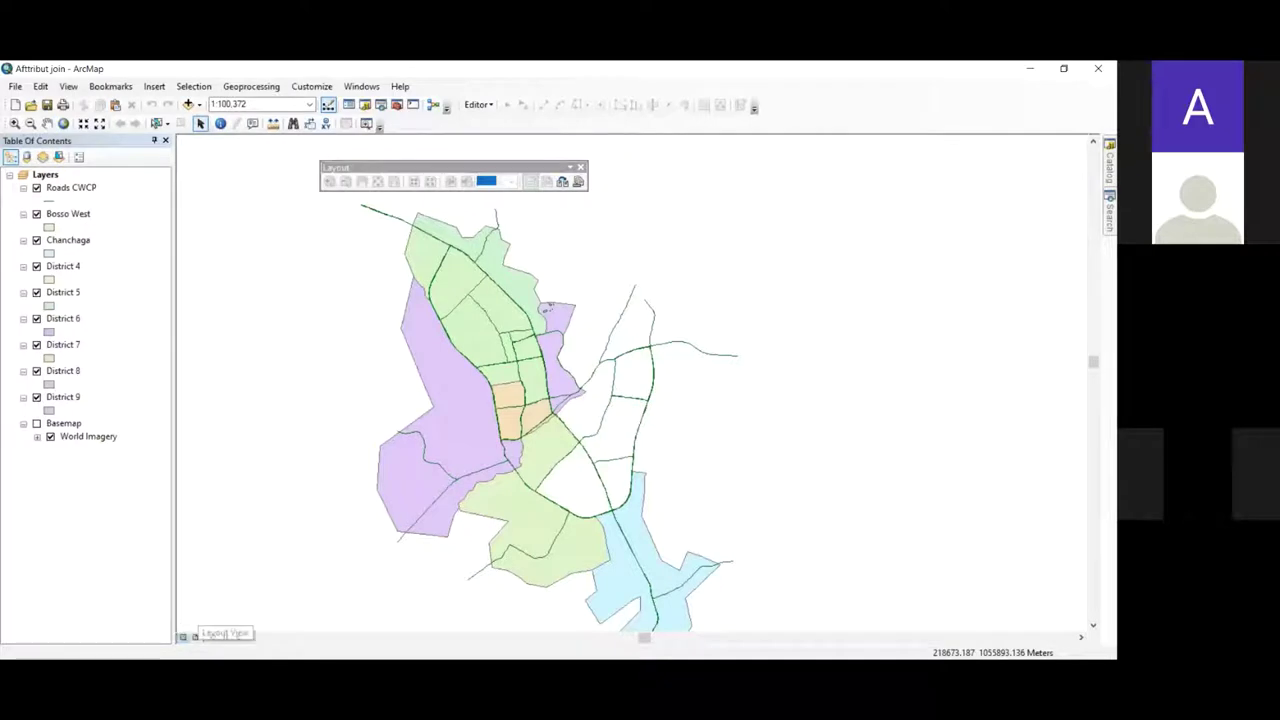
click(196, 637)
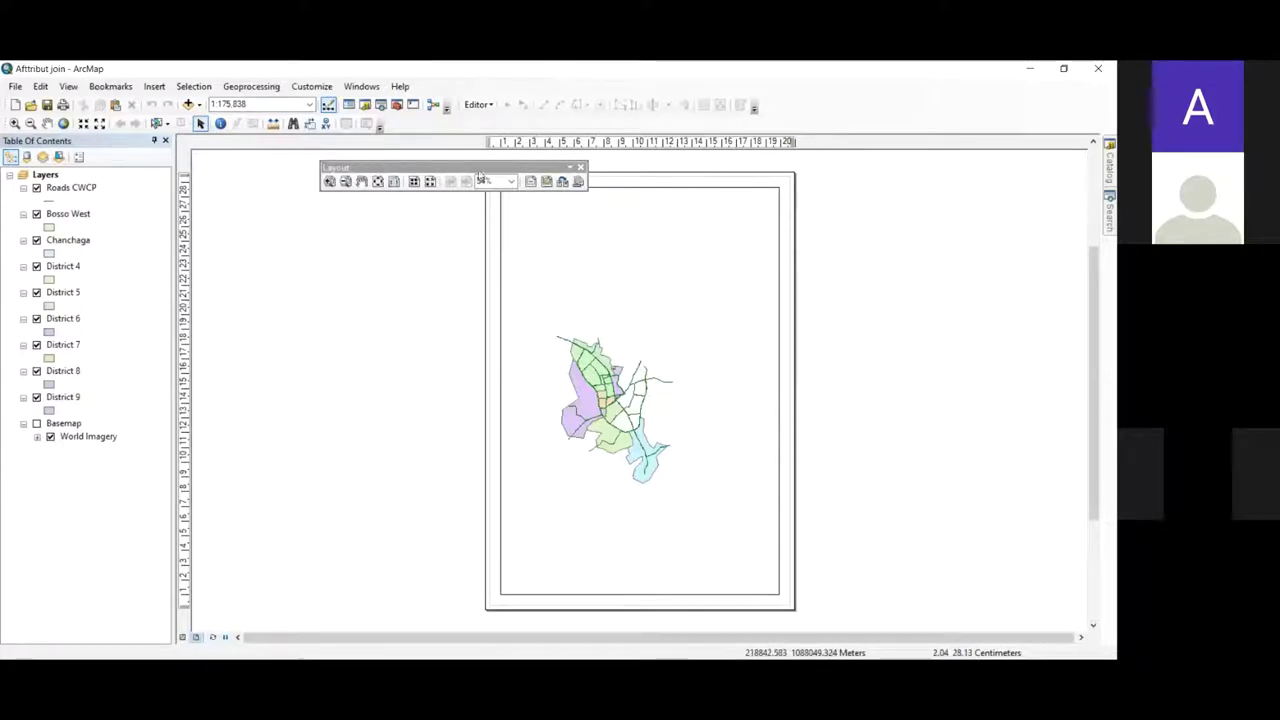
drag(432, 170, 307, 163)
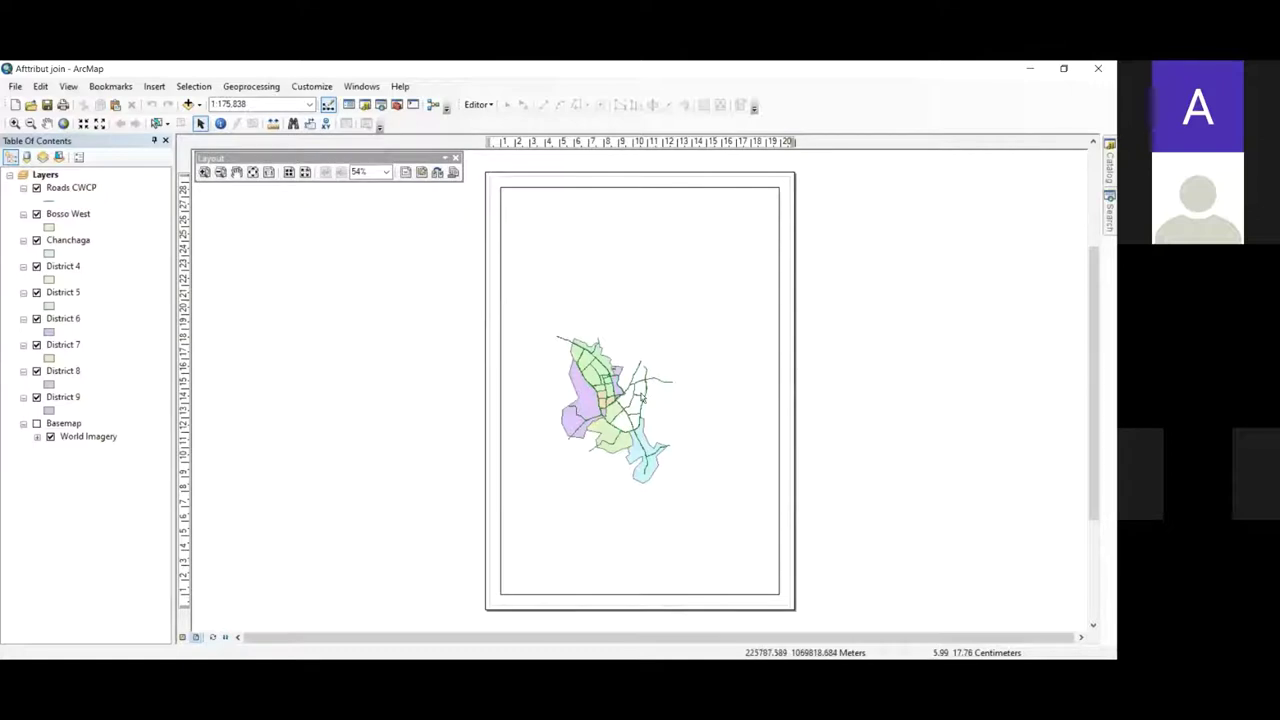
scroll(582, 408, down, 1)
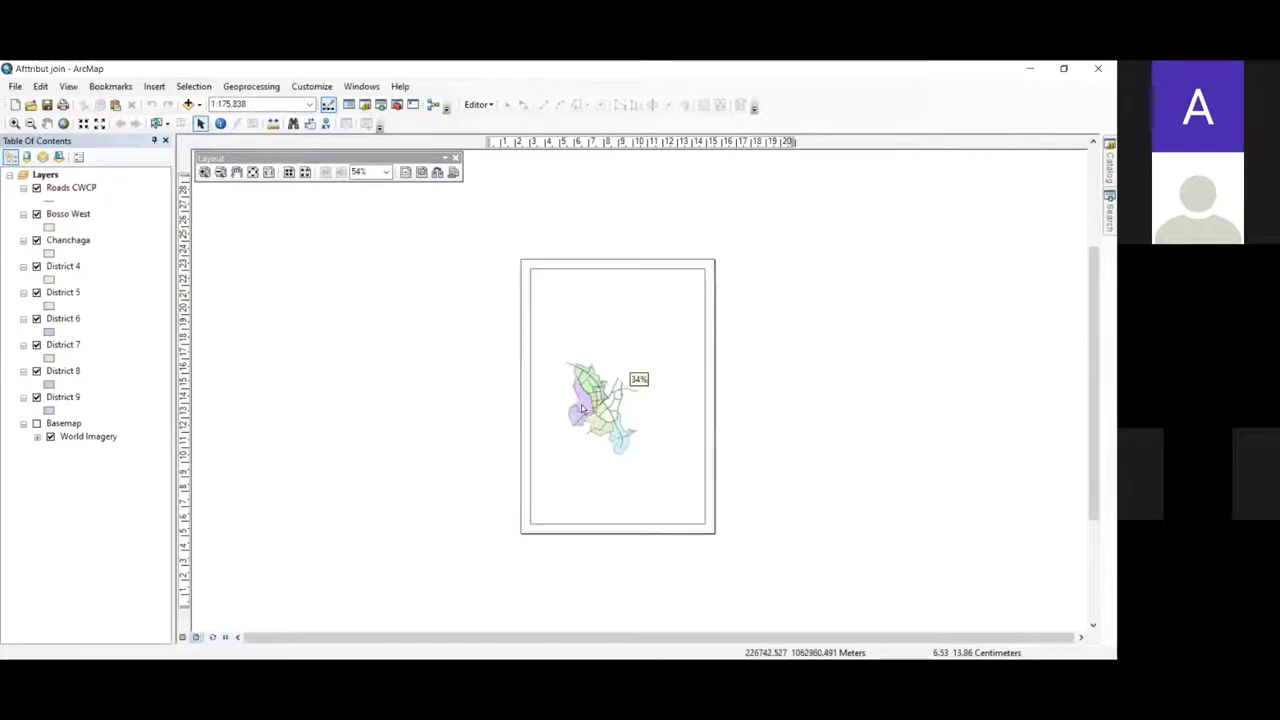
scroll(582, 408, up, 1)
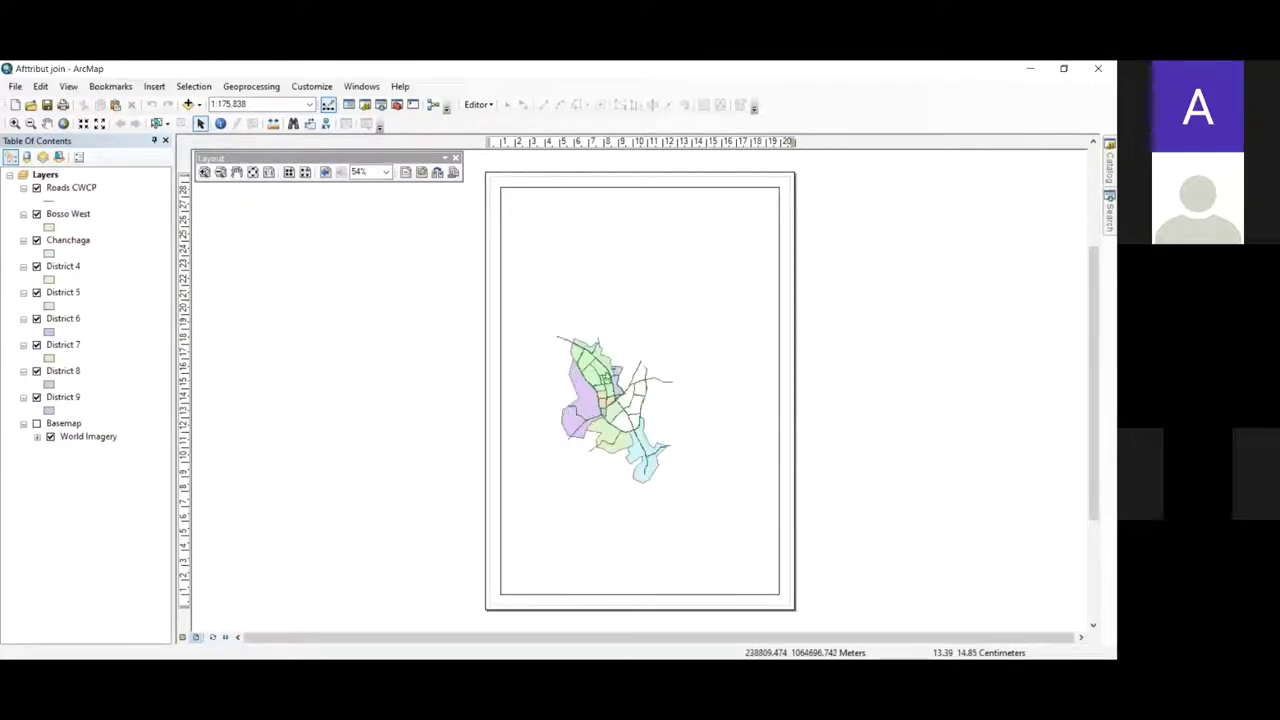
- Select the data frame on the layout page and set its map scale to 1:100,000
click(646, 337)
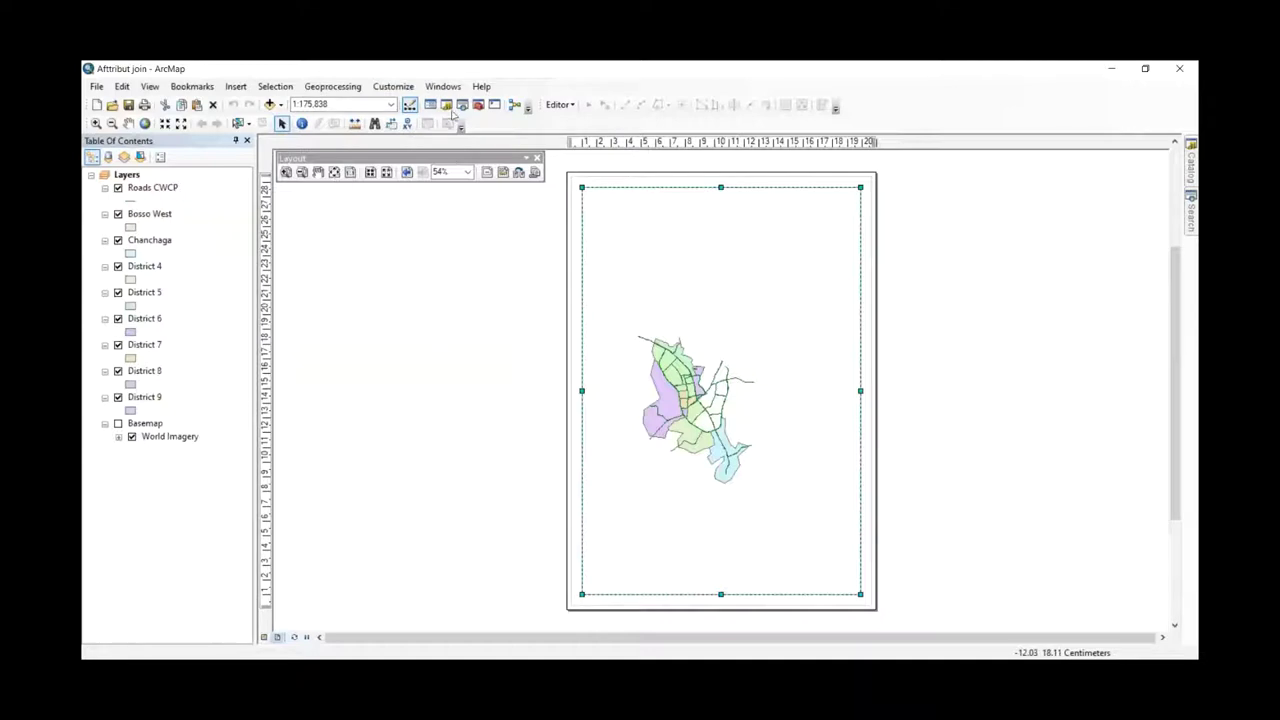
click(392, 105)
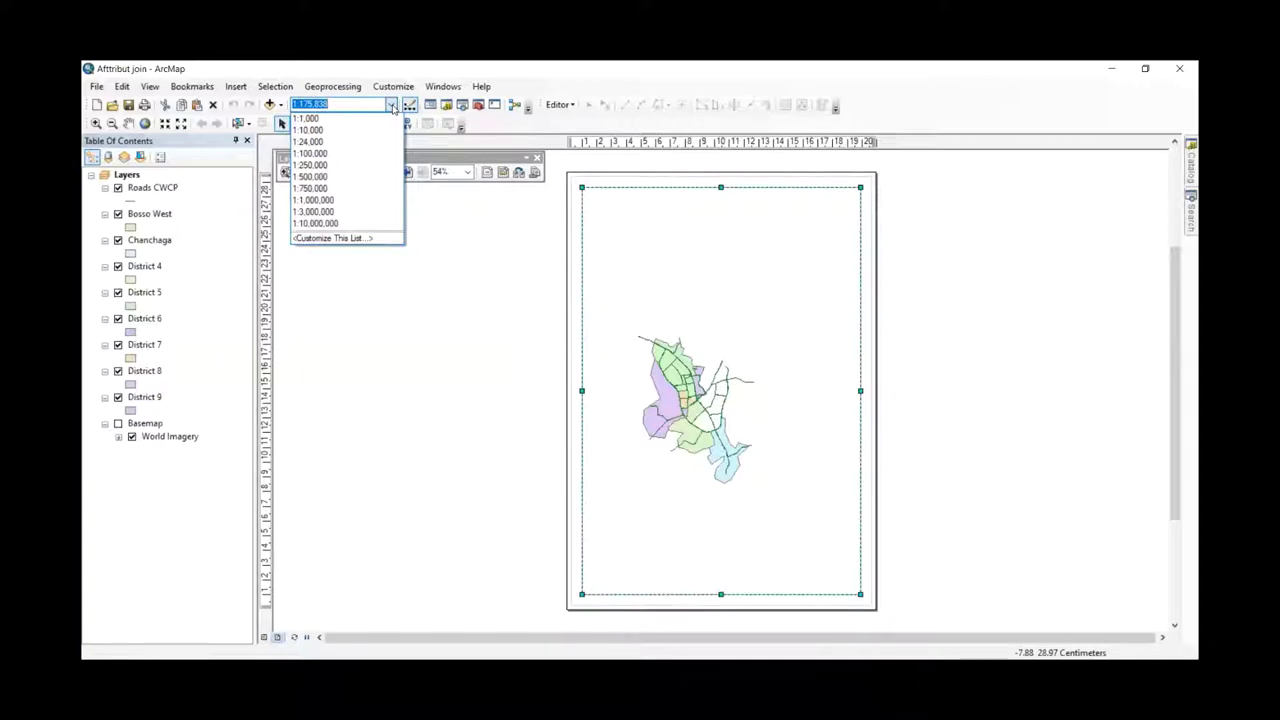
click(372, 156)
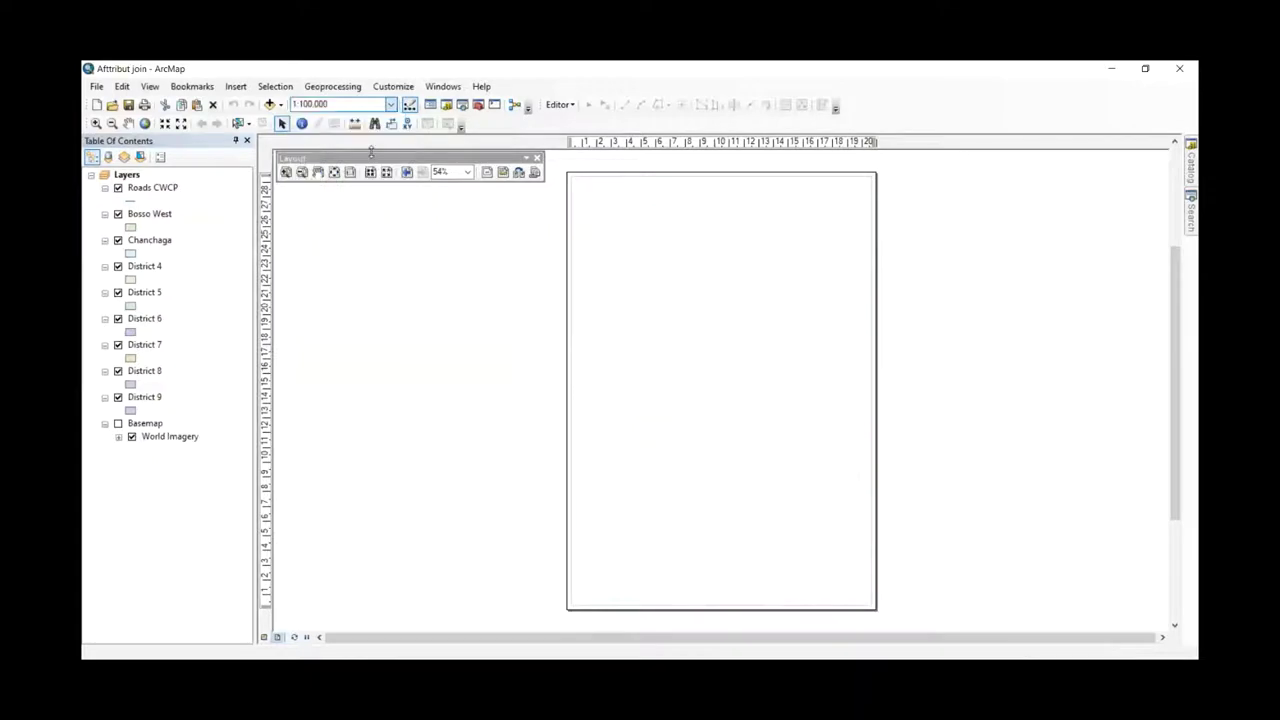
- Set the data frame's map scale to 1:75,000
click(391, 105)
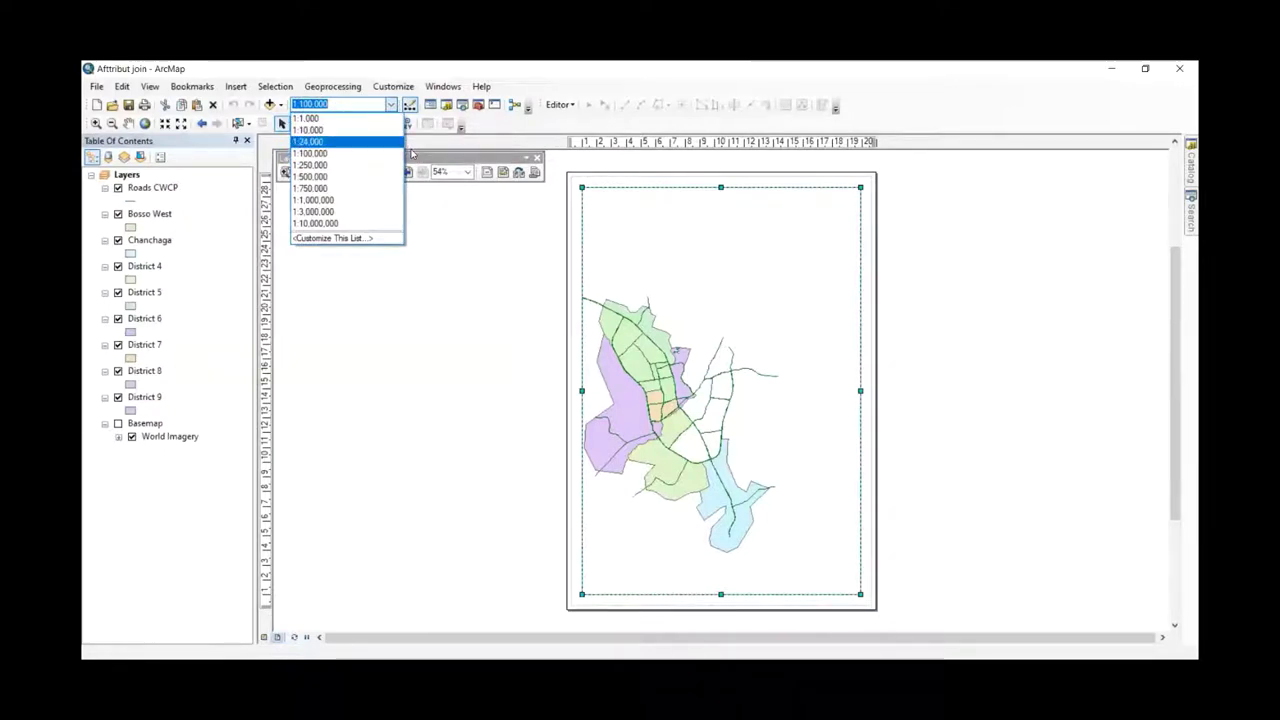
text(75000)
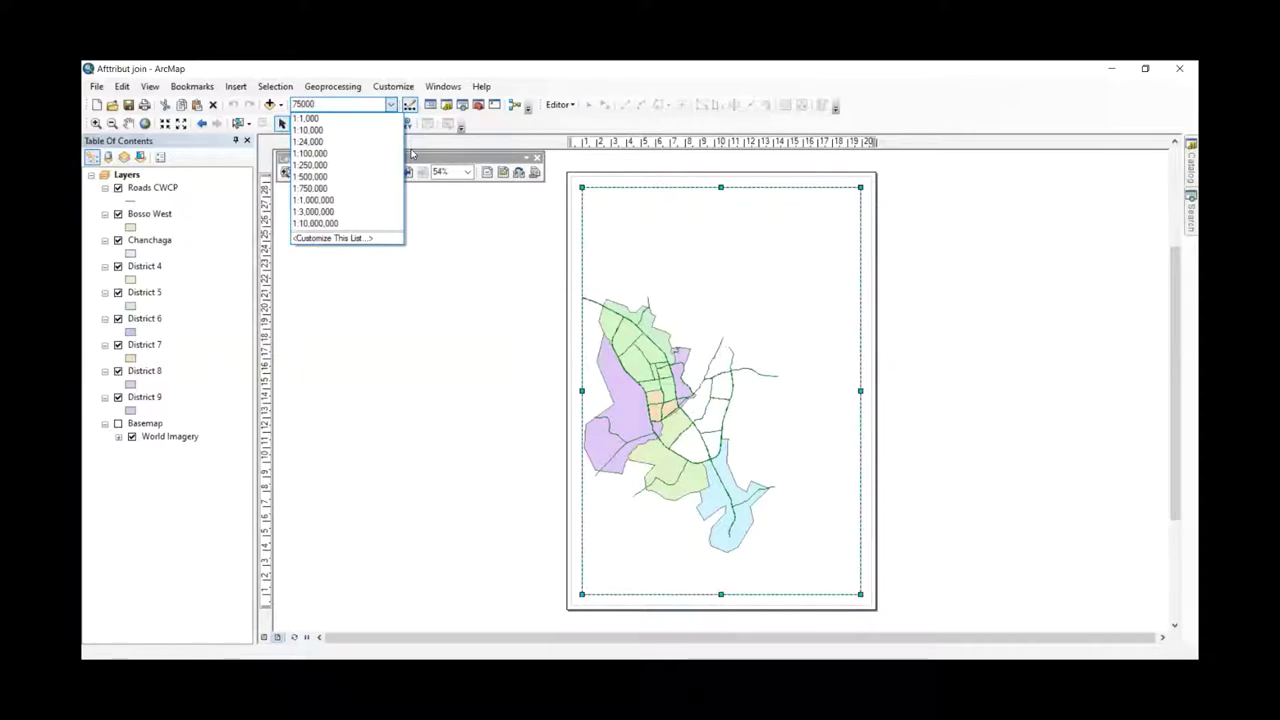
text(0)
key(BackSpace)
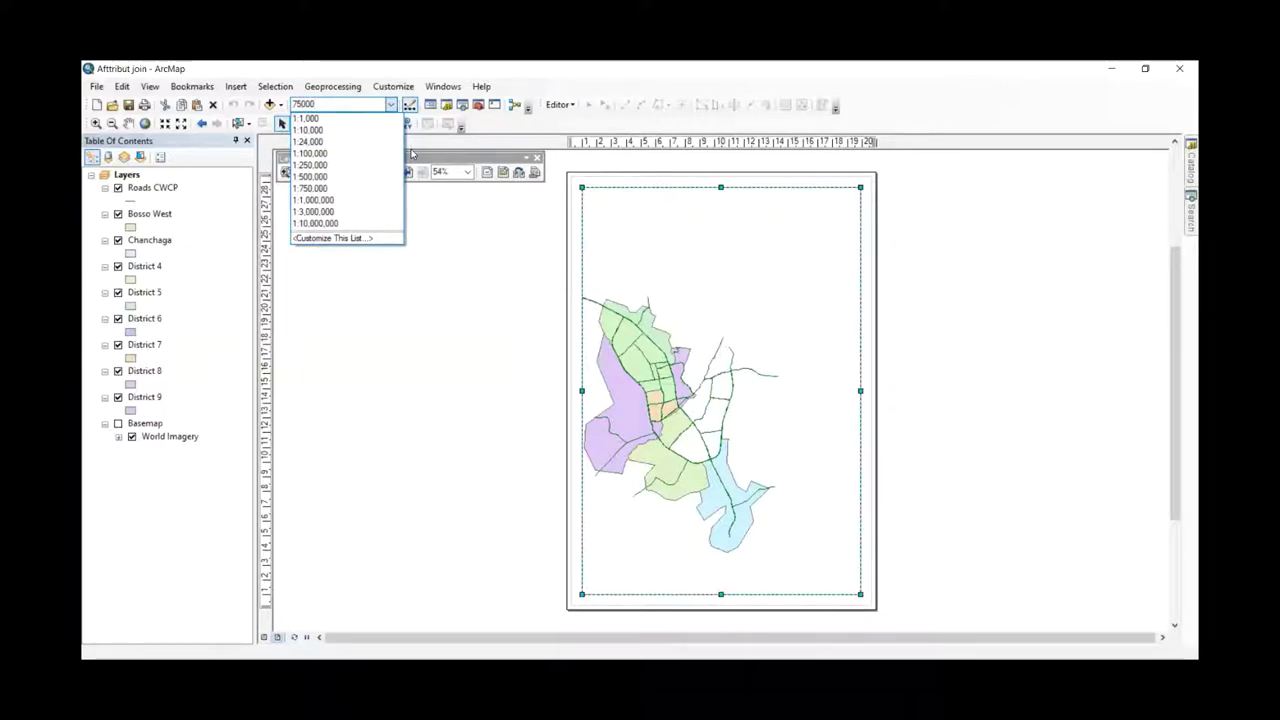
key(Return)
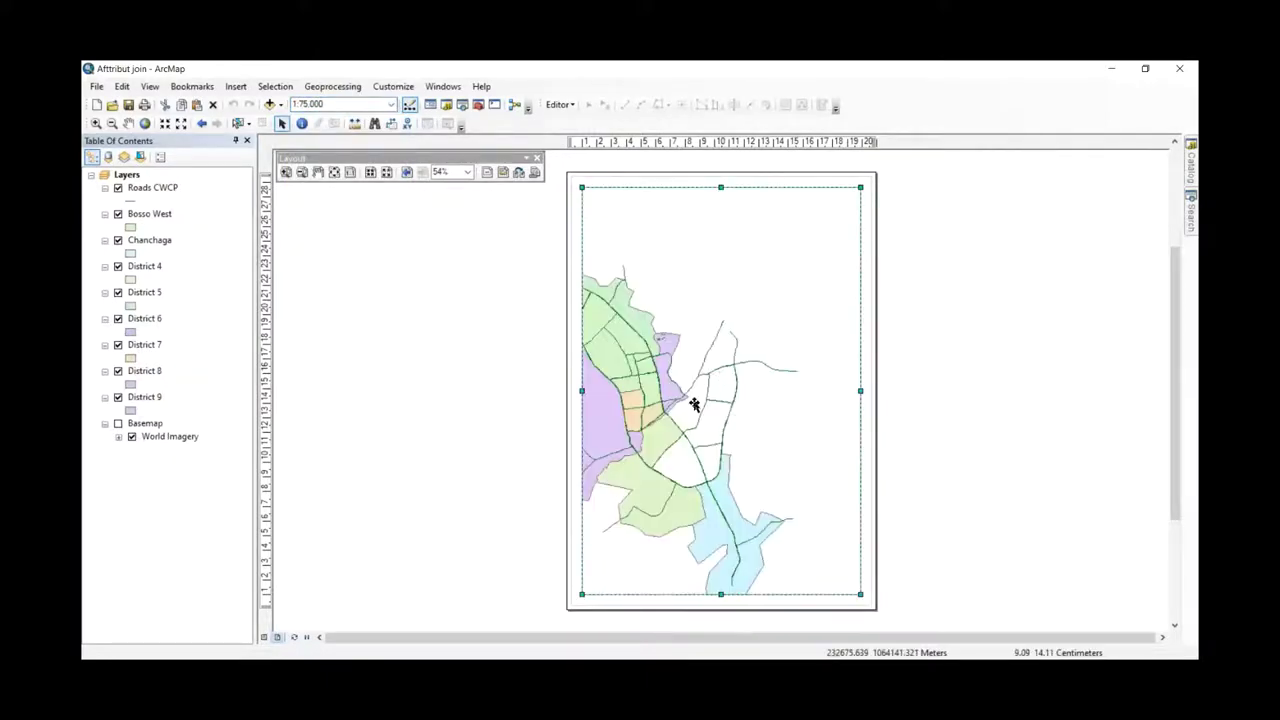
- Try moving the data frame sideways on the page, placing it back inside the page margins
key(Right)
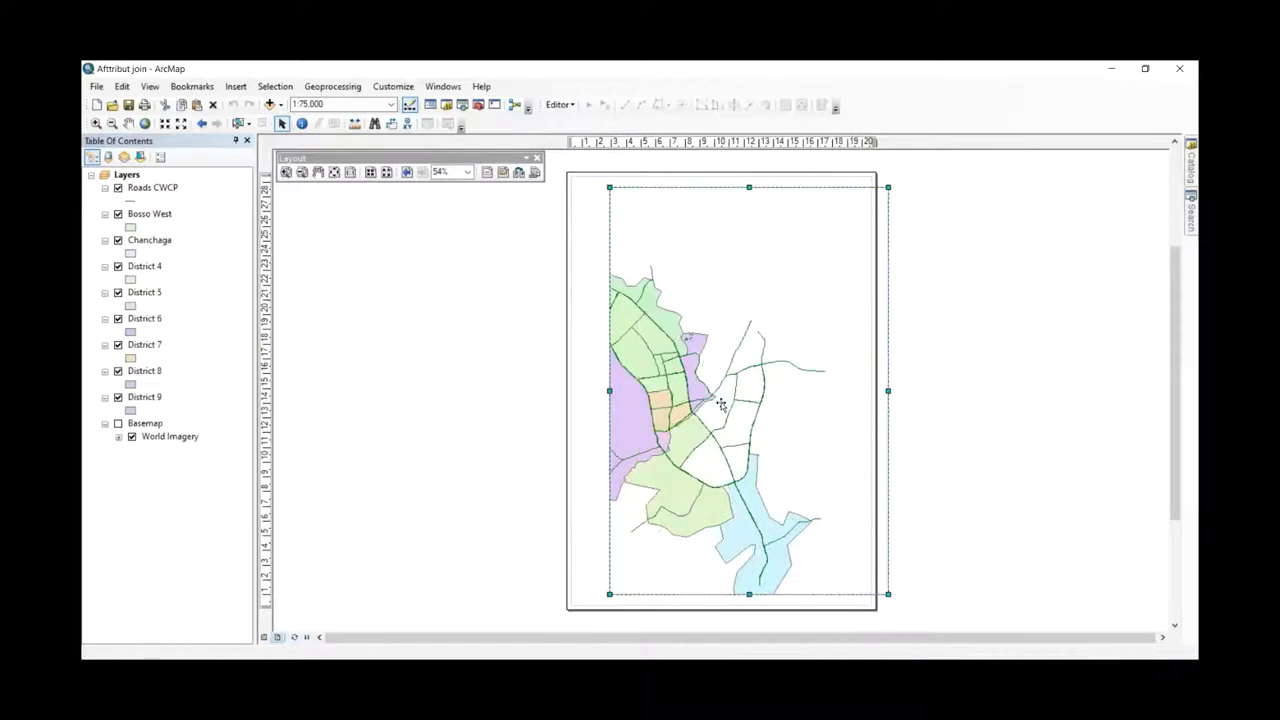
key(ctrl+z)
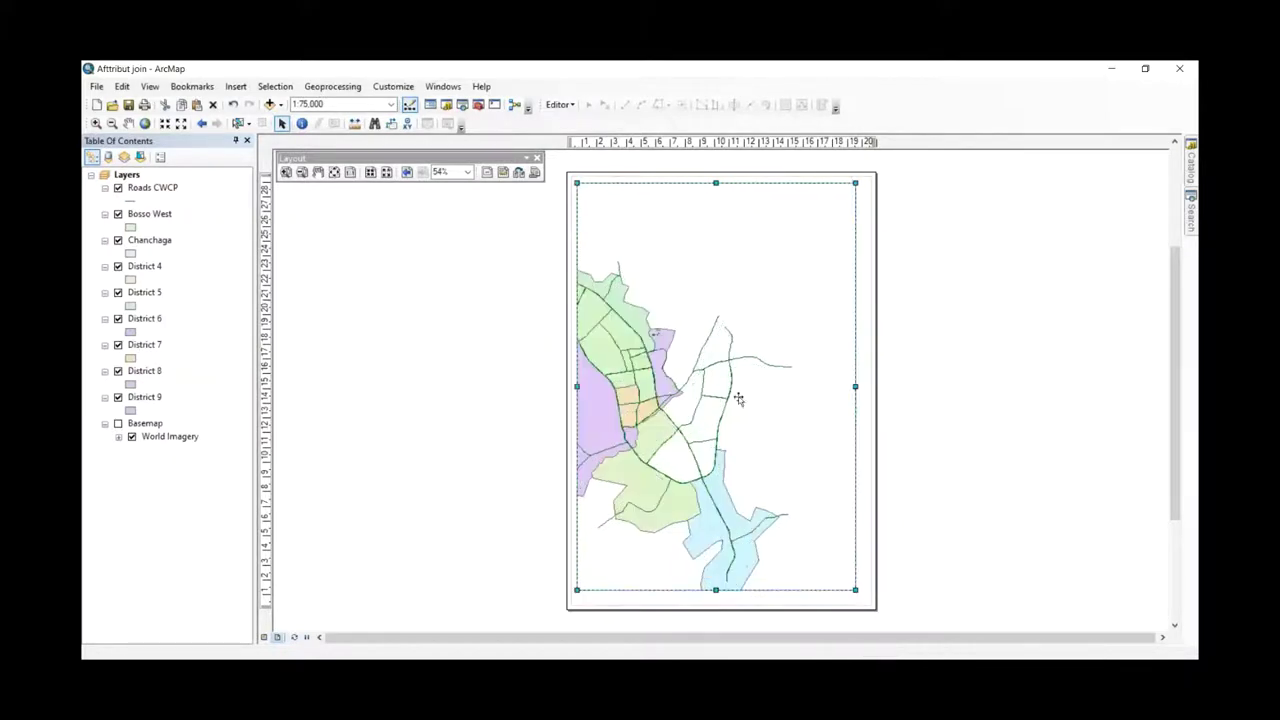
drag(792, 468, 792, 473)
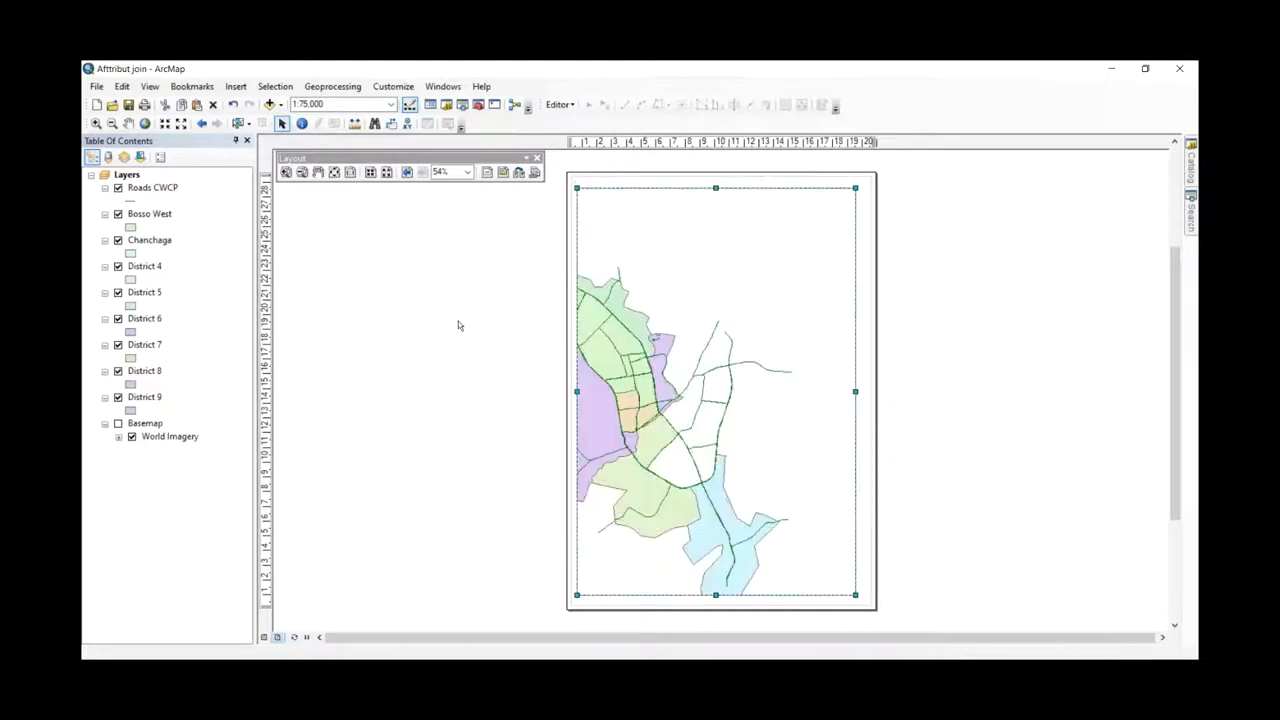
- Pan the map inside the data frame until all districts and roads fit within its borders
click(129, 123)
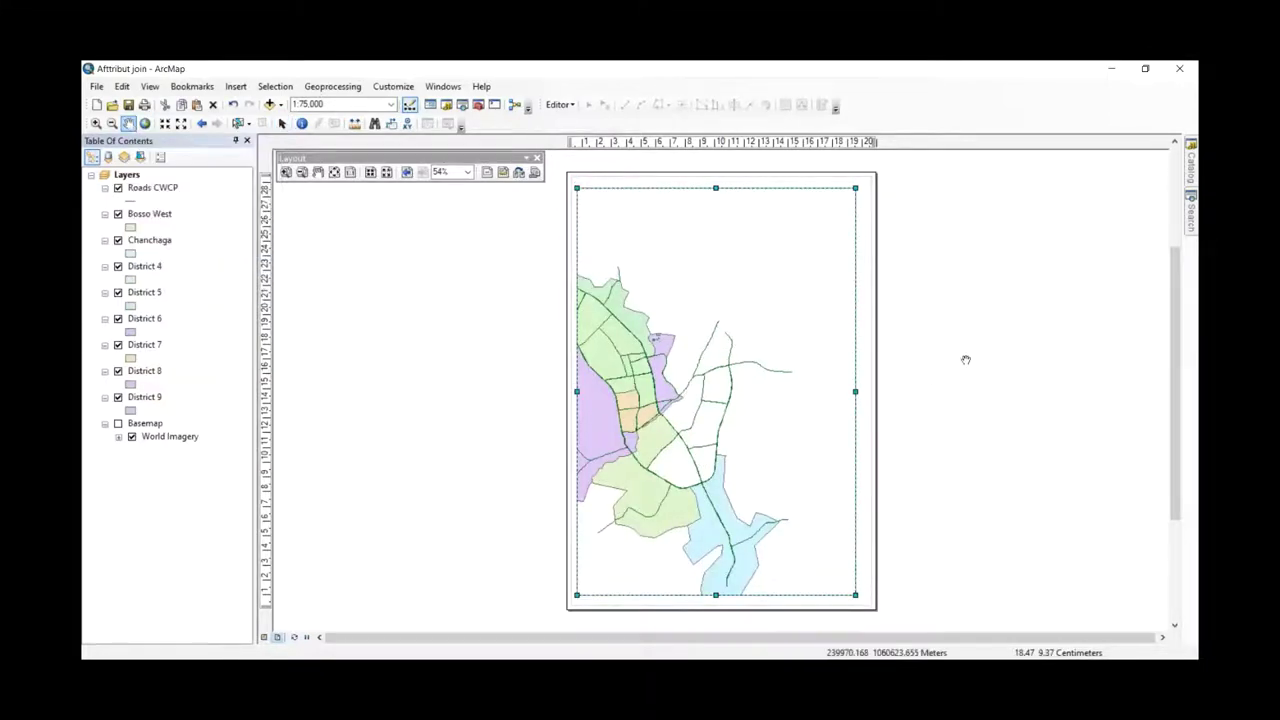
mouse_move(761, 381)
mouse_down()
mouse_move(748, 385)
mouse_move(762, 360)
mouse_up()
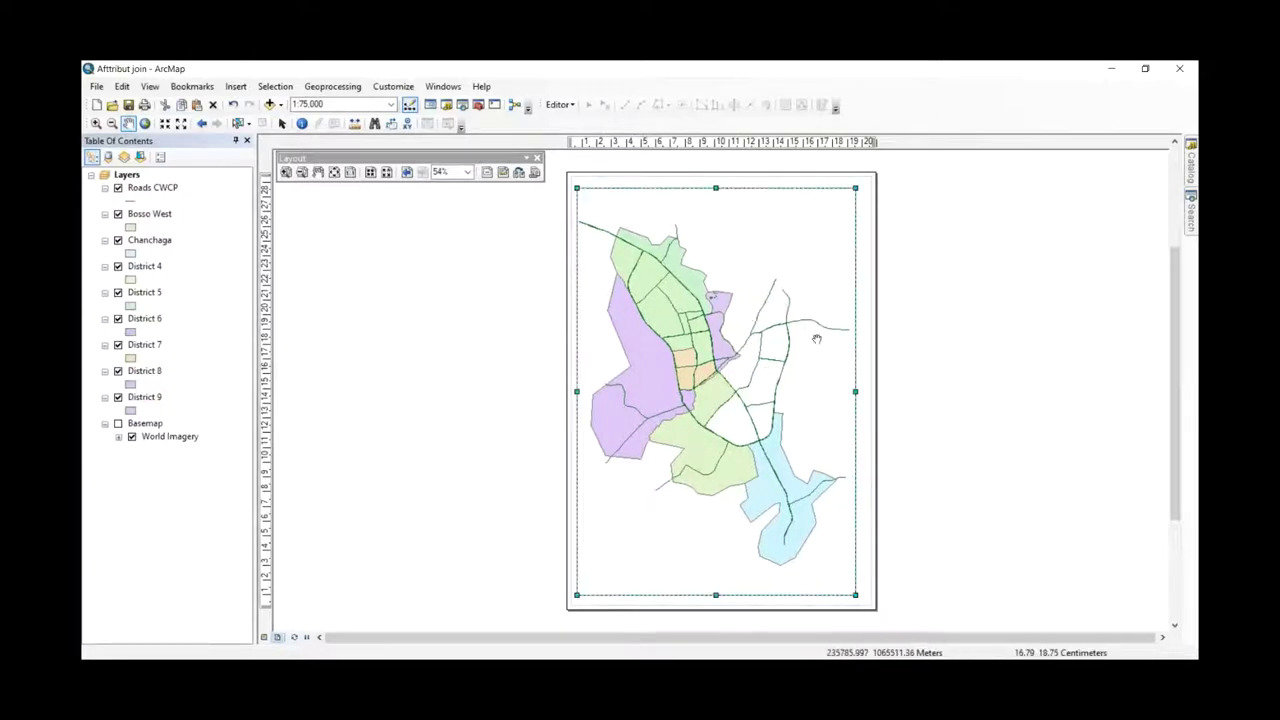
drag(719, 381, 722, 384)
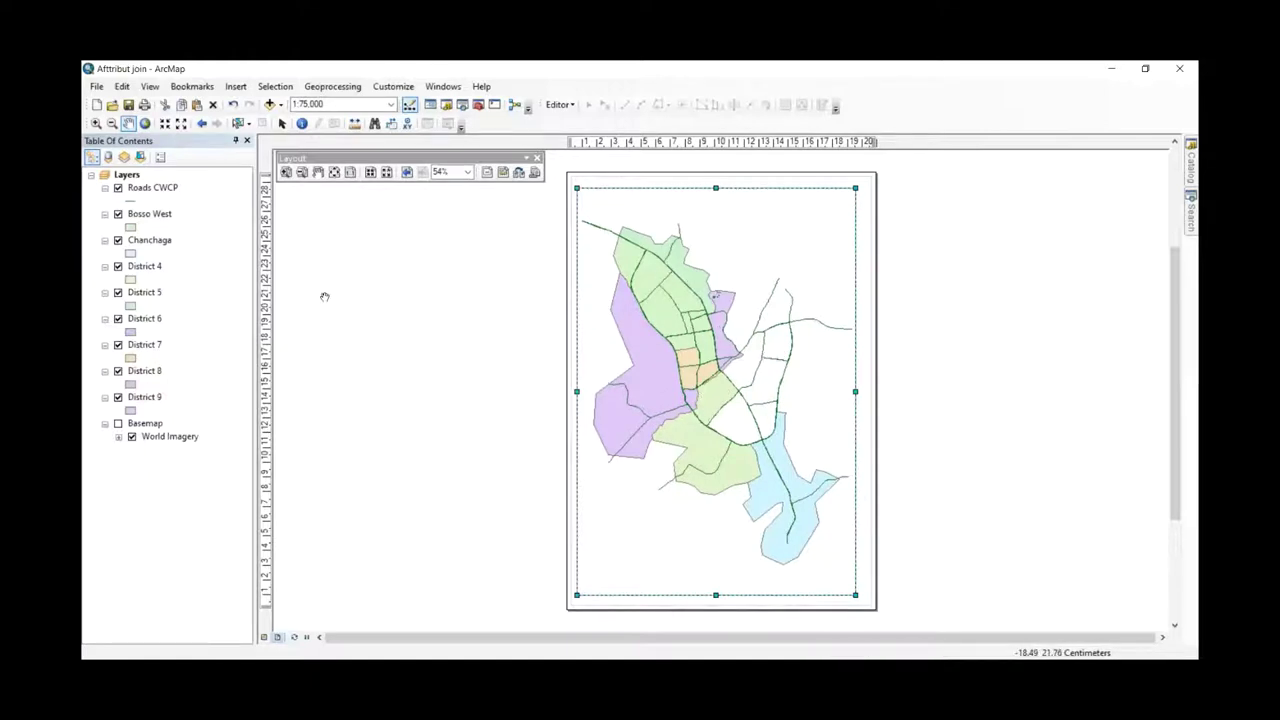
- Change the layout page to the ISO A0 Portrait template from the ISO (A) page sizes
click(505, 173)
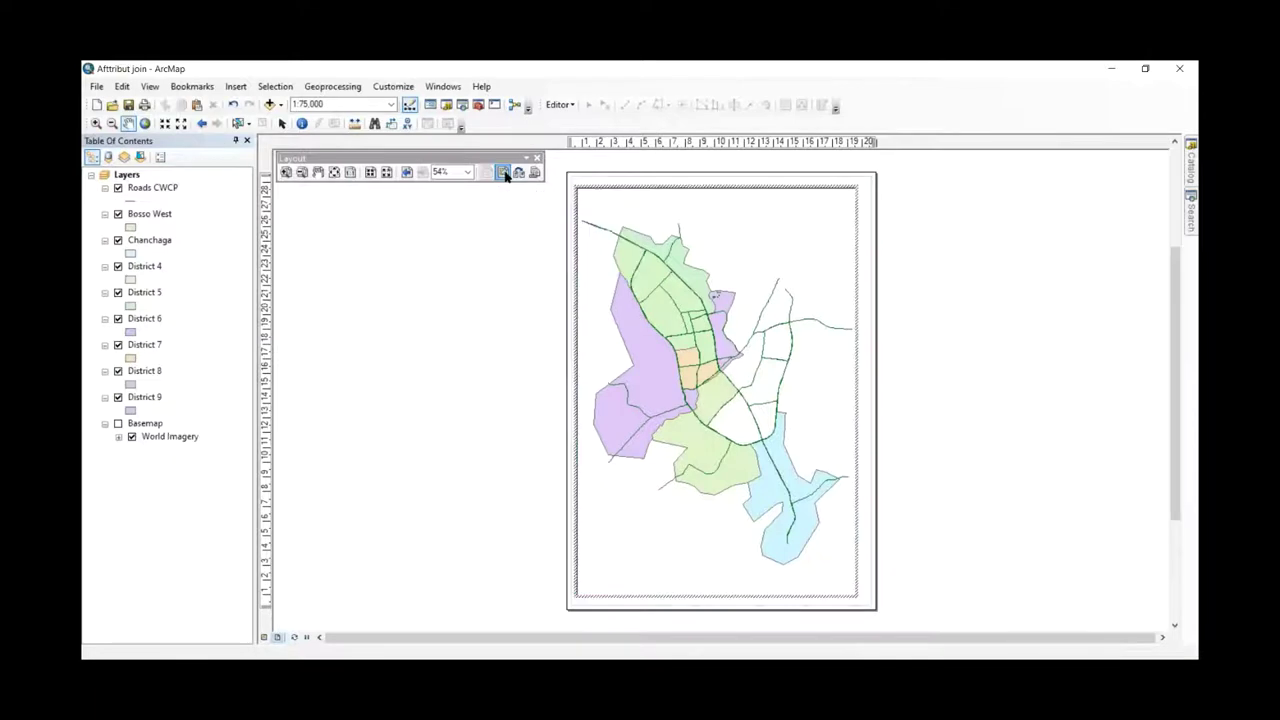
scroll(952, 299, down, 3)
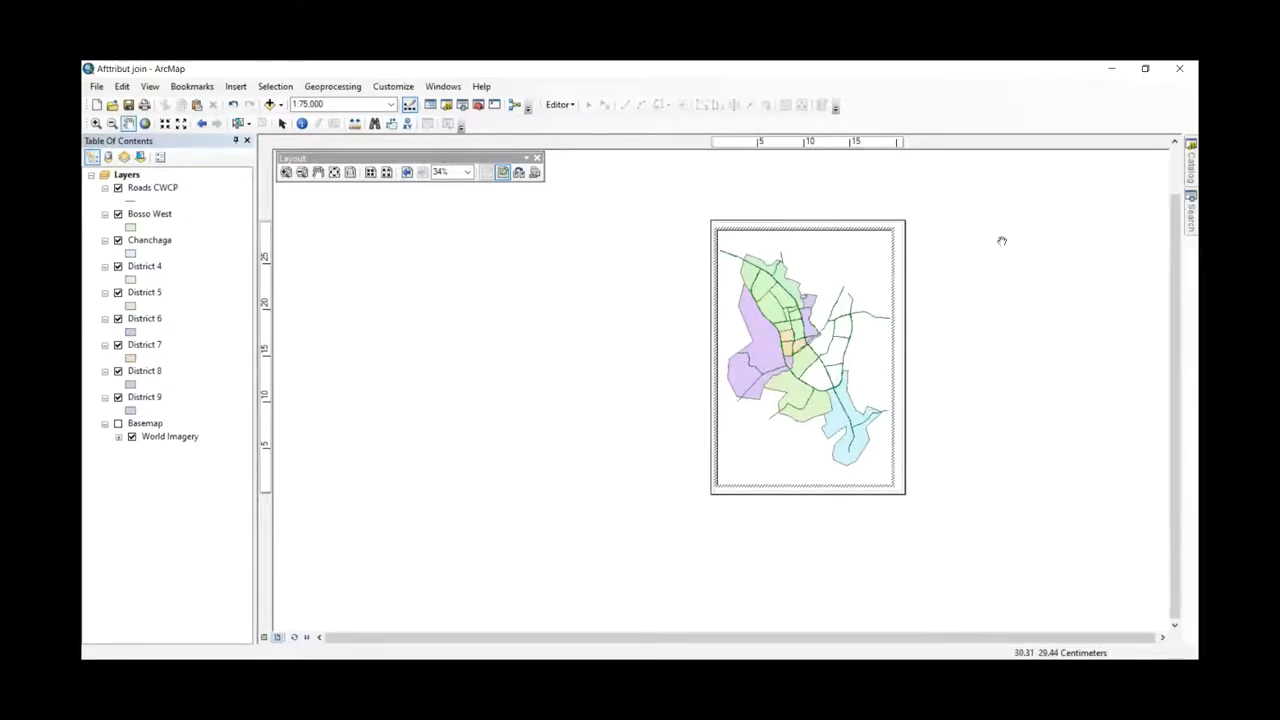
click(519, 174)
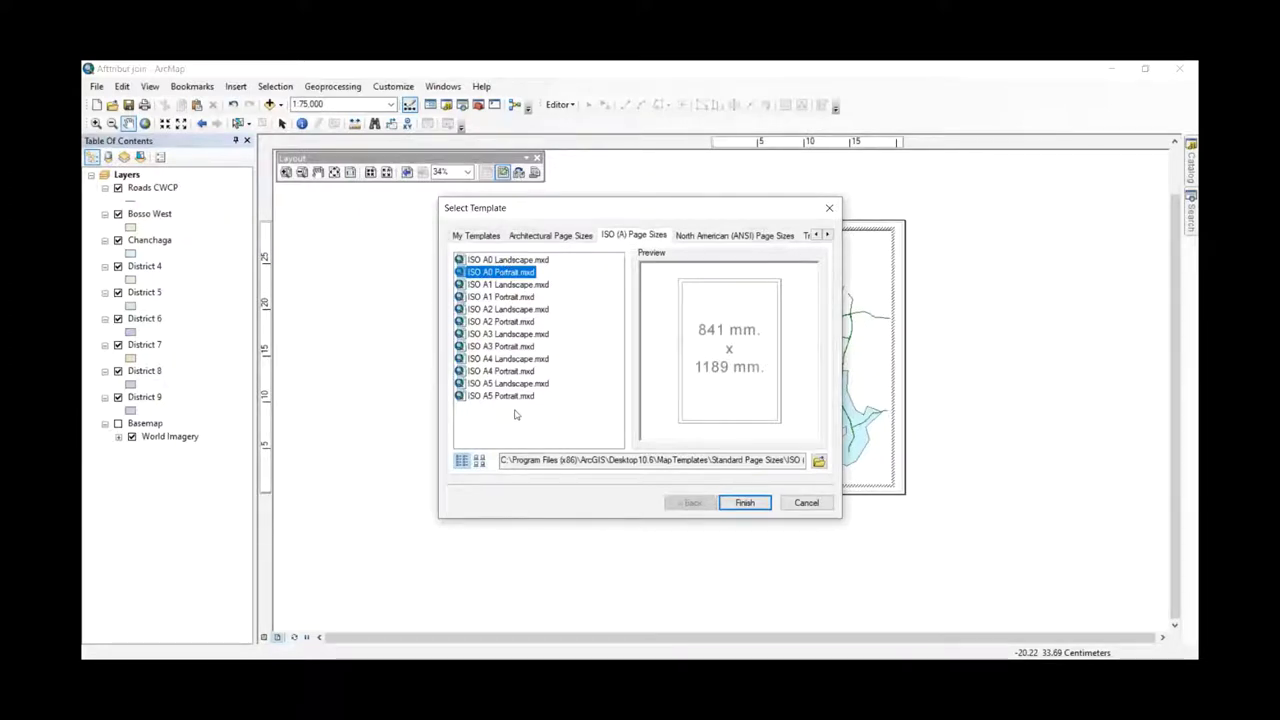
click(745, 503)
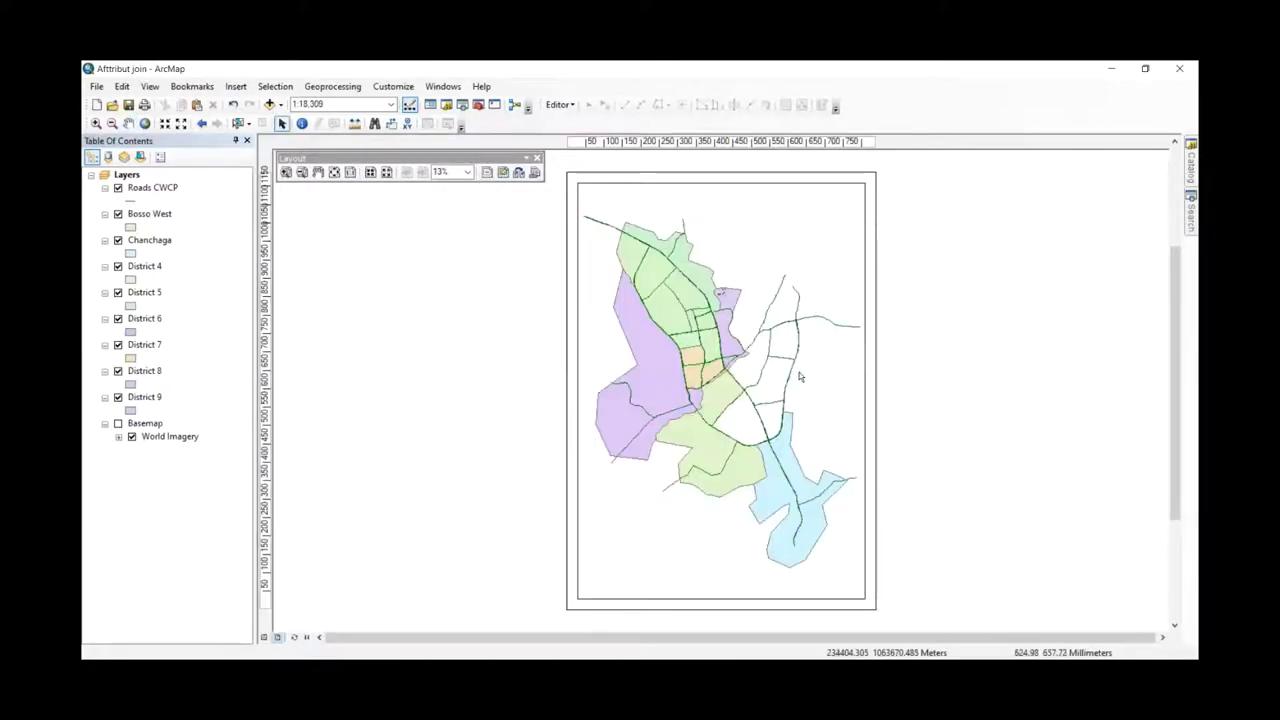
click(775, 272)
click(911, 243)
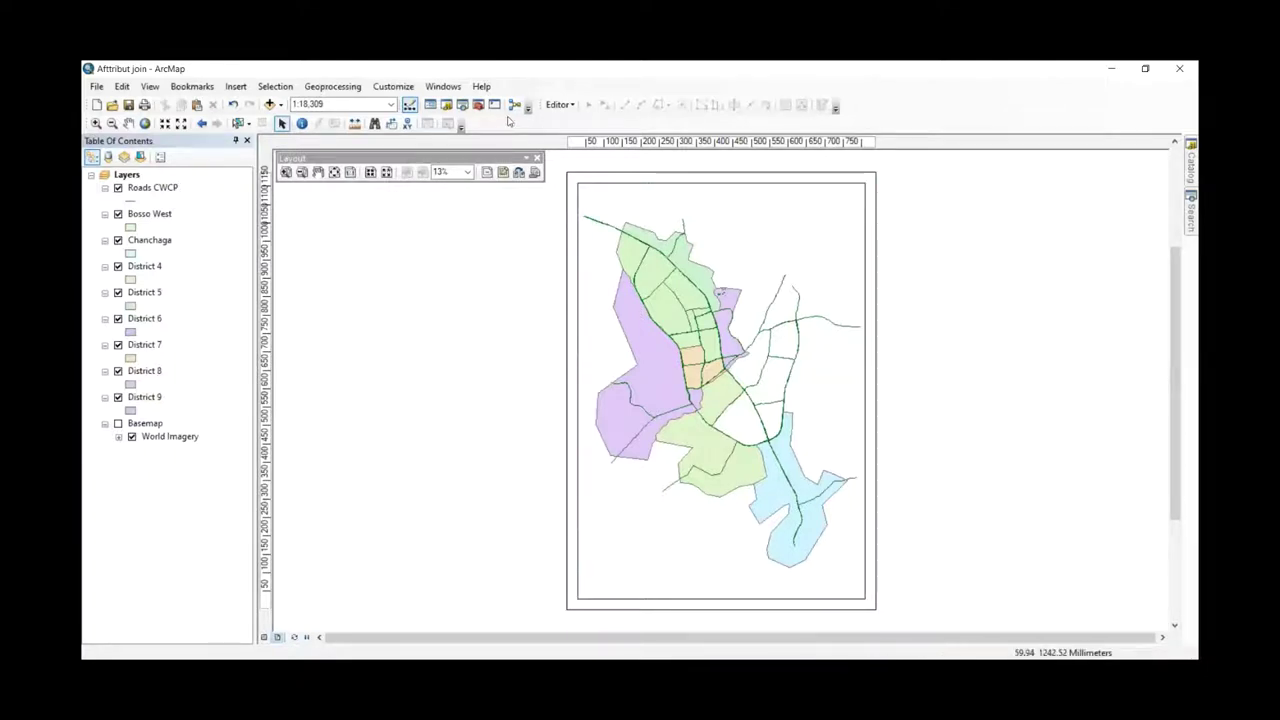
click(519, 174)
click(745, 503)
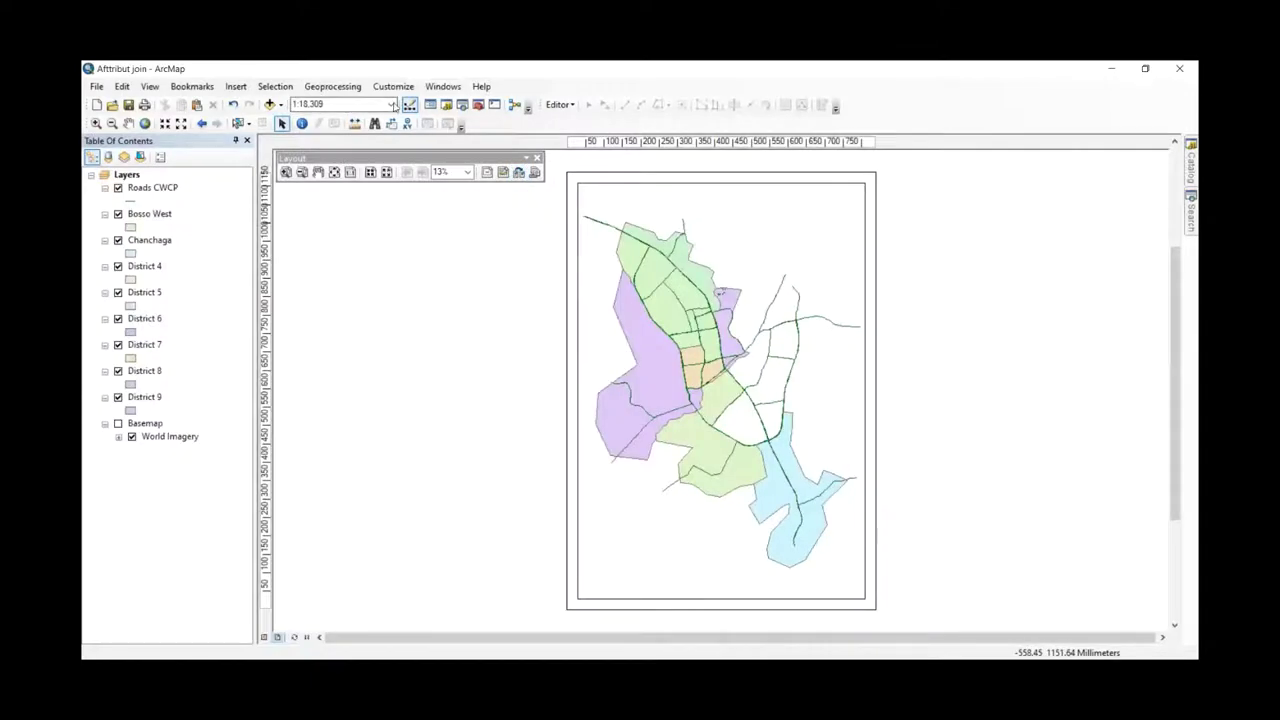
- Focus the data frame and try the map scales 1:75,000, 1:100,000, 1:10,000 and 1:24,000 on the A0 page
click(501, 174)
click(390, 104)
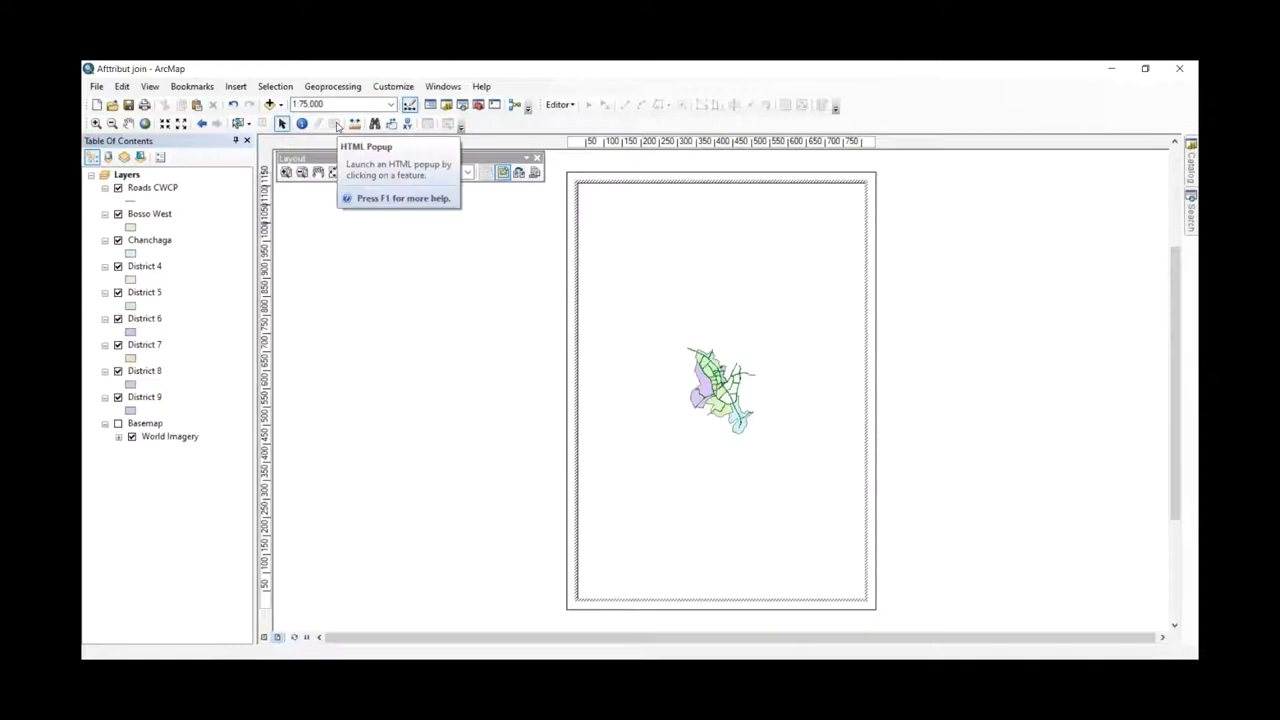
click(391, 105)
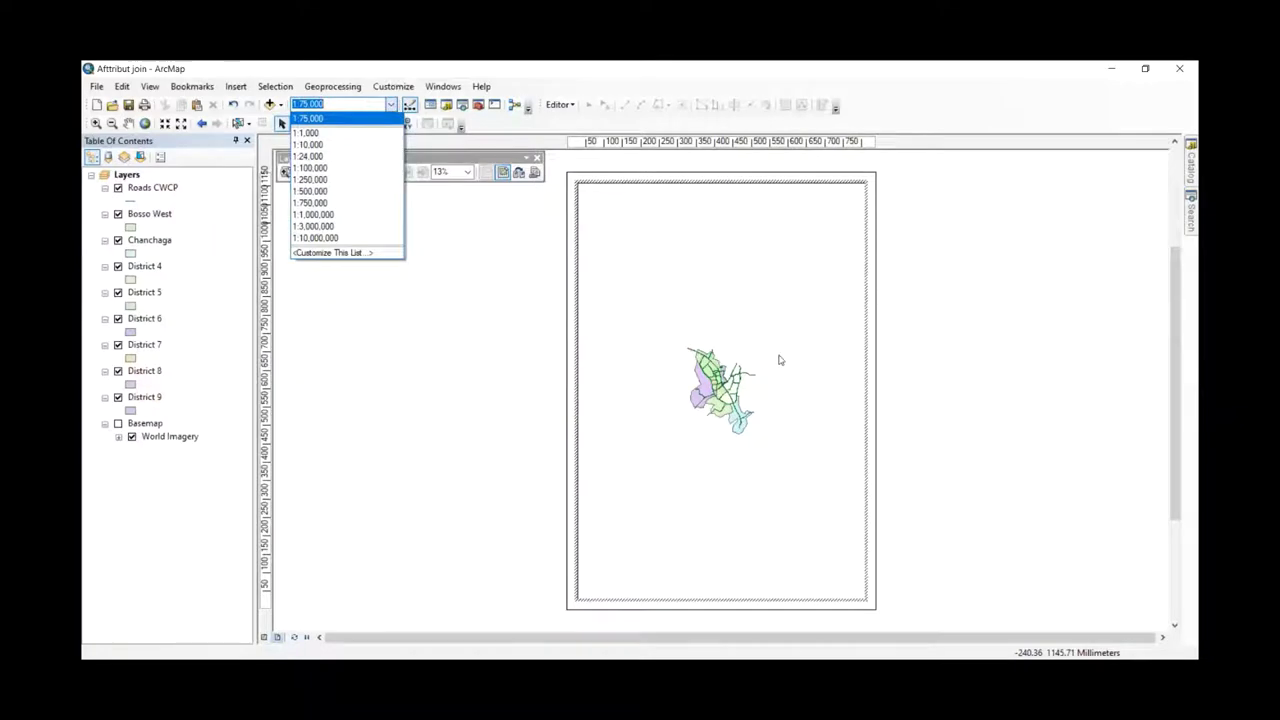
click(343, 168)
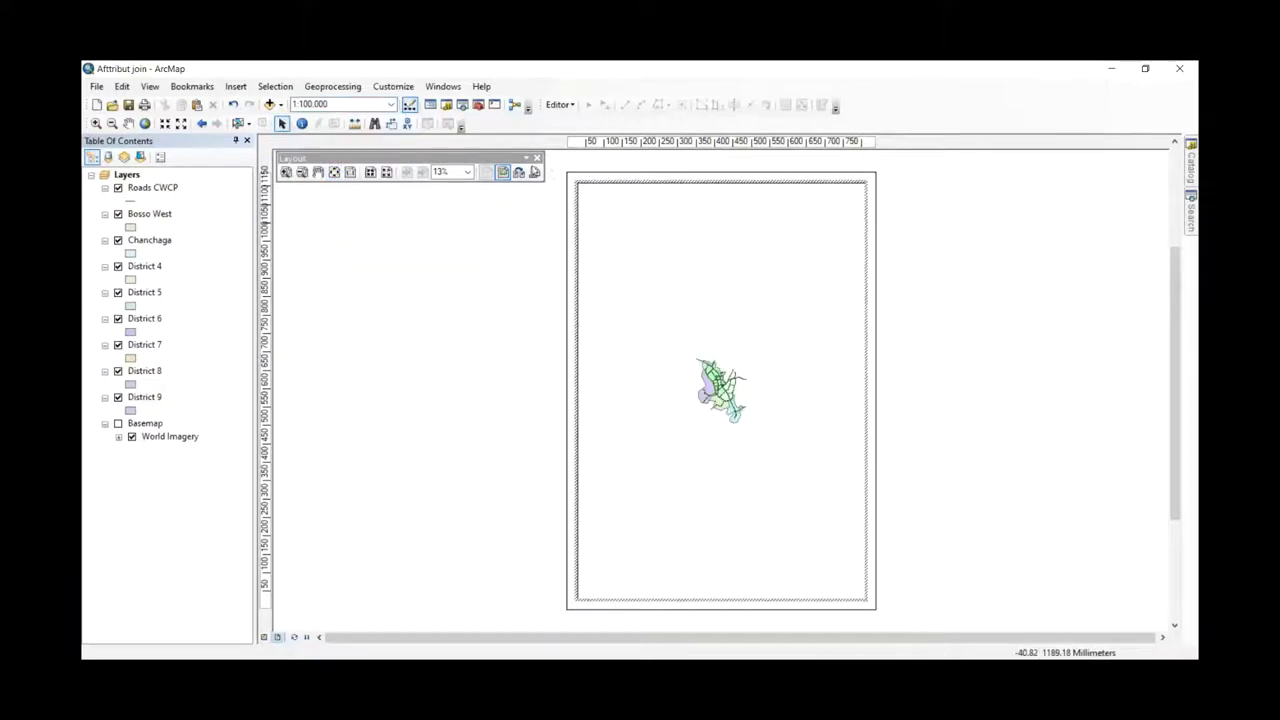
click(391, 105)
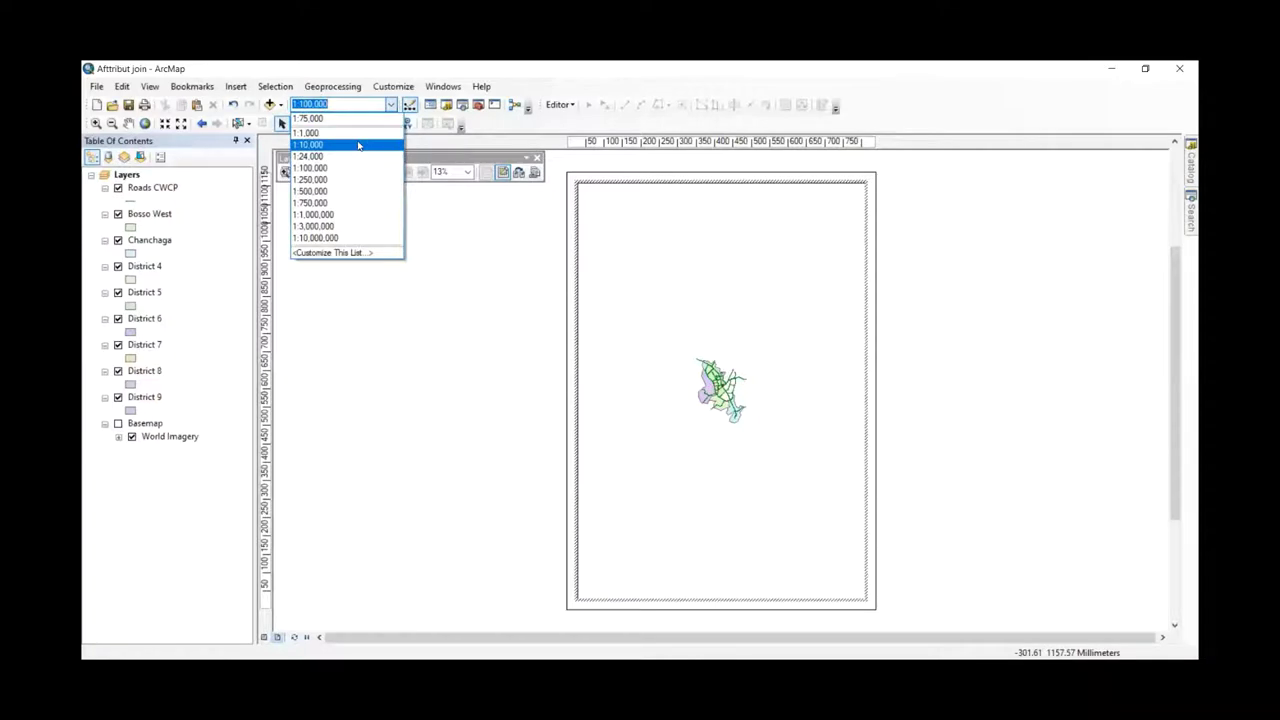
click(358, 144)
click(391, 105)
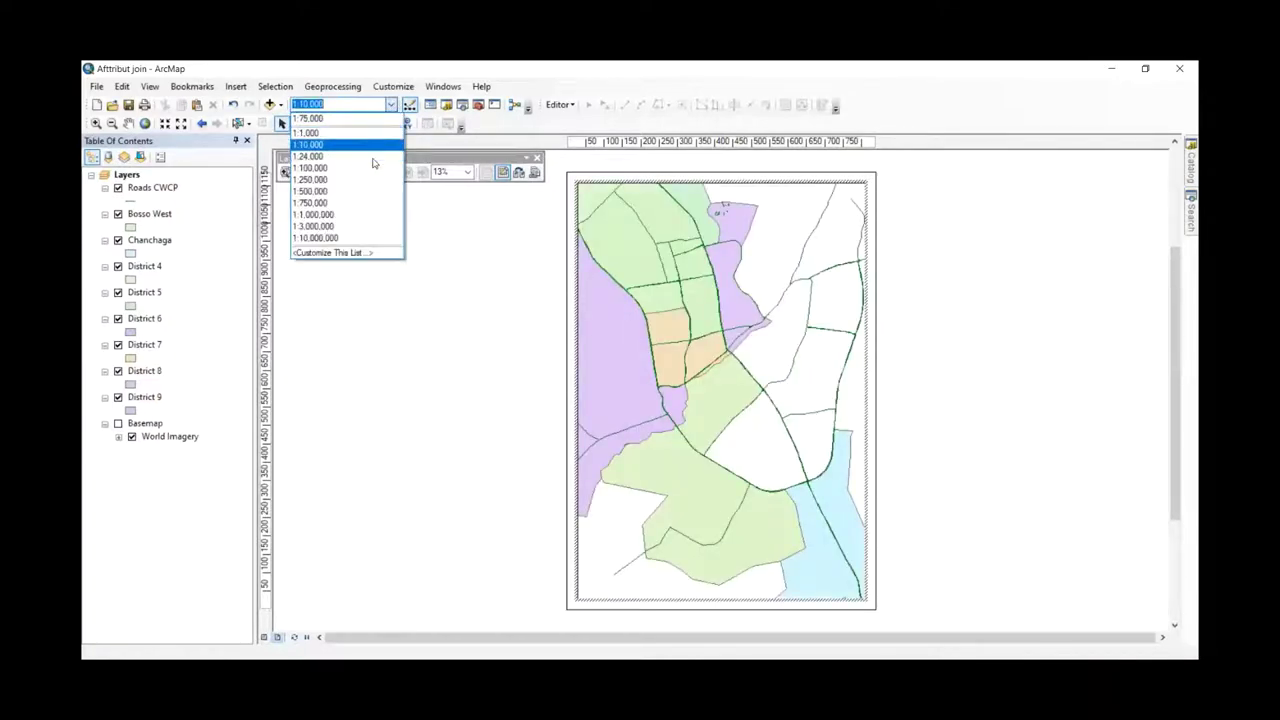
click(374, 157)
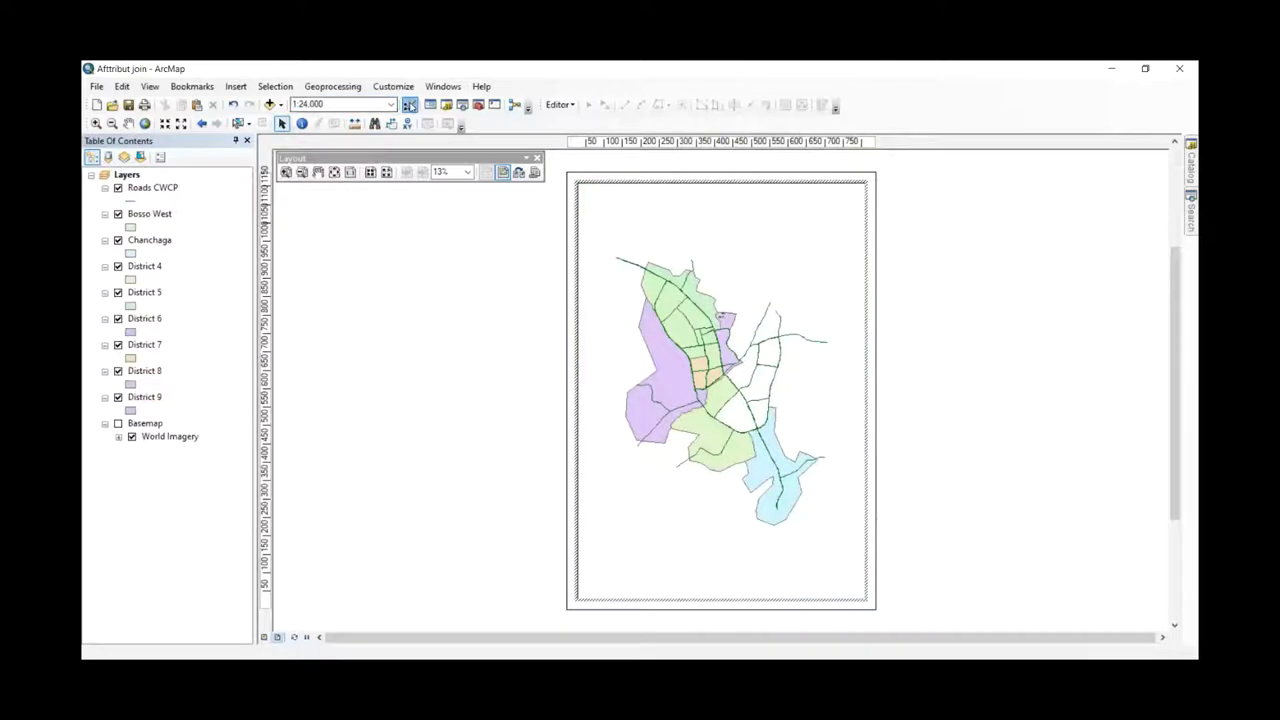
- Set the map scale to the custom value 1:20,000 and take the data frame out of focus
click(391, 105)
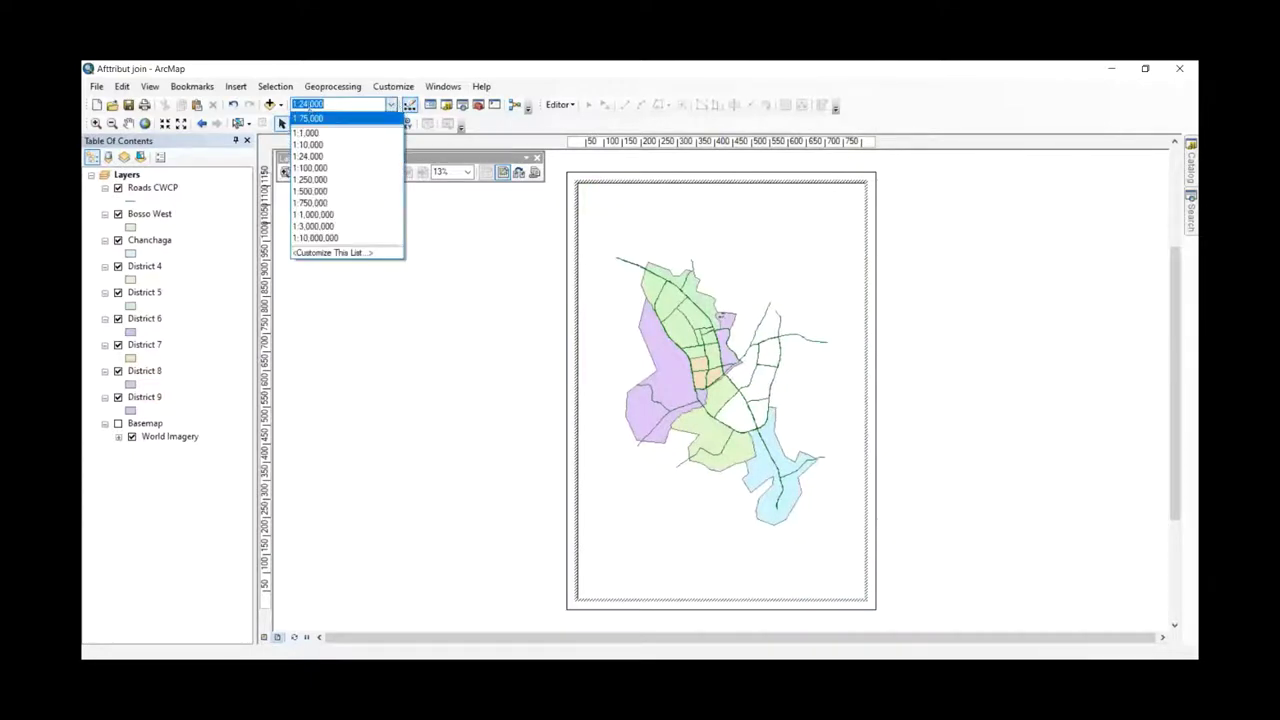
click(309, 105)
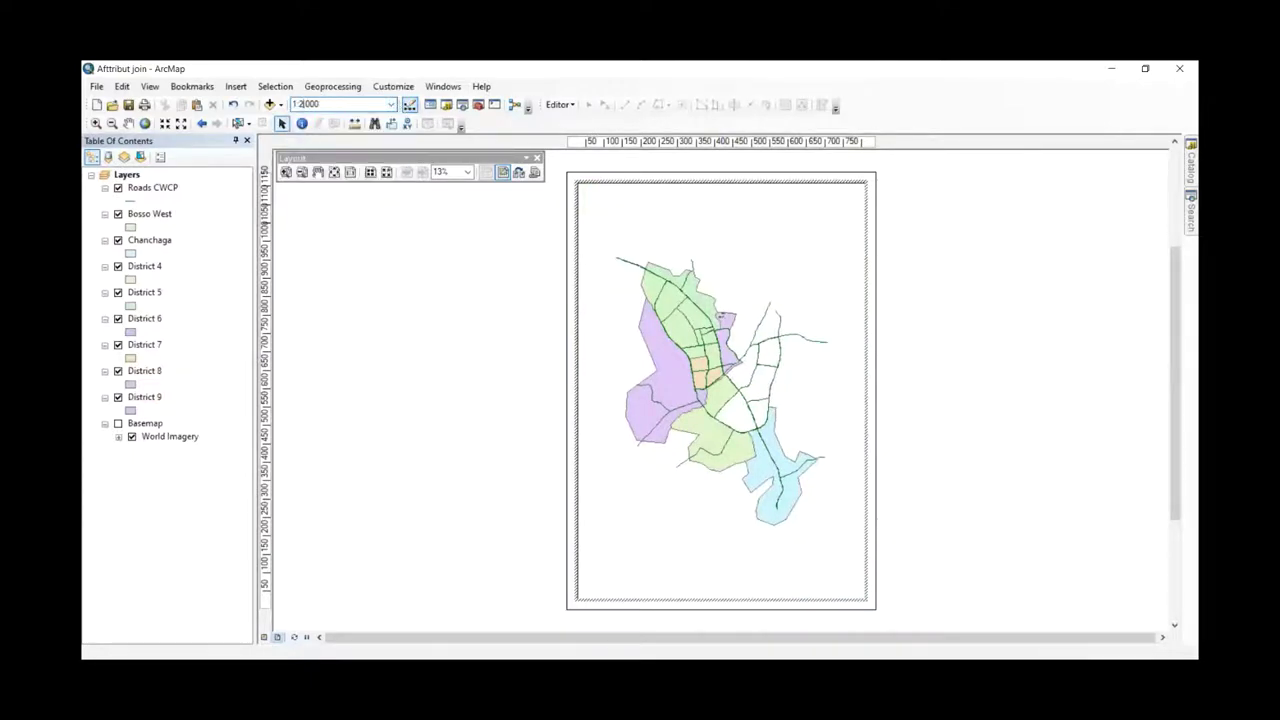
text(0,)
key(Return)
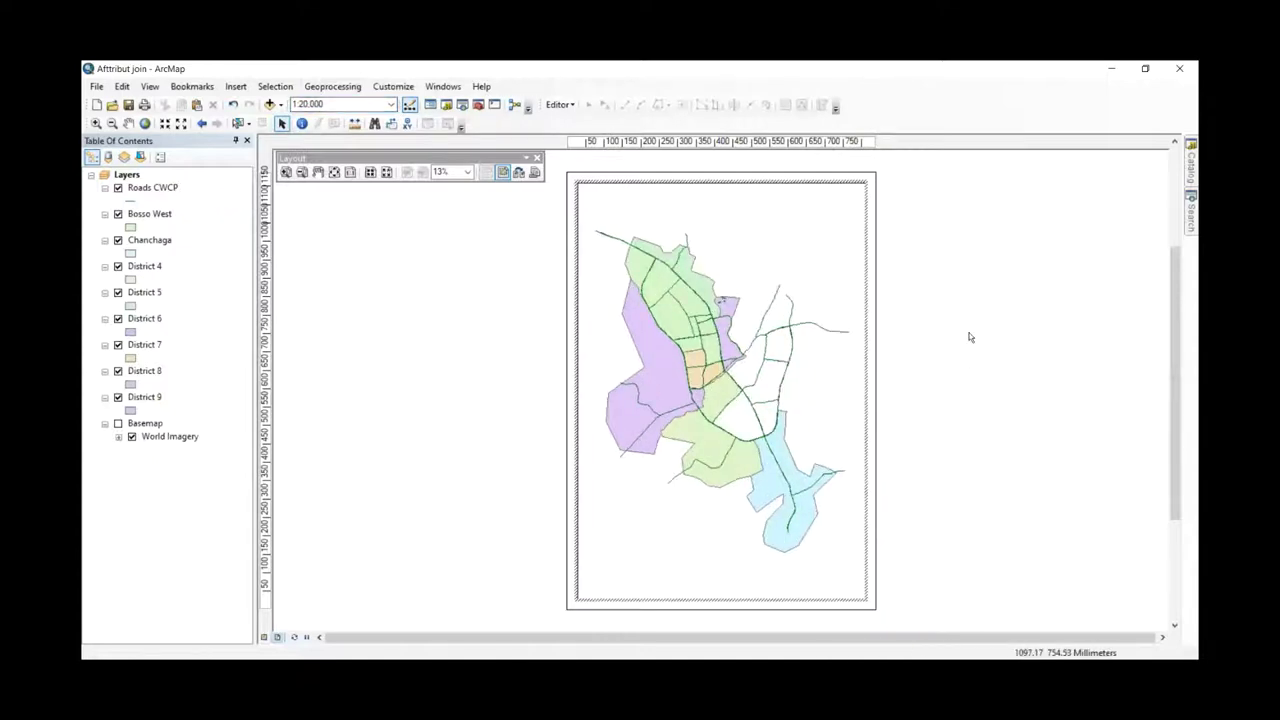
click(521, 220)
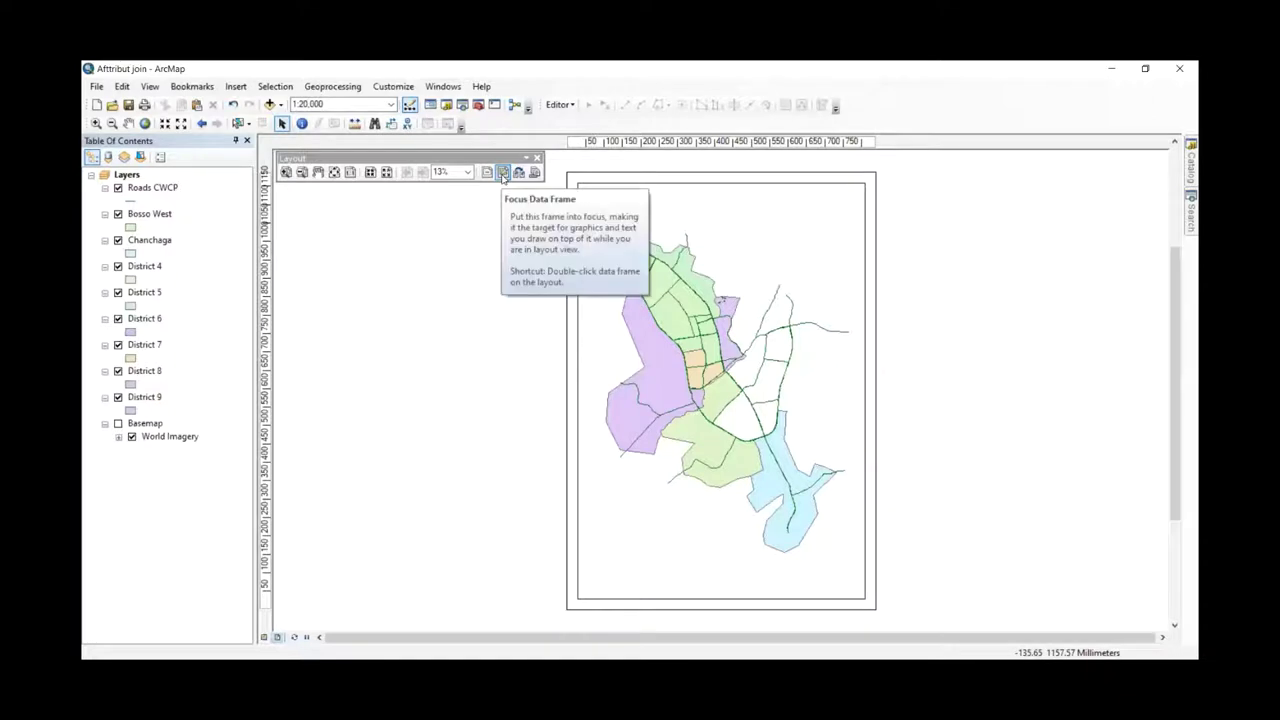
click(502, 174)
click(1134, 413)
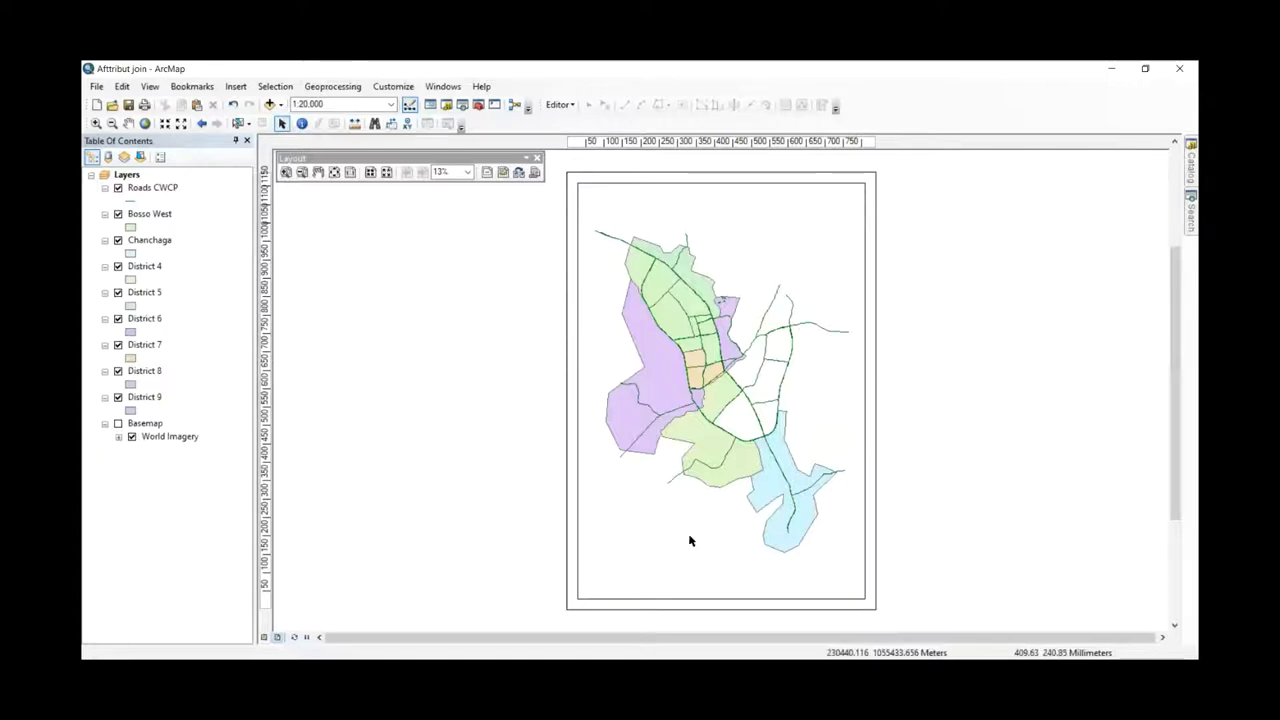
click(834, 279)
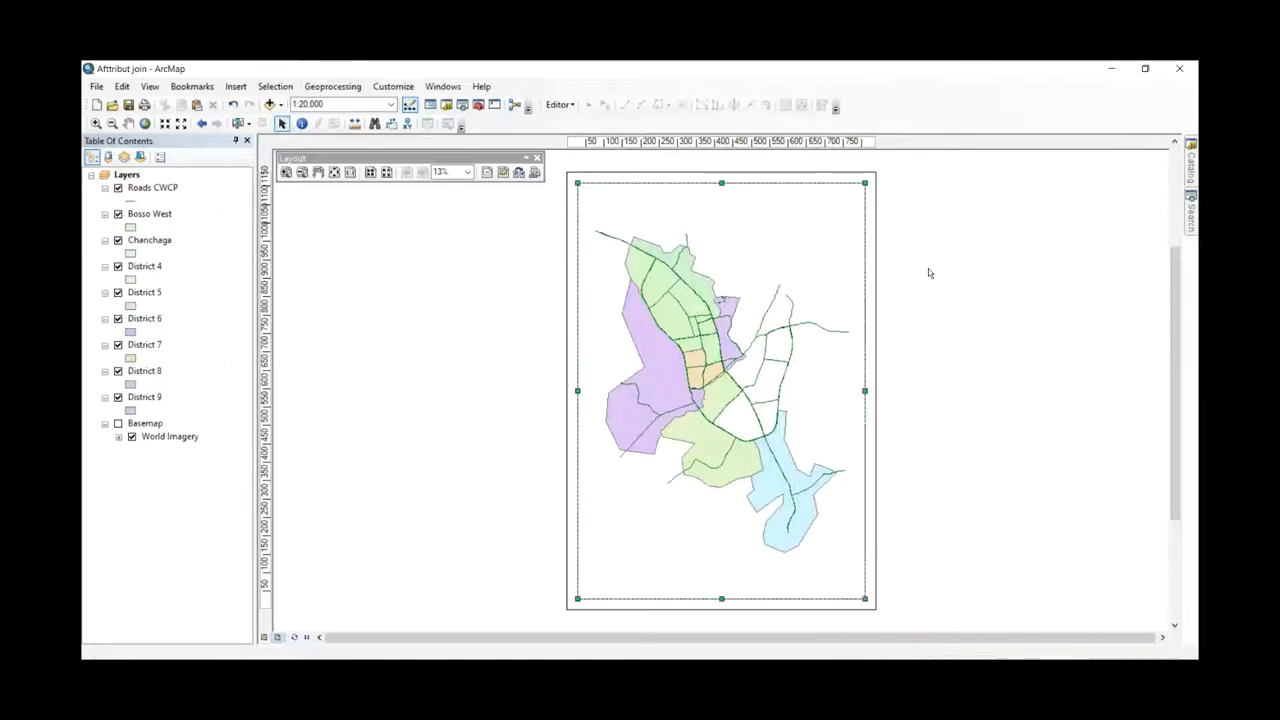
click(942, 265)
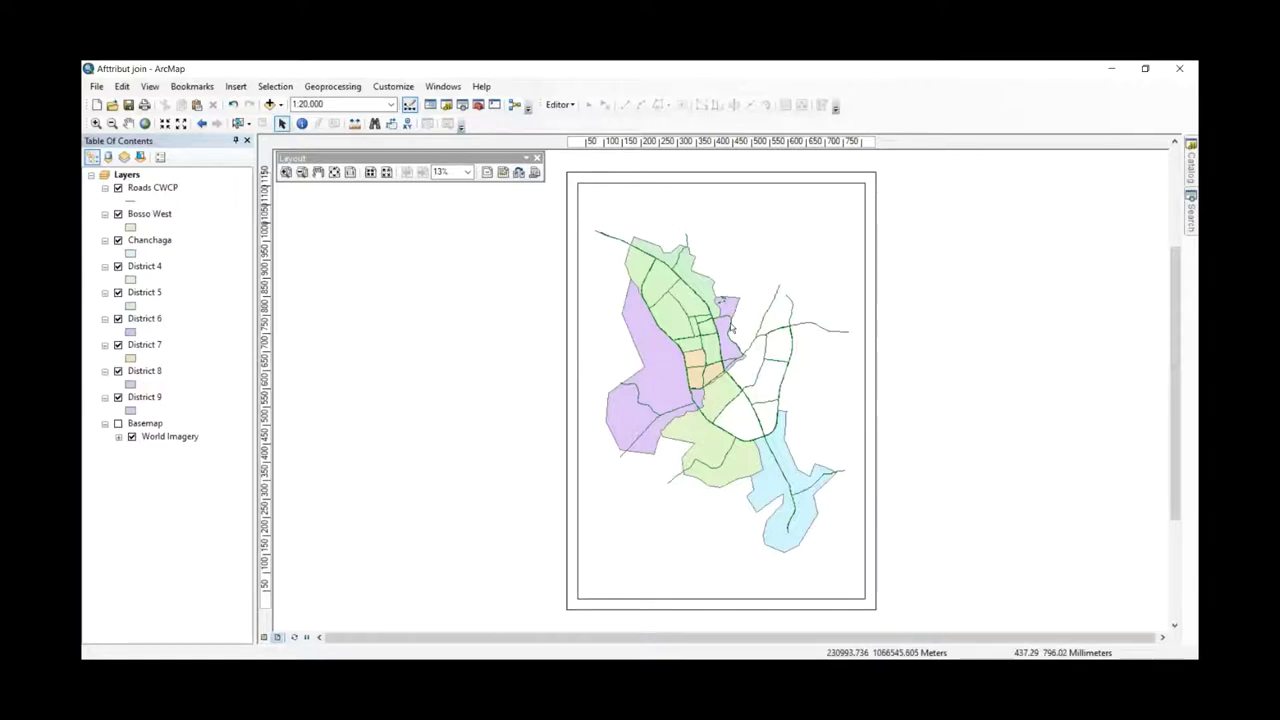
- Insert the map title "MINNA DISTRICT MAP" and place it in the empty area east of the northern districts
click(240, 88)
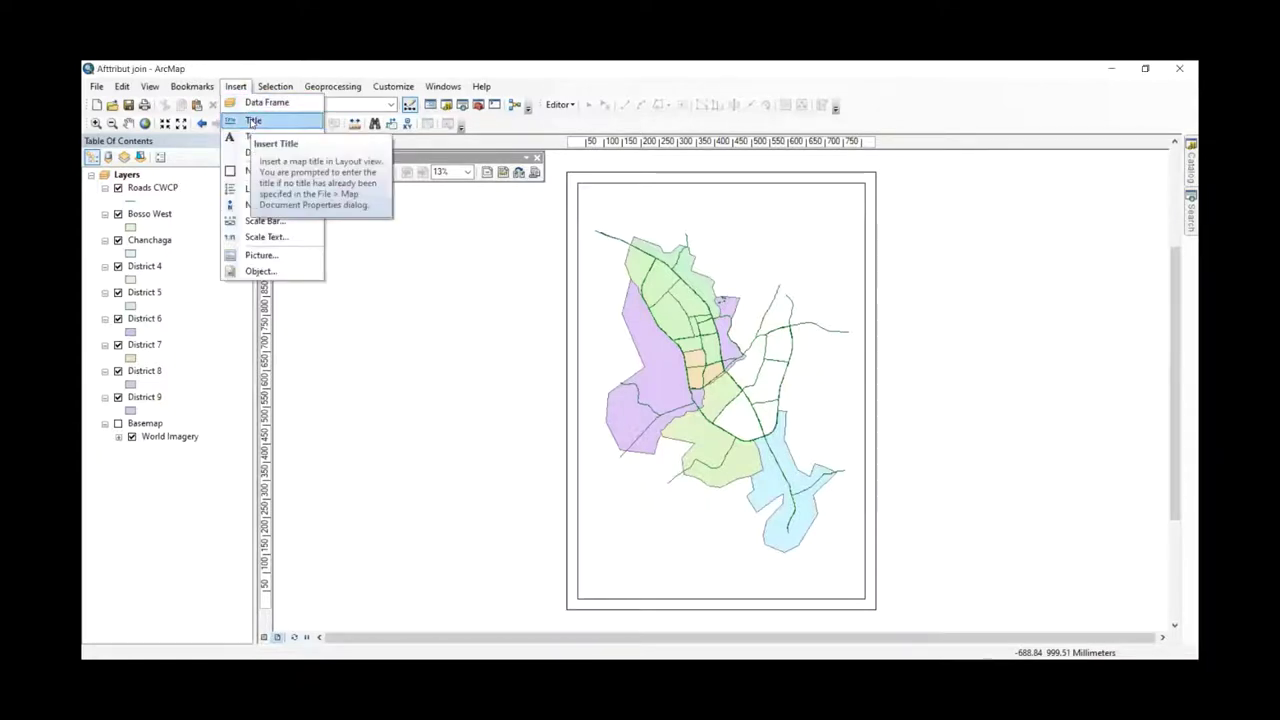
click(252, 121)
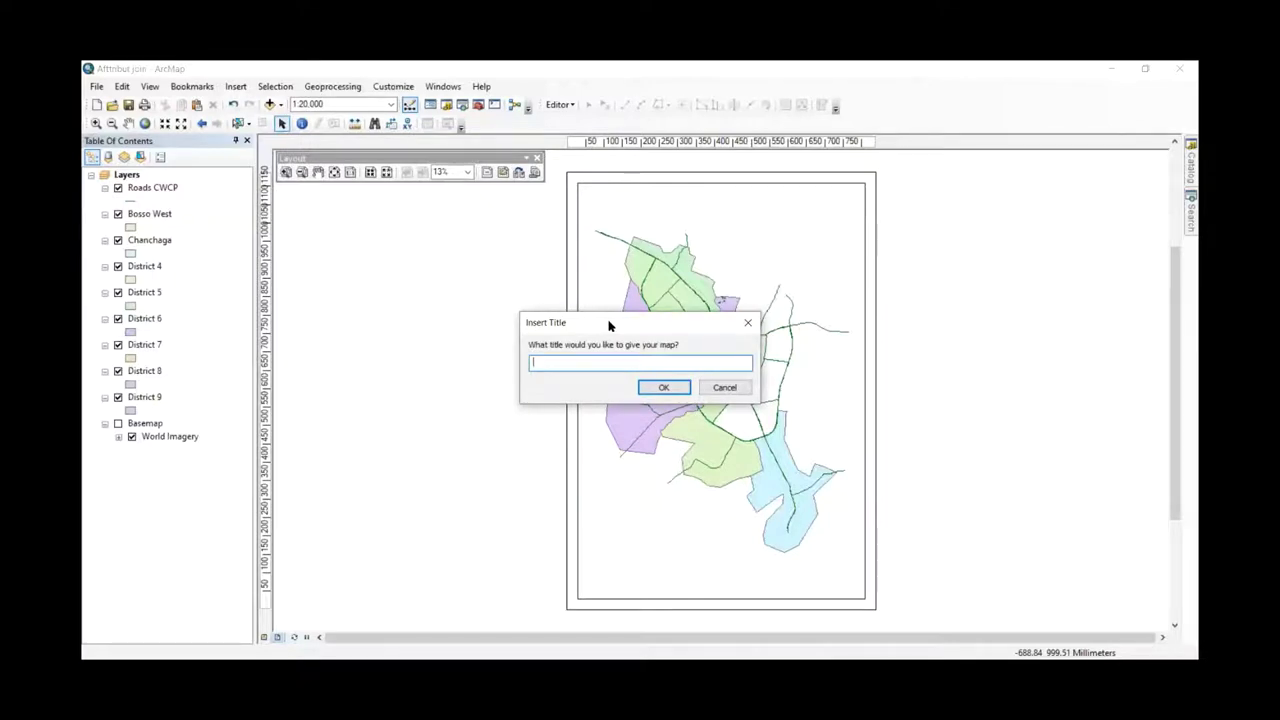
drag(609, 325, 686, 196)
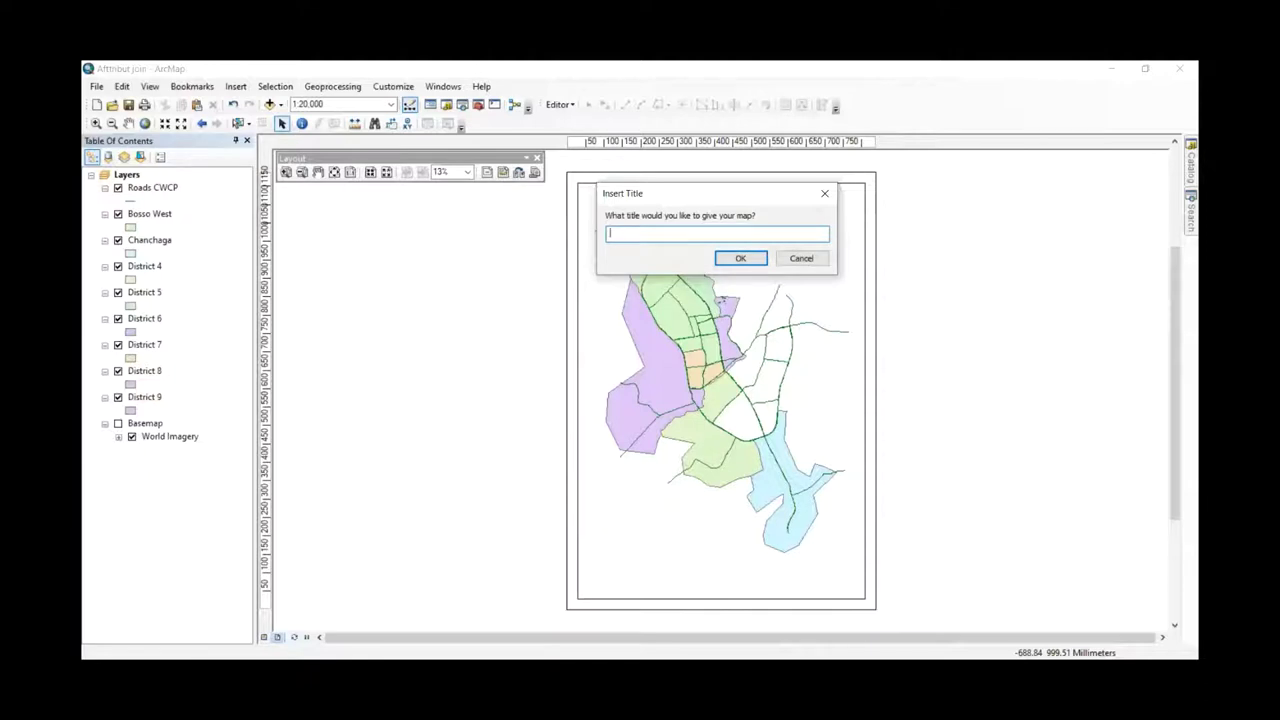
text(MINNA DISTRICT MAP)
click(741, 258)
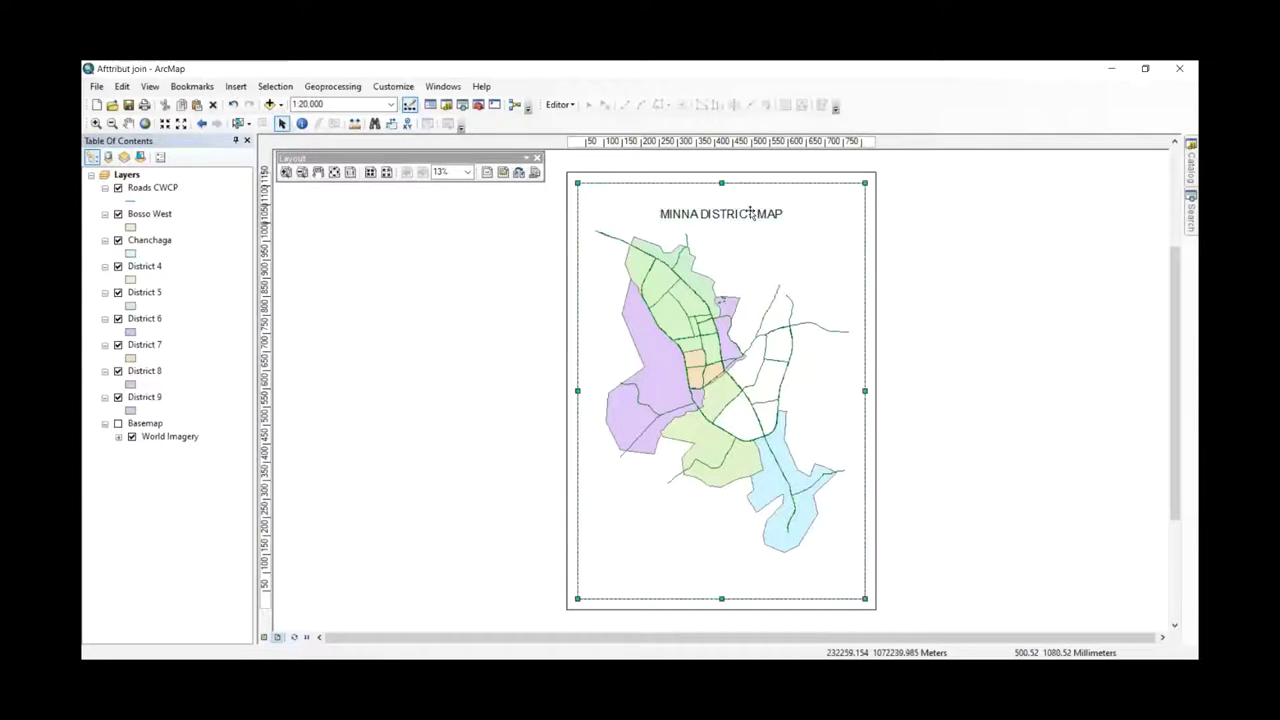
drag(751, 213, 817, 260)
- Select the data frame and lower its top edge to free a strip of page above the map
click(751, 185)
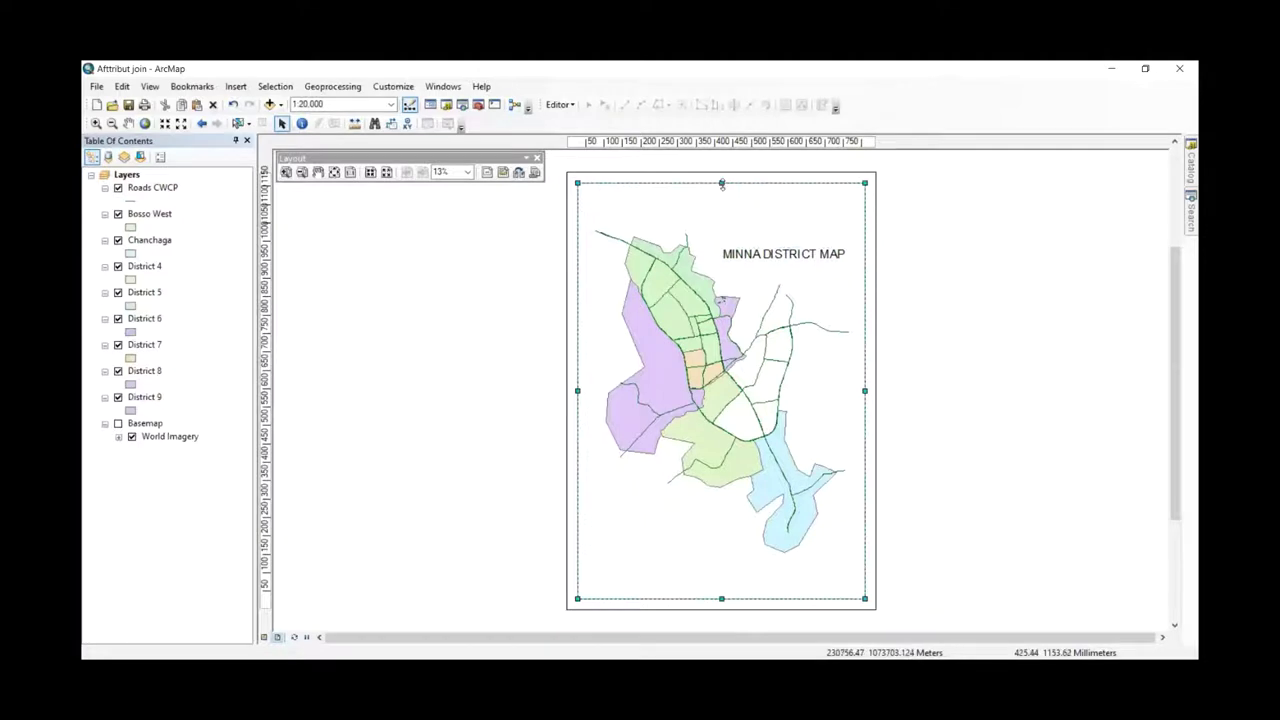
drag(721, 184, 720, 206)
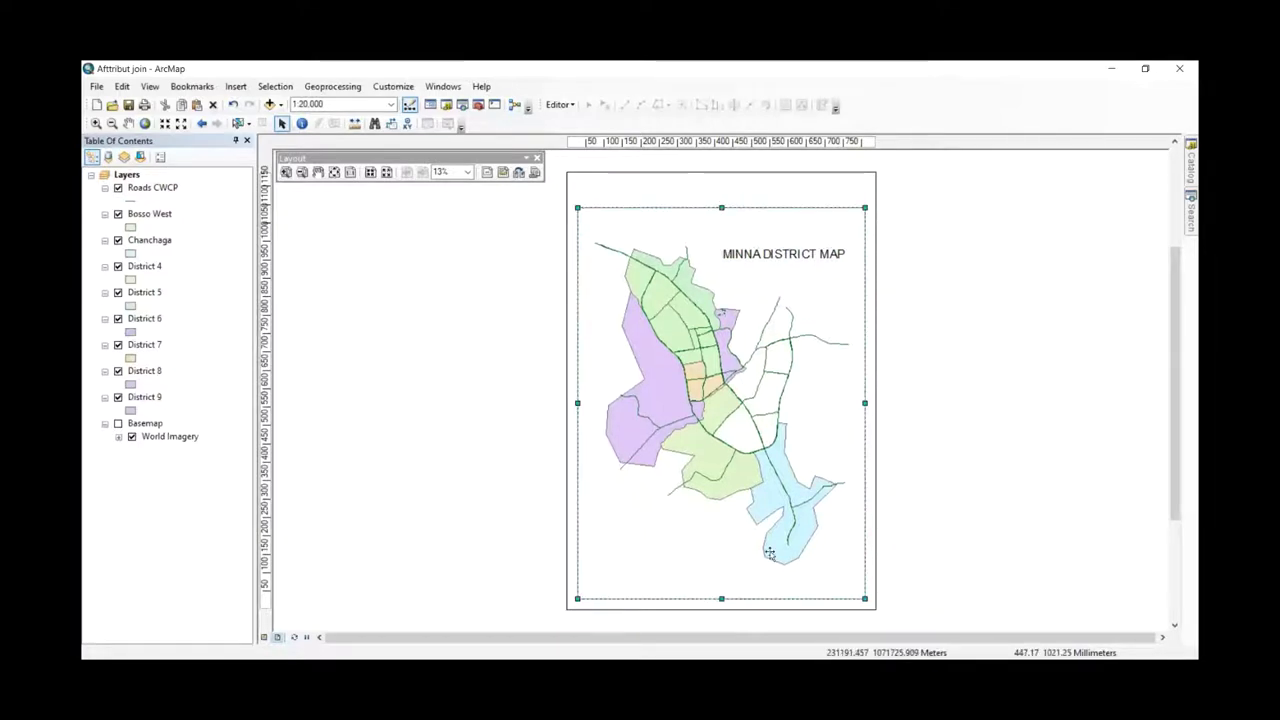
- Shrink the data frame by raising its bottom edge and lowering its top edge, and shift the map title slightly west
drag(721, 599, 718, 583)
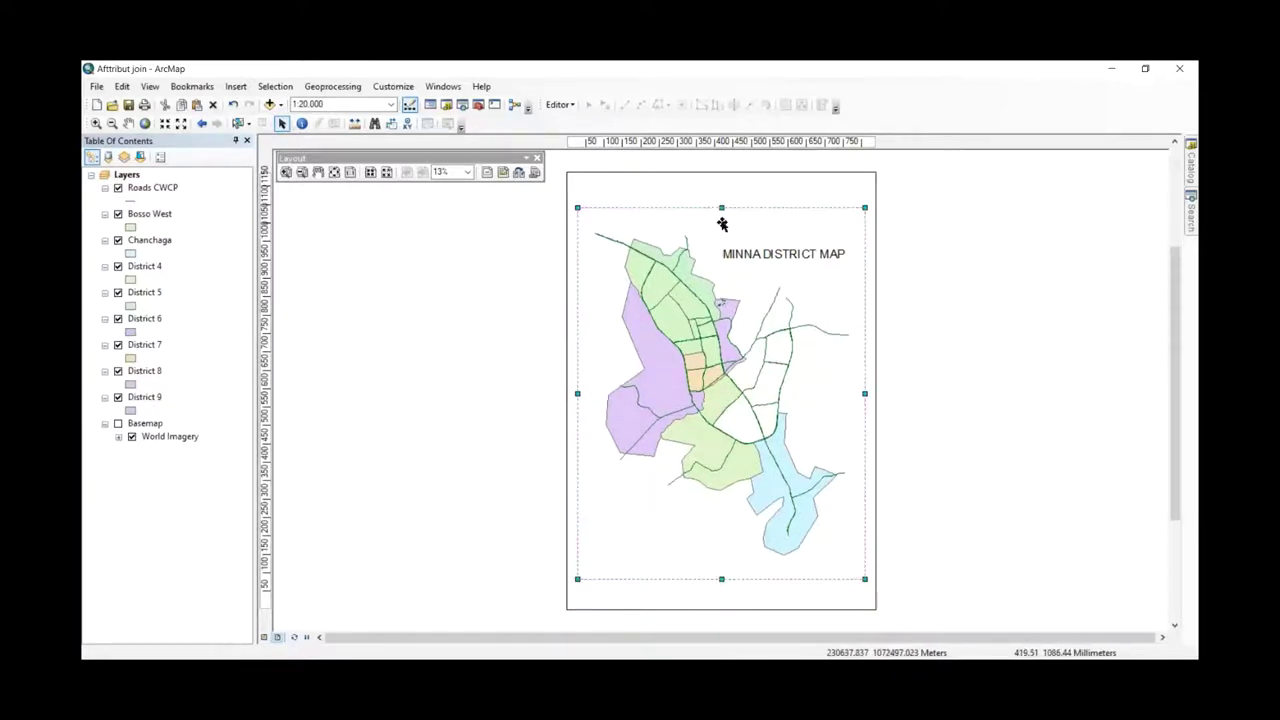
drag(722, 224, 724, 225)
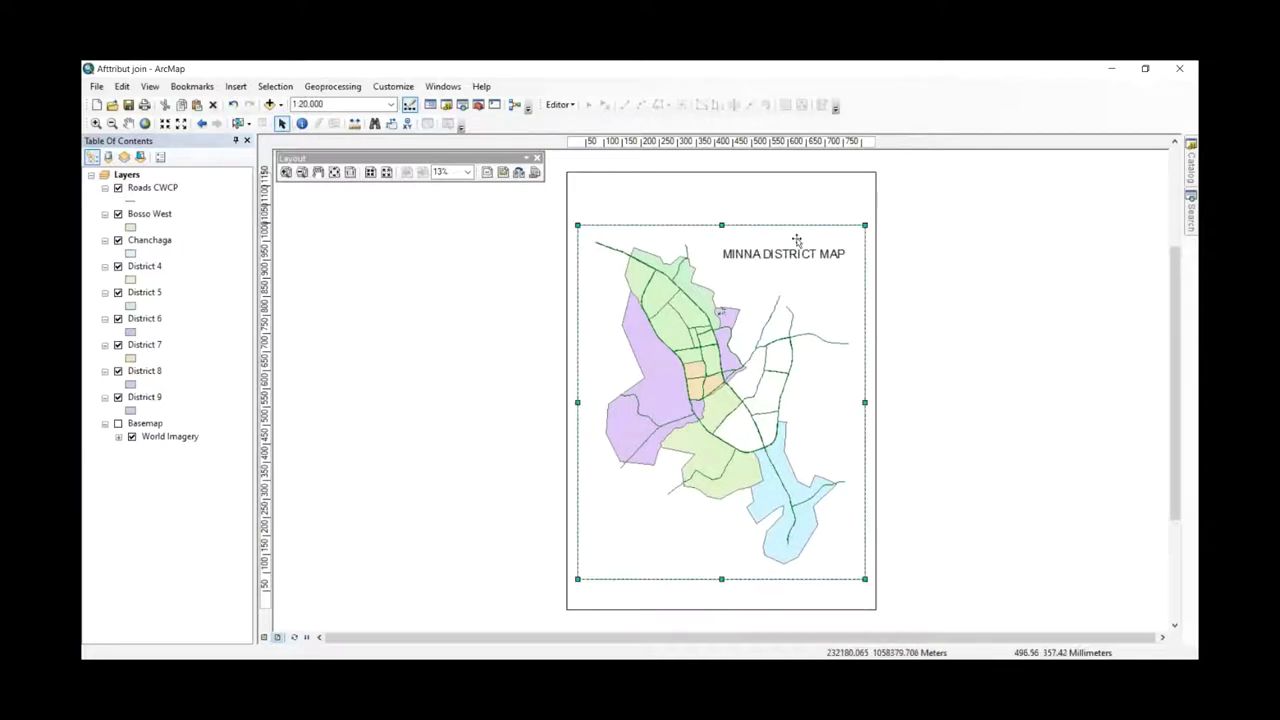
click(767, 254)
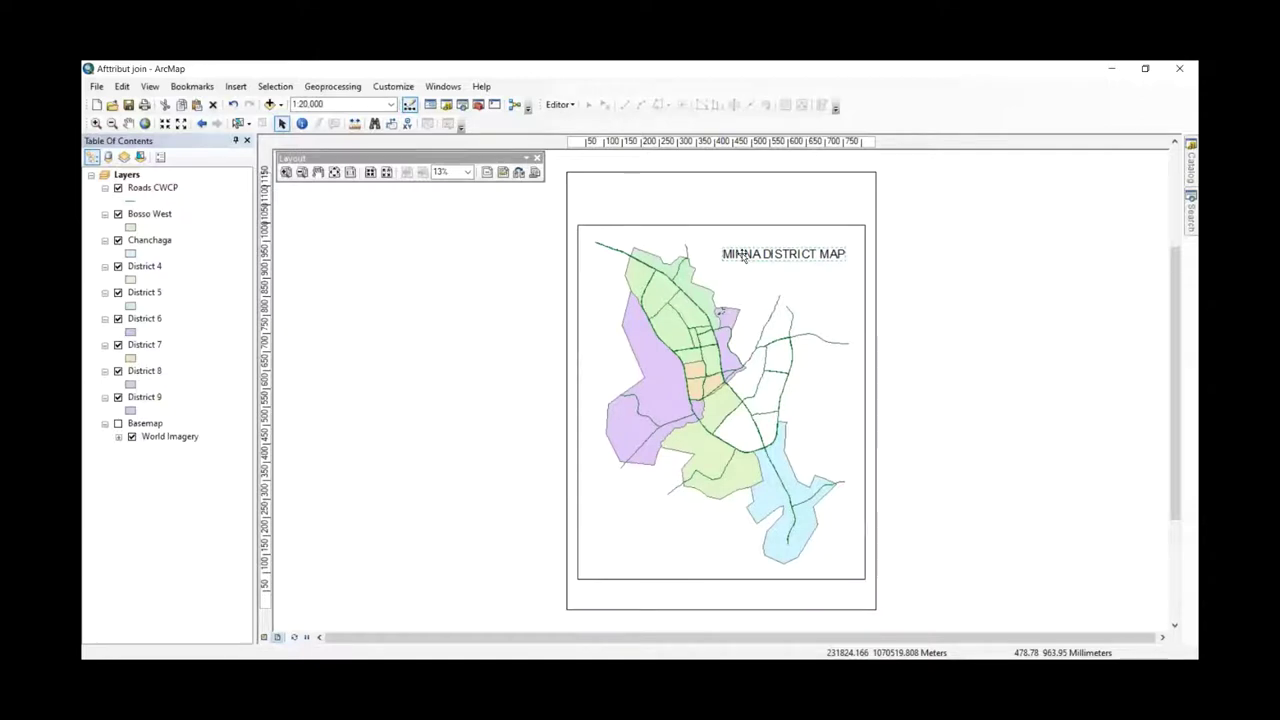
drag(783, 254, 771, 254)
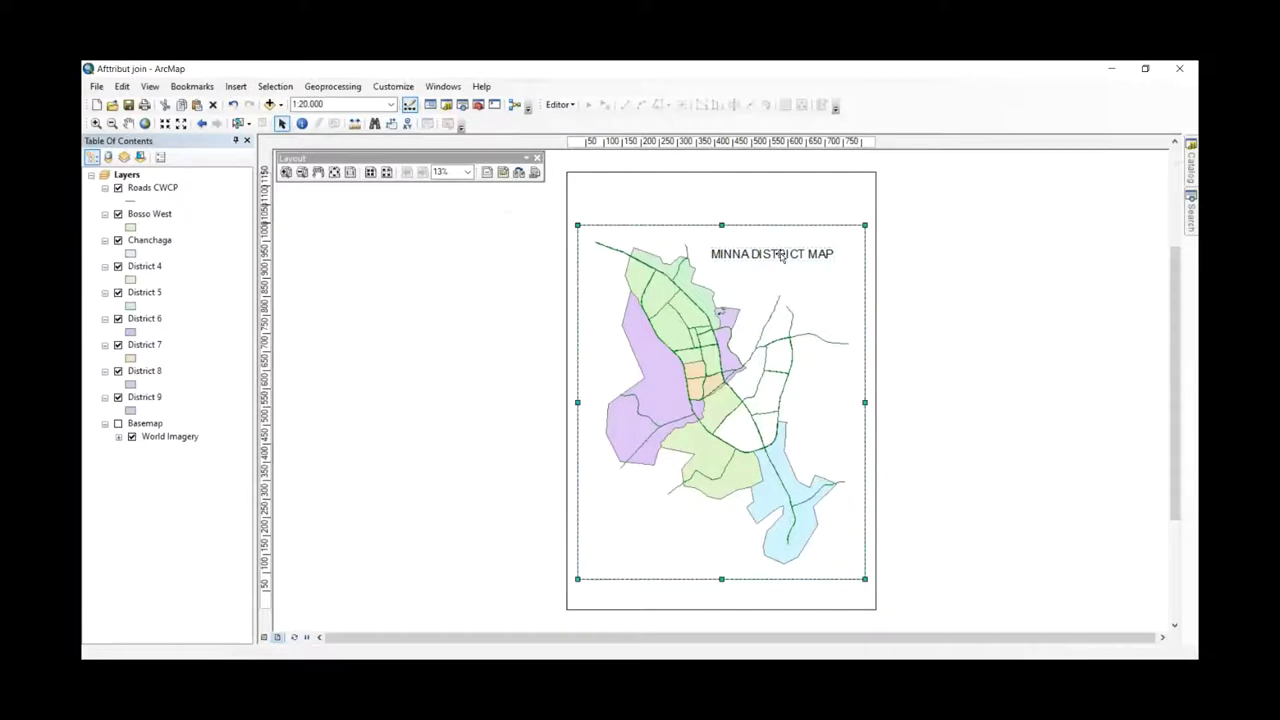
- Change the font of the map title to Arial Black
double_click(782, 255)
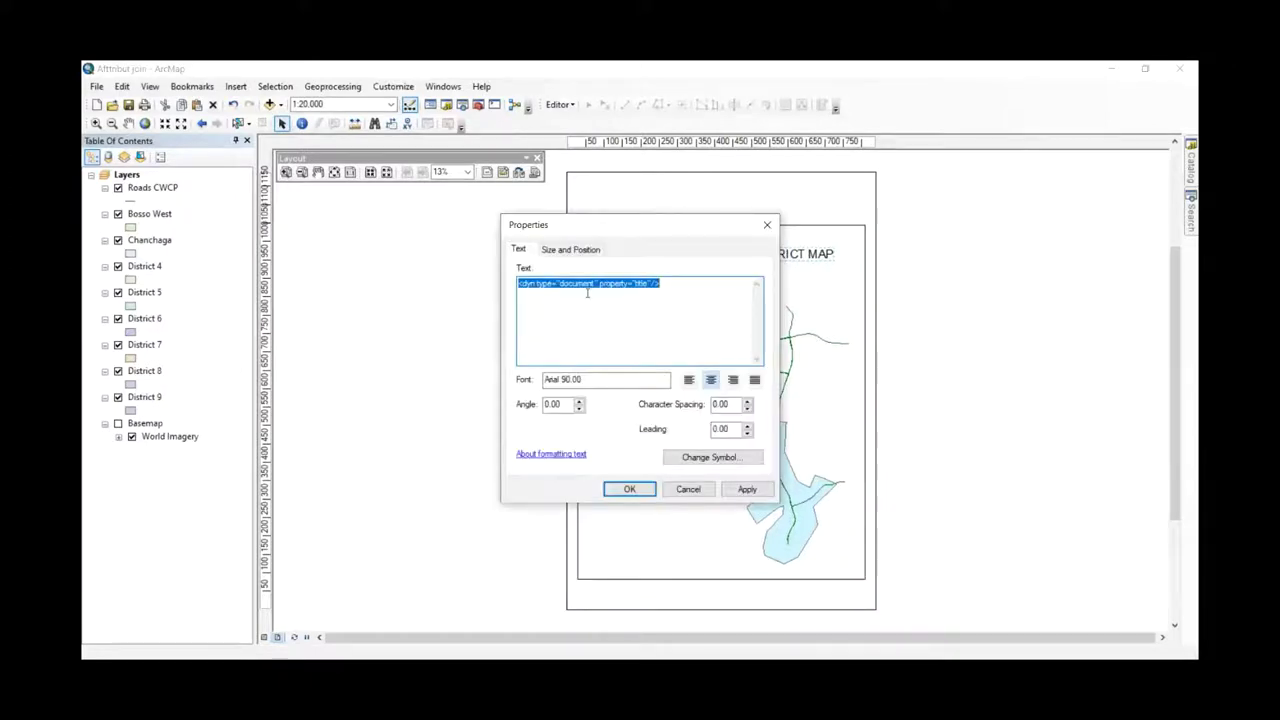
click(569, 251)
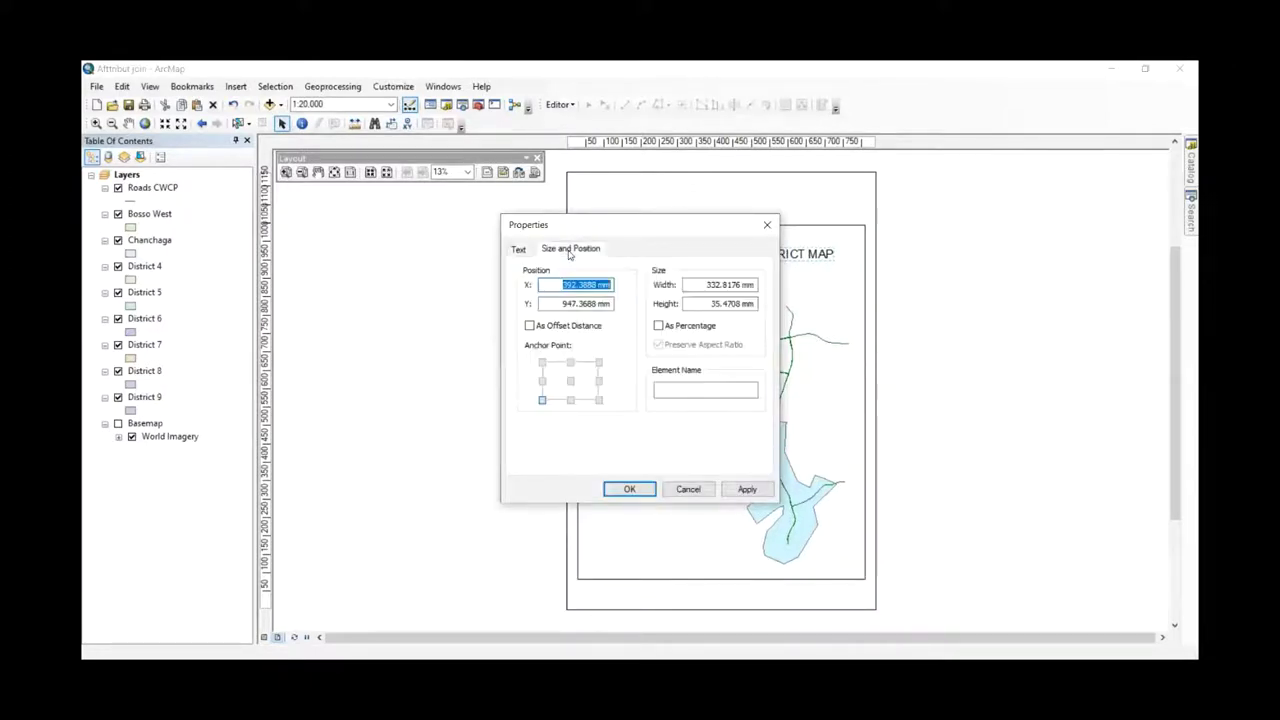
click(518, 249)
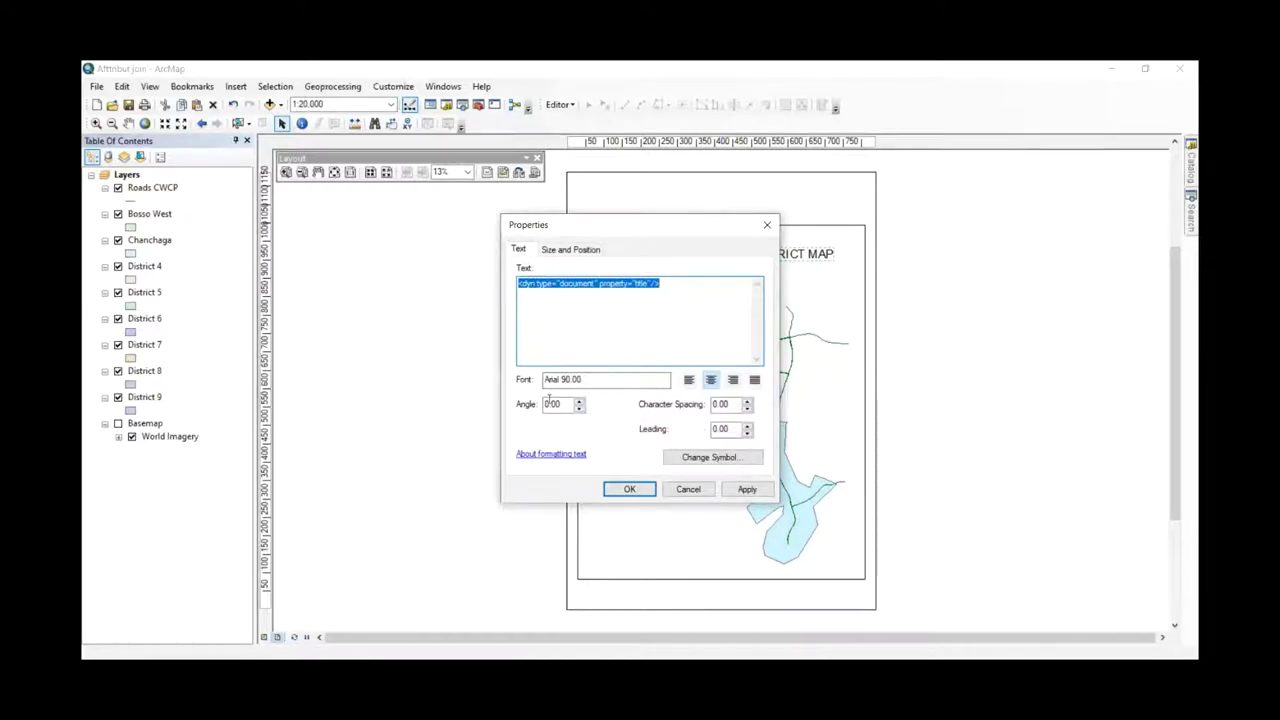
click(703, 464)
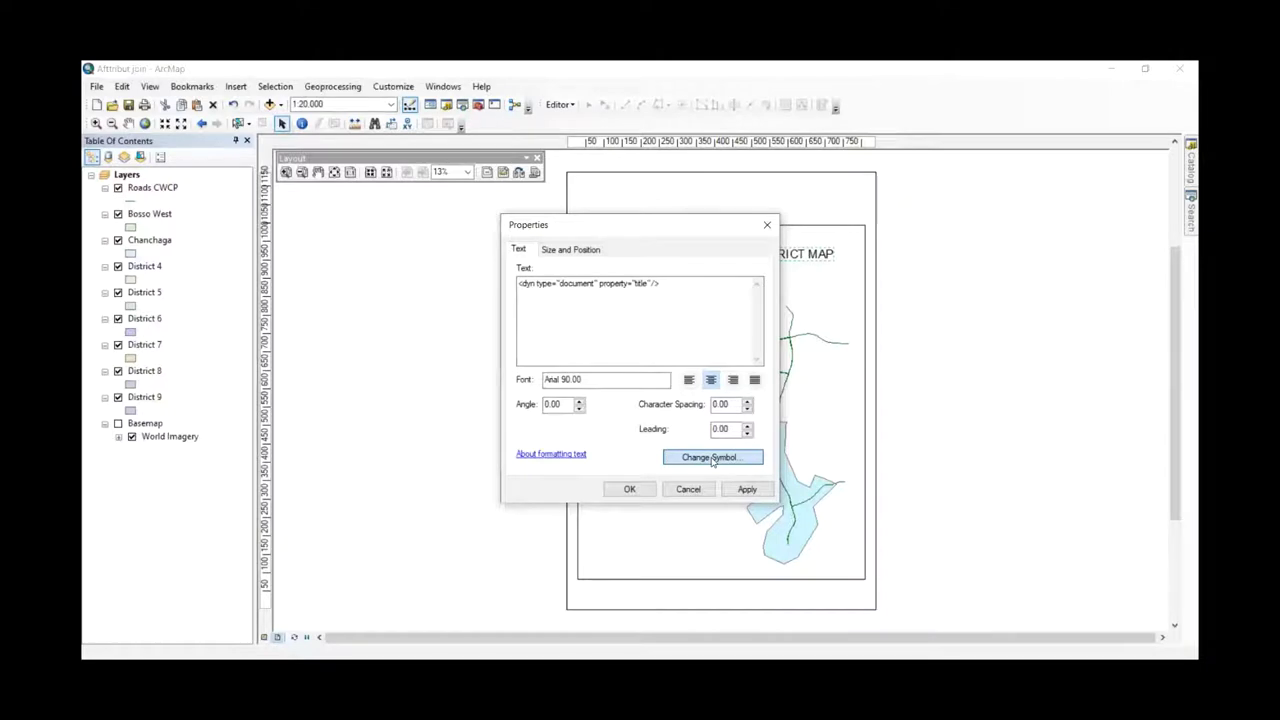
click(711, 458)
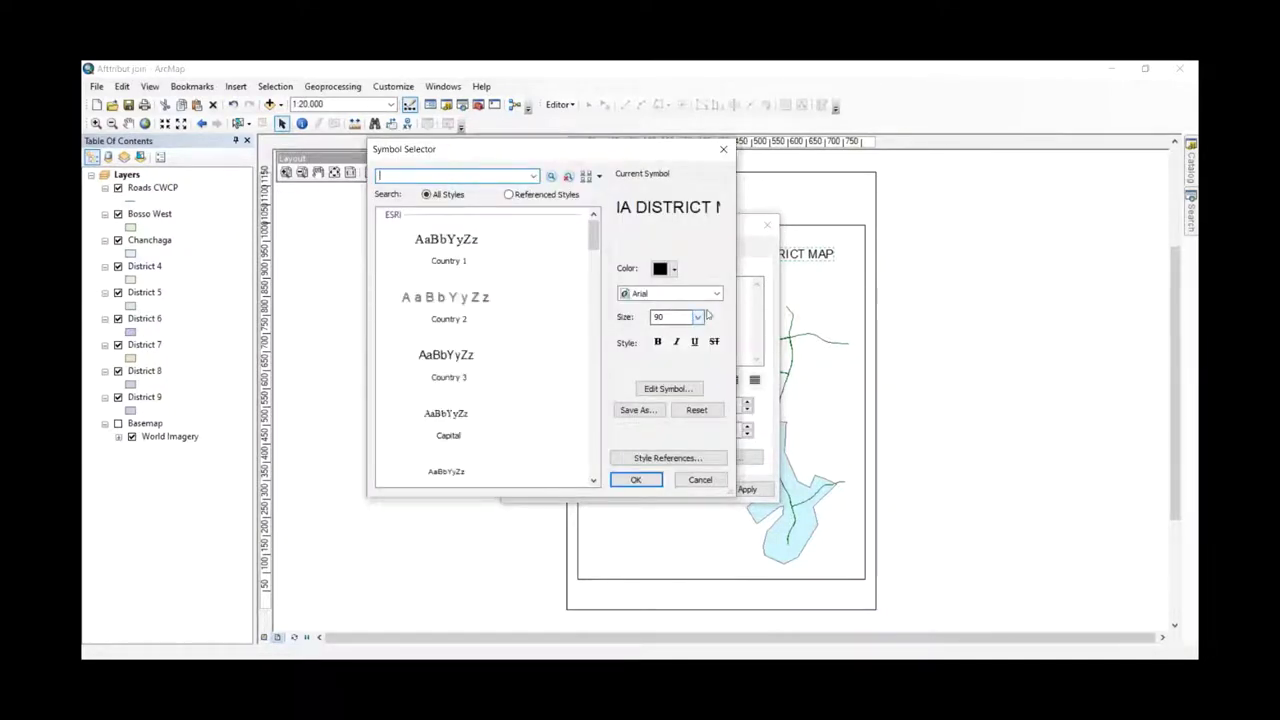
click(717, 294)
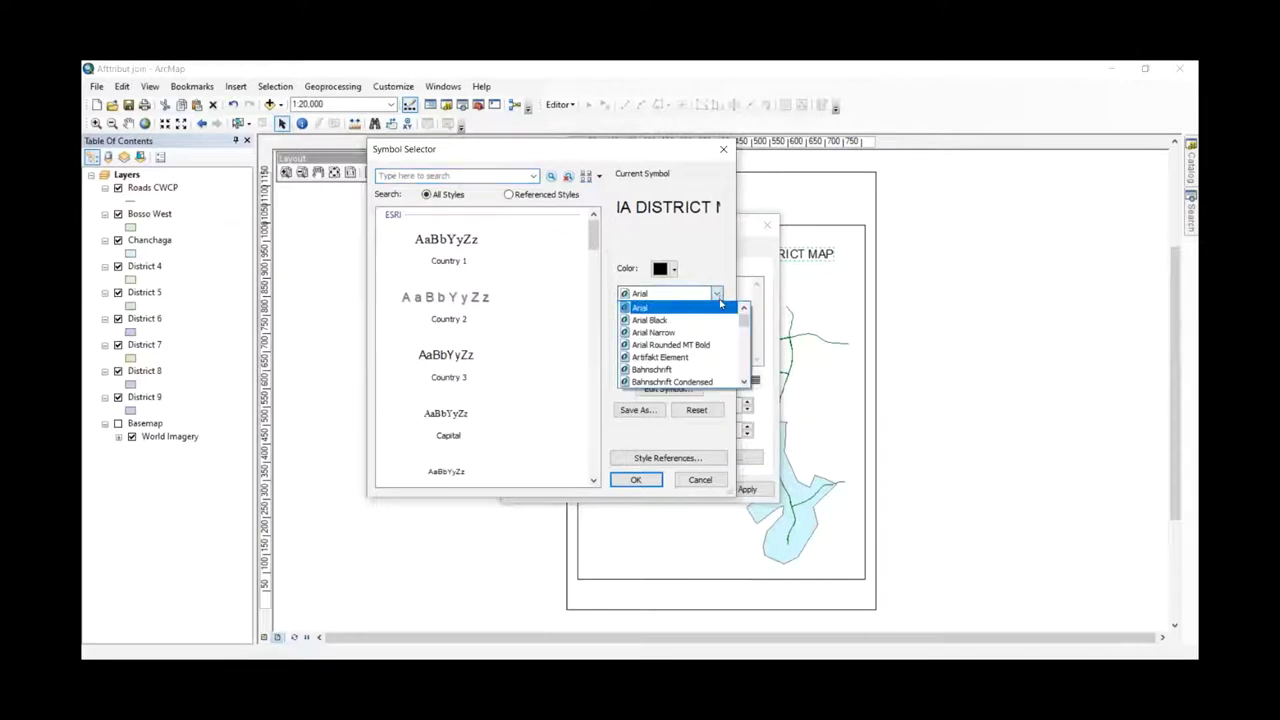
click(678, 320)
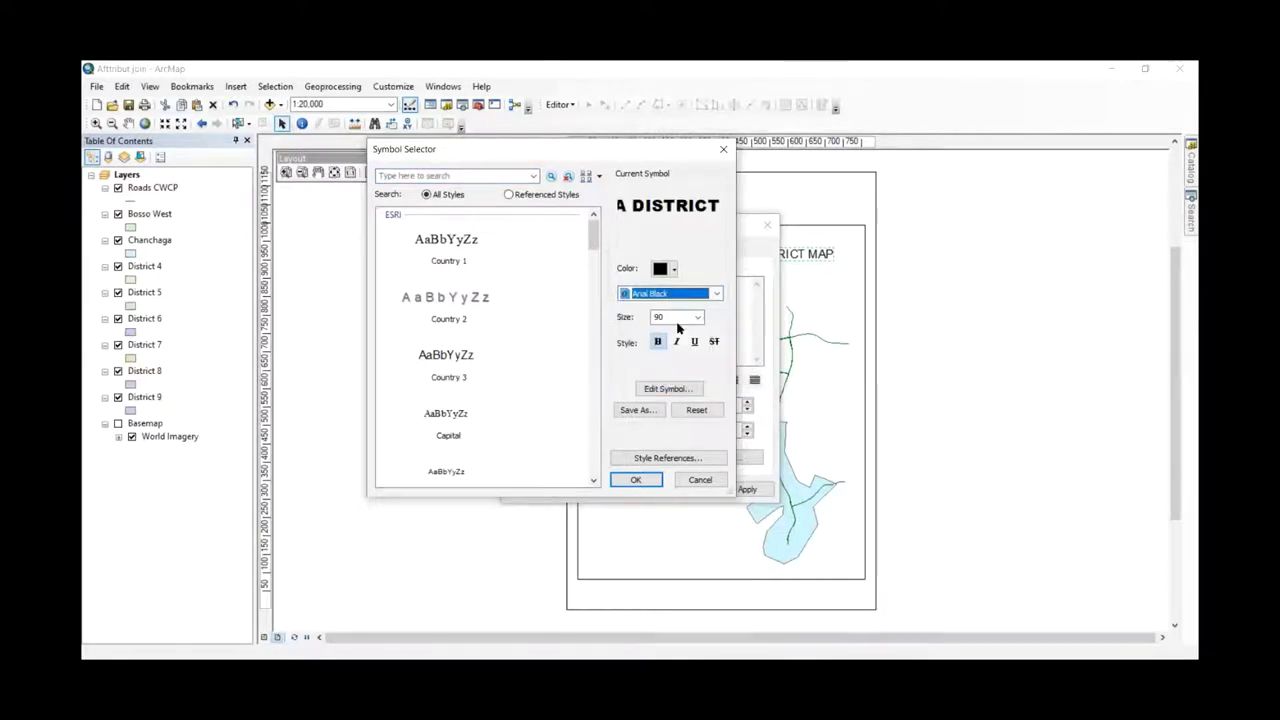
- Set the title's font size to 100, apply the text properties and nudge the title slightly up
click(697, 318)
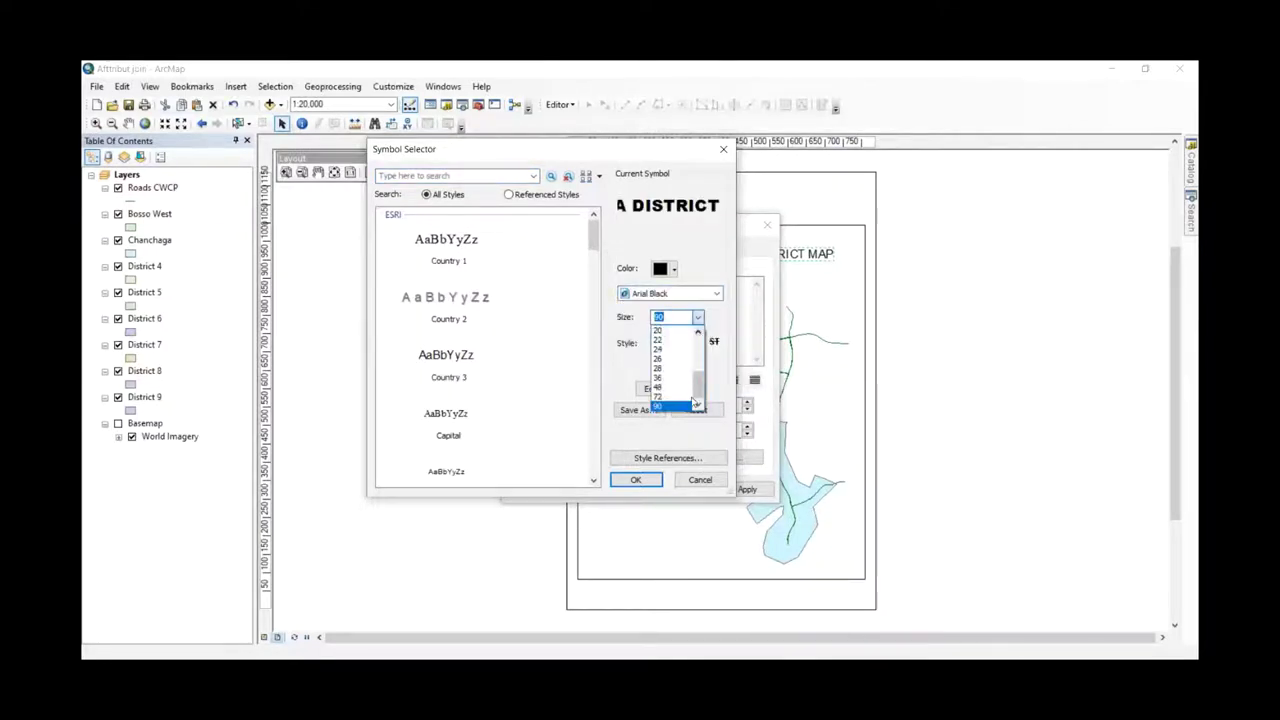
scroll(666, 330, up, 5)
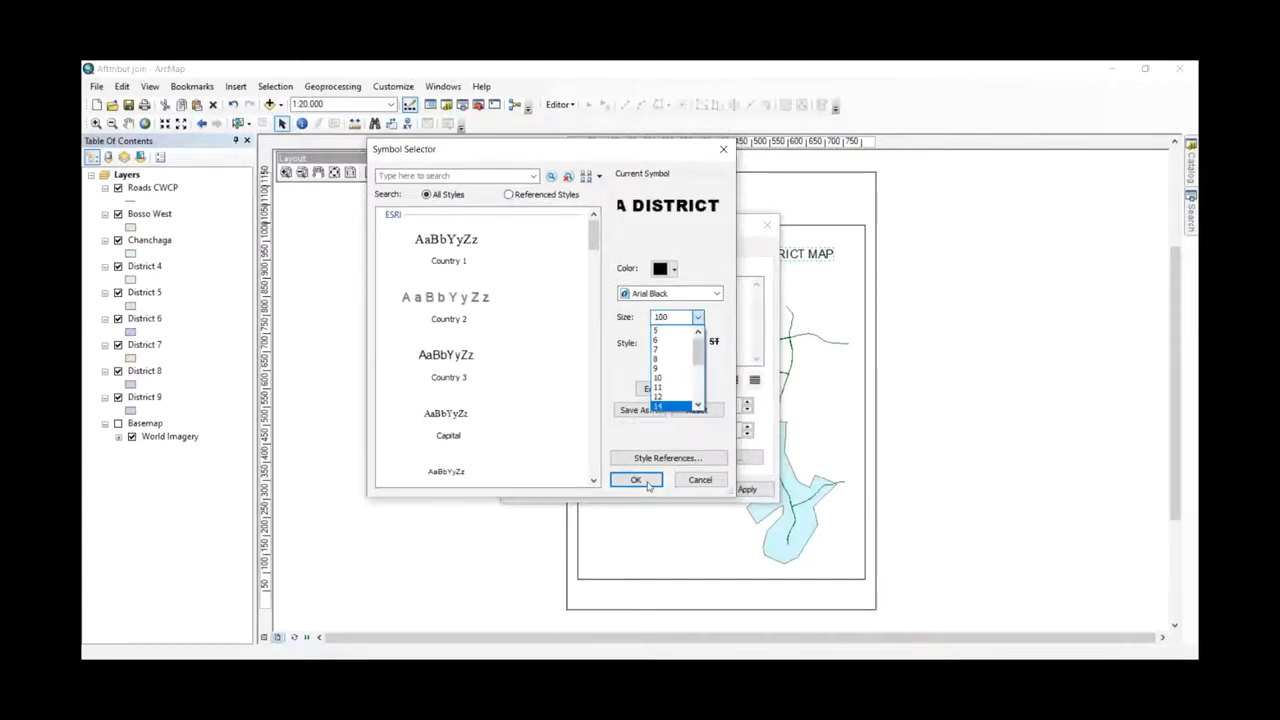
click(690, 470)
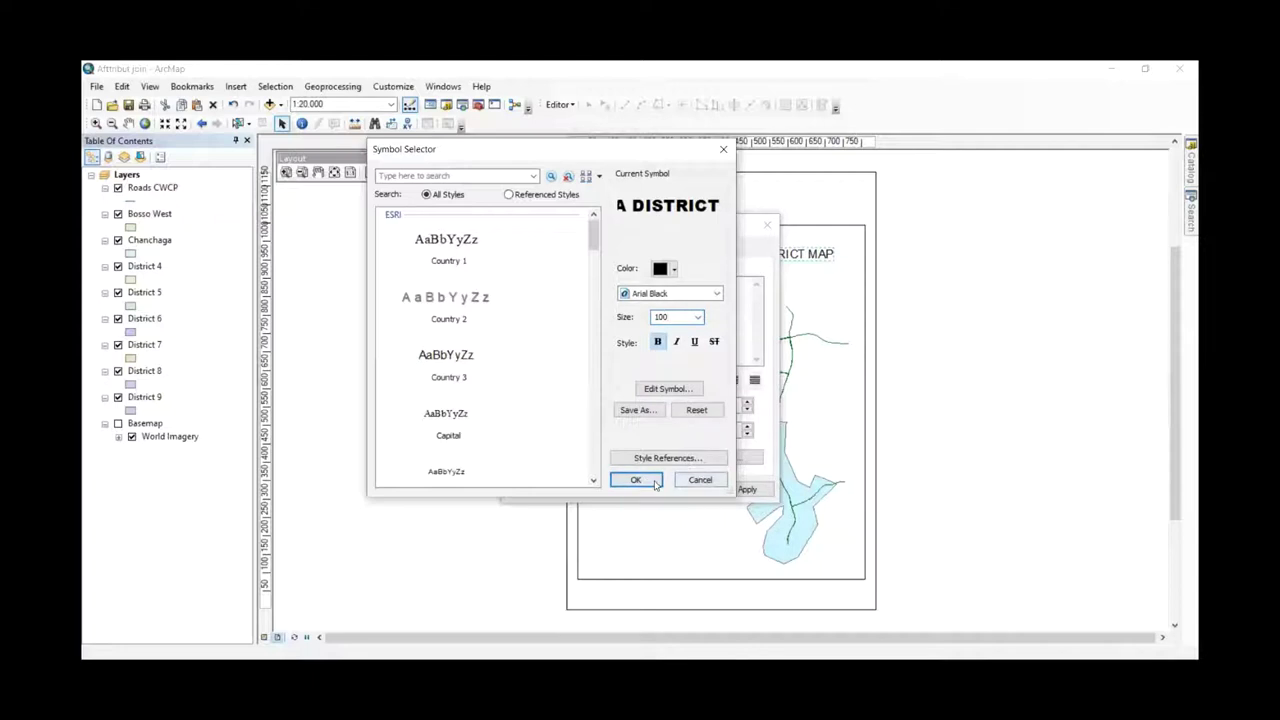
click(712, 480)
click(747, 489)
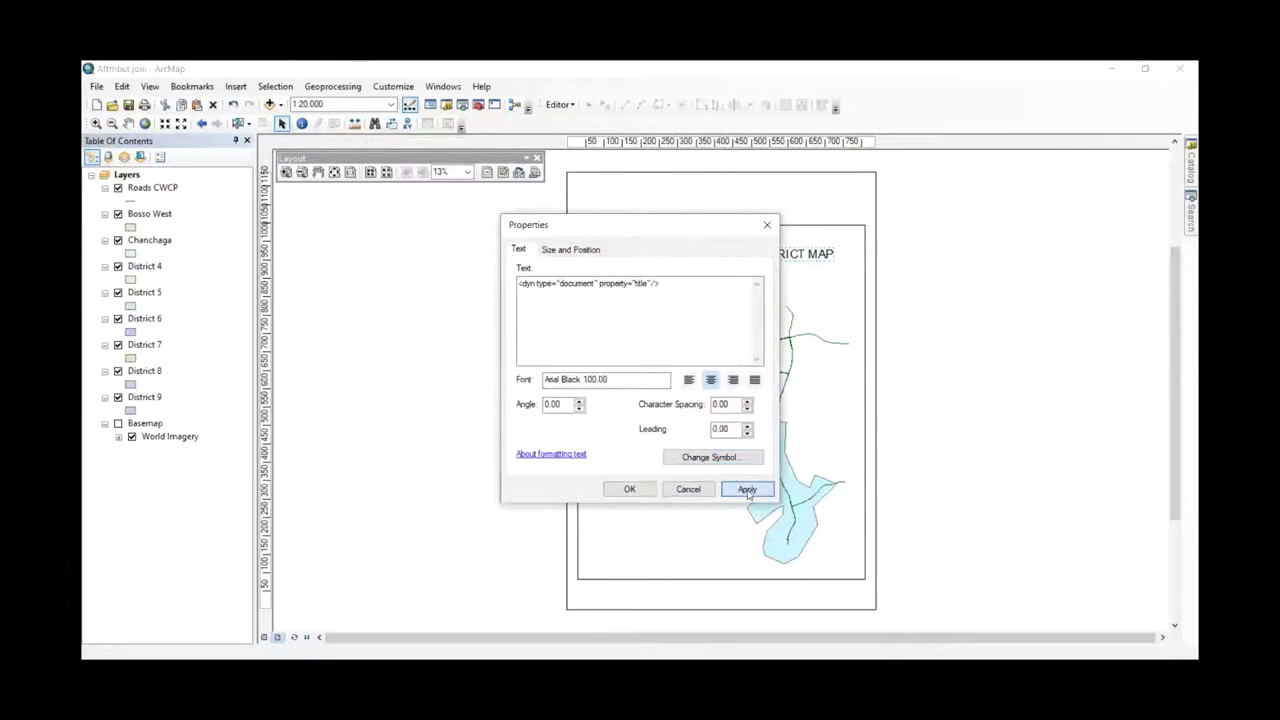
click(632, 489)
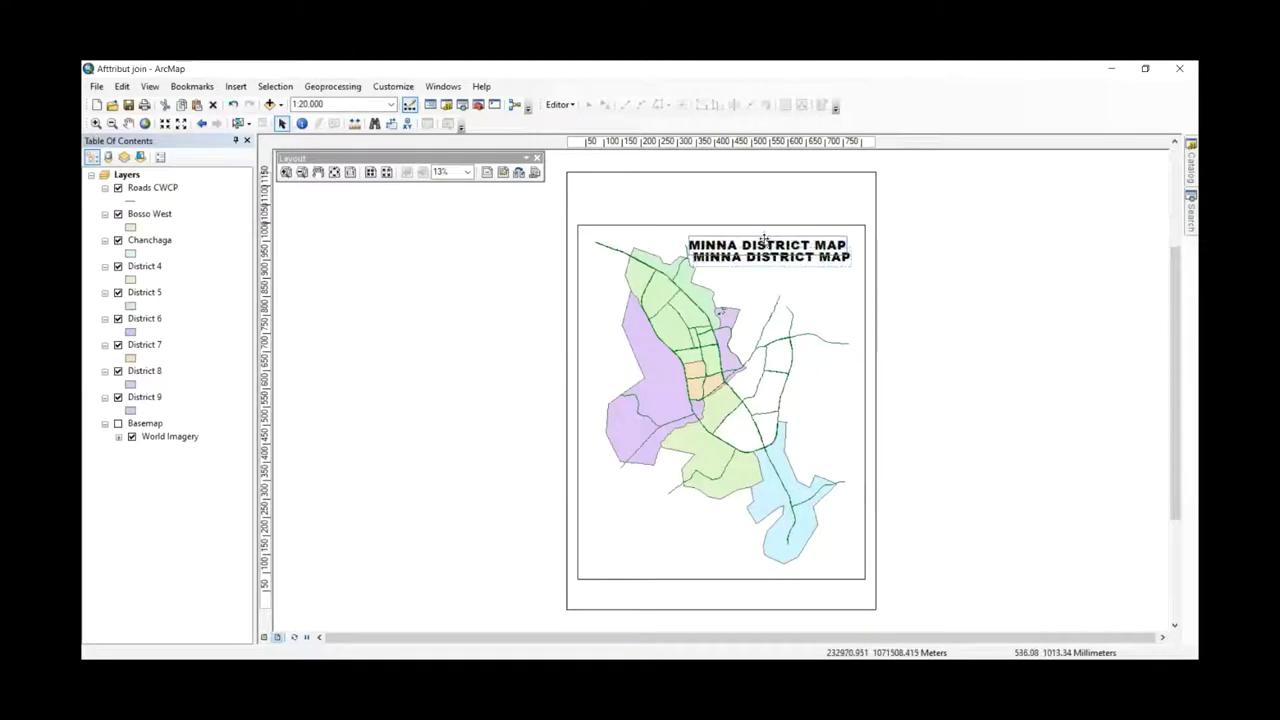
- Try rotating the map title by 2 and 7 degrees, and set its angle back to 0
double_click(761, 244)
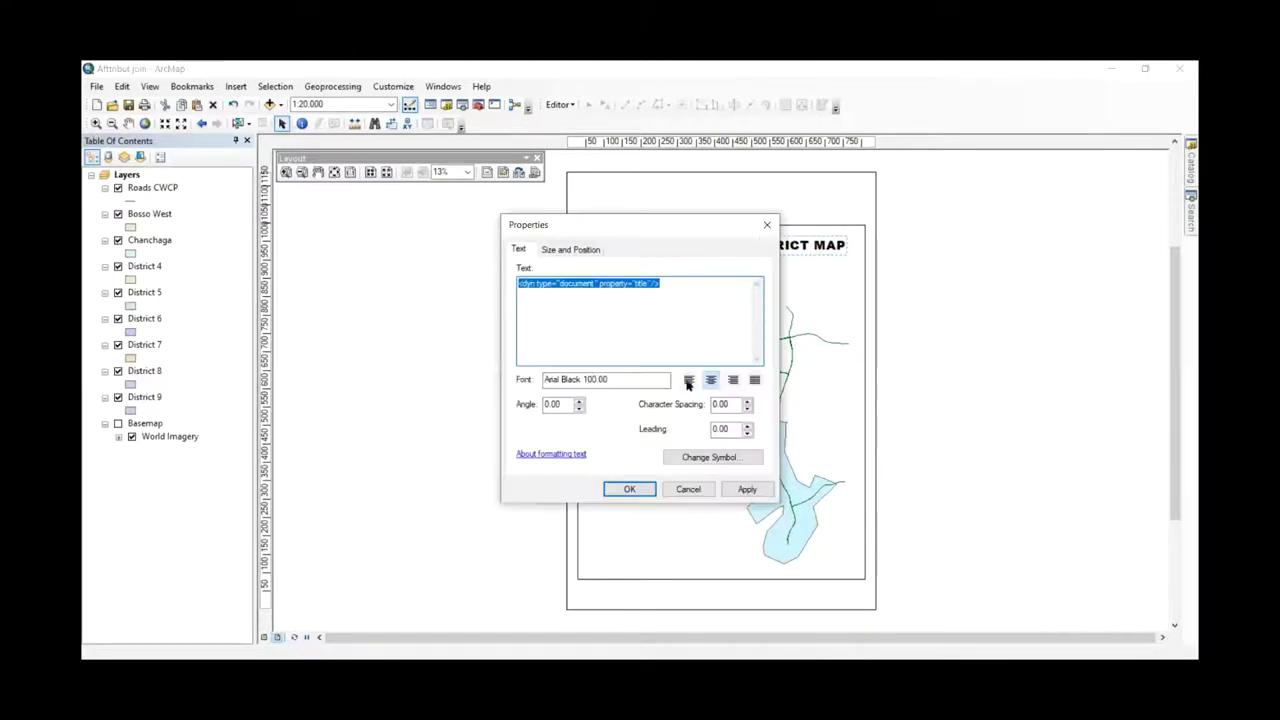
click(580, 404)
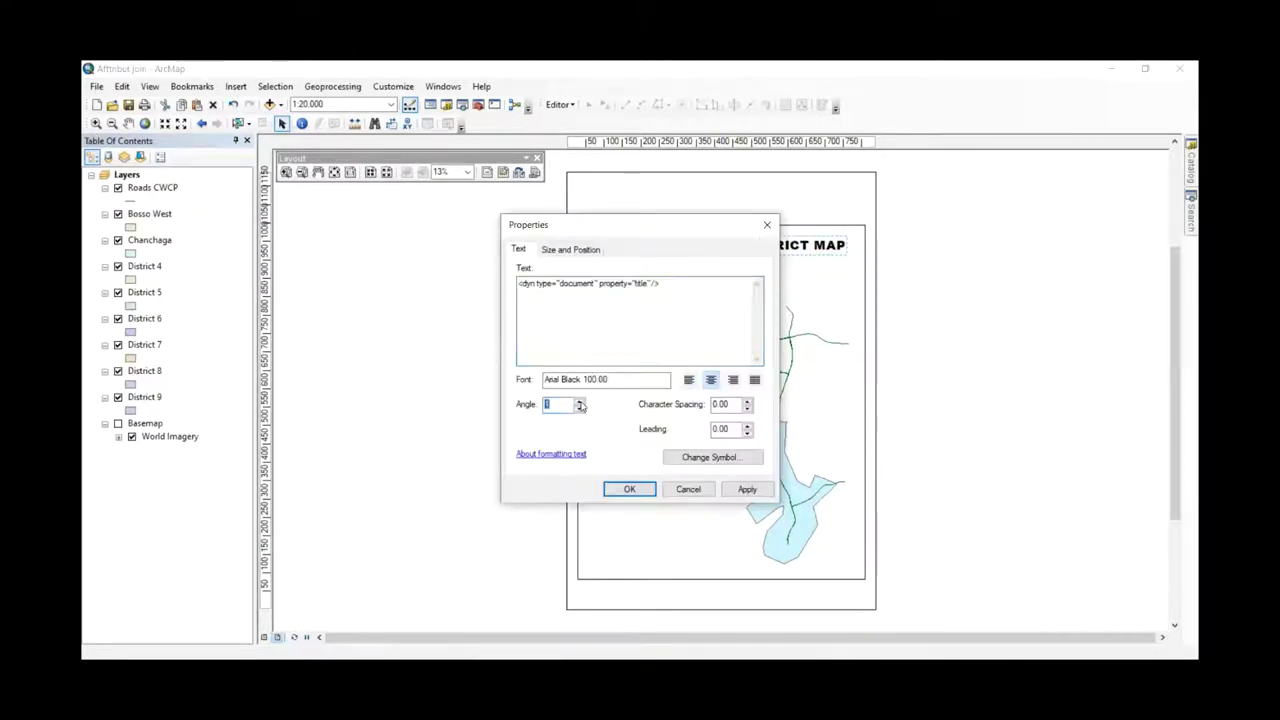
click(747, 489)
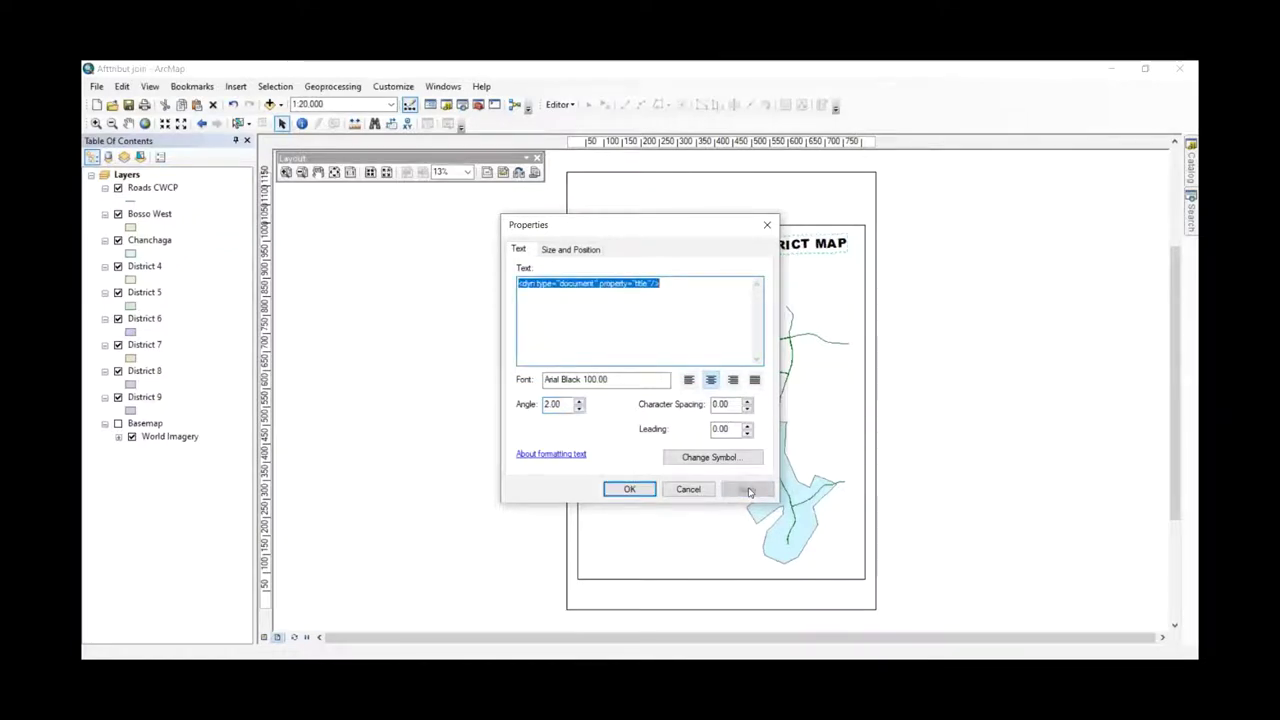
double_click(579, 400)
click(579, 400)
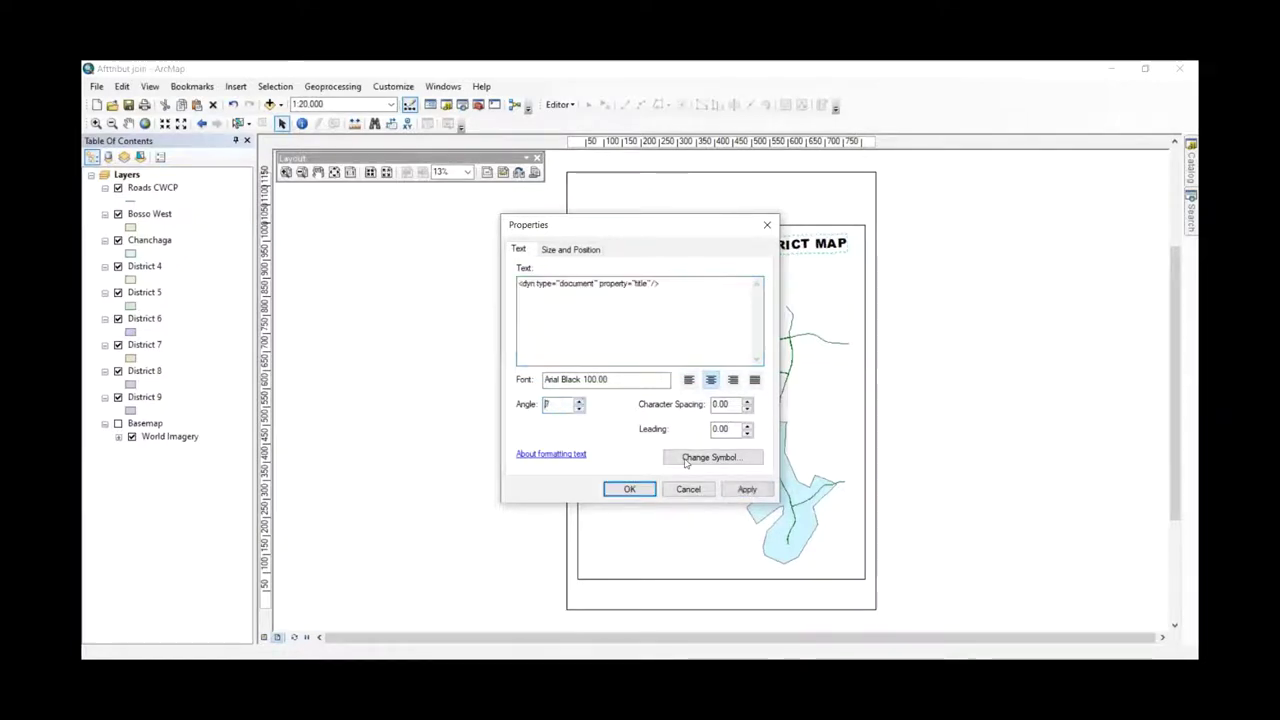
click(579, 400)
click(747, 489)
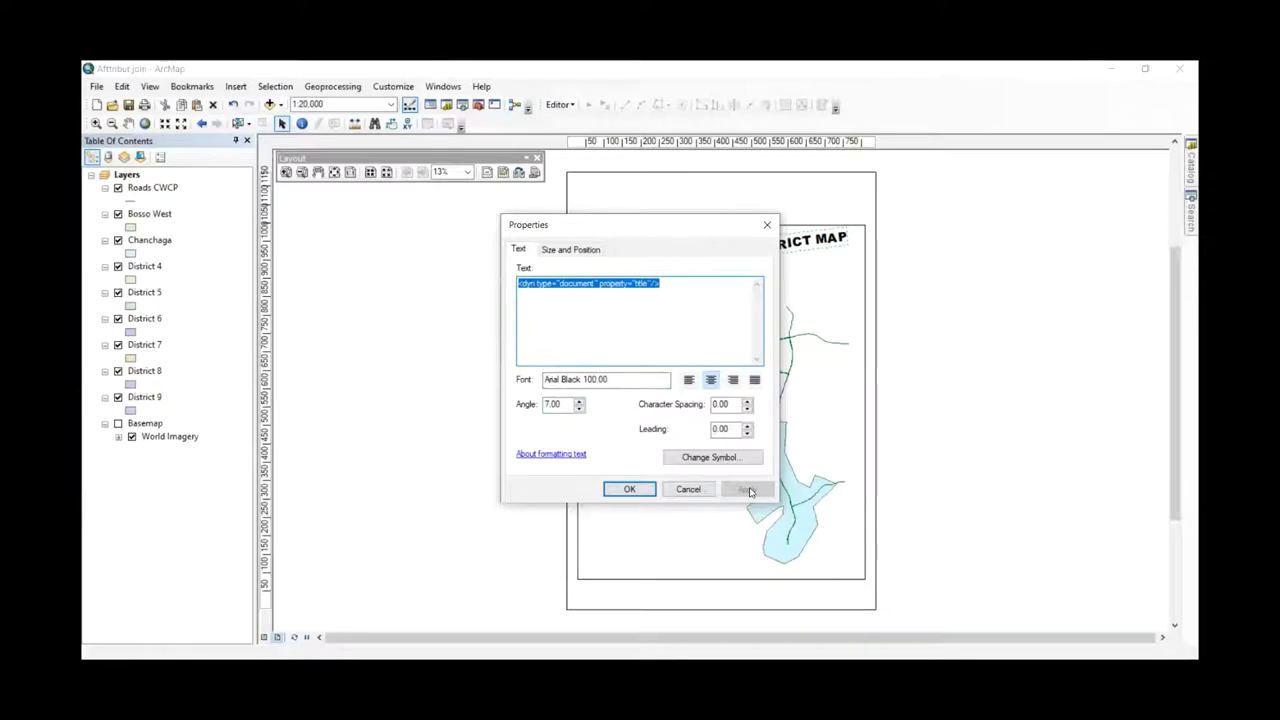
click(579, 400)
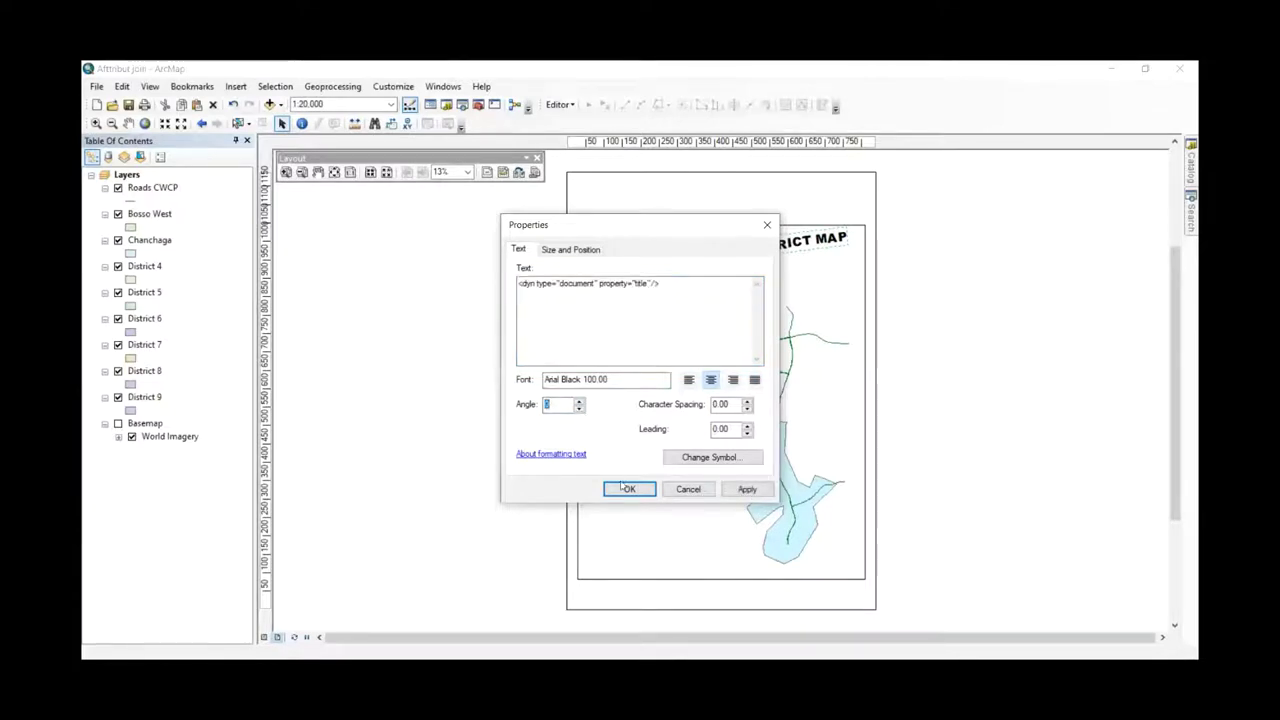
click(747, 489)
click(629, 489)
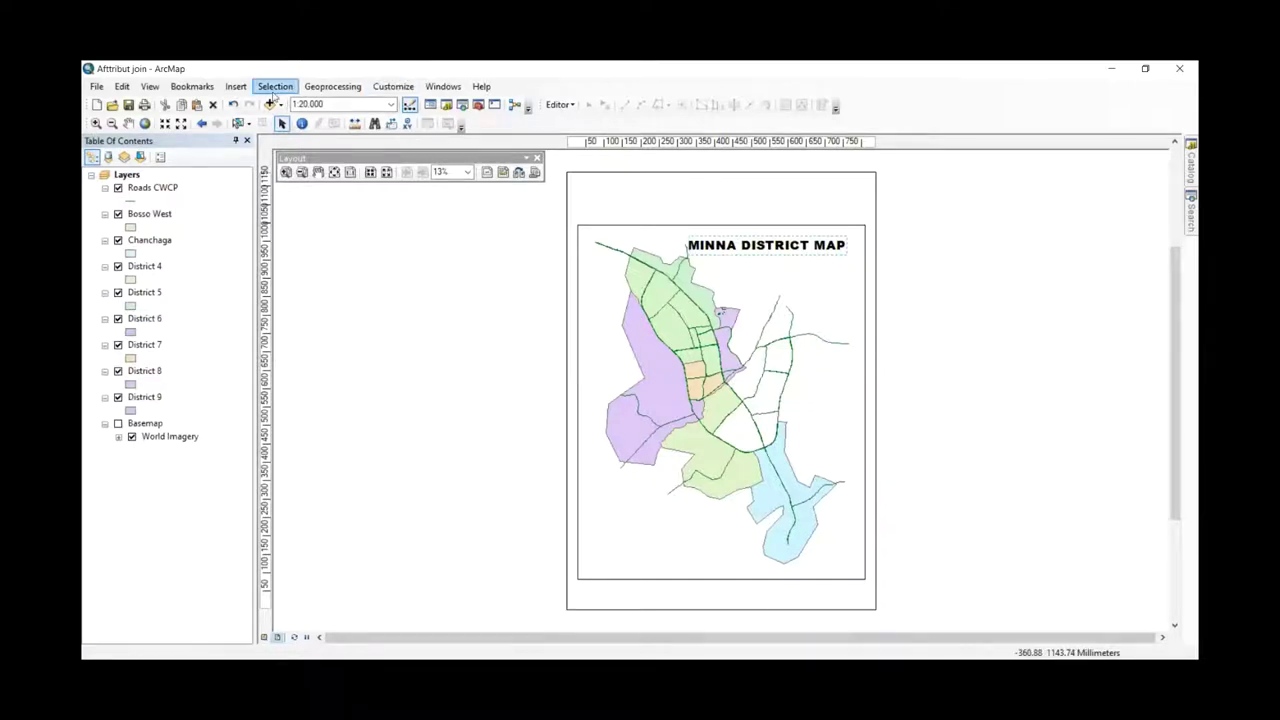
- Insert a north arrow in the ESRI North 57 style into the layout
click(236, 87)
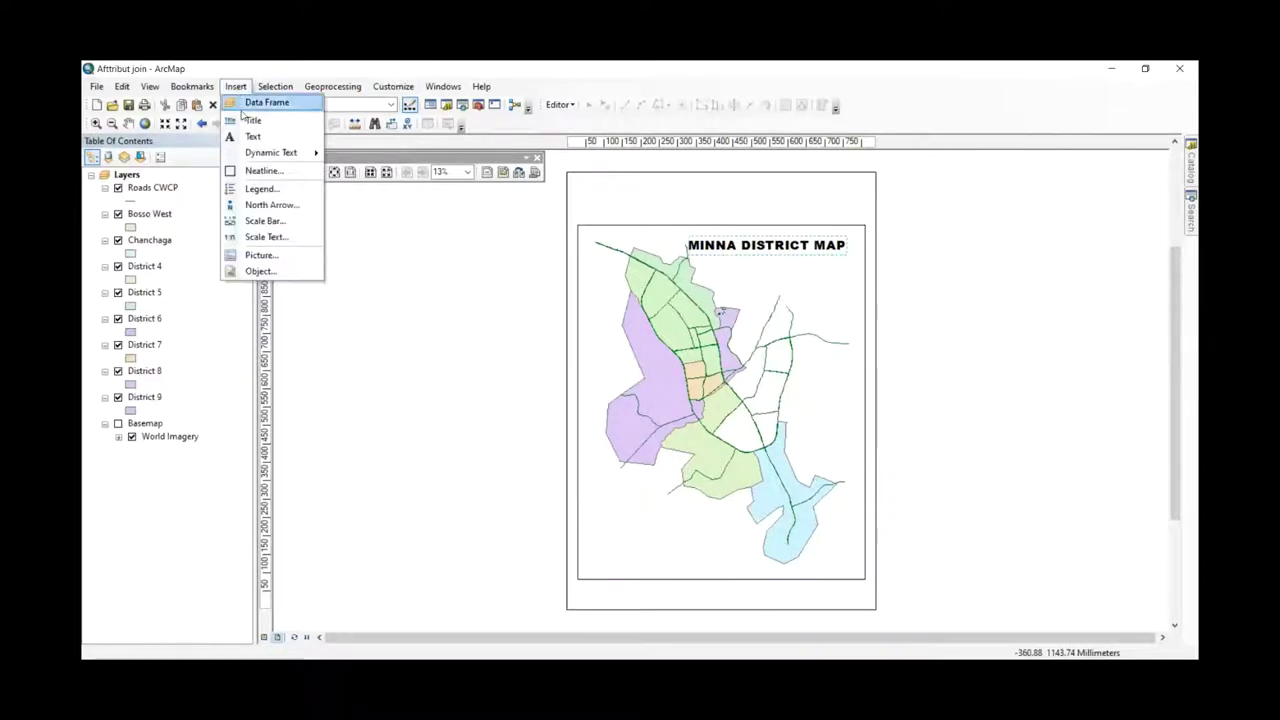
click(276, 207)
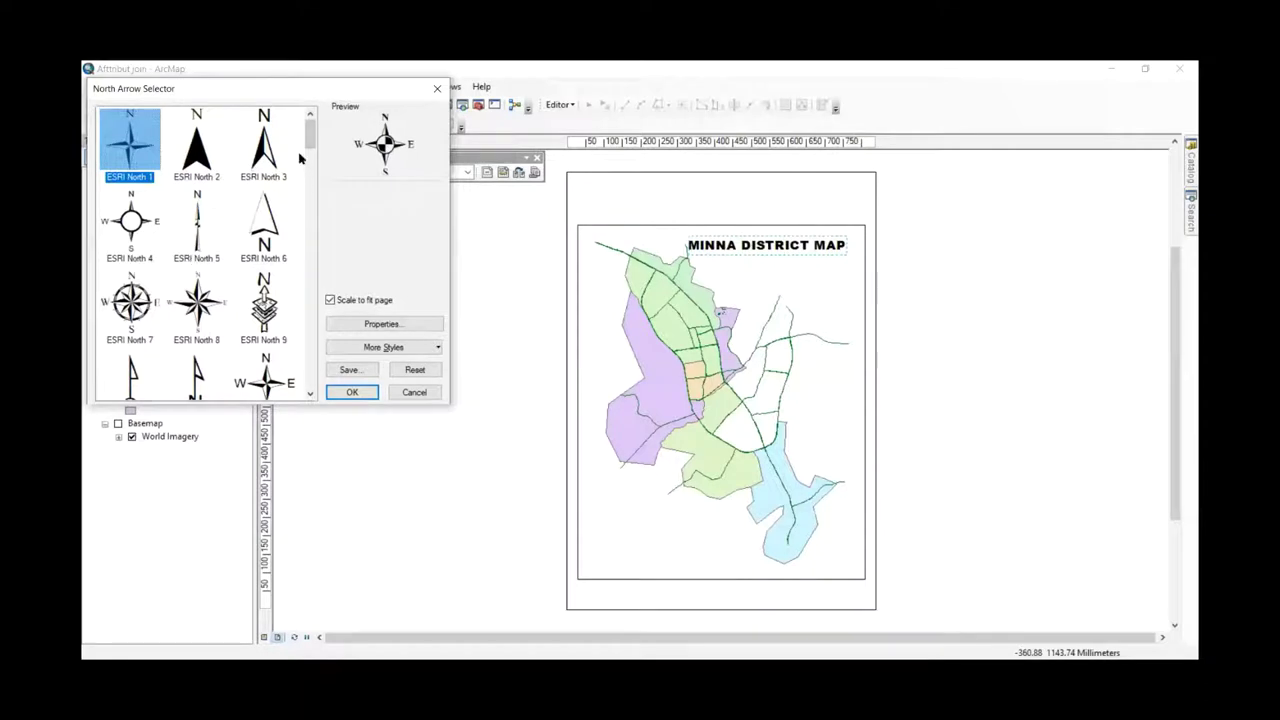
scroll(314, 148, down, 5)
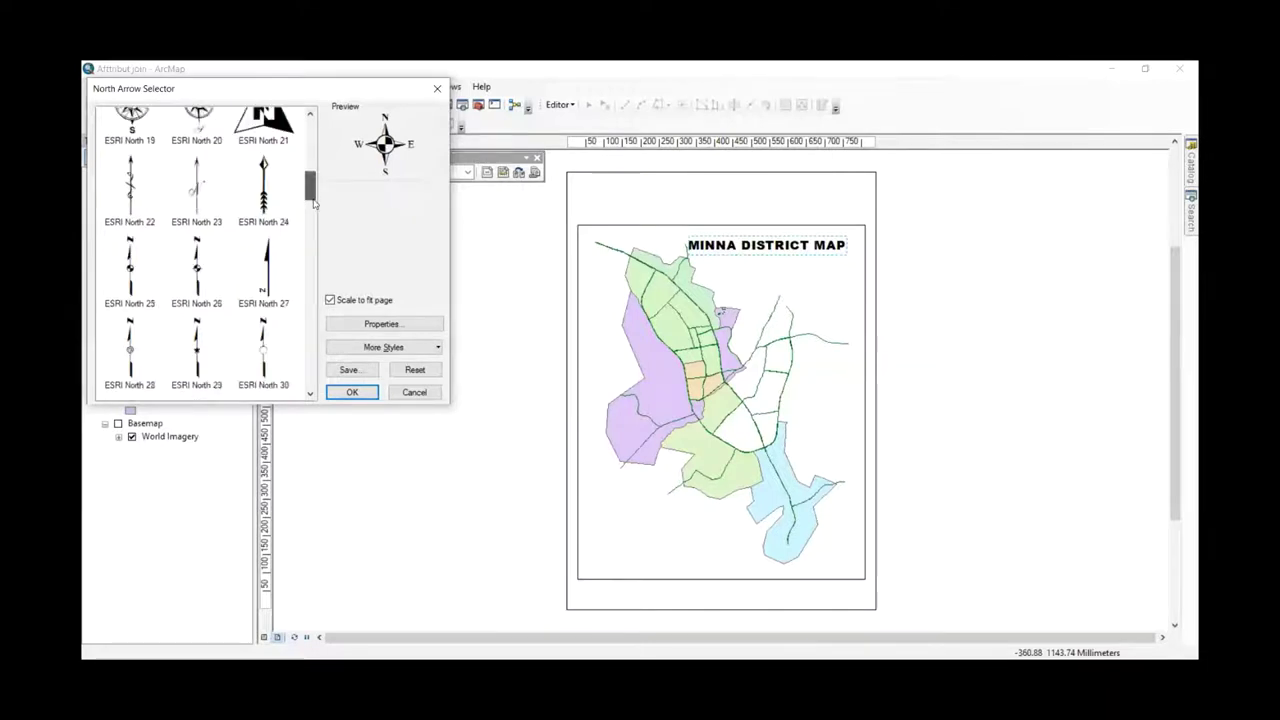
scroll(312, 210, down, 3)
scroll(313, 223, down, 3)
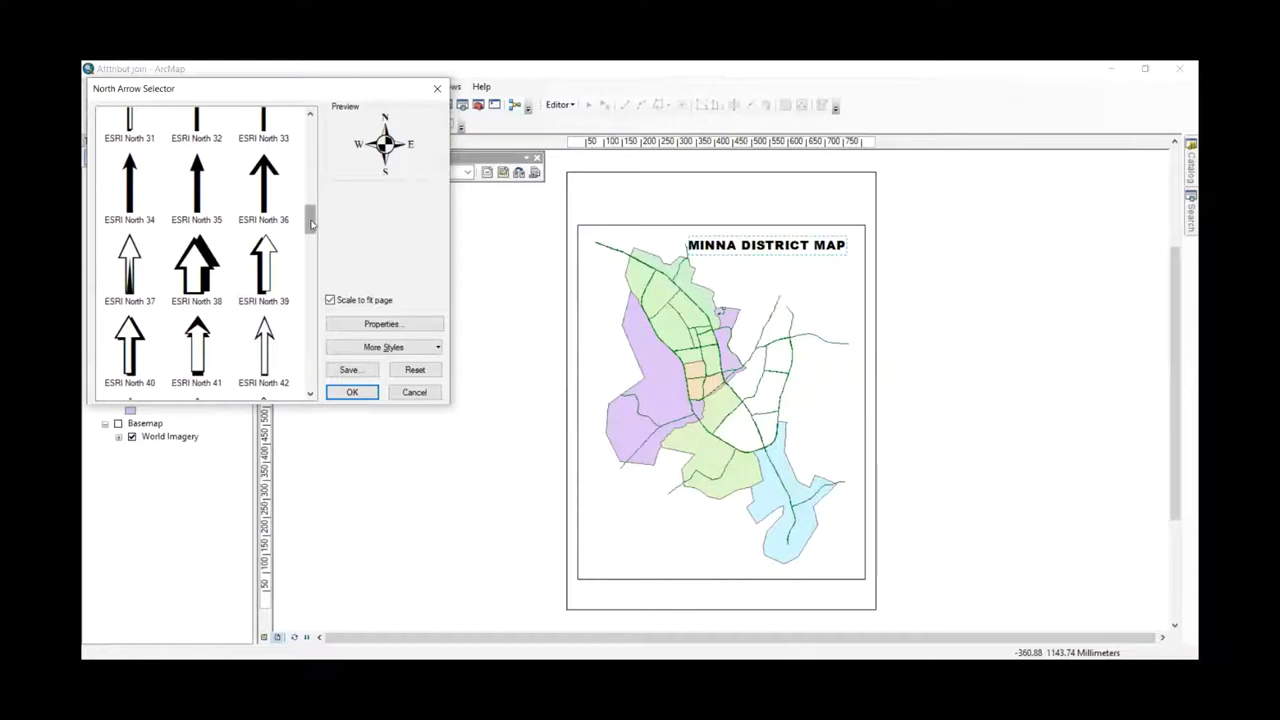
drag(311, 224, 309, 274)
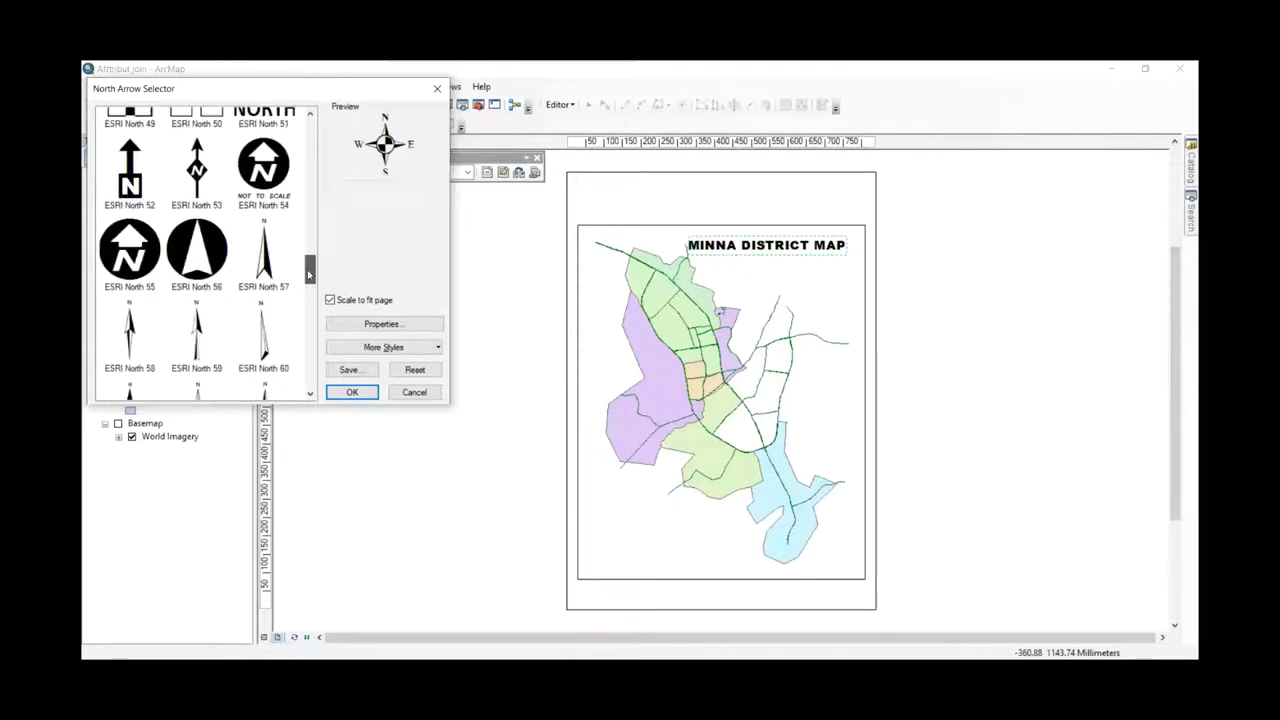
click(268, 265)
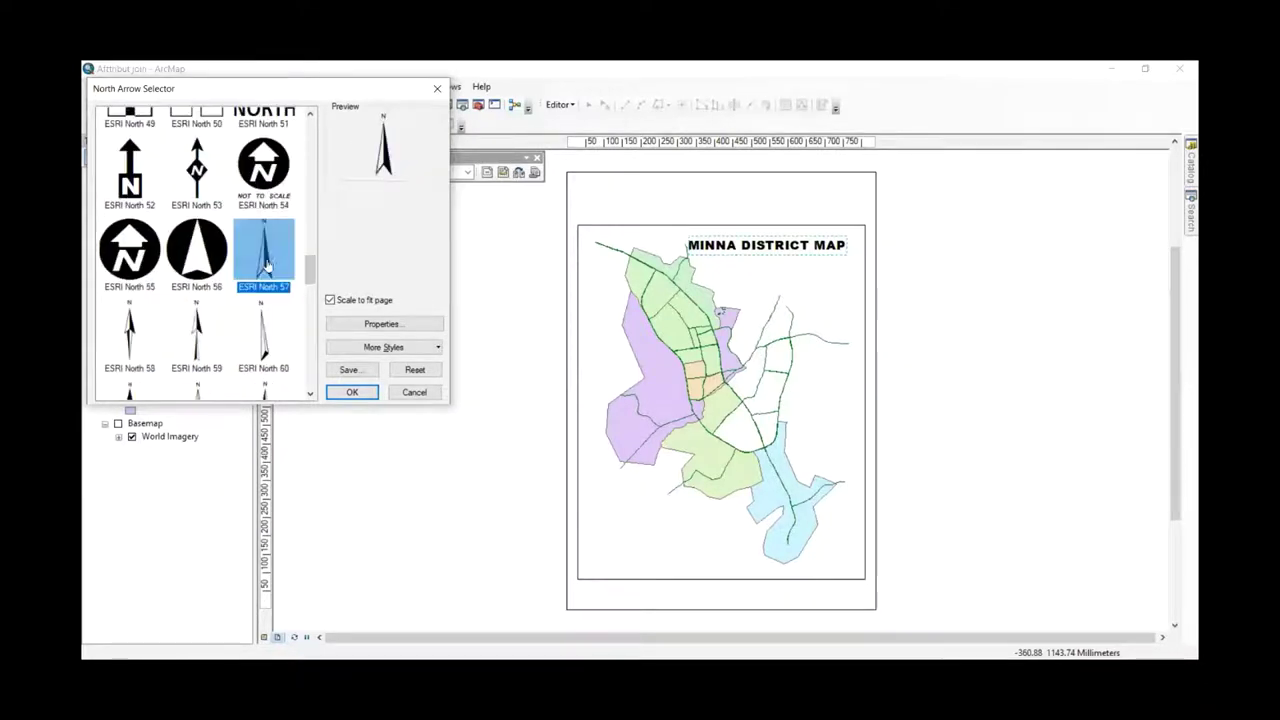
click(352, 393)
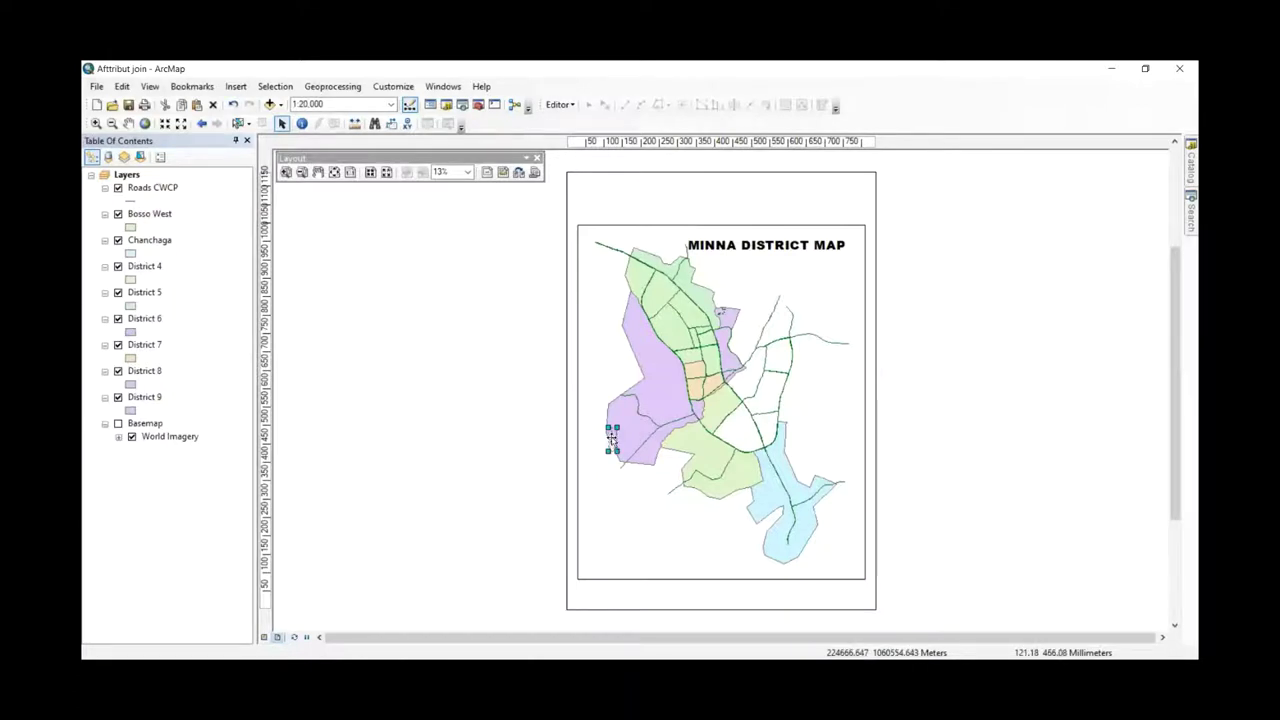
- Enlarge the north arrow and place it near the data frame's east edge, below the northeastern roads, leaving it deselected
drag(612, 438, 831, 286)
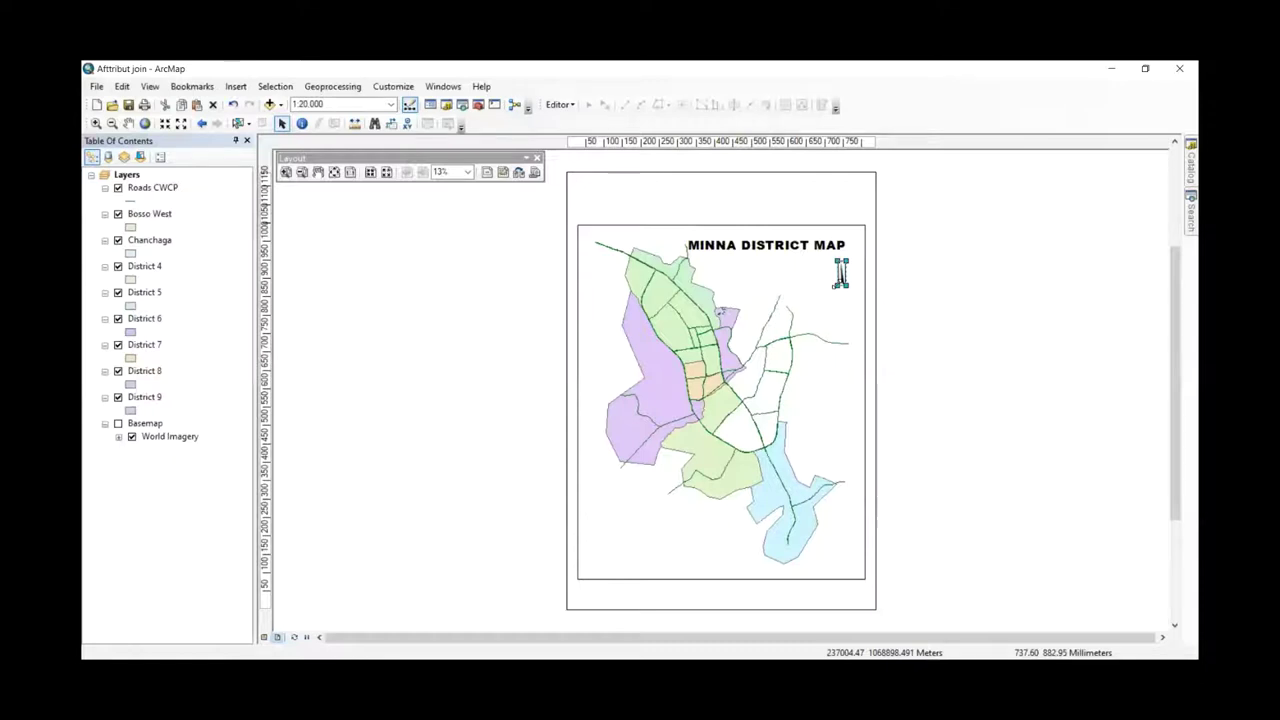
drag(838, 293, 812, 338)
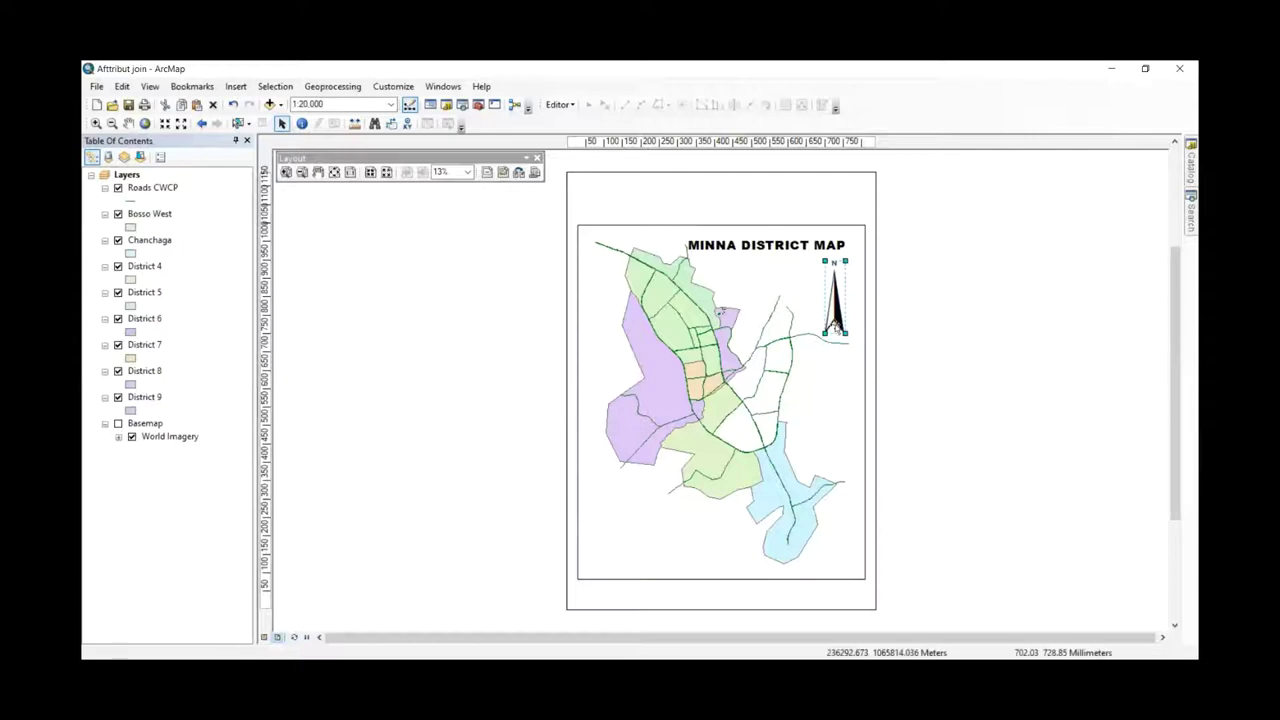
click(833, 287)
click(833, 287)
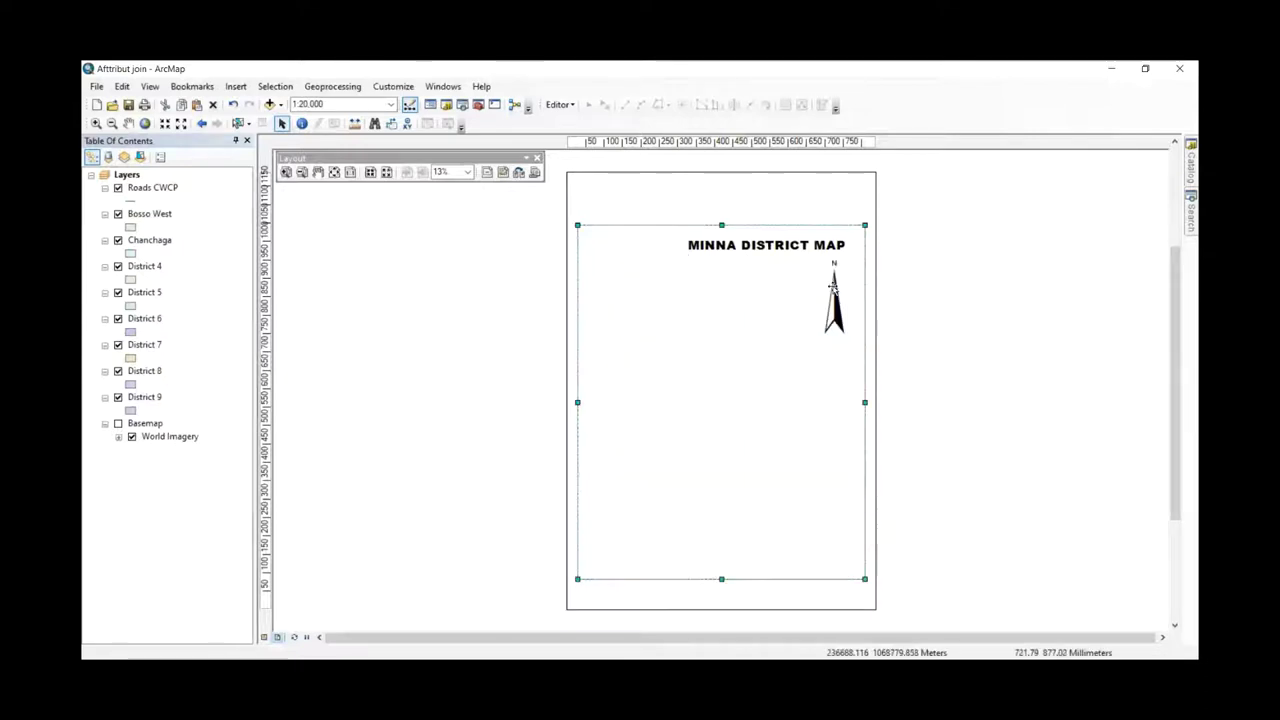
drag(835, 292, 838, 388)
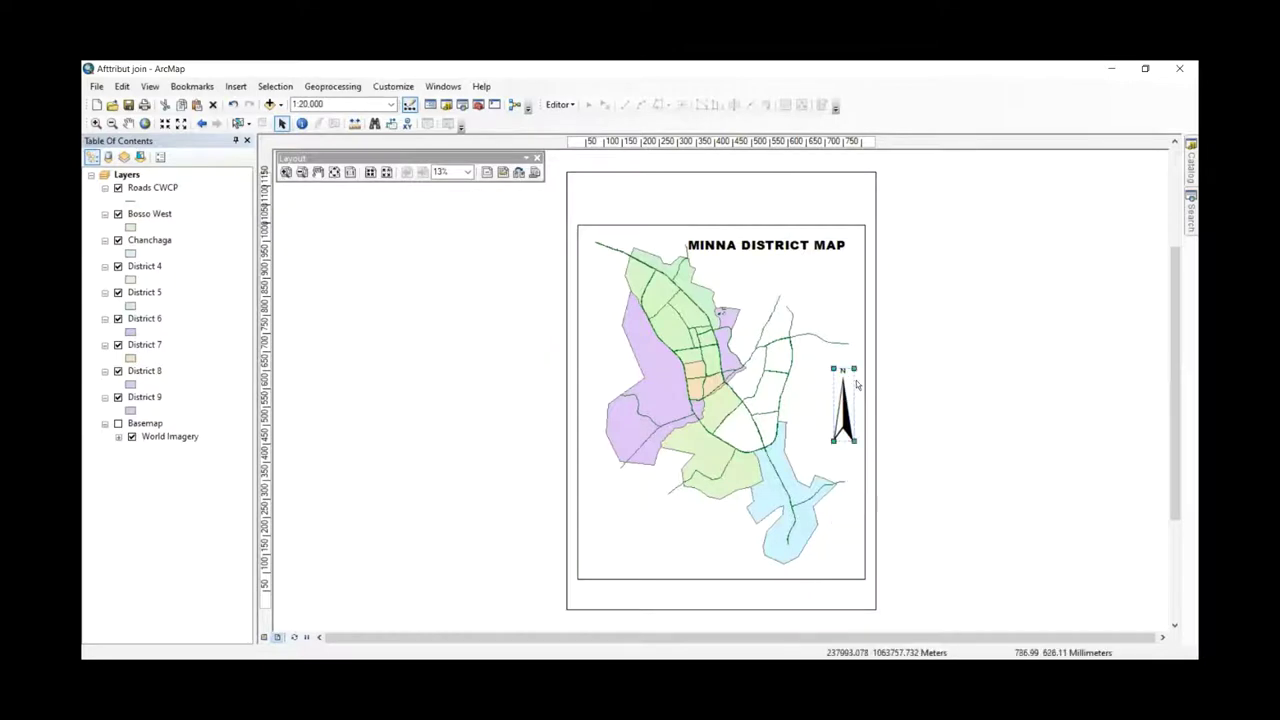
click(916, 286)
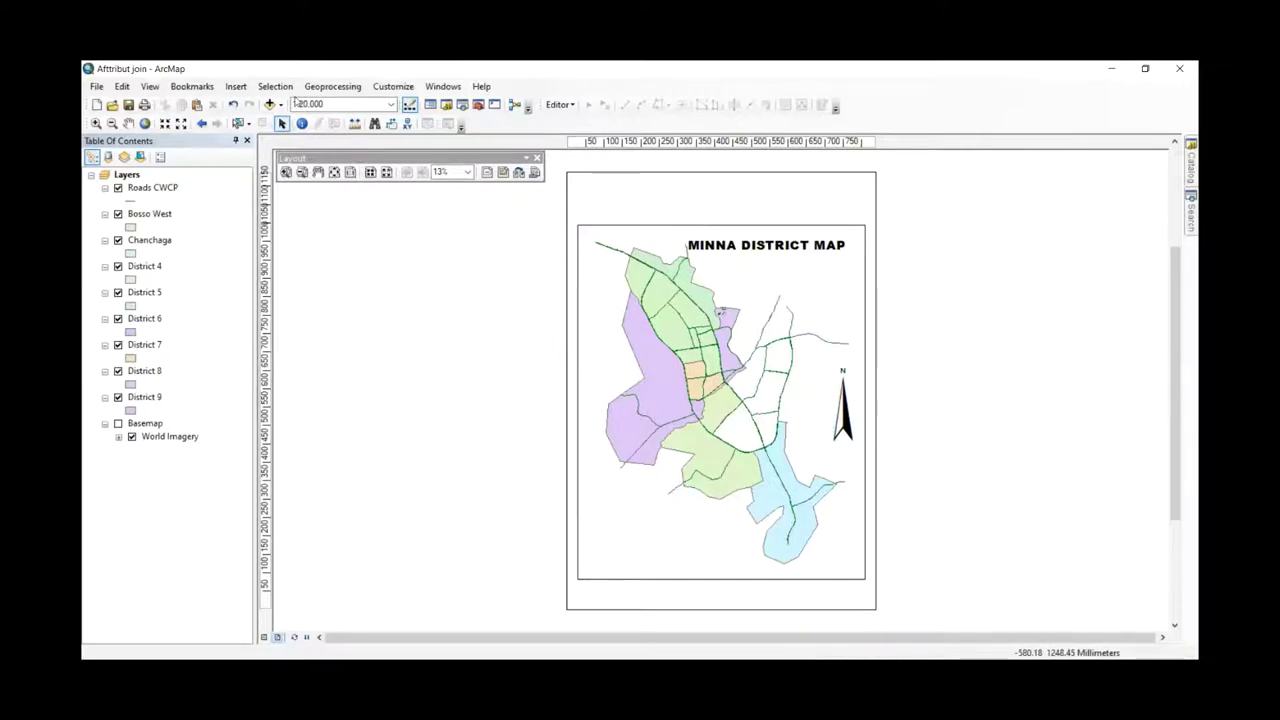
- Insert a scale bar in the Alternating Scale Bar 1 style into the layout
click(234, 87)
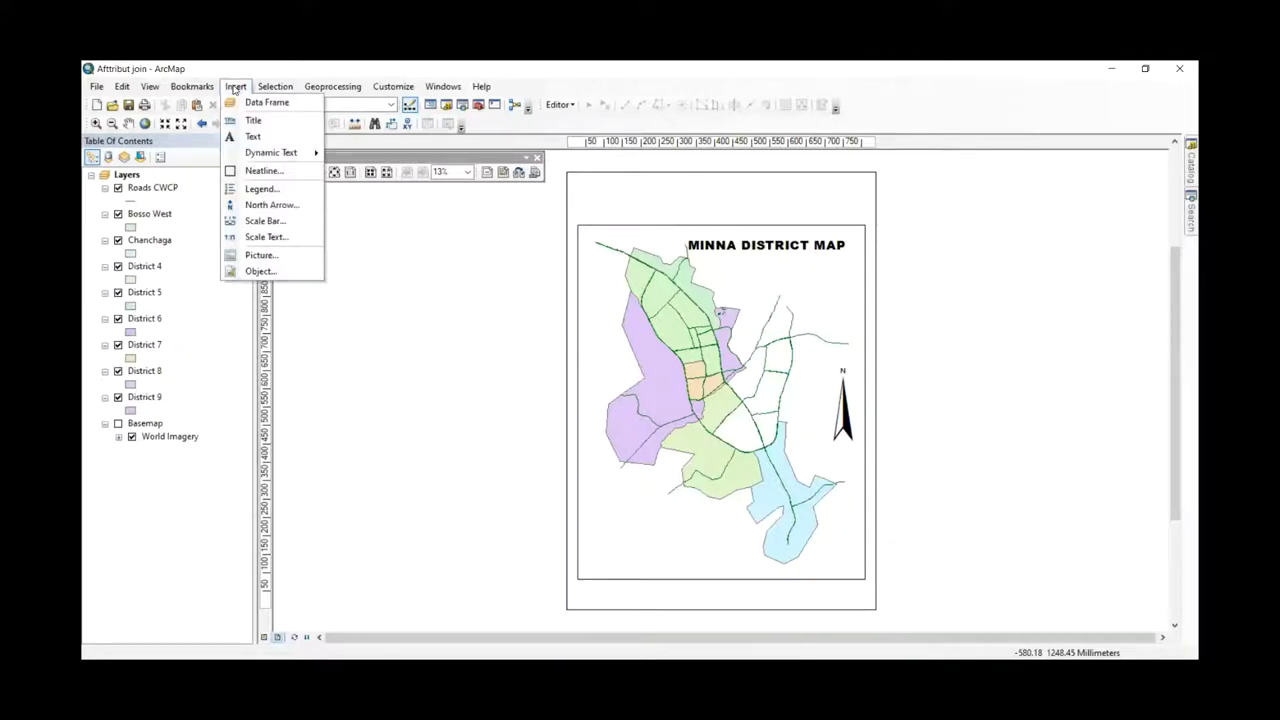
click(254, 222)
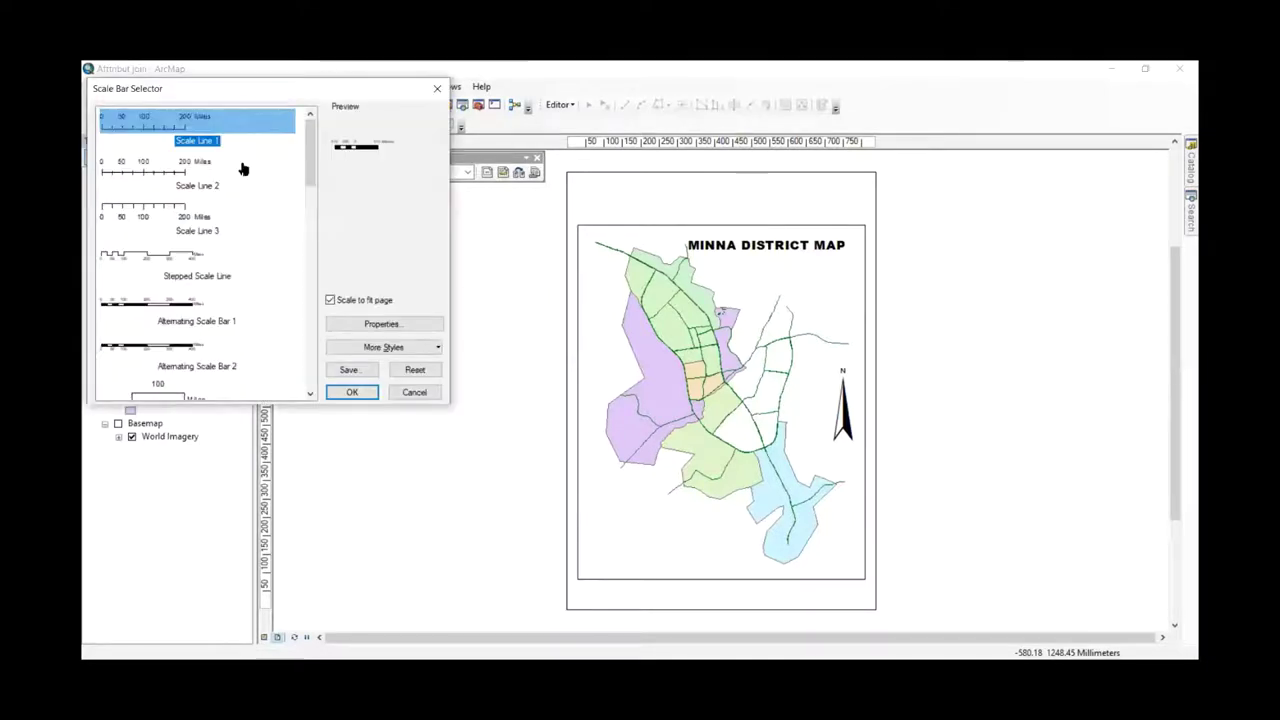
click(160, 307)
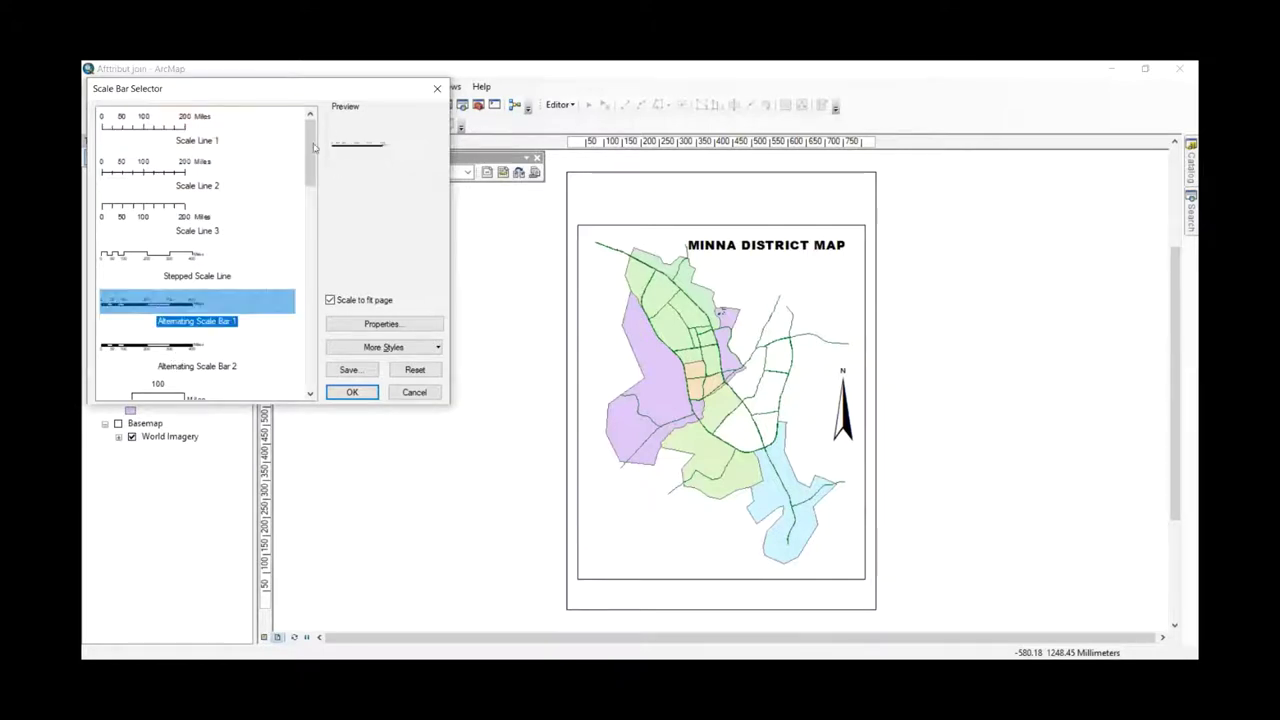
scroll(313, 190, down, 3)
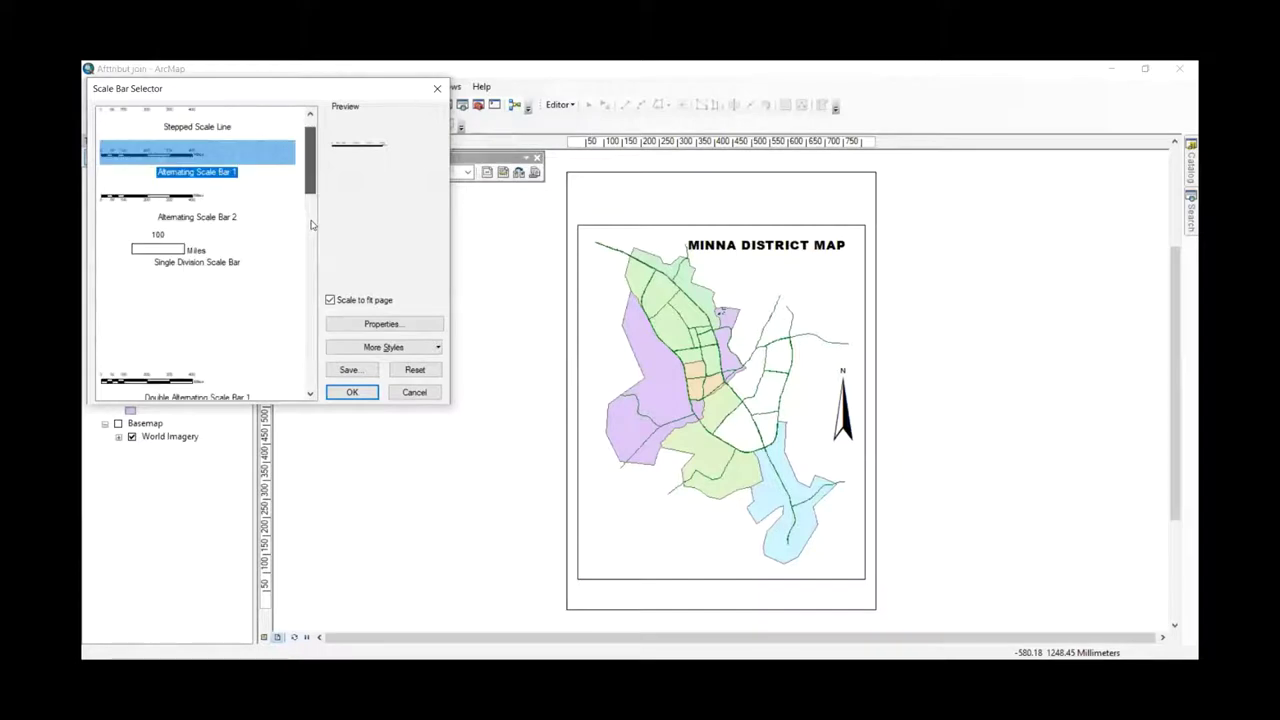
scroll(311, 225, down, 1)
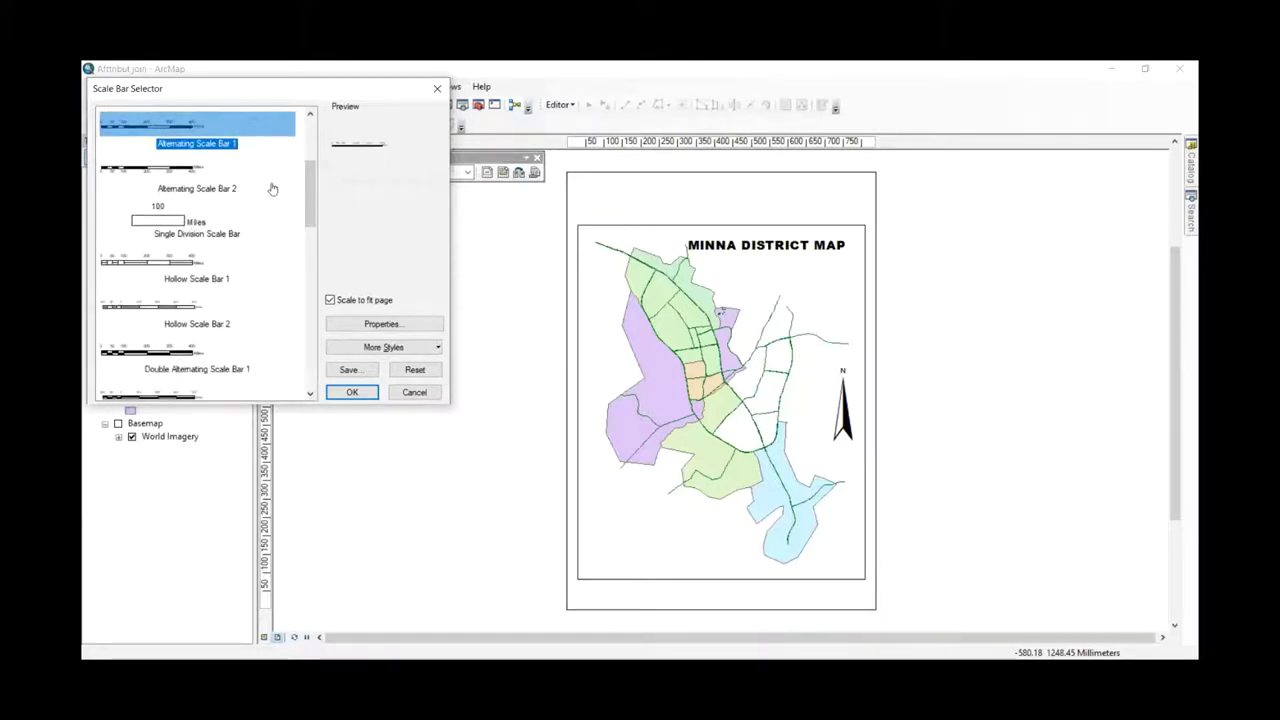
scroll(304, 189, up, 1)
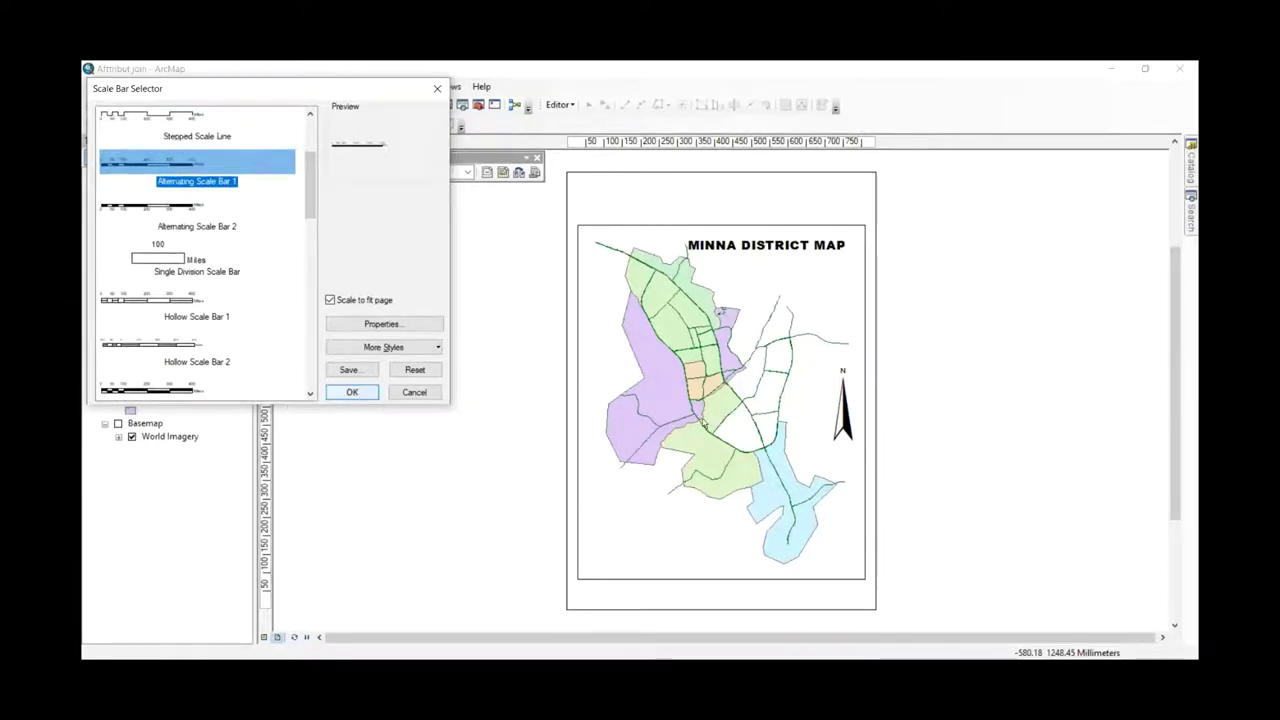
click(352, 392)
- Place the scale bar near the data frame's bottom edge, southwest of the light blue district, and enlarge it slightly
drag(730, 395, 692, 578)
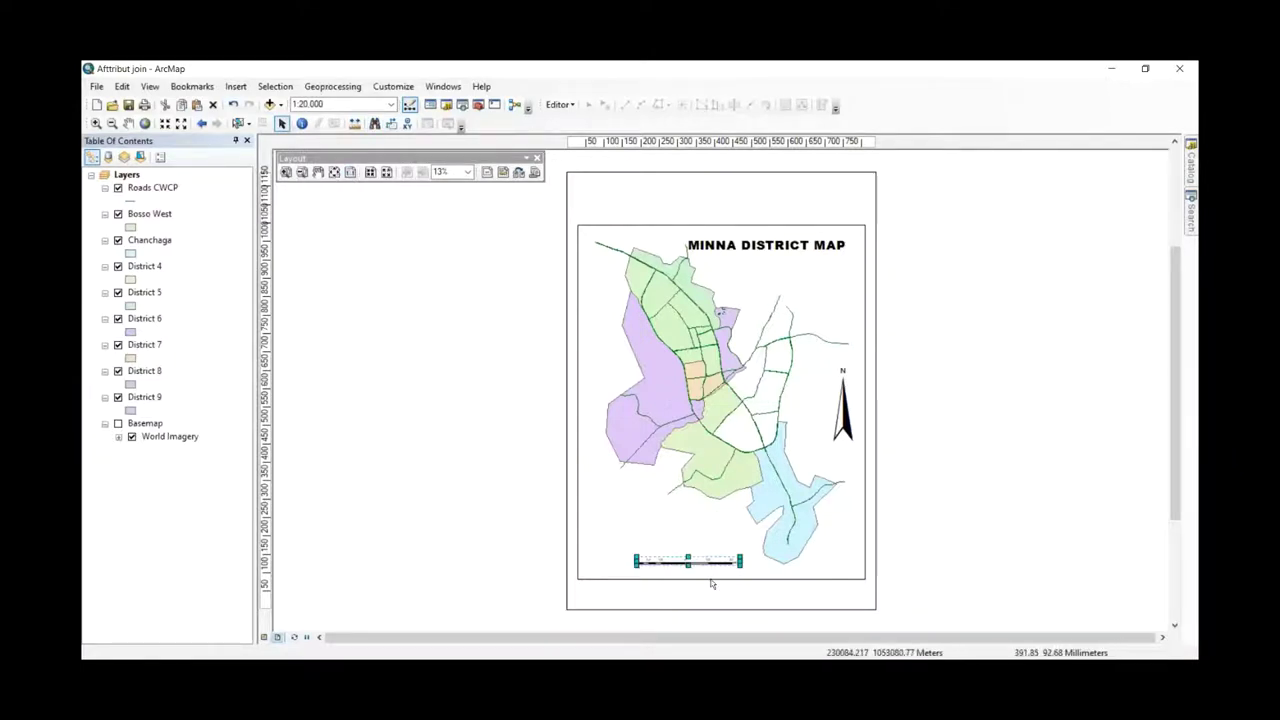
scroll(711, 584, down, 3)
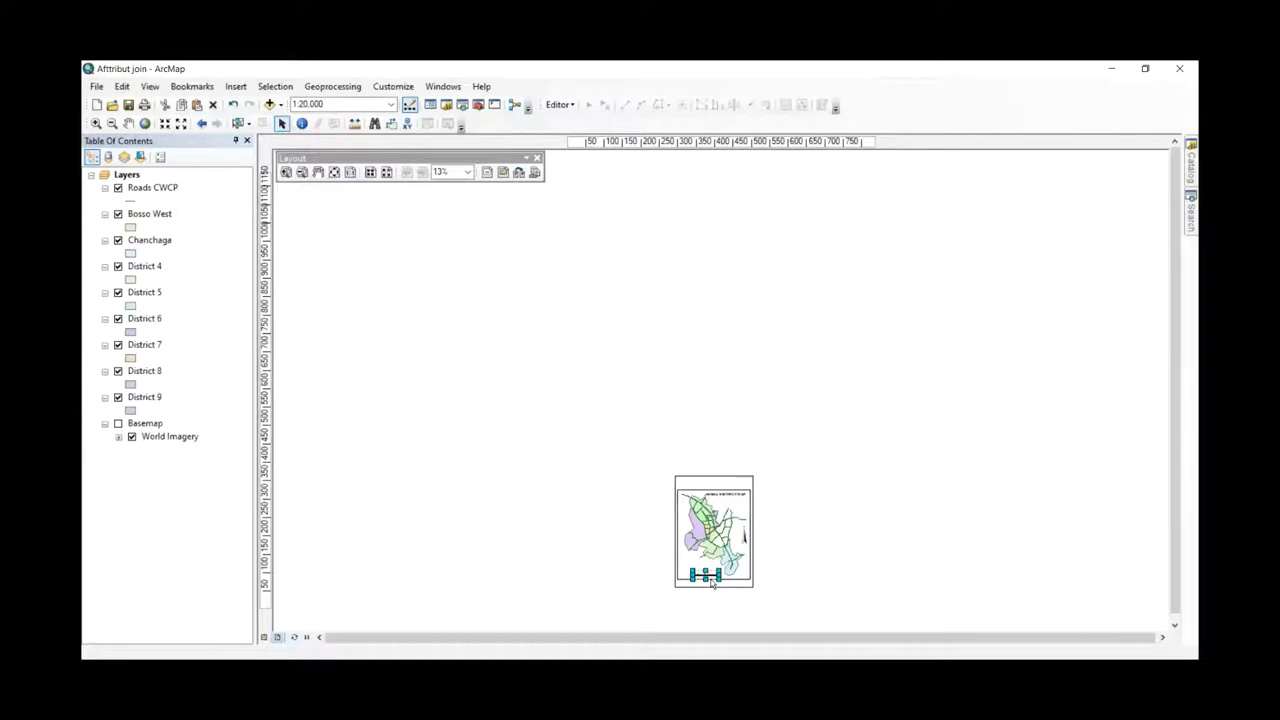
scroll(718, 582, up, 5)
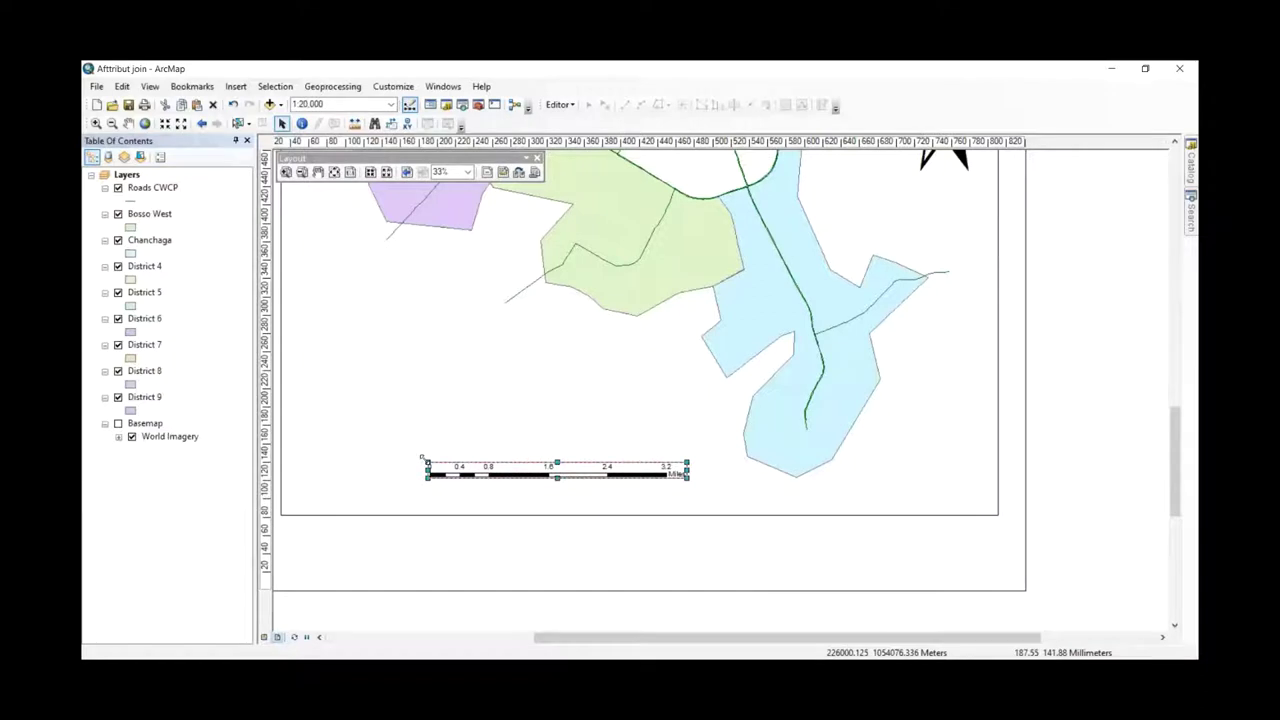
drag(424, 458, 404, 431)
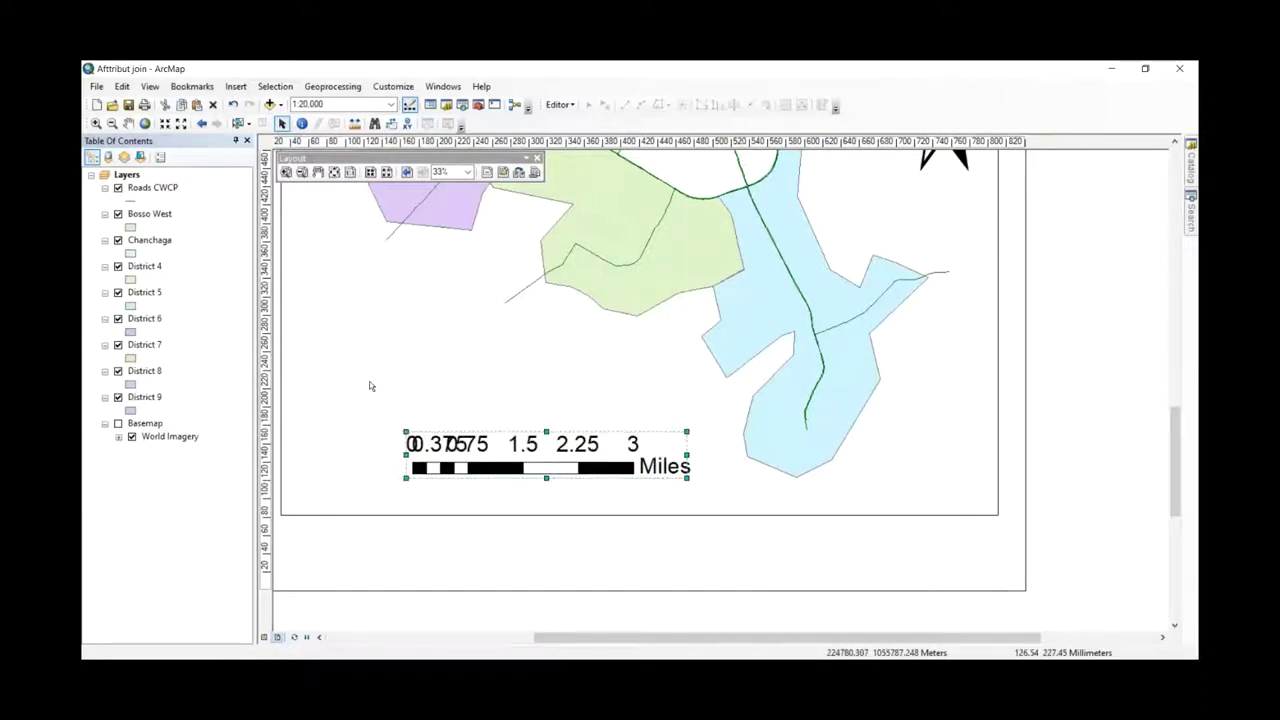
drag(369, 386, 369, 386)
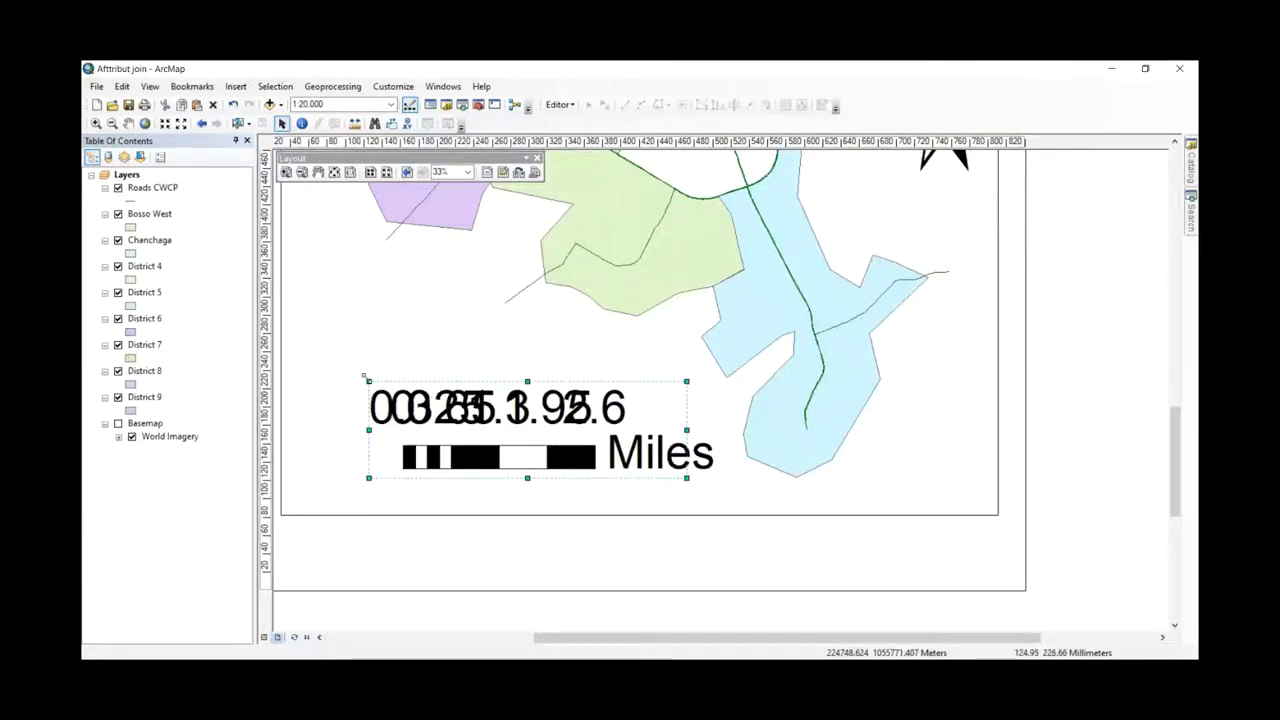
drag(366, 378, 398, 454)
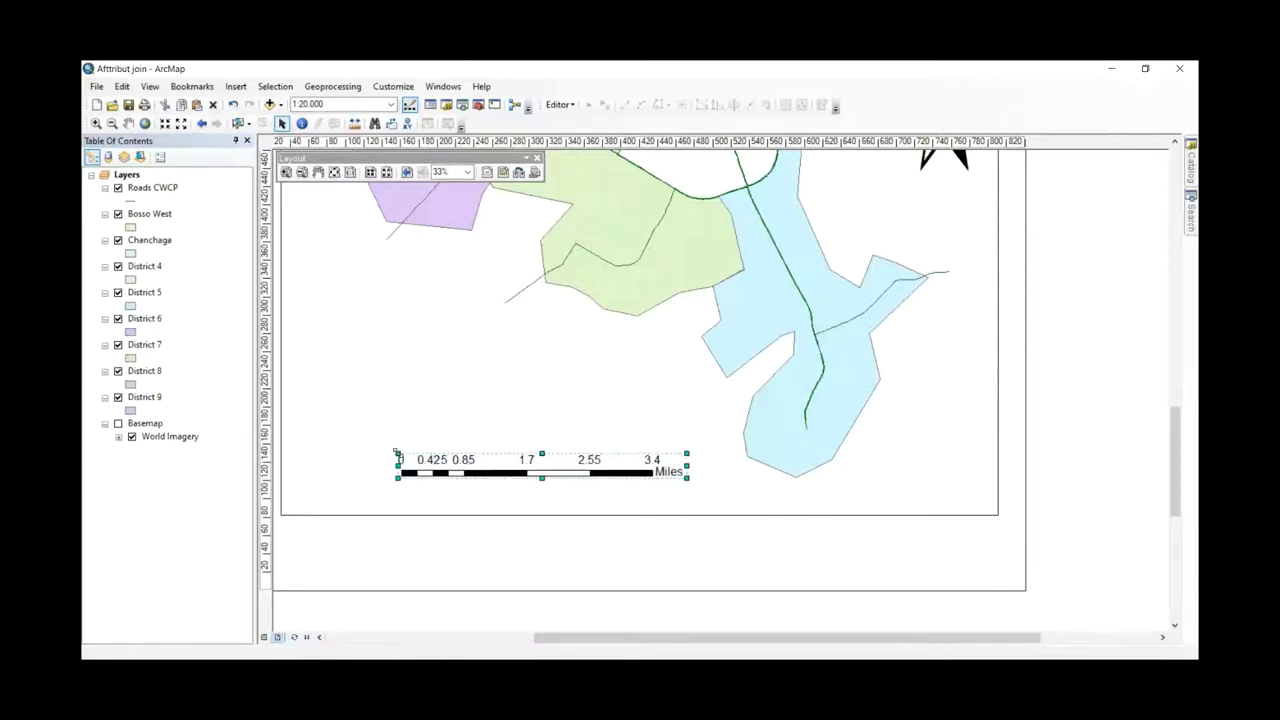
- Set the scale bar's division units to Kilometers and apply the change
double_click(665, 473)
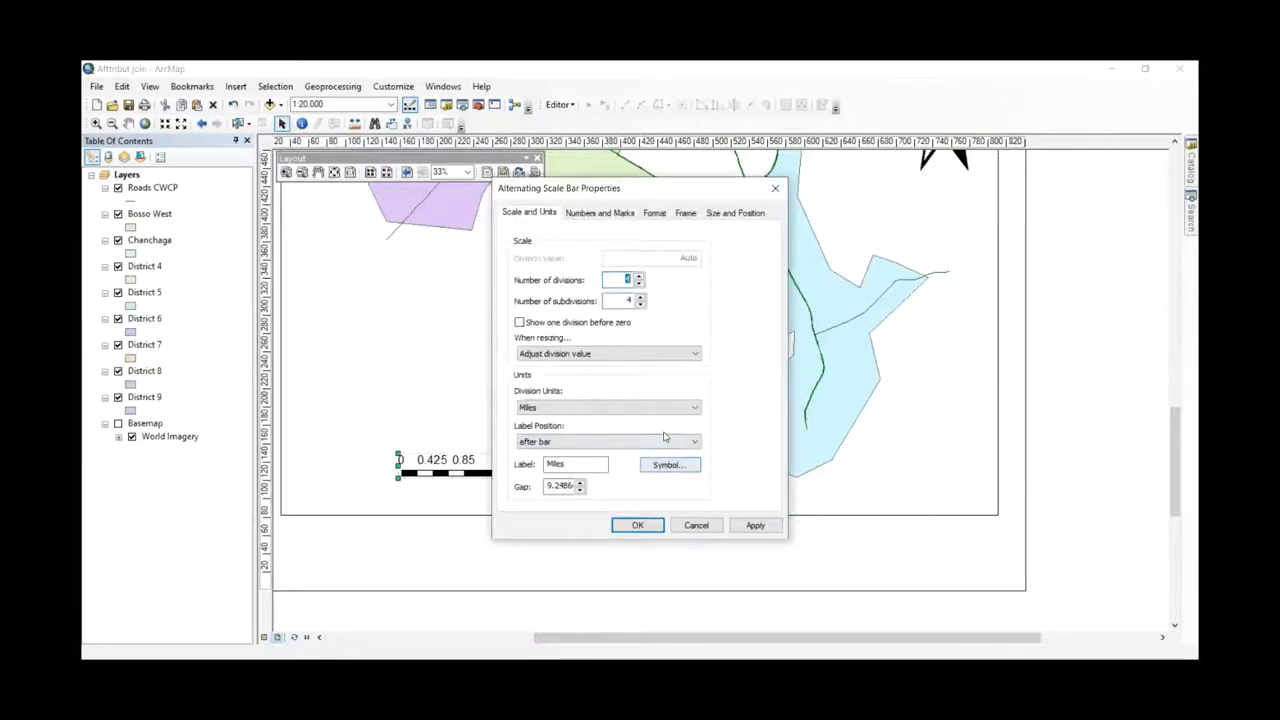
click(657, 412)
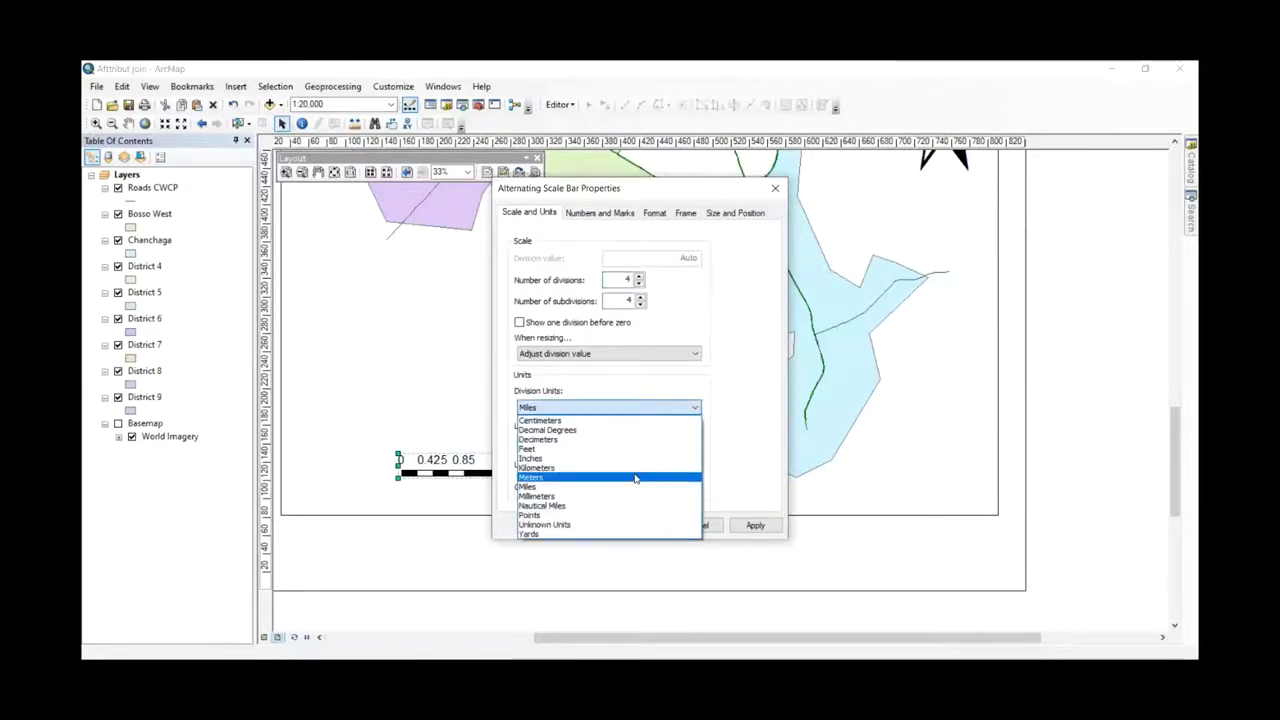
click(638, 462)
click(636, 409)
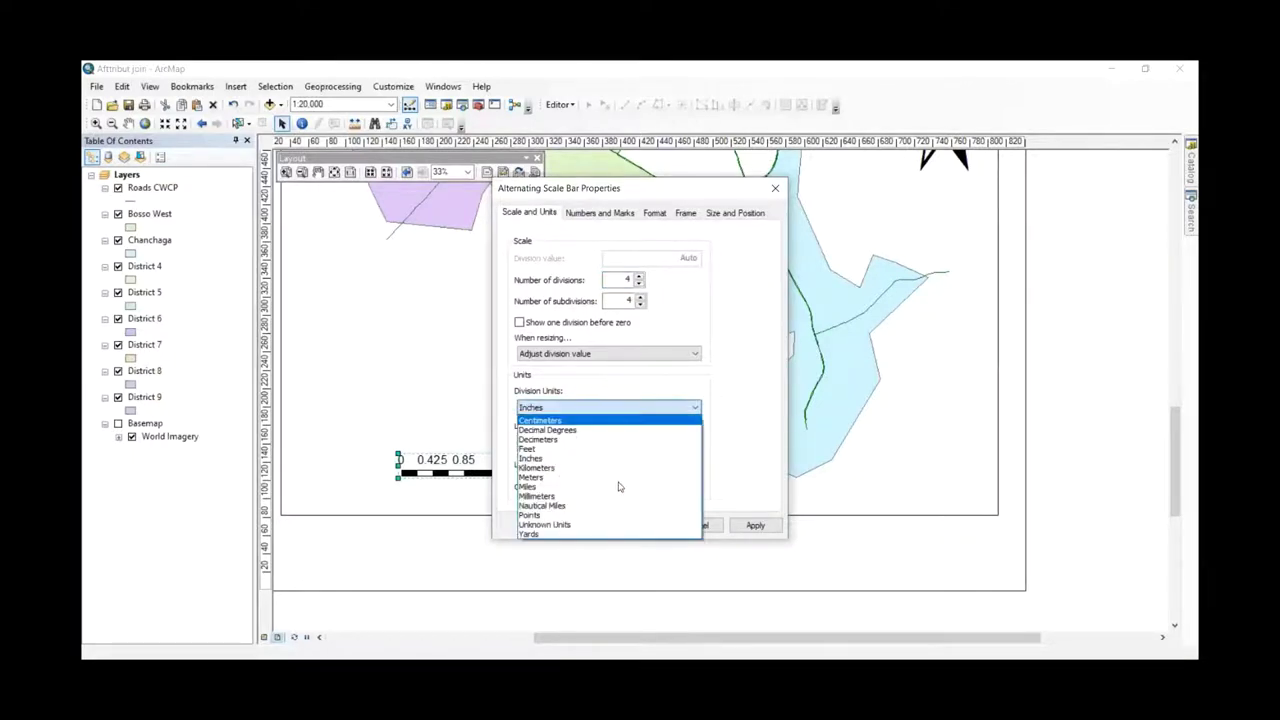
click(628, 467)
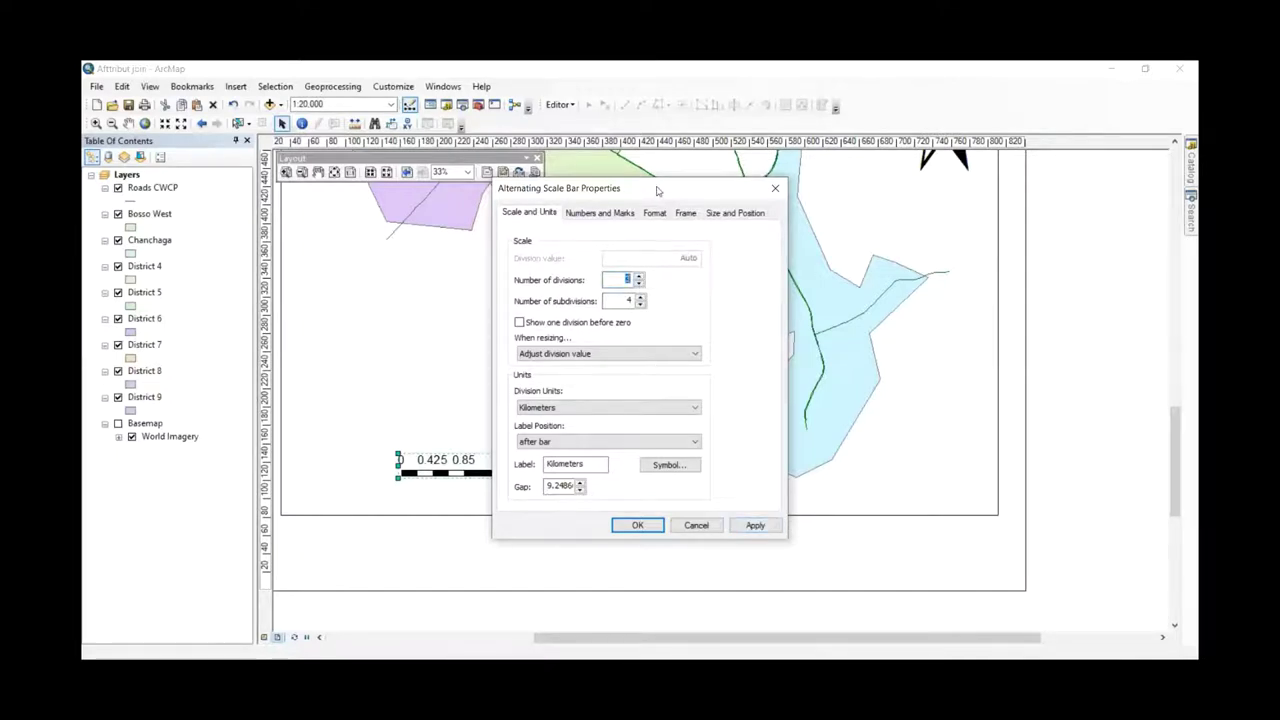
drag(657, 190, 869, 177)
click(968, 513)
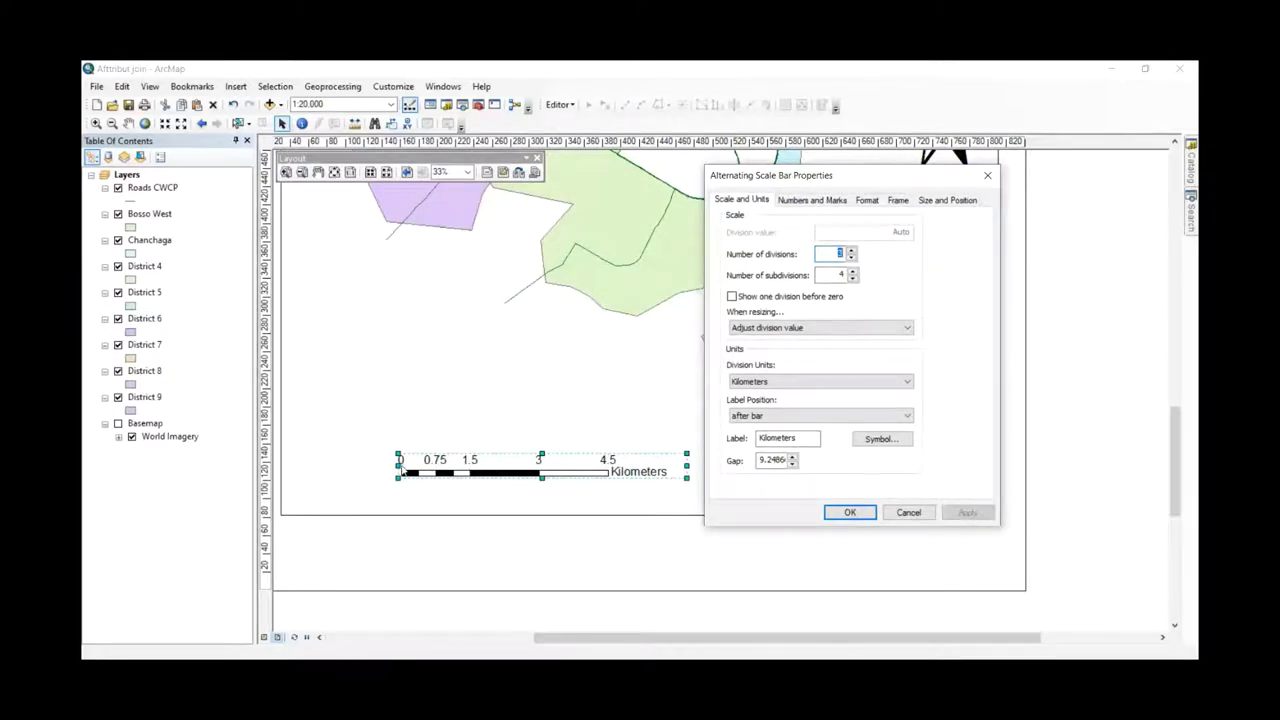
- Try placing the scale bar's unit label before the bar, and before and after the bar
click(770, 420)
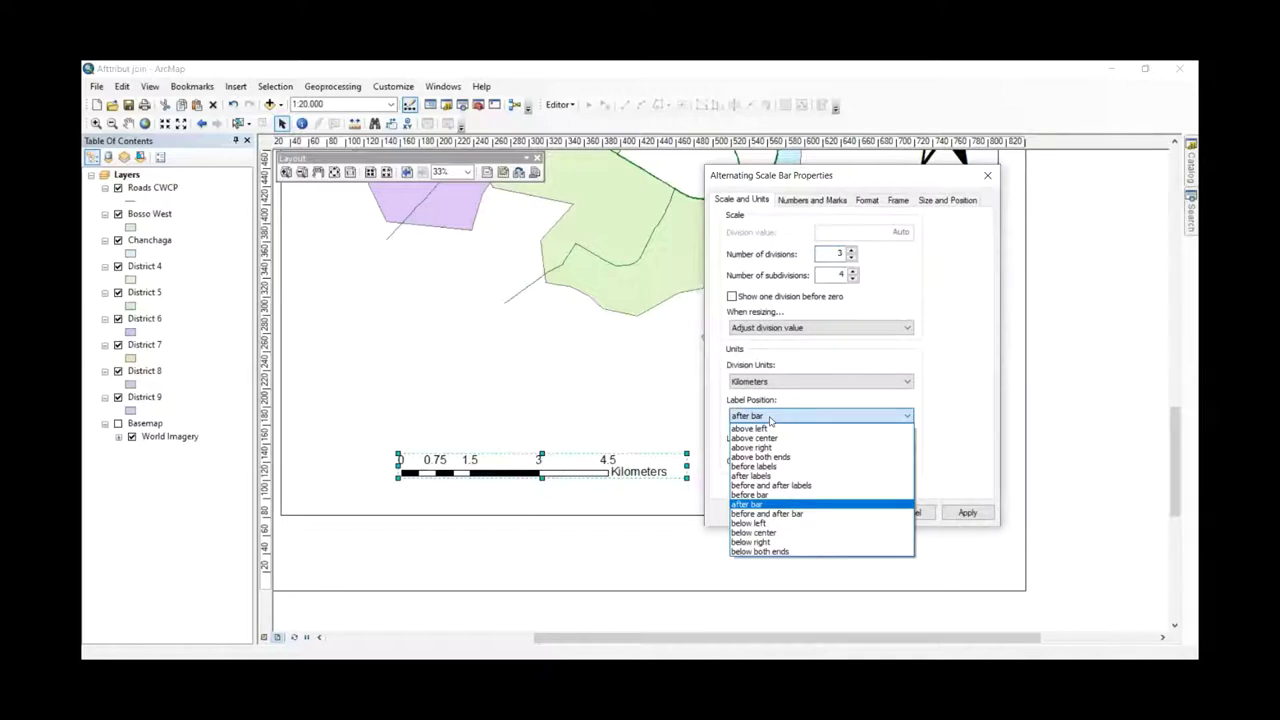
click(765, 495)
click(967, 512)
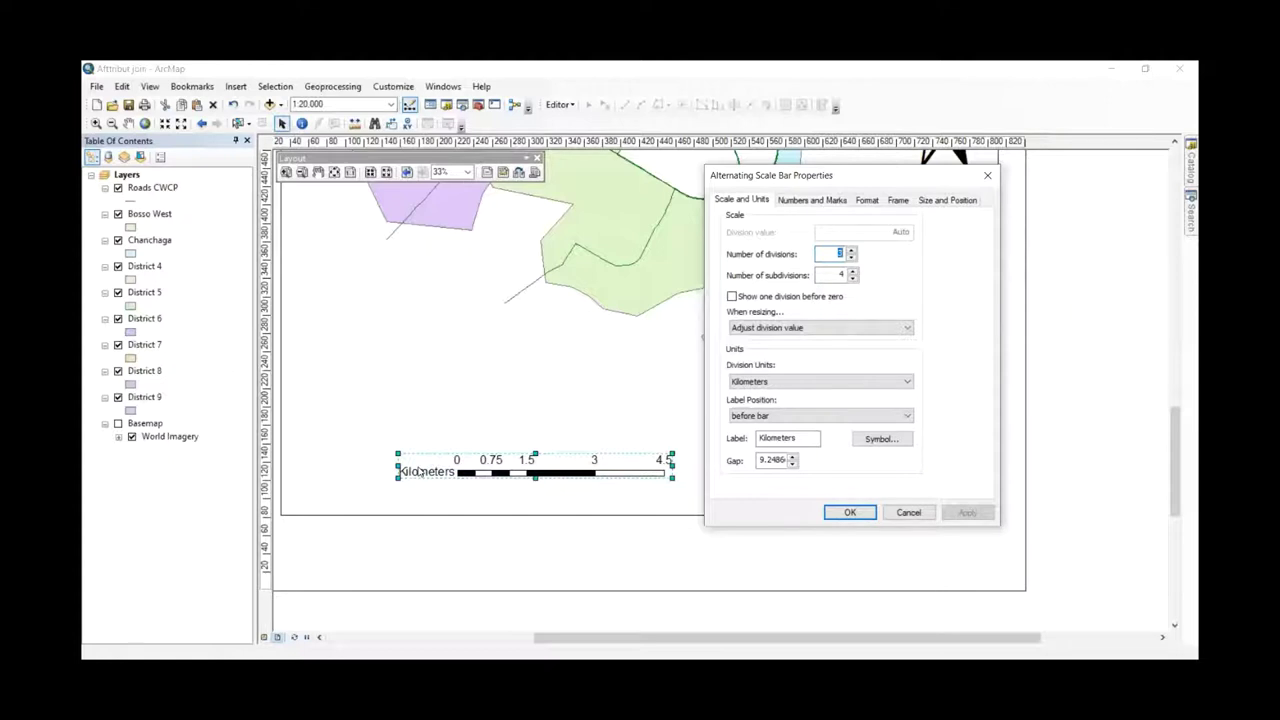
click(838, 416)
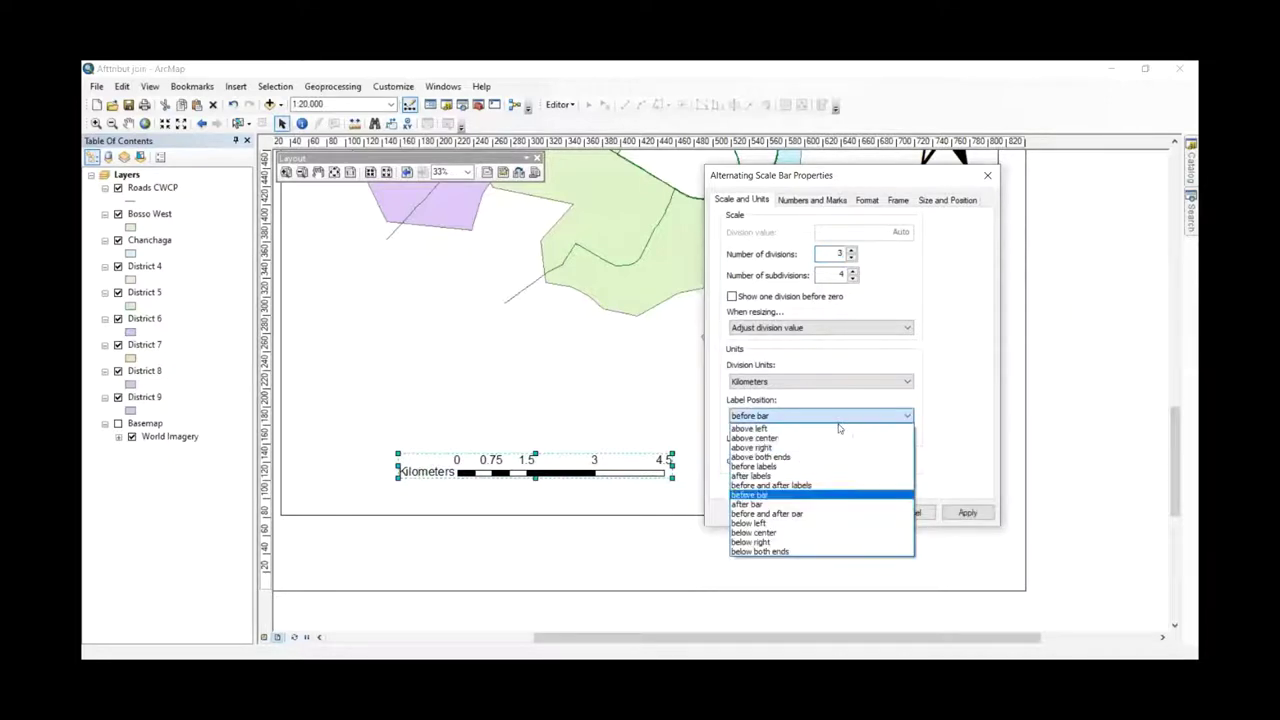
click(835, 514)
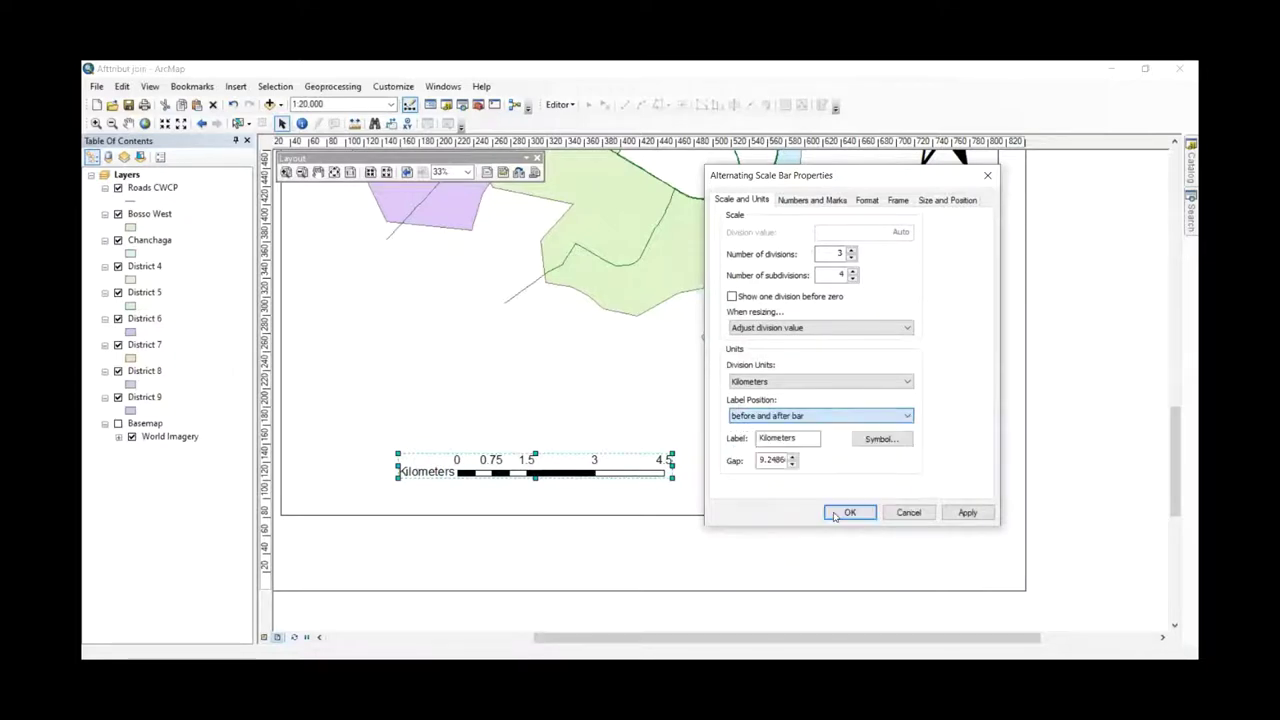
click(970, 514)
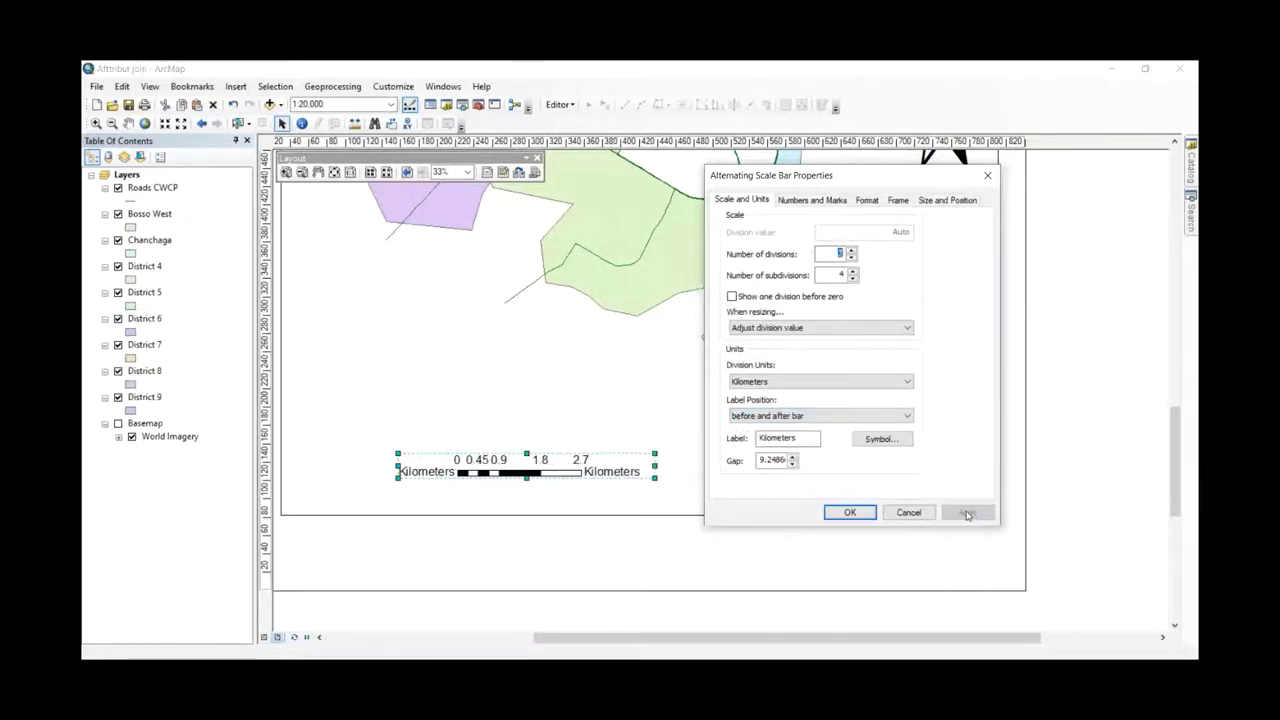
- Try the unit label position below center, and set it back to after bar
click(838, 418)
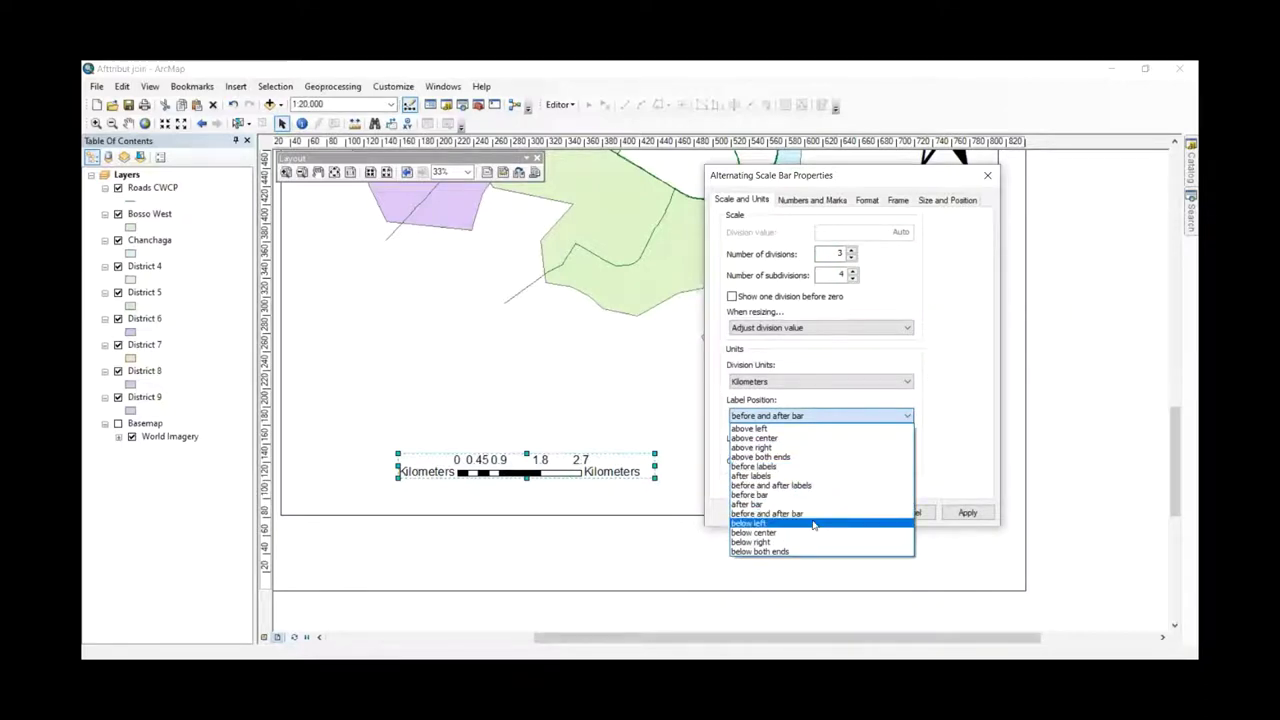
click(978, 509)
click(968, 513)
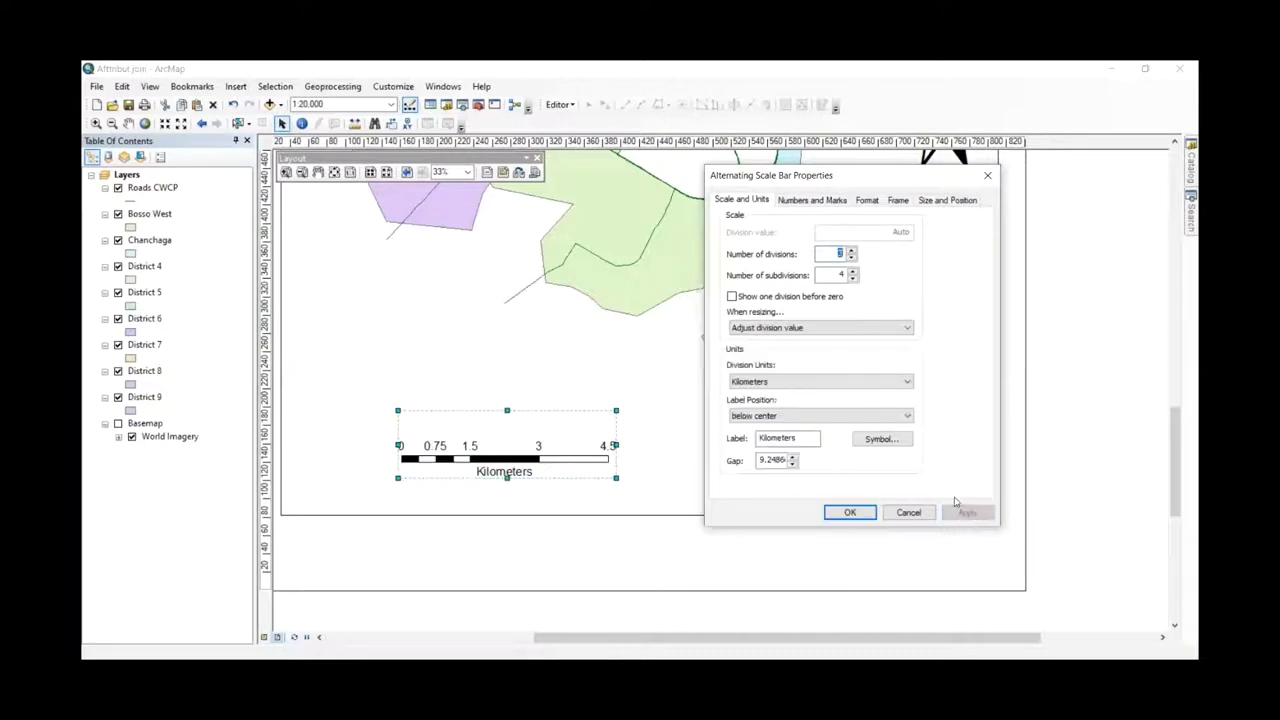
click(822, 418)
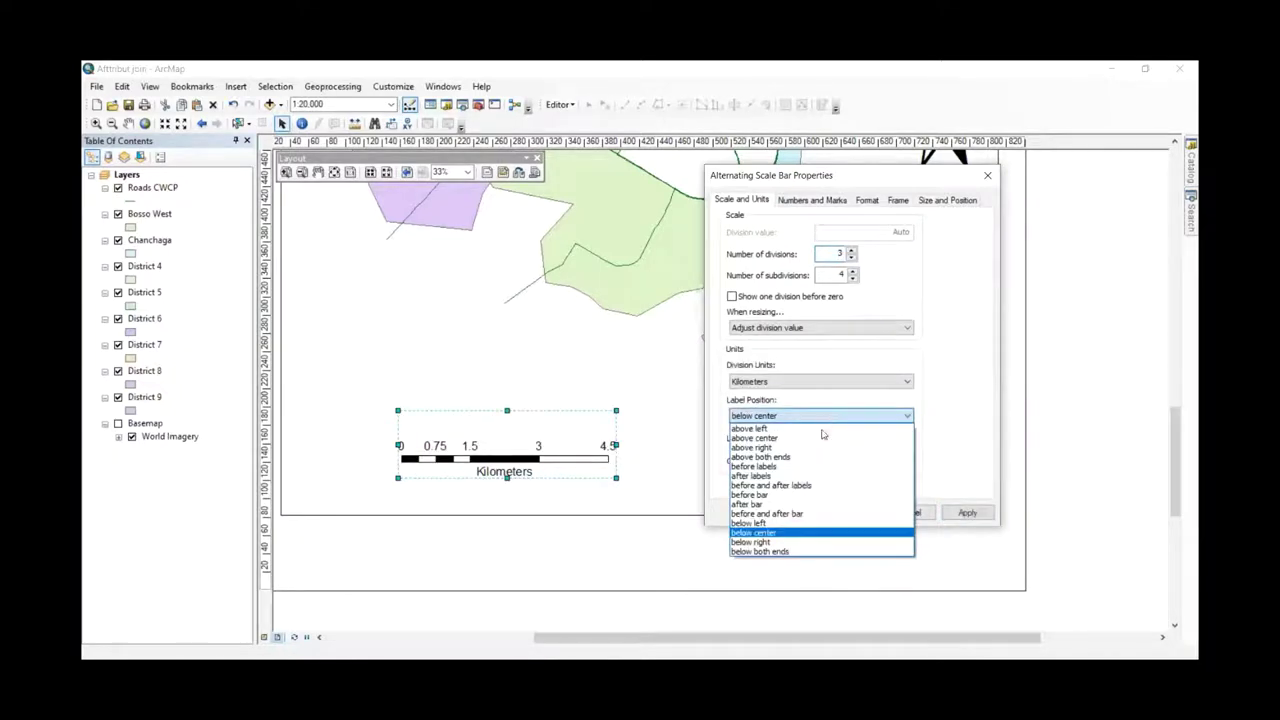
click(821, 504)
click(967, 513)
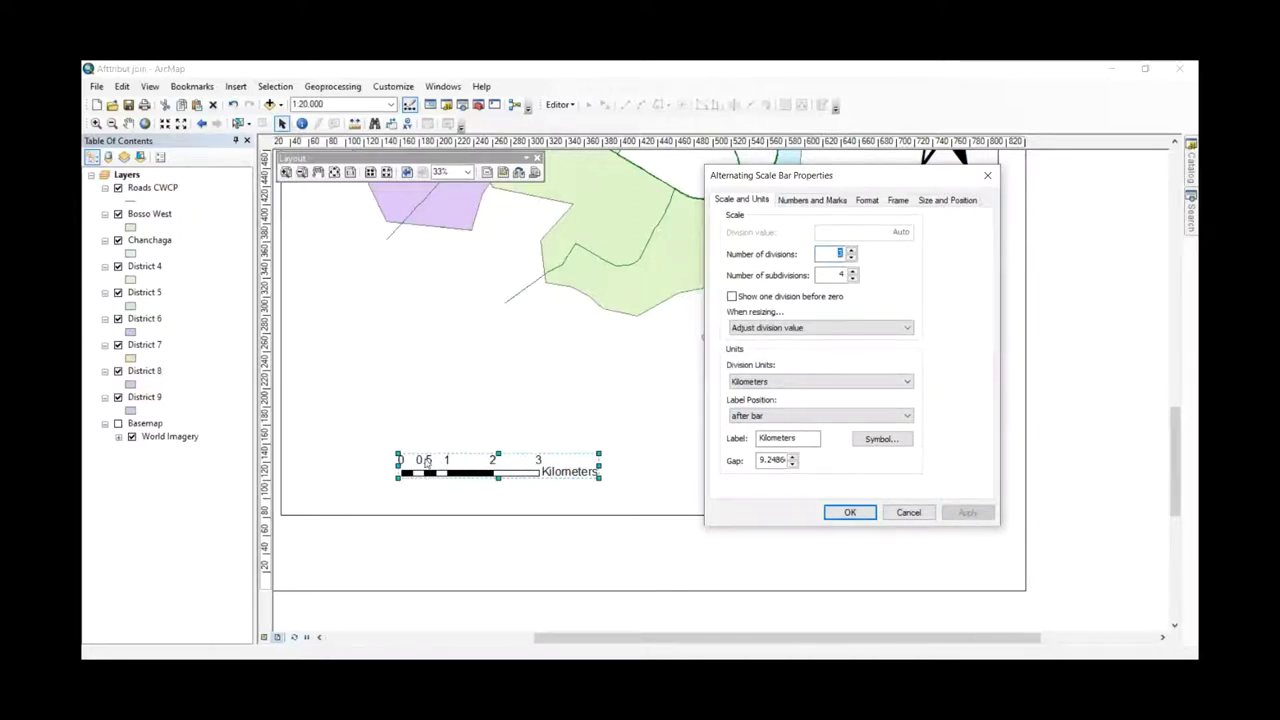
- Try the scale bar's number frequency as ends (and zero) and as no labels
click(816, 201)
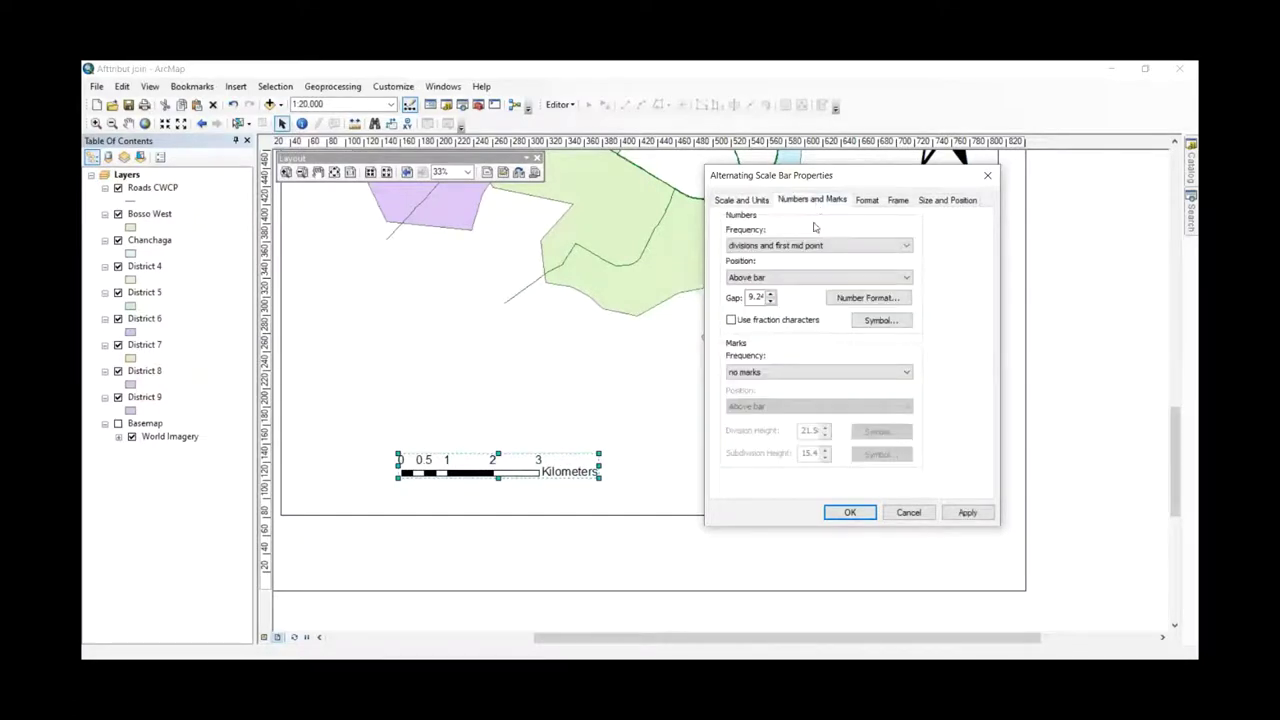
click(818, 246)
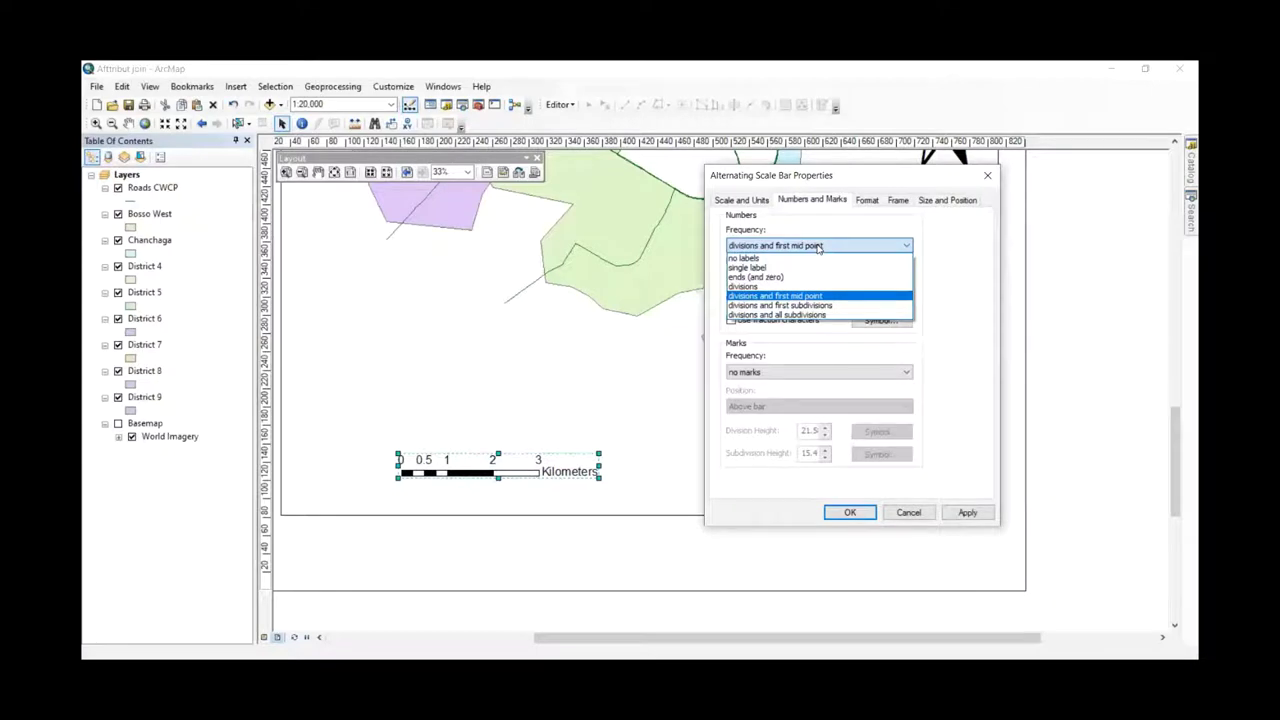
click(756, 277)
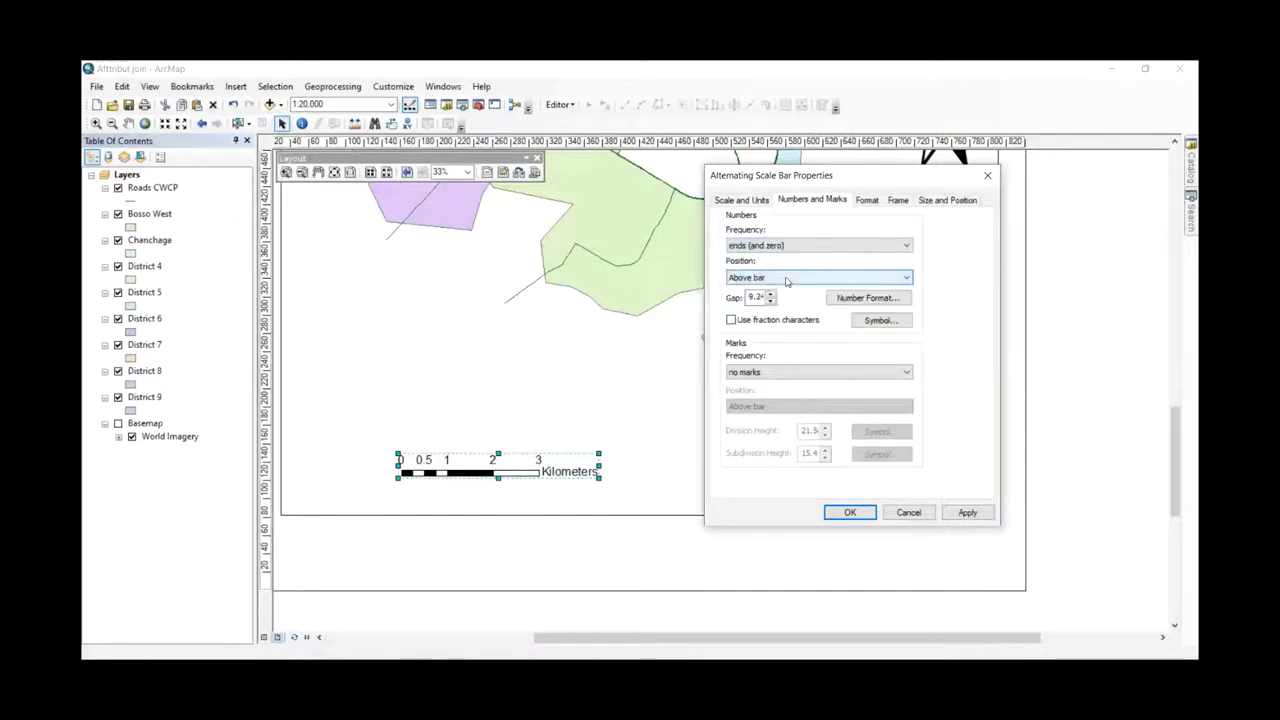
click(962, 512)
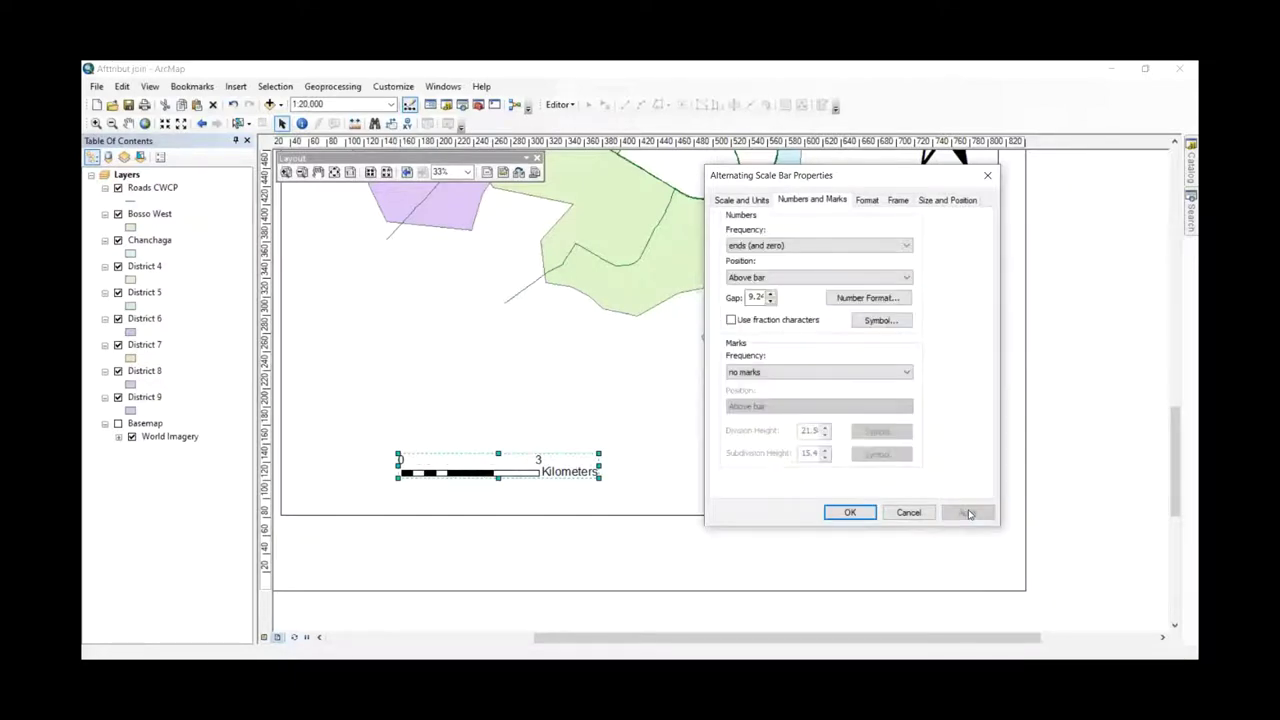
click(845, 246)
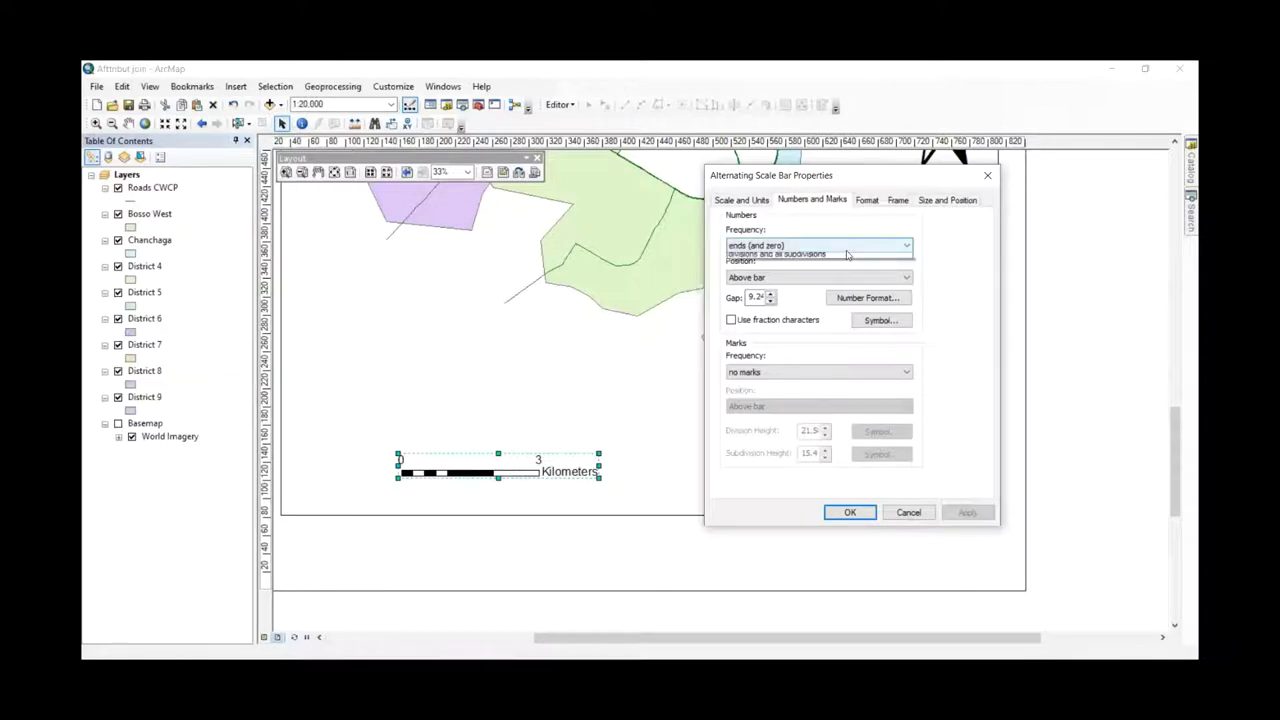
click(810, 259)
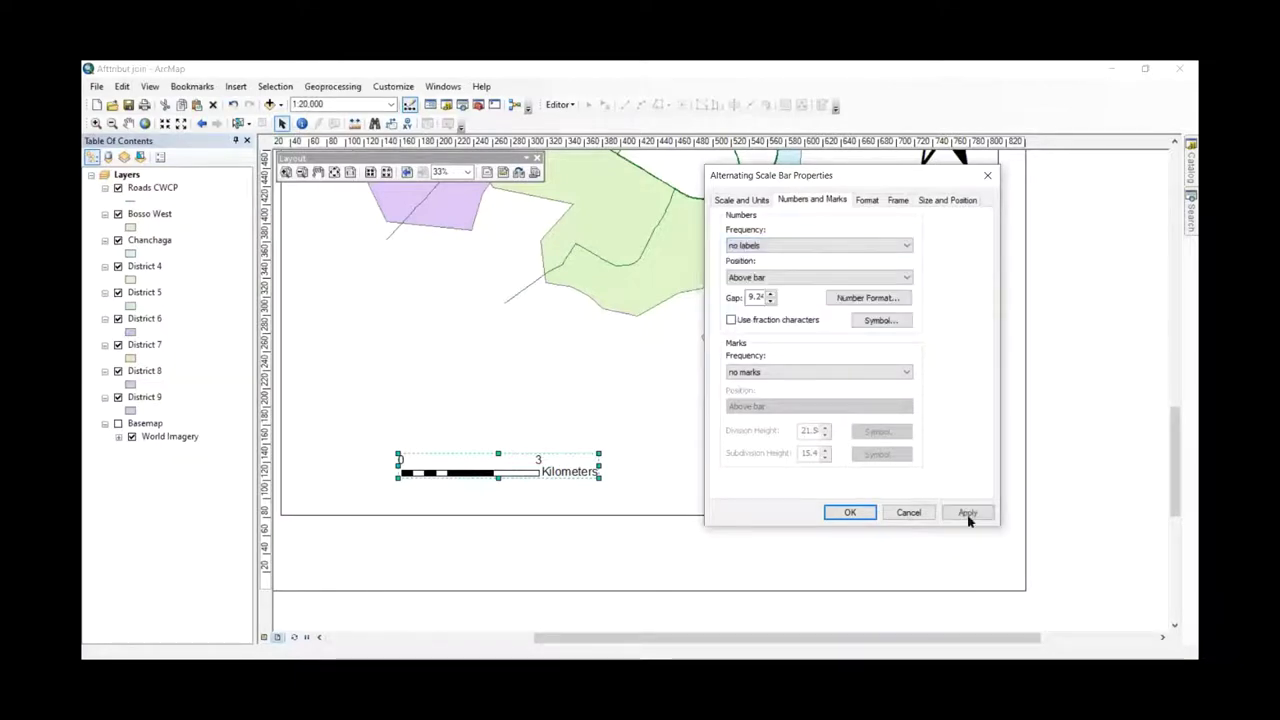
click(964, 514)
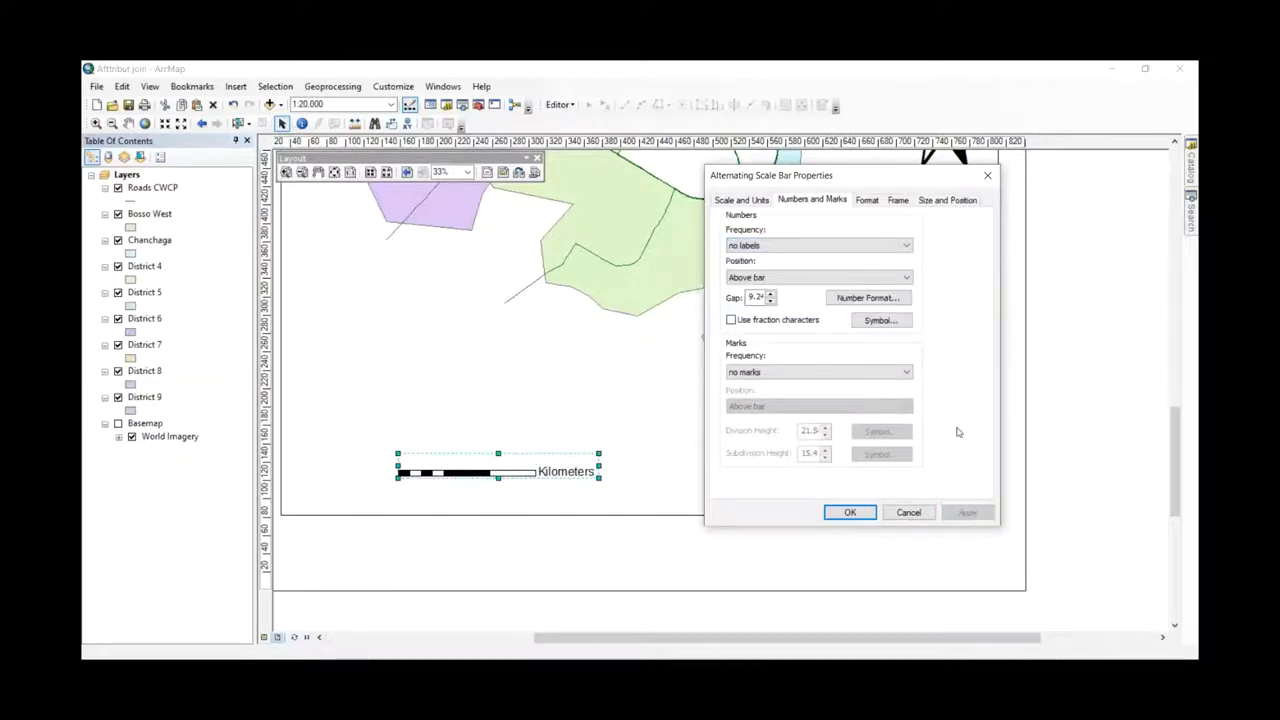
- Set the scale bar's number frequency to single label and apply it
click(840, 247)
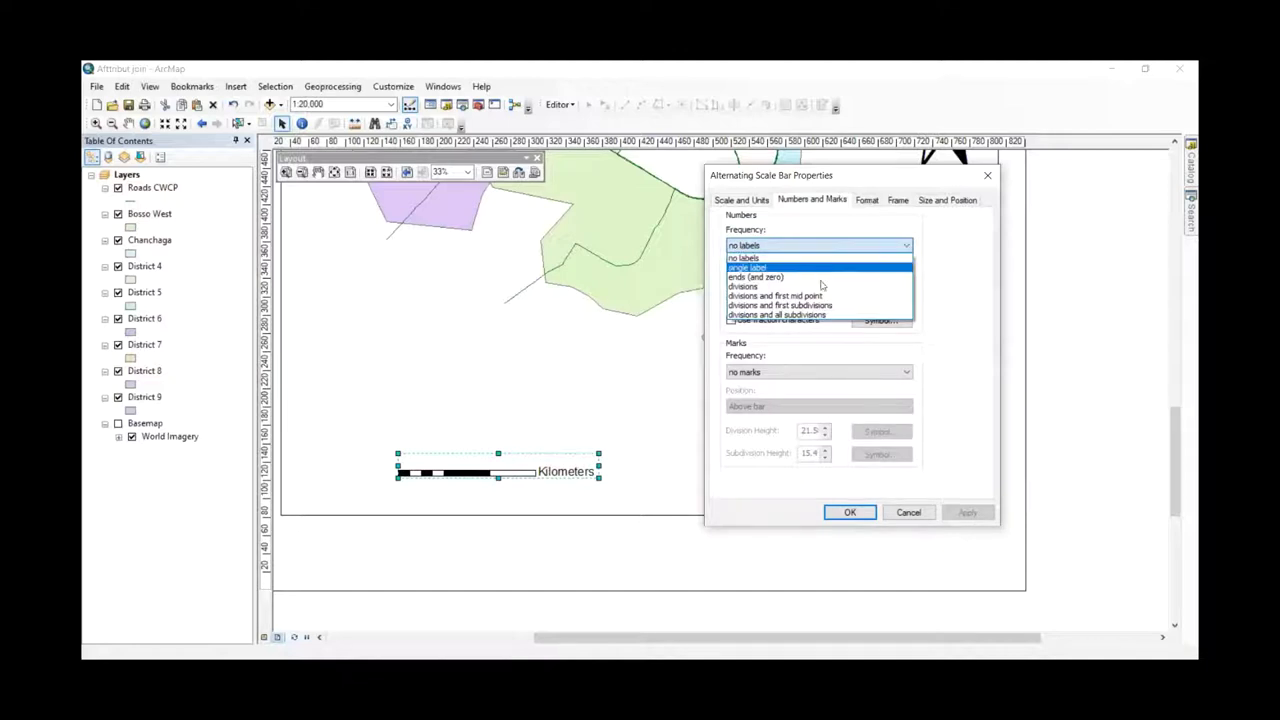
click(820, 268)
click(966, 512)
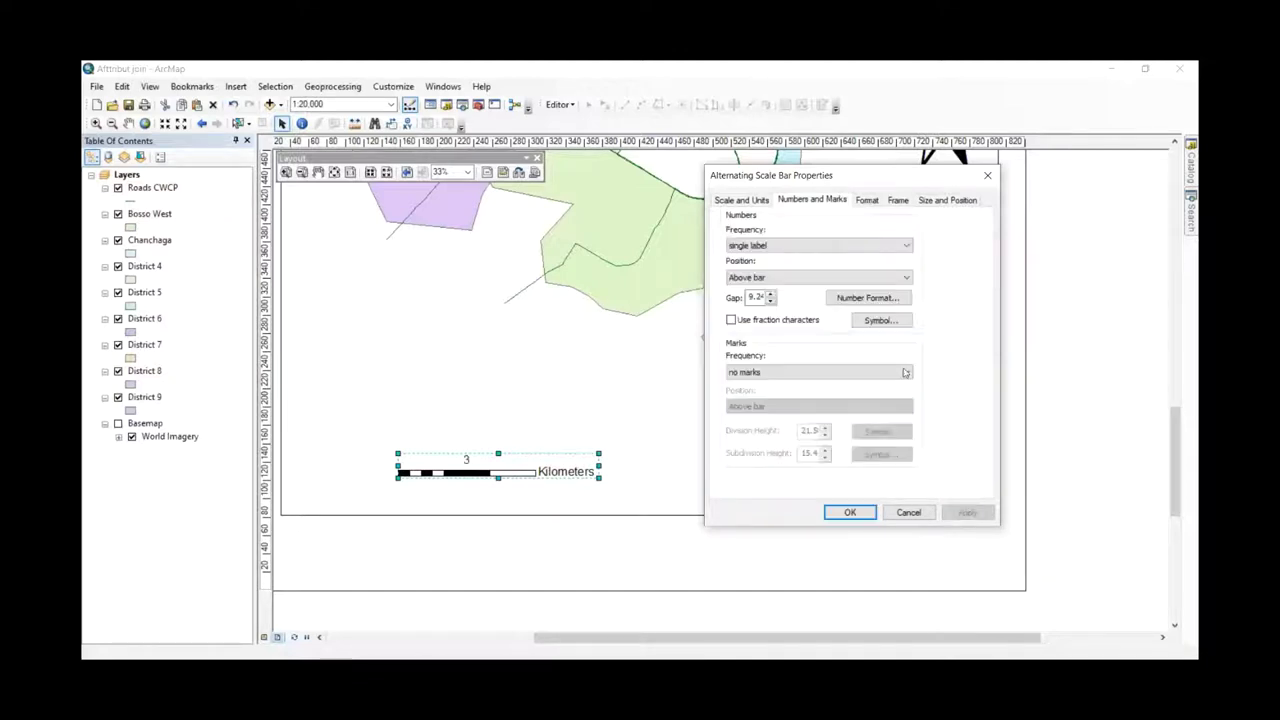
- Set the scale bar's number frequency to divisions and first mid point and apply it, keeping the numbers above the bar
click(818, 247)
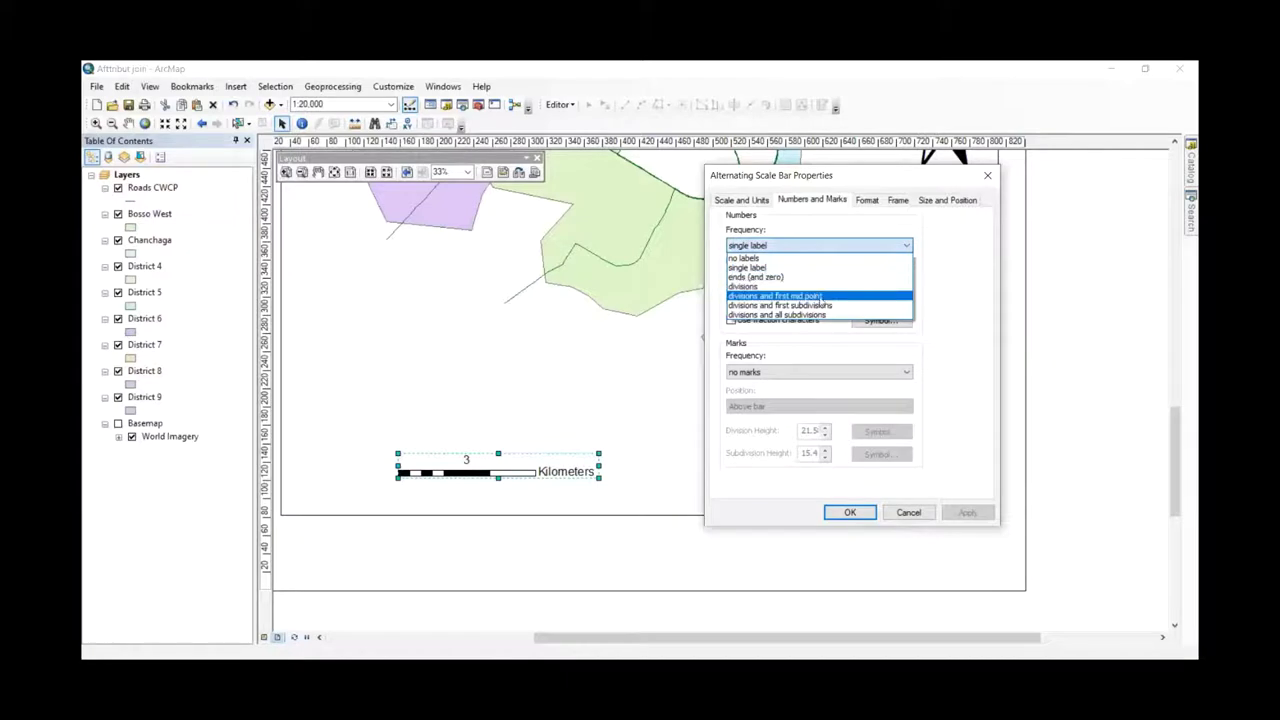
click(776, 296)
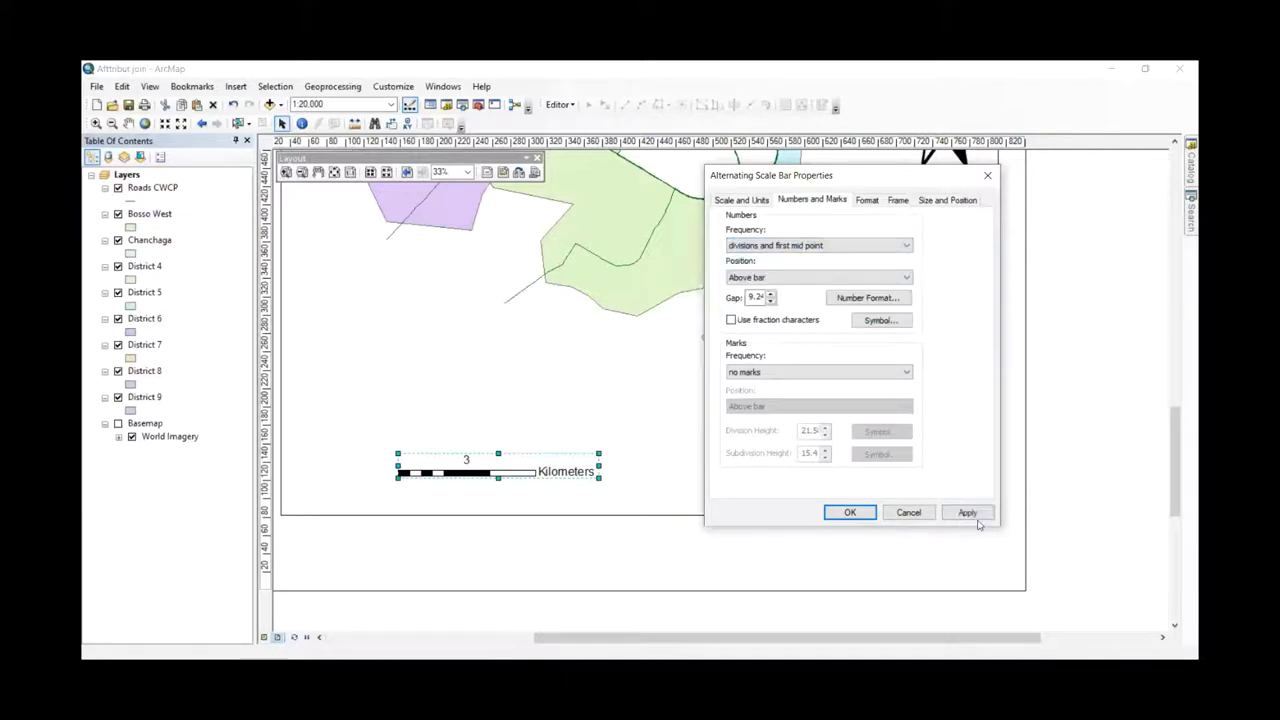
click(977, 515)
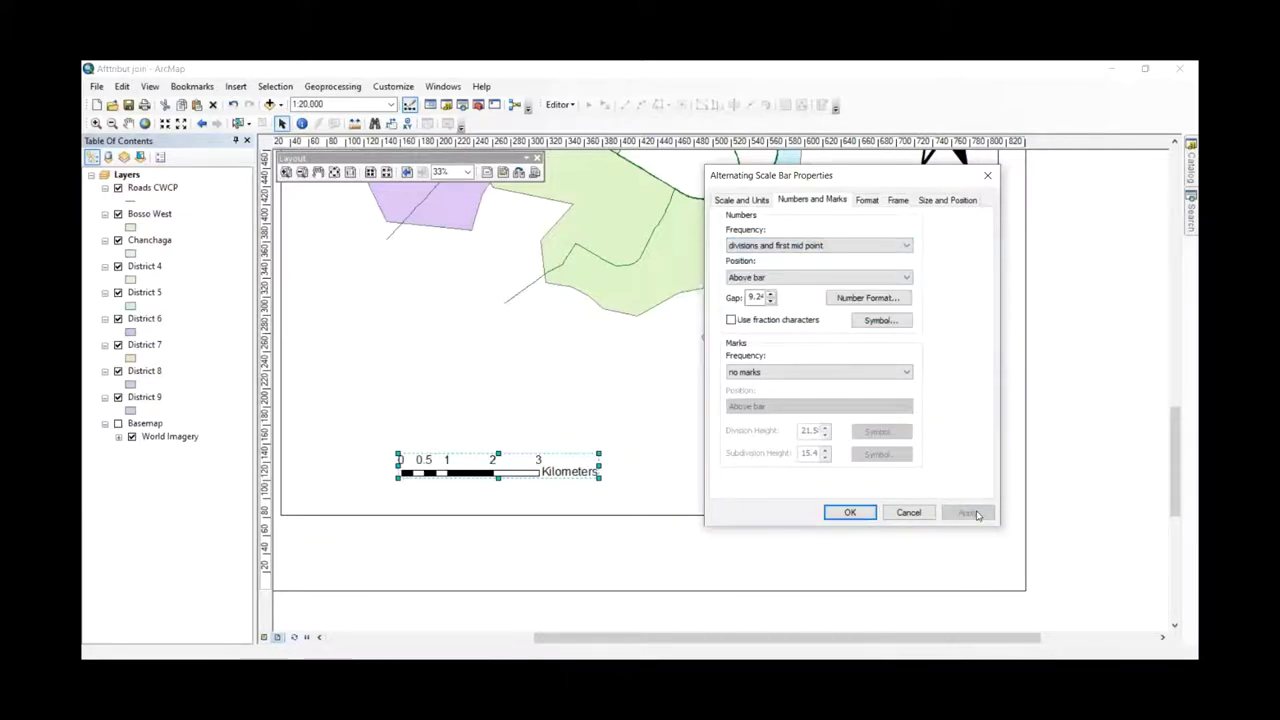
click(788, 280)
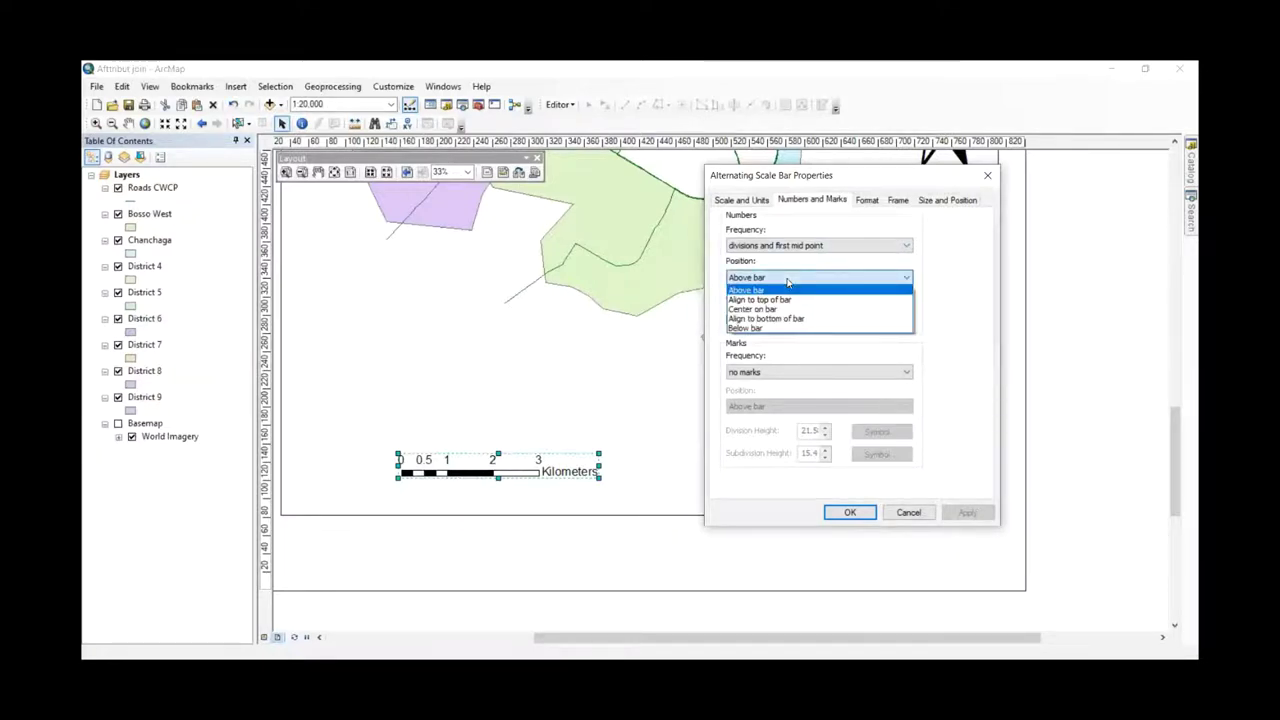
click(955, 310)
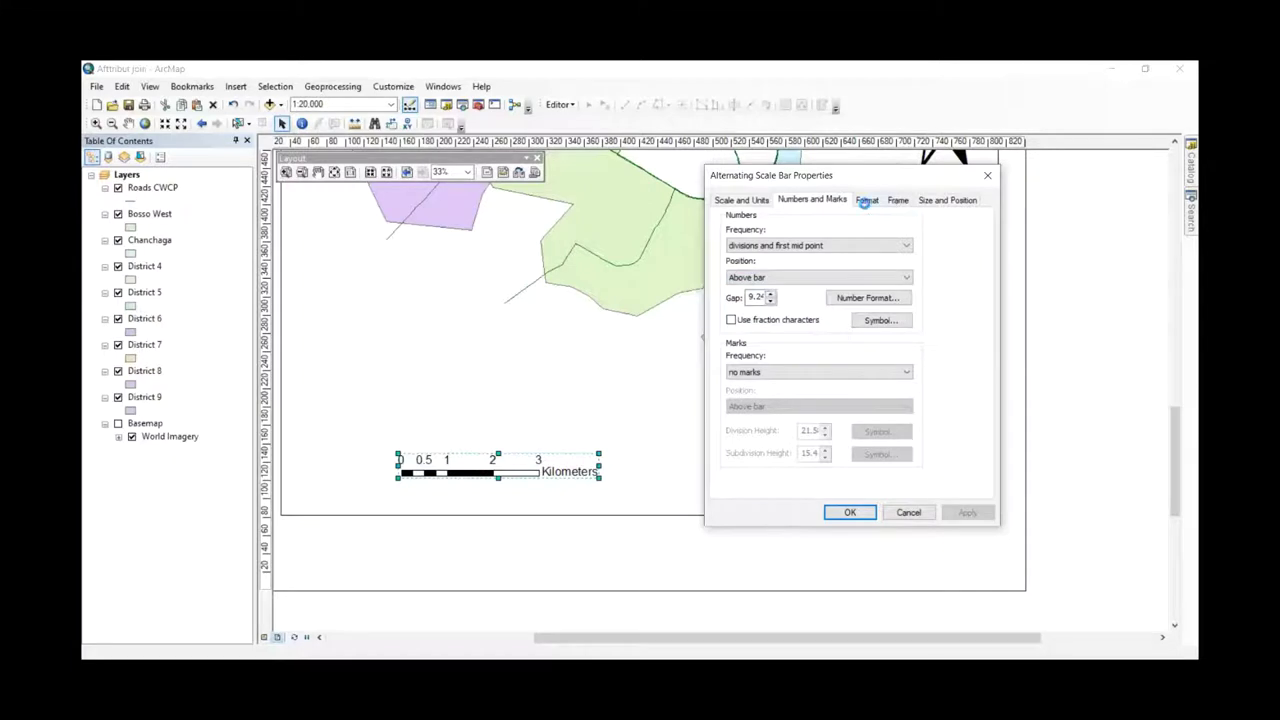
- Try a thin black line border around the scale bar
click(866, 201)
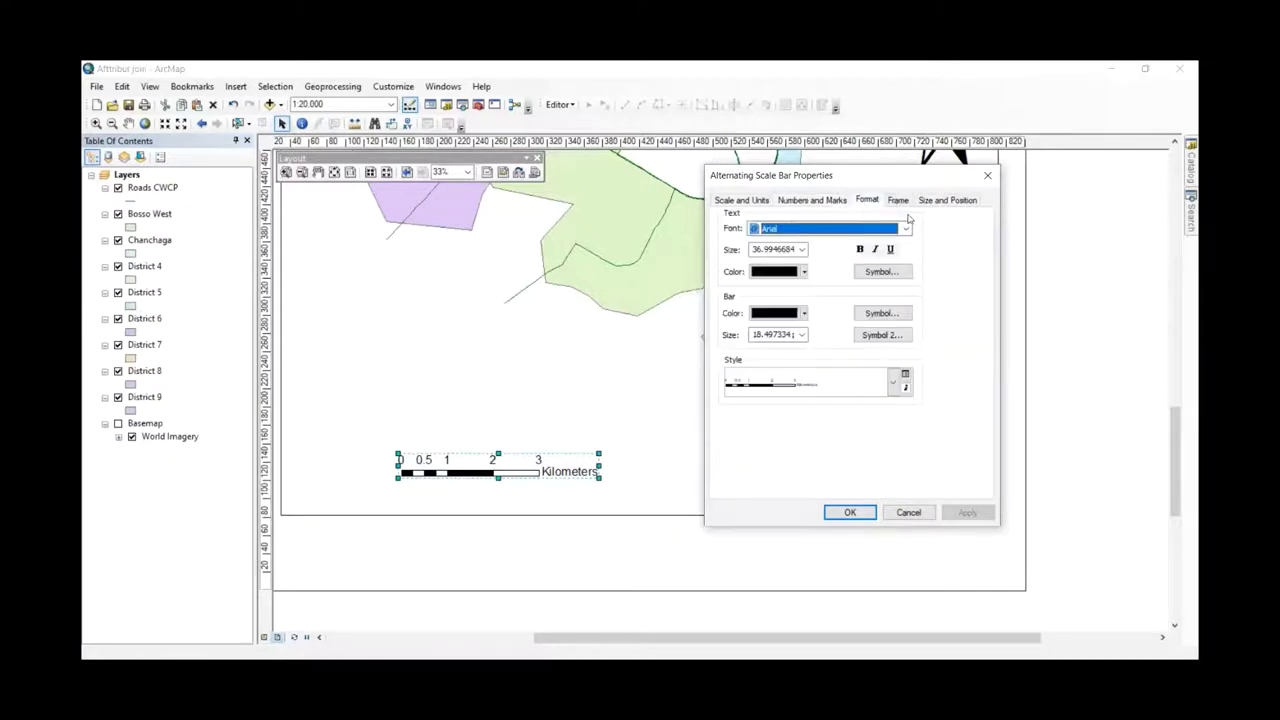
click(906, 202)
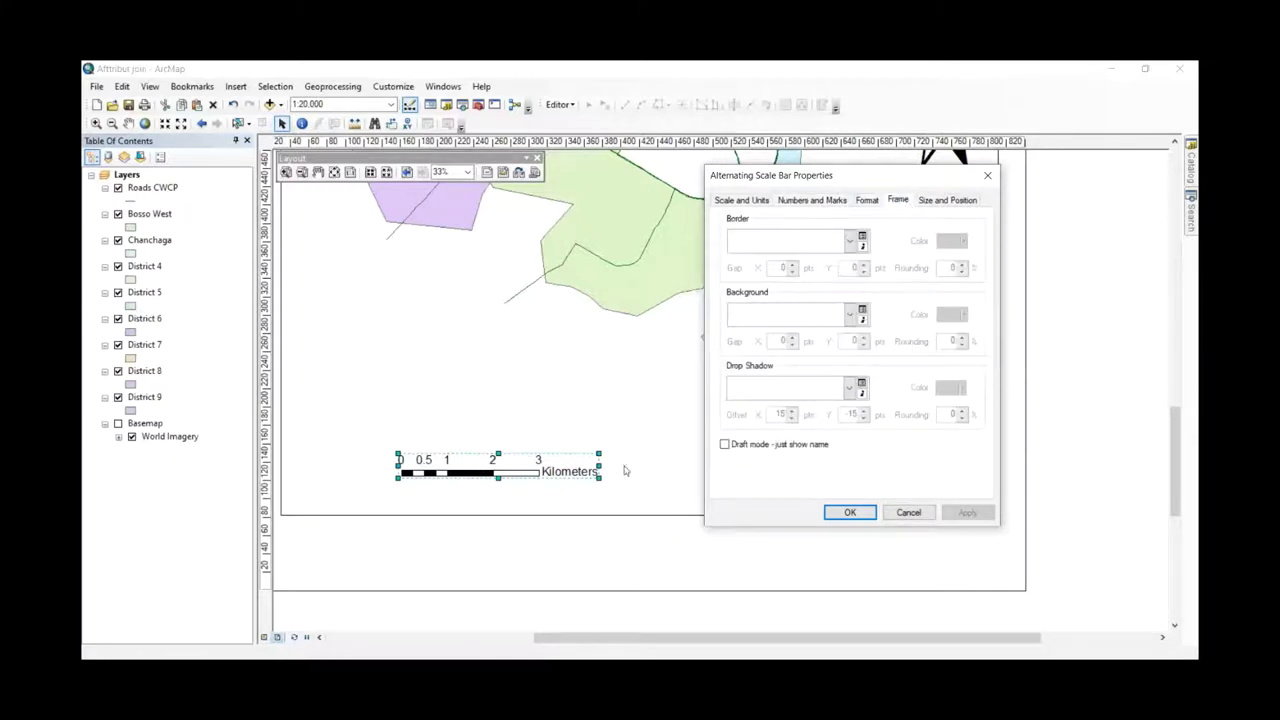
click(853, 242)
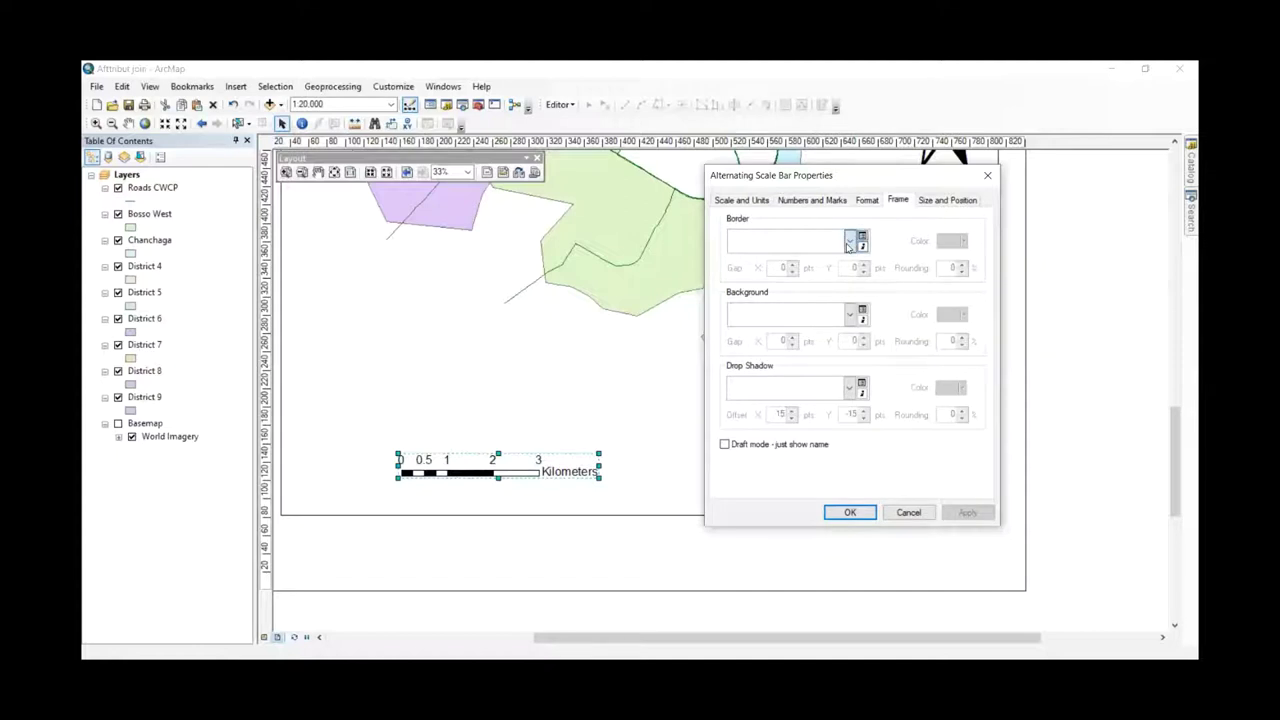
click(770, 292)
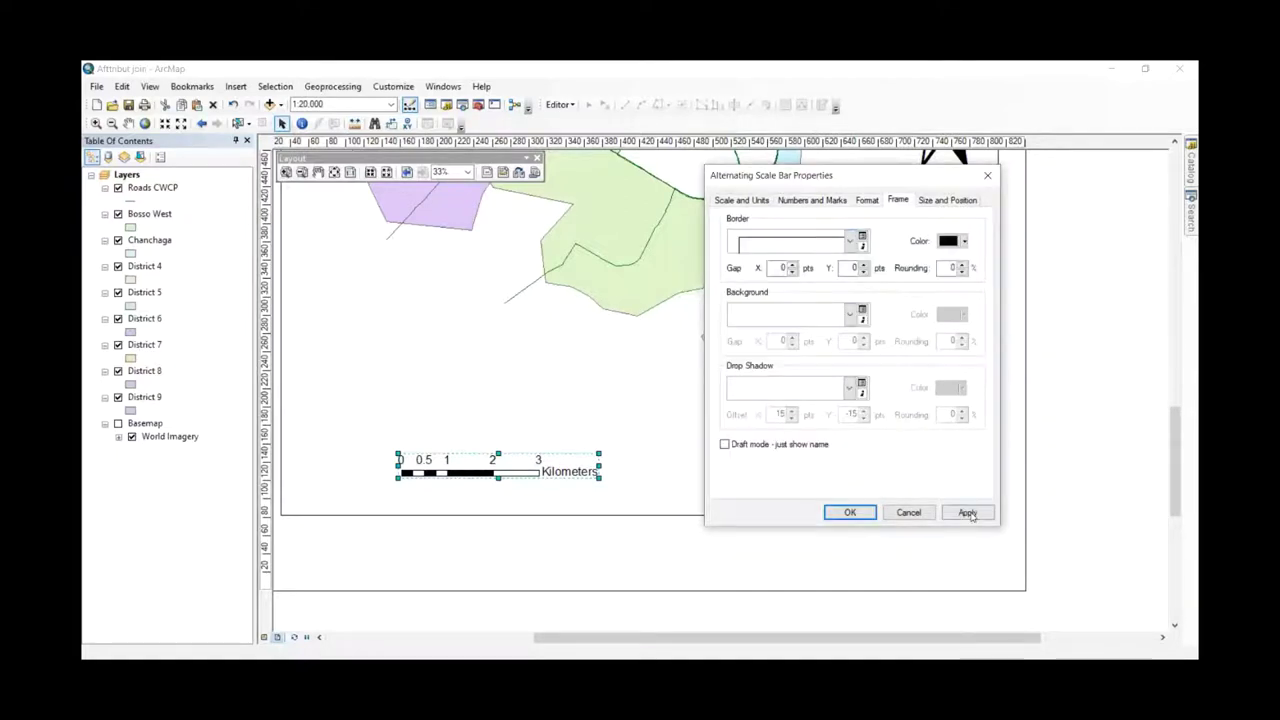
click(967, 512)
click(851, 537)
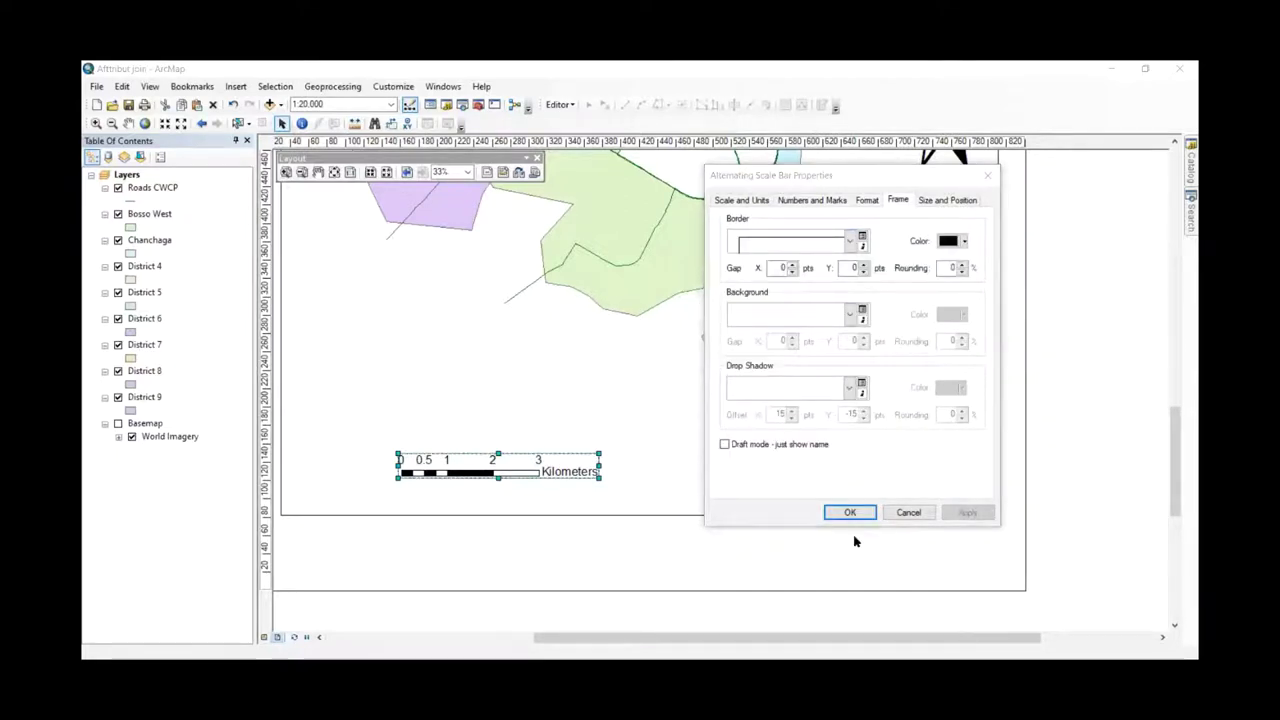
- Set the scale bar's border to none and accept the scale bar properties
click(849, 244)
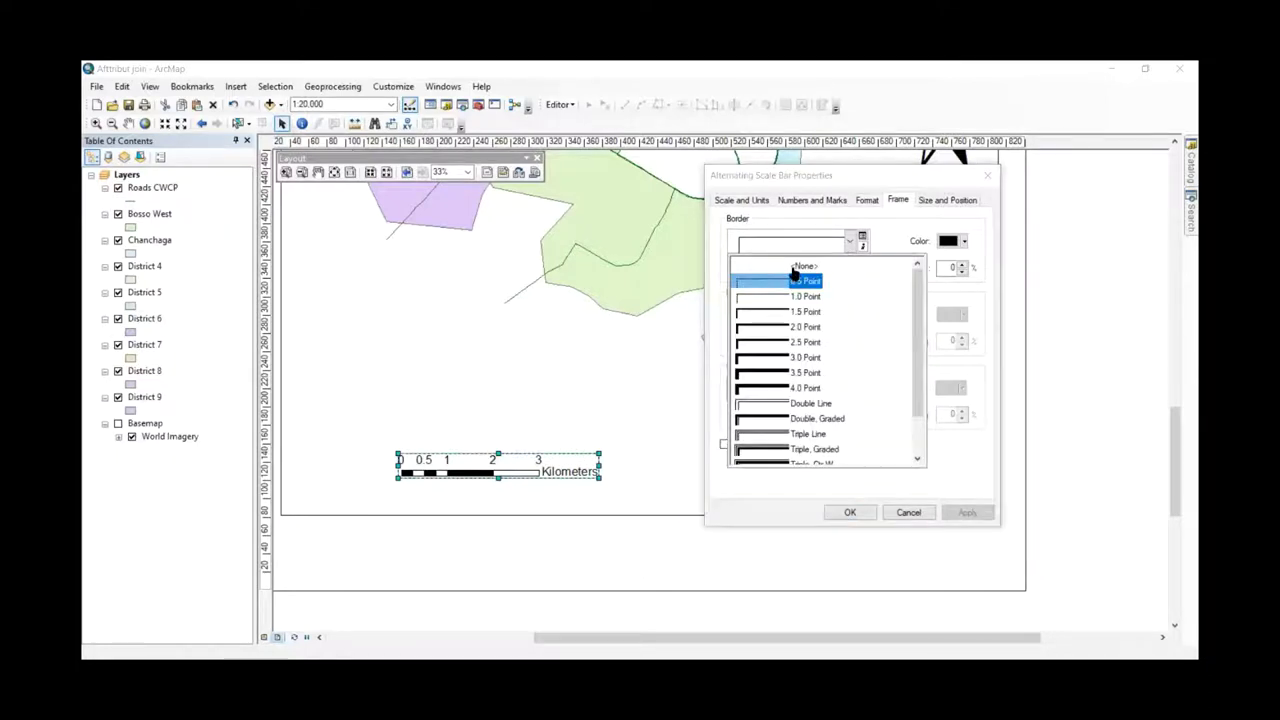
click(795, 267)
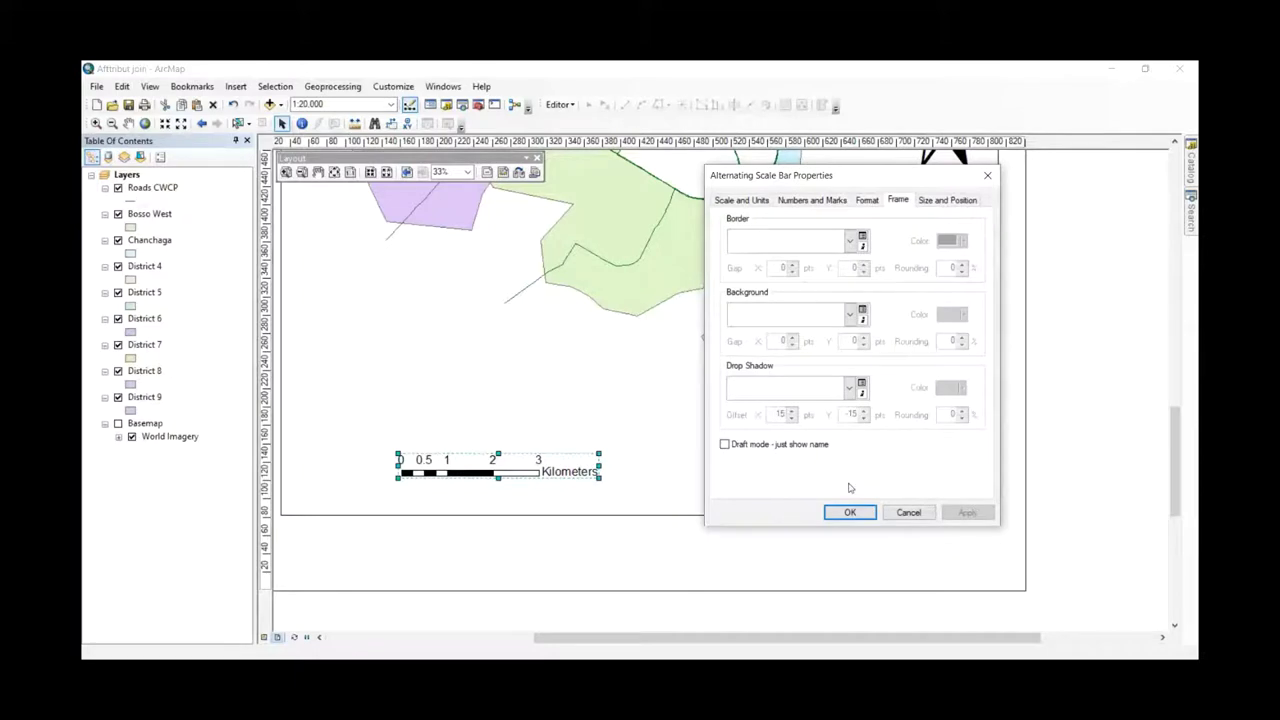
click(849, 513)
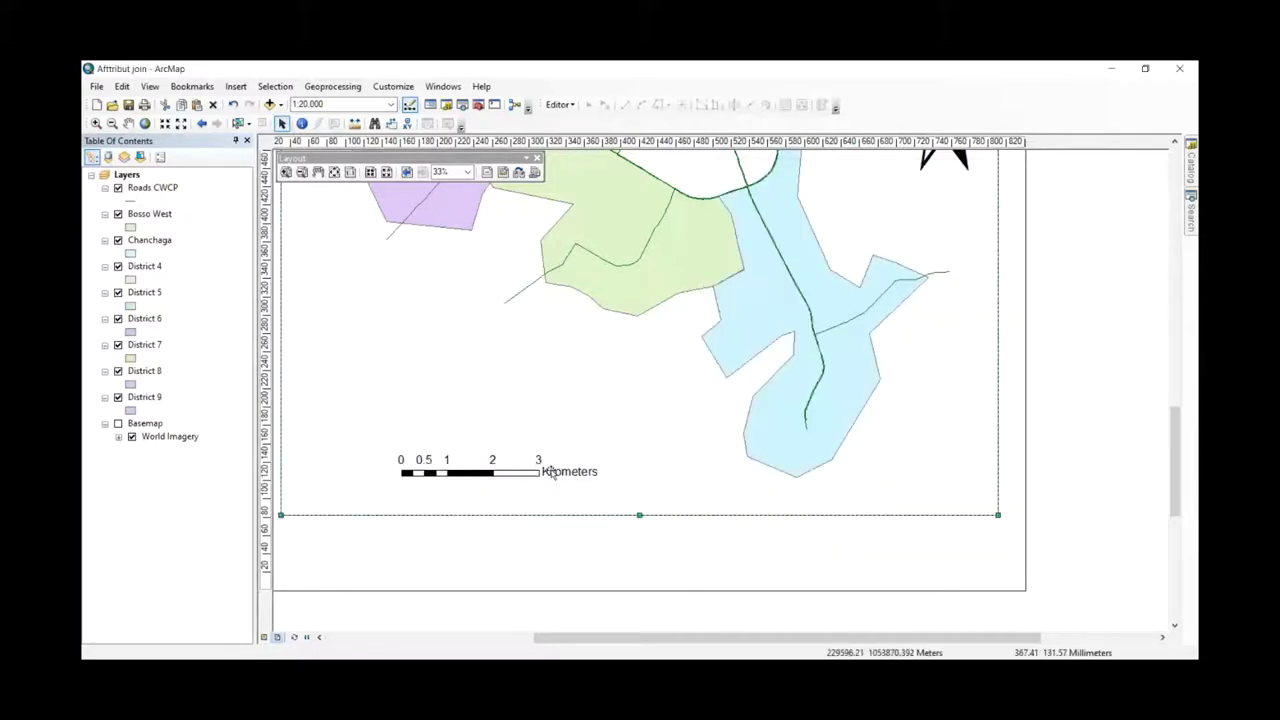
- Widen the scale bar to span 4.5 kilometers, keeping its original height
drag(597, 465, 712, 477)
drag(555, 454, 555, 428)
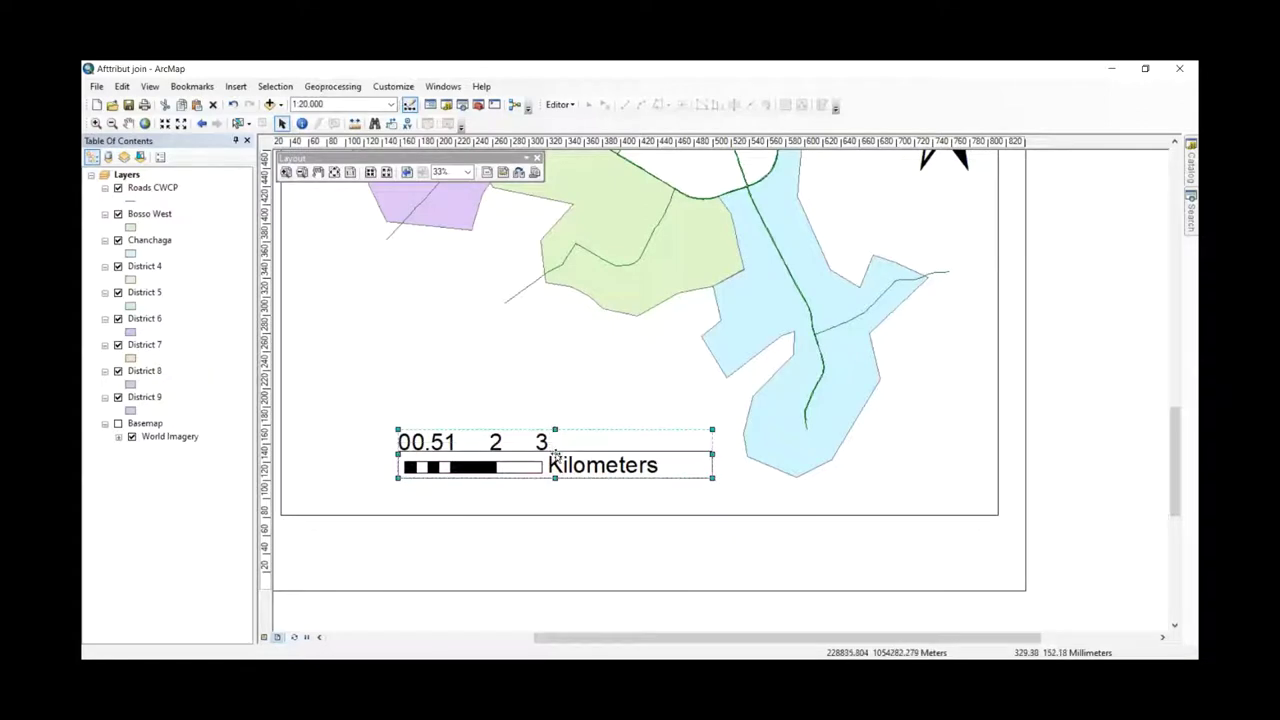
drag(555, 429, 555, 454)
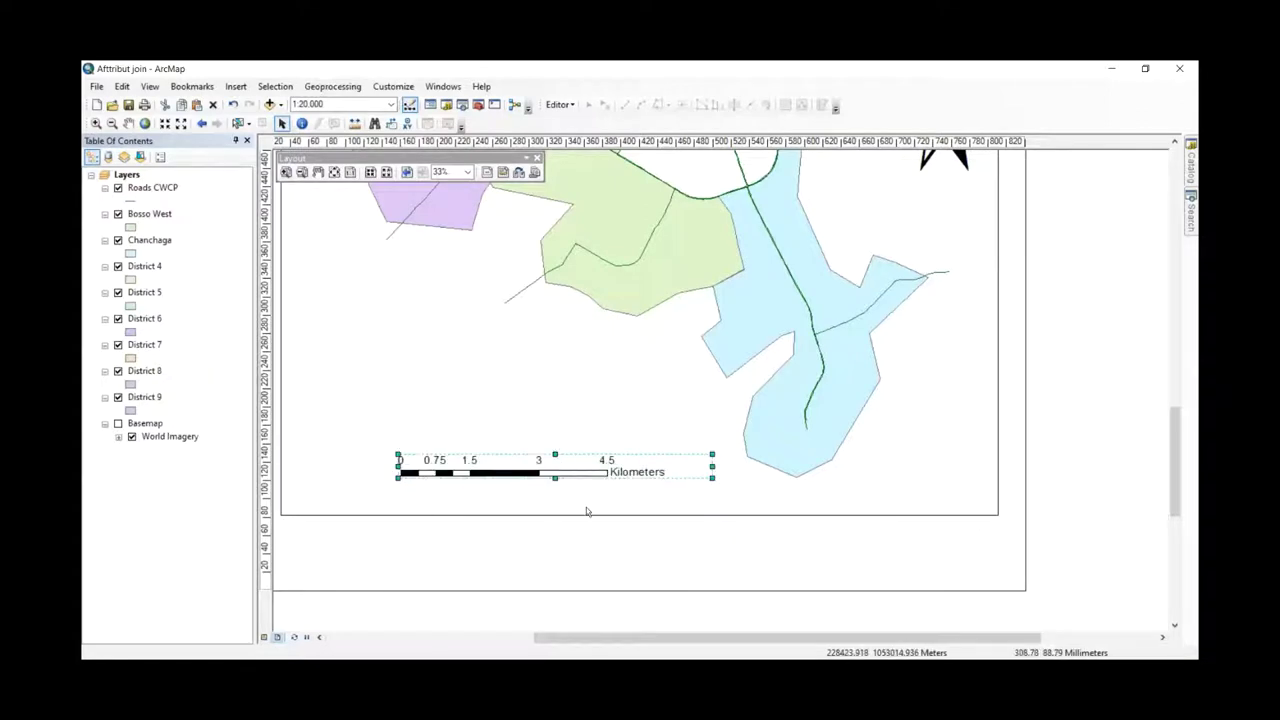
- Start inserting a legend into the map layout with the Legend Wizard
scroll(803, 518, up, 2)
scroll(805, 510, up, 5)
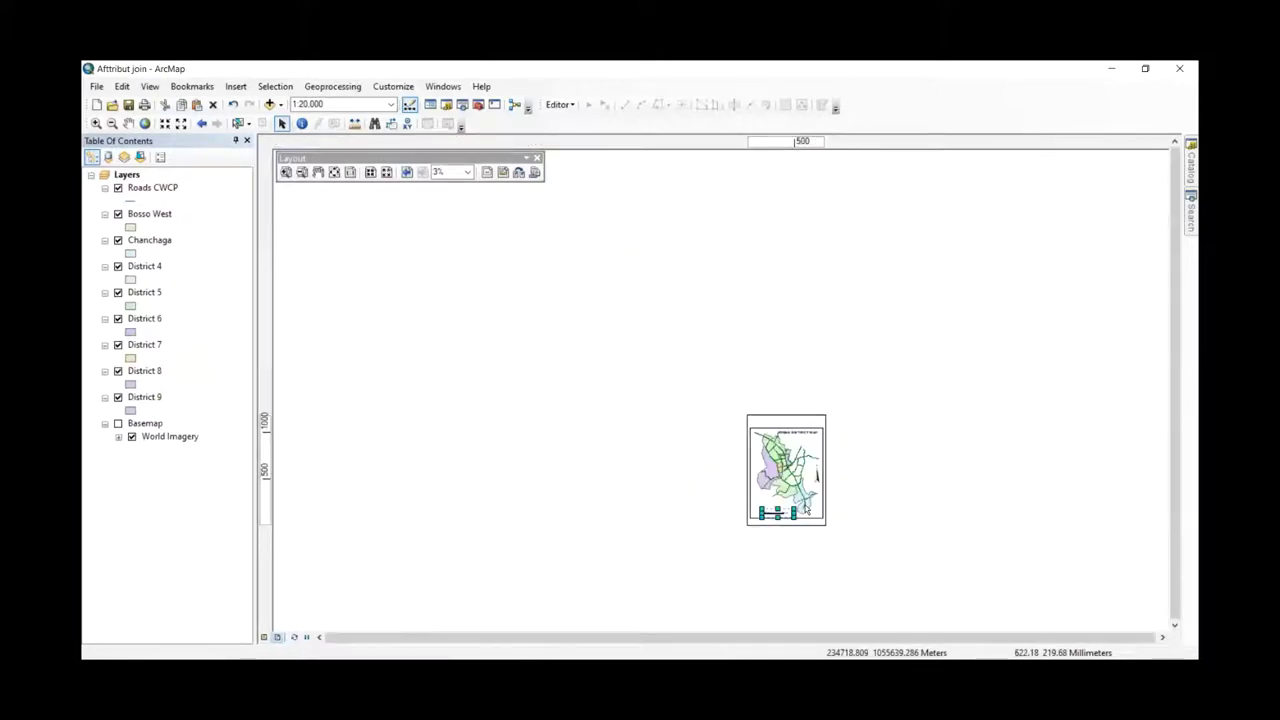
scroll(806, 509, down, 3)
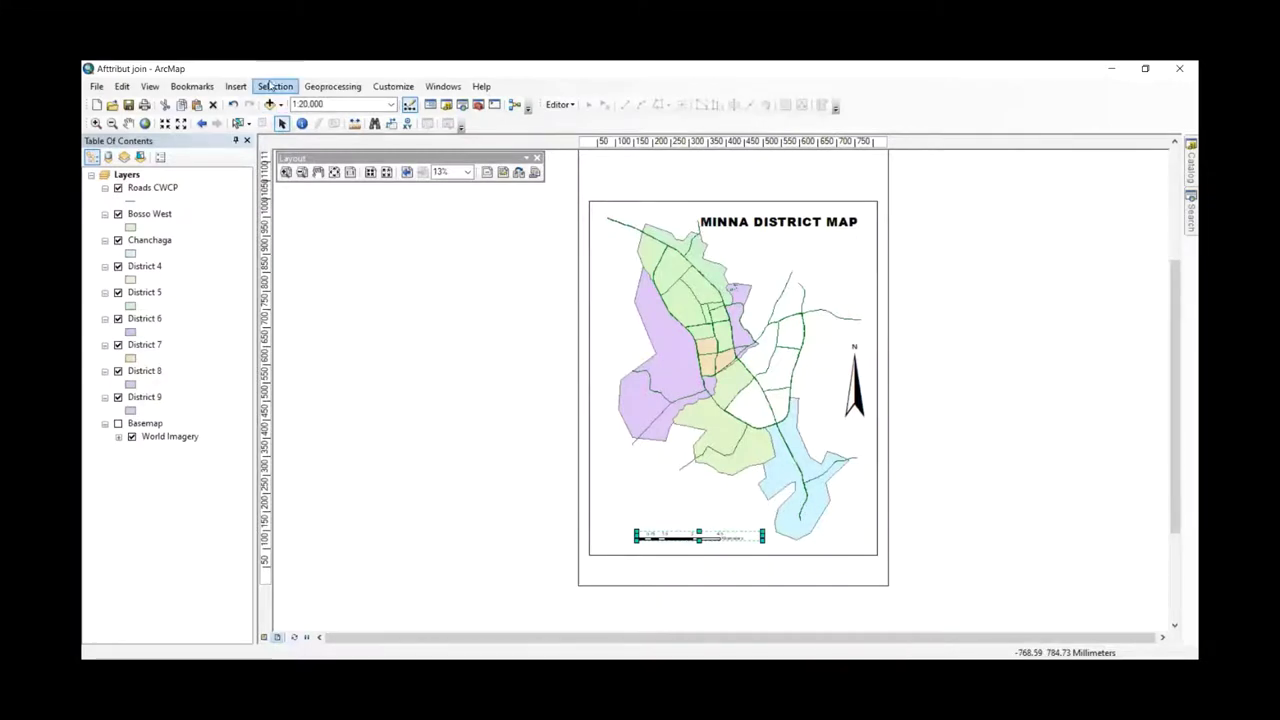
click(237, 88)
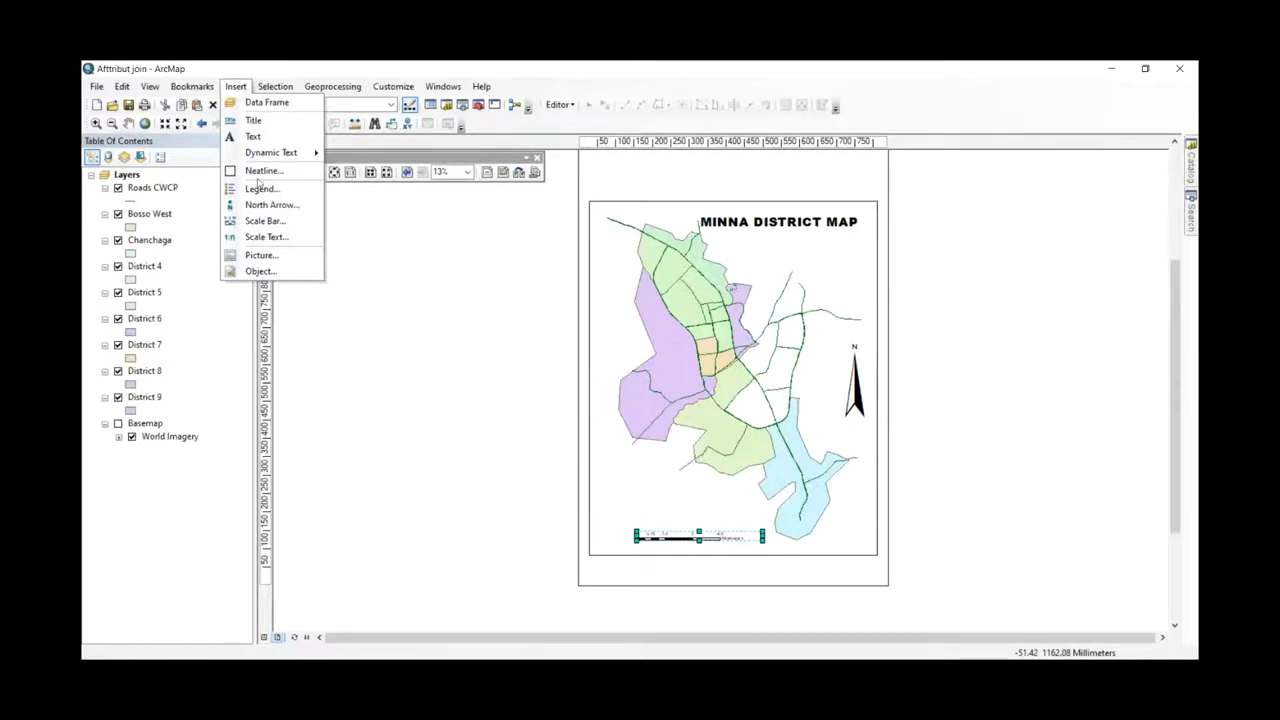
click(262, 189)
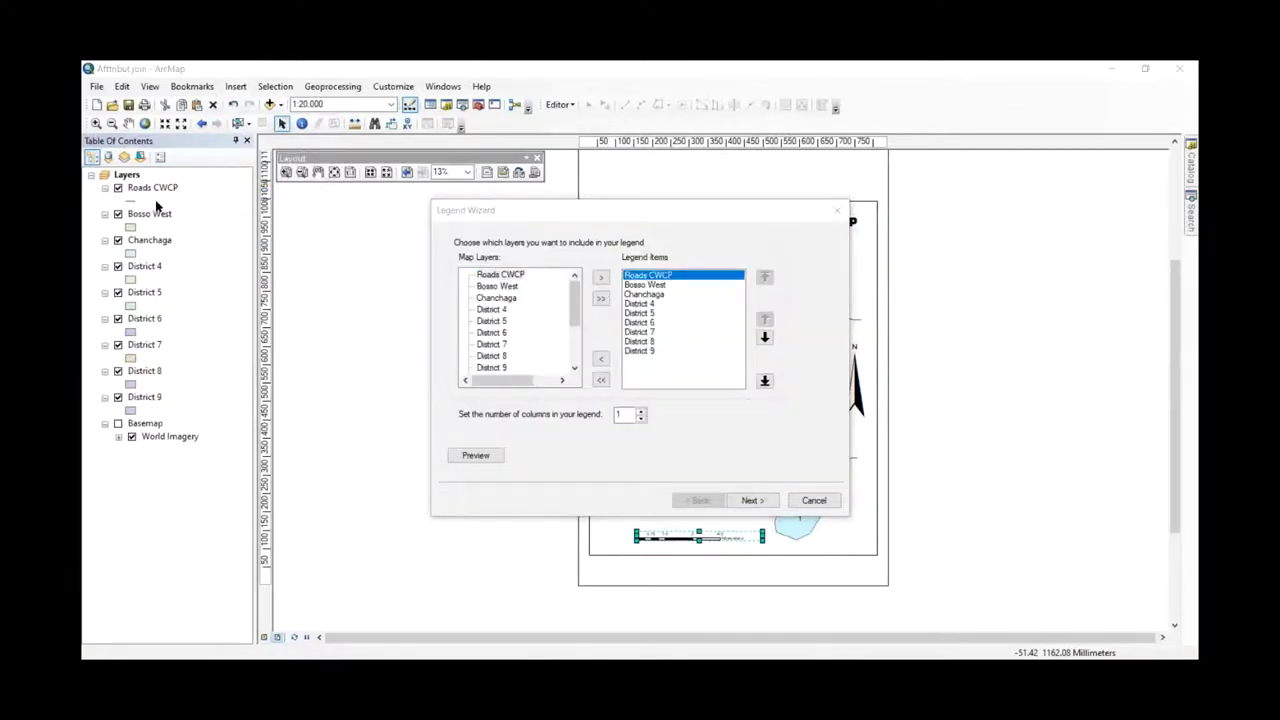
drag(549, 210, 736, 330)
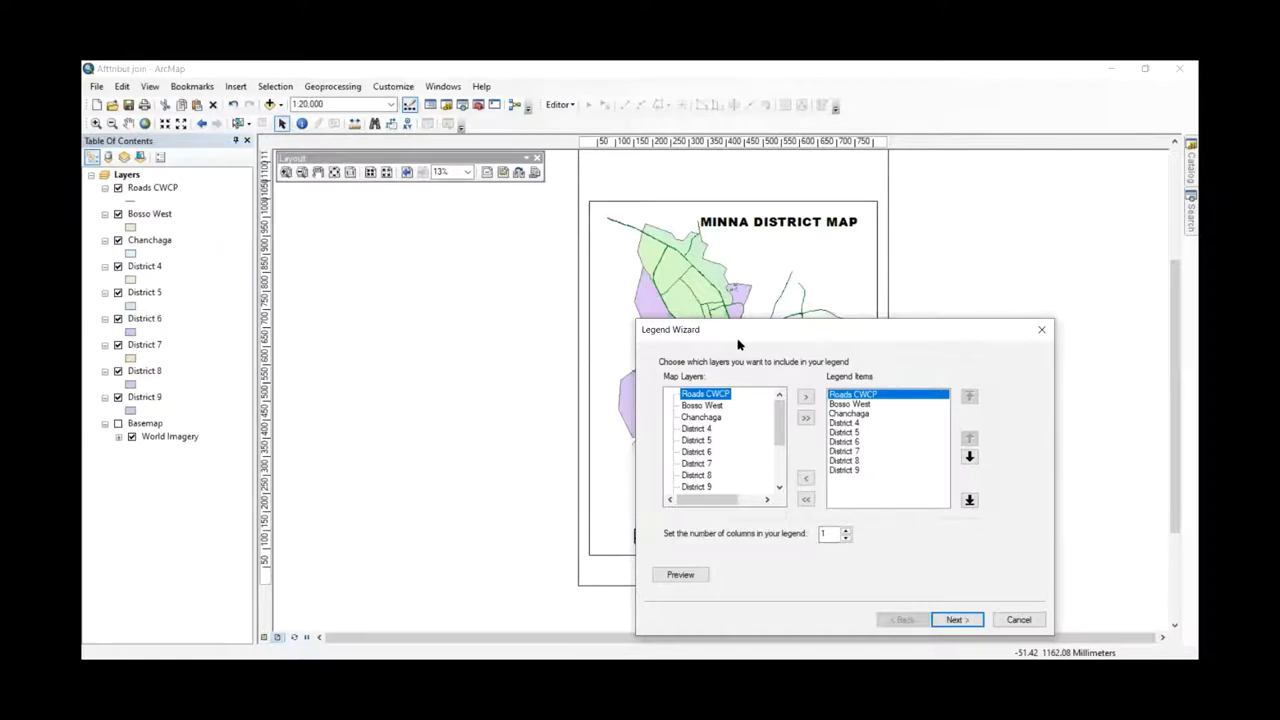
drag(740, 343, 627, 201)
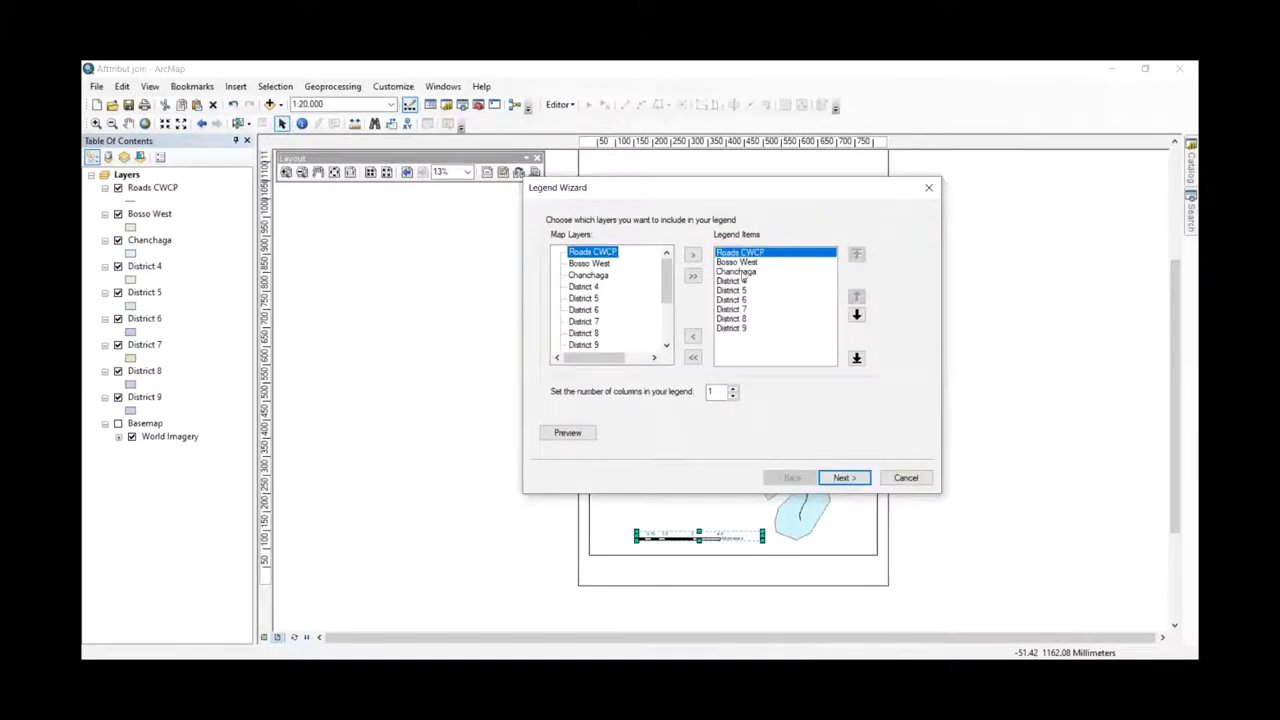
- Try removing Roads CWCP from the legend items and adding it back from the map layers
click(748, 264)
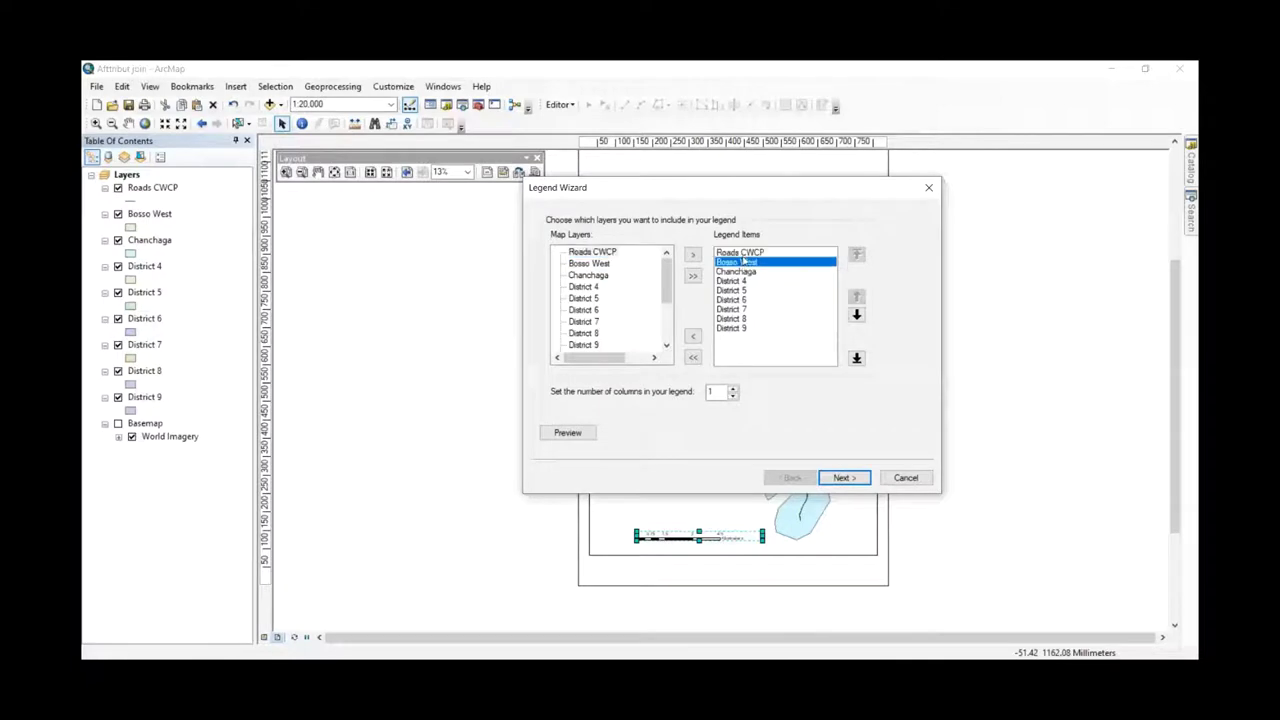
click(742, 256)
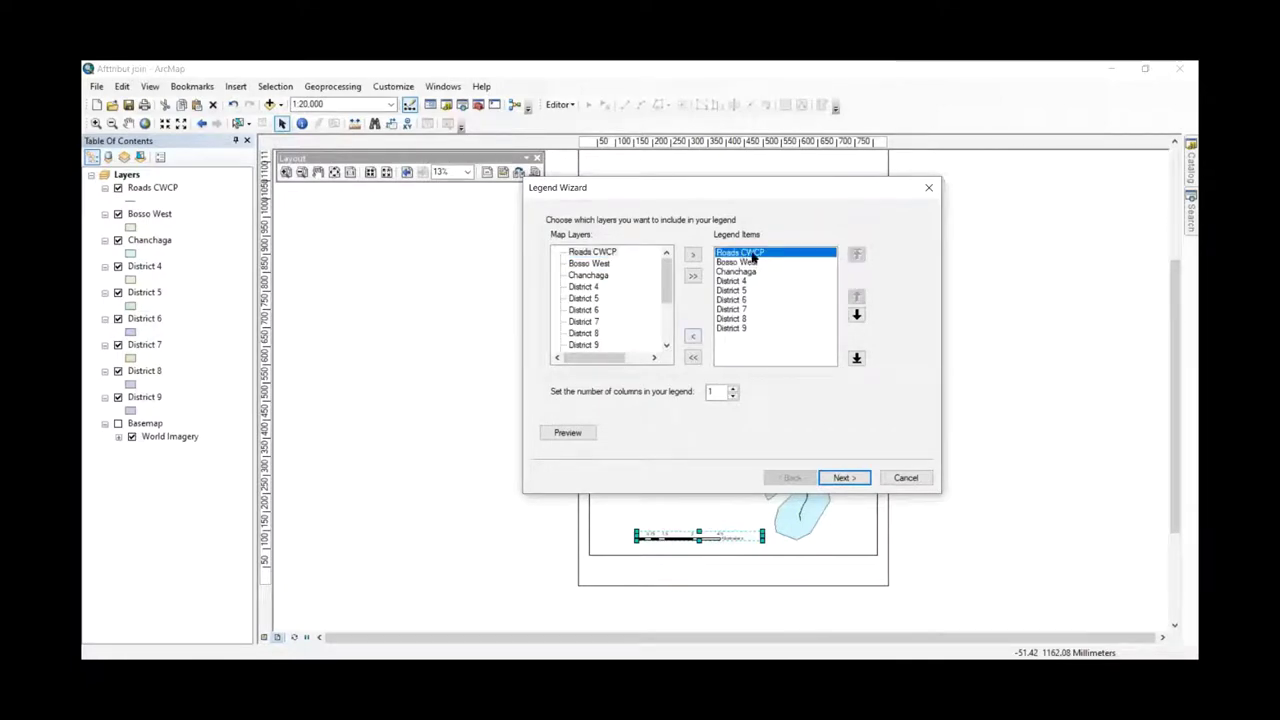
click(693, 338)
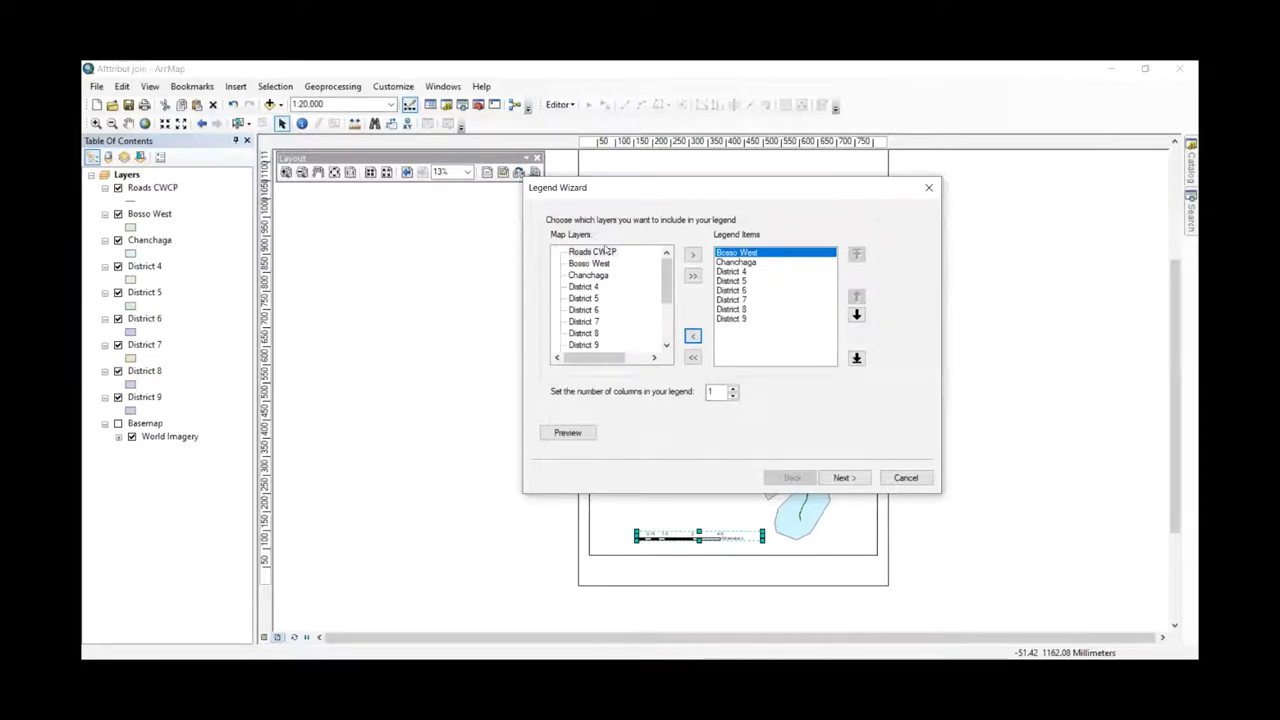
click(605, 253)
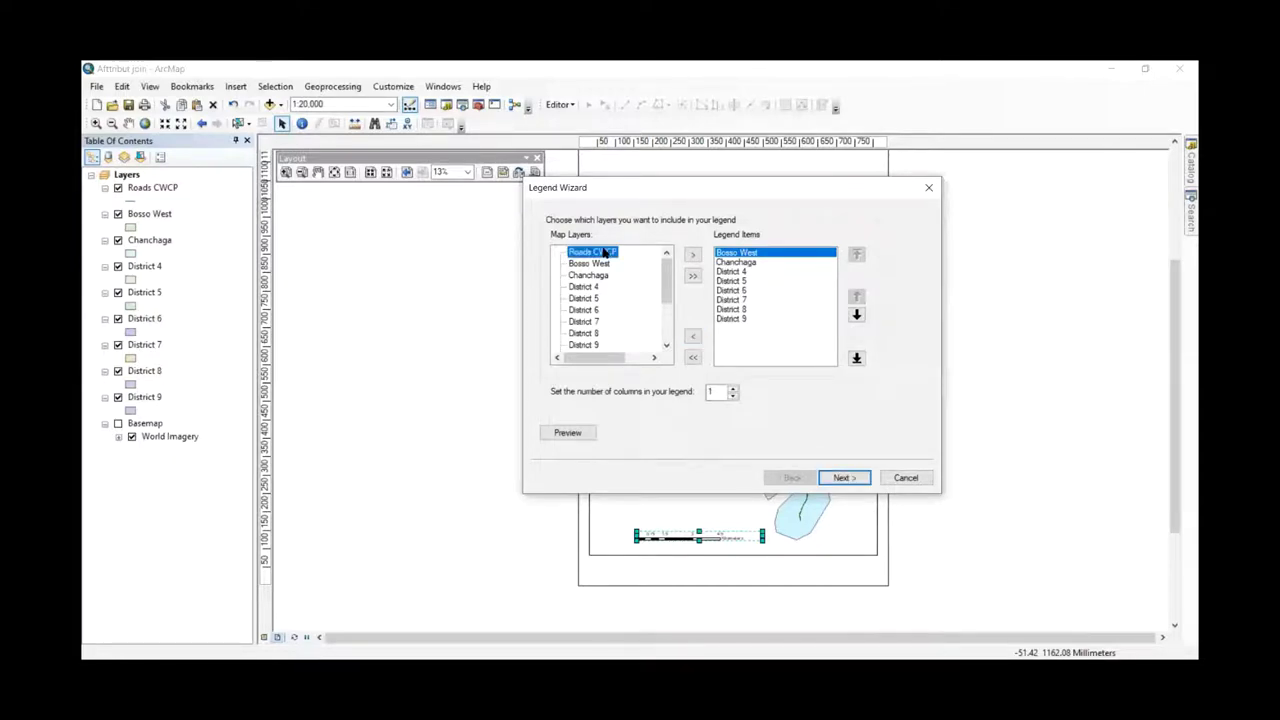
click(693, 256)
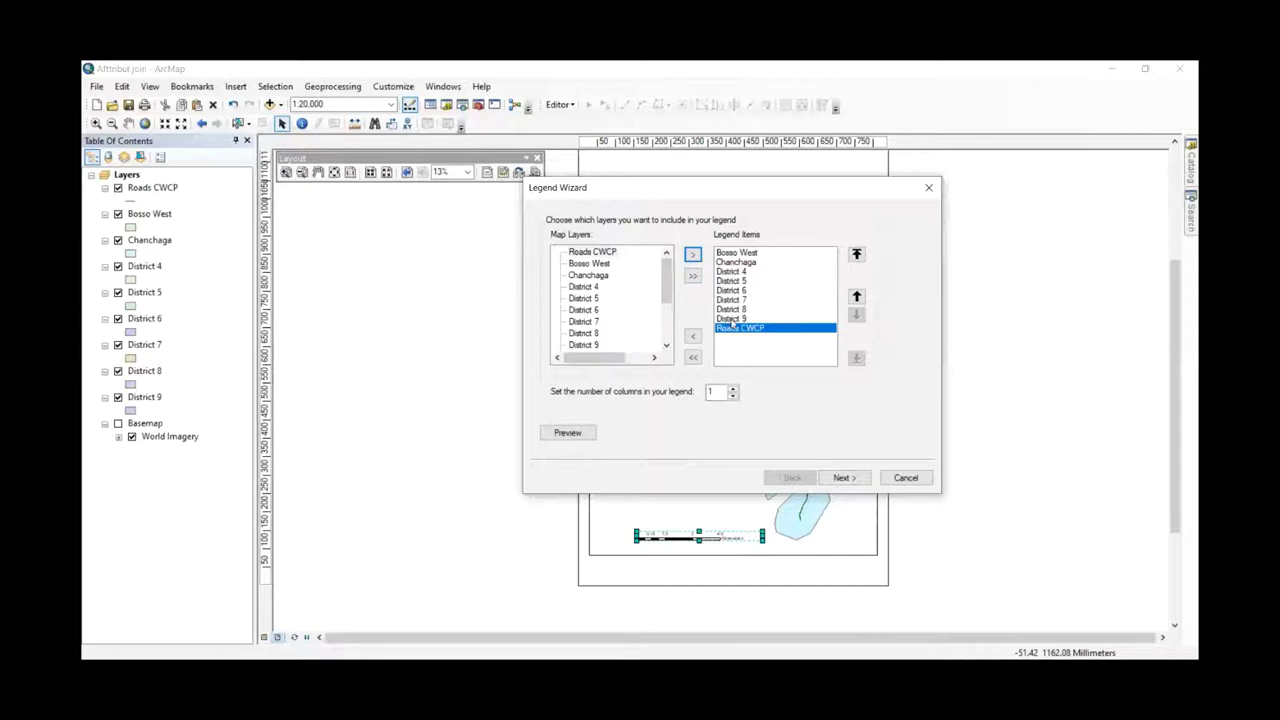
- Remove all the legend items at once and add every map layer to the legend
mouse_move(666, 295)
mouse_down()
mouse_move(664, 330)
mouse_move(666, 290)
mouse_up()
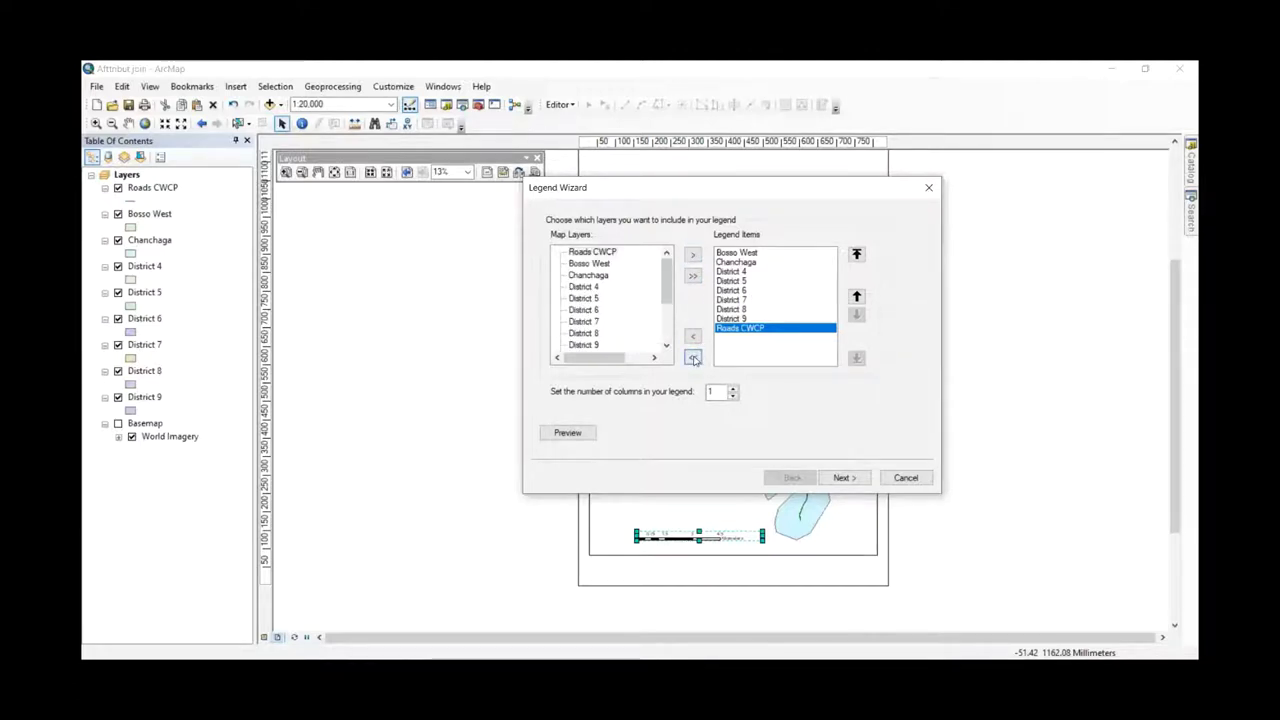
click(694, 358)
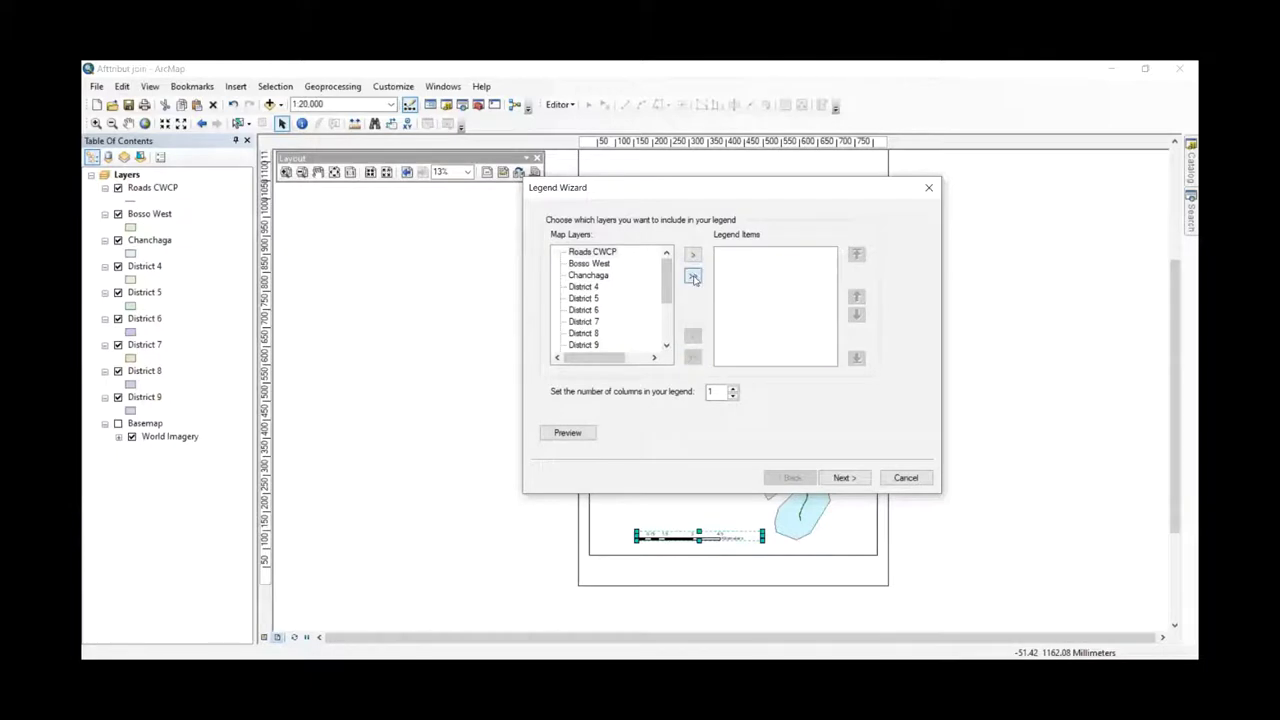
click(694, 277)
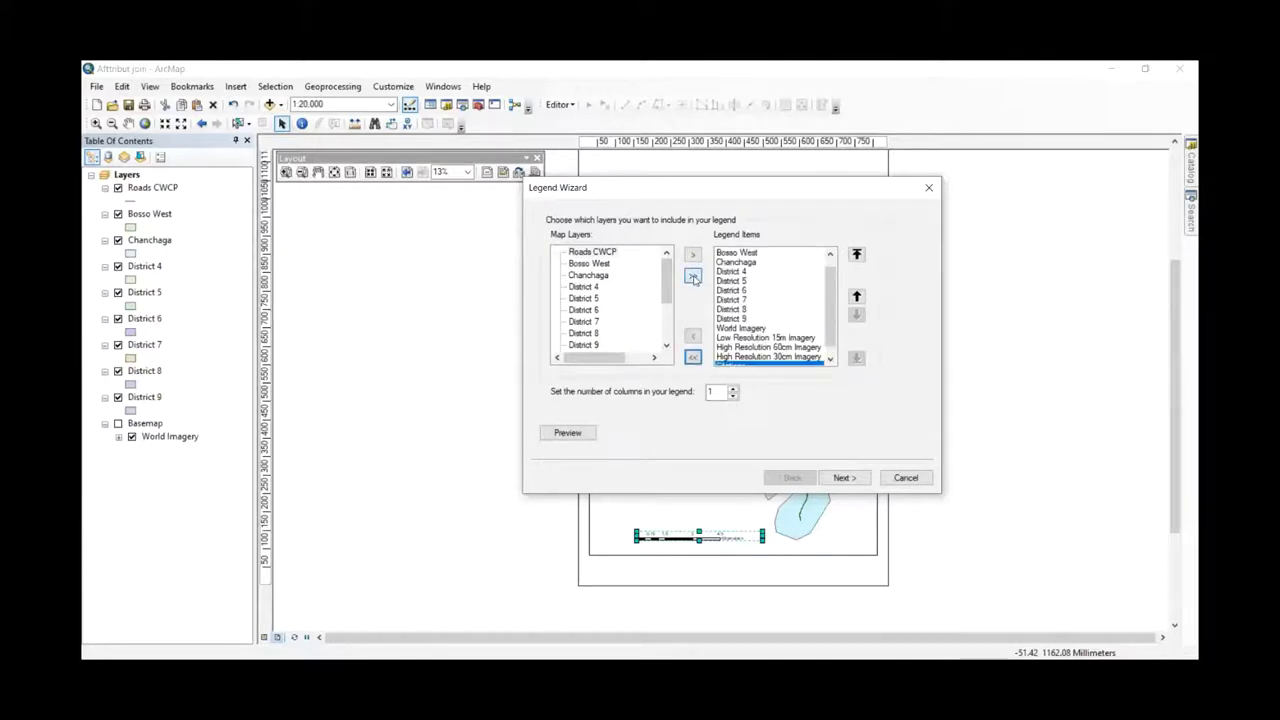
- Remove World Imagery, the low and high resolution imagery layers and Citations from the legend items
click(753, 337)
shift+click(753, 330)
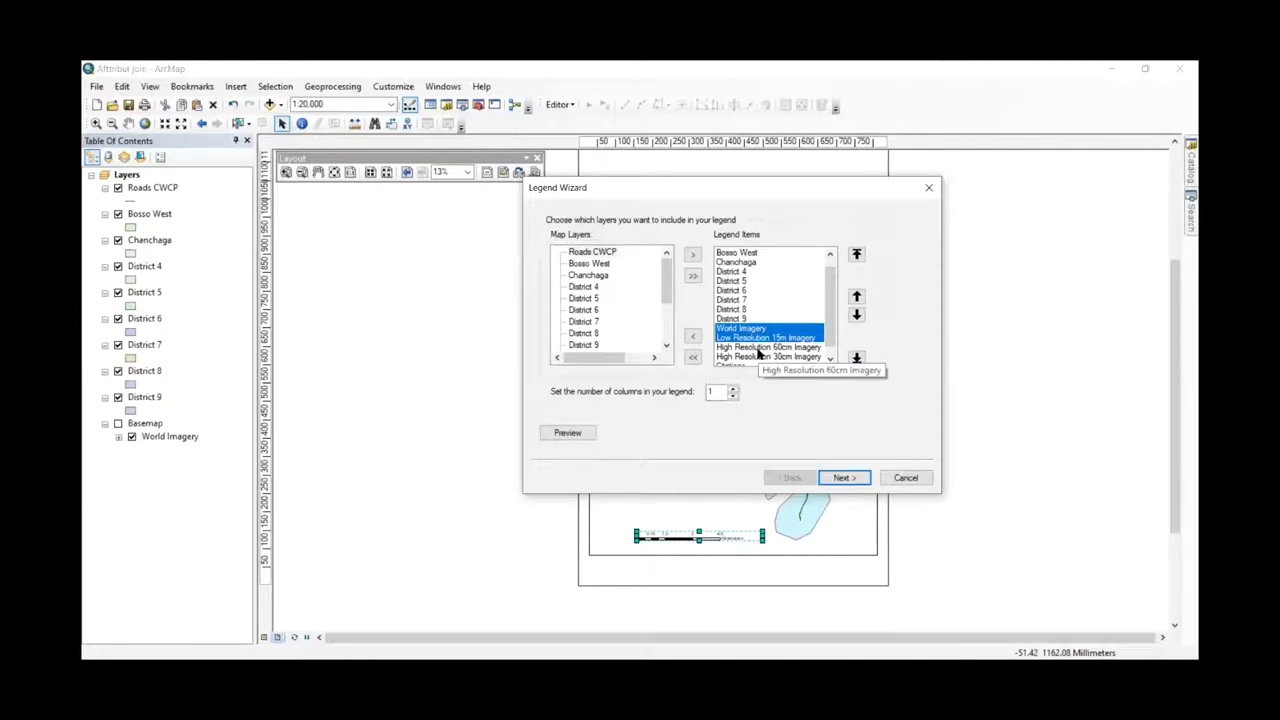
shift+click(758, 348)
shift+click(762, 357)
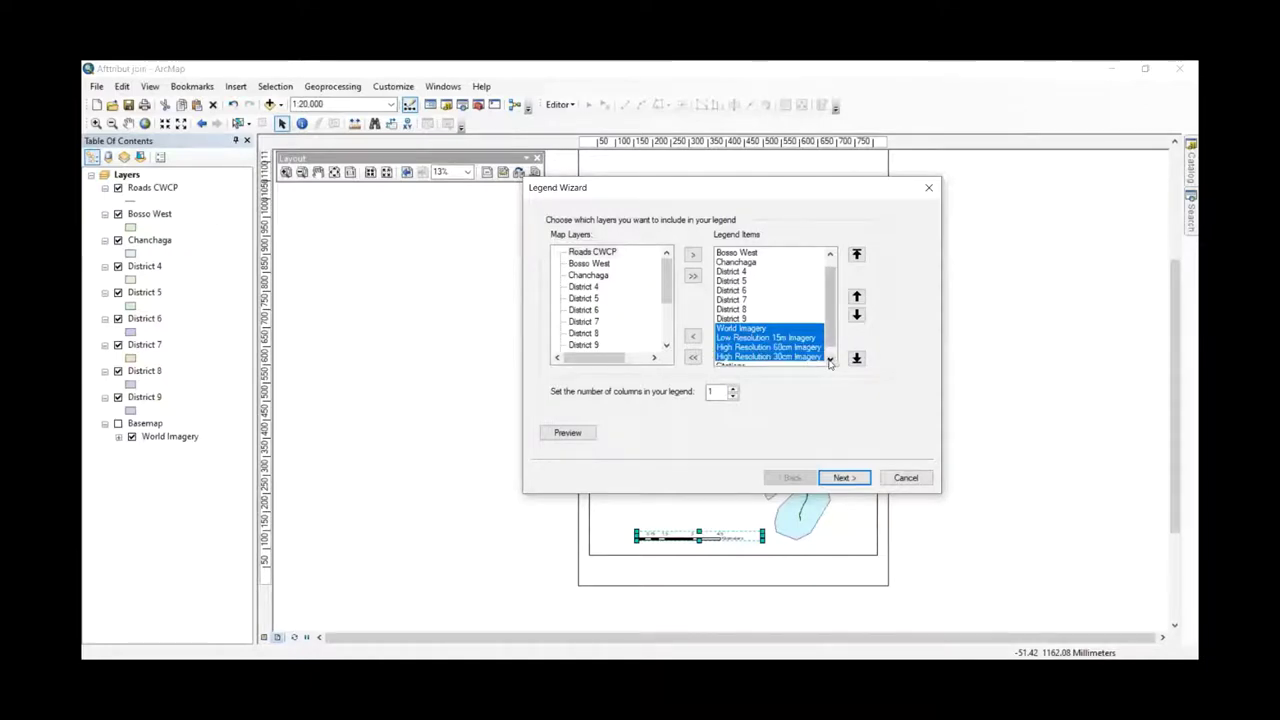
click(829, 358)
shift+click(731, 358)
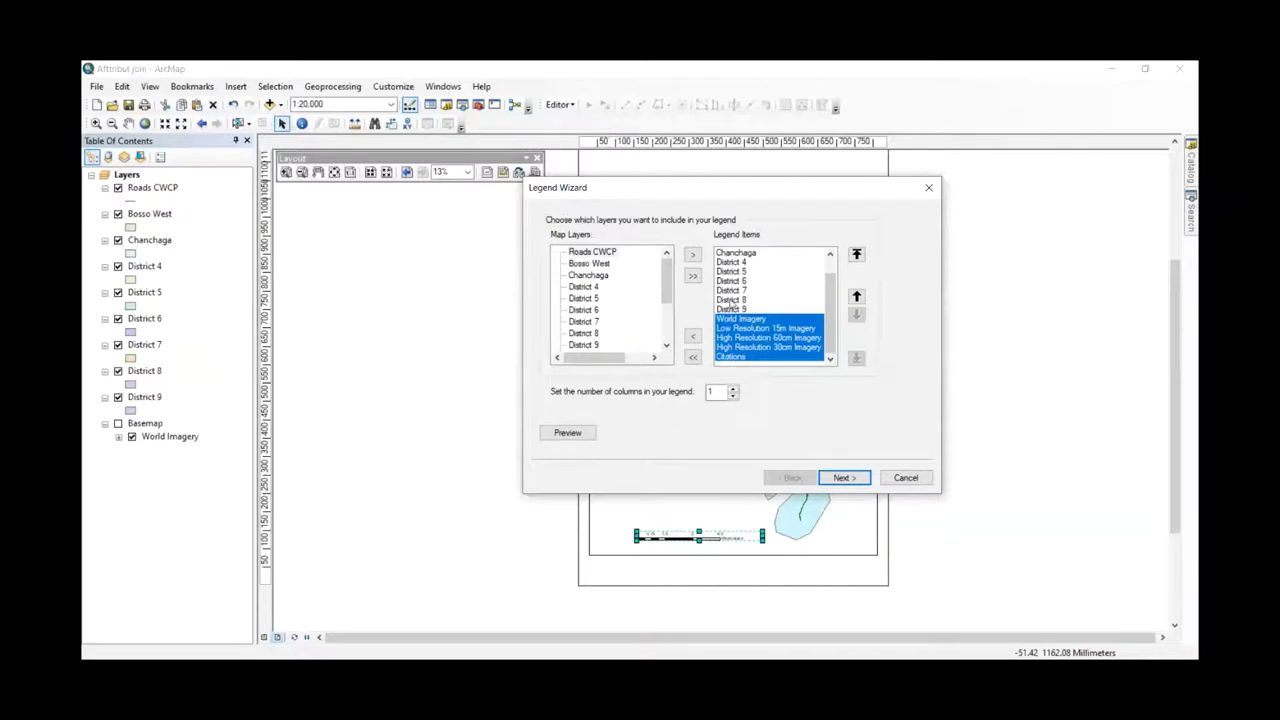
click(693, 338)
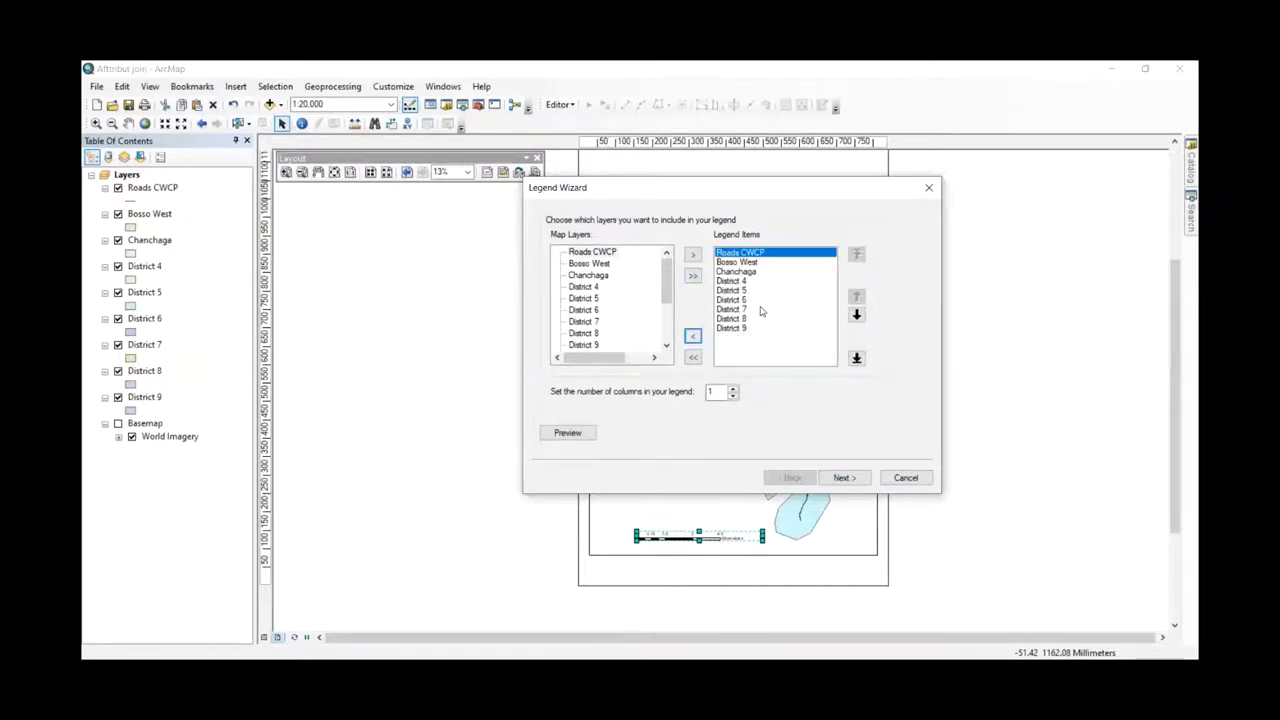
- Finish the Legend Wizard for the roads and district layers, keeping the default title, frame, patch and spacing settings
click(843, 479)
key(Return)
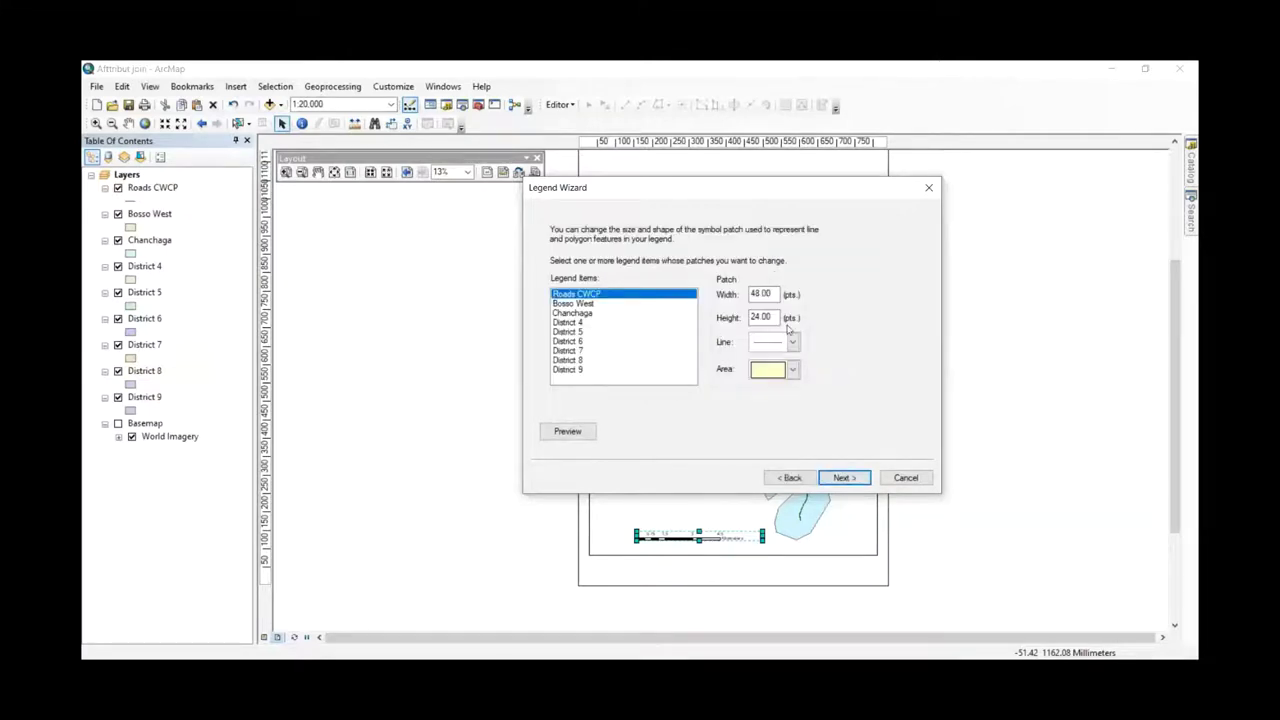
click(849, 481)
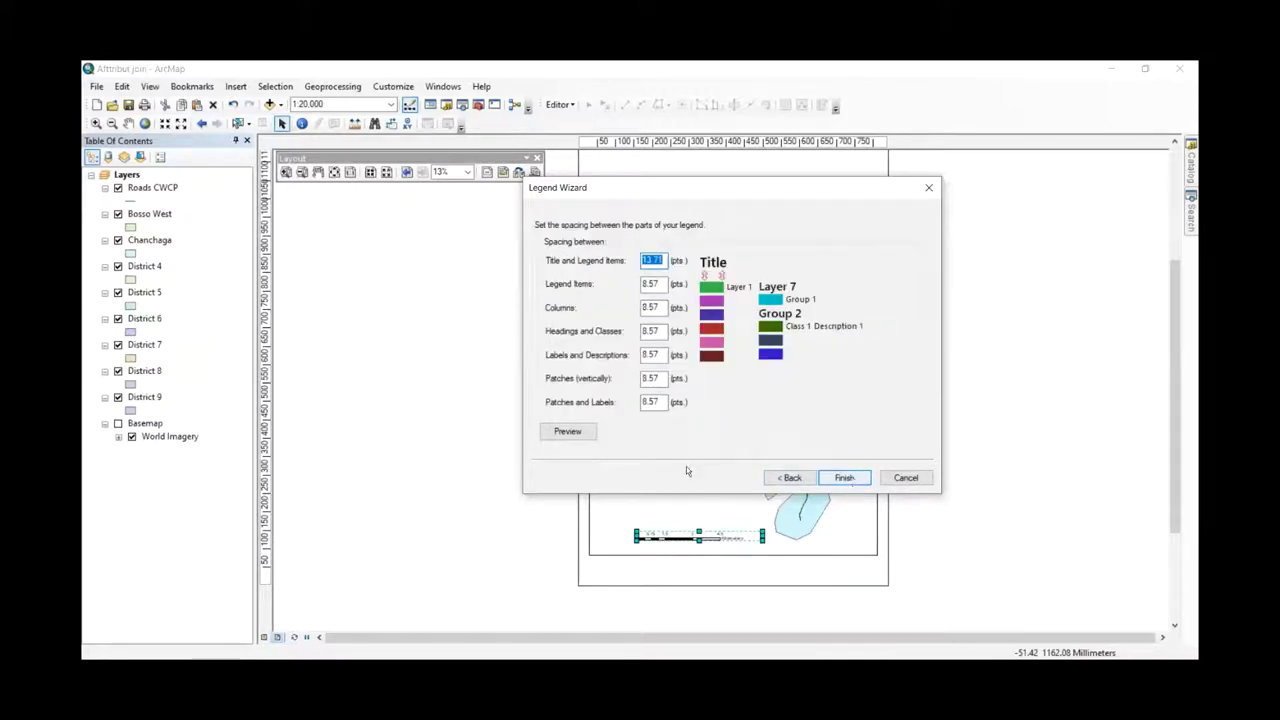
key(Return)
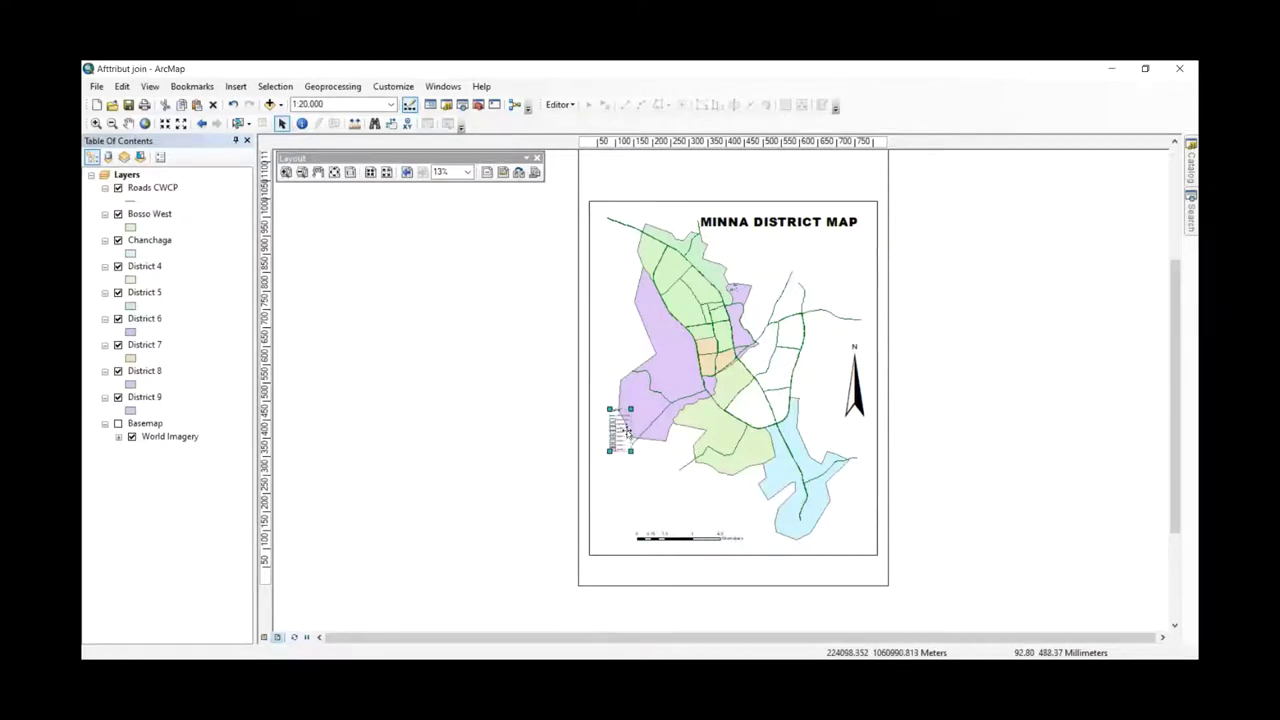
- Enlarge the legend and place it in the lower-left corner of the map frame
click(618, 434)
drag(618, 434, 667, 383)
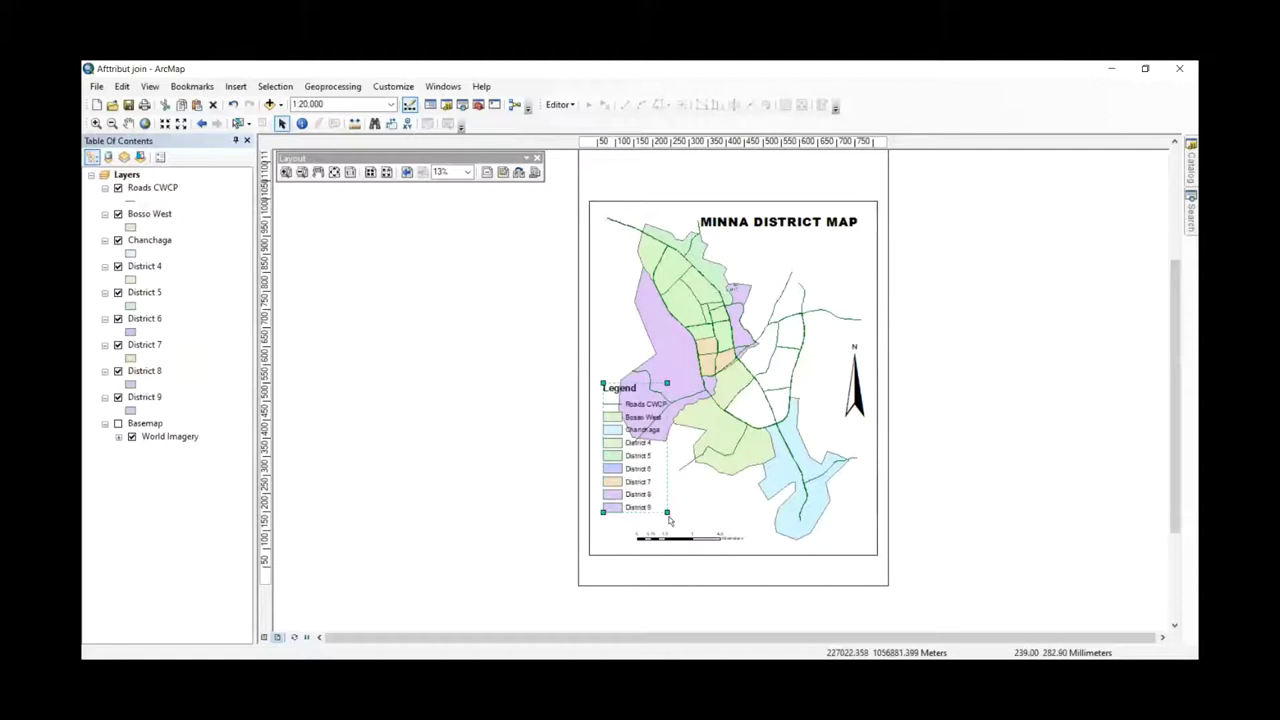
drag(680, 544, 685, 547)
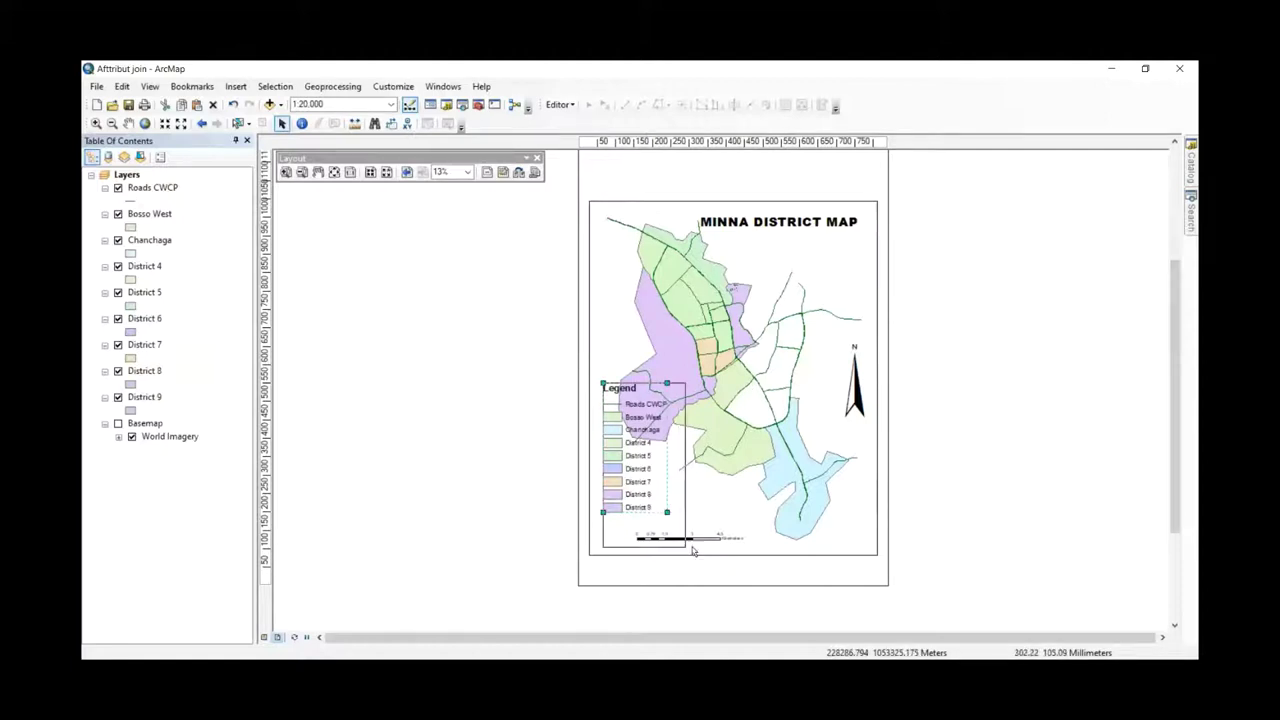
drag(661, 387, 649, 385)
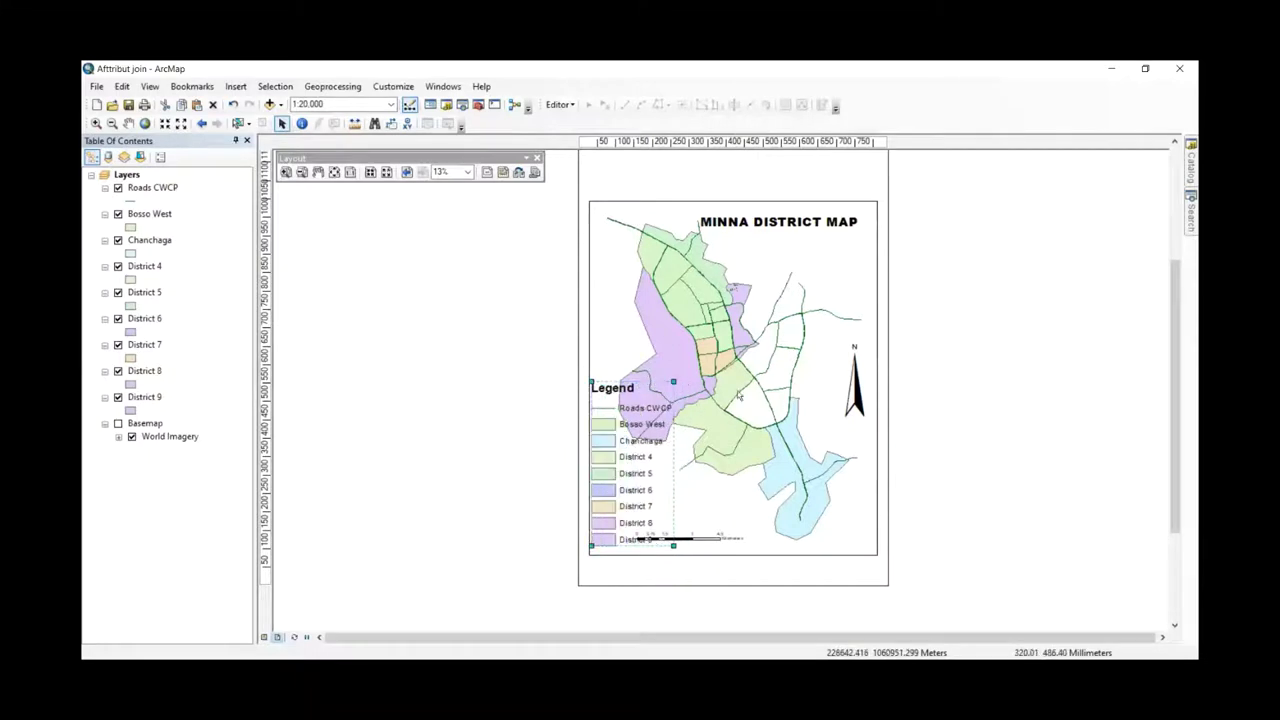
- Extend the data frame to the upper part of the page and shift the map up and right, clear of the legend
click(688, 259)
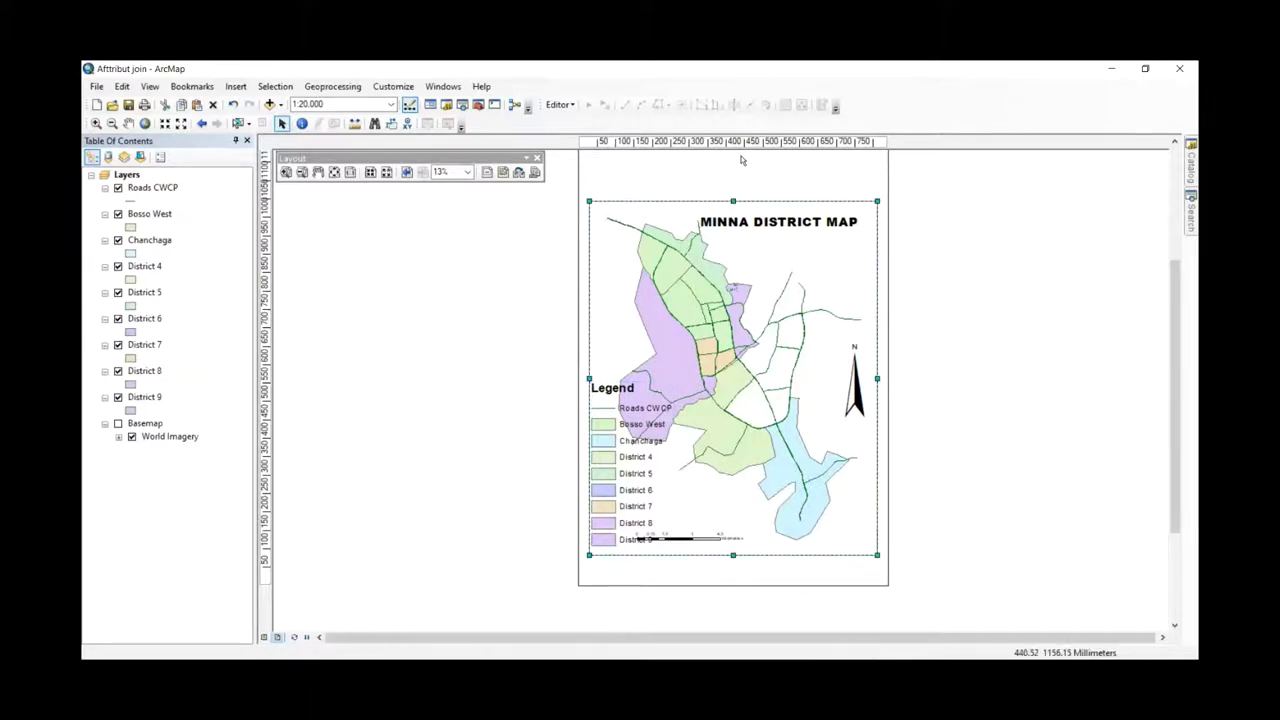
drag(742, 160, 738, 158)
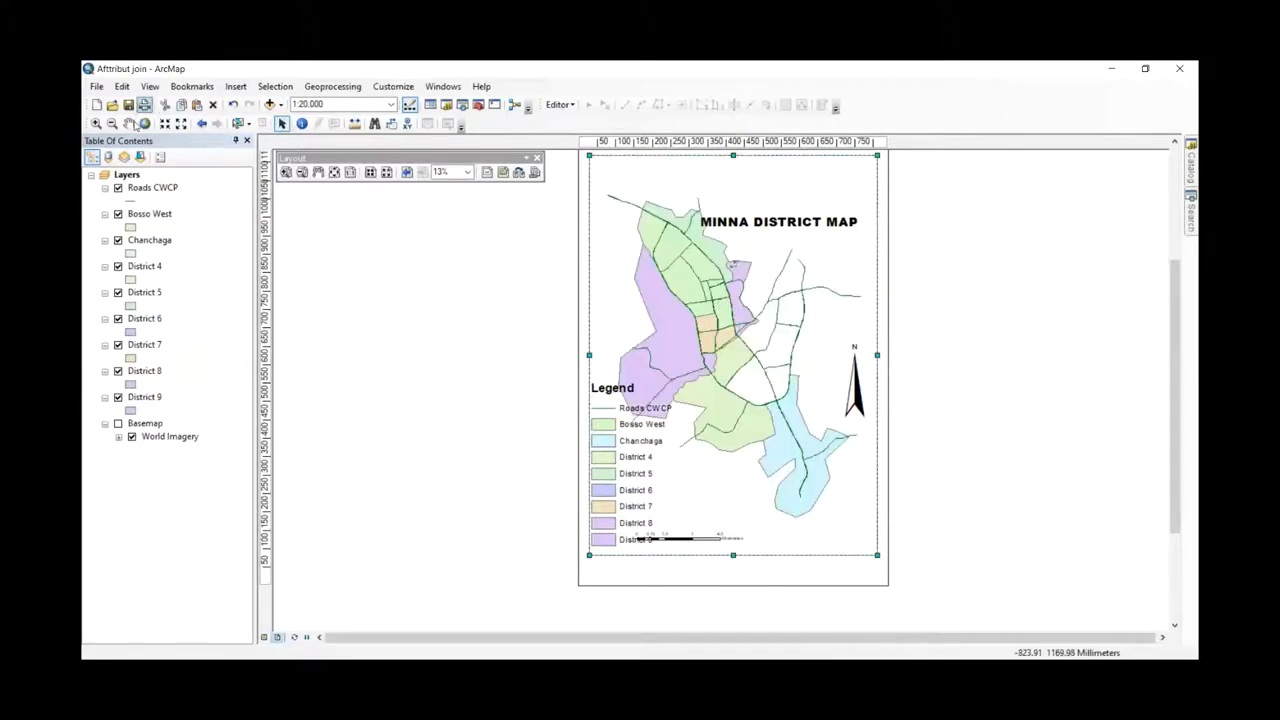
click(128, 123)
drag(691, 308, 758, 276)
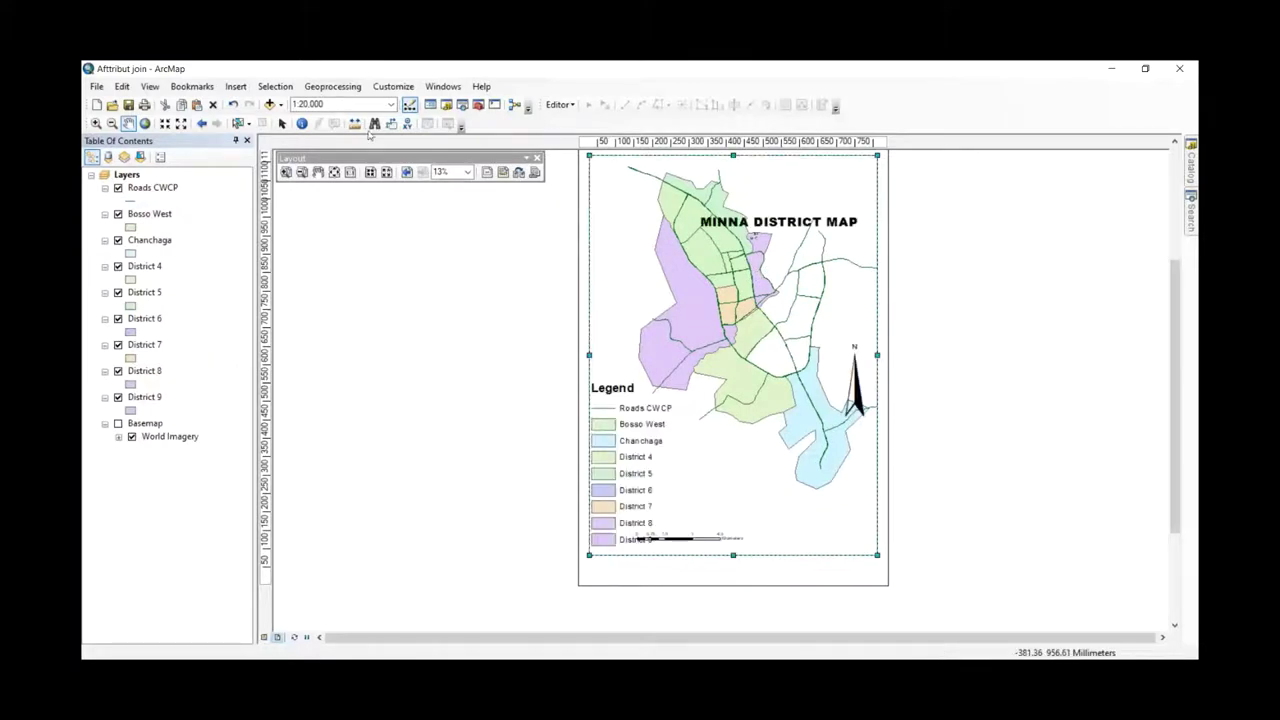
click(282, 123)
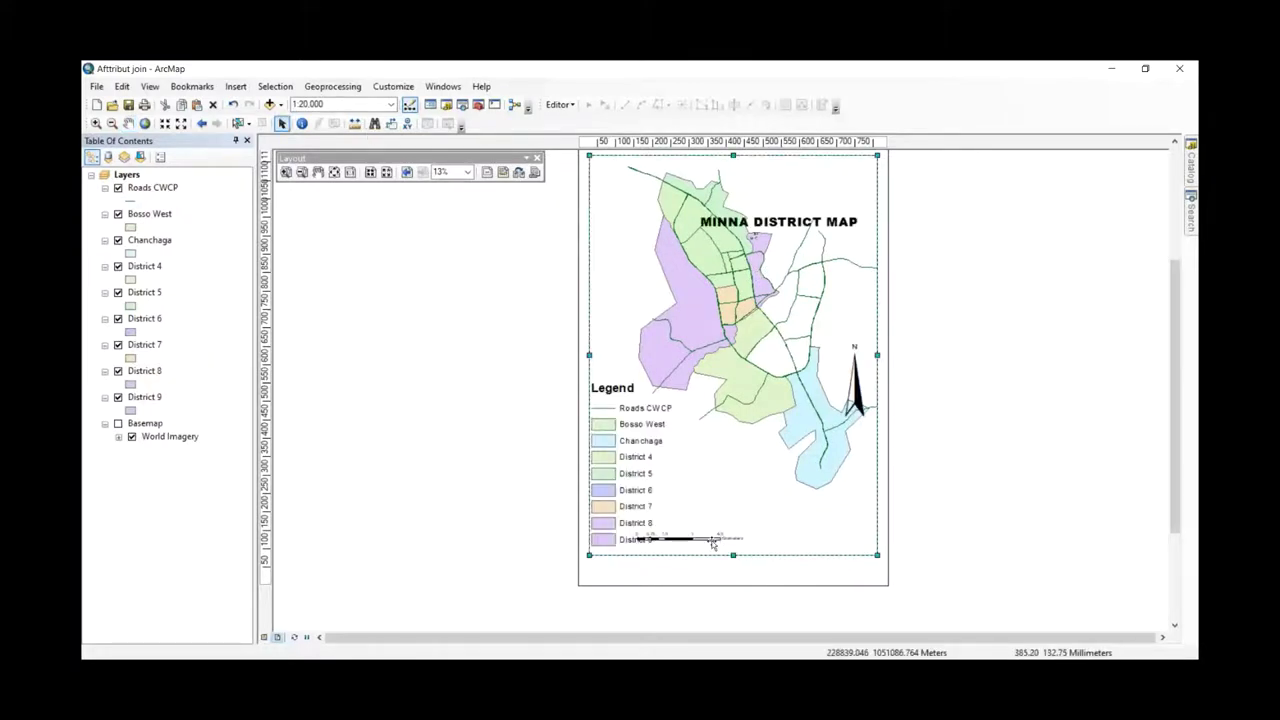
- Move and enlarge the kilometre scale bar beside the legend, and move the map title into the frame's upper-right corner
drag(713, 543, 843, 532)
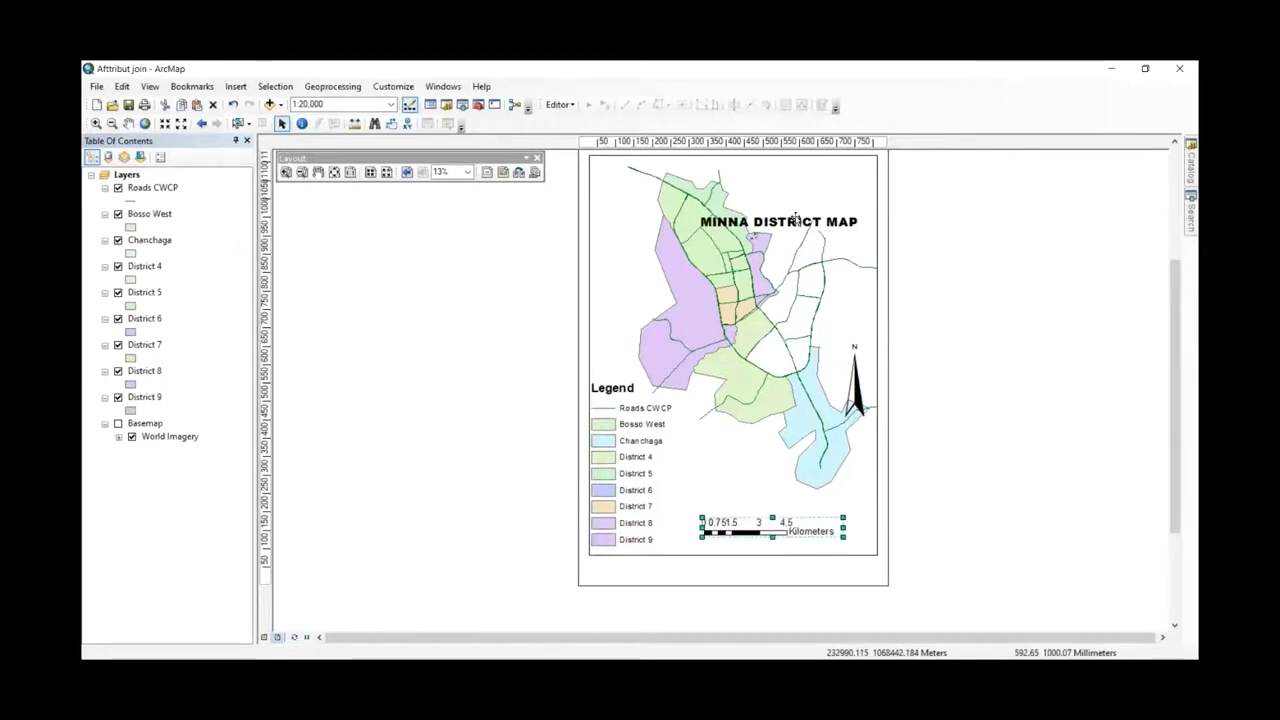
drag(796, 218, 818, 164)
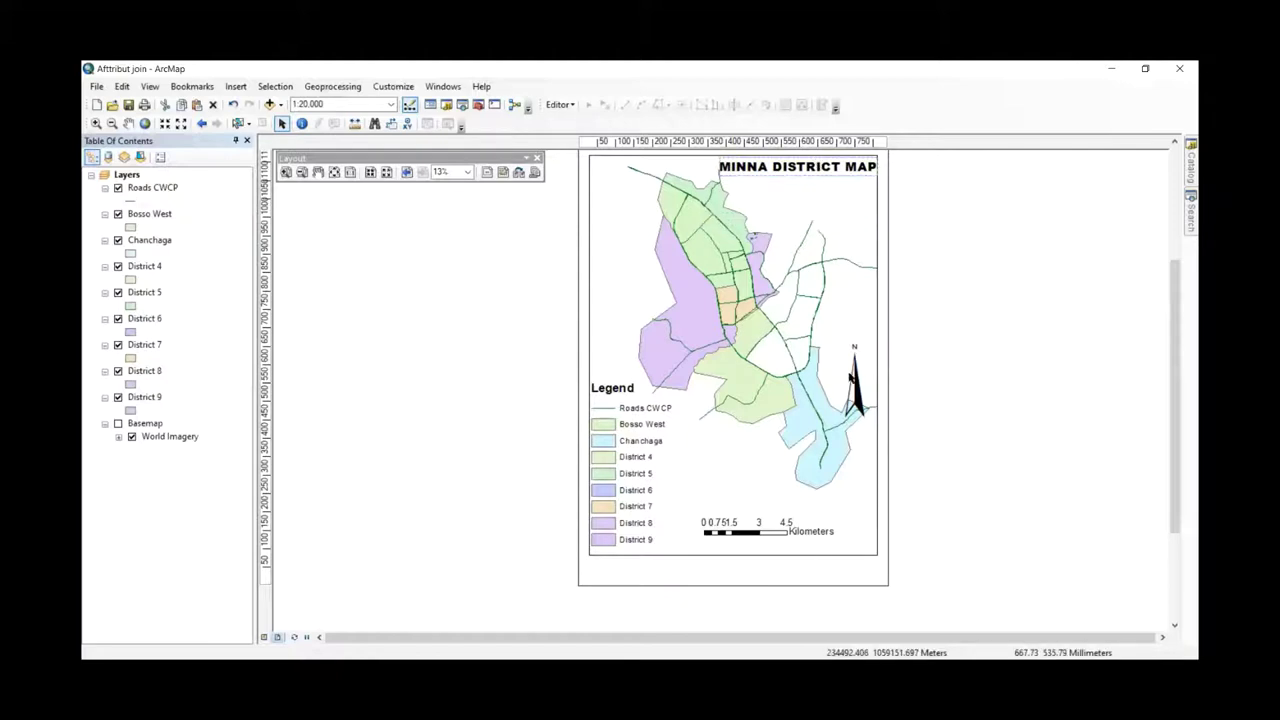
- Place the north arrow just below the title and shift the legend slightly inward from the frame's left edge
drag(850, 377, 850, 235)
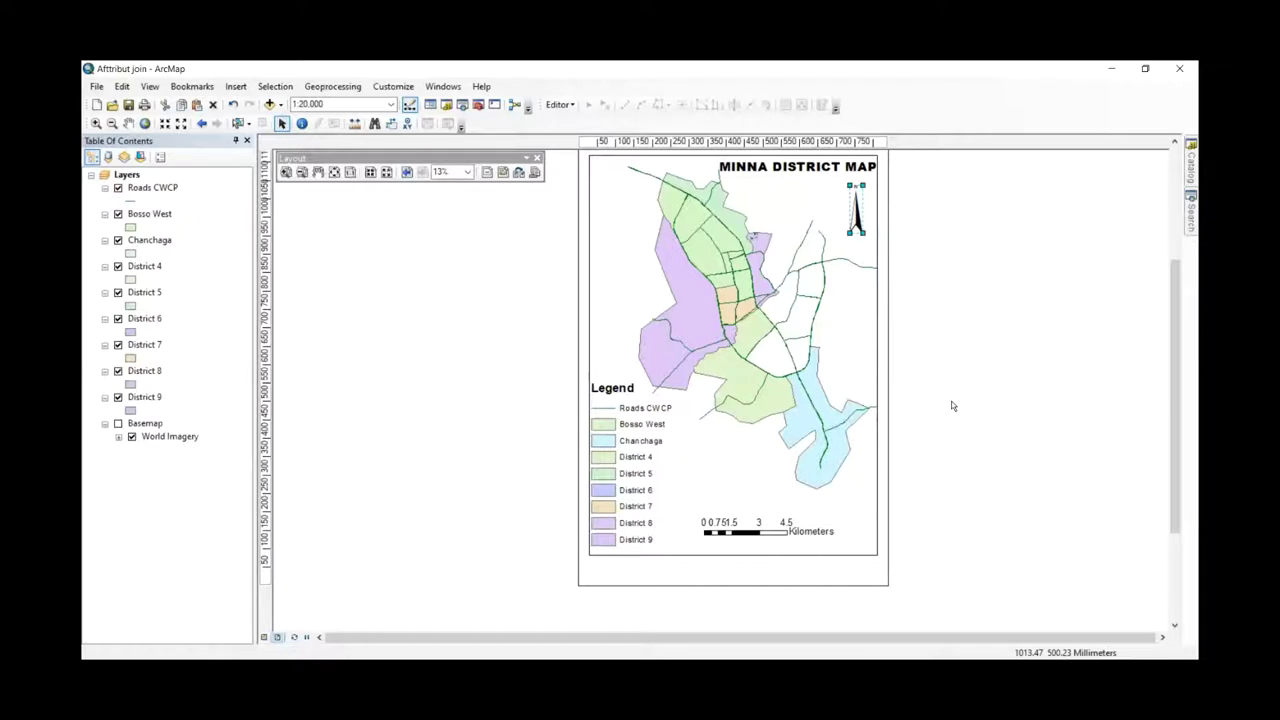
click(635, 494)
drag(640, 450, 659, 457)
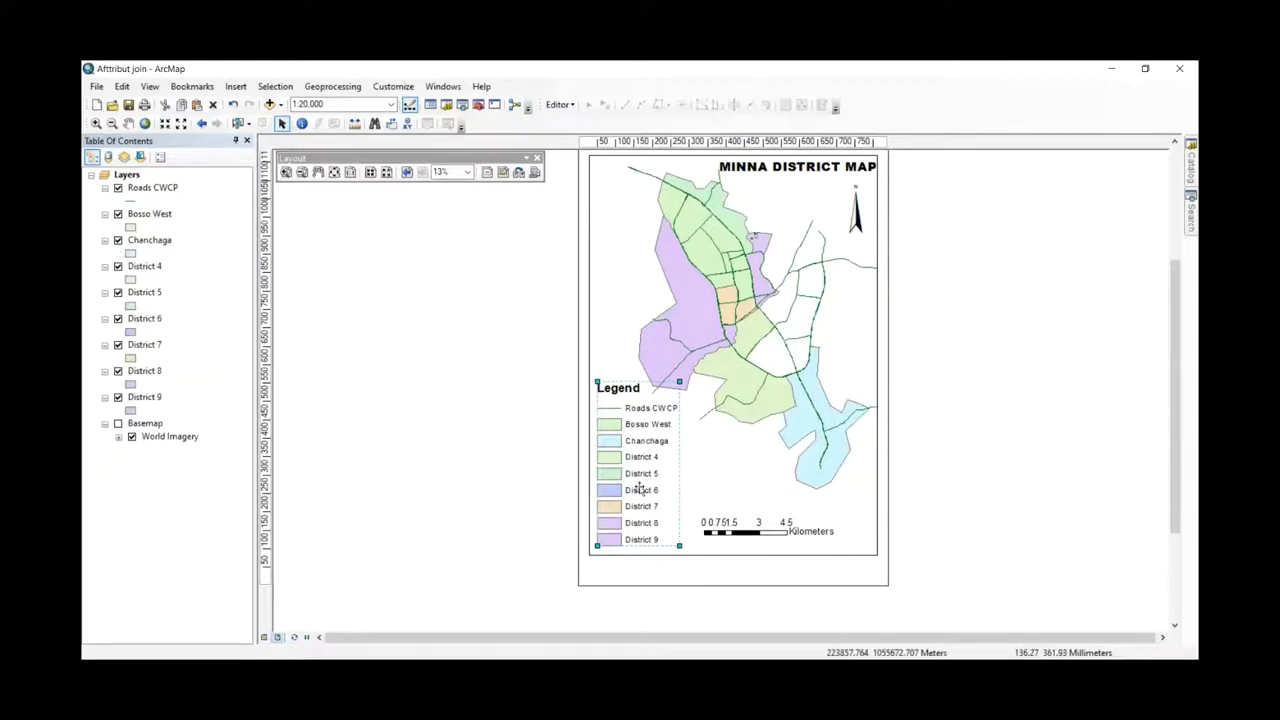
- Change the Roads CWCP line symbol to Expressway with a width of 4
click(155, 188)
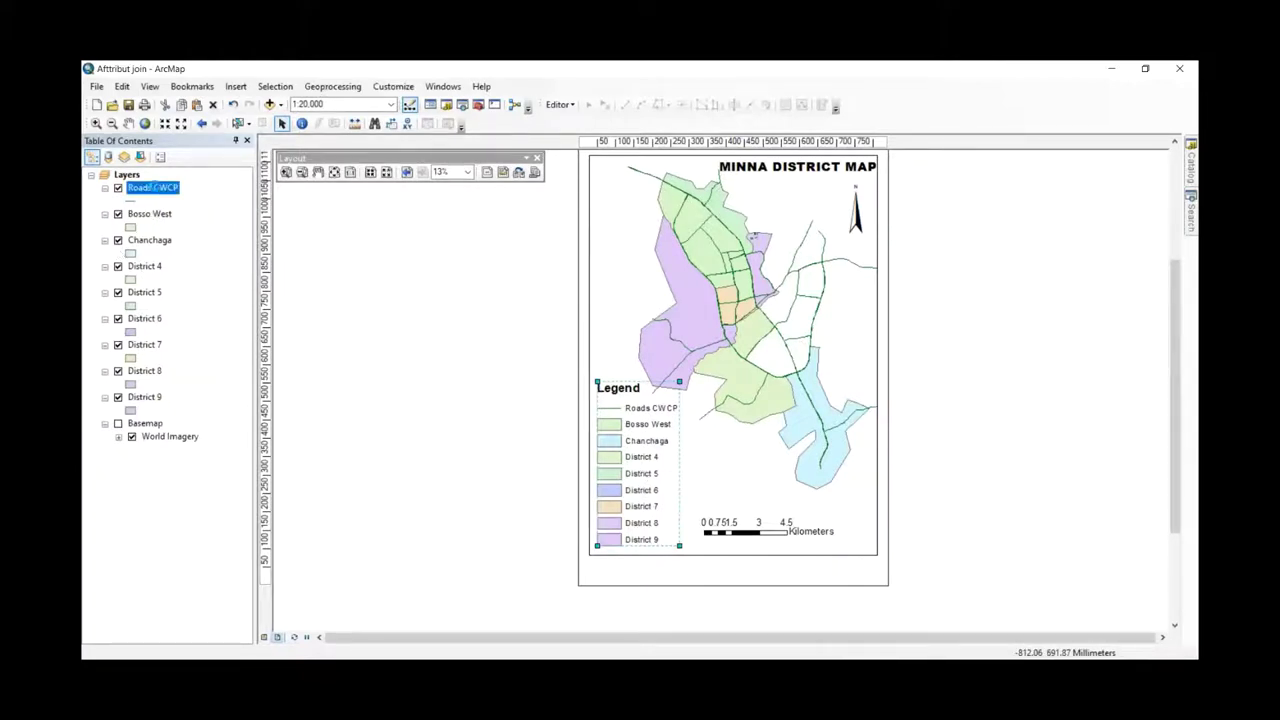
double_click(155, 188)
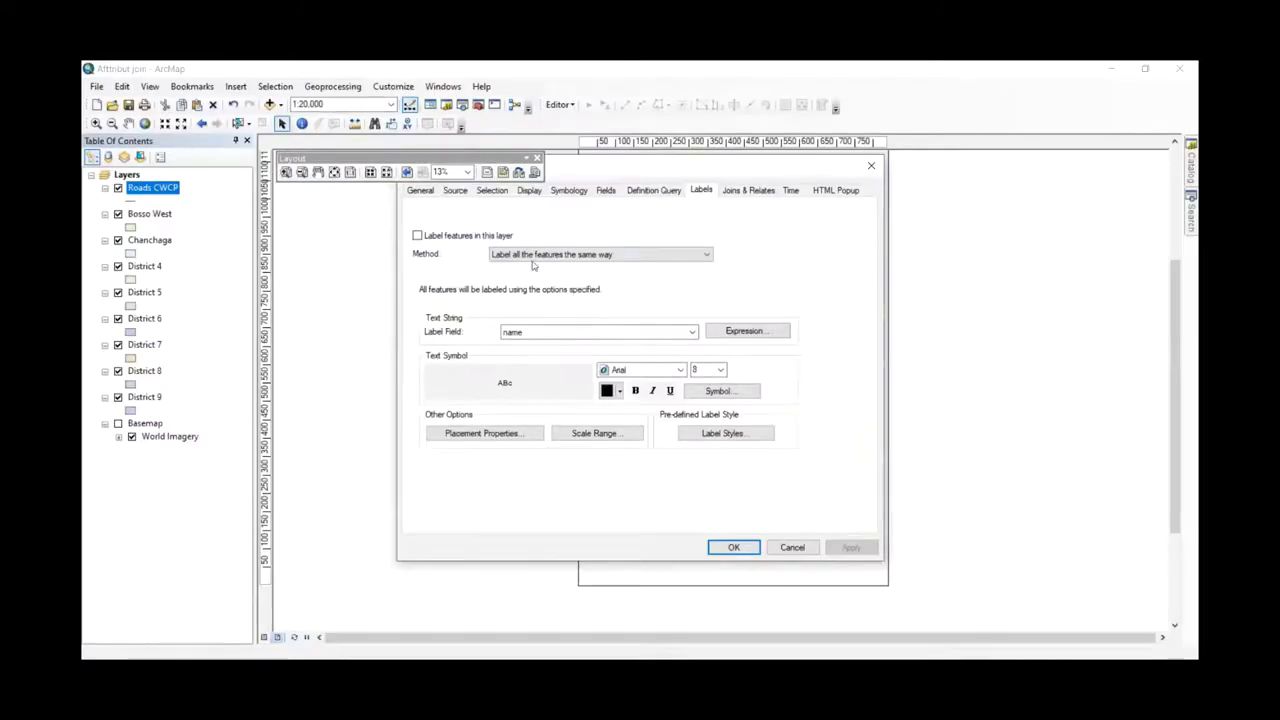
click(572, 192)
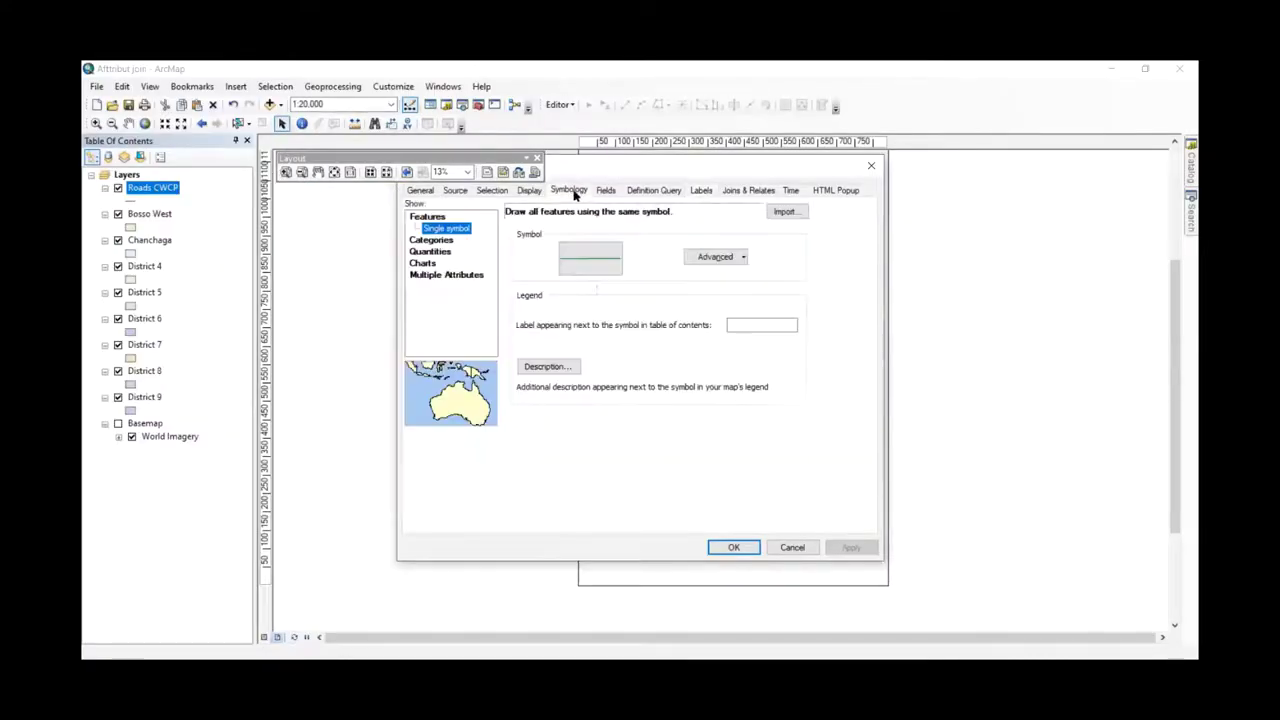
click(600, 267)
click(521, 248)
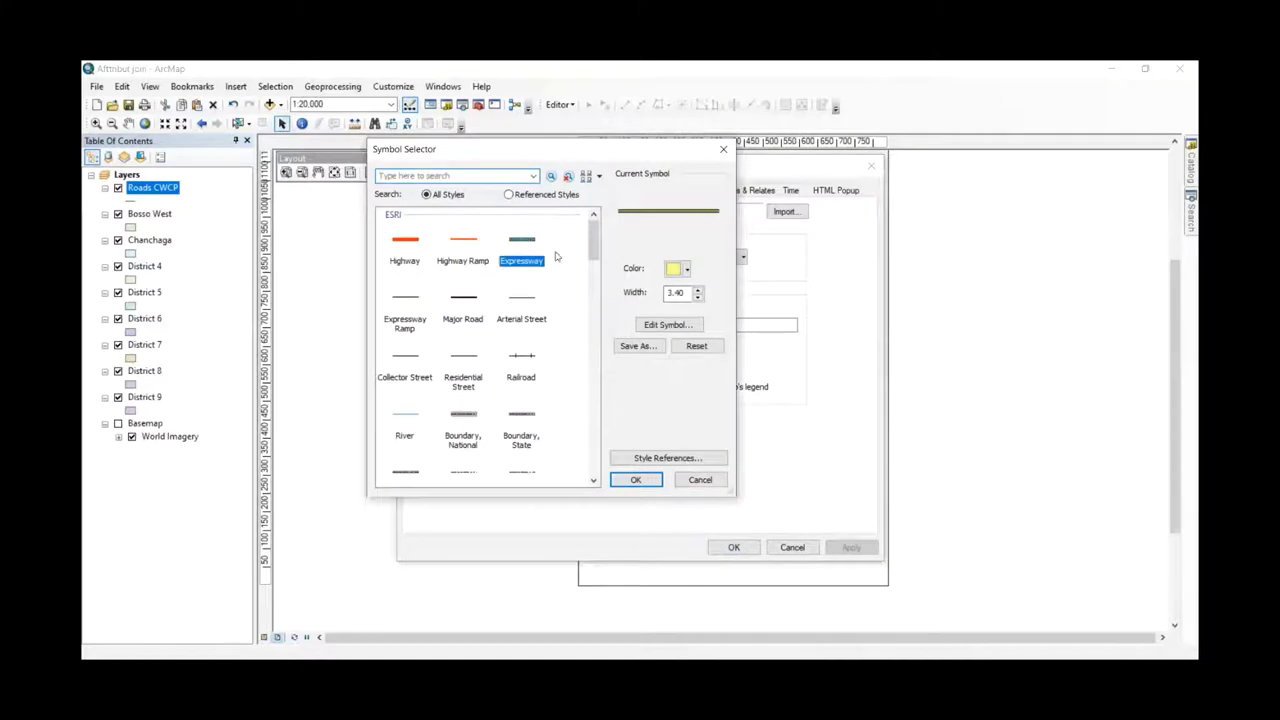
click(699, 293)
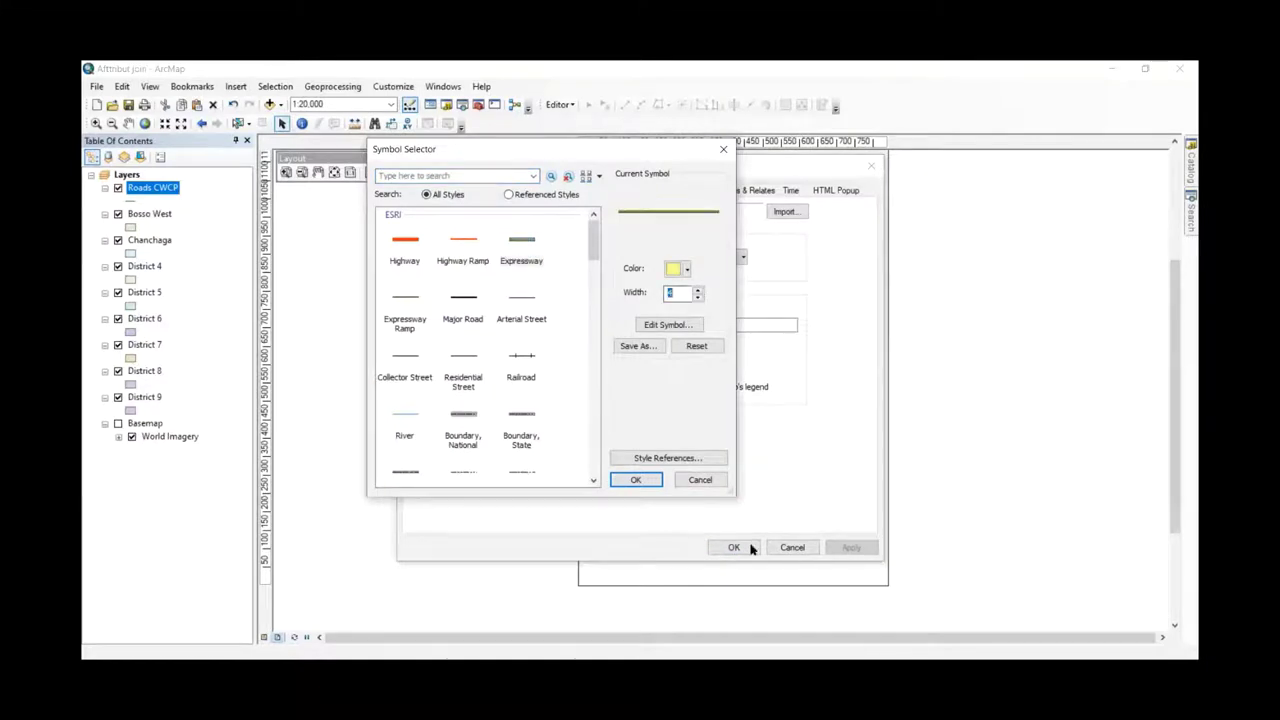
click(636, 480)
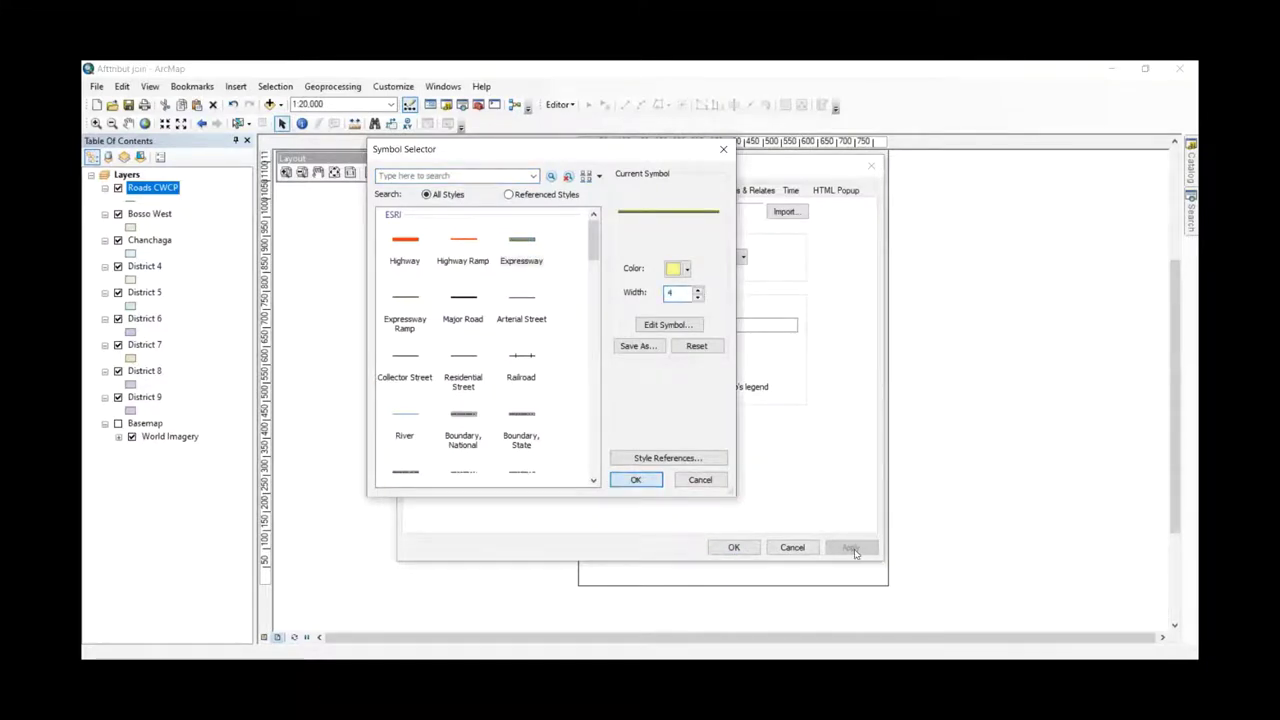
click(734, 548)
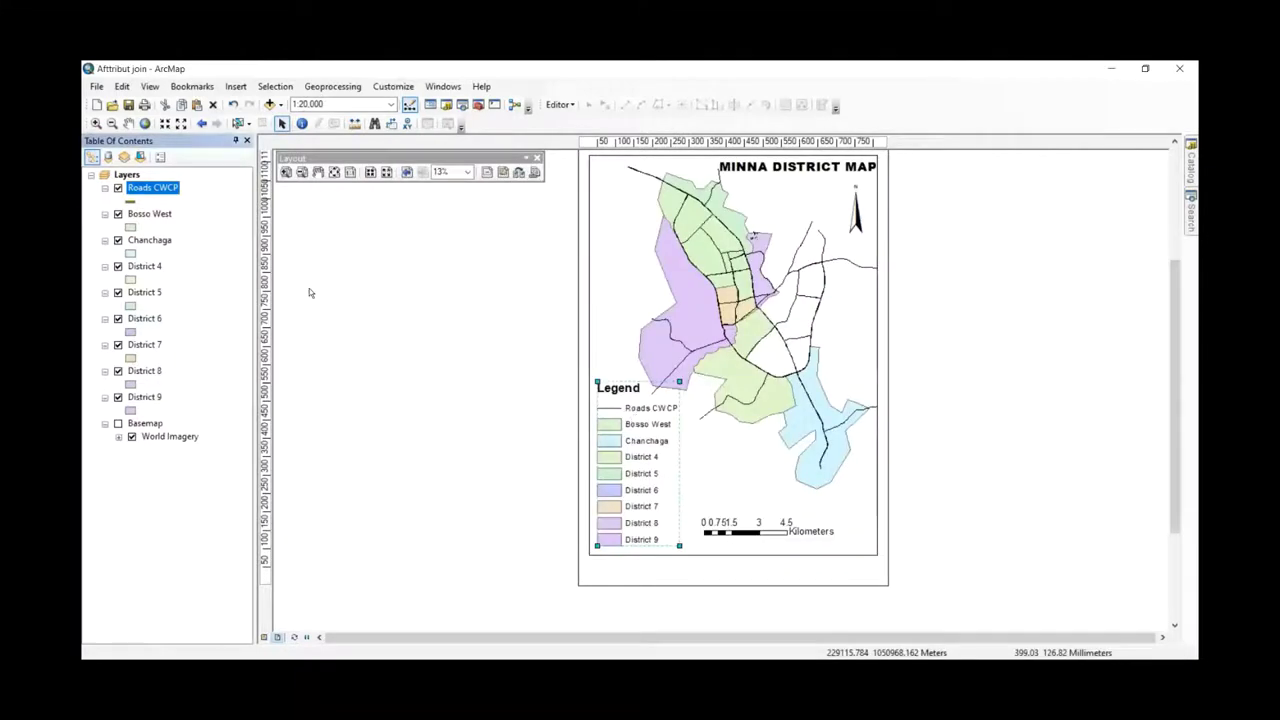
- Open the legend's properties and examine its item font options and layout gap settings
click(642, 398)
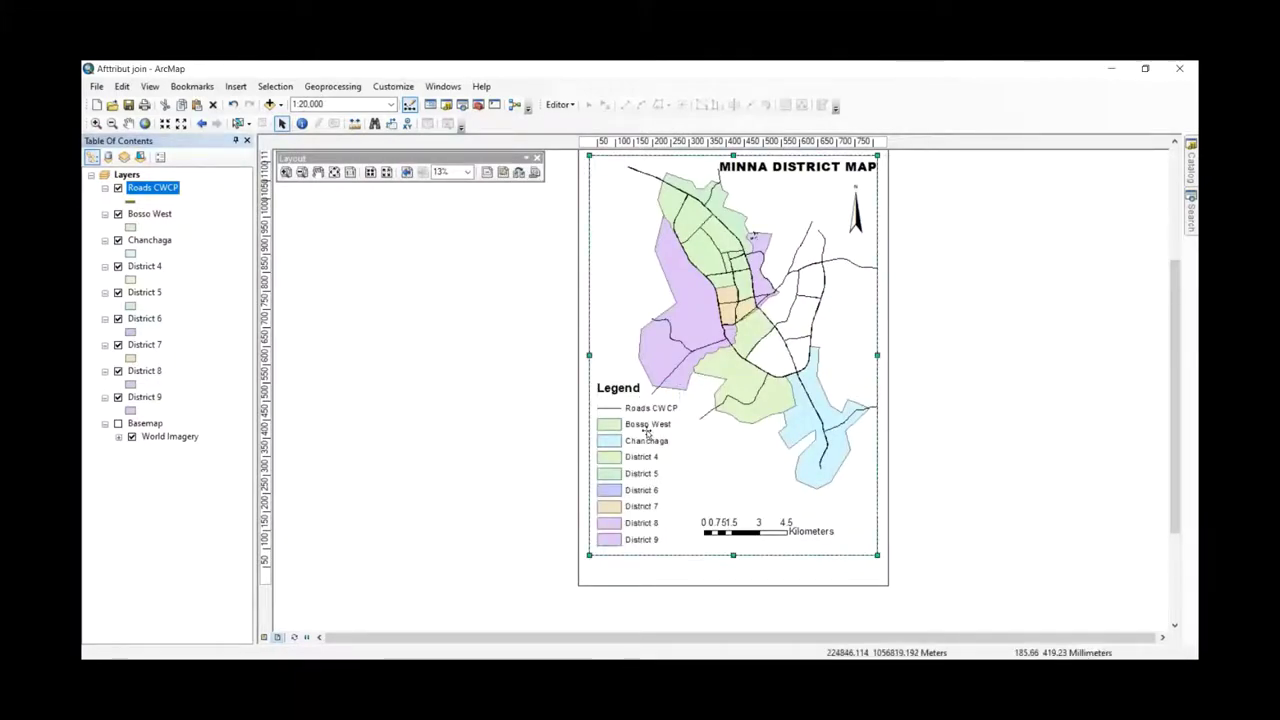
click(645, 438)
right_click(645, 438)
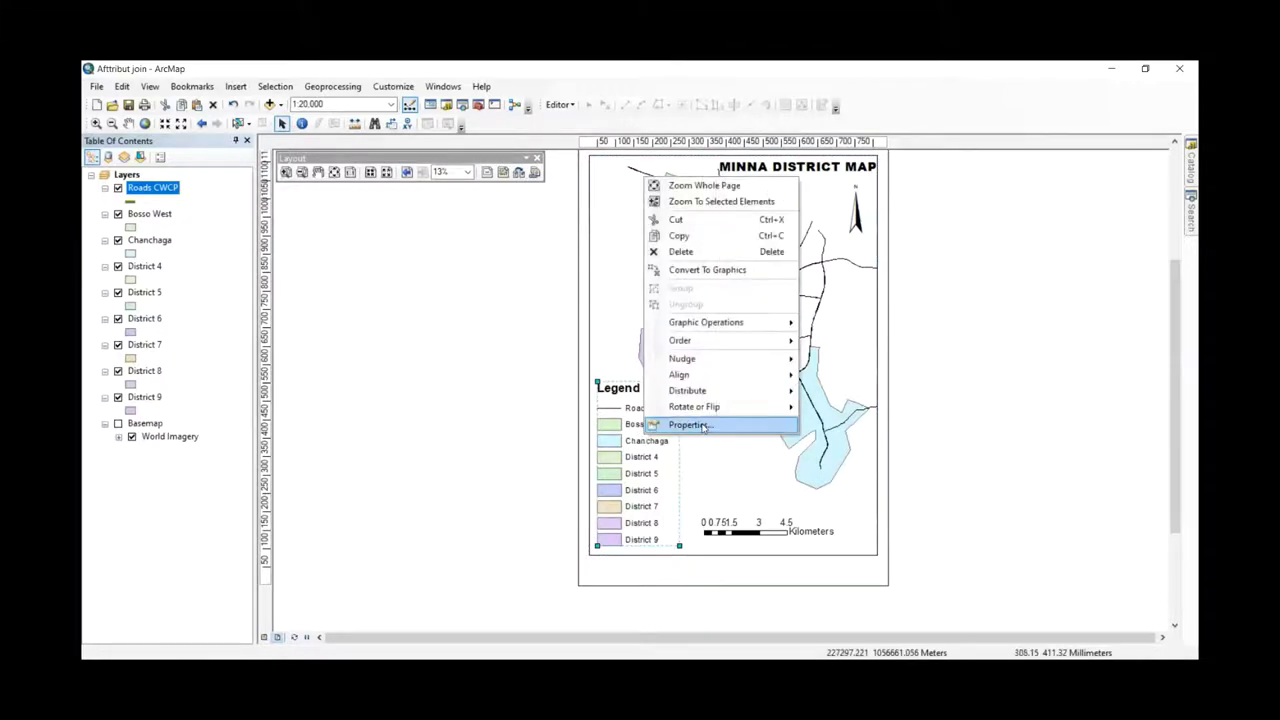
click(703, 426)
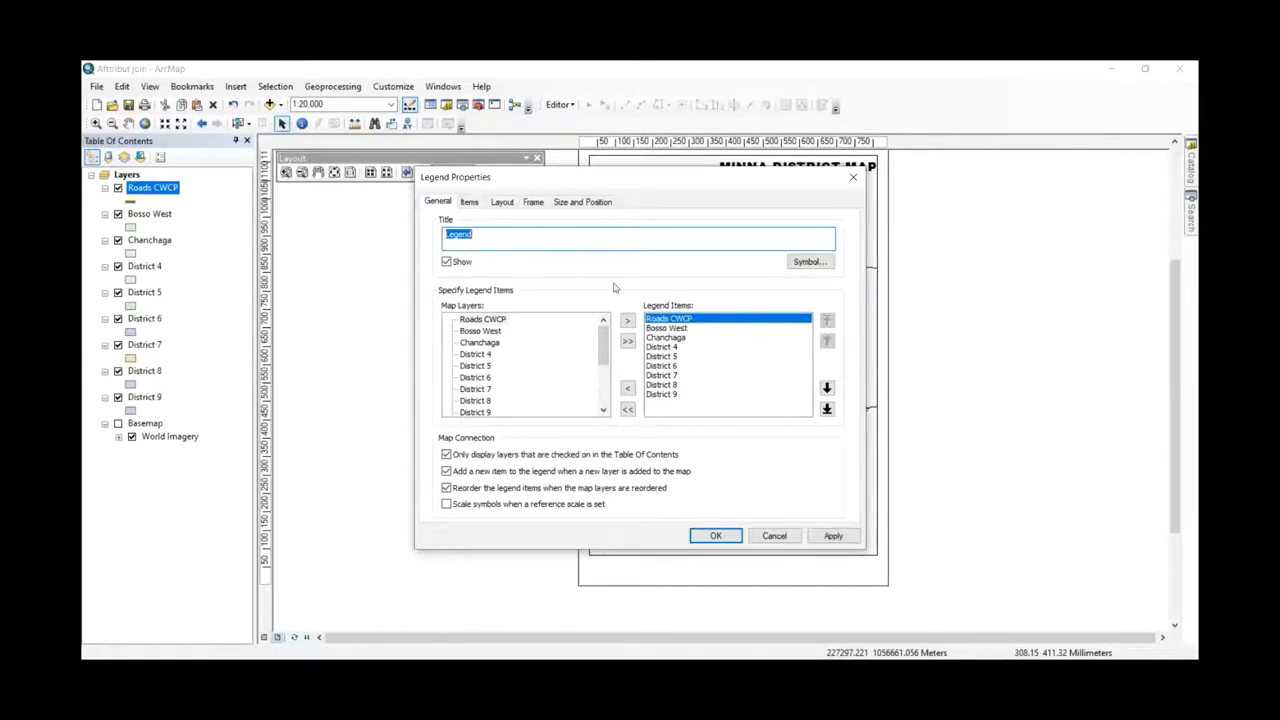
click(470, 203)
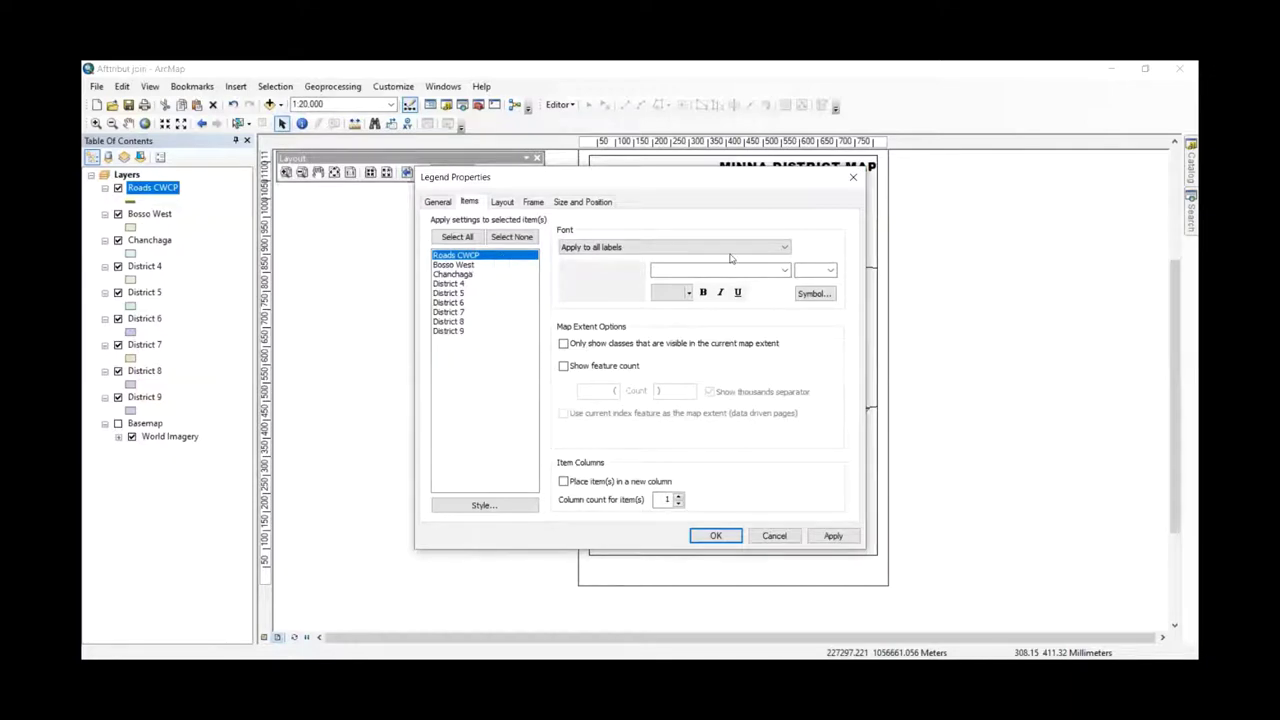
click(785, 271)
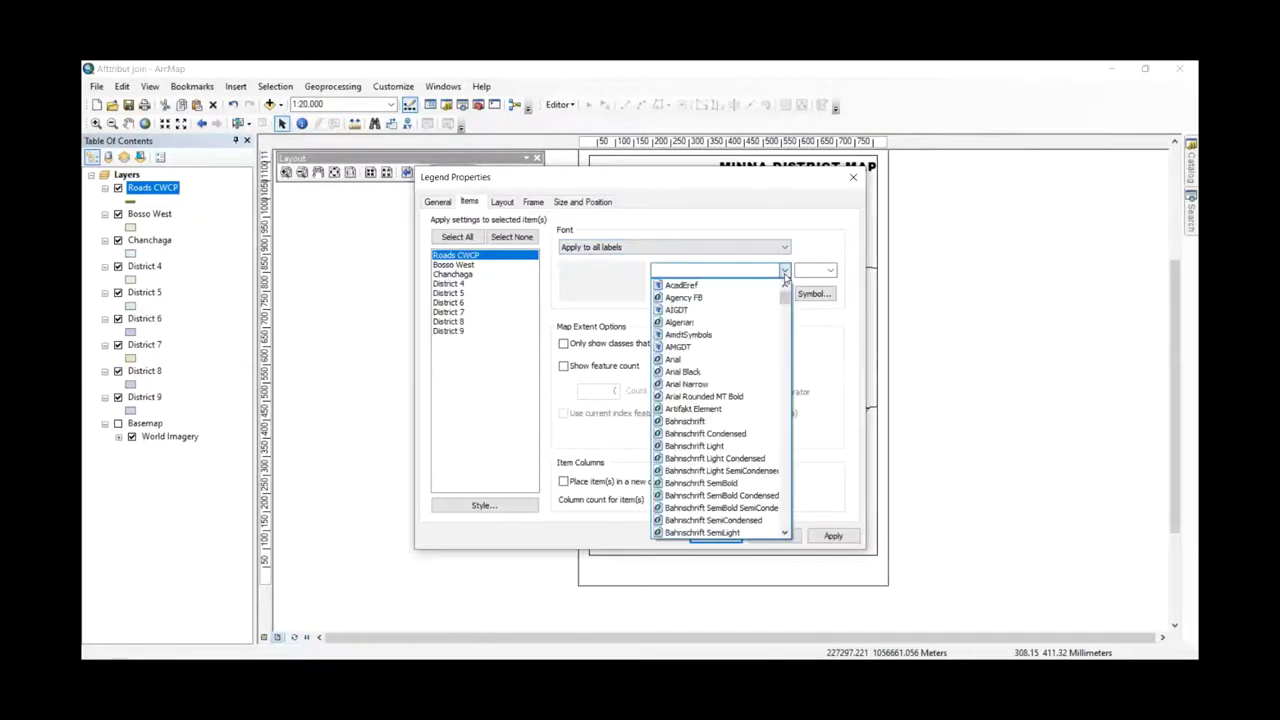
click(785, 272)
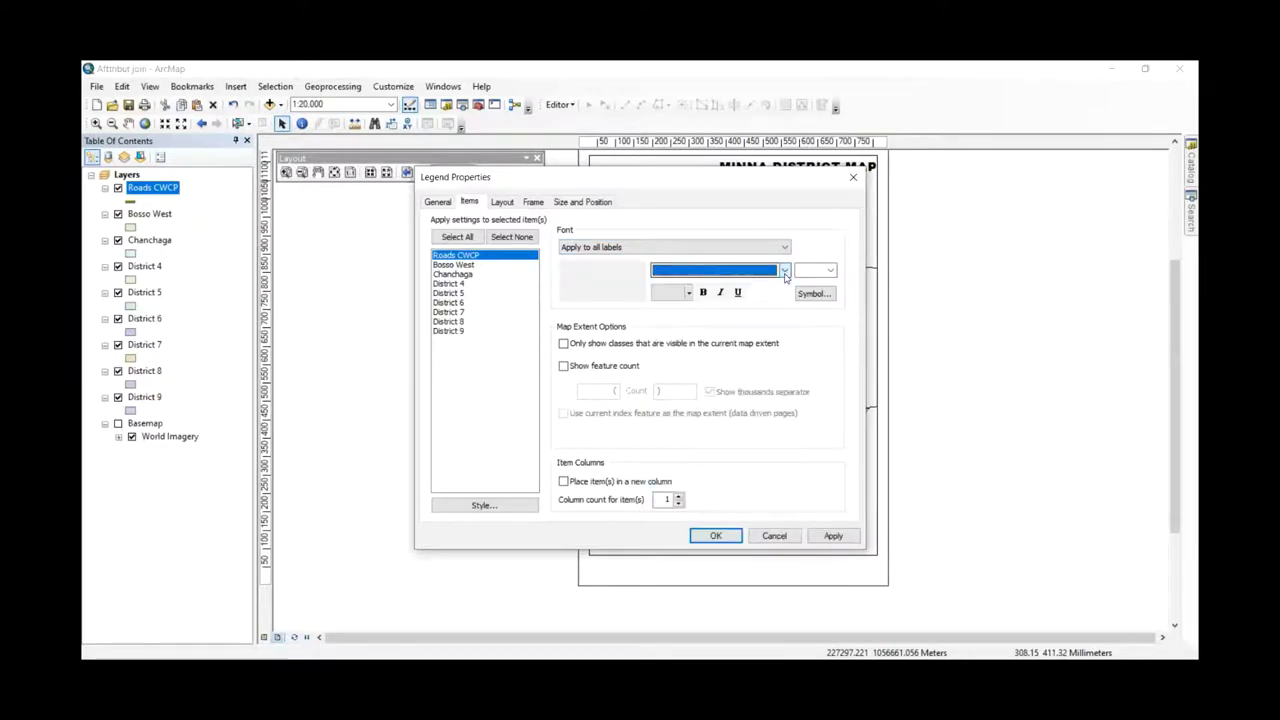
click(505, 203)
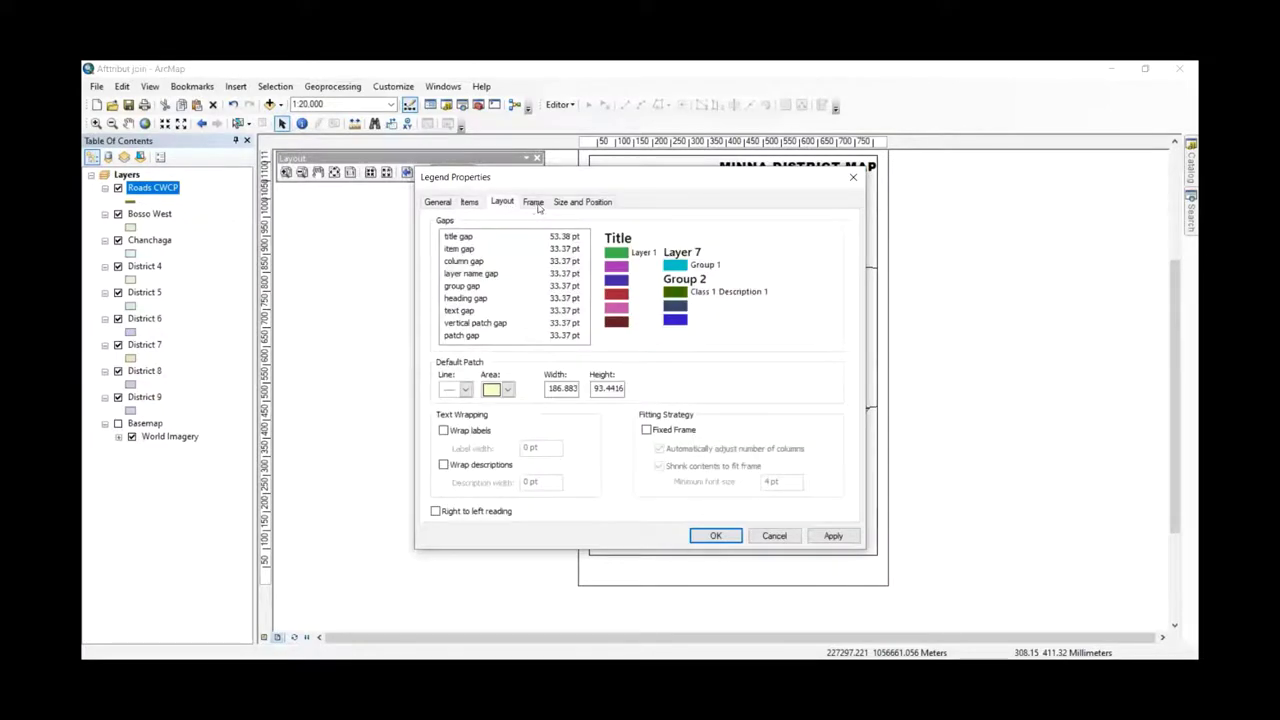
- Add a thin black border around the legend and apply the change
click(538, 204)
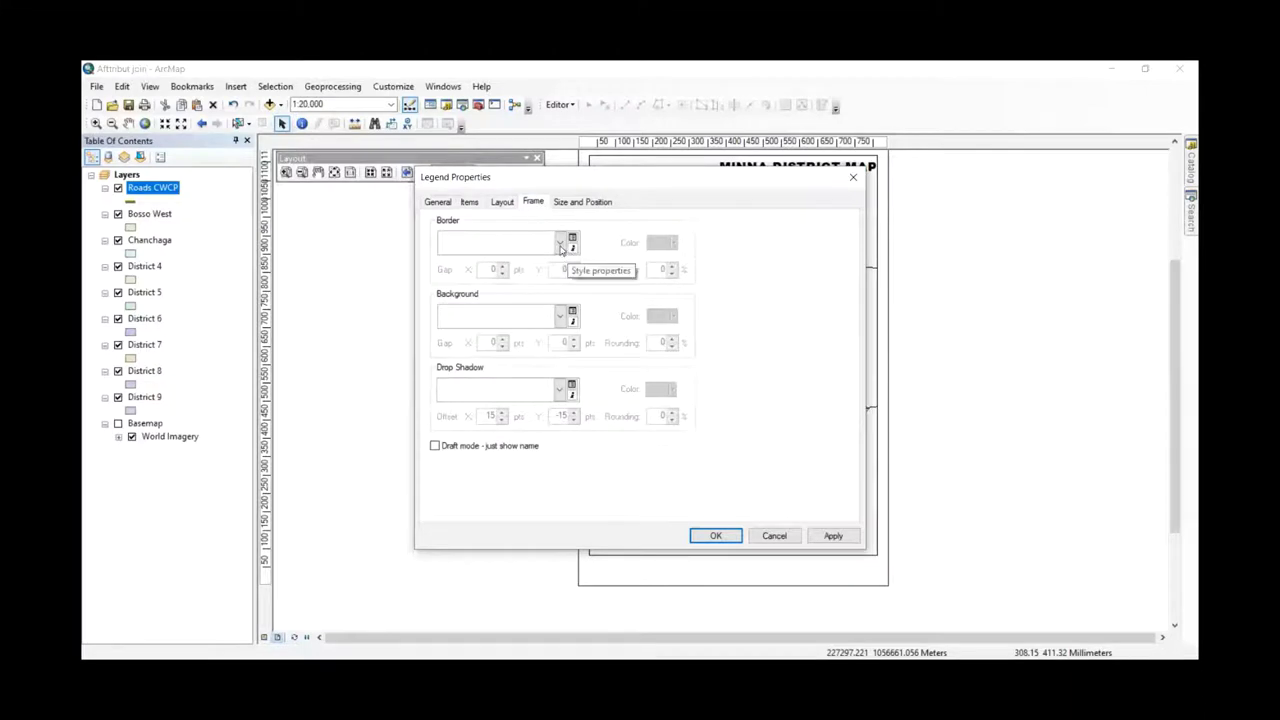
click(560, 242)
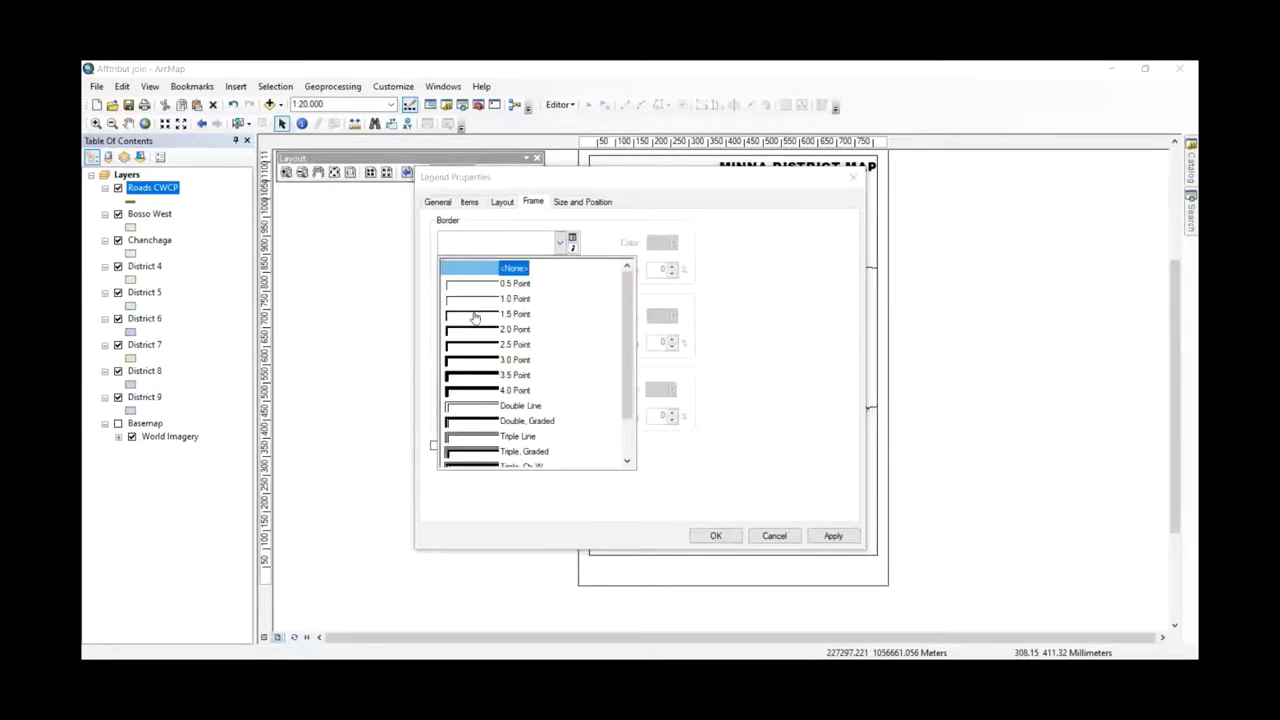
click(475, 302)
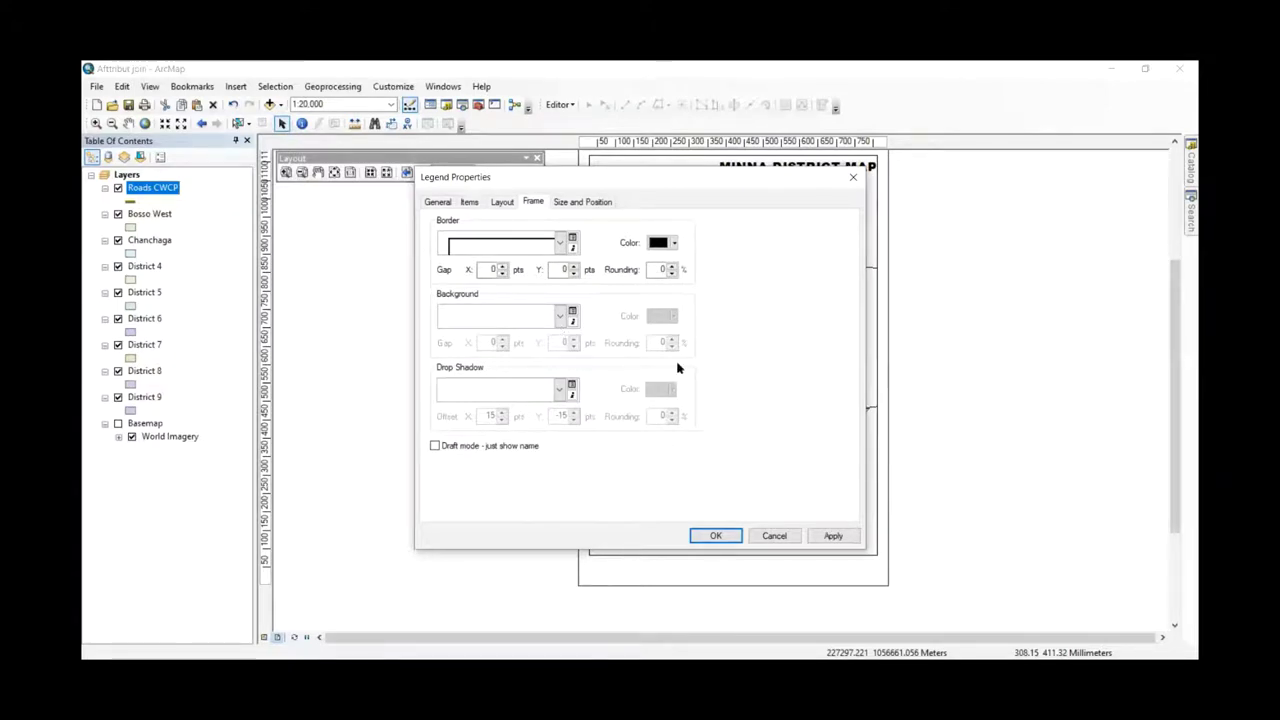
click(833, 537)
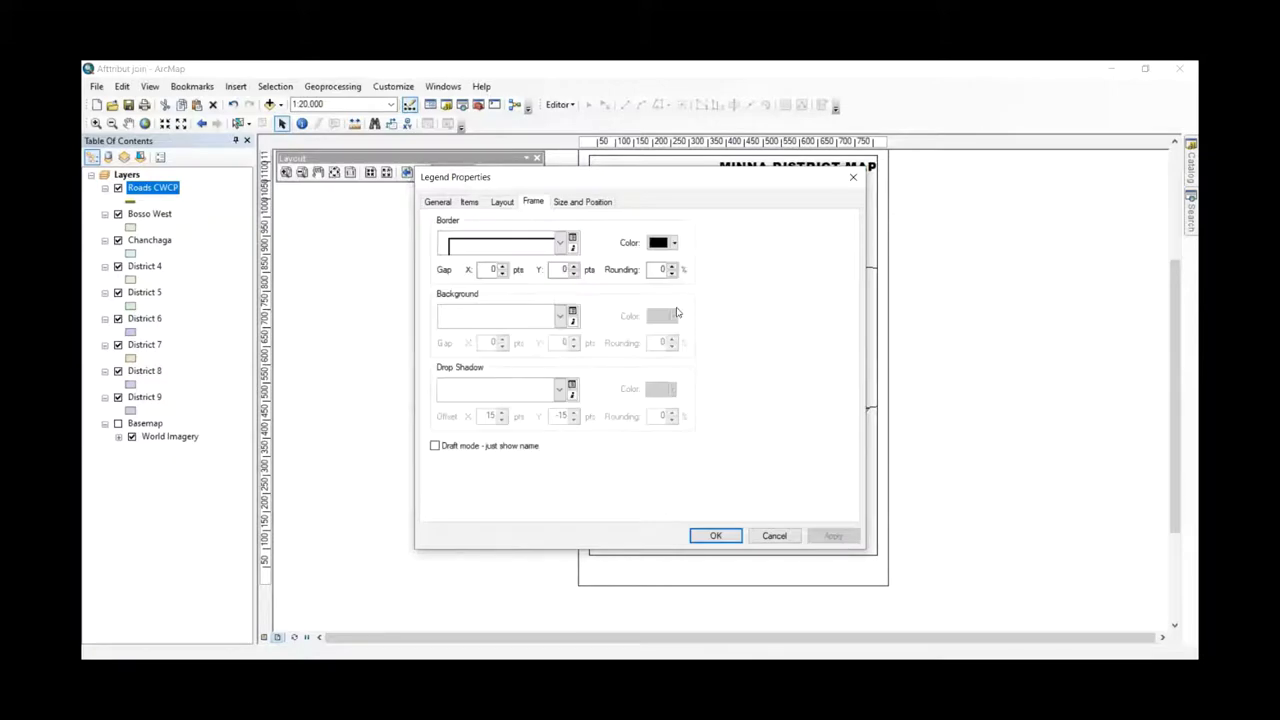
drag(663, 181, 330, 223)
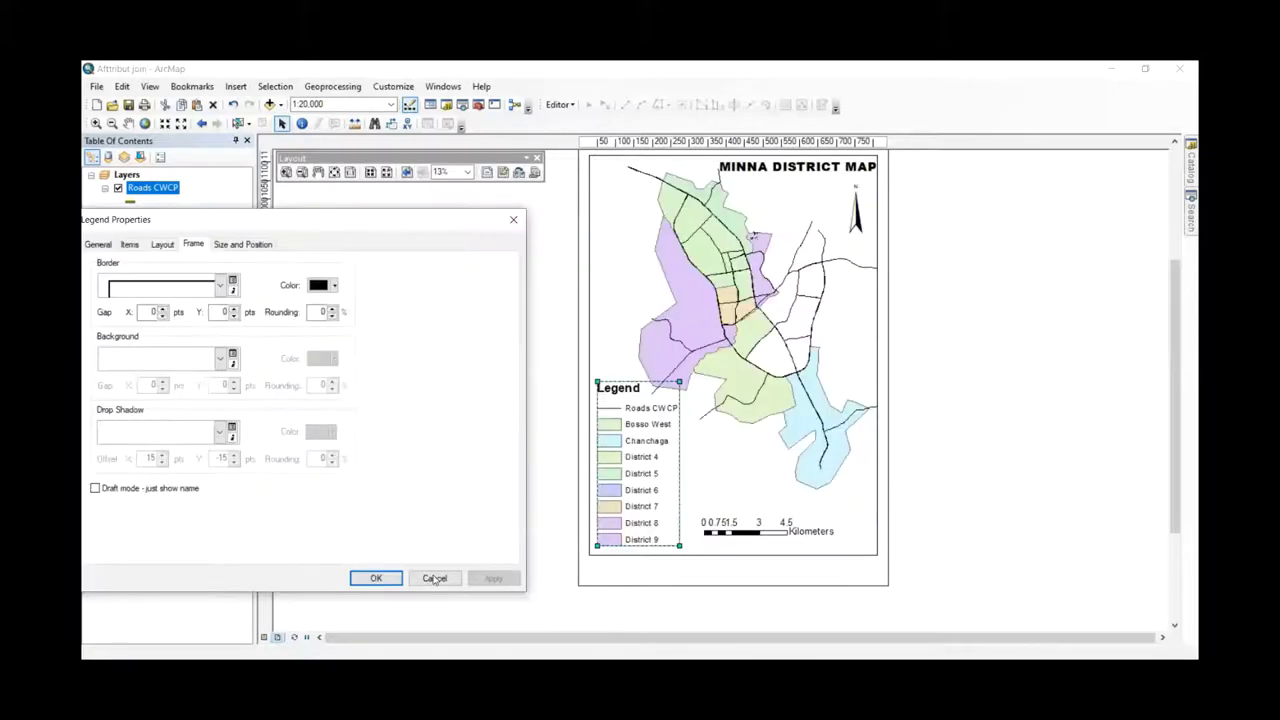
click(378, 578)
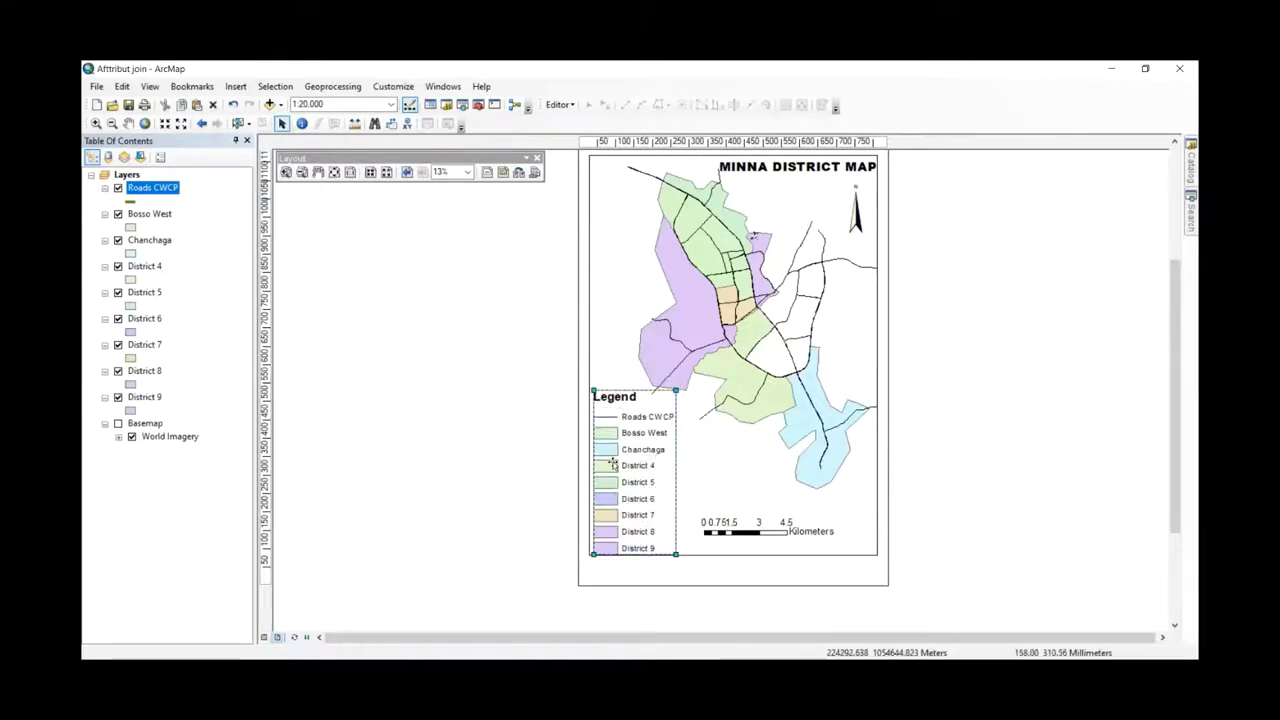
- Open the legend's properties, give the legend frame a Sepia background and apply the change
click(741, 393)
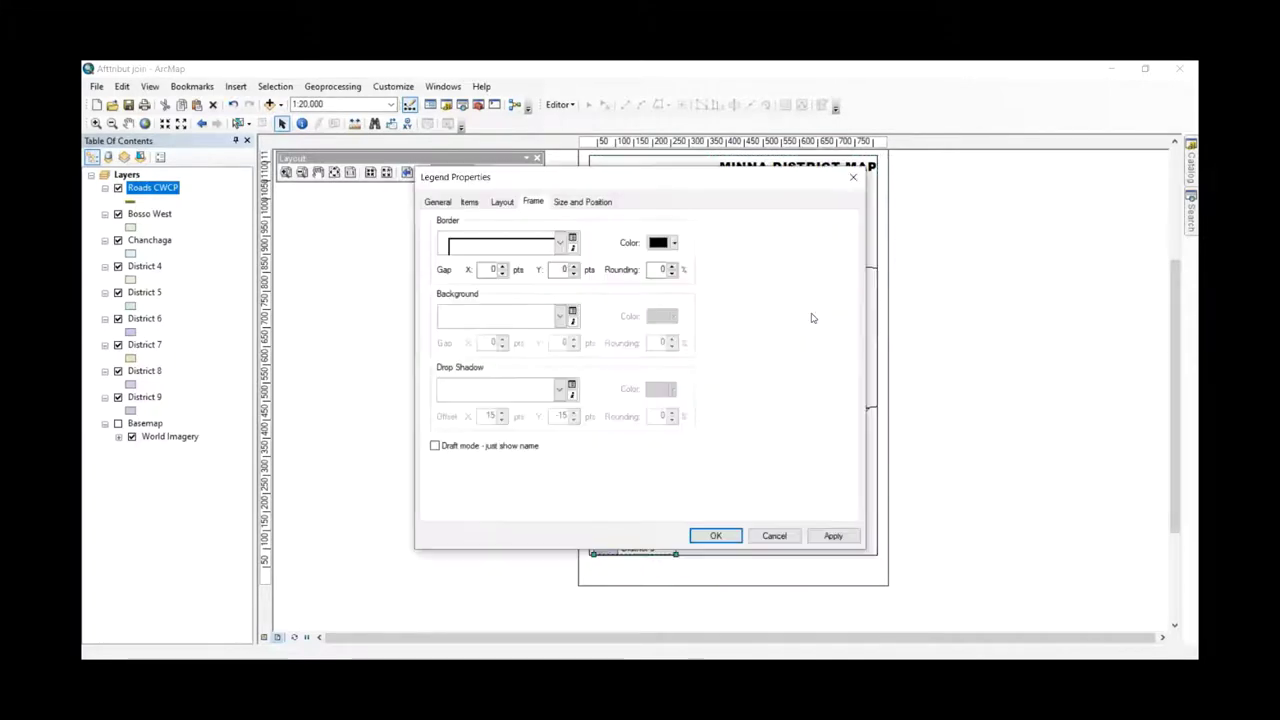
click(559, 318)
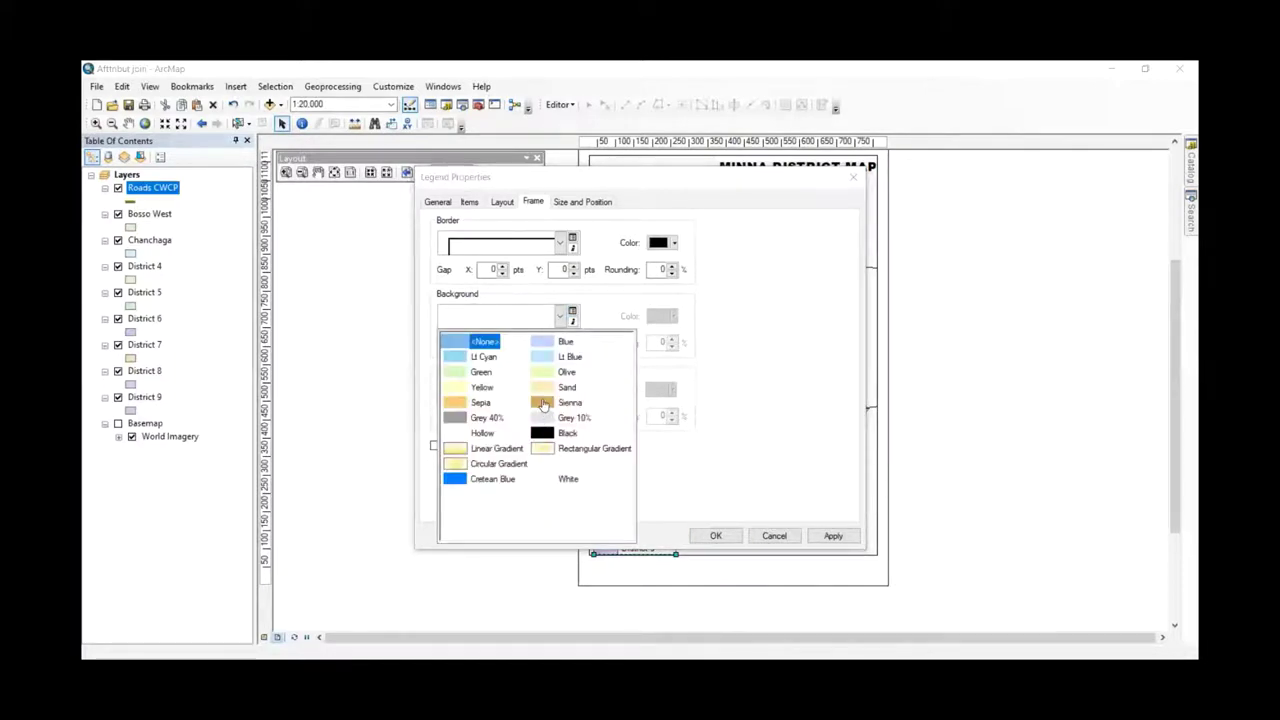
click(462, 403)
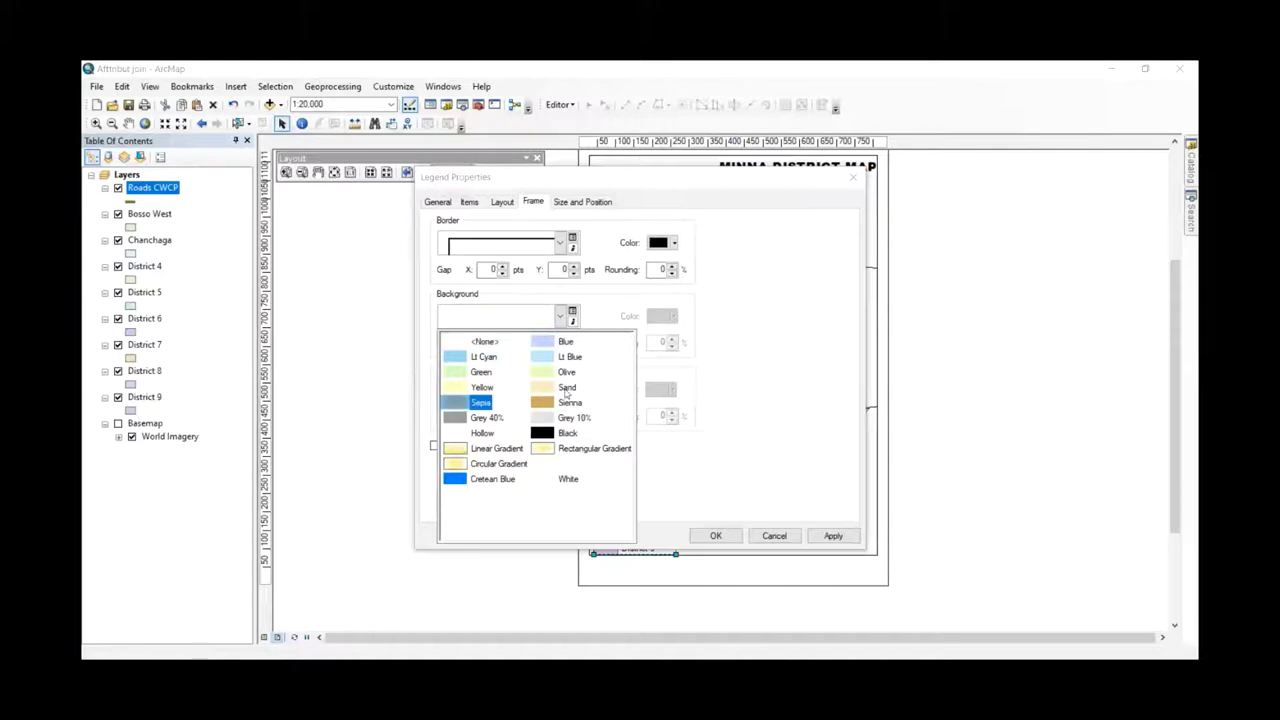
click(566, 389)
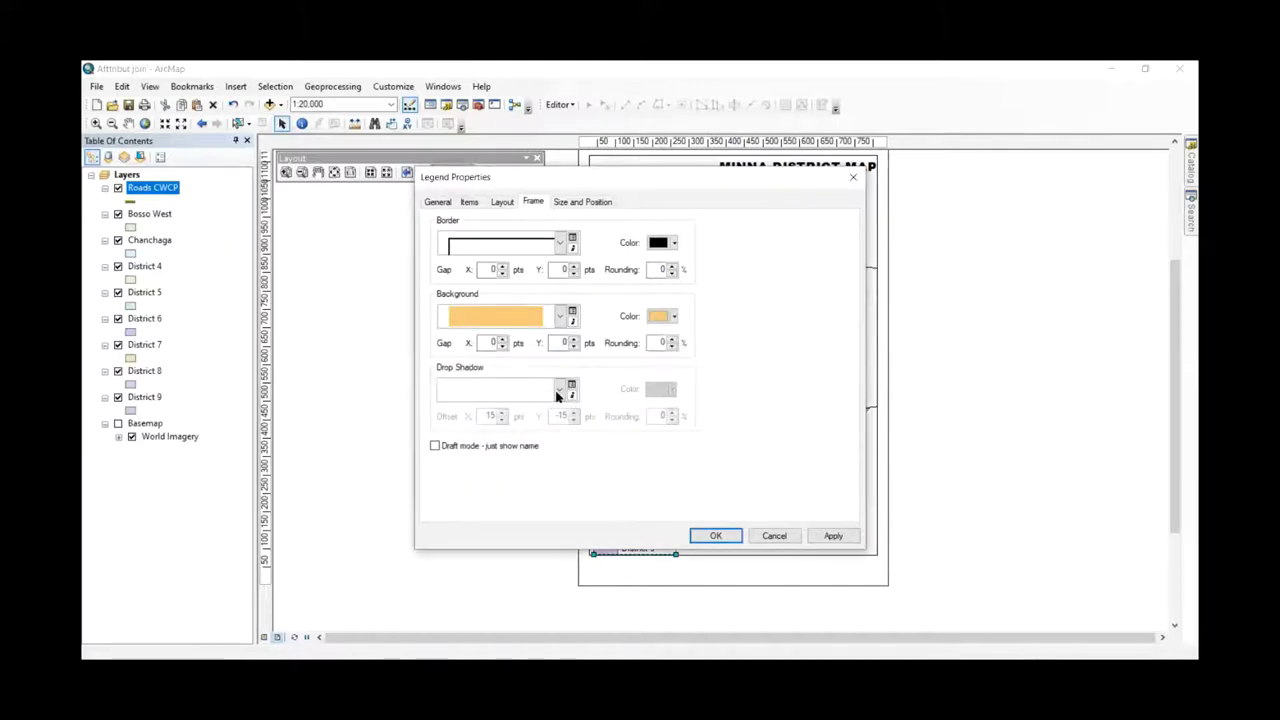
click(833, 536)
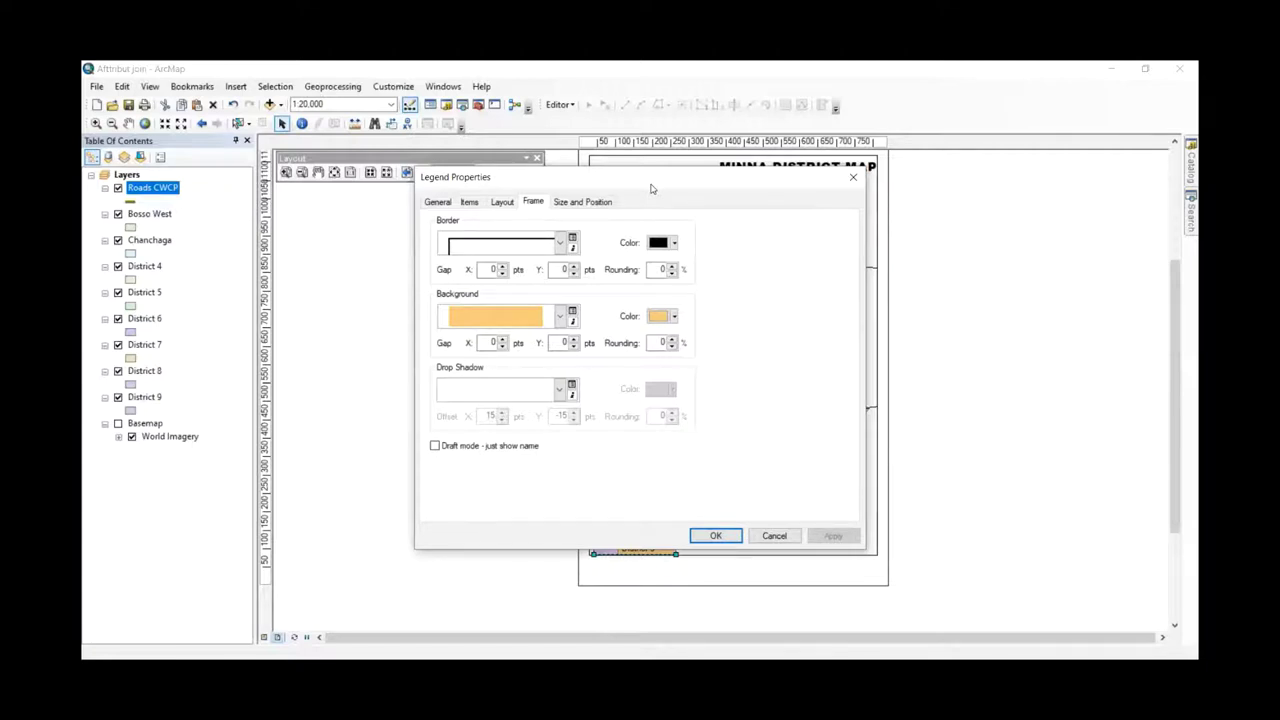
- Set the Chanchaga legend item's labels to bold Arial and apply the change
drag(651, 188, 767, 214)
click(617, 230)
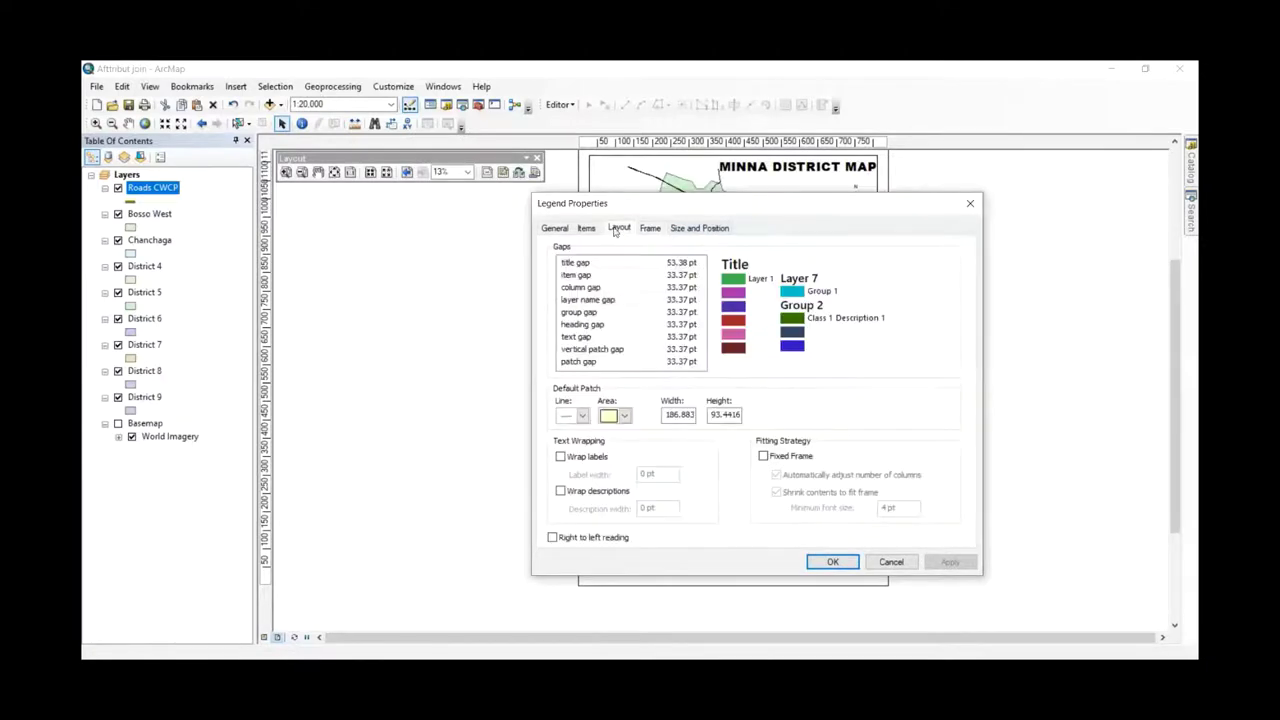
click(587, 229)
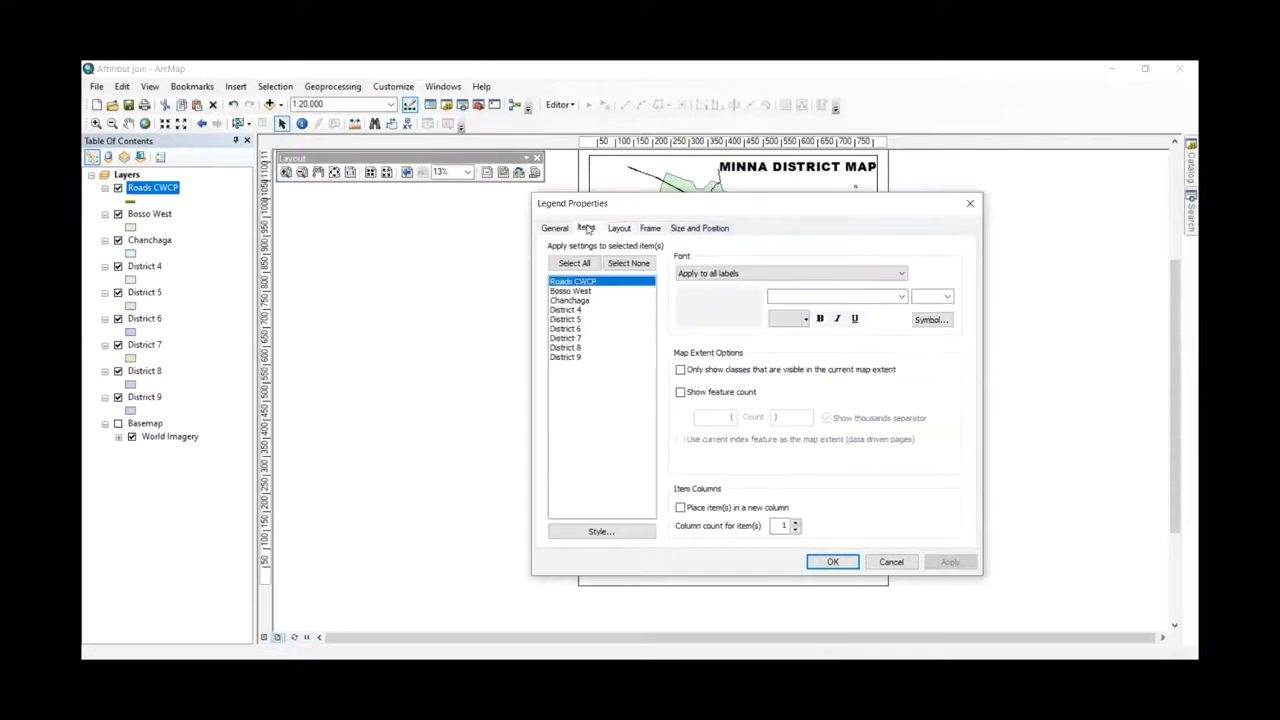
click(577, 301)
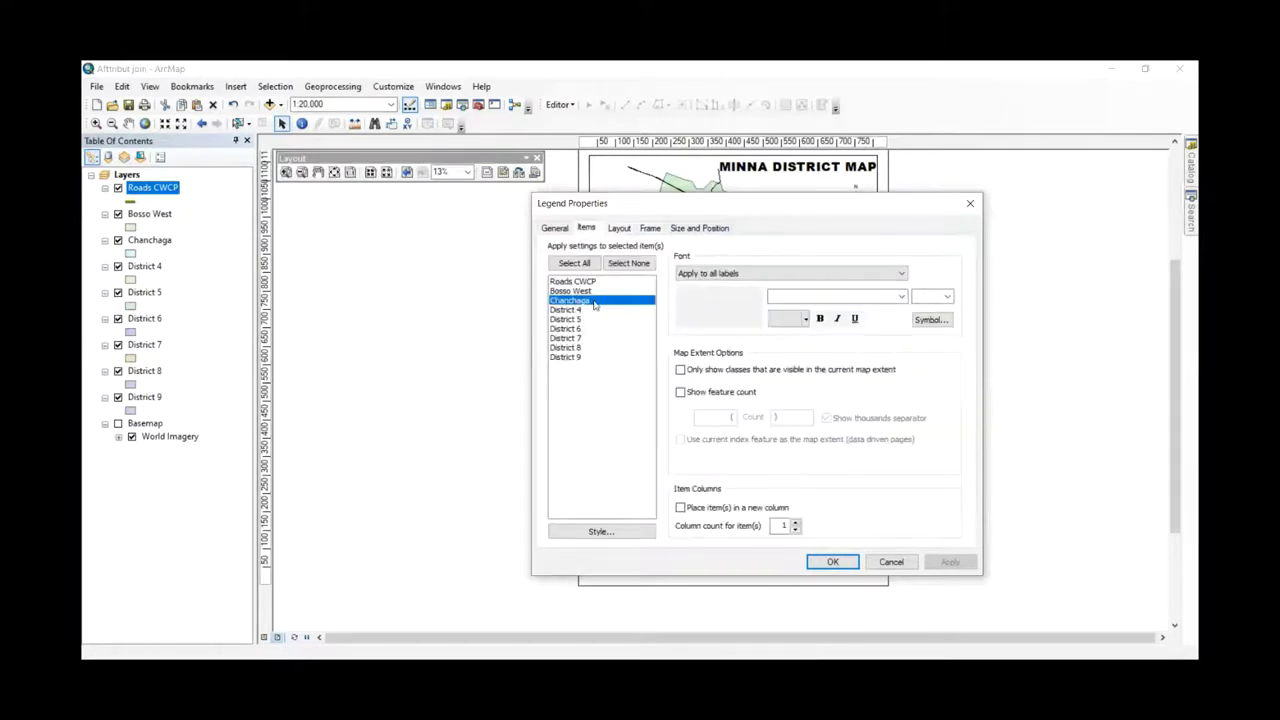
click(901, 297)
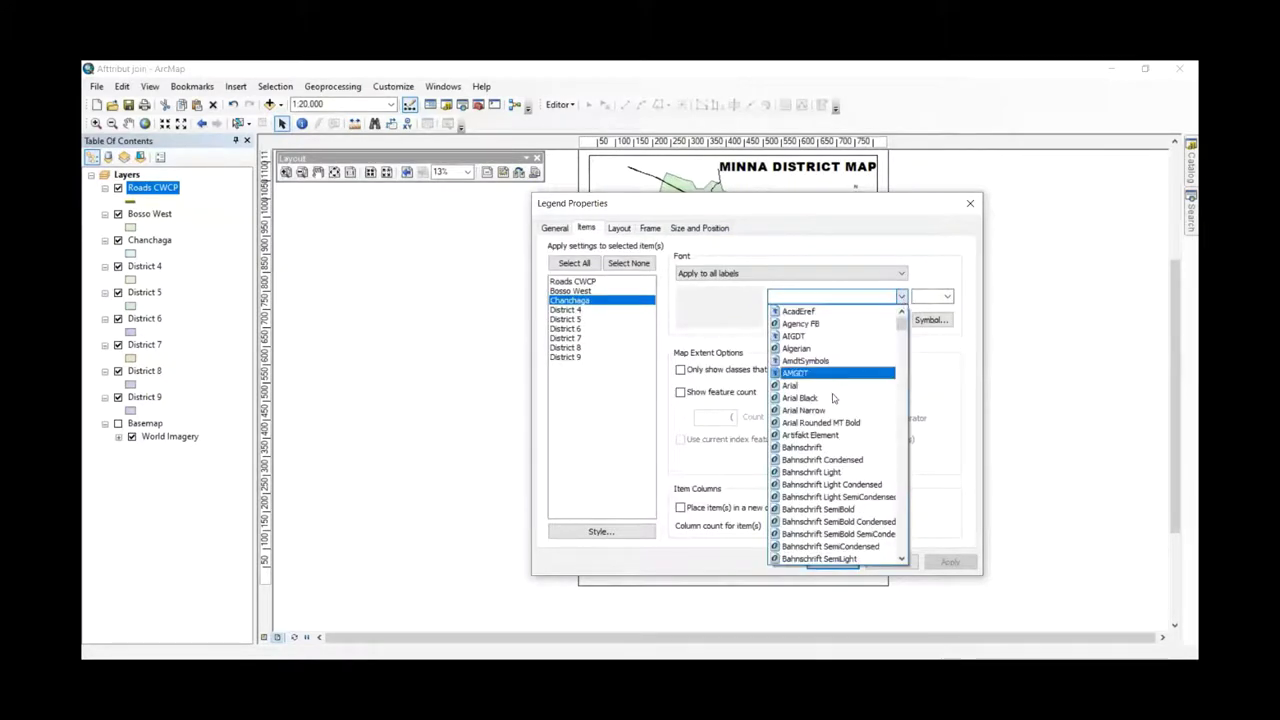
click(824, 386)
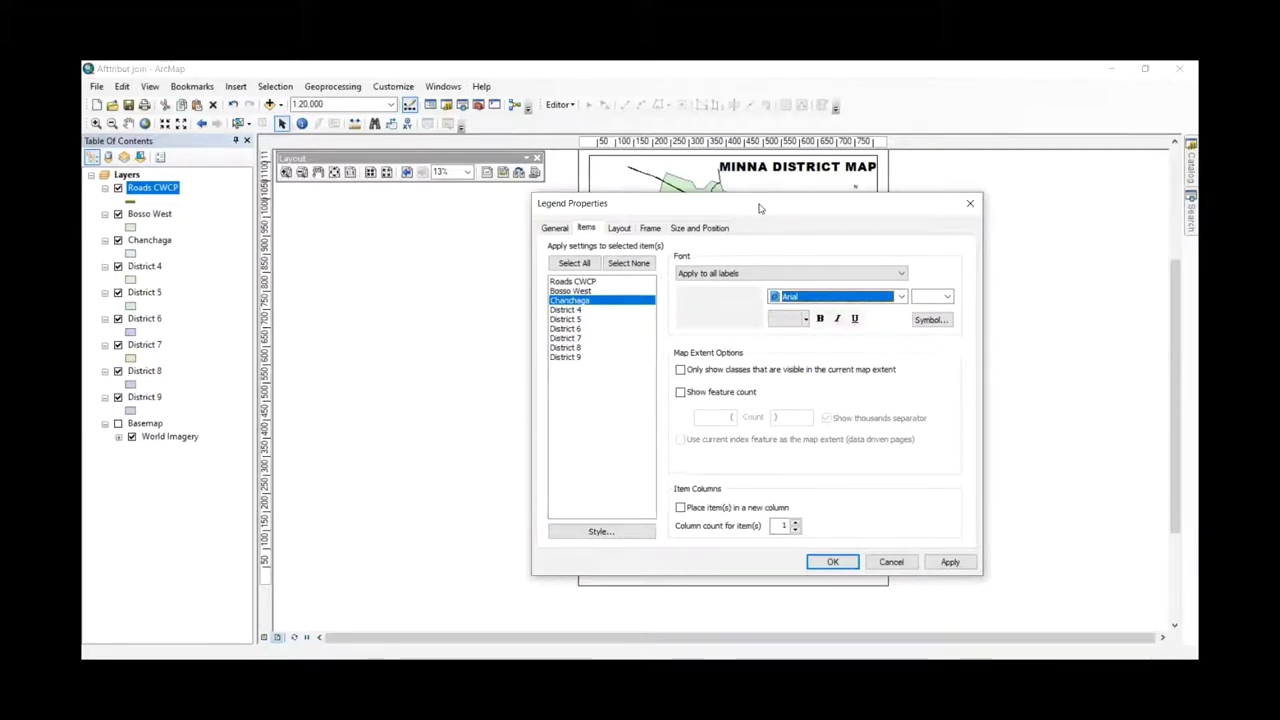
drag(759, 208, 949, 198)
click(1009, 310)
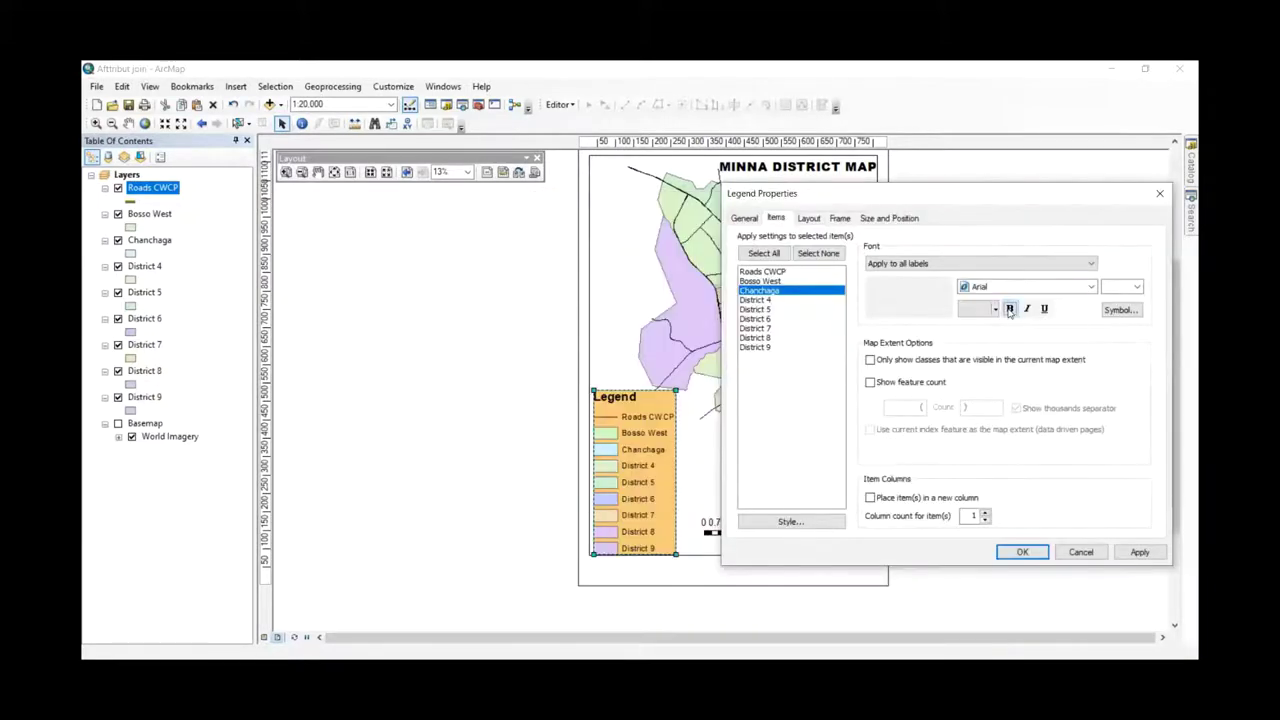
click(1138, 552)
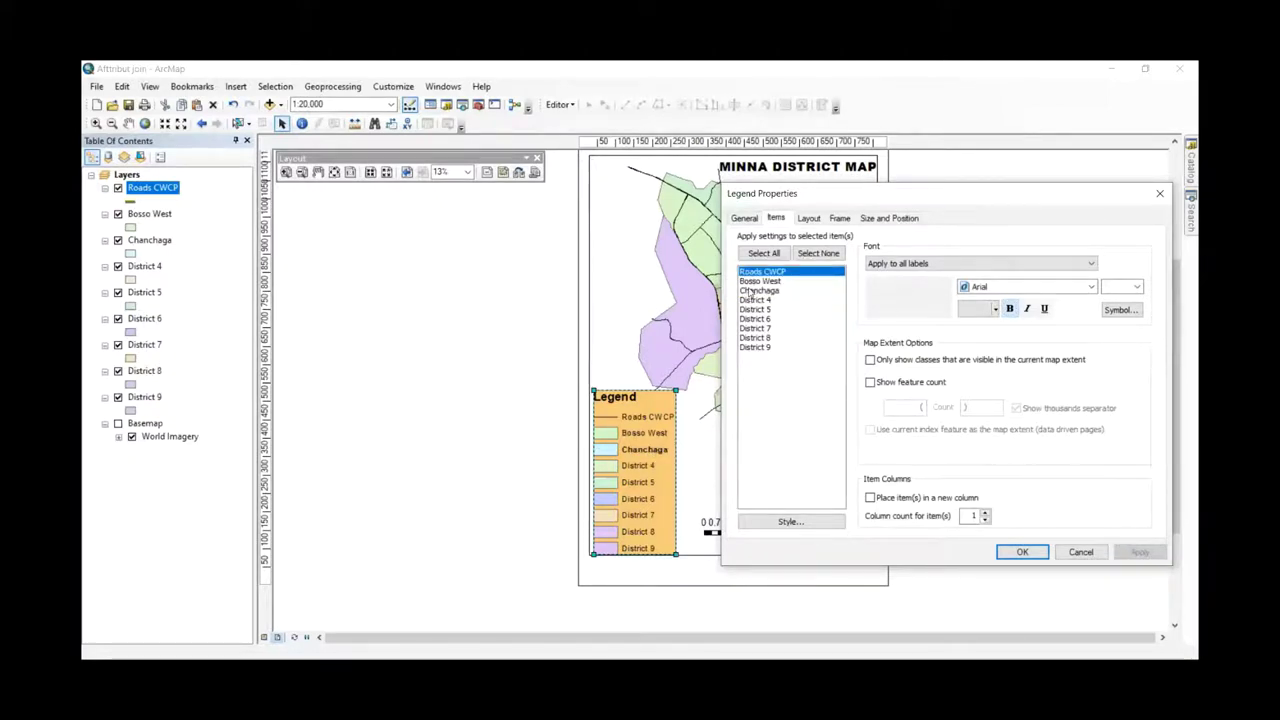
- Select all legend items from Roads CWCP to District 9, set their labels to bold Arial Black and apply
click(759, 290)
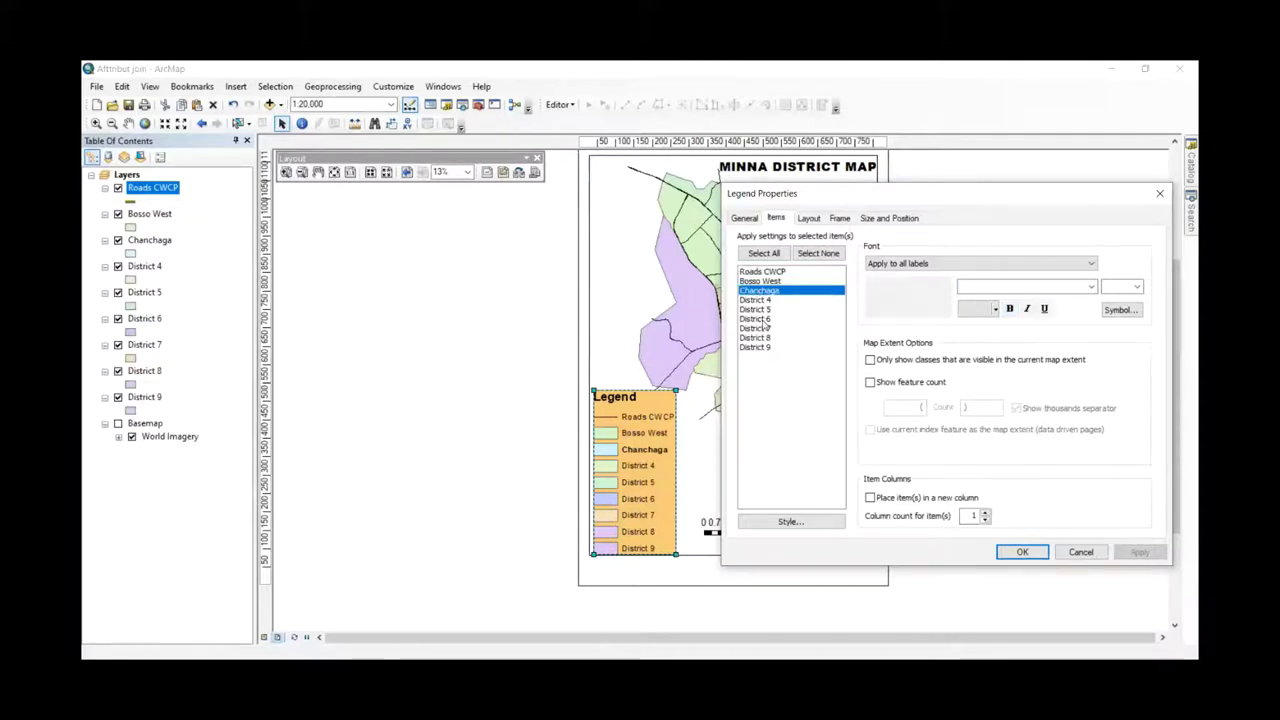
shift+click(764, 318)
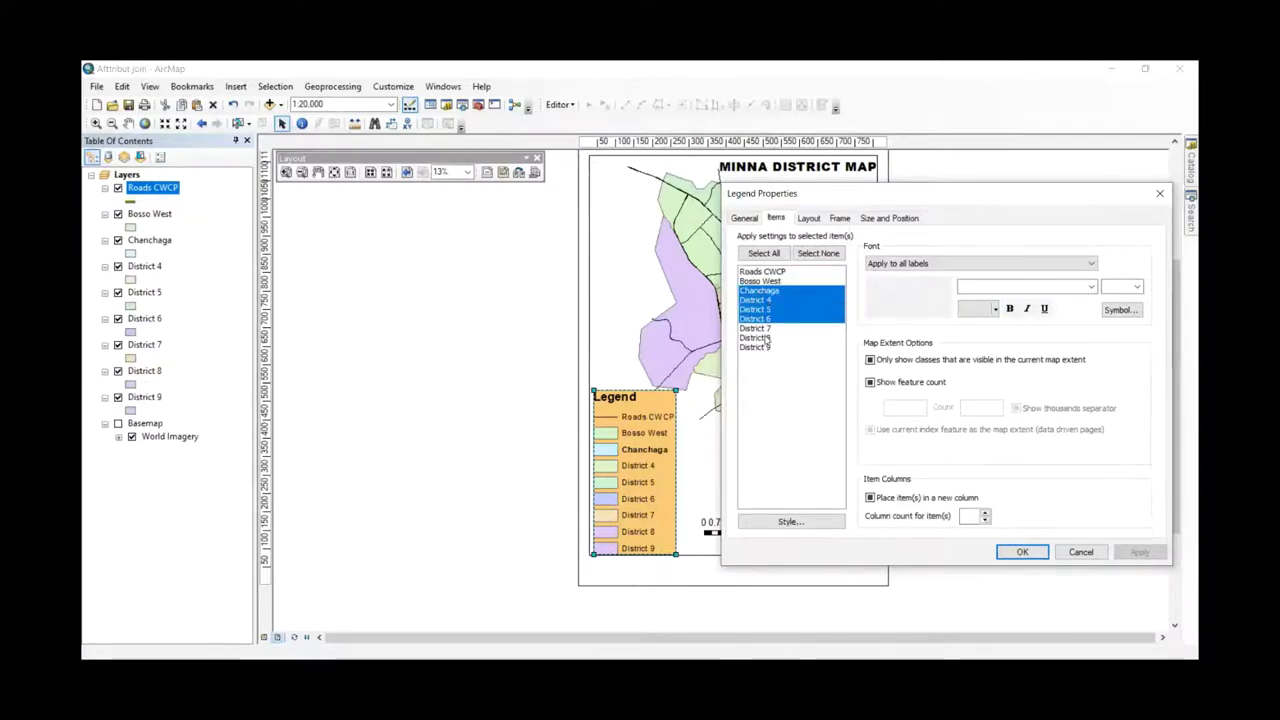
shift+click(767, 338)
shift+click(762, 347)
ctrl+click(760, 281)
ctrl+click(760, 271)
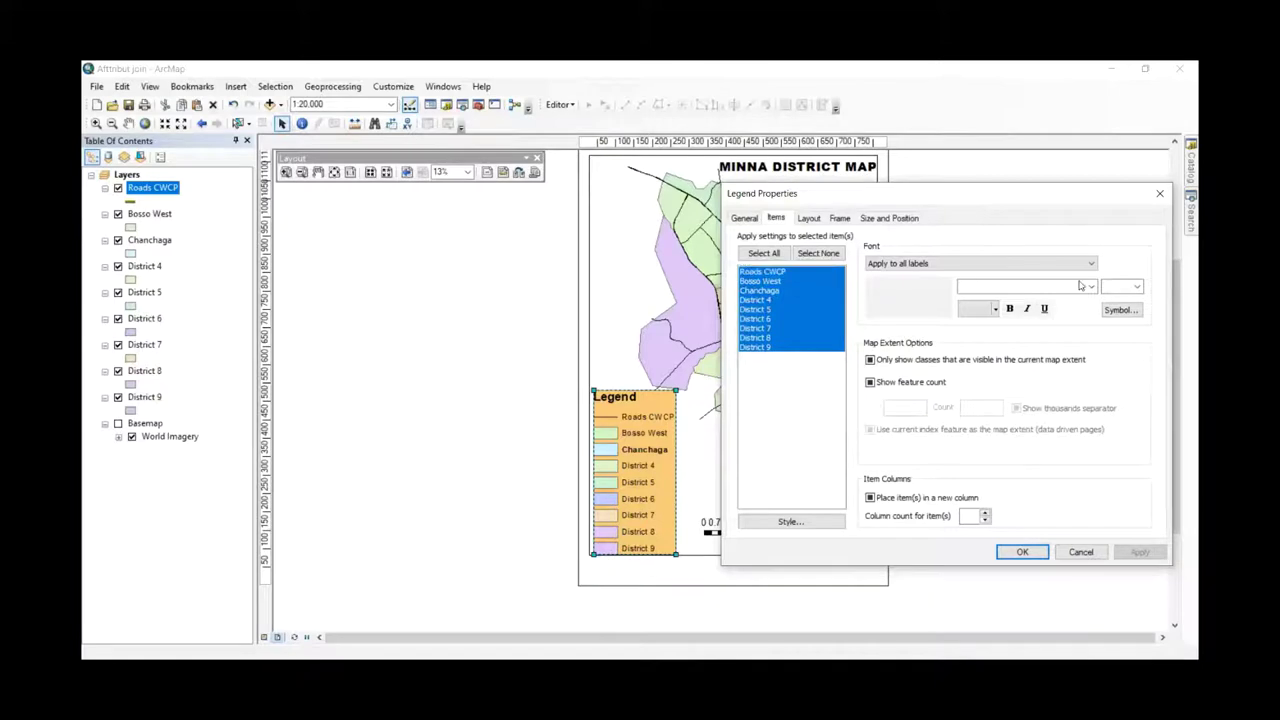
click(1091, 287)
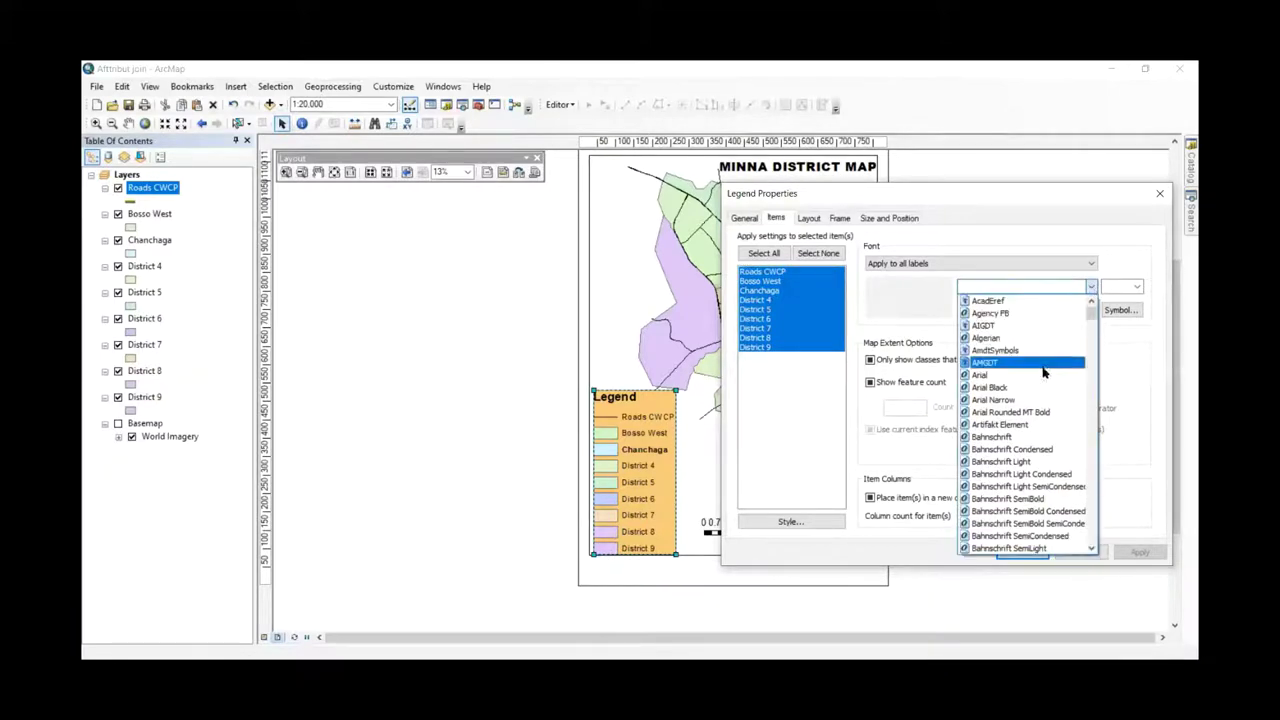
click(1020, 388)
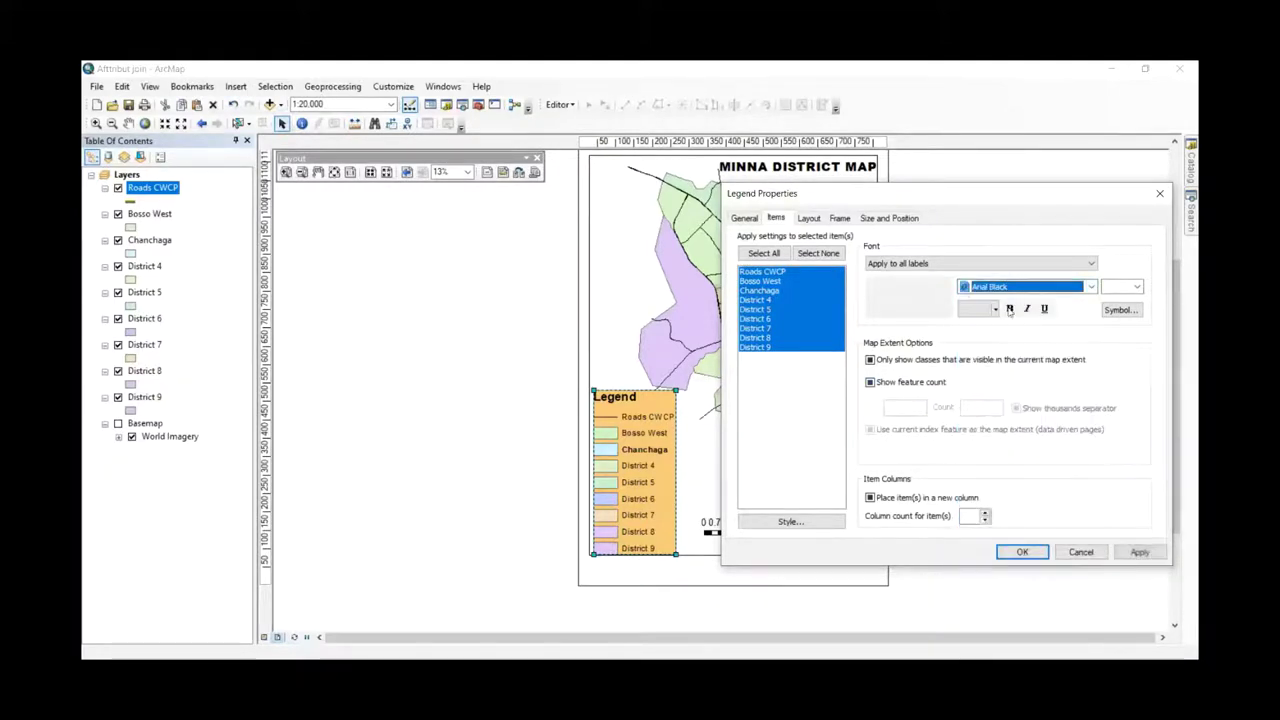
click(988, 311)
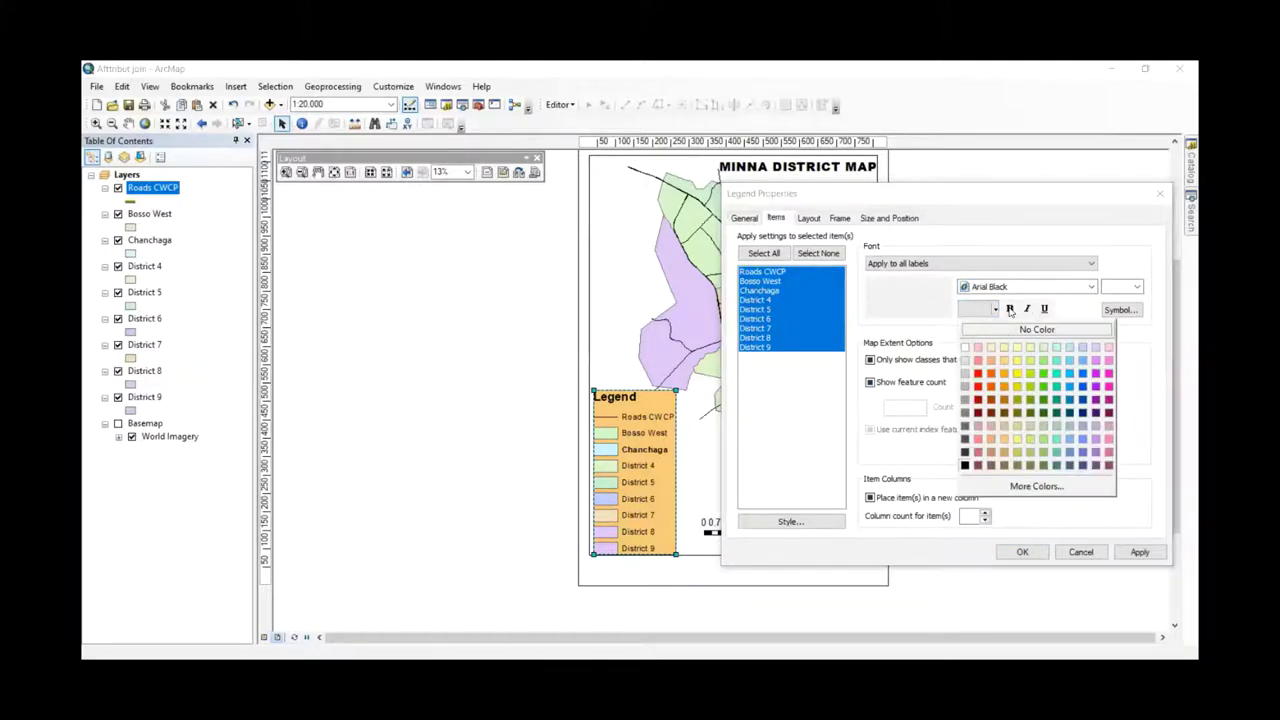
click(1010, 310)
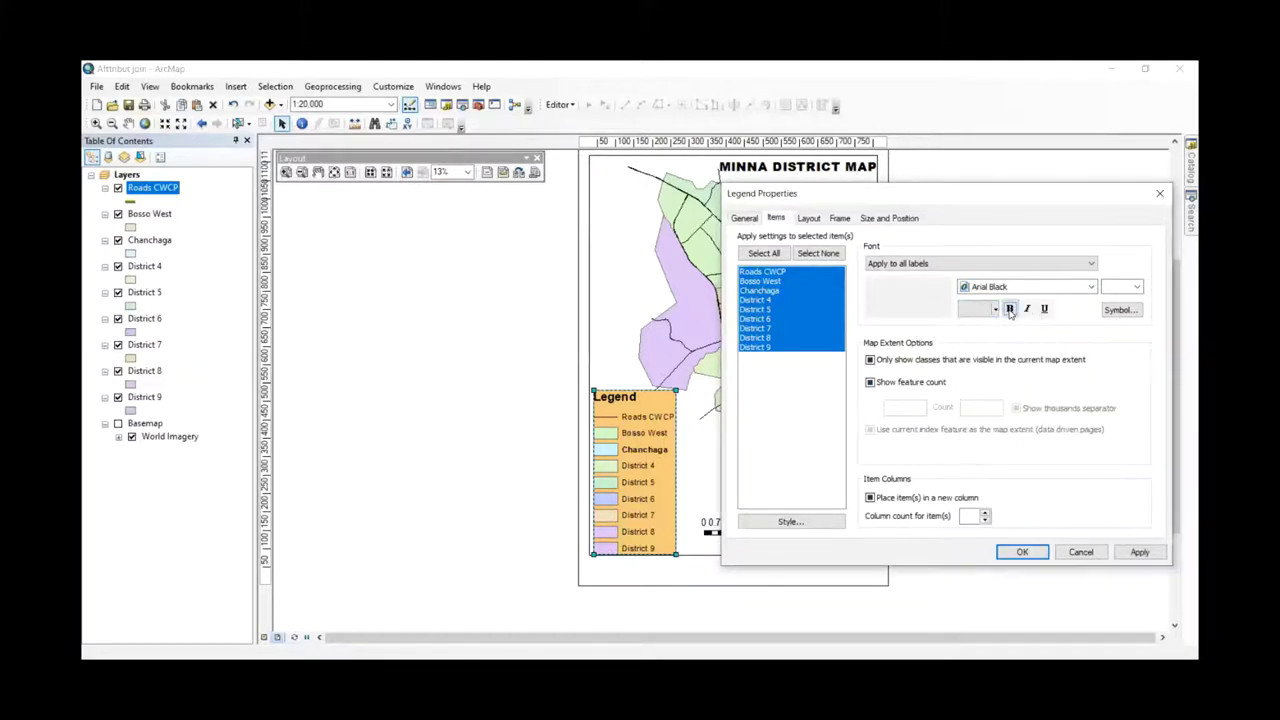
click(1140, 553)
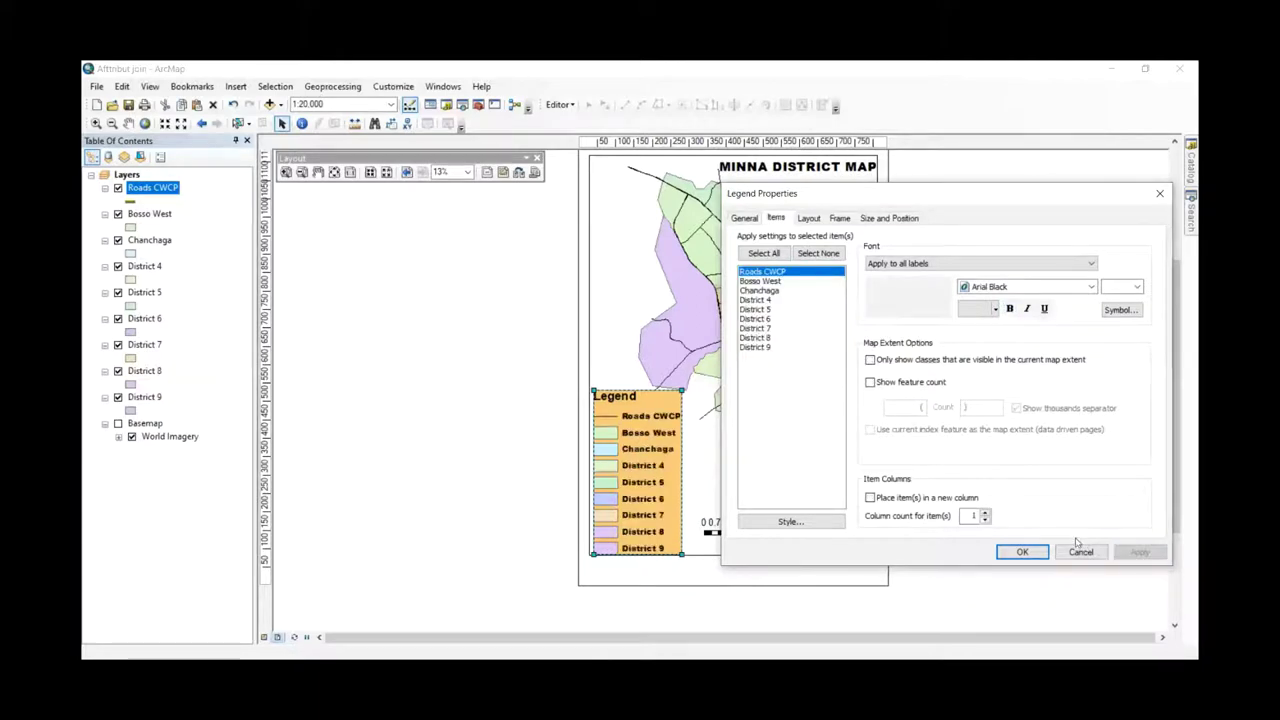
- Remove District 9 from the legend items and apply the change
click(745, 220)
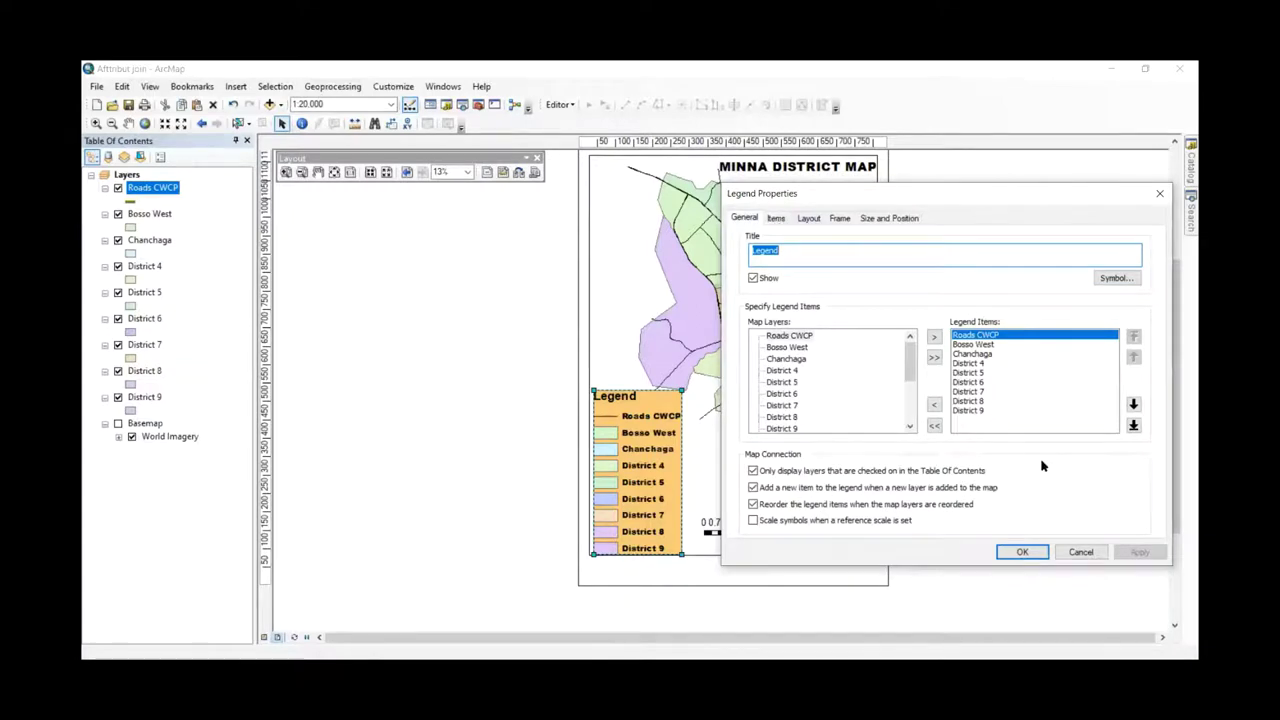
click(968, 411)
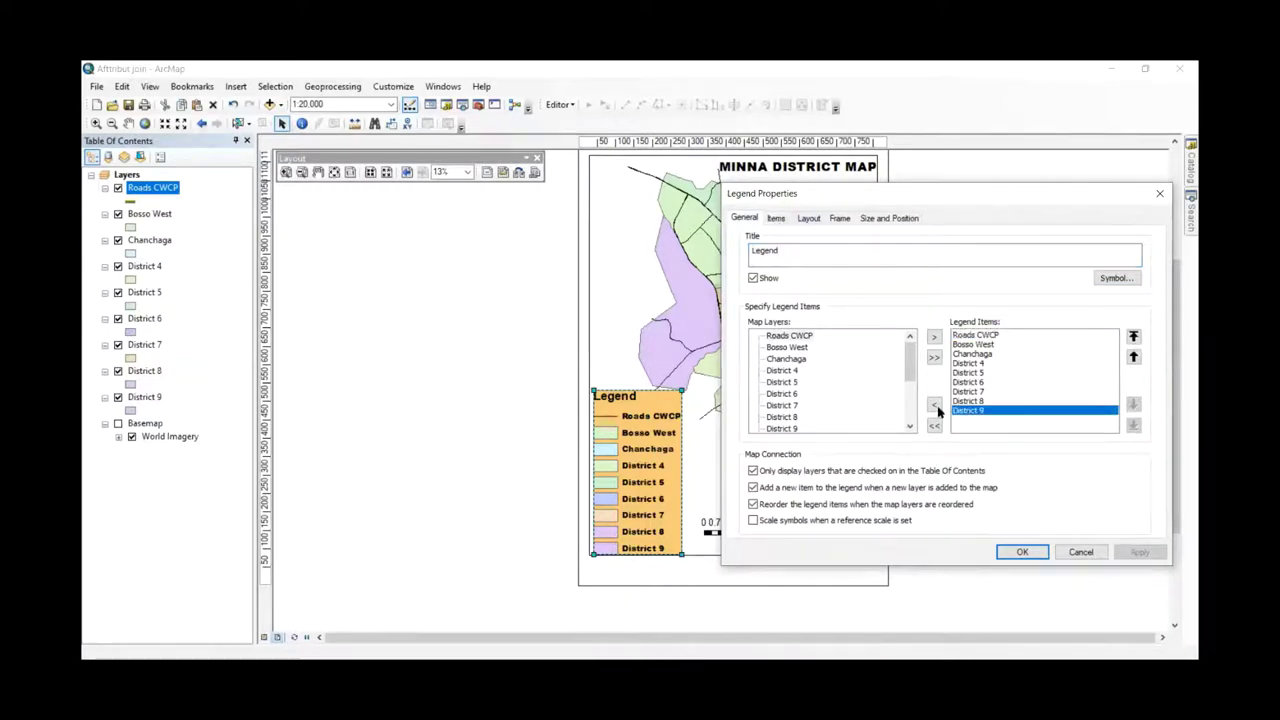
click(935, 405)
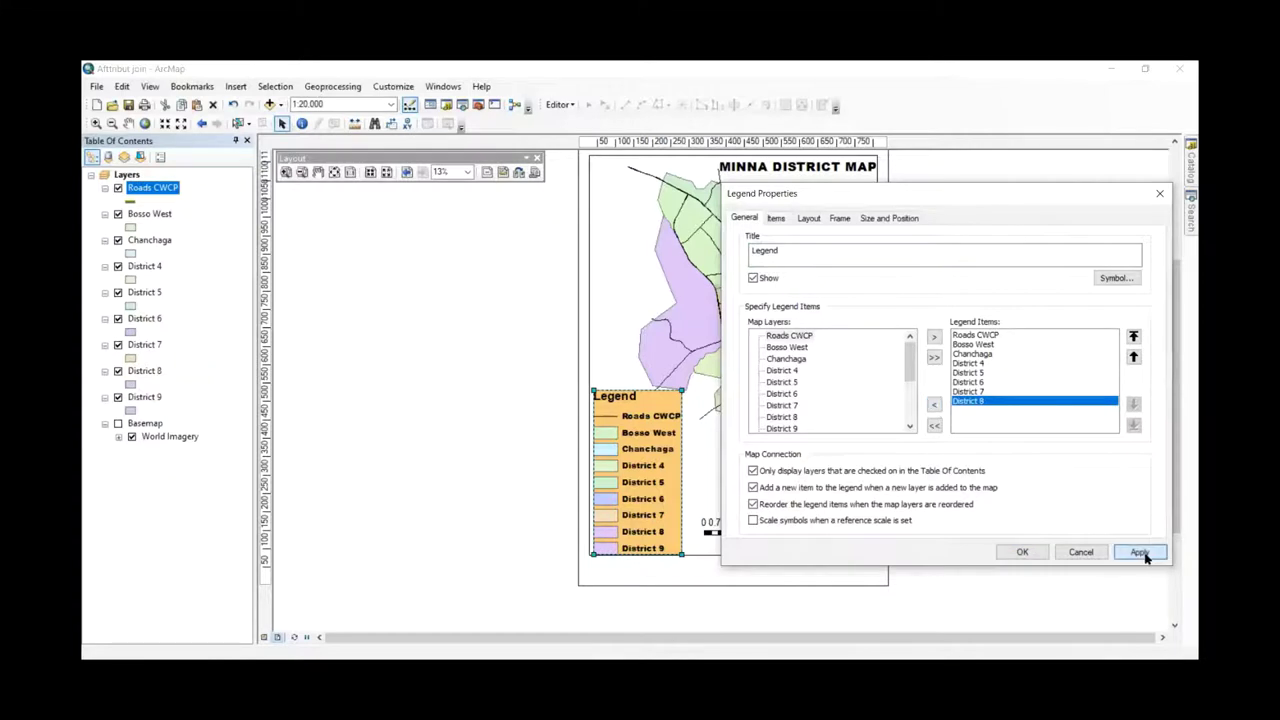
click(1143, 553)
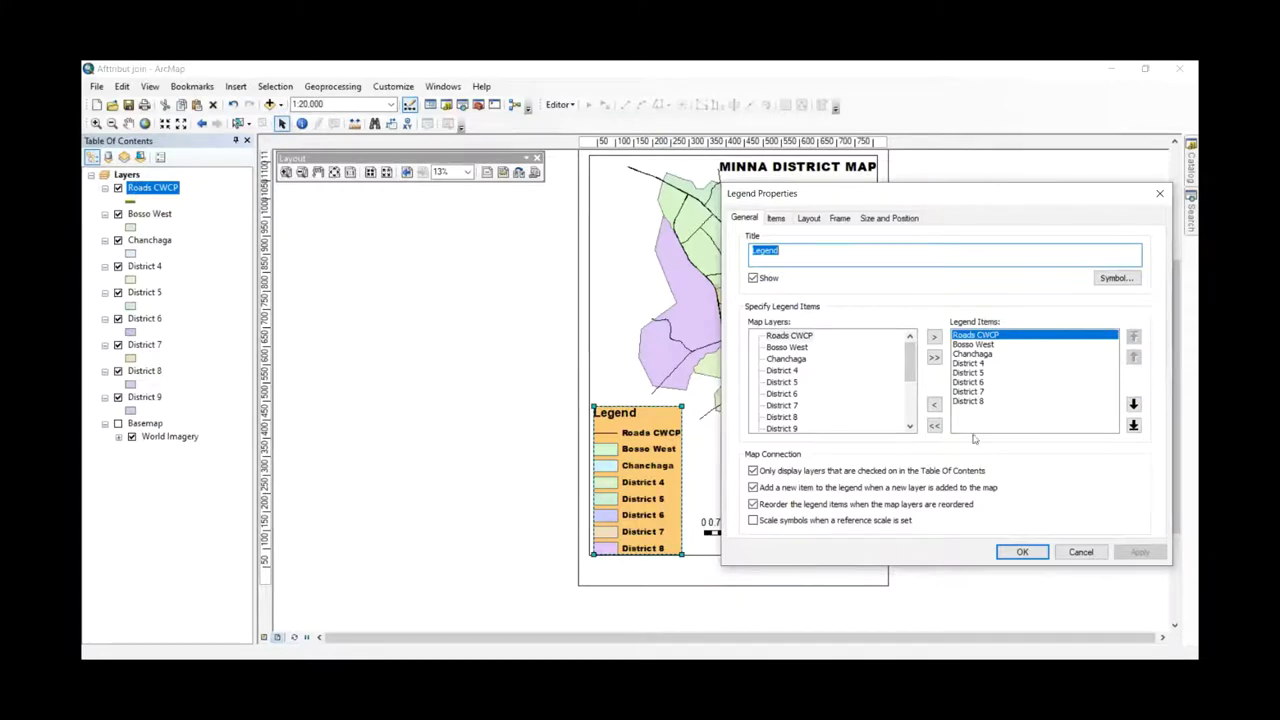
- Add the District 9 layer back to the legend items and apply the change
click(782, 428)
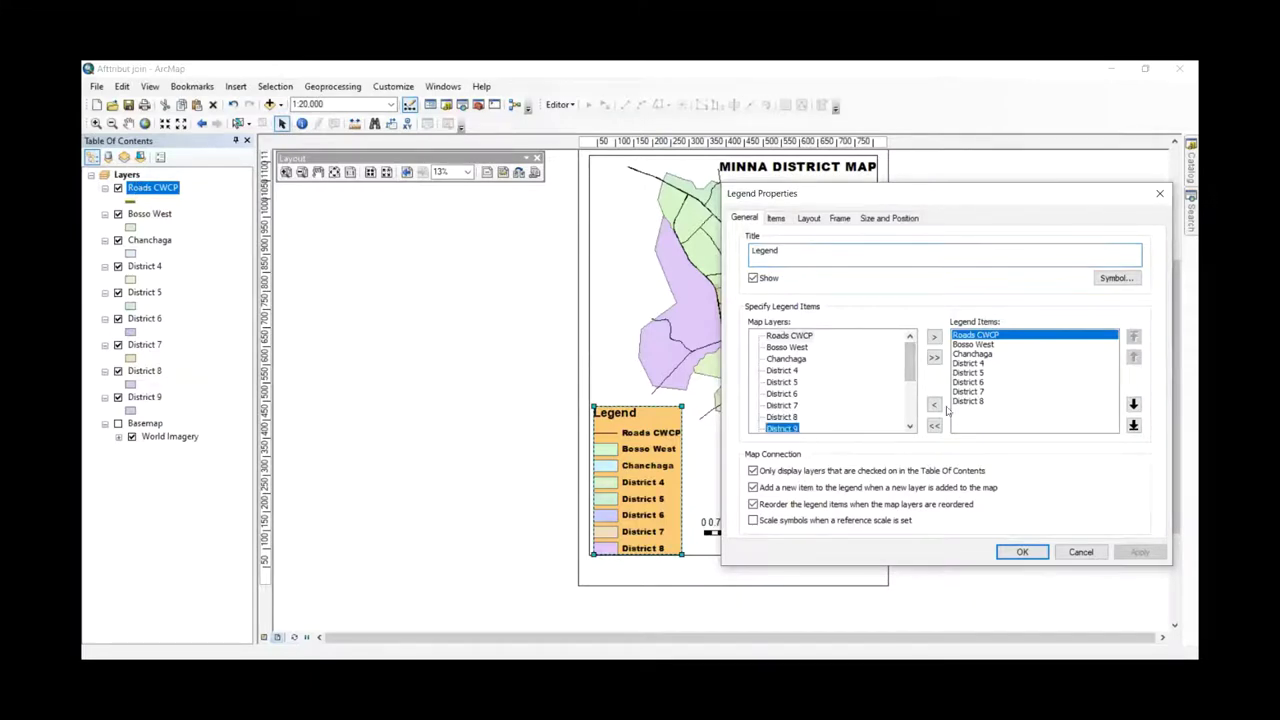
click(934, 337)
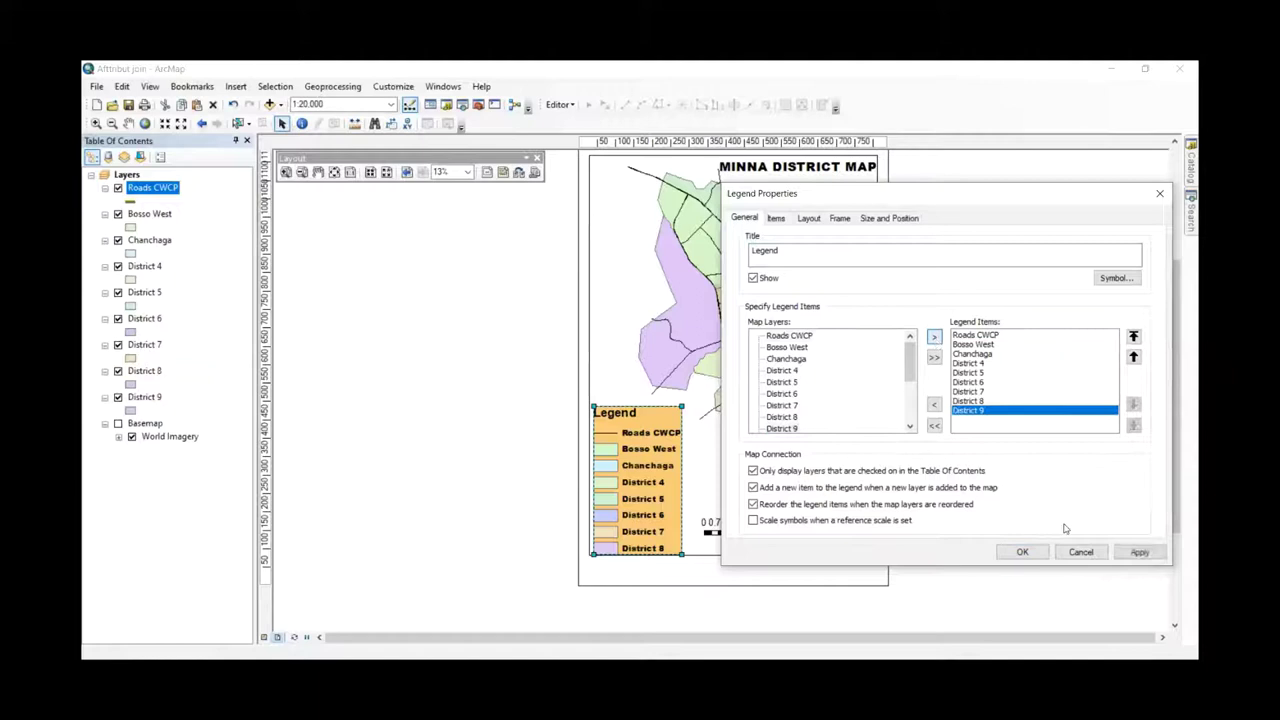
click(1139, 552)
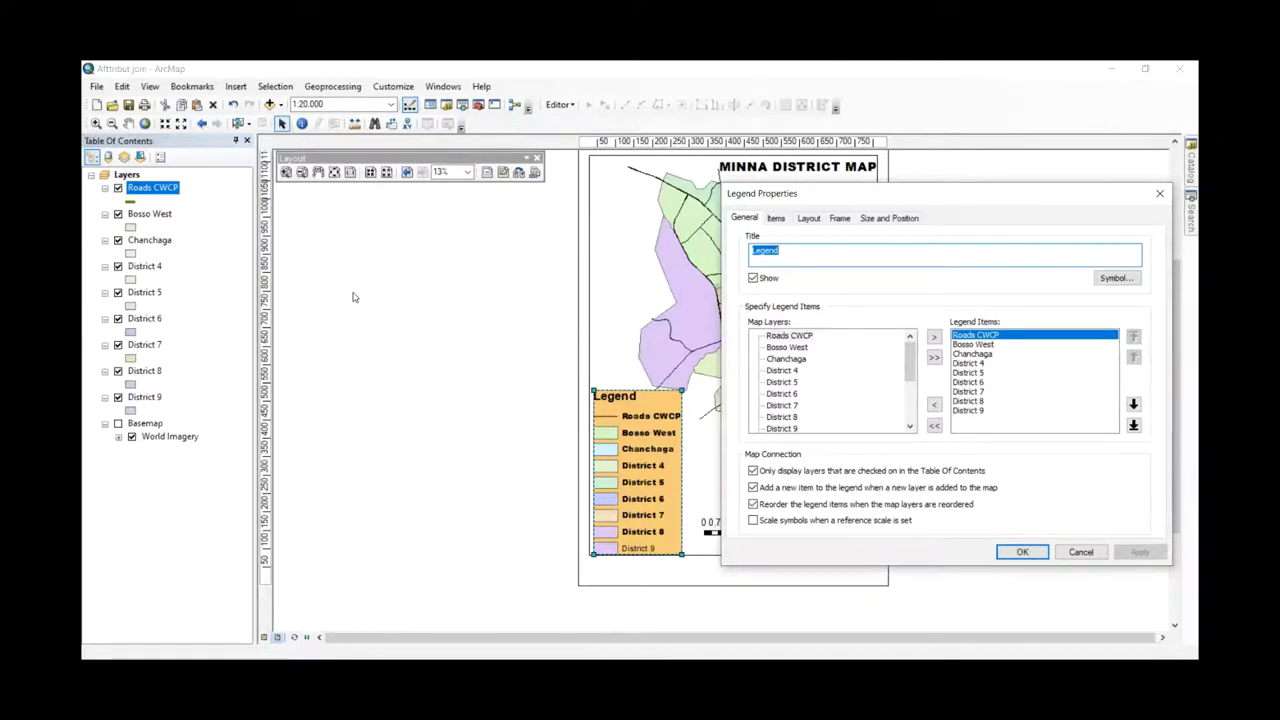
- Check the legend's item font settings, accept the properties and deselect the legend
click(777, 220)
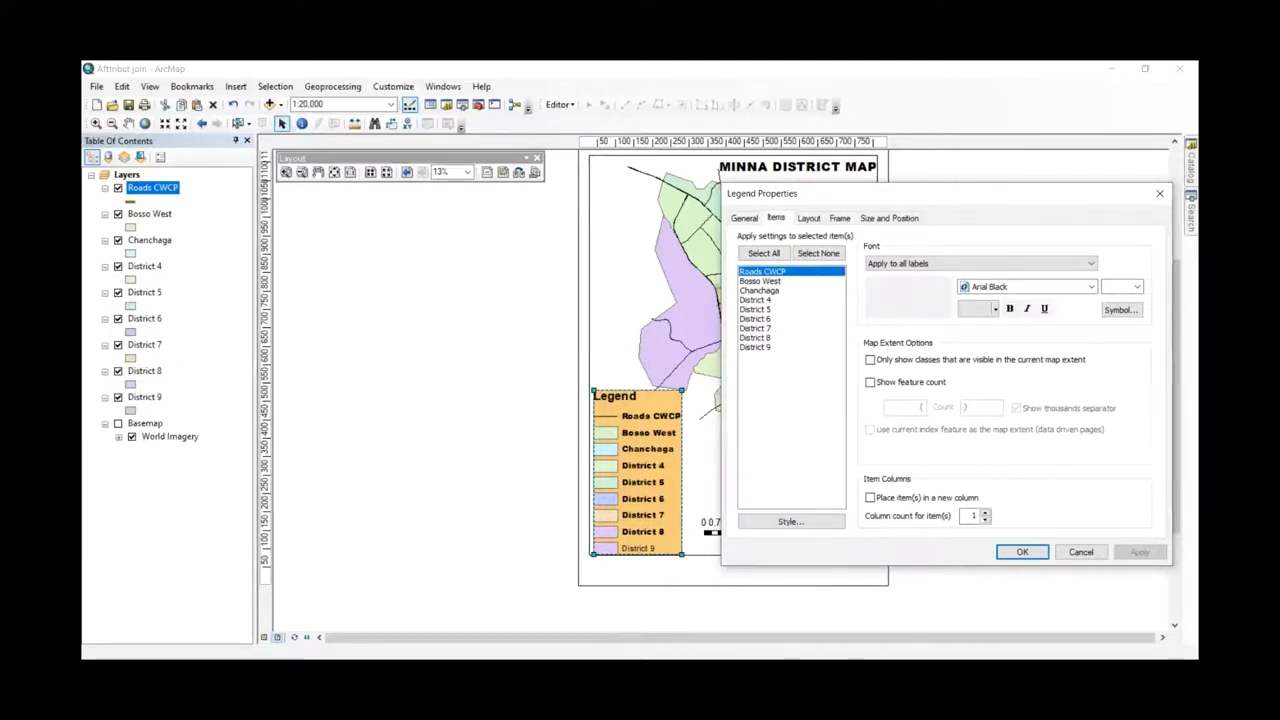
click(847, 638)
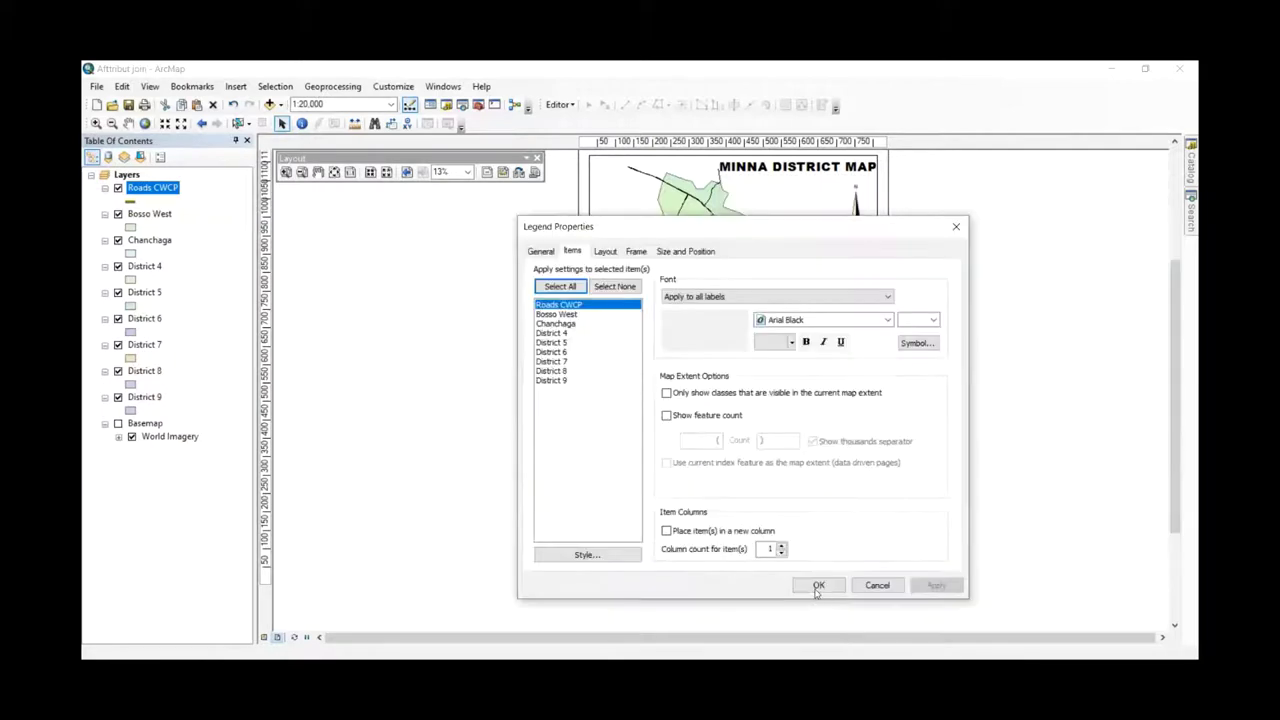
click(817, 585)
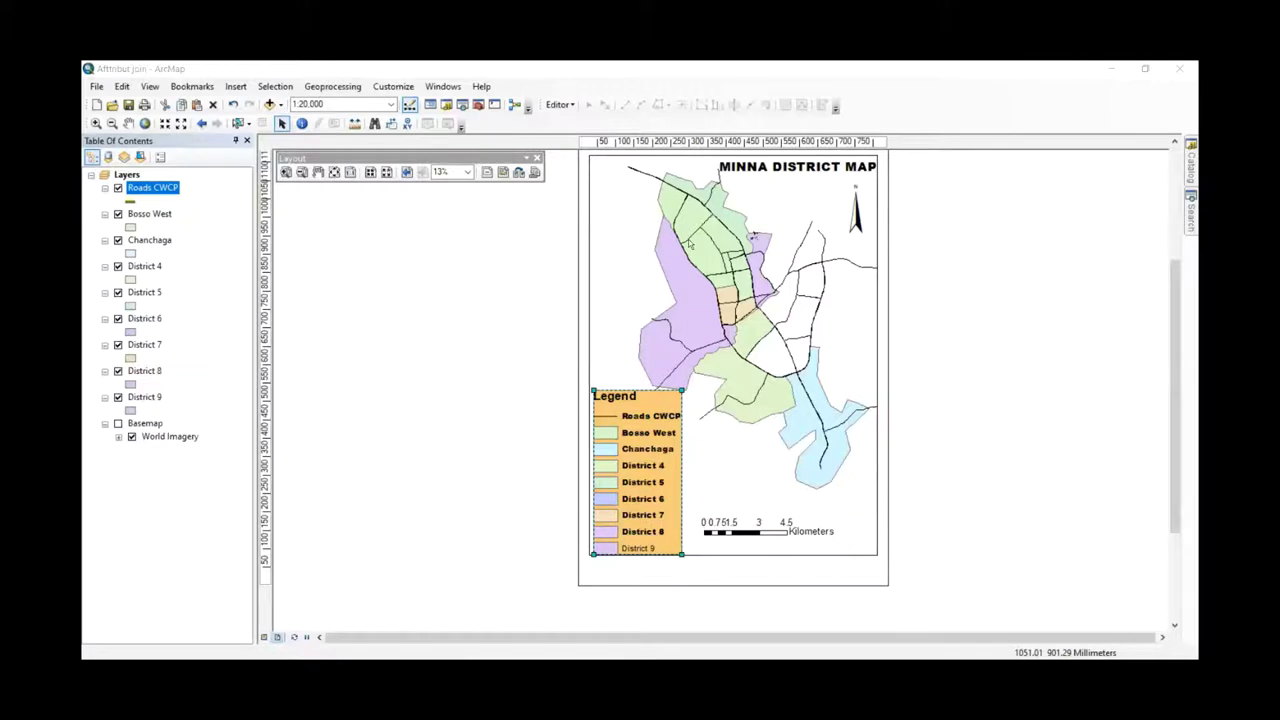
key(Escape)
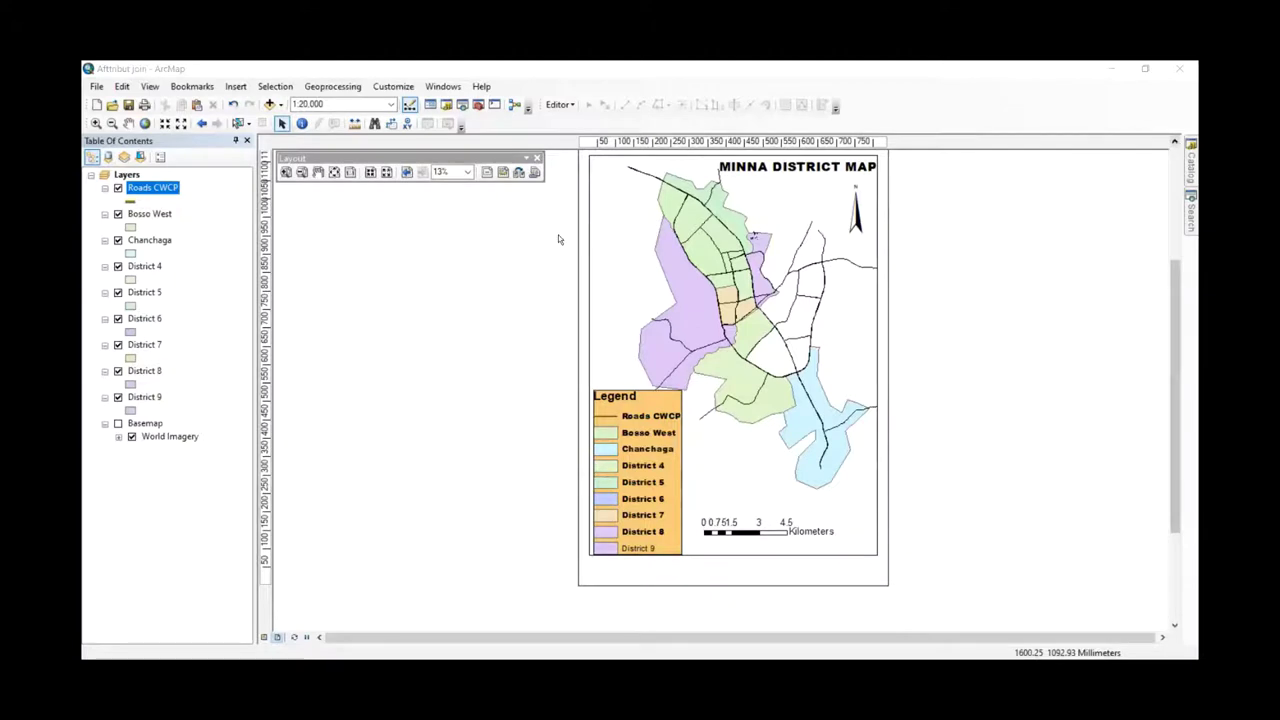
- Widen the scale bar until it spans 6 kilometres and move it down close to the map frame's lower edge
scroll(920, 395, up, 2)
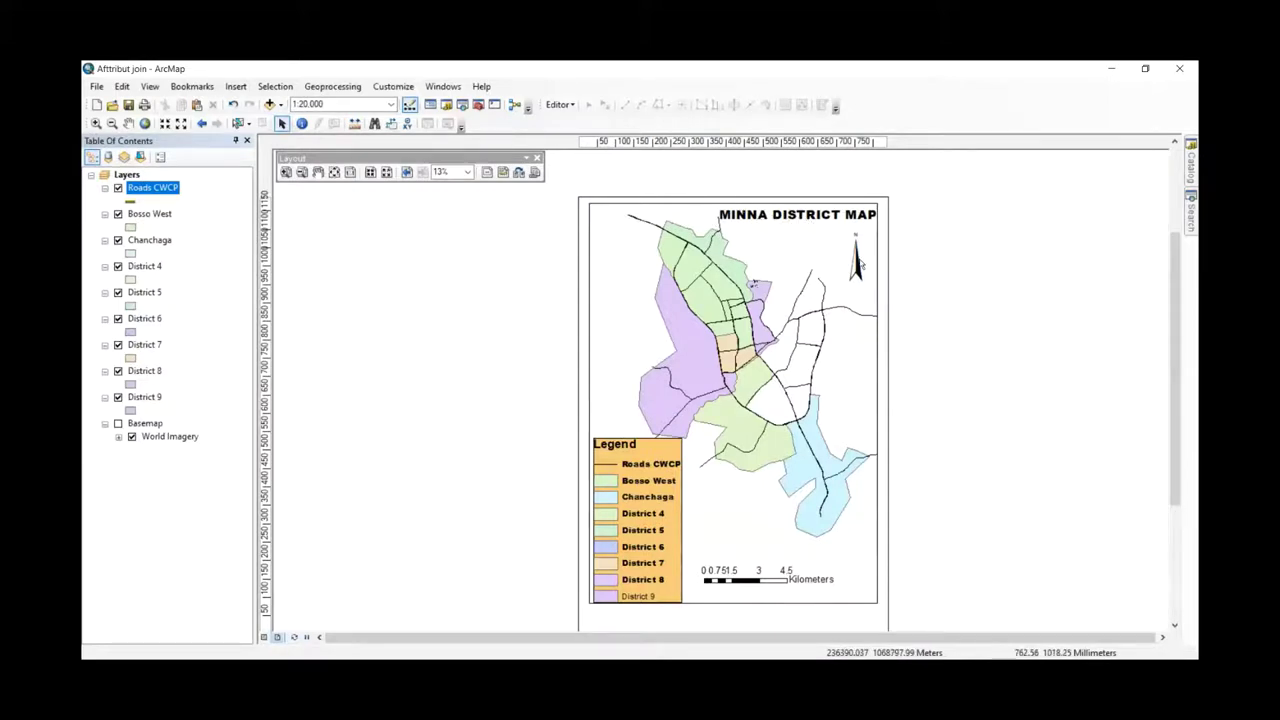
click(837, 580)
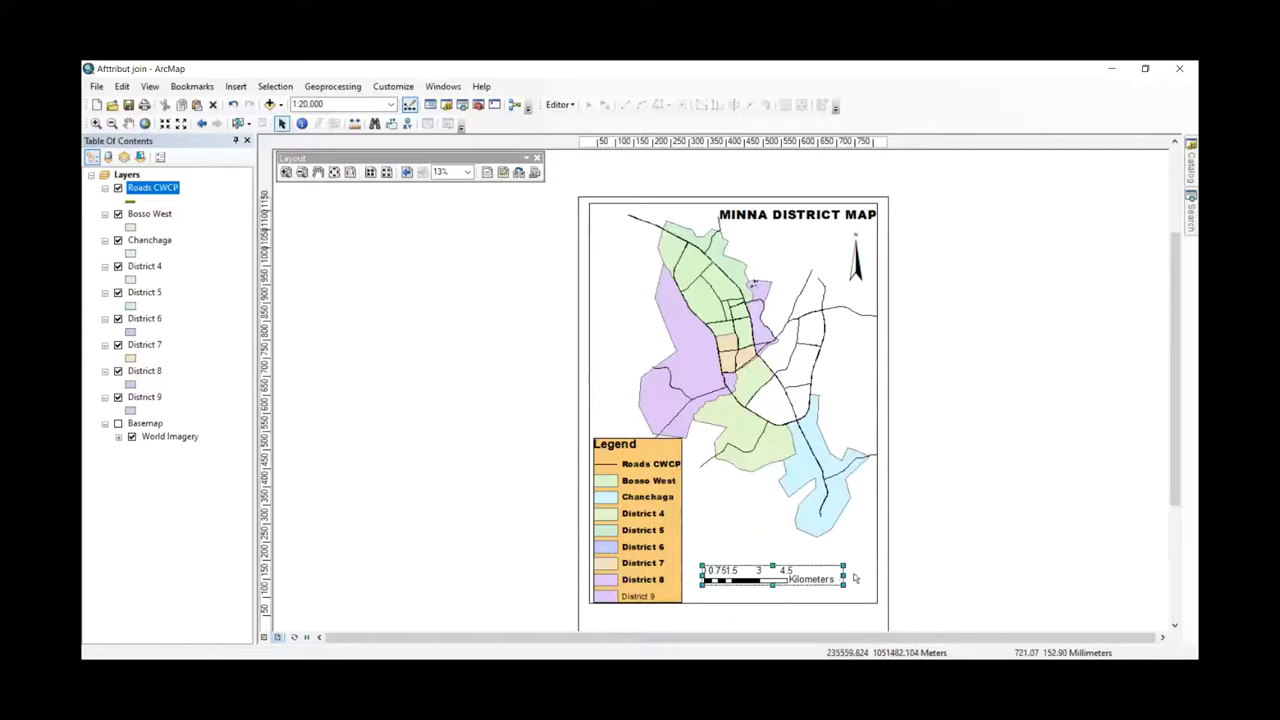
drag(868, 576, 871, 576)
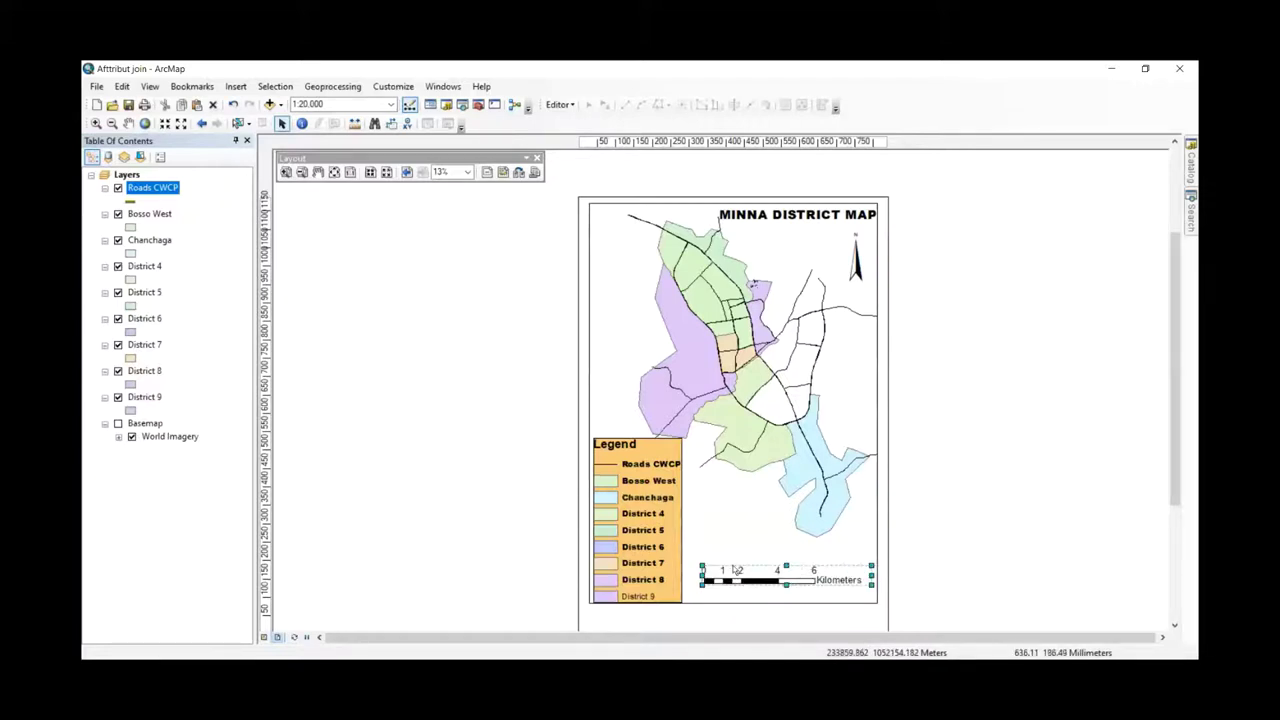
drag(754, 568, 746, 580)
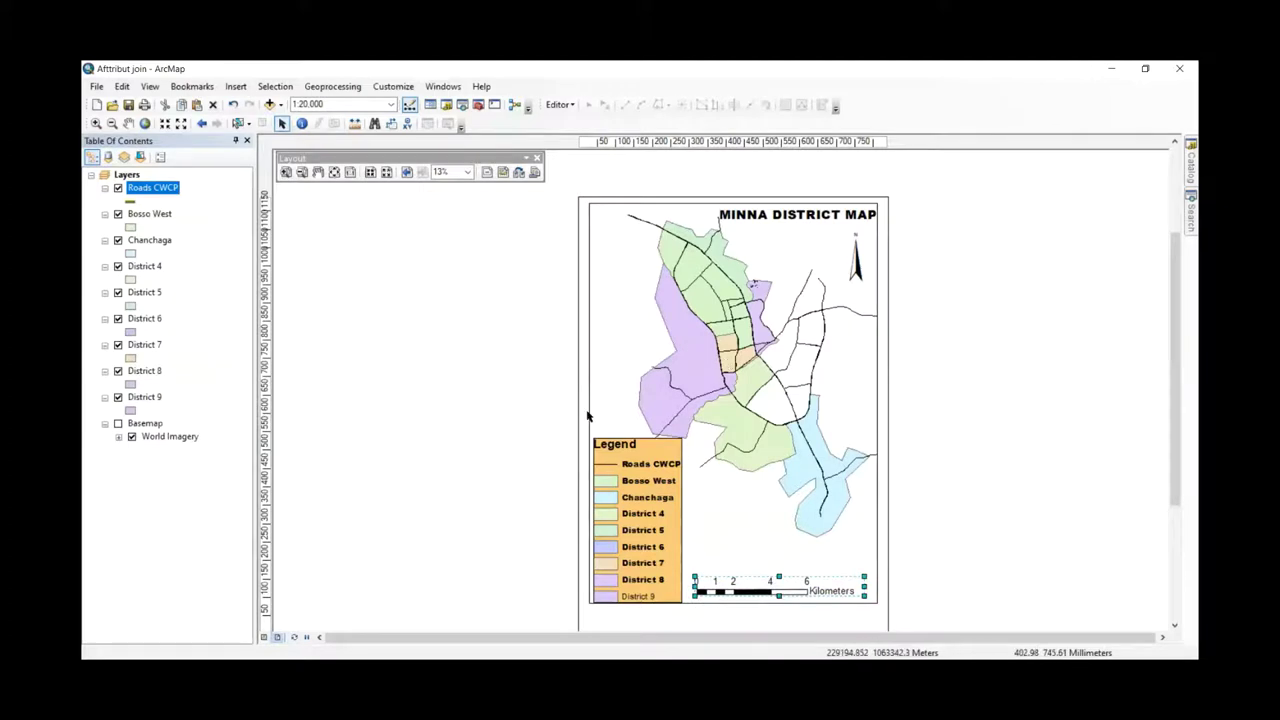
- Change the Bosso West layer's fill color to bright red in its symbology and apply the change
right_click(147, 216)
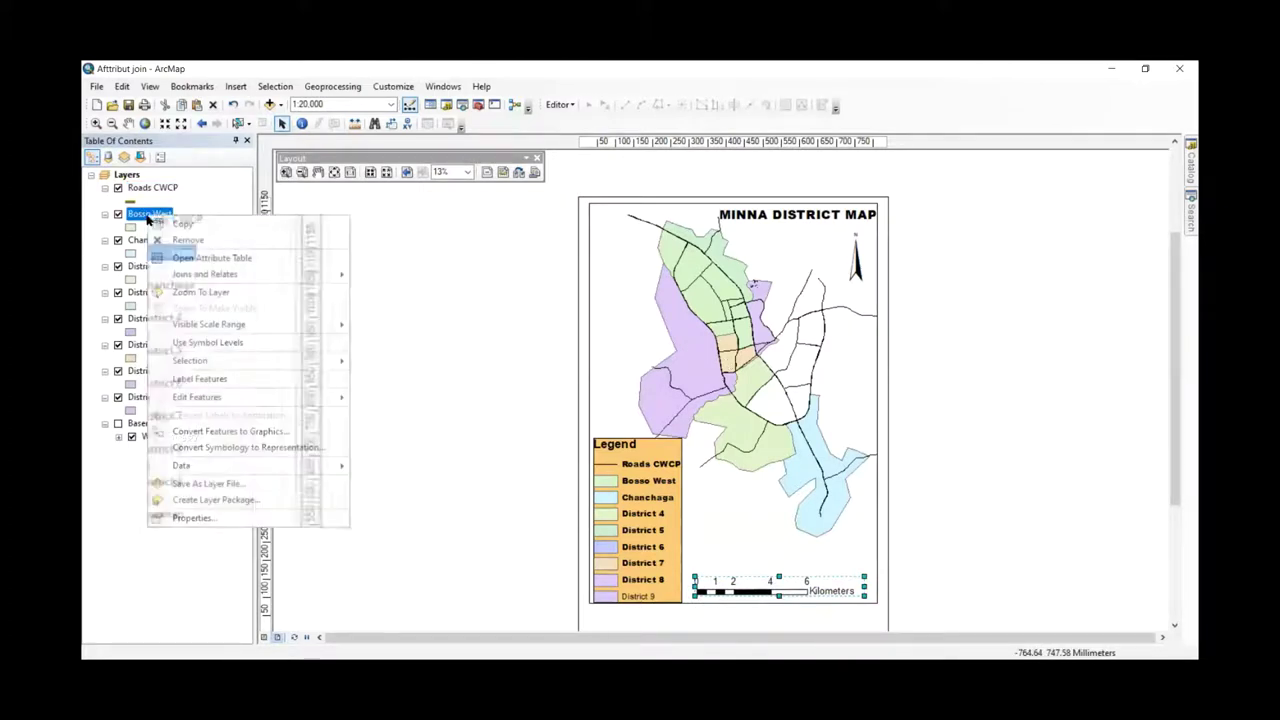
click(240, 517)
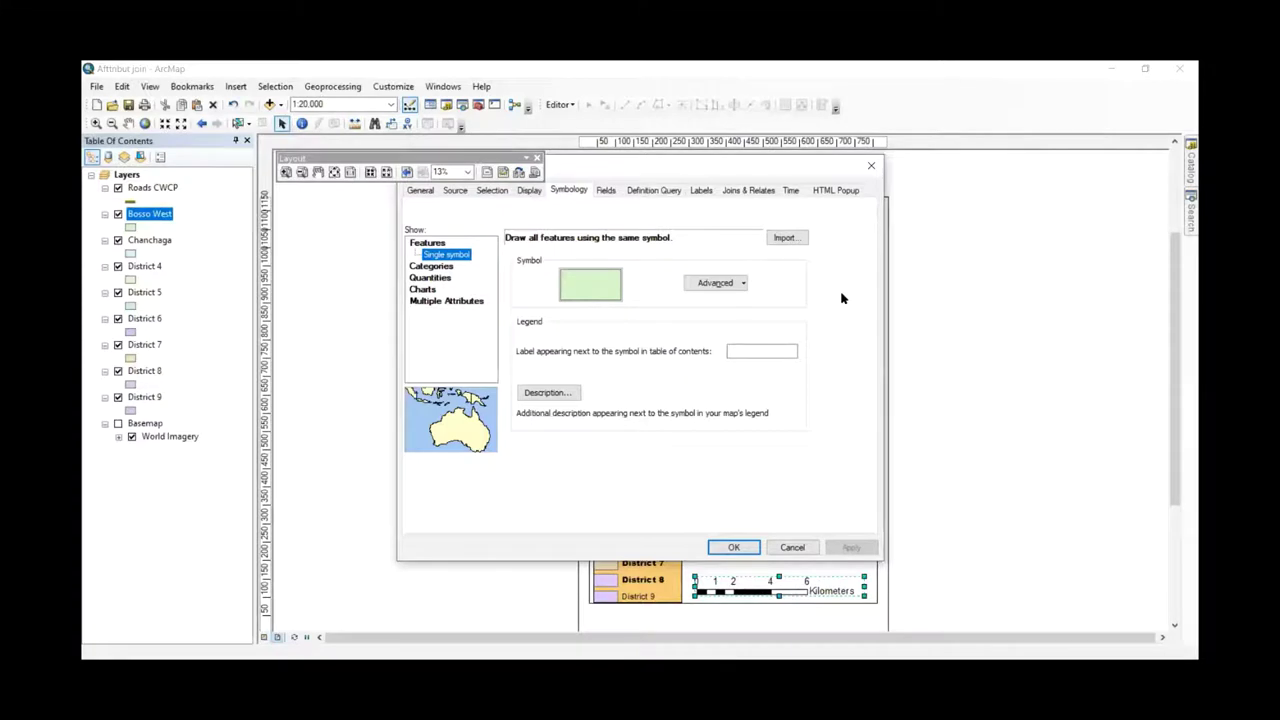
click(605, 295)
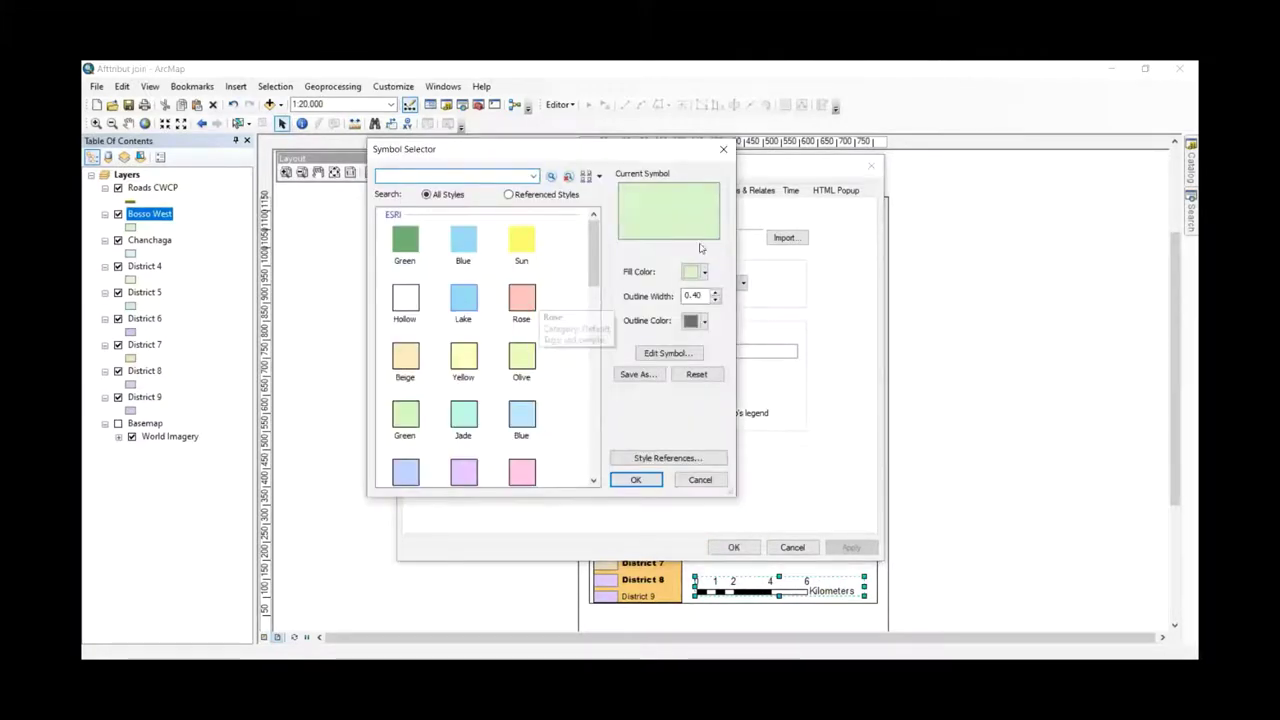
click(703, 273)
click(704, 273)
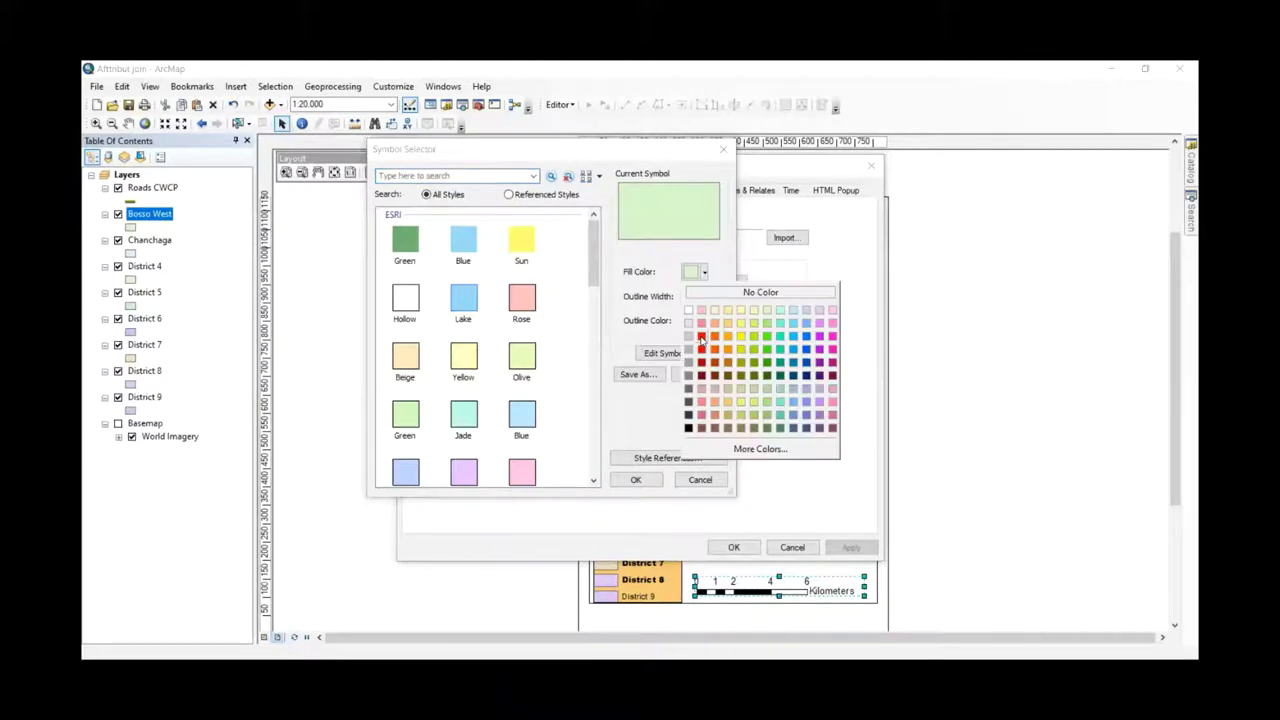
click(701, 337)
click(636, 480)
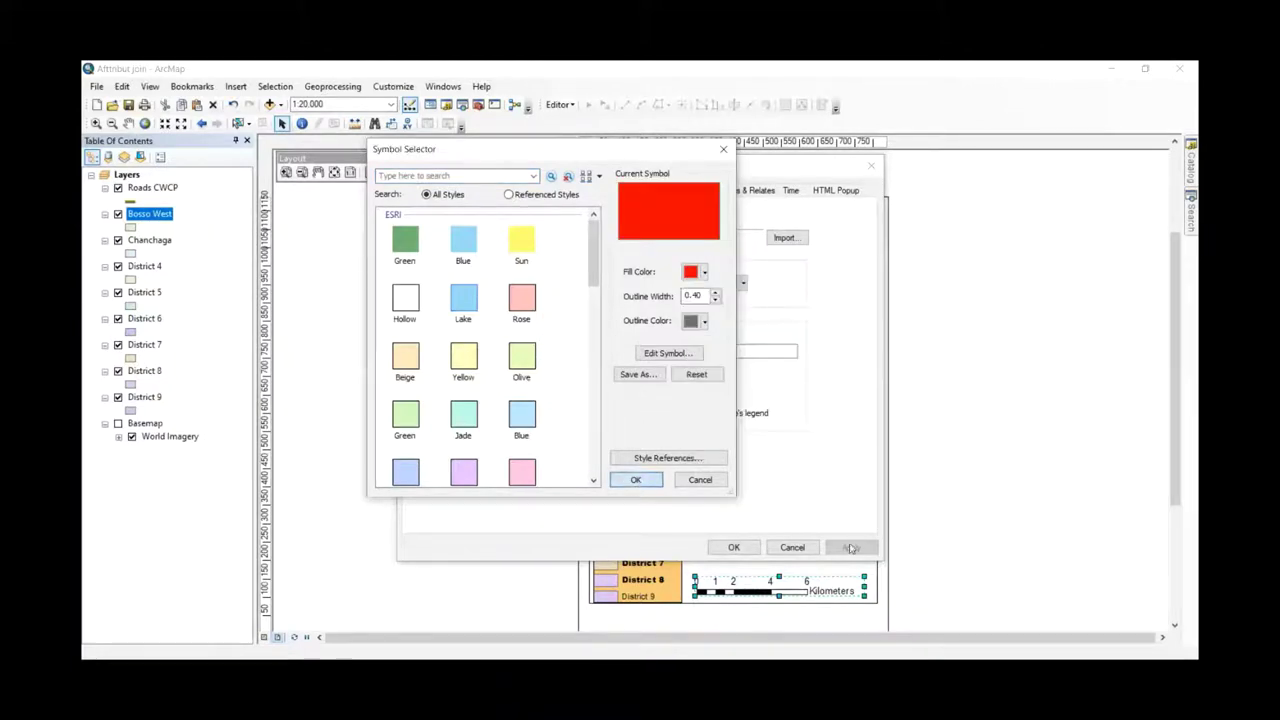
click(851, 548)
click(734, 547)
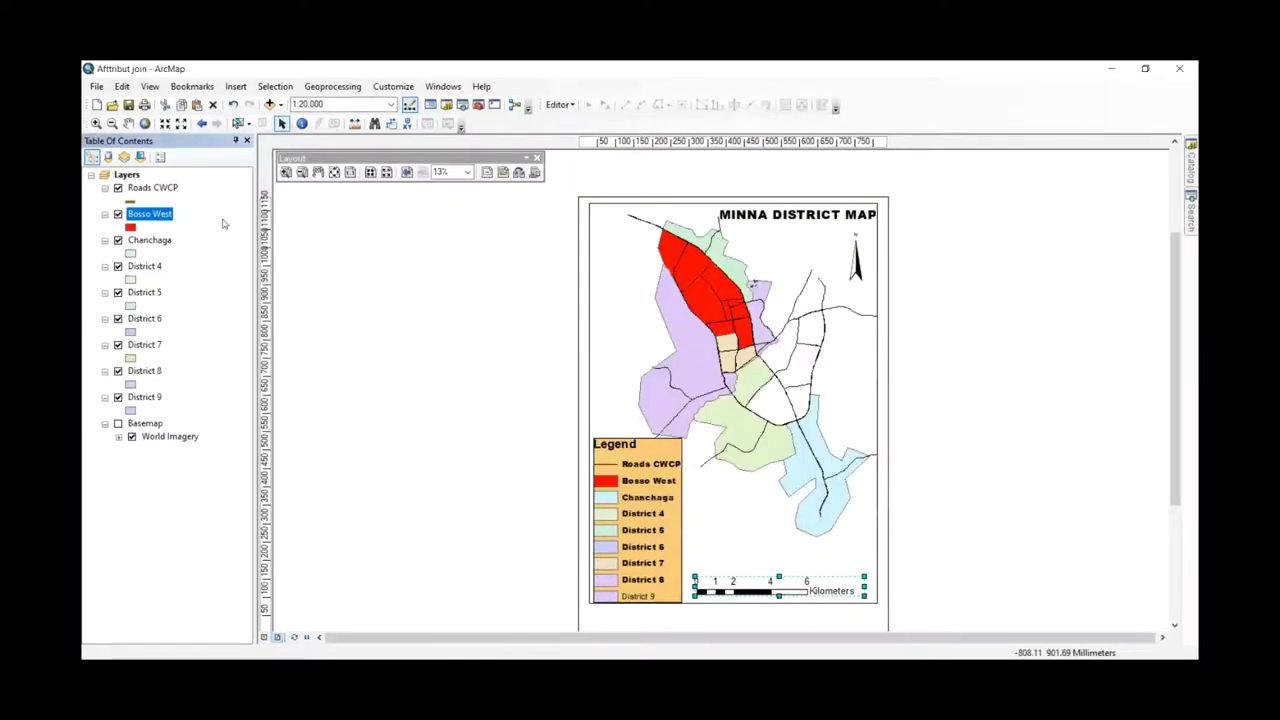
- Switch the Roads CWCP layer off and on to compare the map and legend with and without roads
click(118, 188)
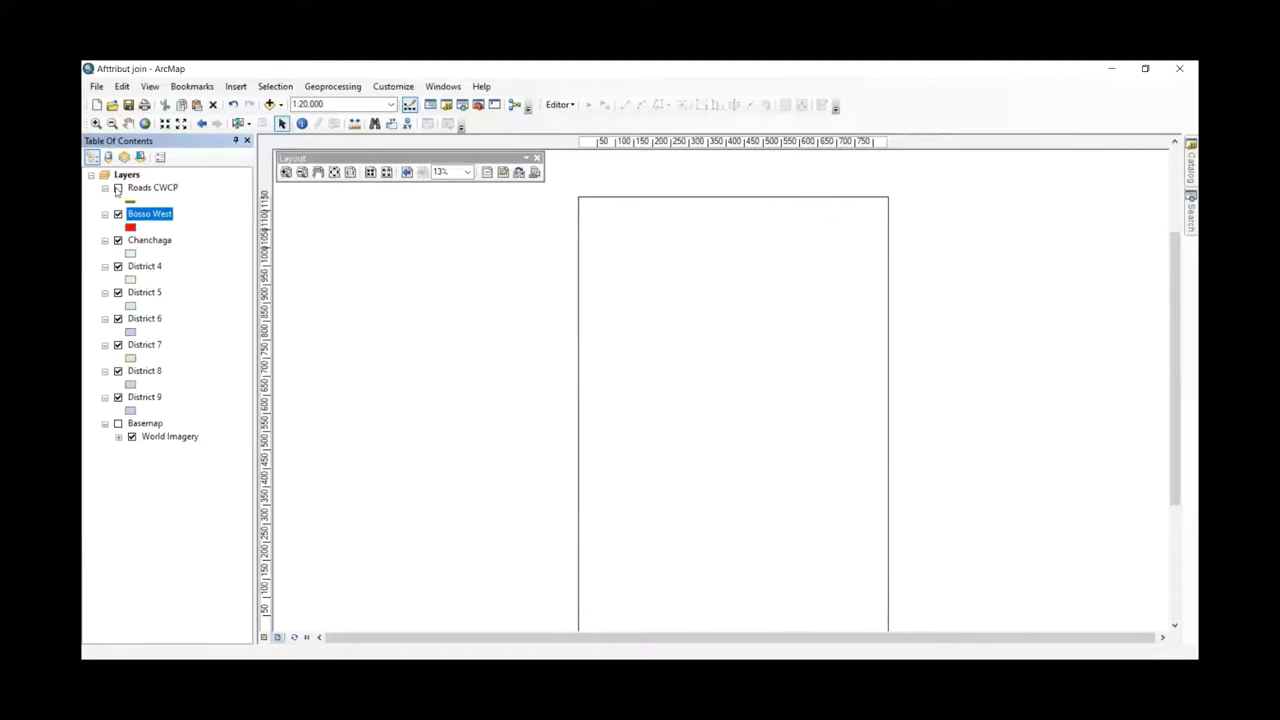
click(118, 188)
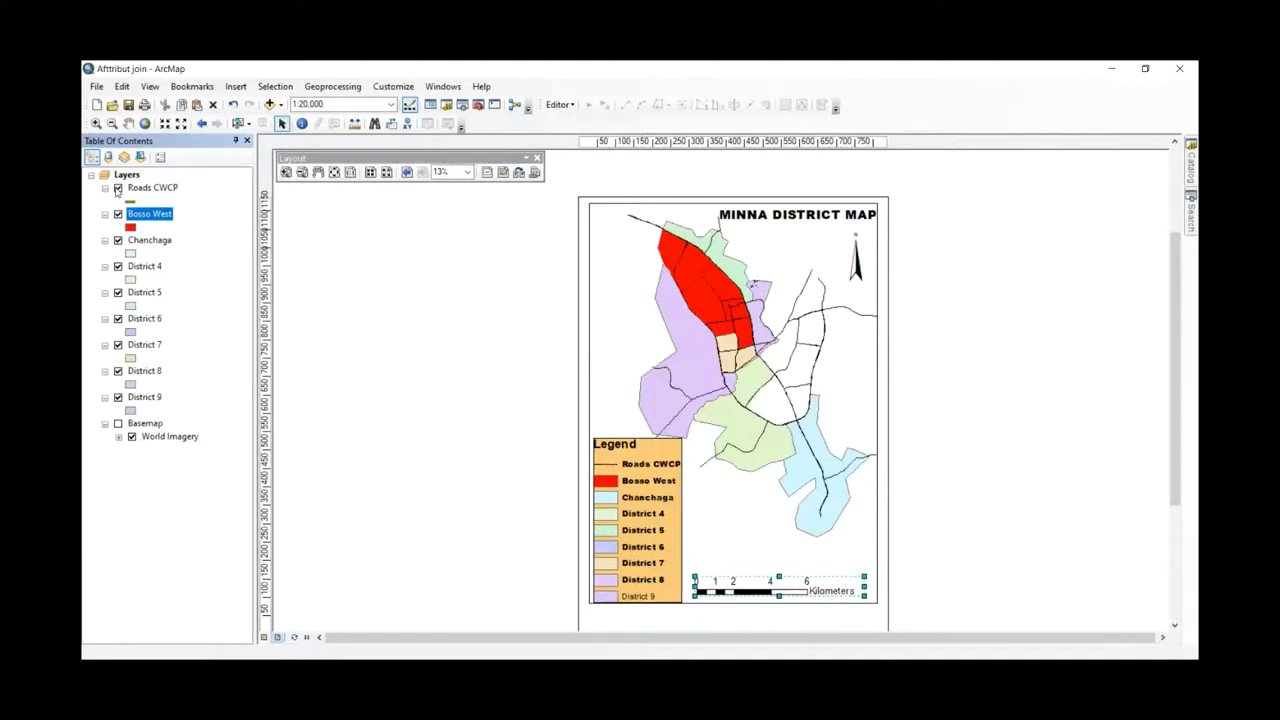
click(118, 188)
click(118, 188)
click(118, 188)
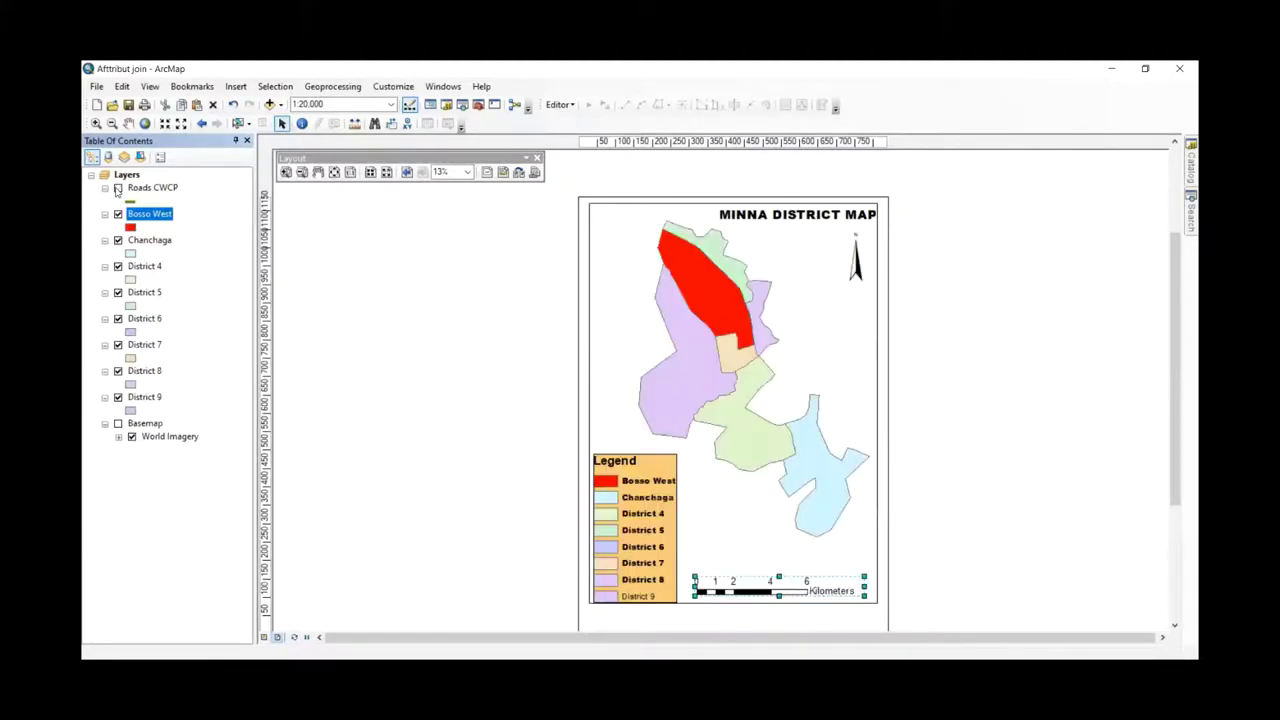
click(118, 188)
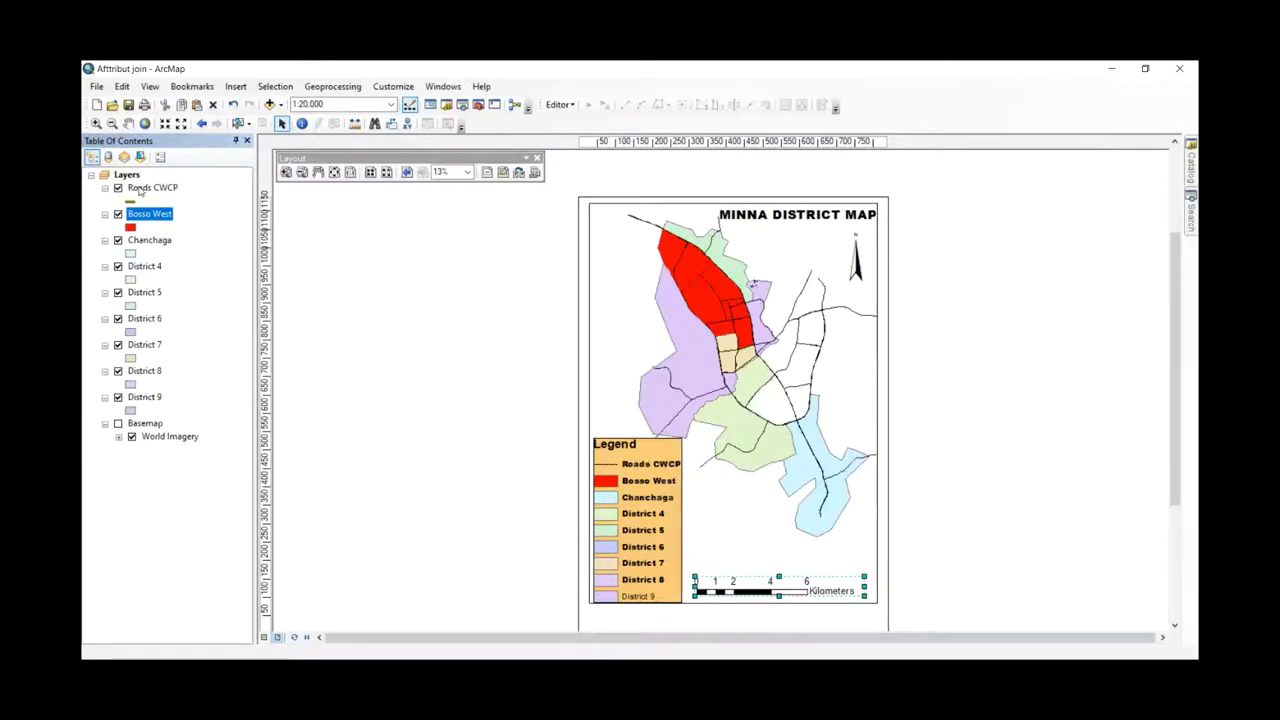
- Assign the predefined Highway line symbol to the Roads CWCP layer and accept the layer properties
right_click(140, 190)
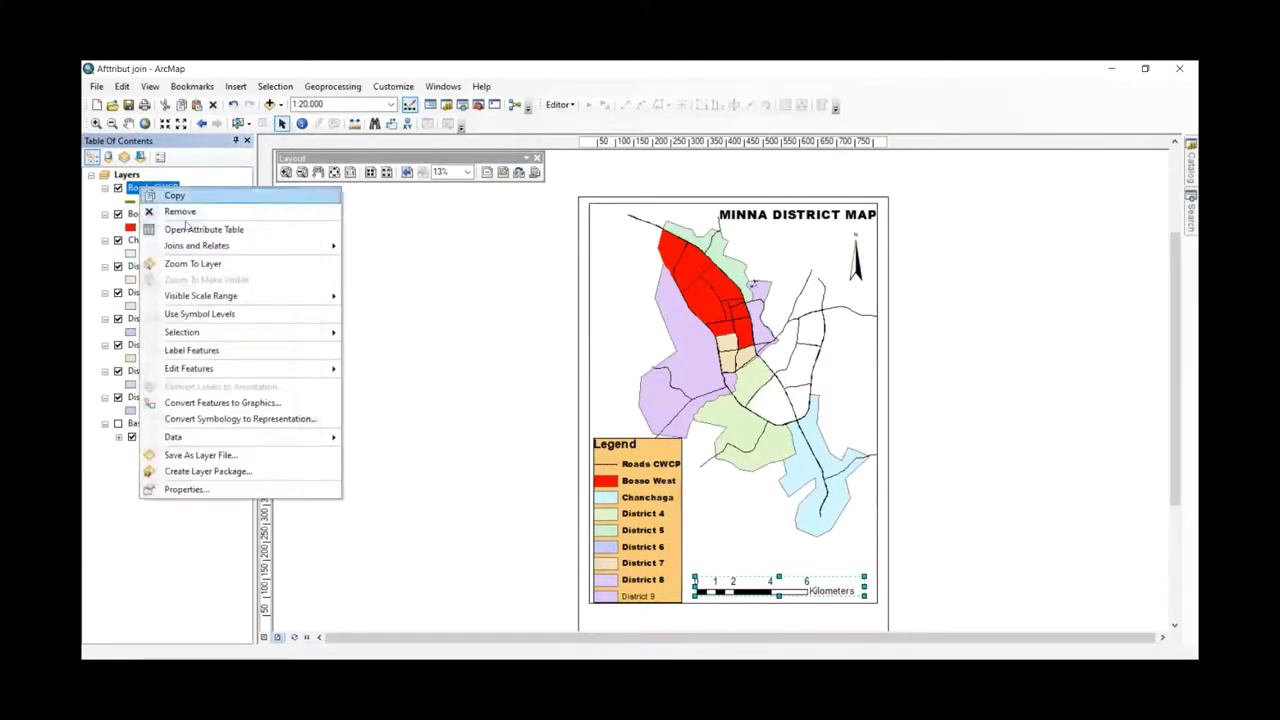
click(200, 488)
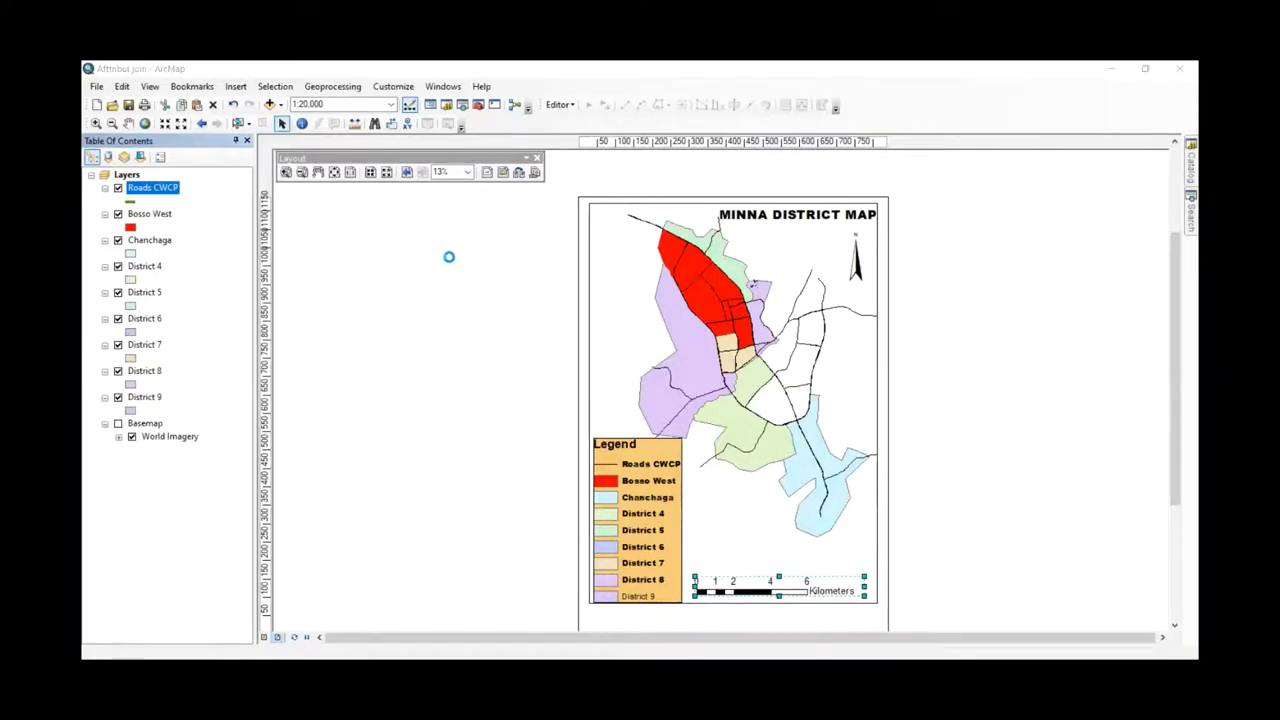
click(575, 286)
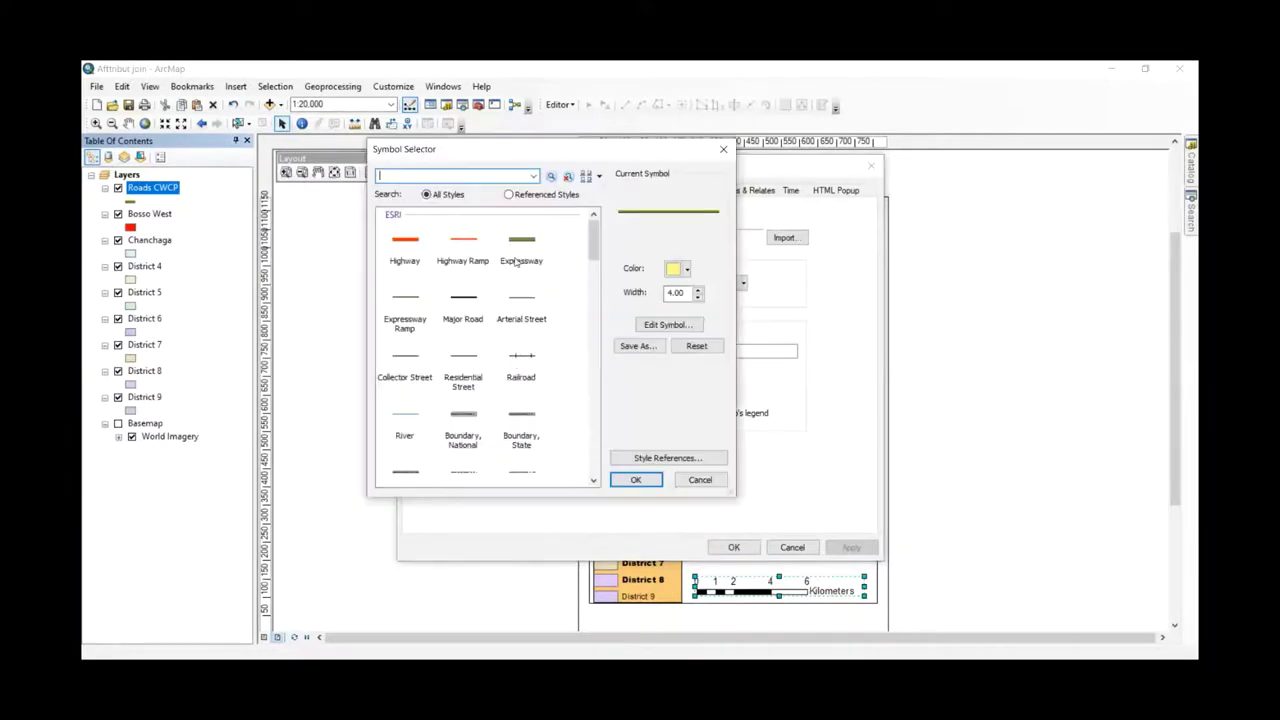
click(403, 252)
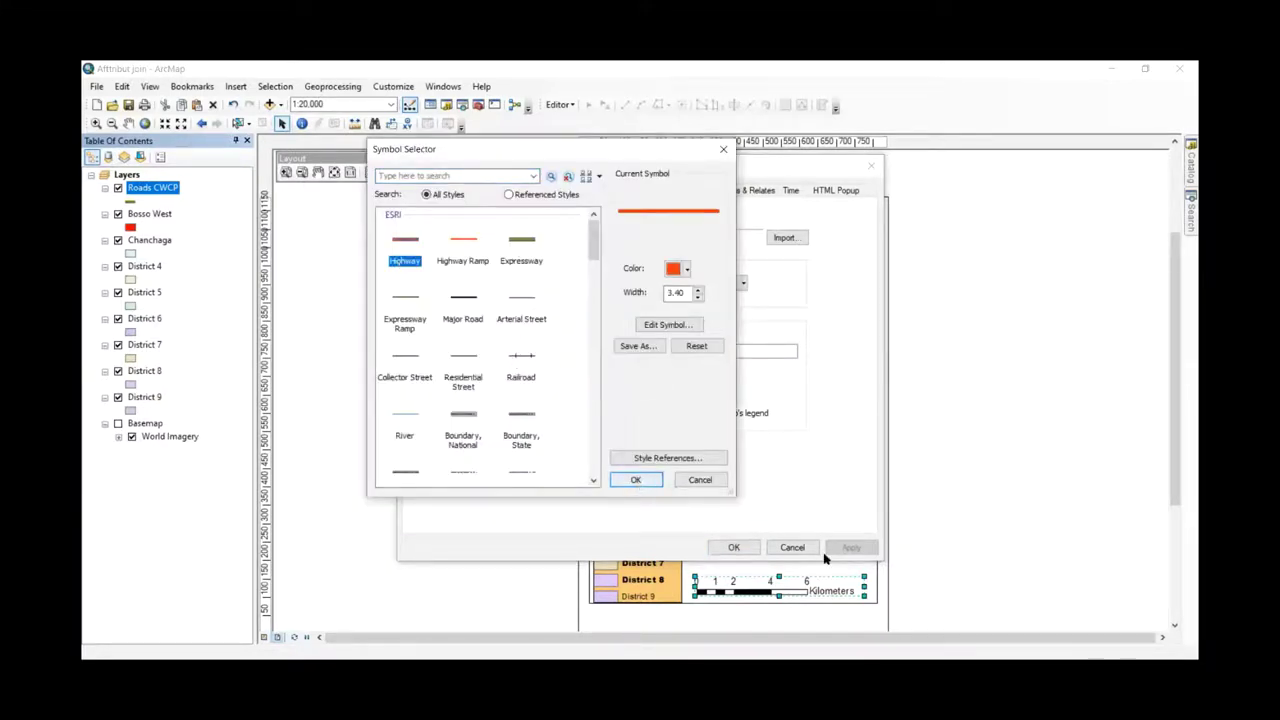
click(637, 481)
click(734, 548)
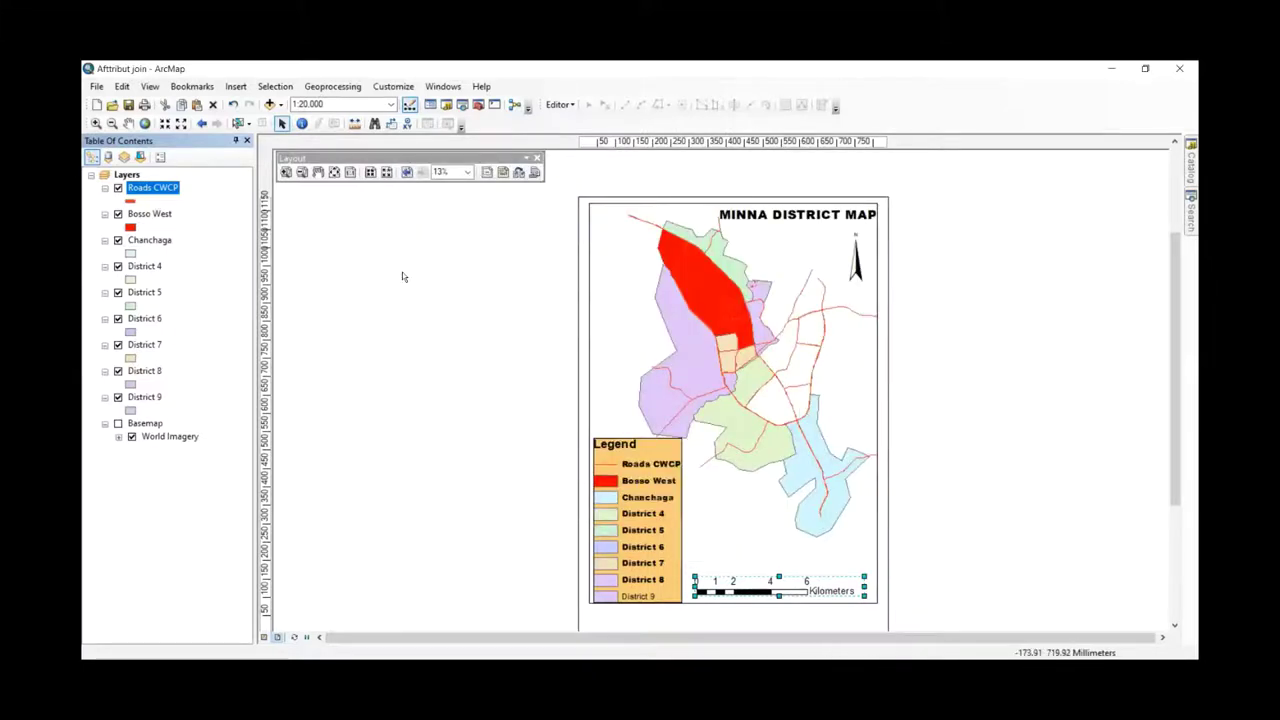
- Assign the predefined dark Green fill symbol without an outline width to the Bosso West layer
click(148, 214)
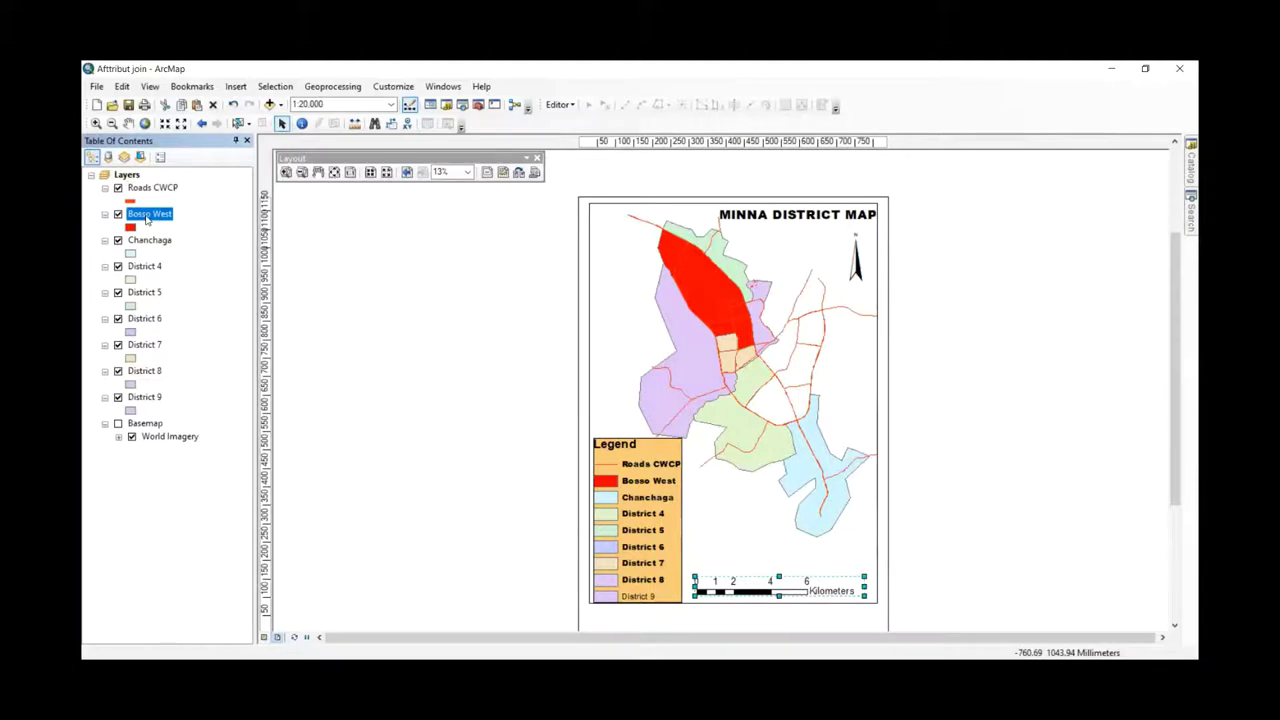
right_click(146, 215)
click(223, 517)
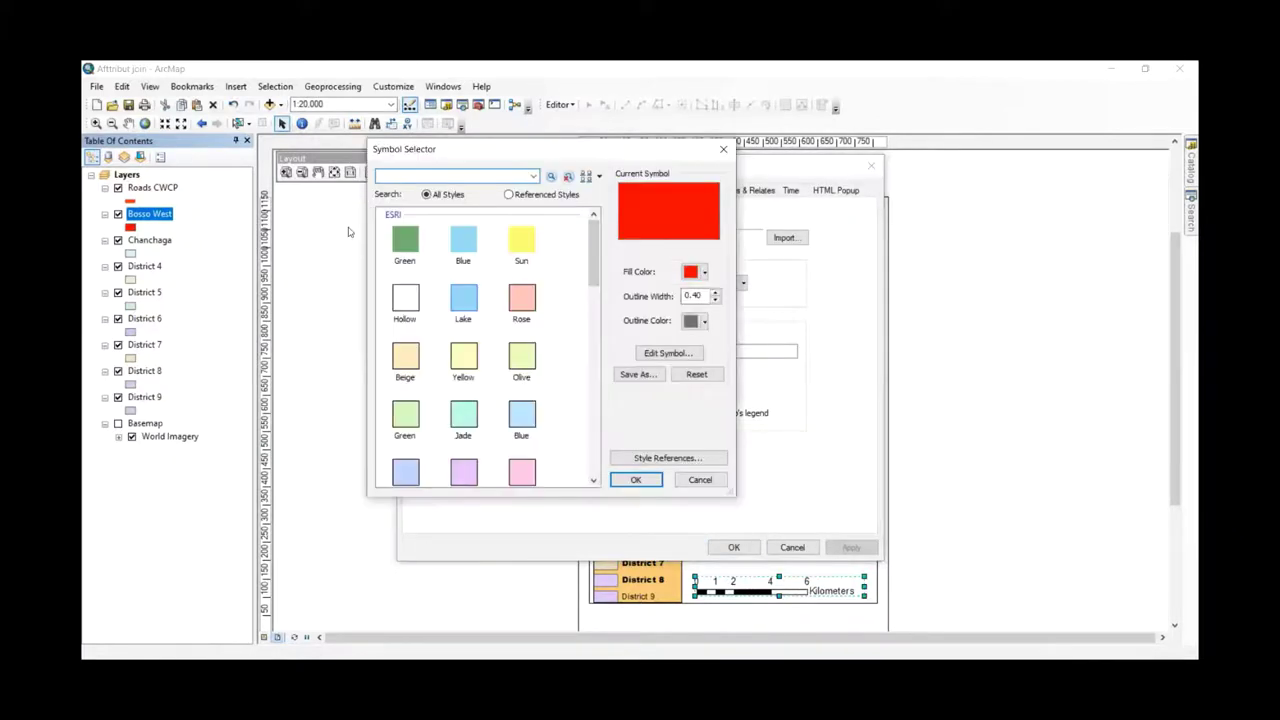
click(406, 246)
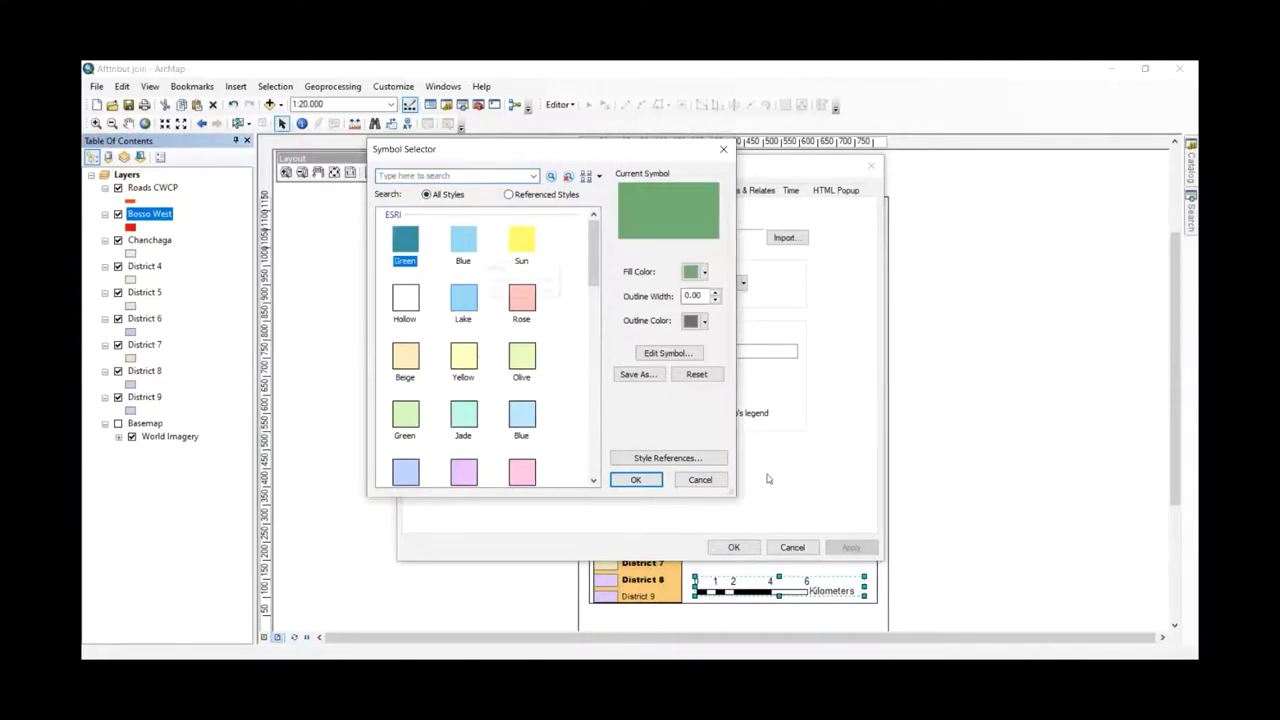
click(634, 481)
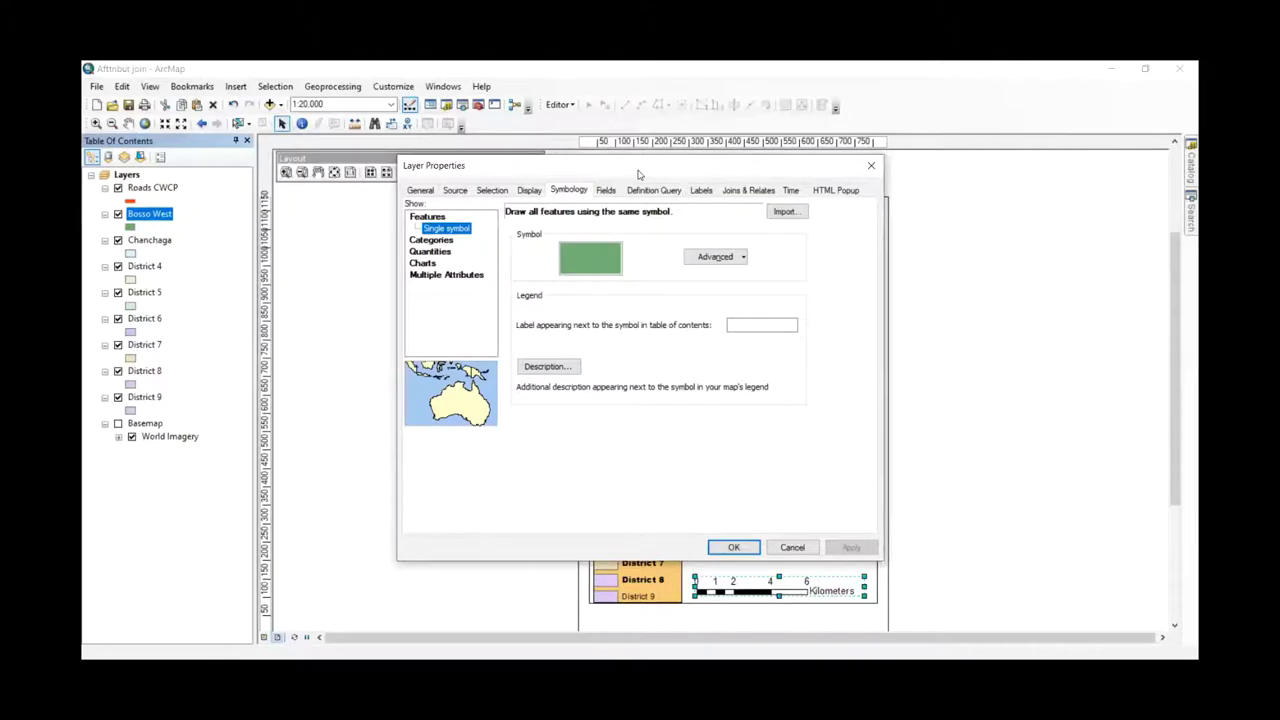
- Accept the green single-symbol setting for the Bosso West layer
drag(638, 175, 1038, 190)
click(1133, 565)
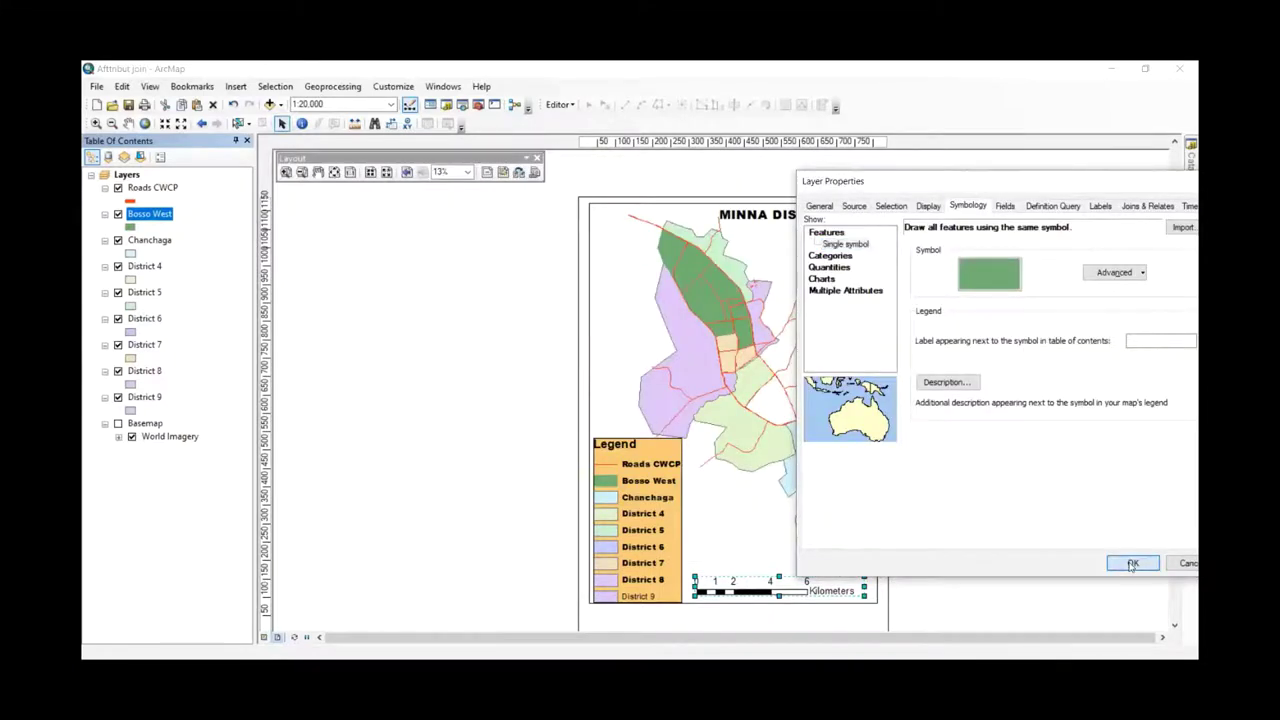
- Insert a neatline around the selected scale bar with a 10 pt gap and no border, background or drop shadow
click(235, 87)
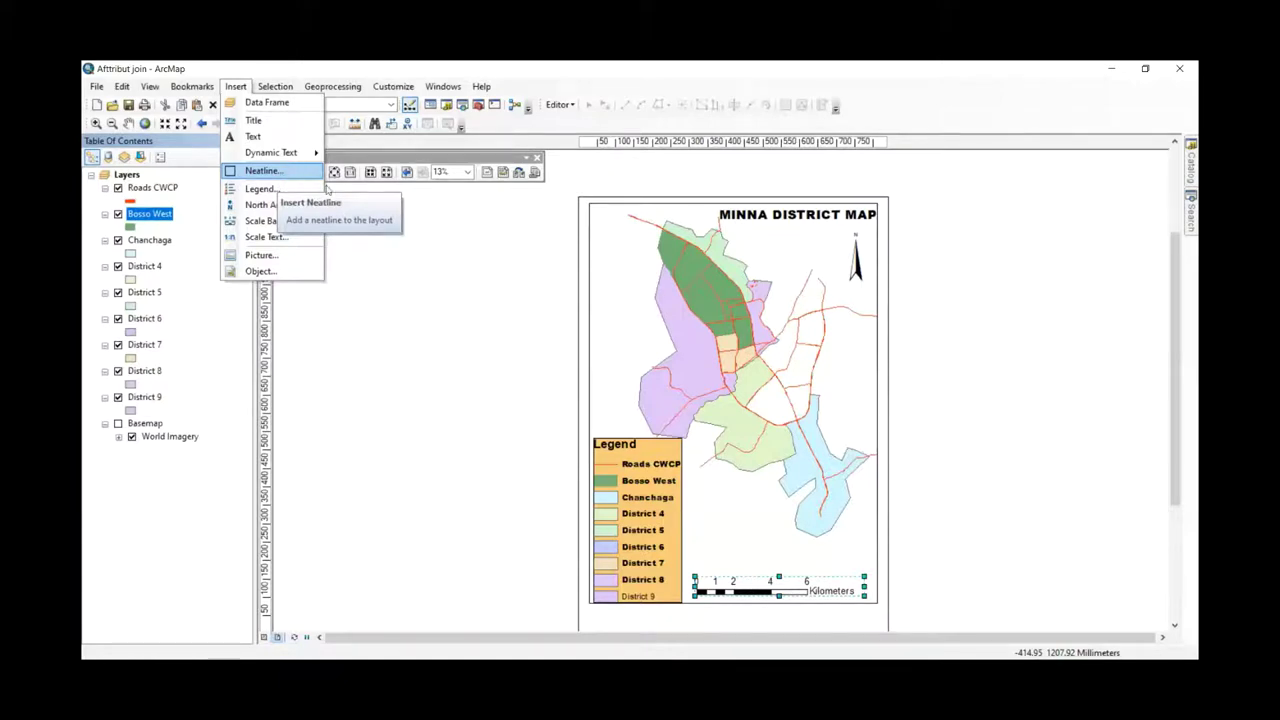
click(285, 174)
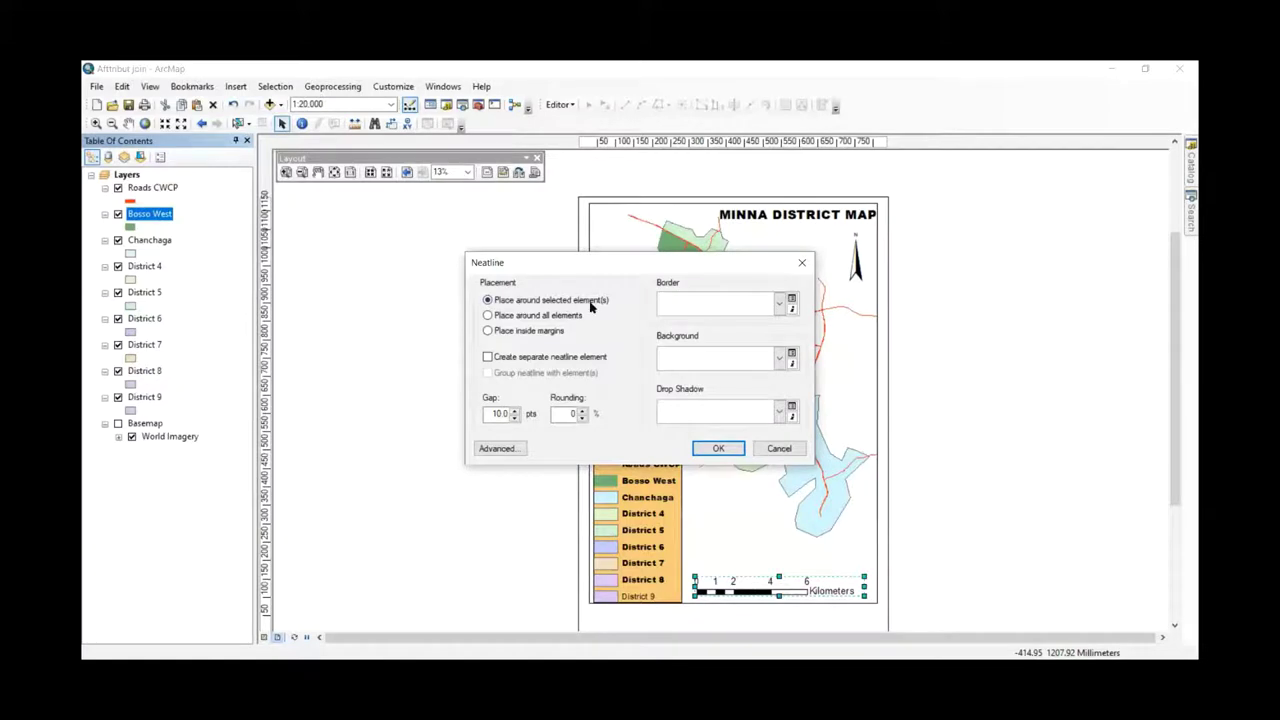
click(780, 304)
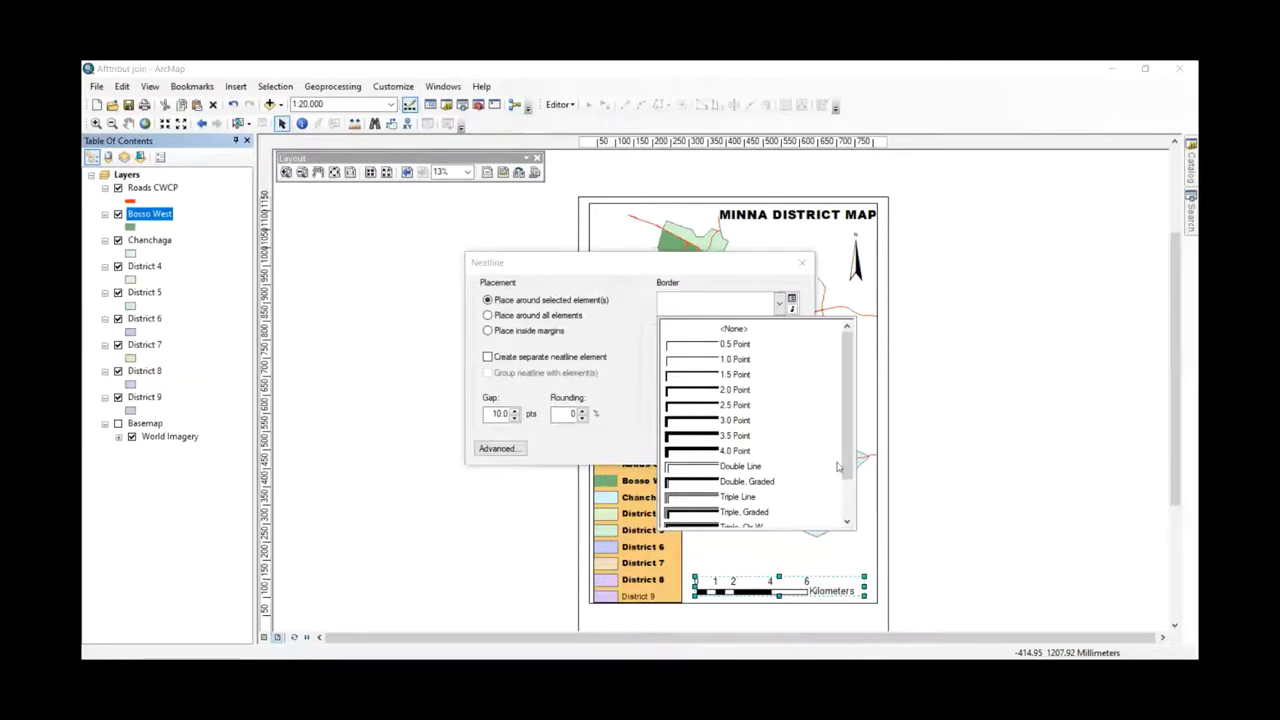
scroll(846, 400, down, 1)
scroll(846, 400, up, 1)
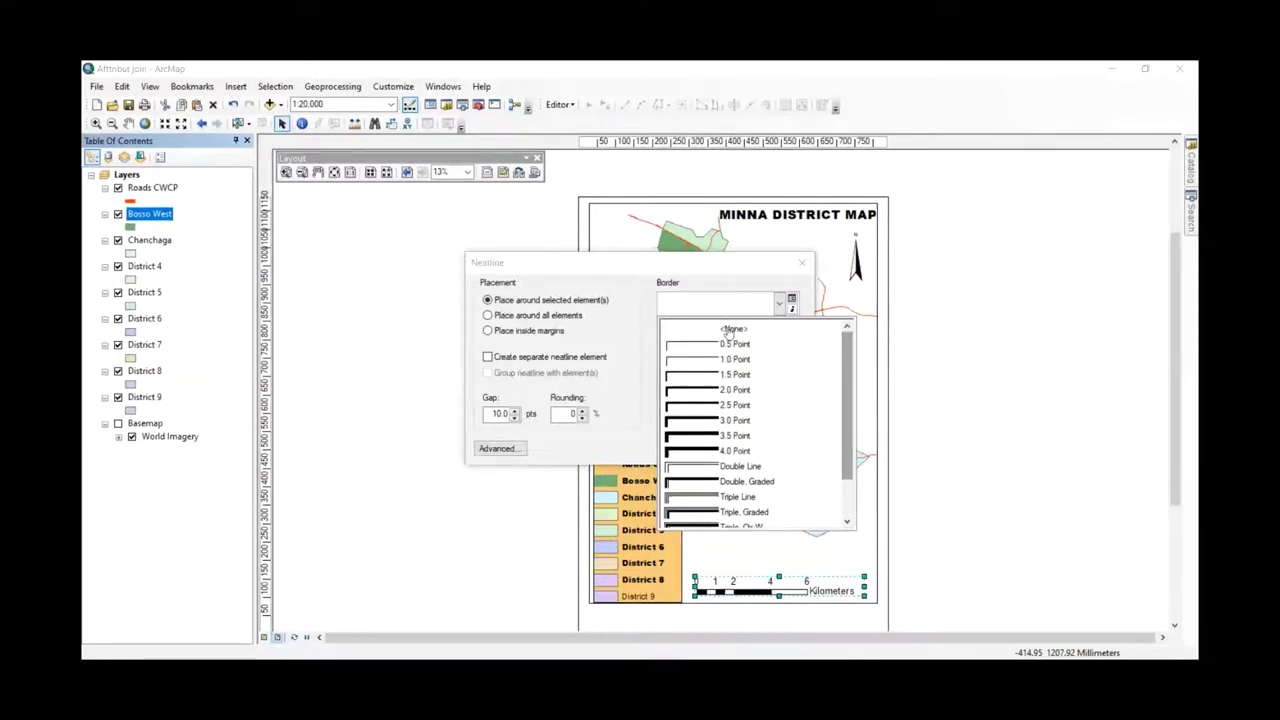
click(720, 455)
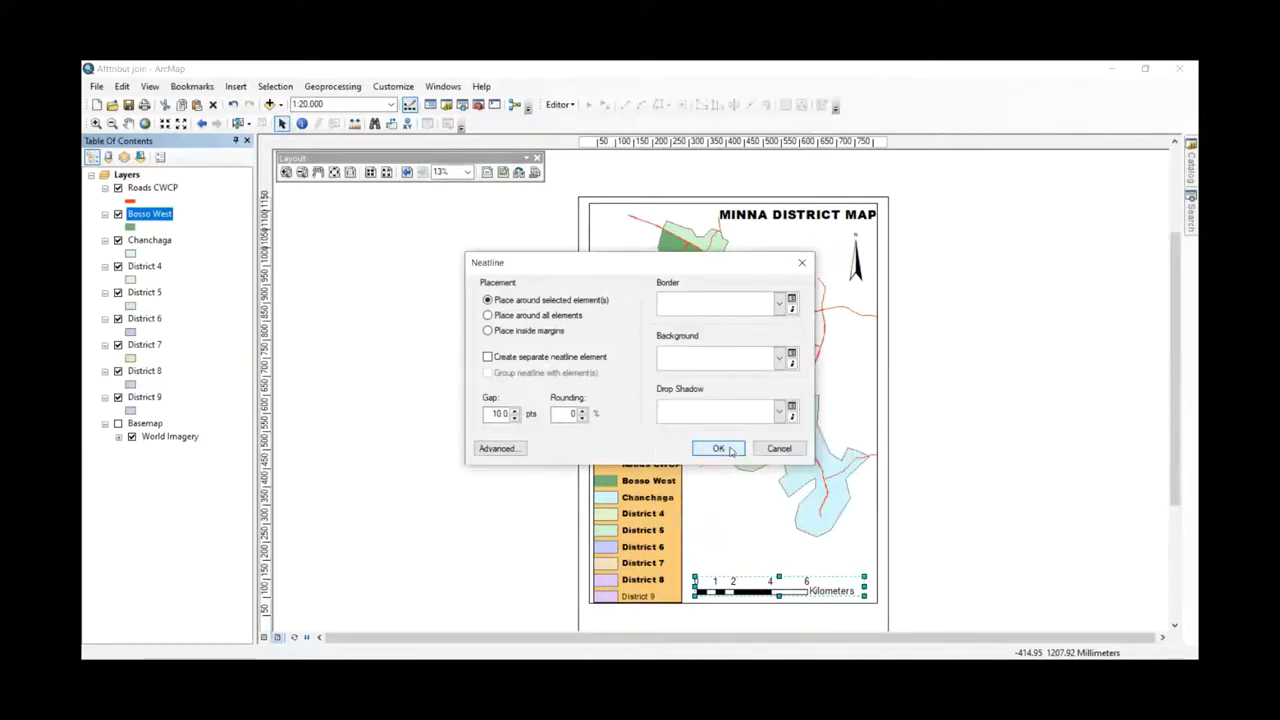
click(731, 451)
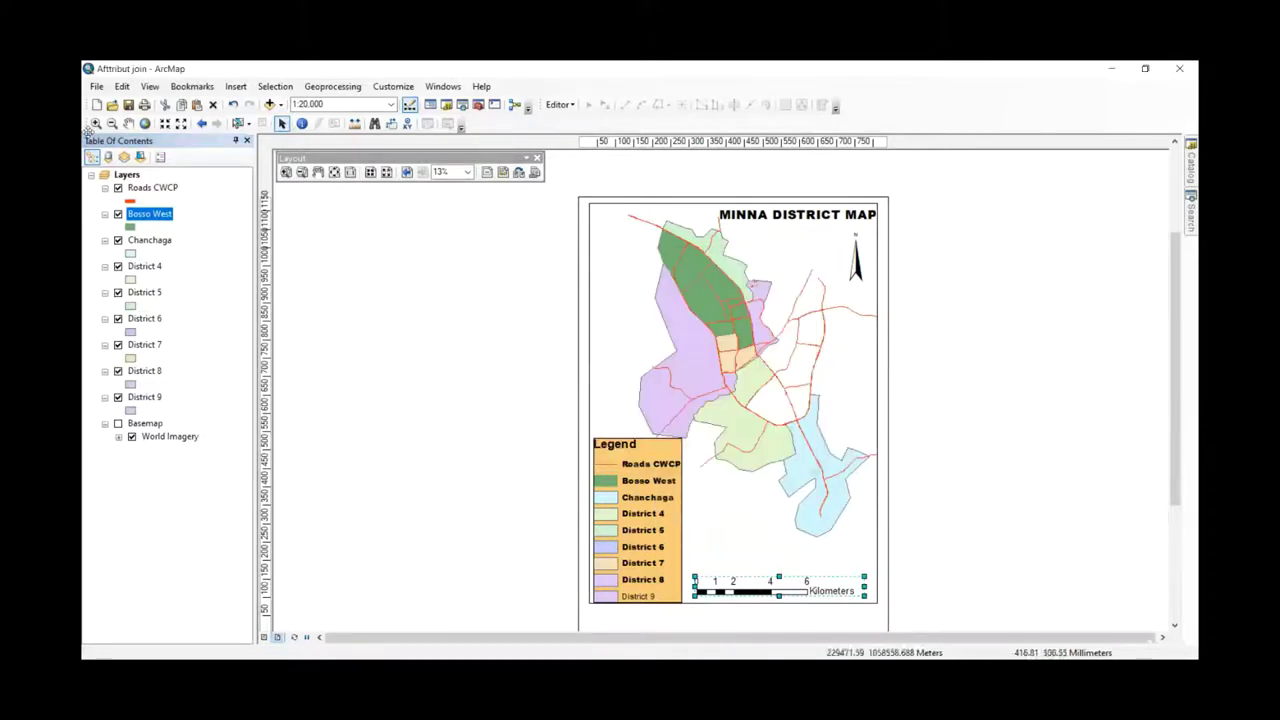
click(236, 87)
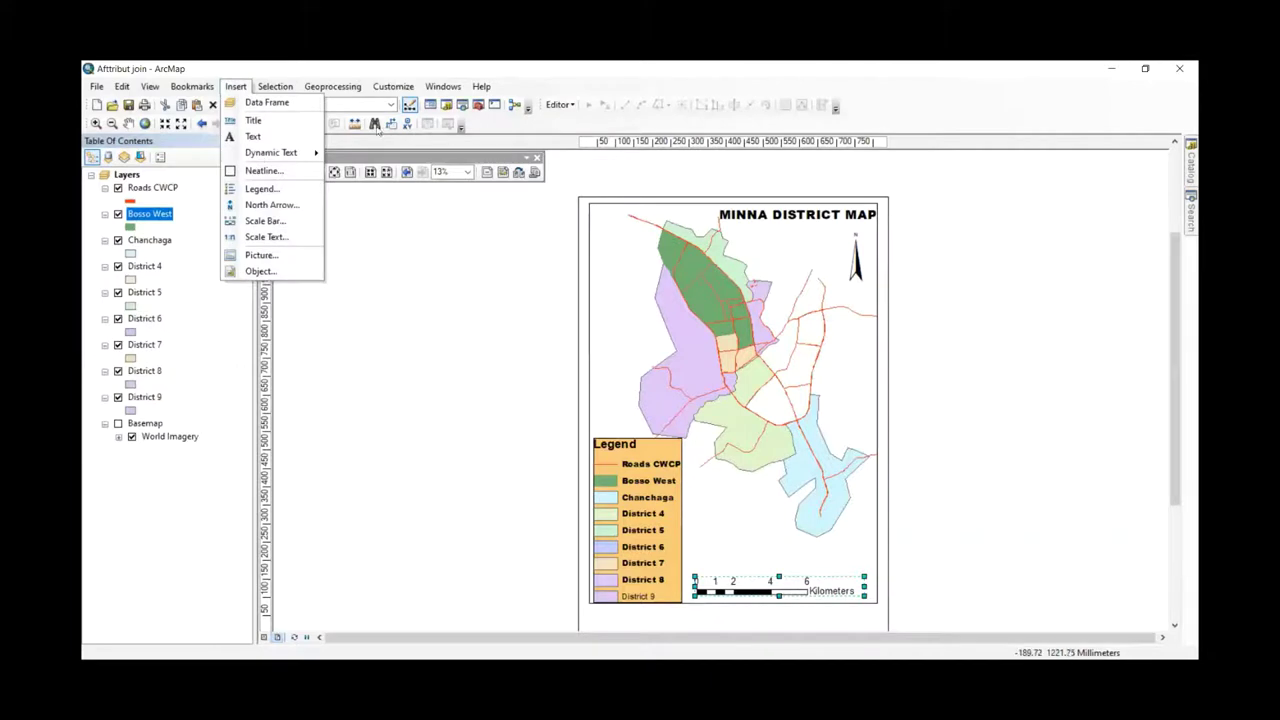
click(873, 257)
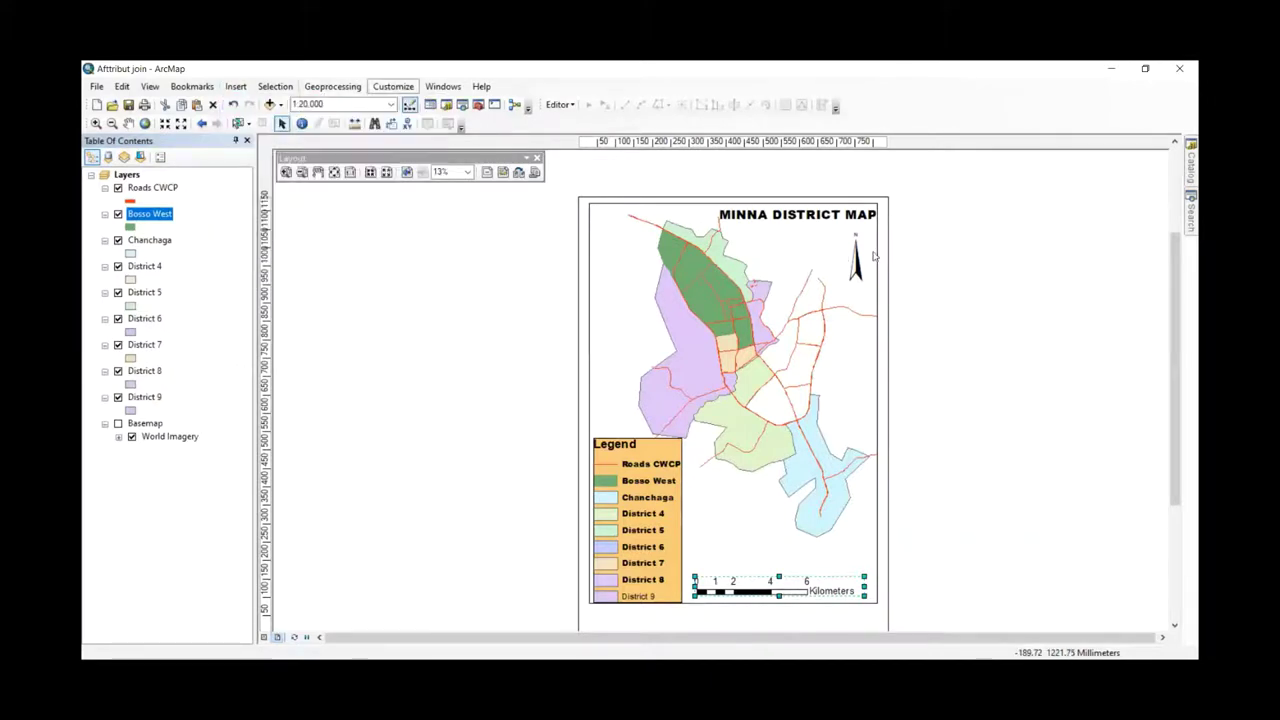
key(Down)
click(887, 278)
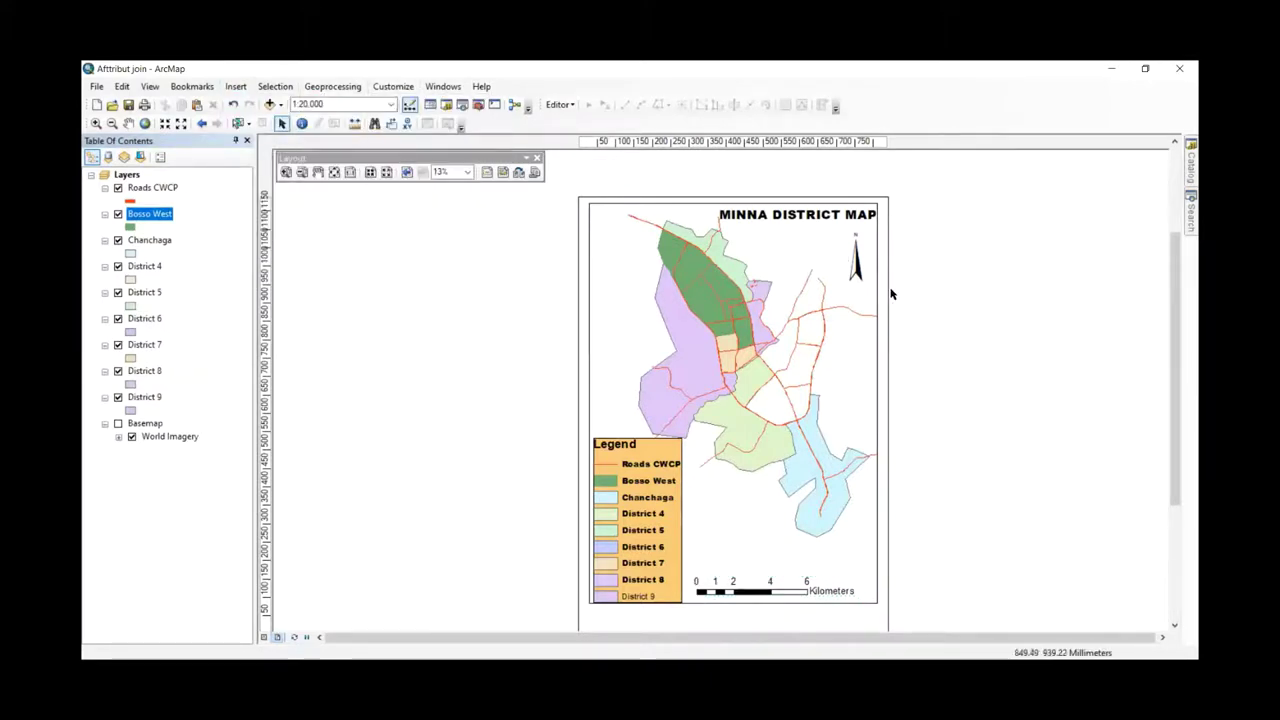
- Create a labels-only graticule for the map data frame, with 30-second intervals and a simple border at its edge
click(590, 382)
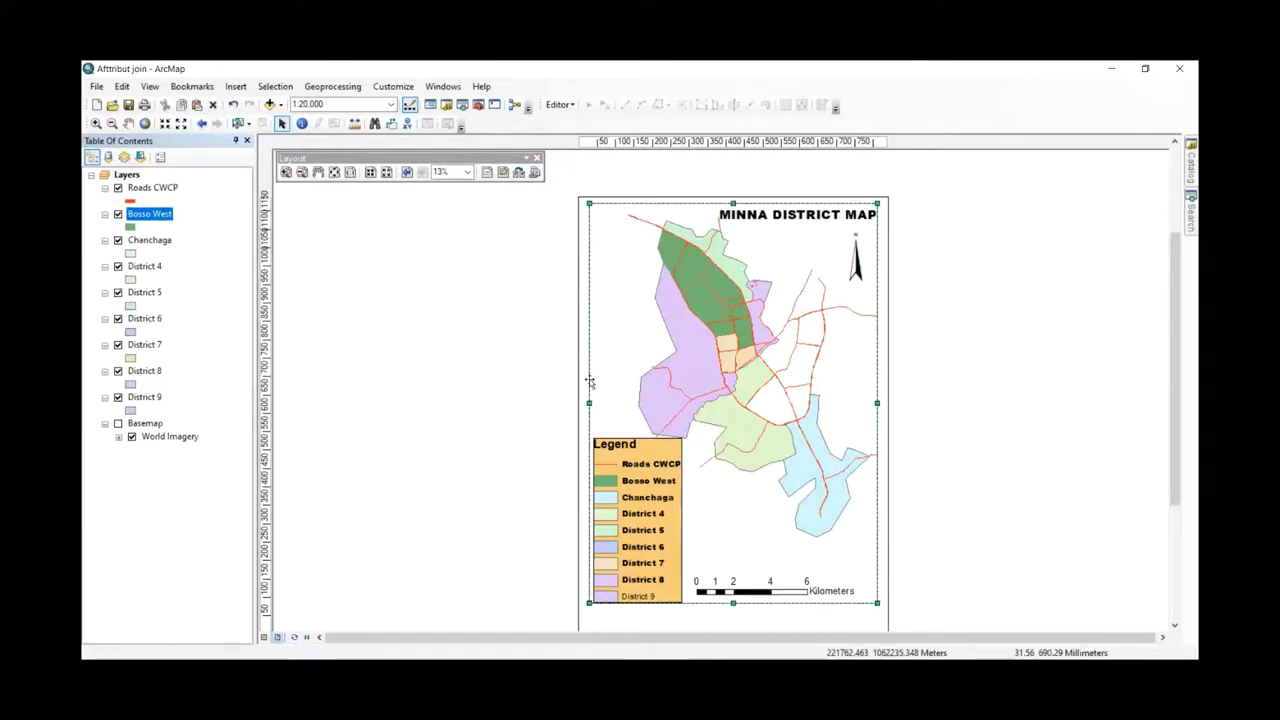
right_click(590, 382)
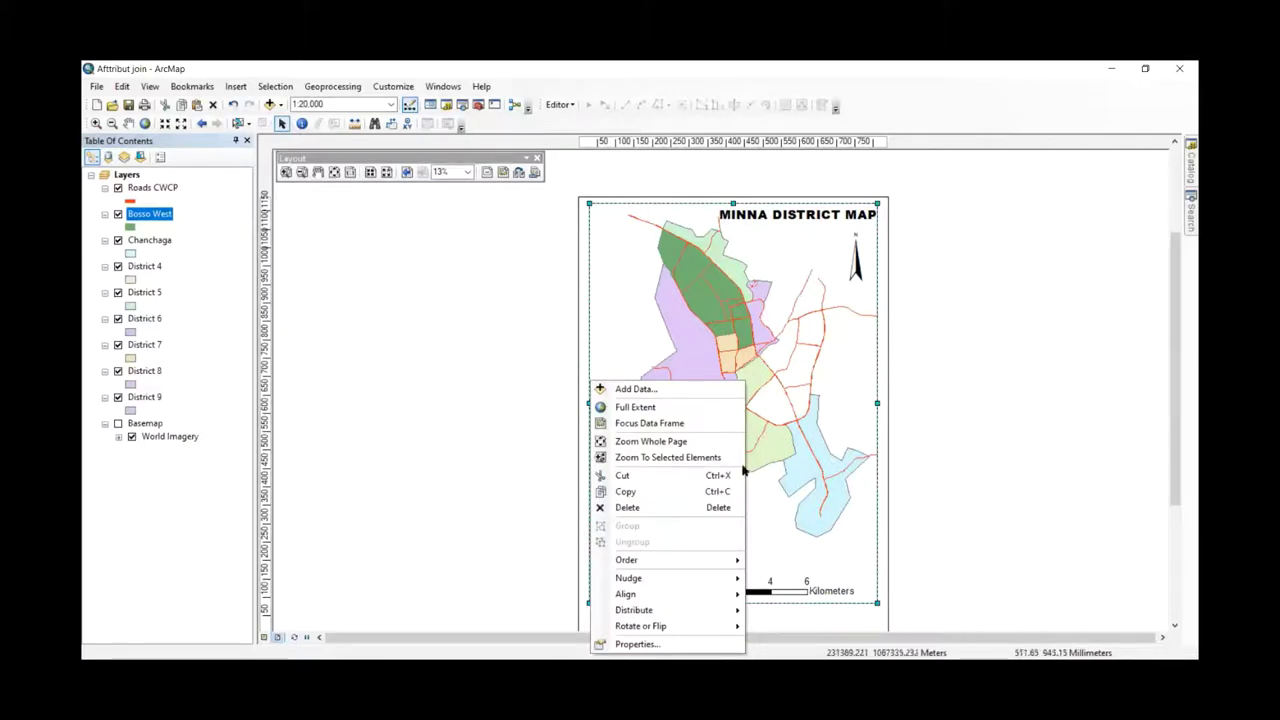
click(655, 644)
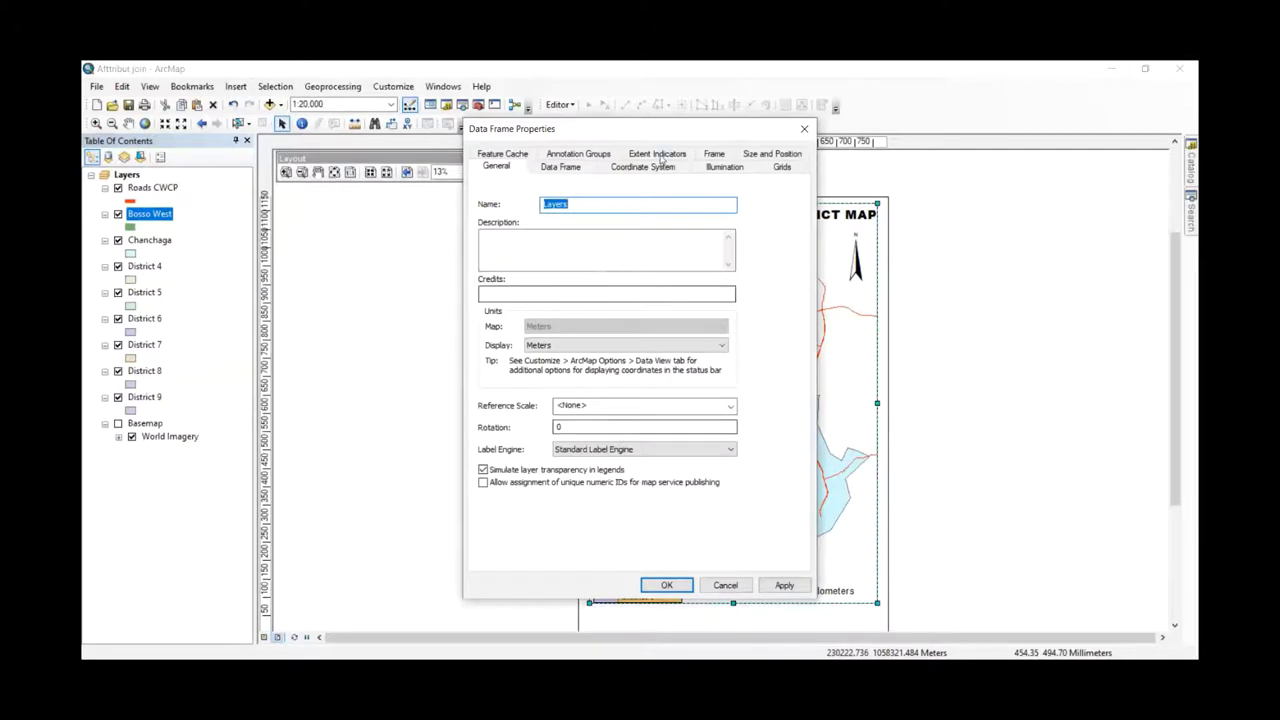
click(782, 168)
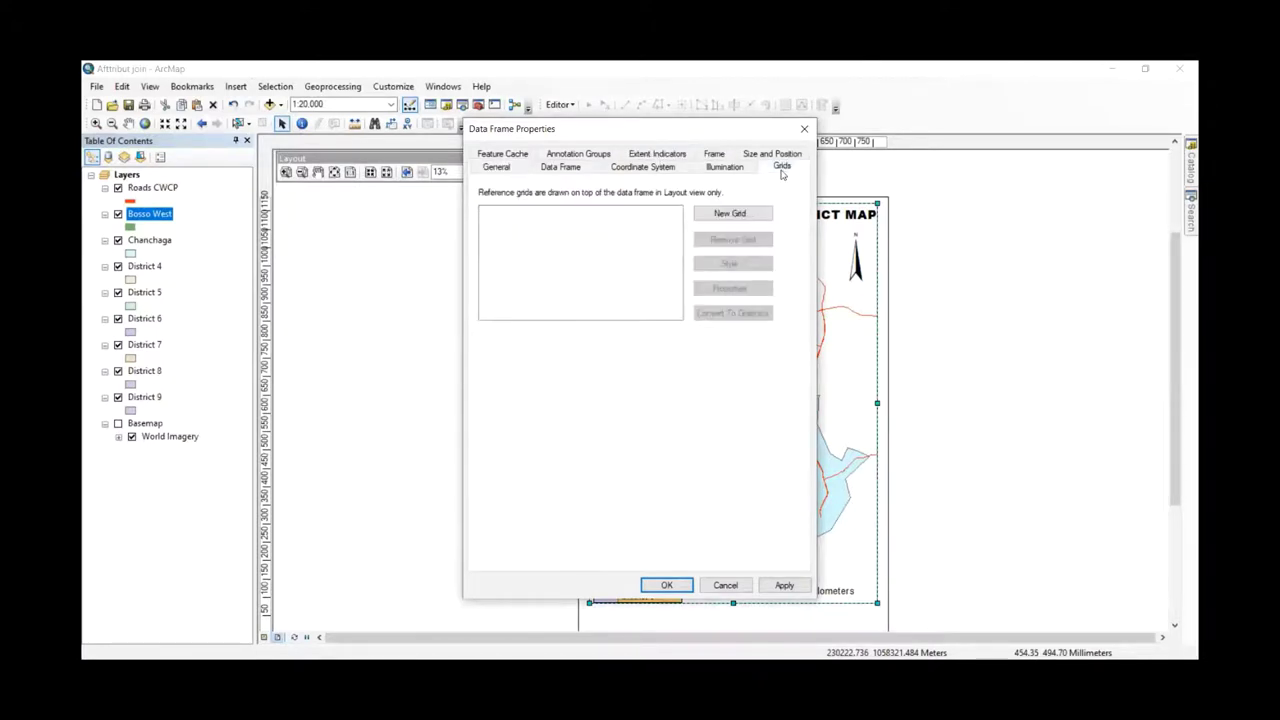
click(724, 216)
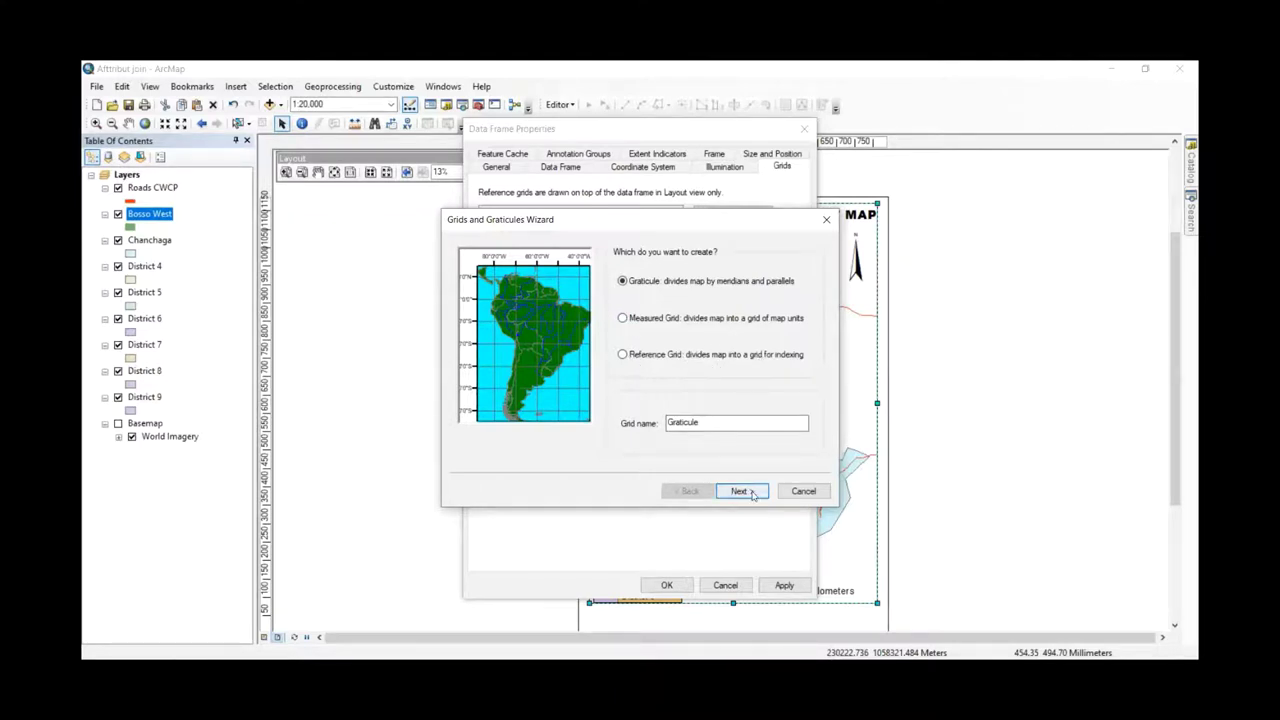
key(Return)
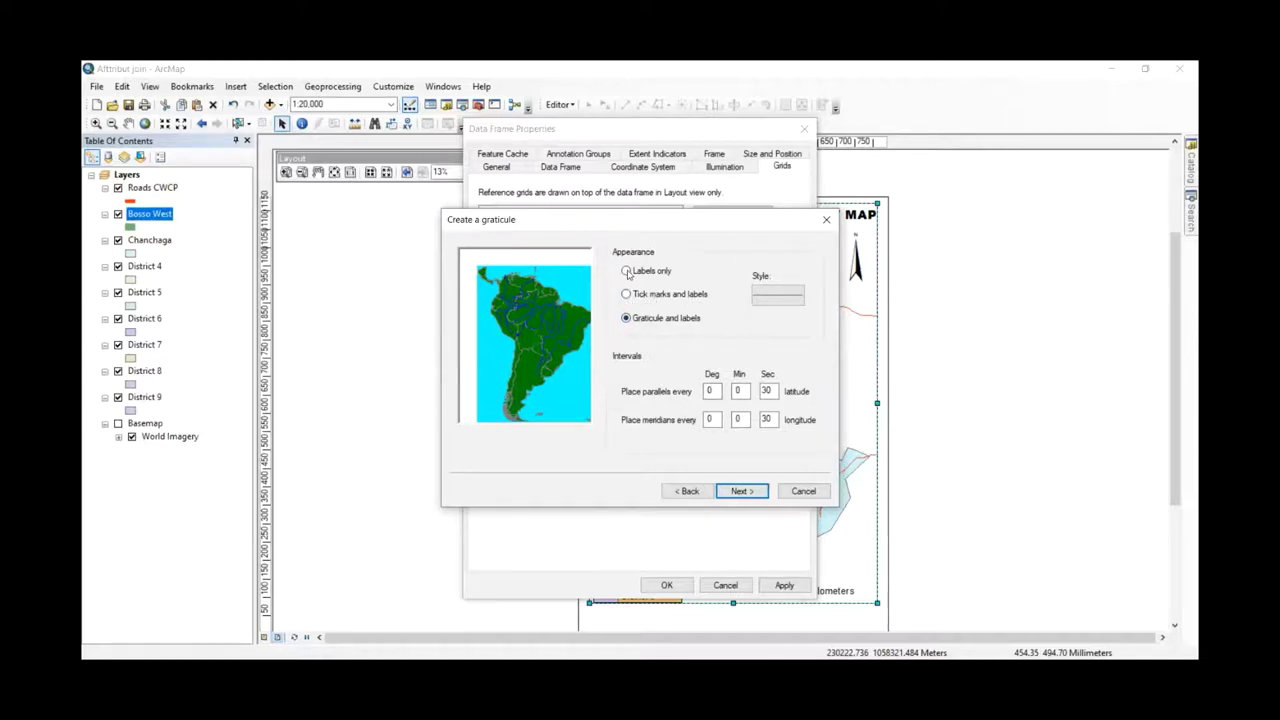
click(626, 271)
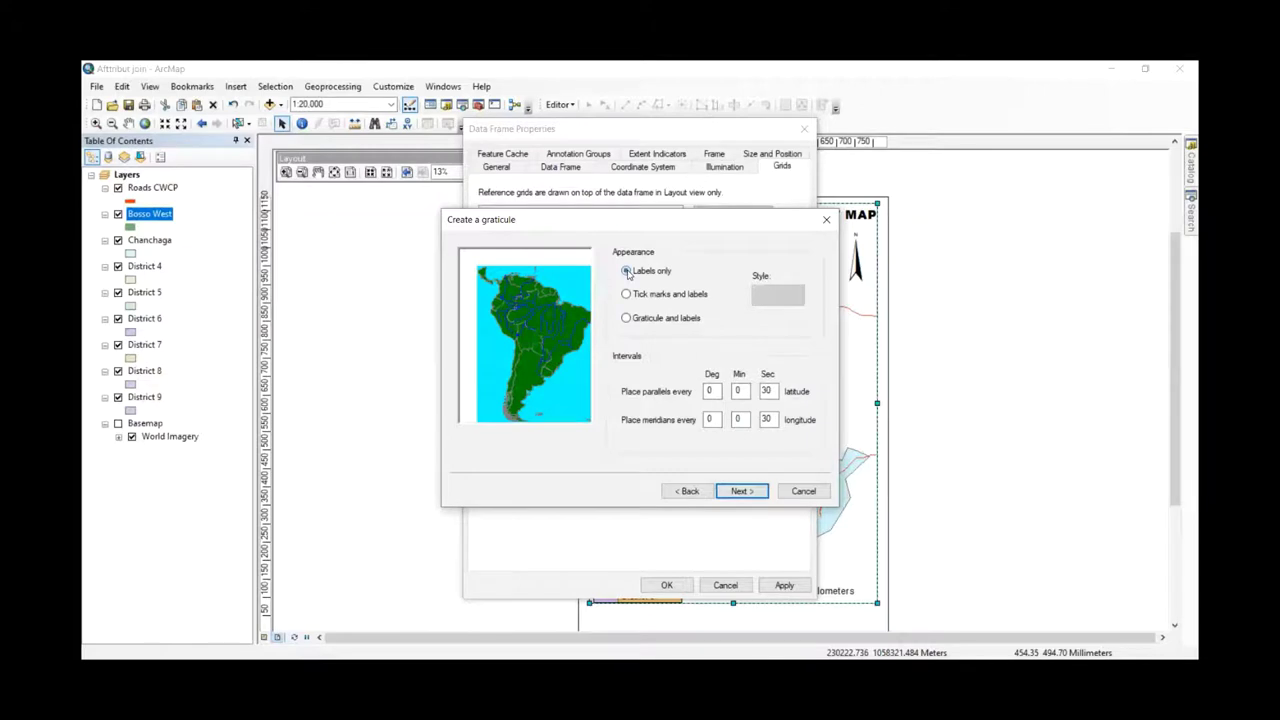
click(738, 492)
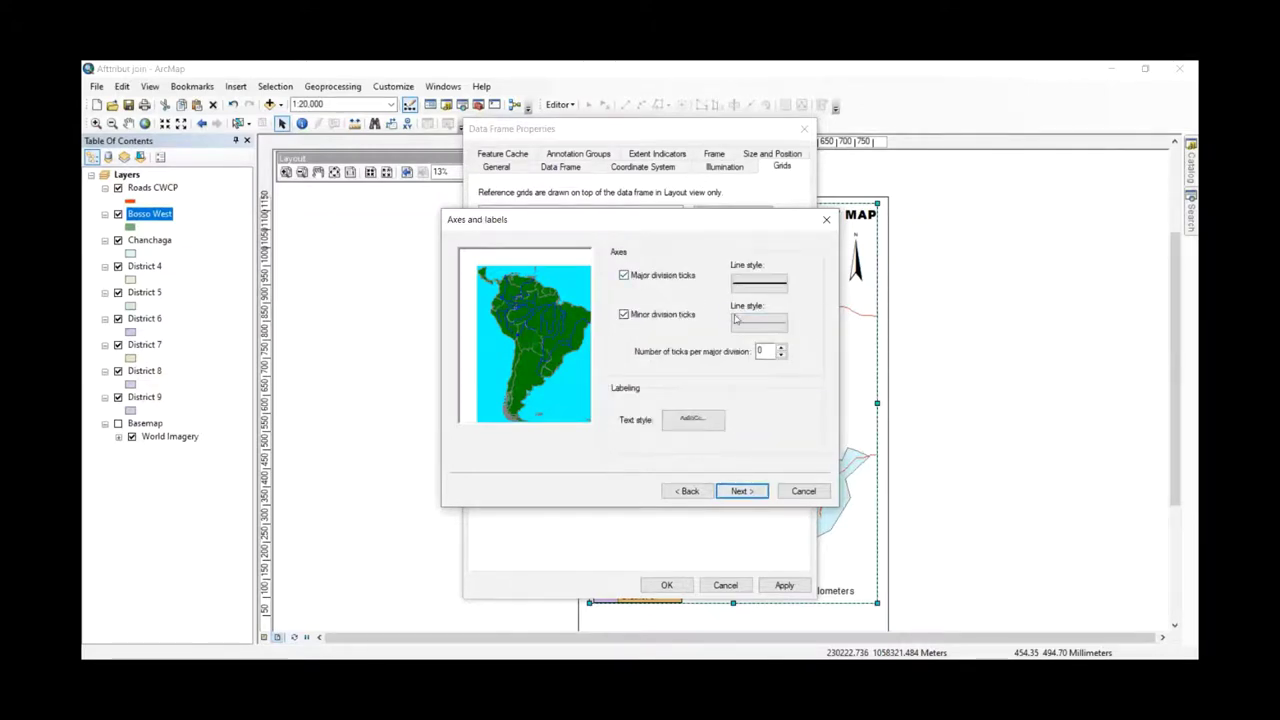
click(734, 495)
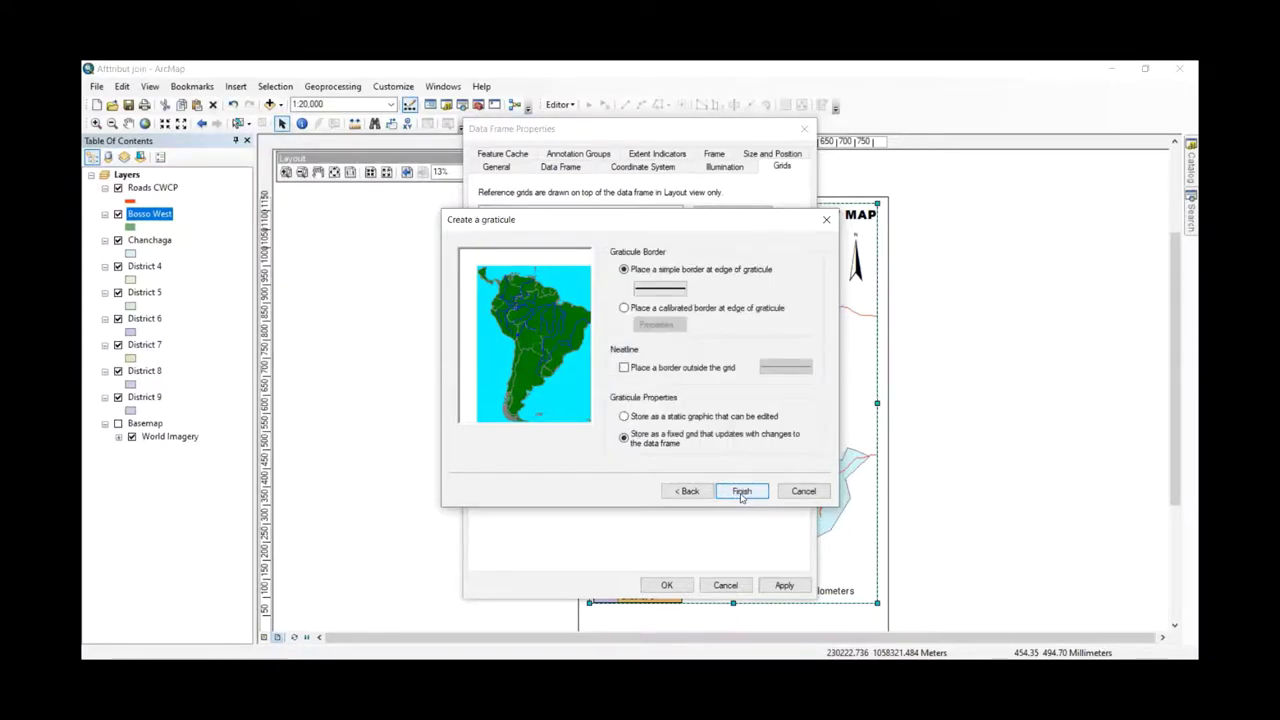
click(741, 496)
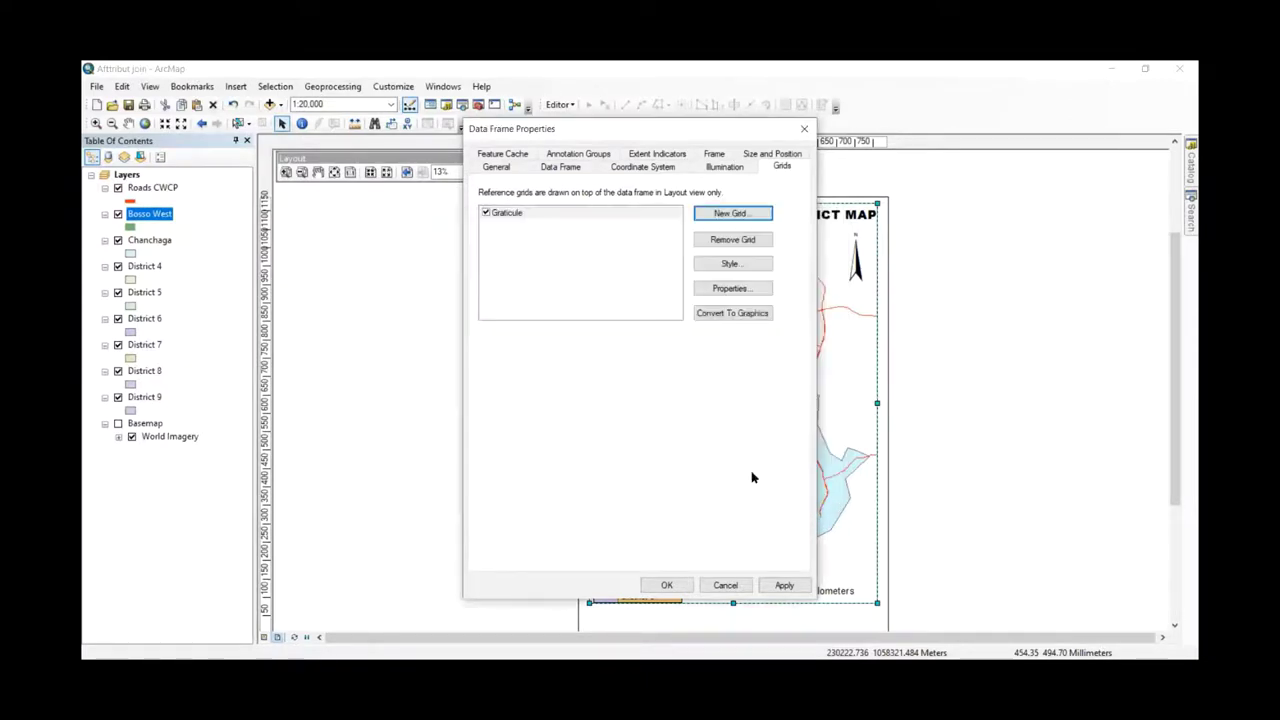
- Apply the graticule to the data frame and accept the differing geographic coordinate system
click(783, 584)
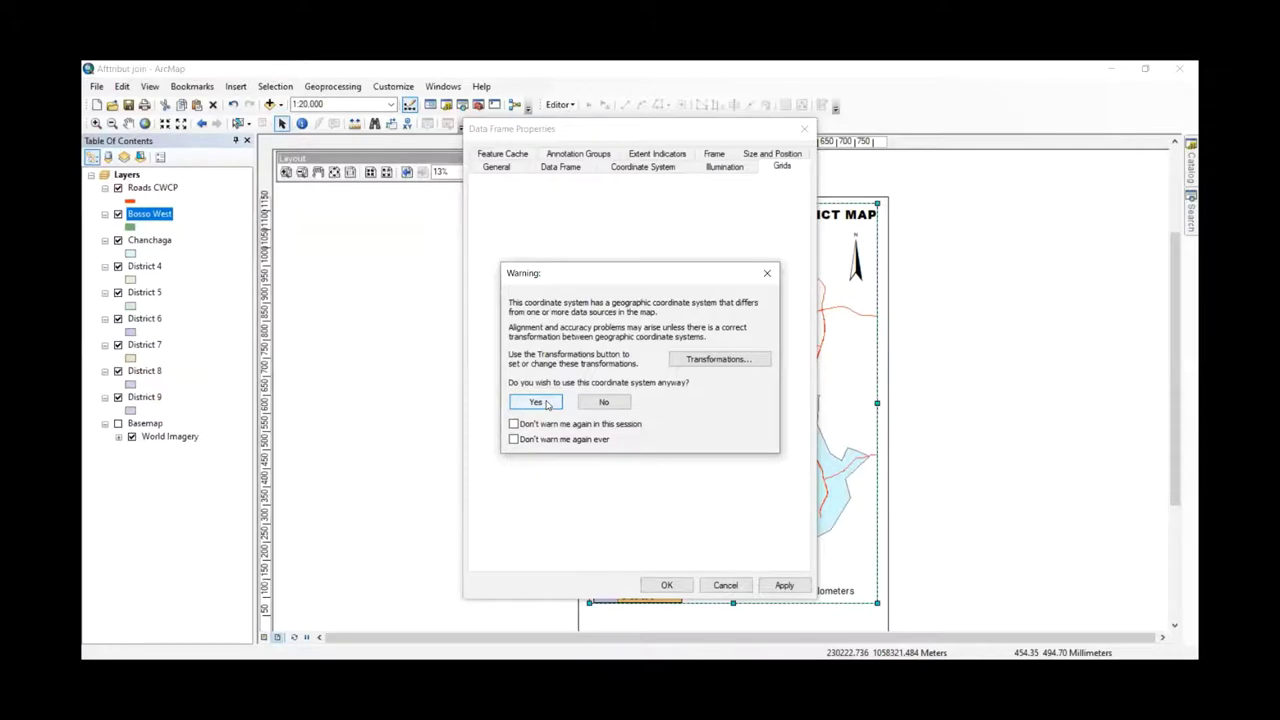
click(546, 403)
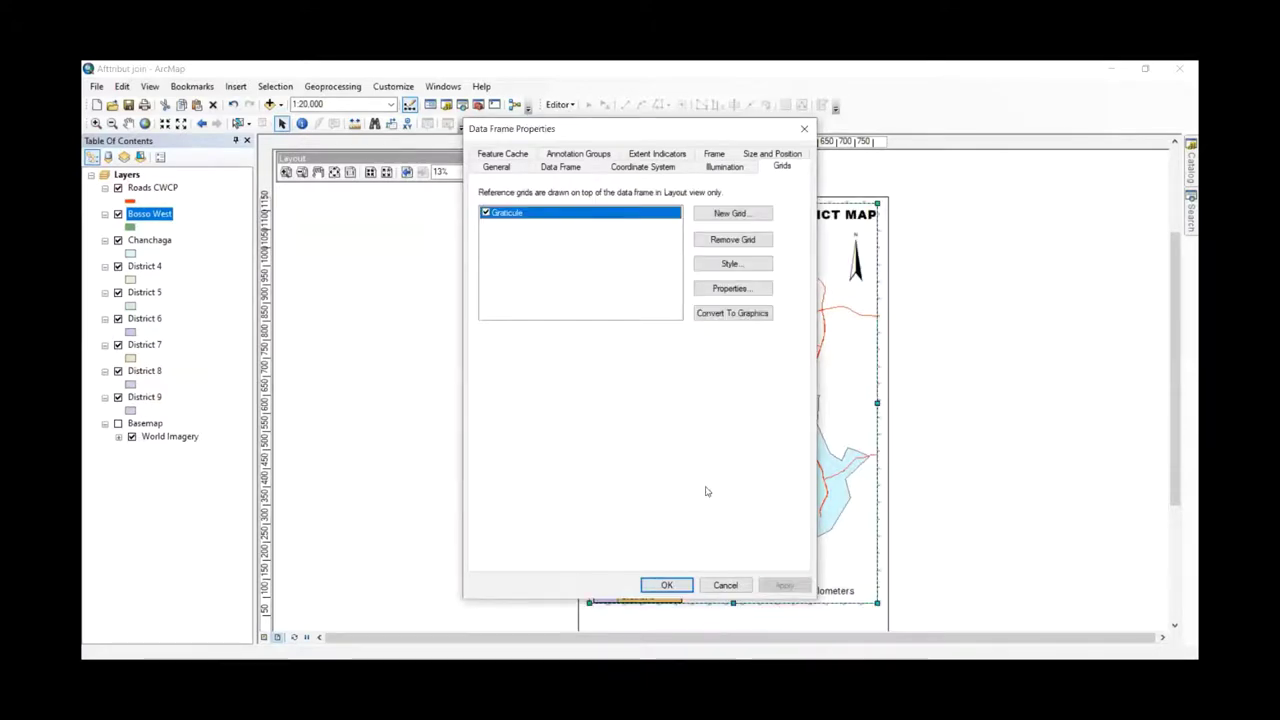
click(667, 586)
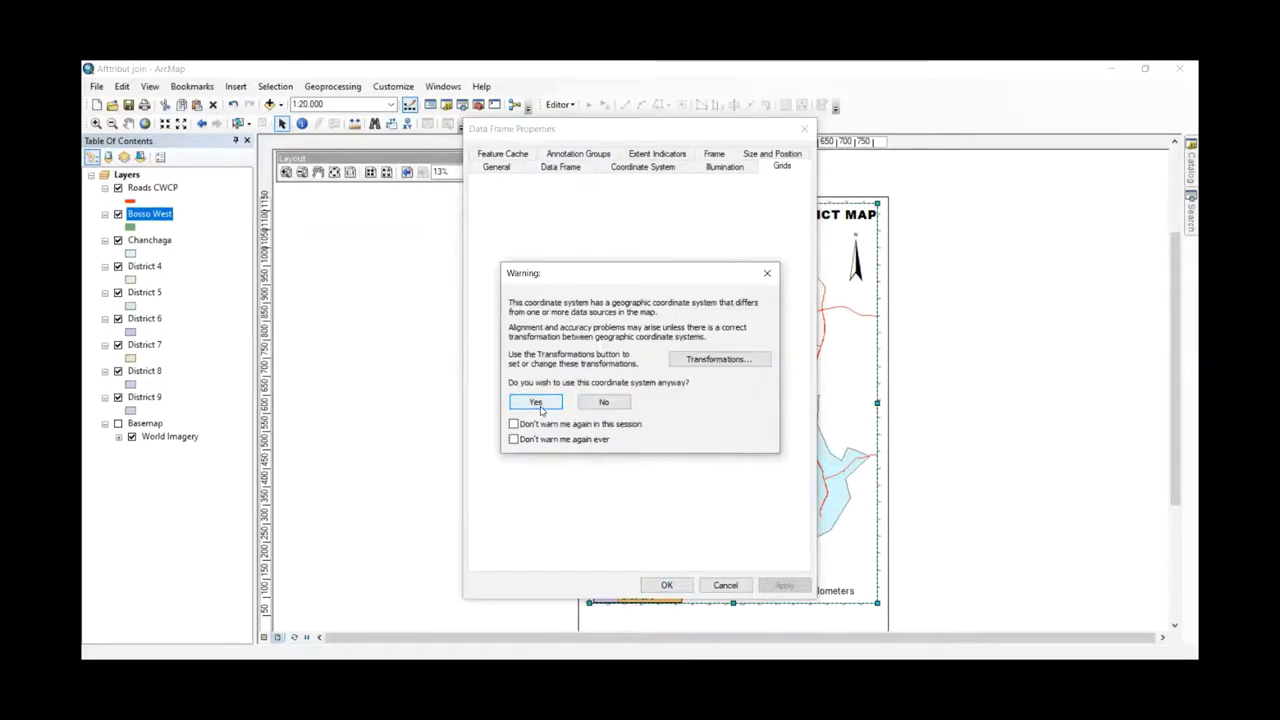
key(Return)
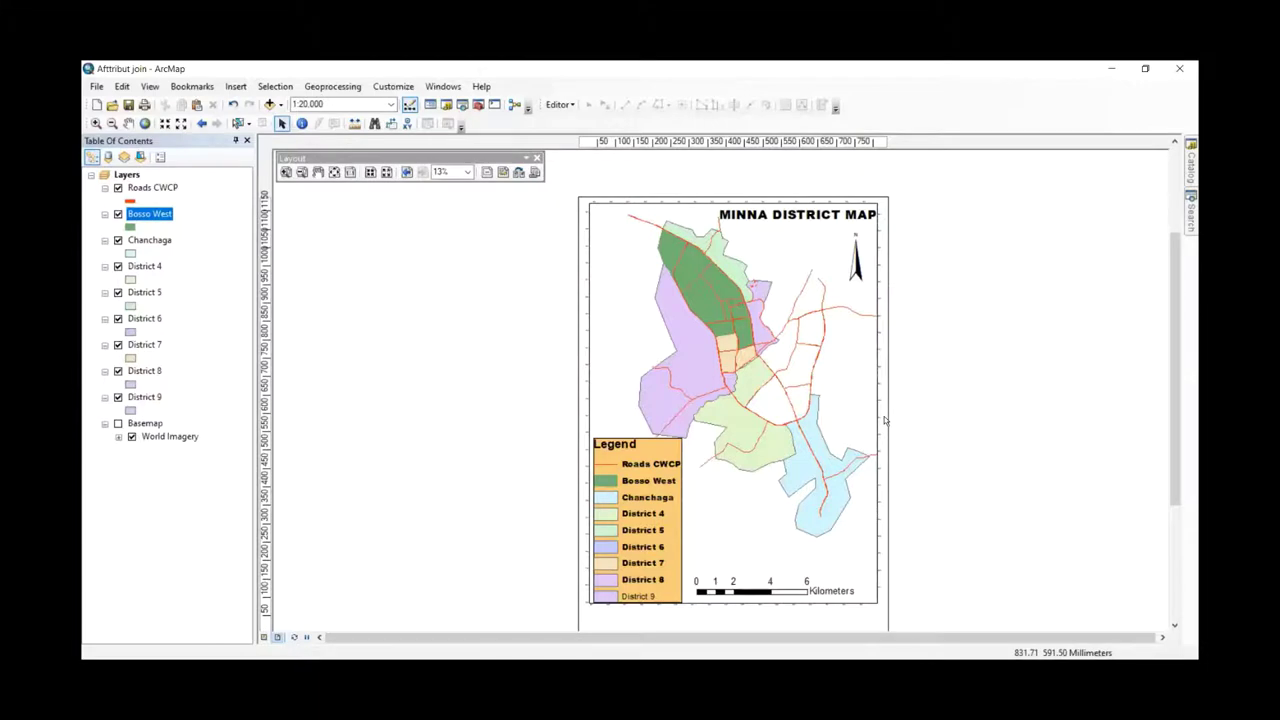
- Set the font size of the data frame graticule's labels to 10
scroll(885, 421, down, 3)
scroll(885, 421, up, 5)
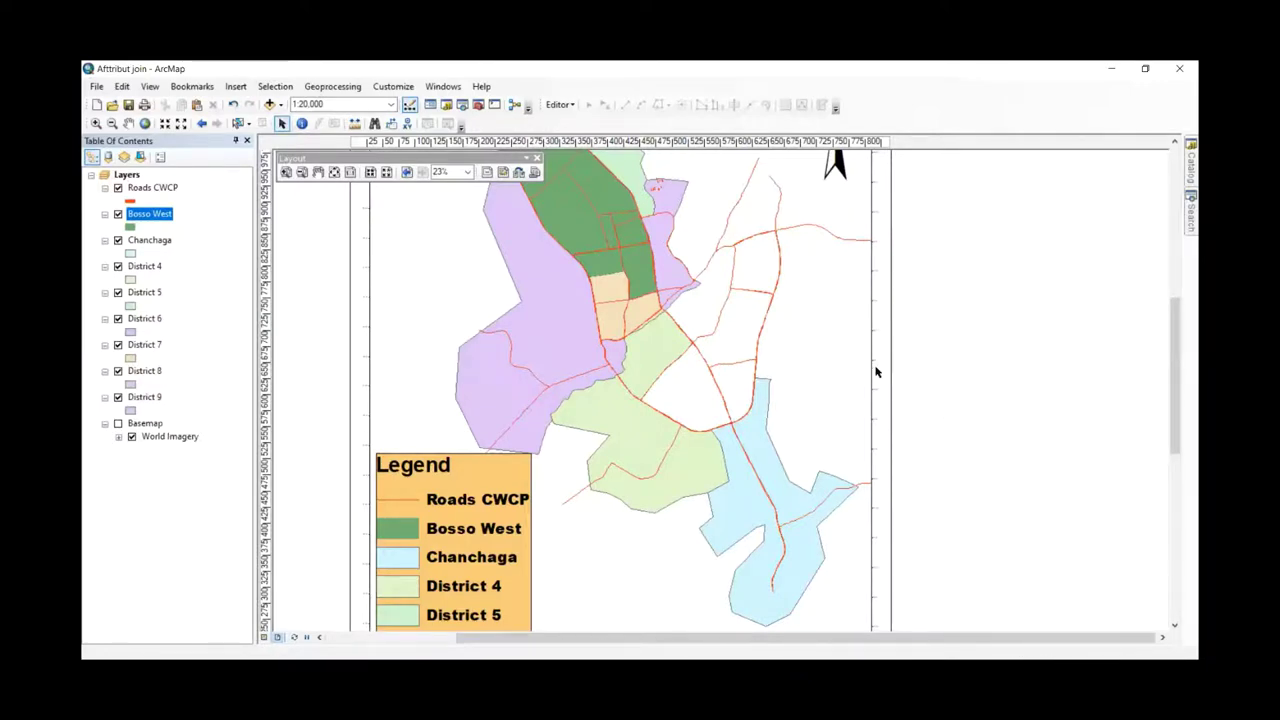
scroll(957, 450, down, 4)
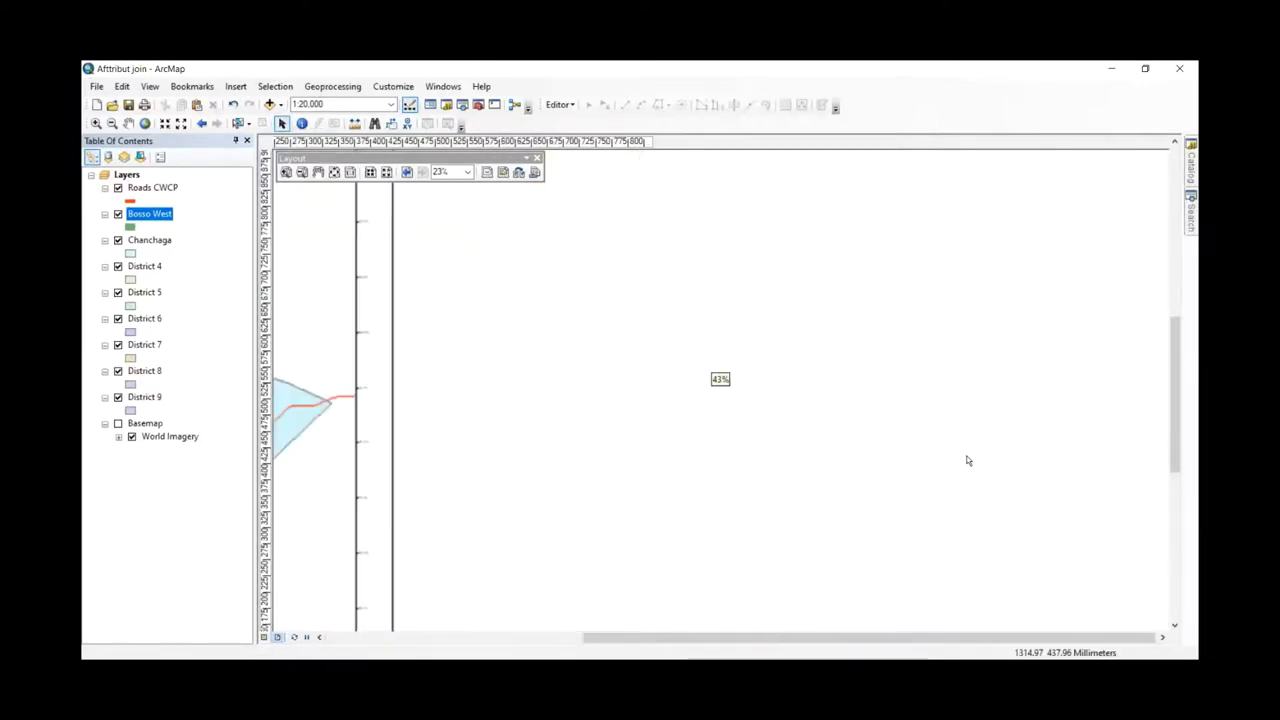
scroll(967, 460, up, 3)
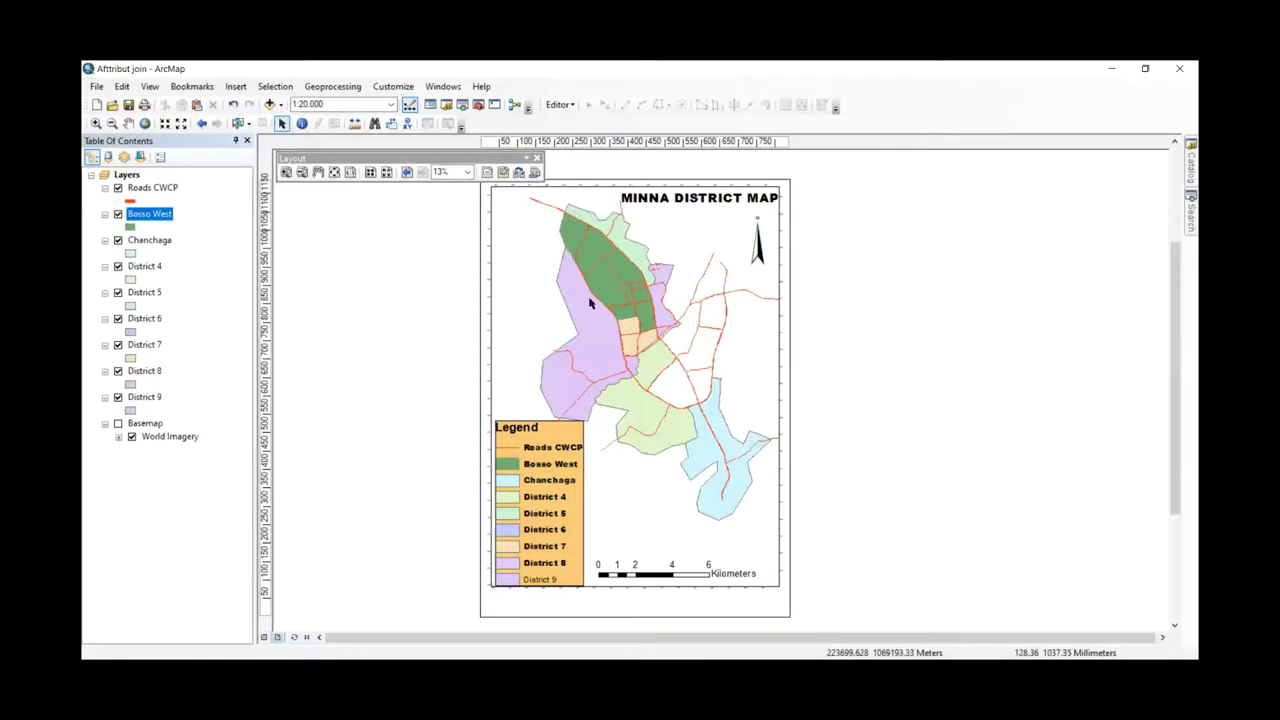
right_click(492, 312)
click(572, 575)
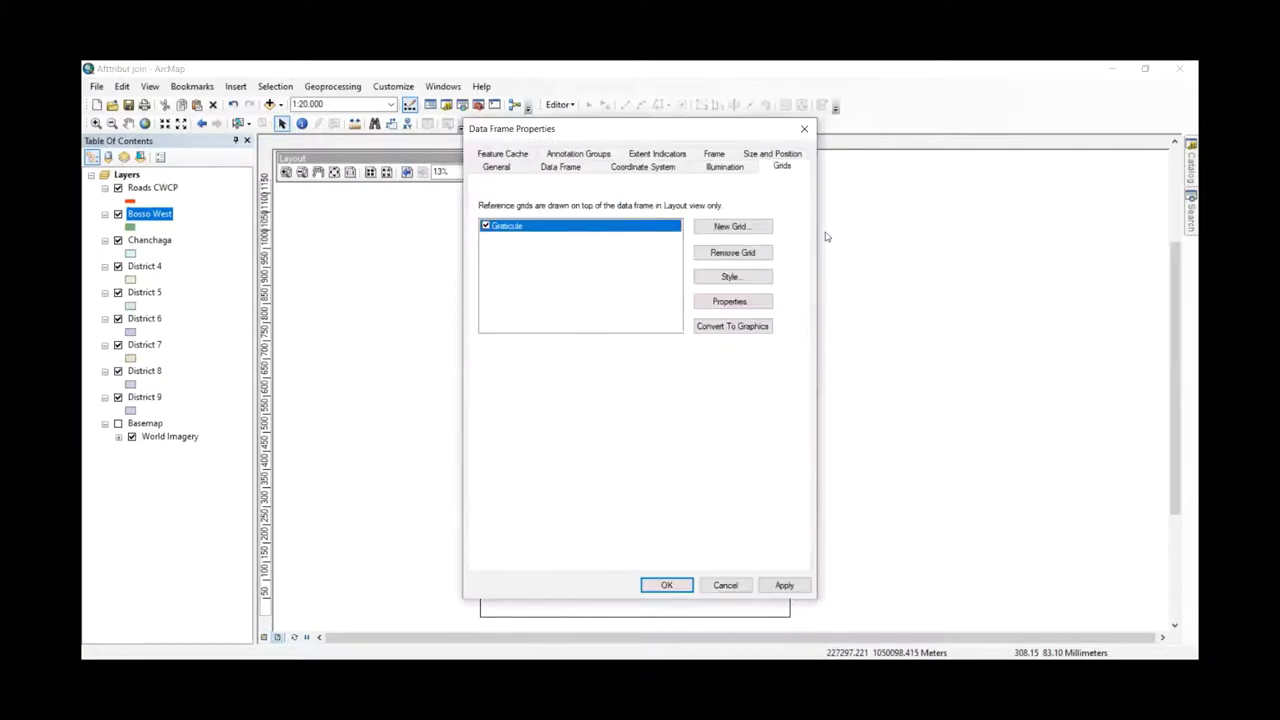
click(738, 302)
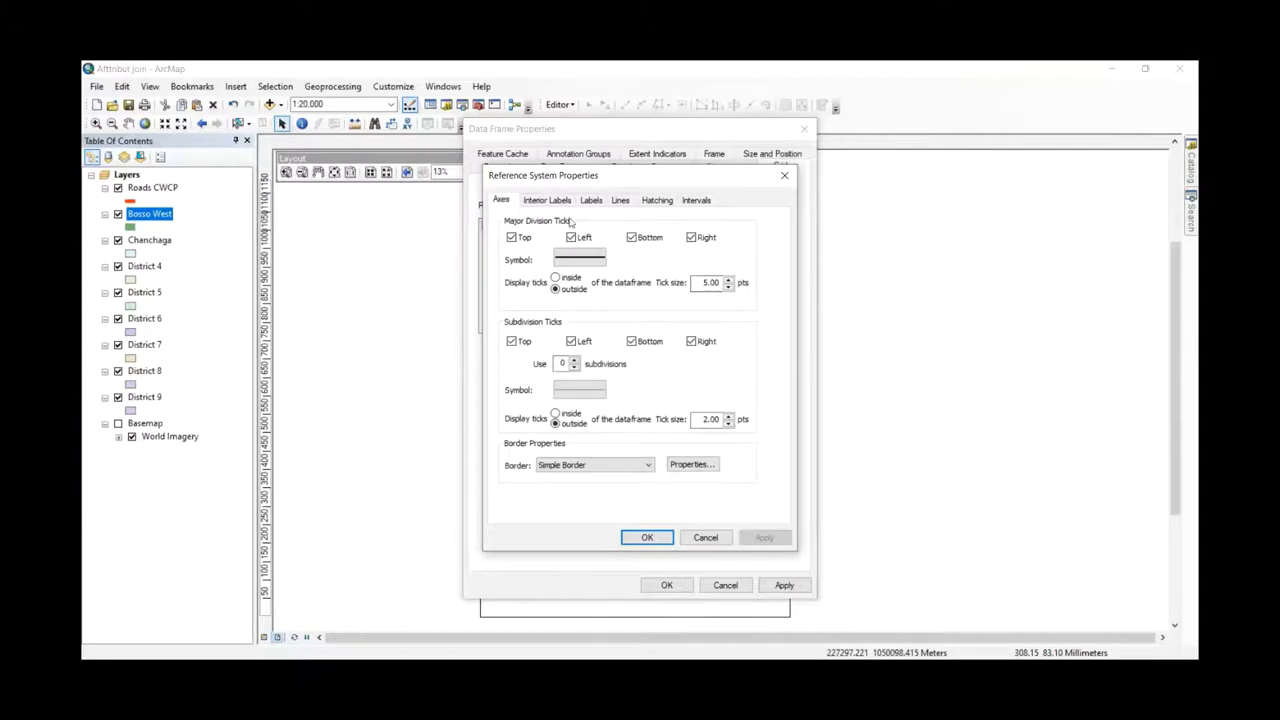
click(546, 201)
click(592, 203)
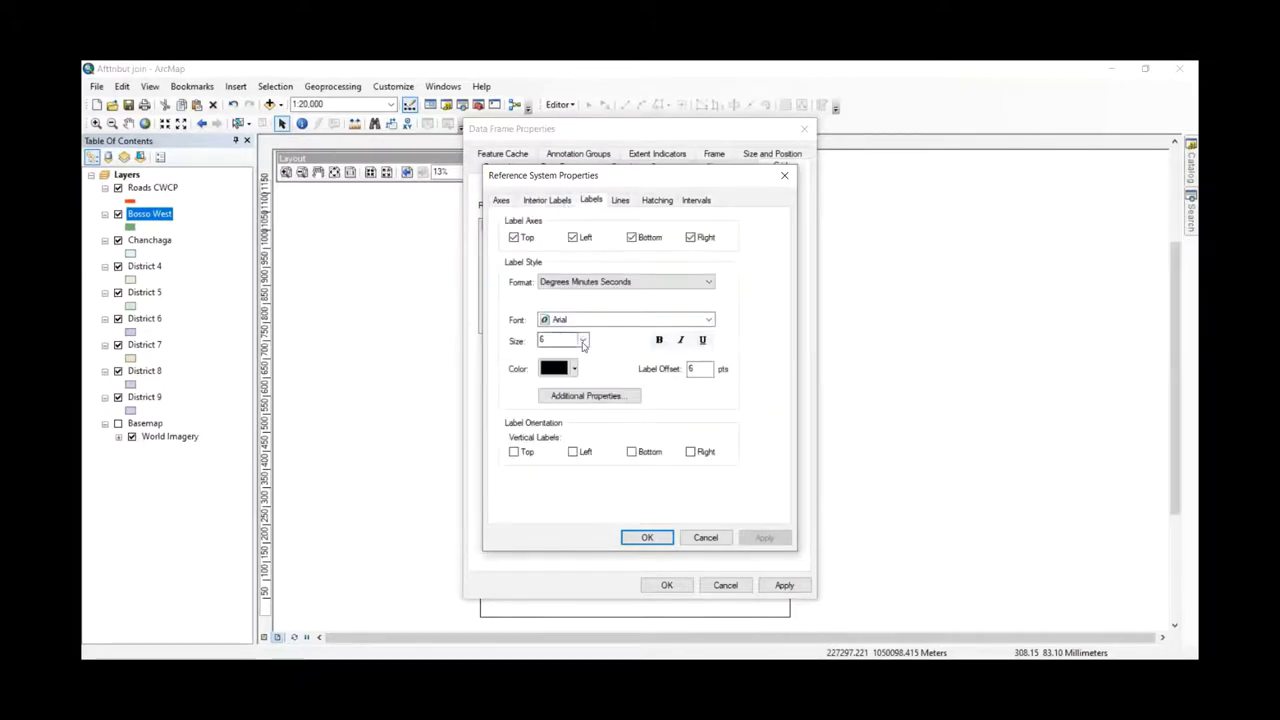
click(582, 340)
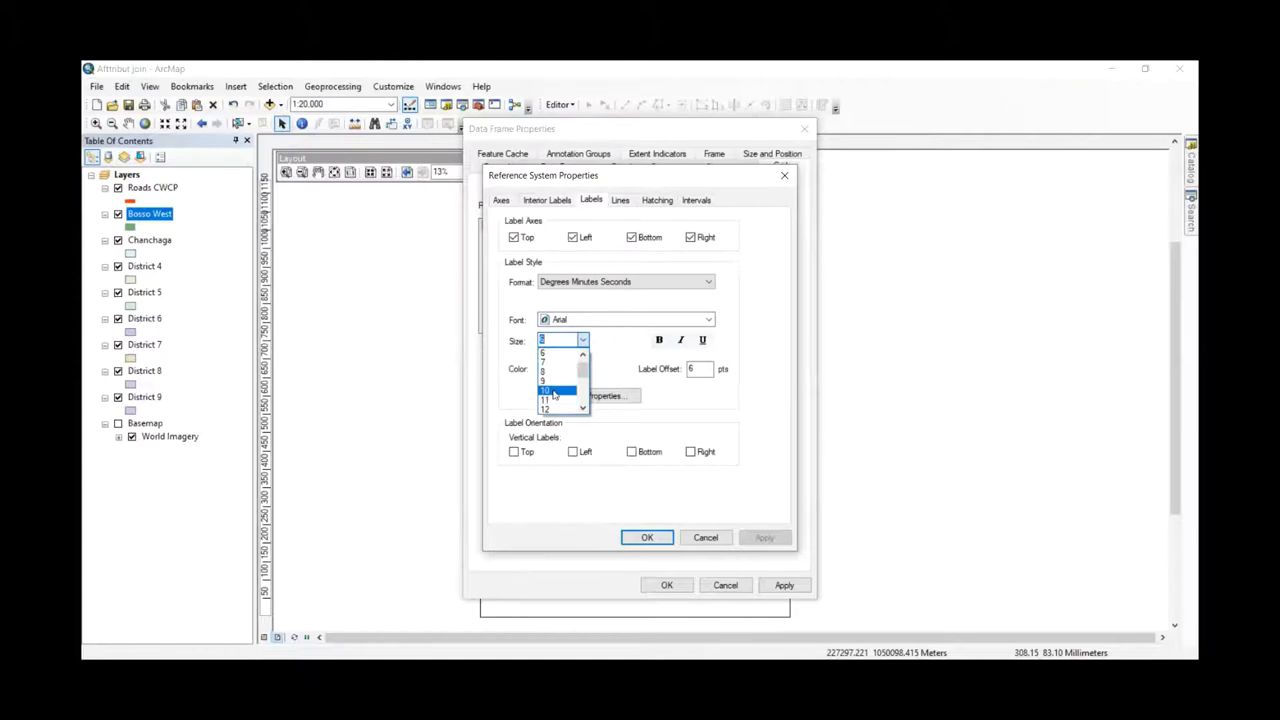
click(556, 390)
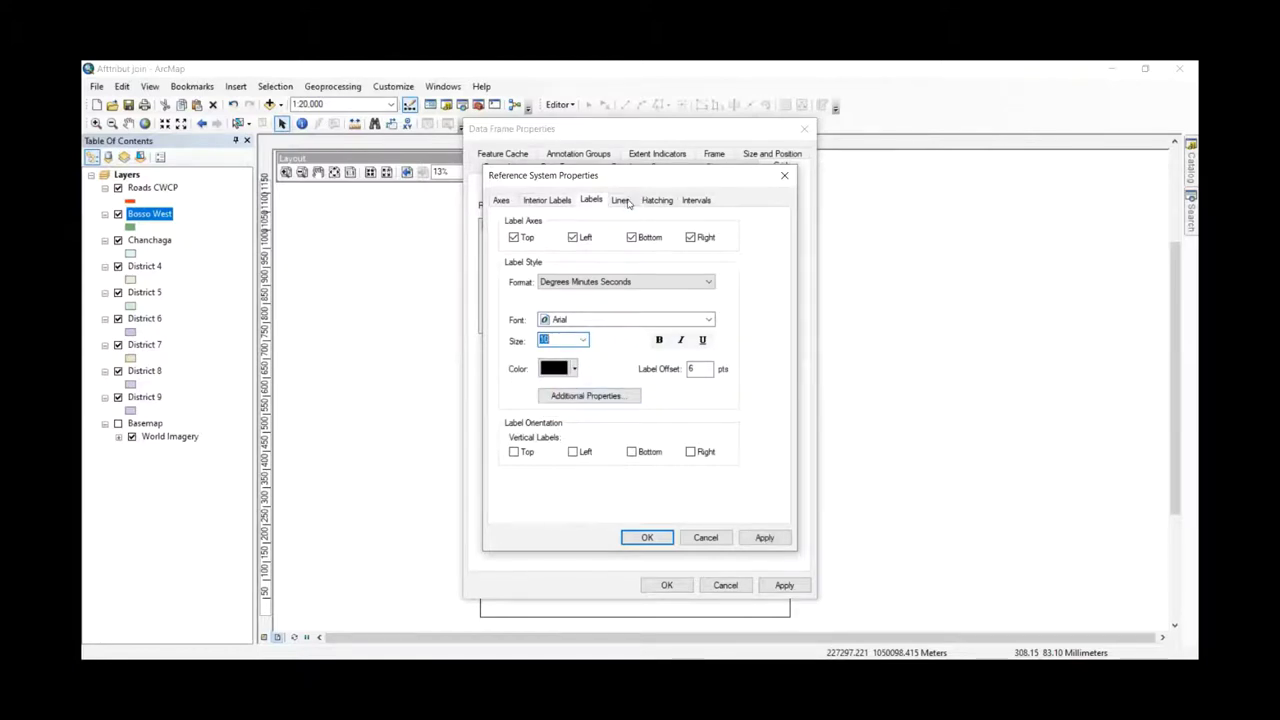
- Review the graticule's axes, interior label, line and hatching settings, and apply the graticule's updated properties to the data frame
click(553, 201)
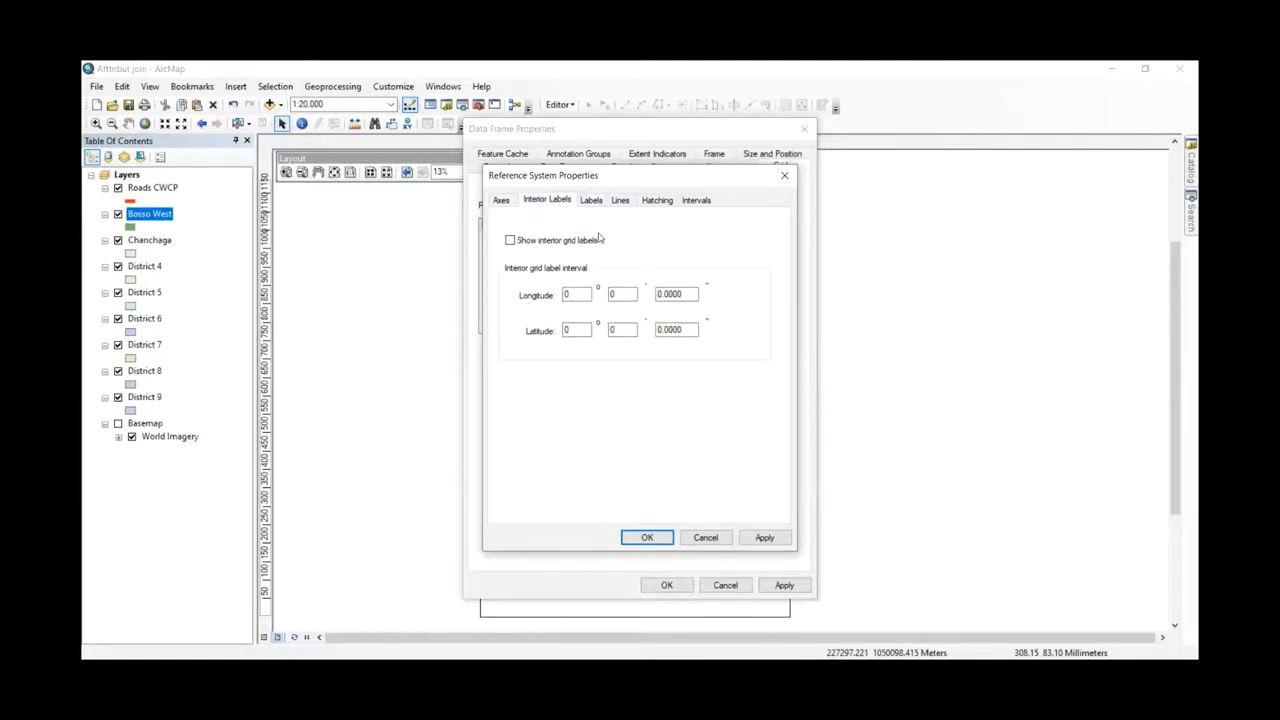
click(505, 201)
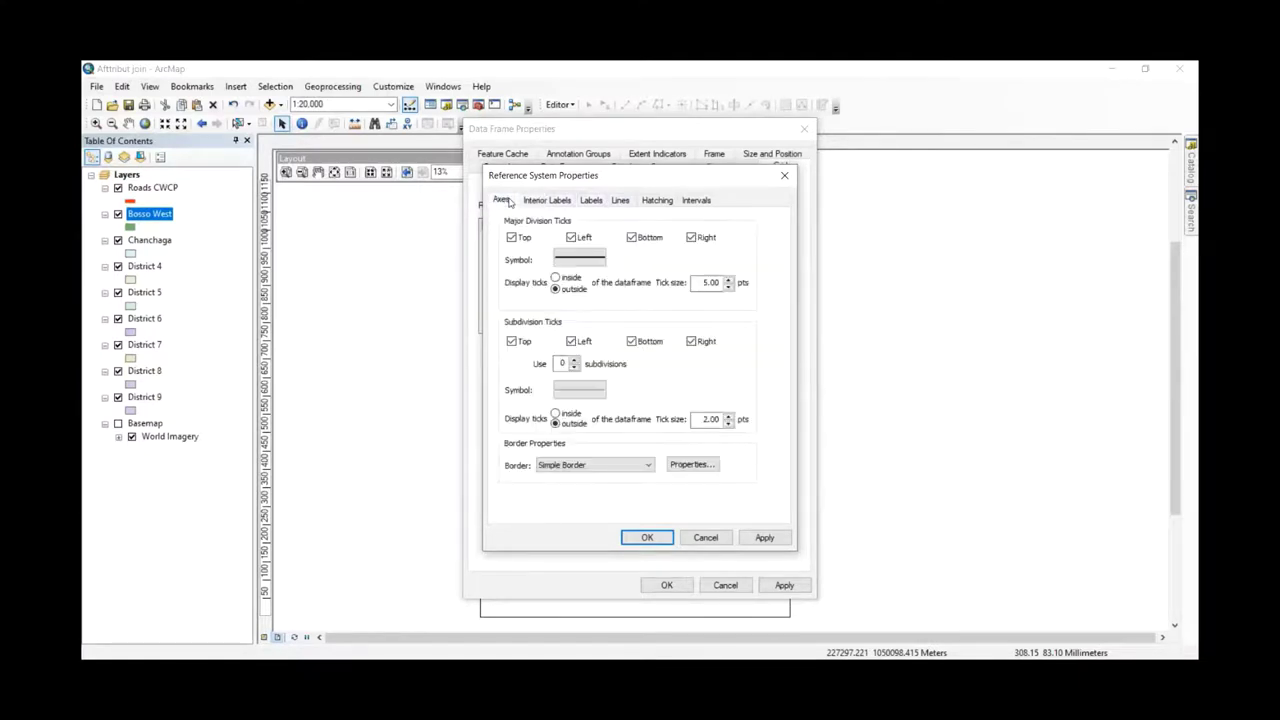
click(594, 202)
click(622, 202)
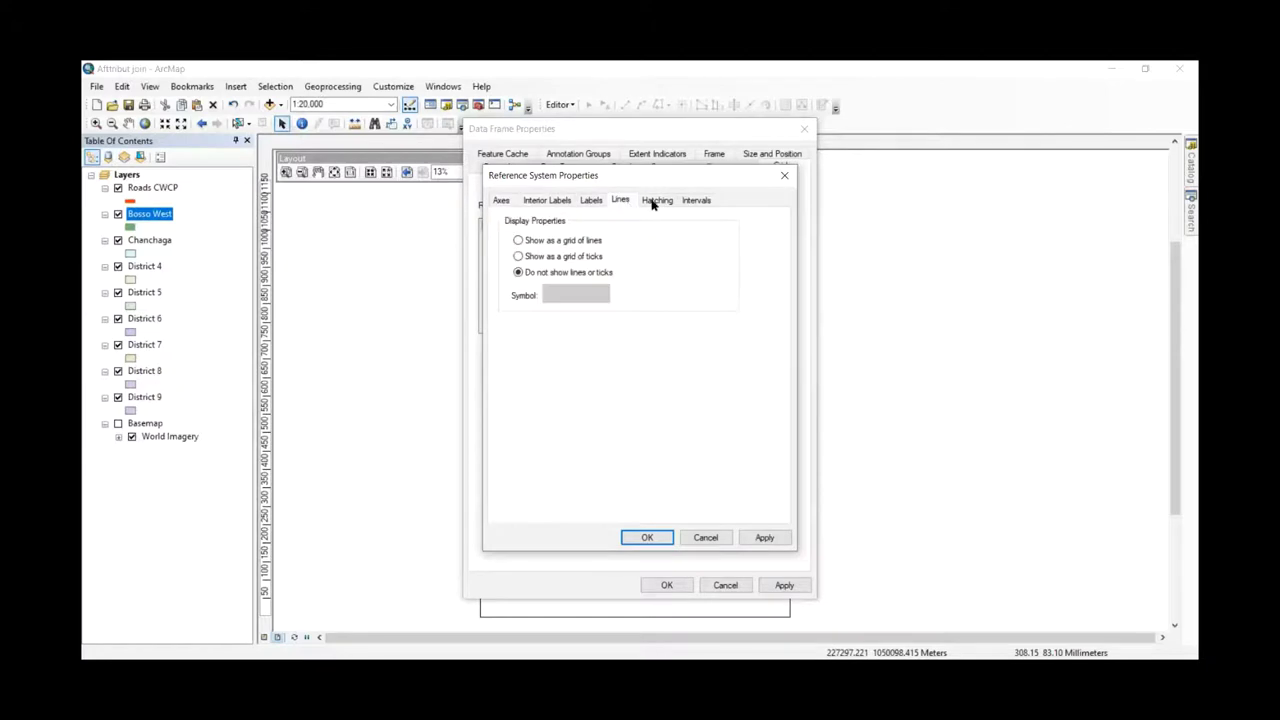
click(656, 201)
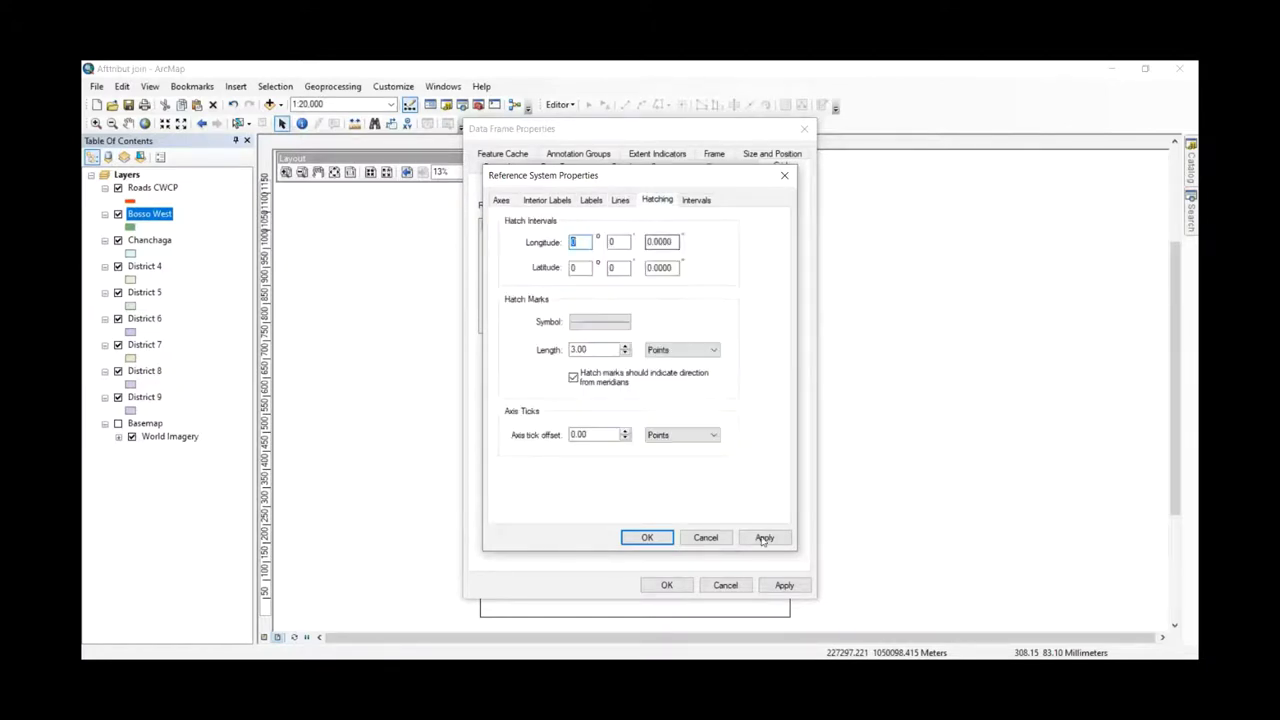
click(647, 538)
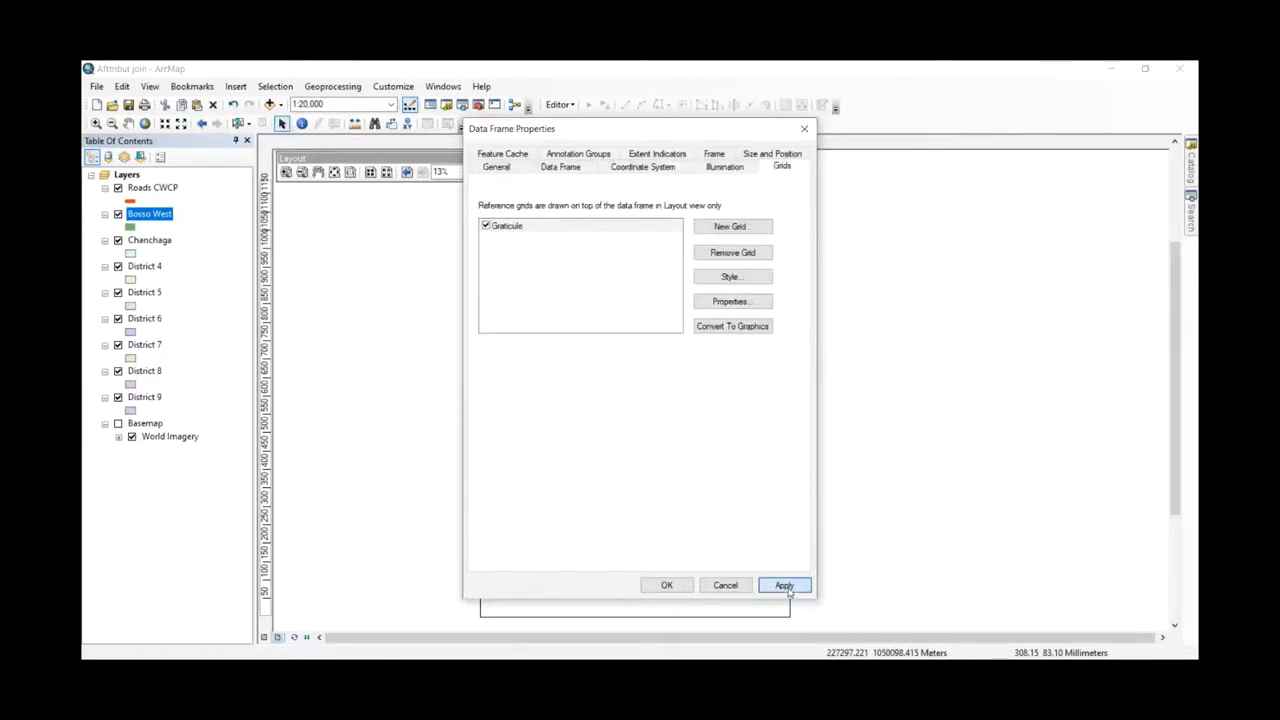
click(538, 401)
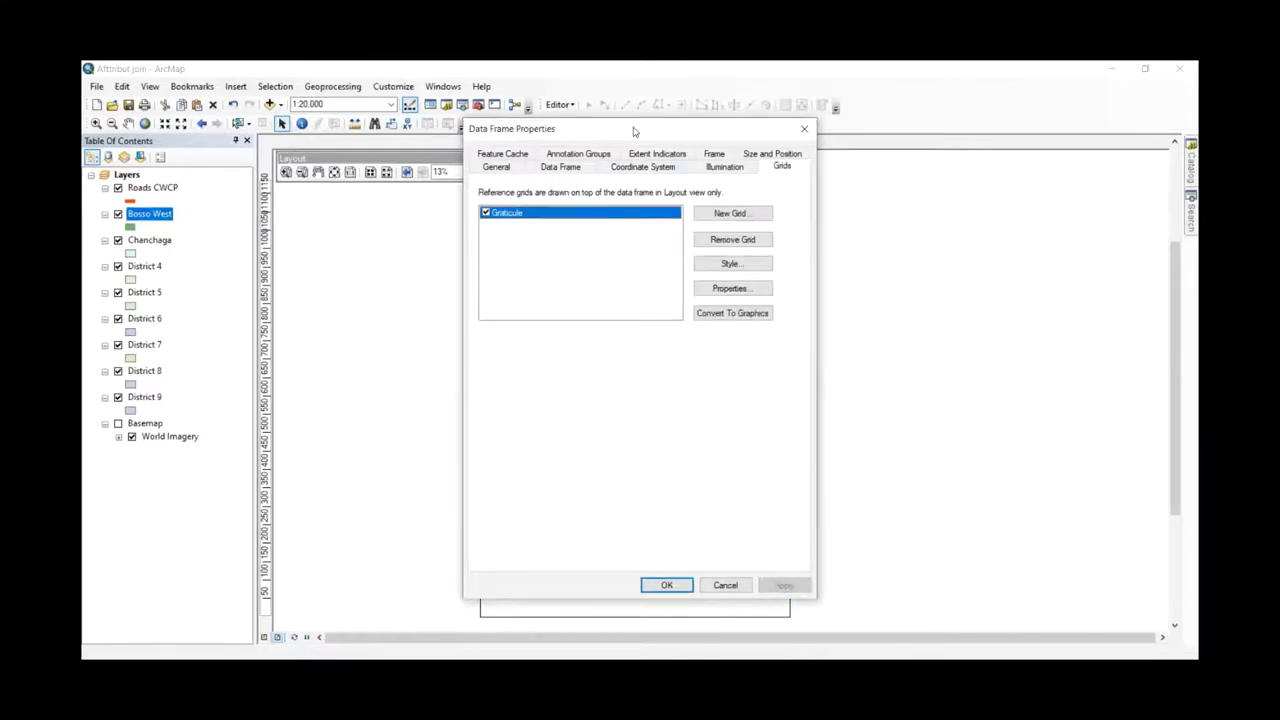
- Replace the graticule with a measured grid showing grid and labels at intervals of 3000 m in X and 4000 m in Y
drag(633, 130, 794, 225)
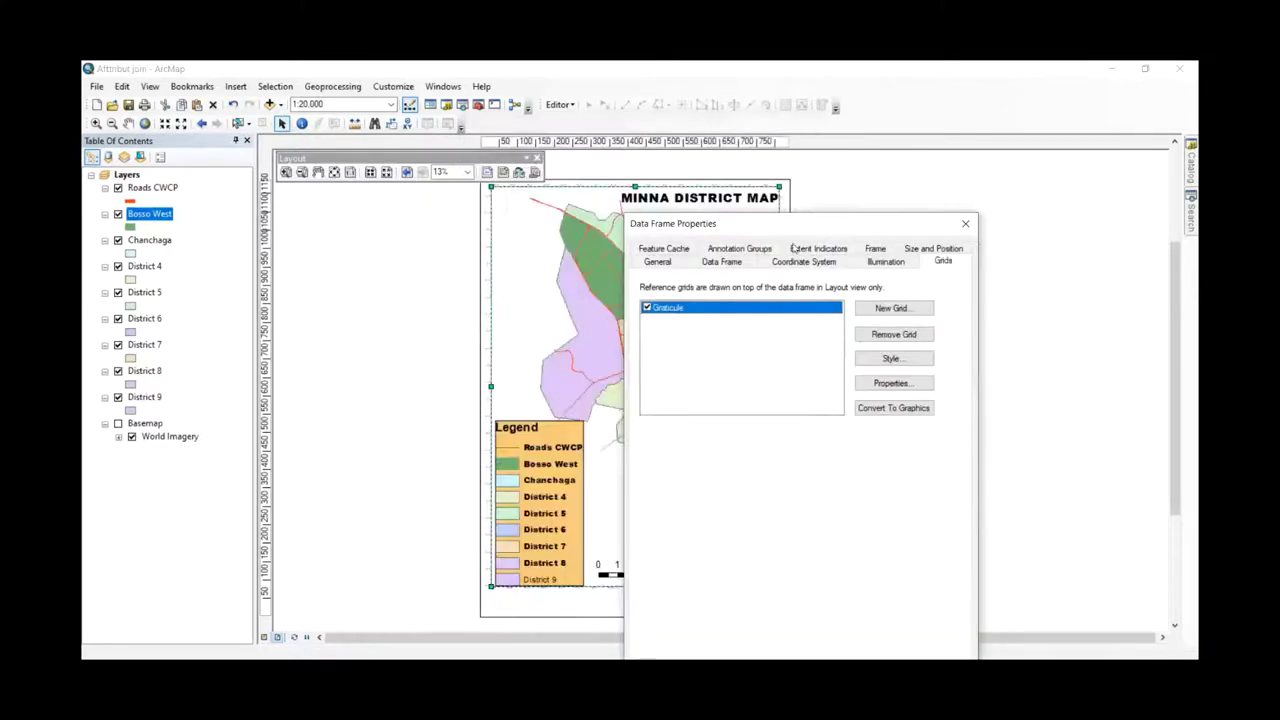
click(894, 334)
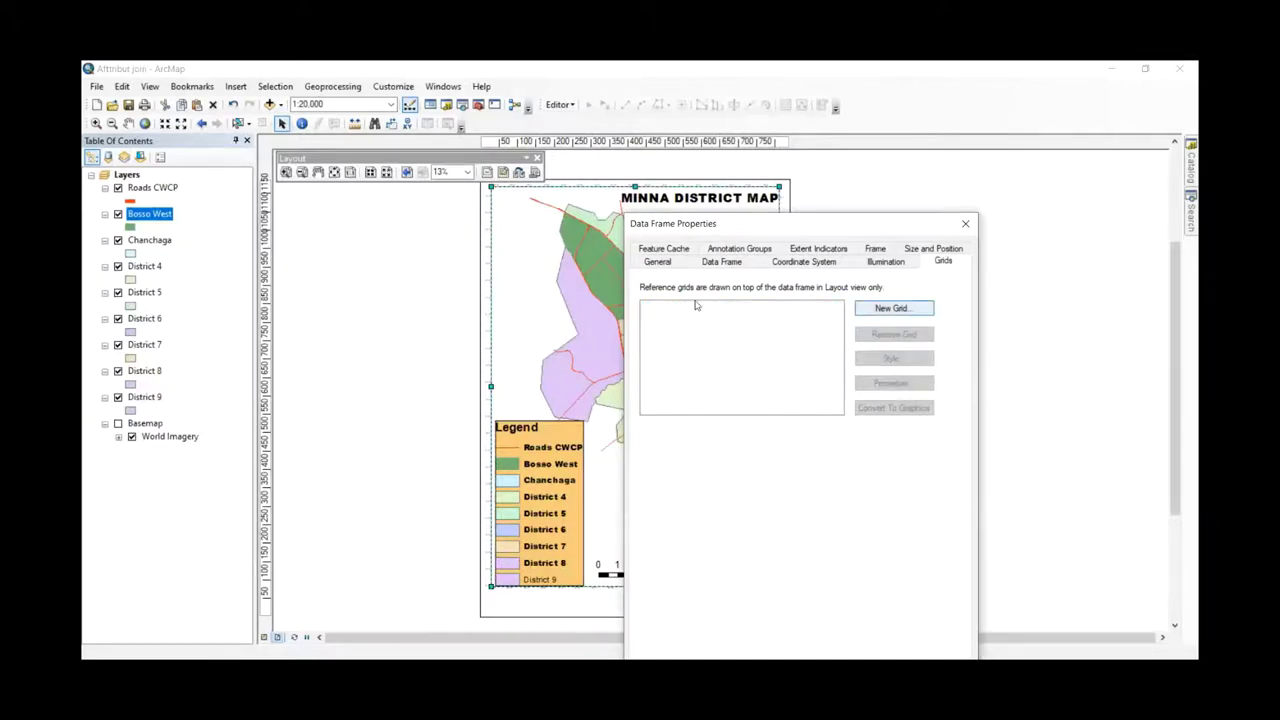
click(895, 311)
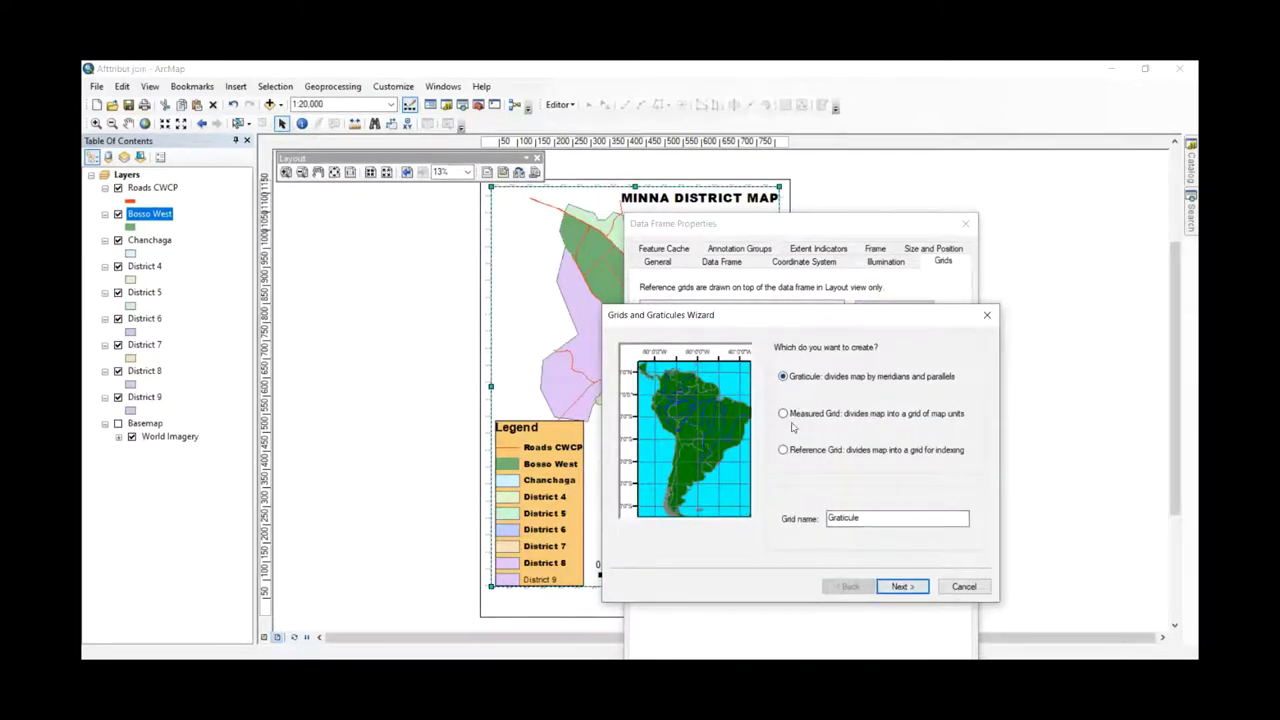
click(783, 414)
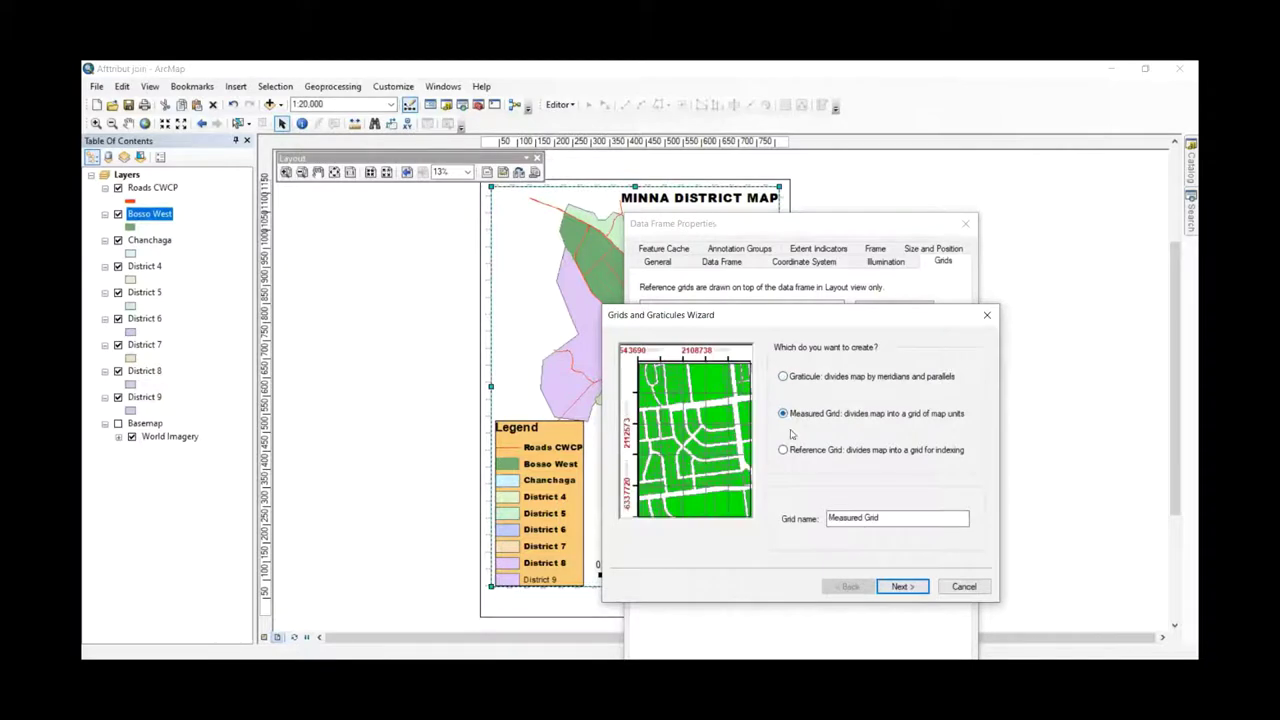
click(903, 586)
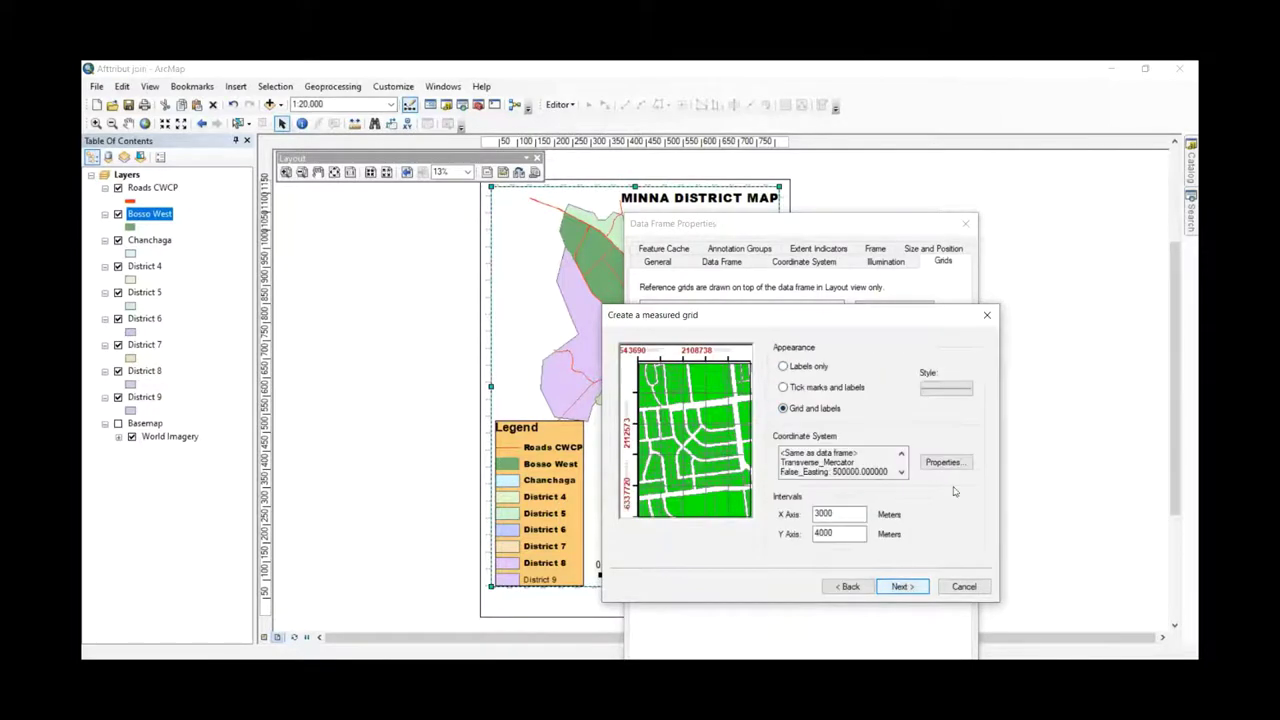
click(903, 586)
click(903, 586)
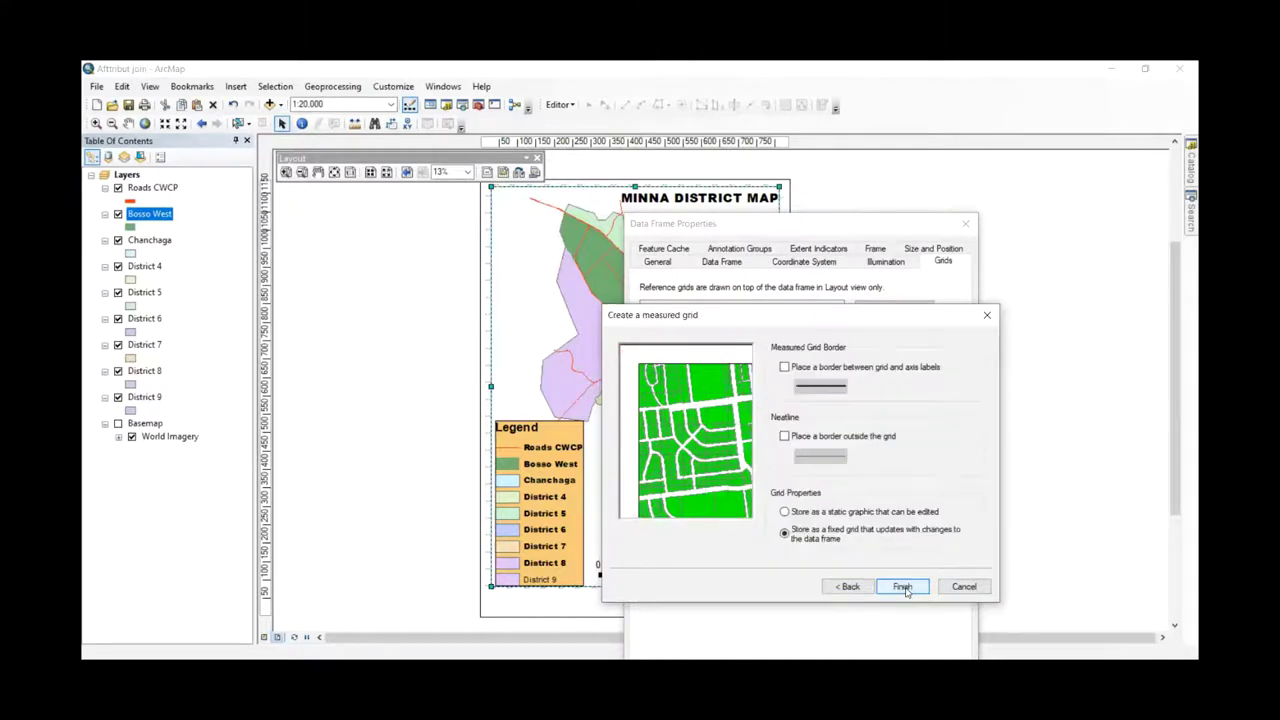
click(903, 586)
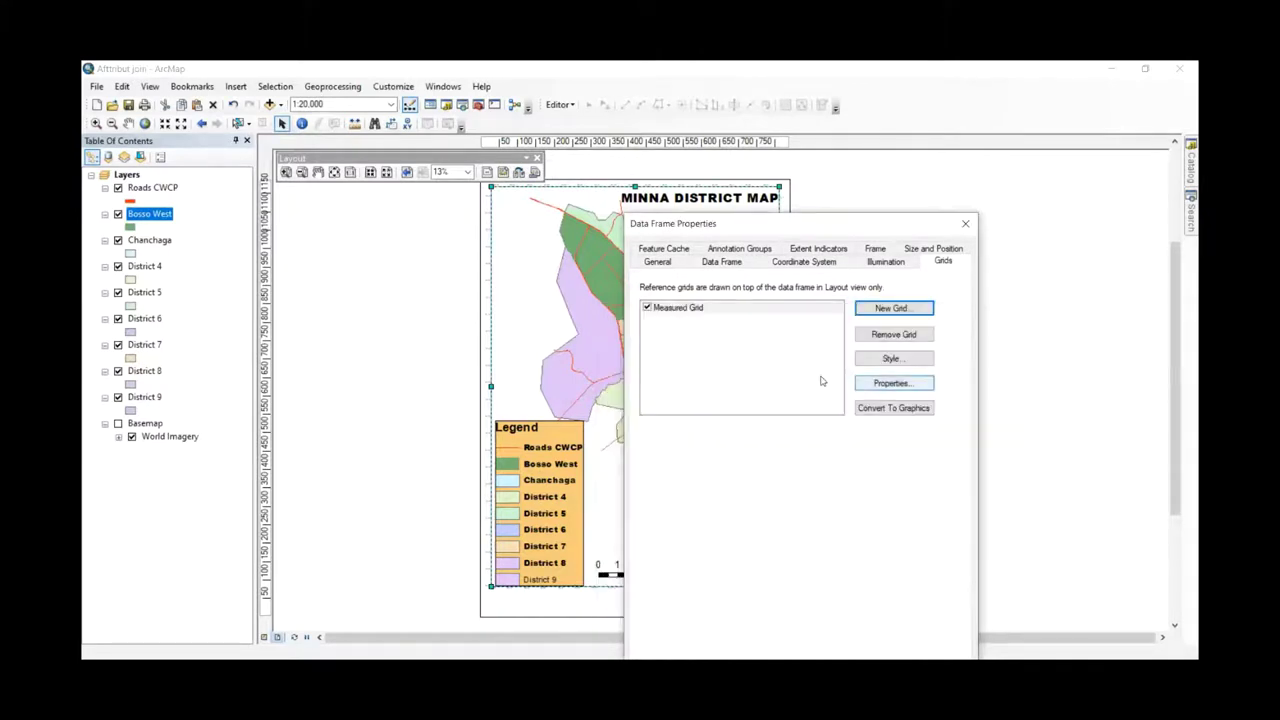
- Apply the measured grid to the data frame and accept the differing geographic coordinate system
drag(877, 228, 1022, 170)
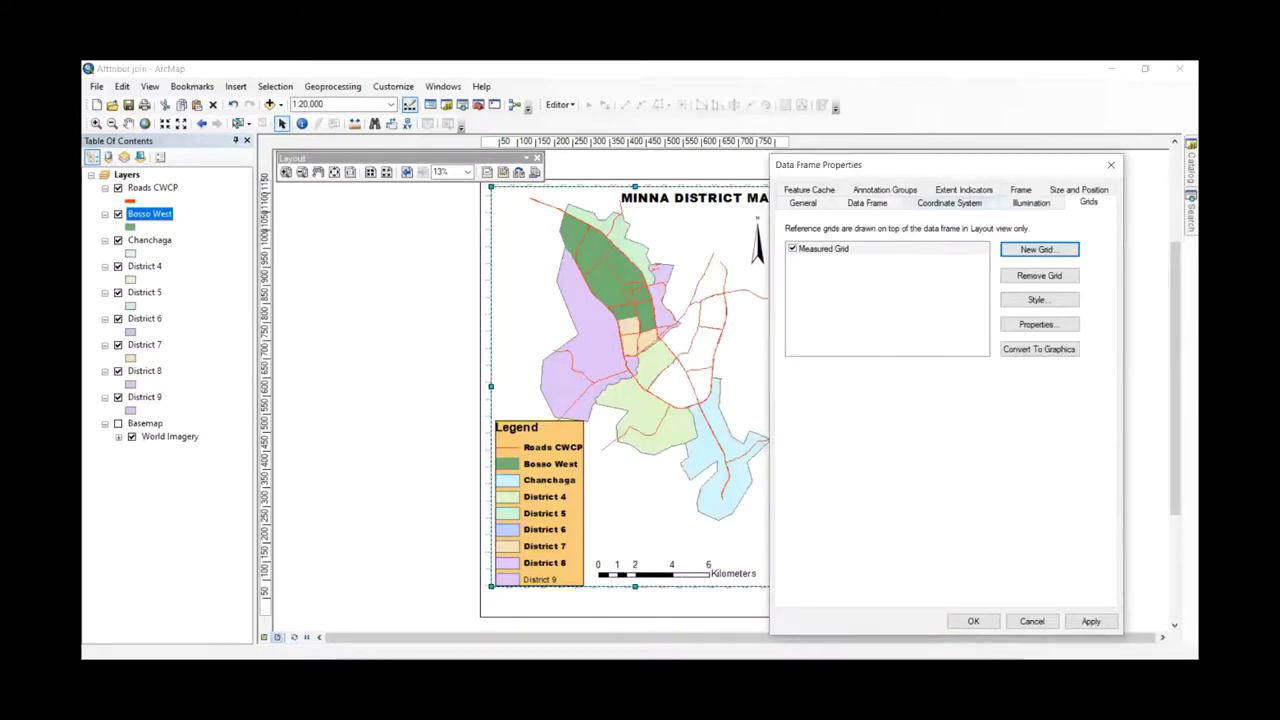
click(973, 621)
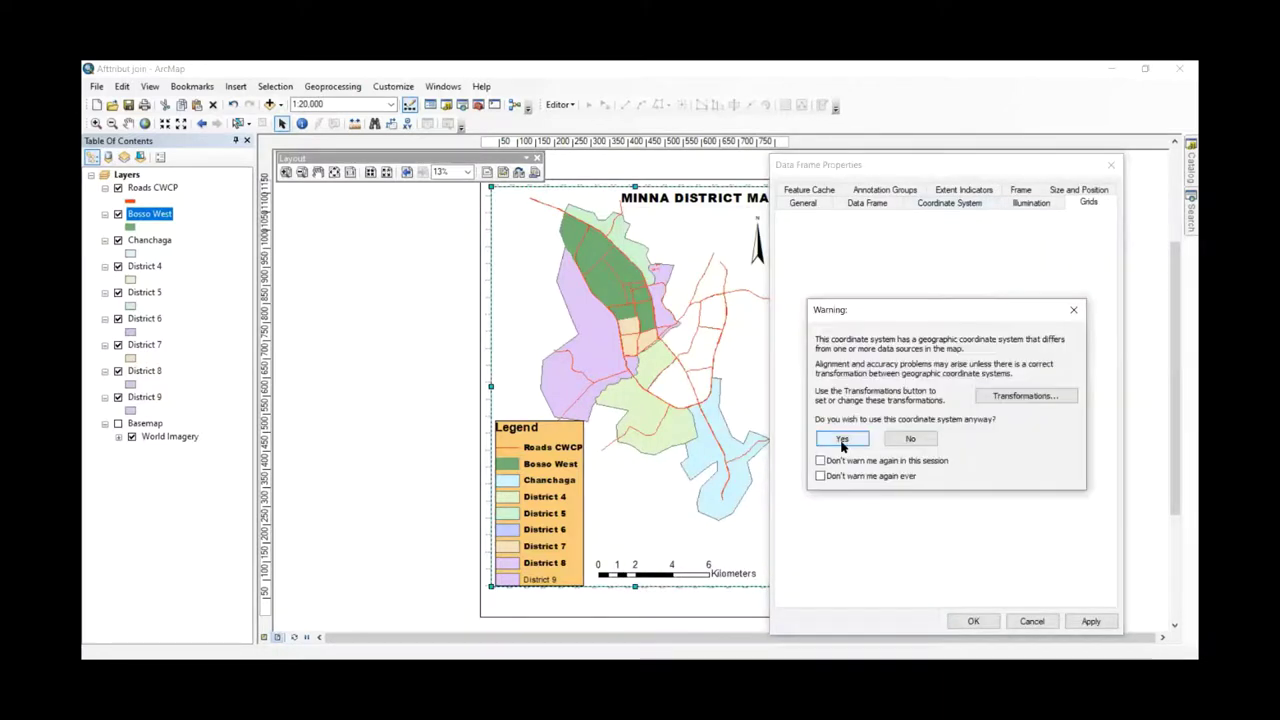
key(Return)
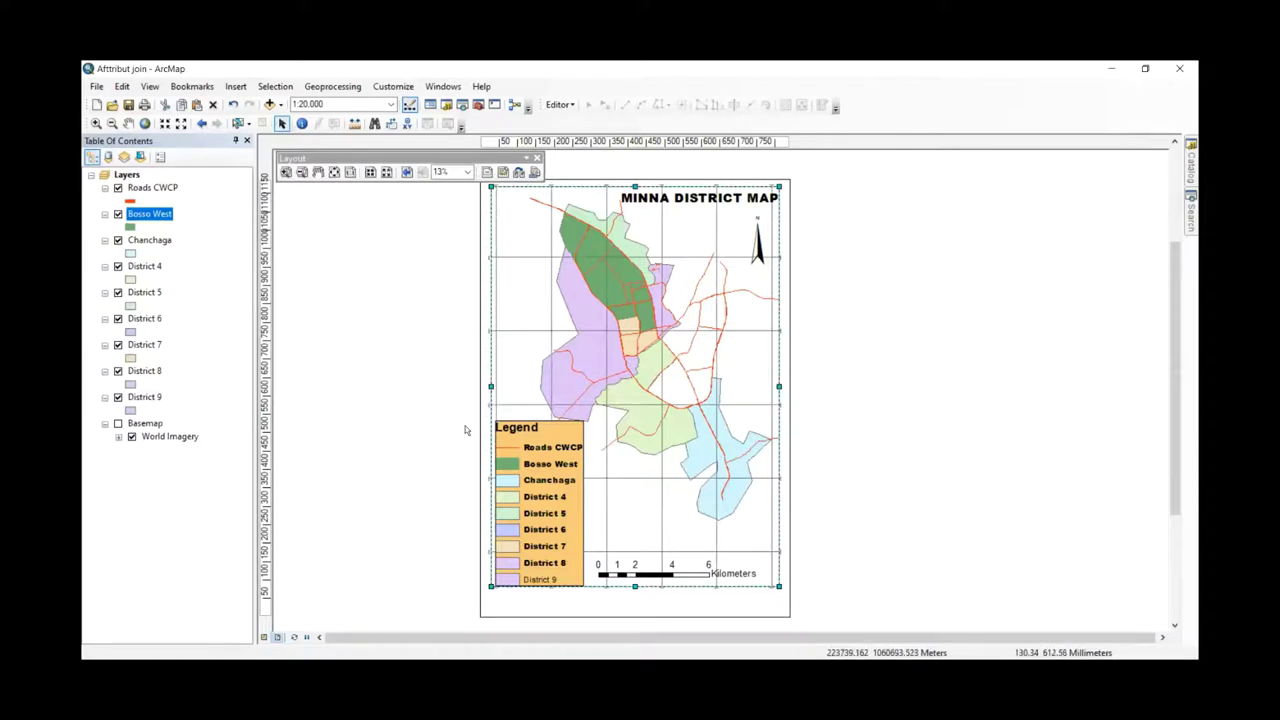
- Set the font size of the data frame's measured grid labels to 16
scroll(486, 363, up, 3)
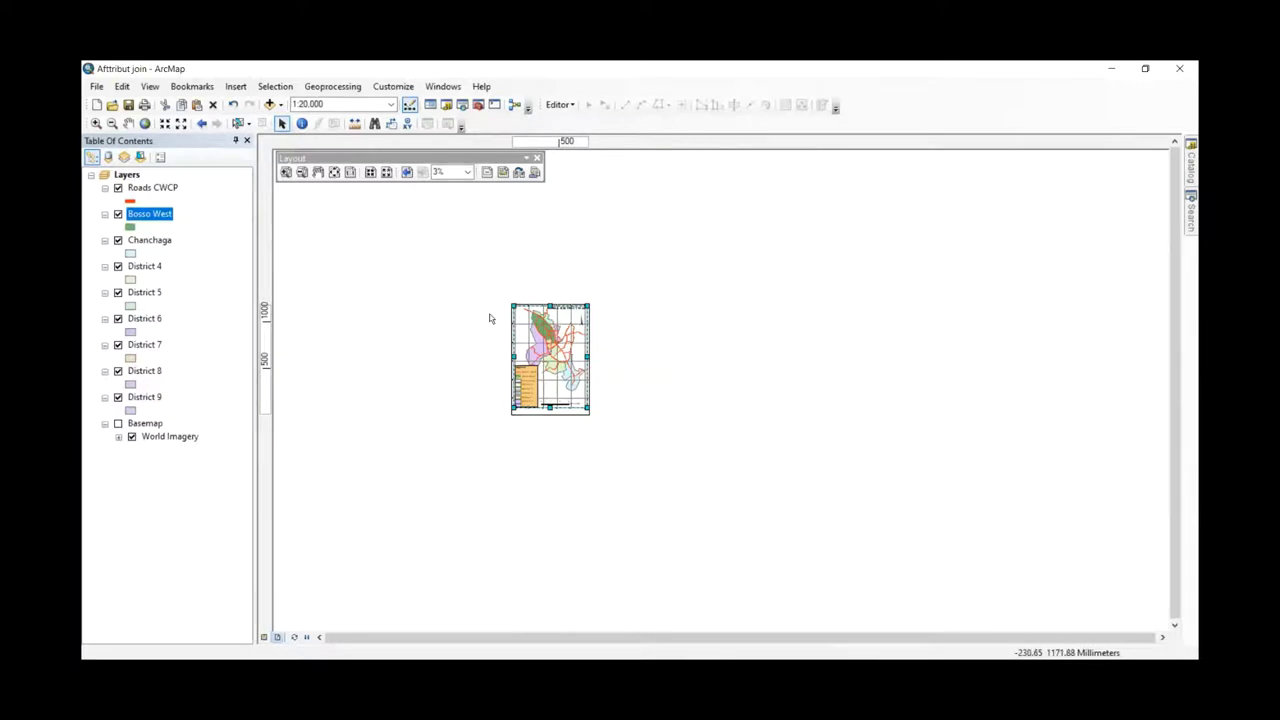
scroll(512, 324, down, 5)
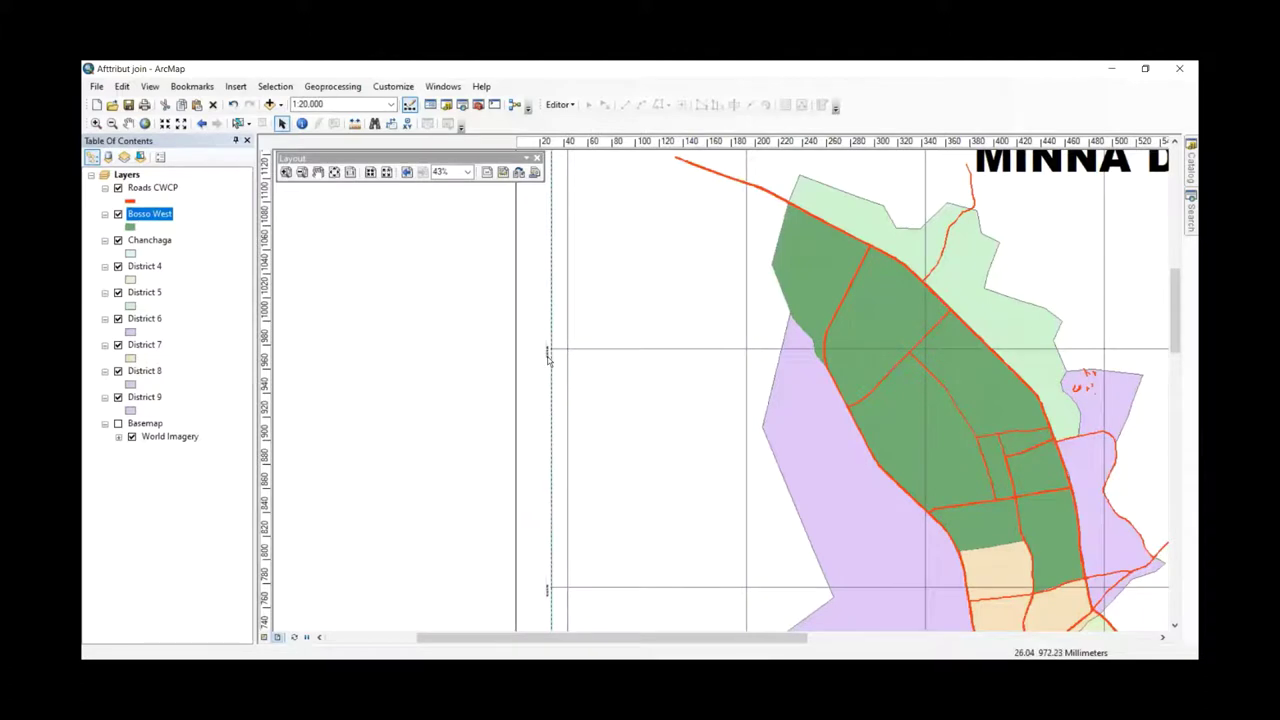
scroll(546, 356, down, 5)
scroll(548, 360, down, 1)
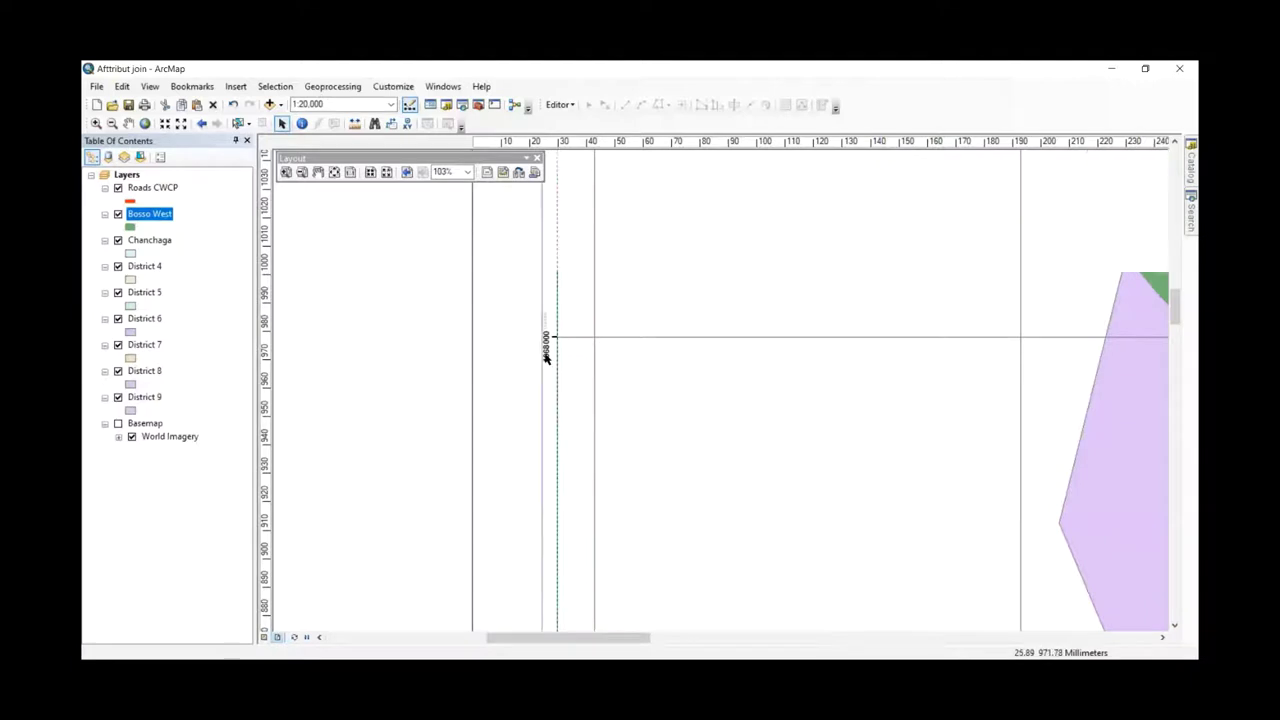
scroll(556, 370, up, 2)
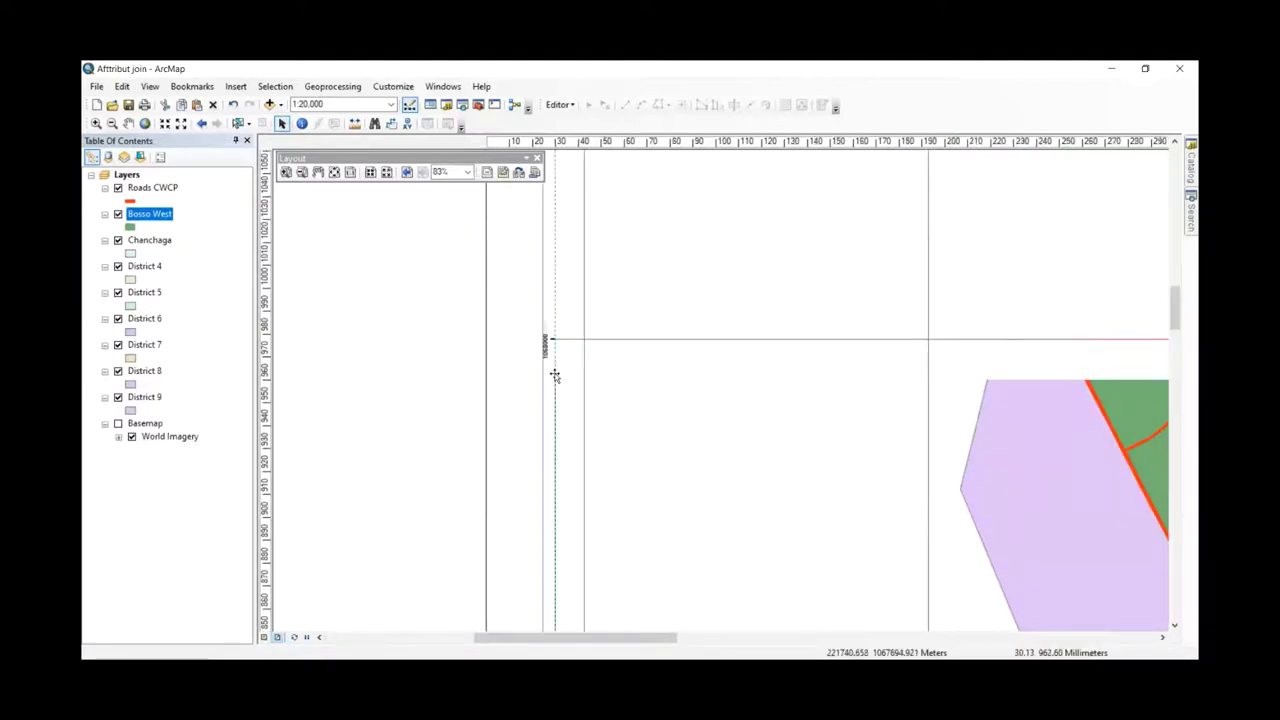
right_click(555, 375)
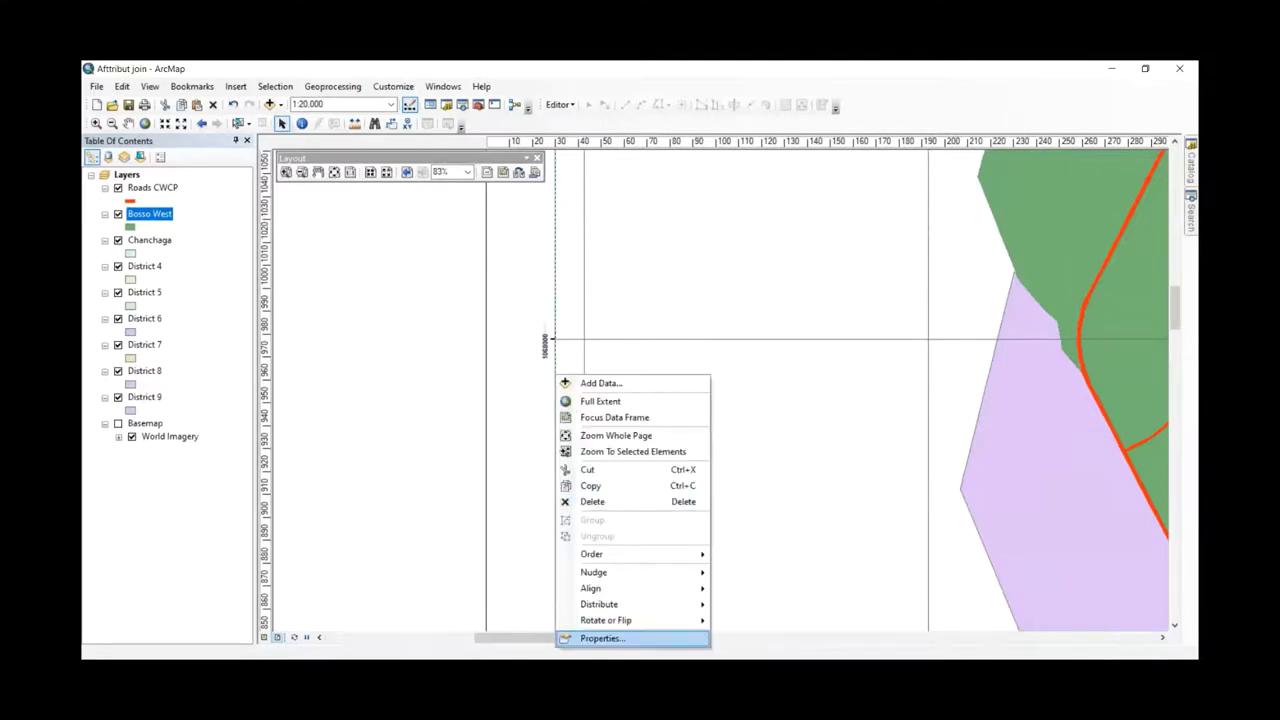
click(617, 638)
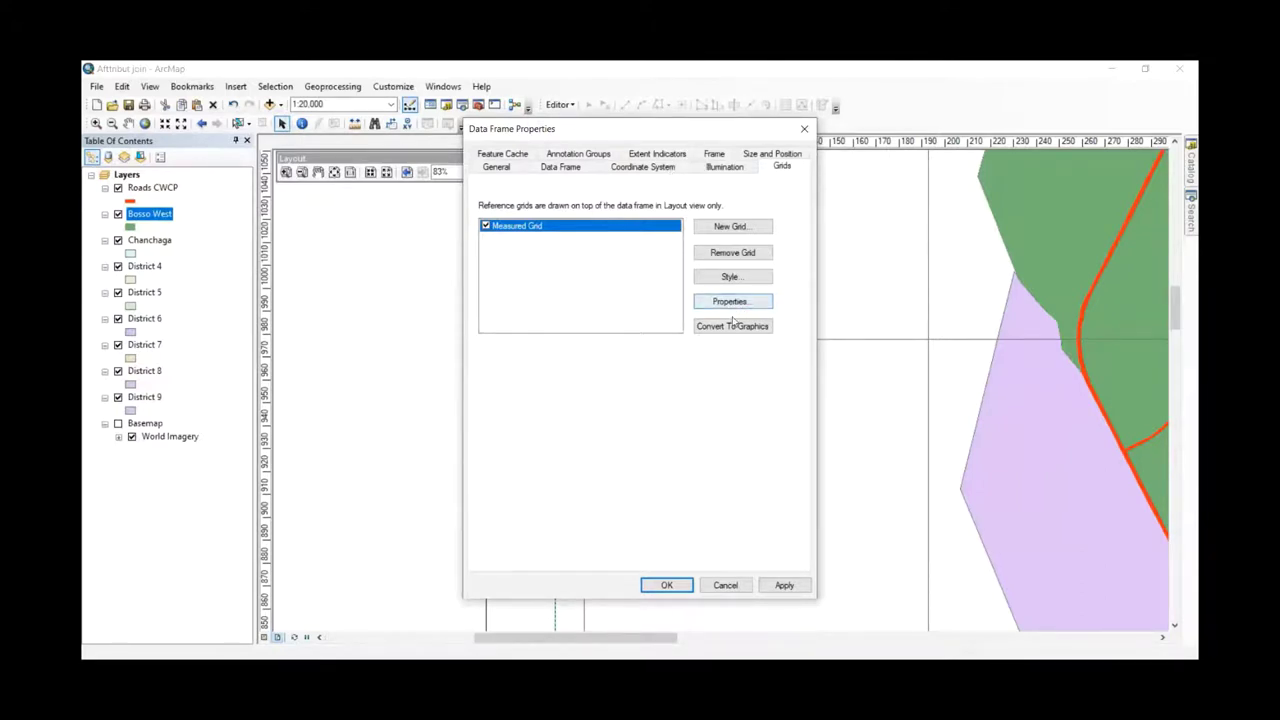
click(731, 279)
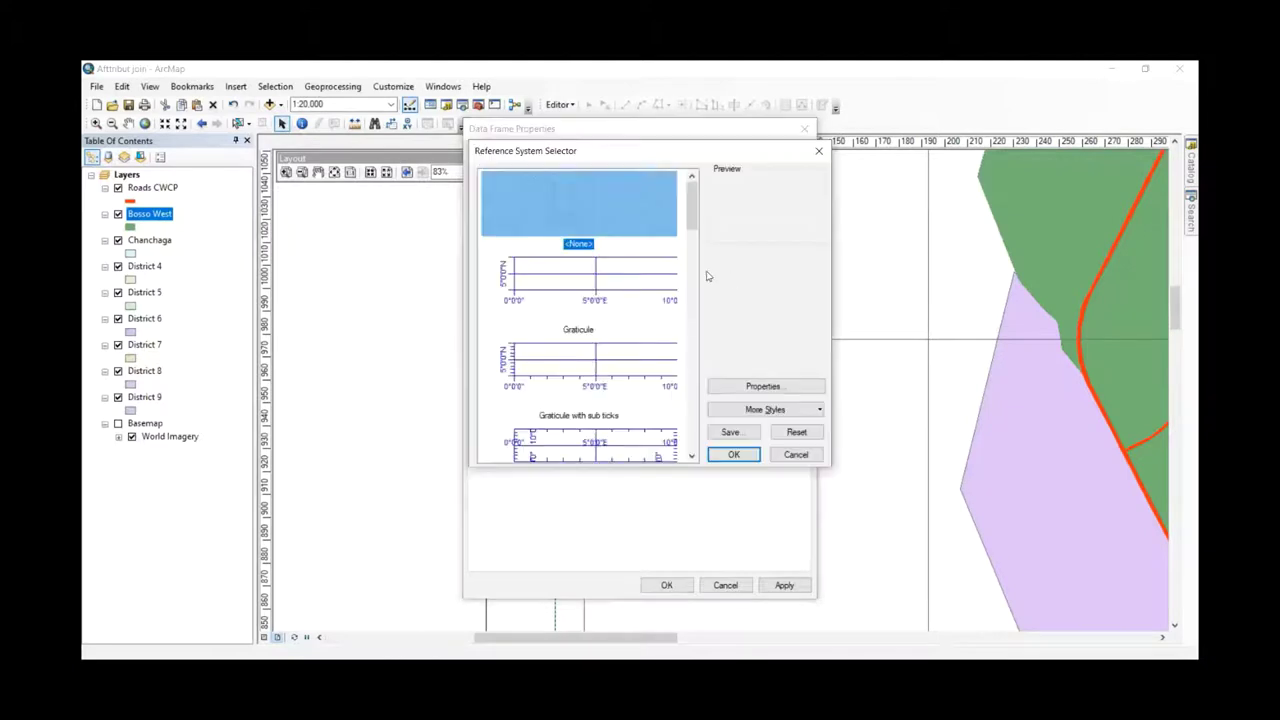
click(745, 459)
click(730, 302)
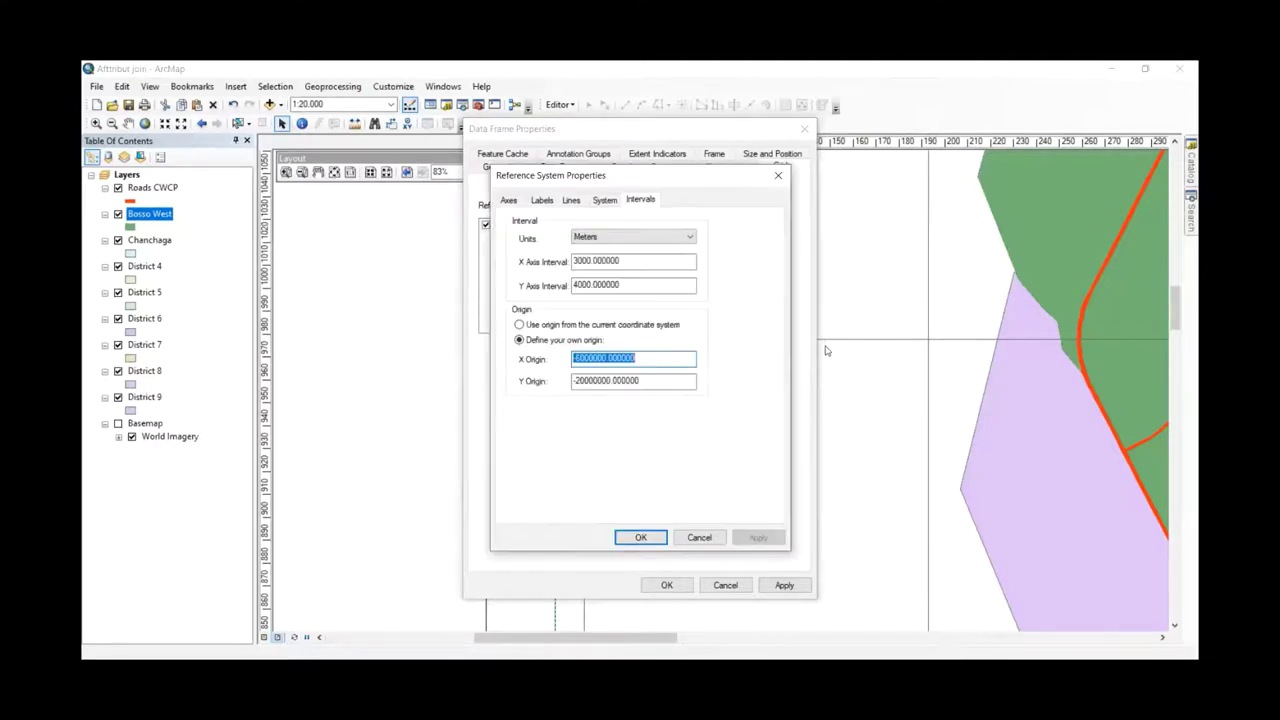
click(540, 201)
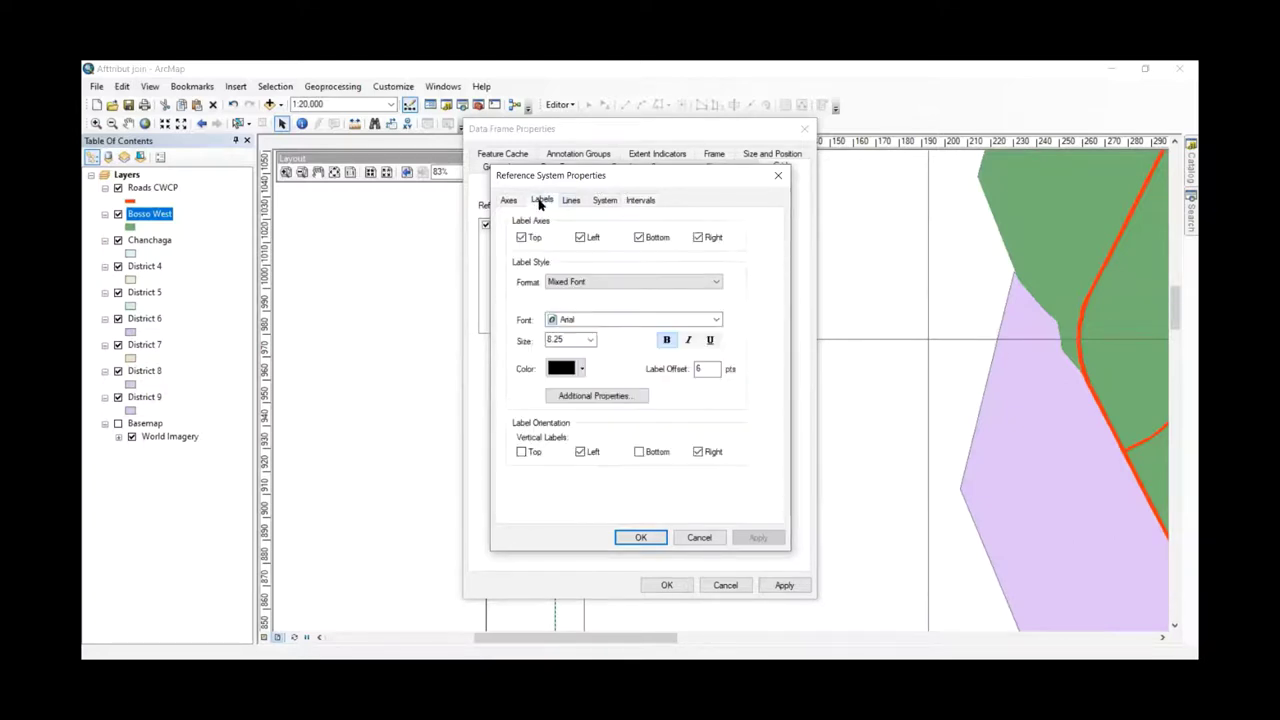
click(589, 340)
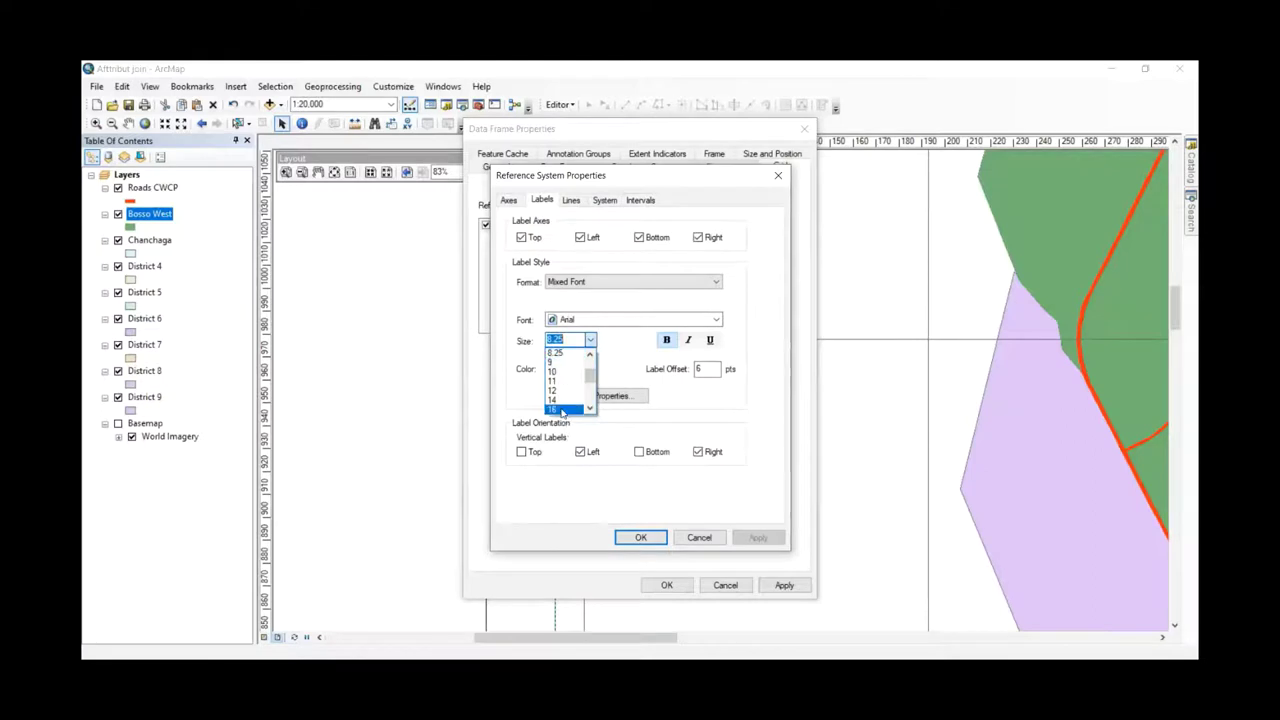
click(562, 410)
click(757, 537)
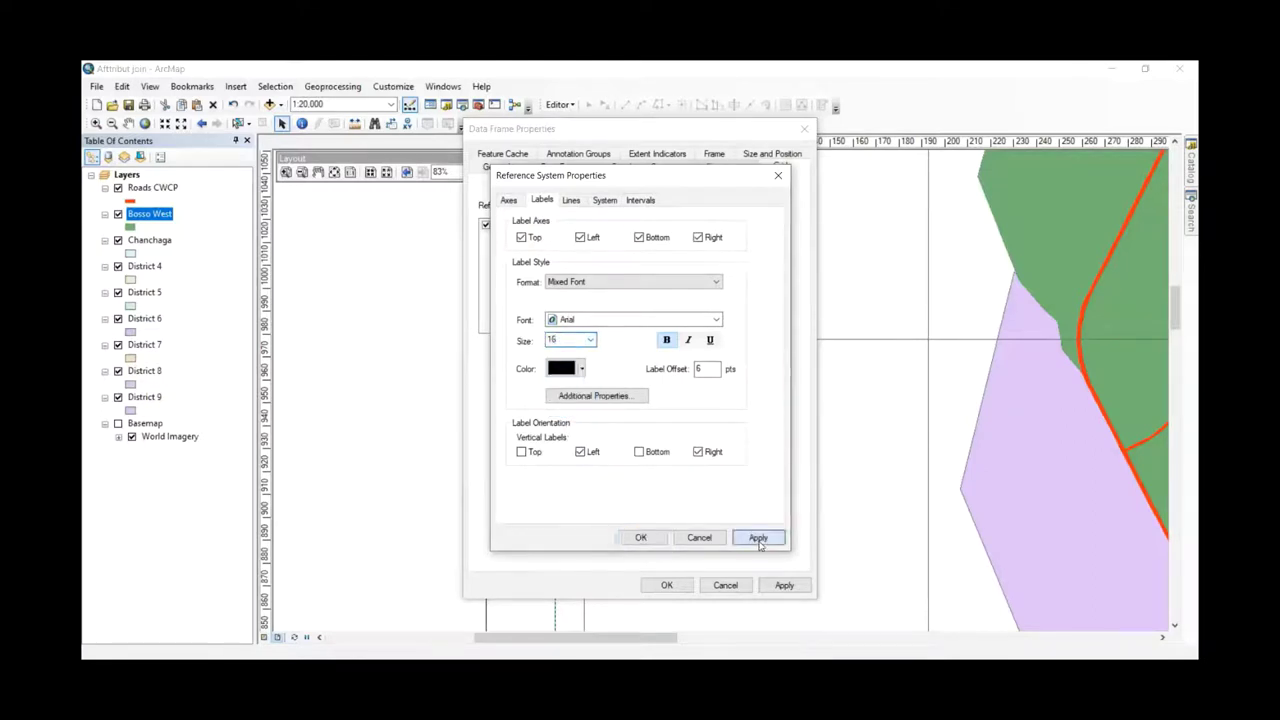
click(641, 538)
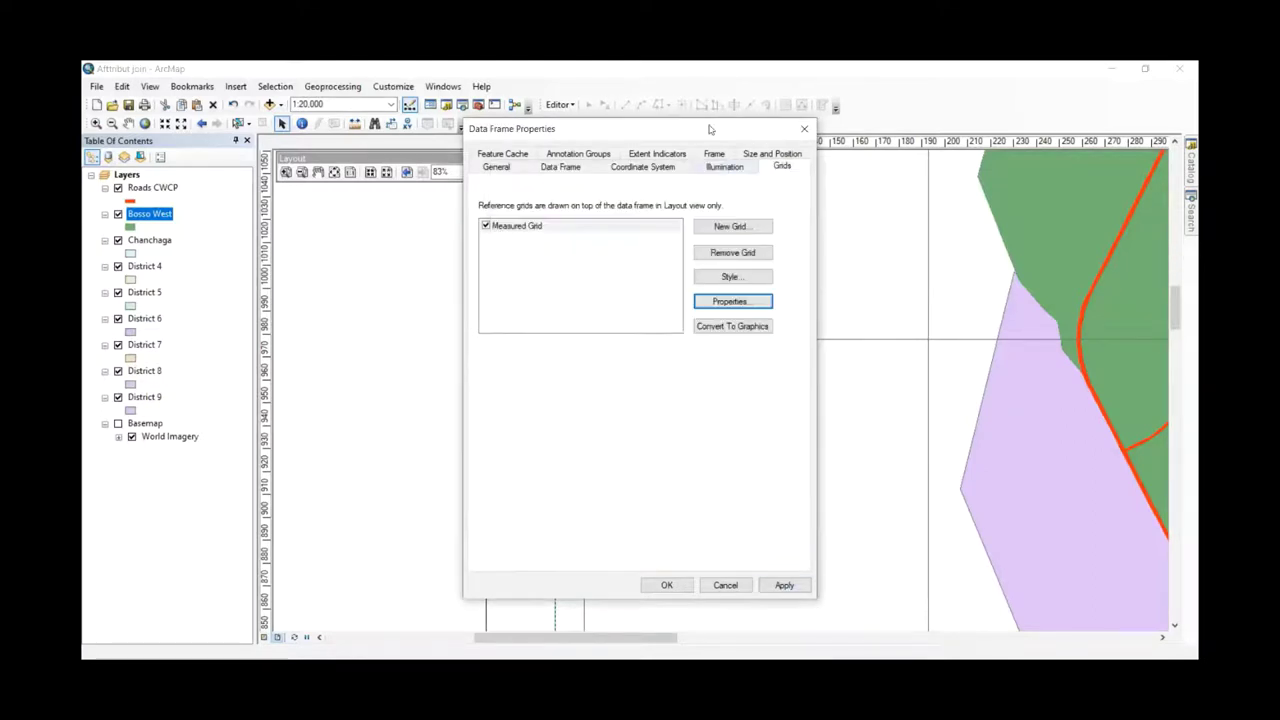
- Apply the measured grid's label change, converting GCS_WGS_1984 into GCS_Minna with no transformation method, and accept the coordinate system warning
drag(704, 133, 378, 98)
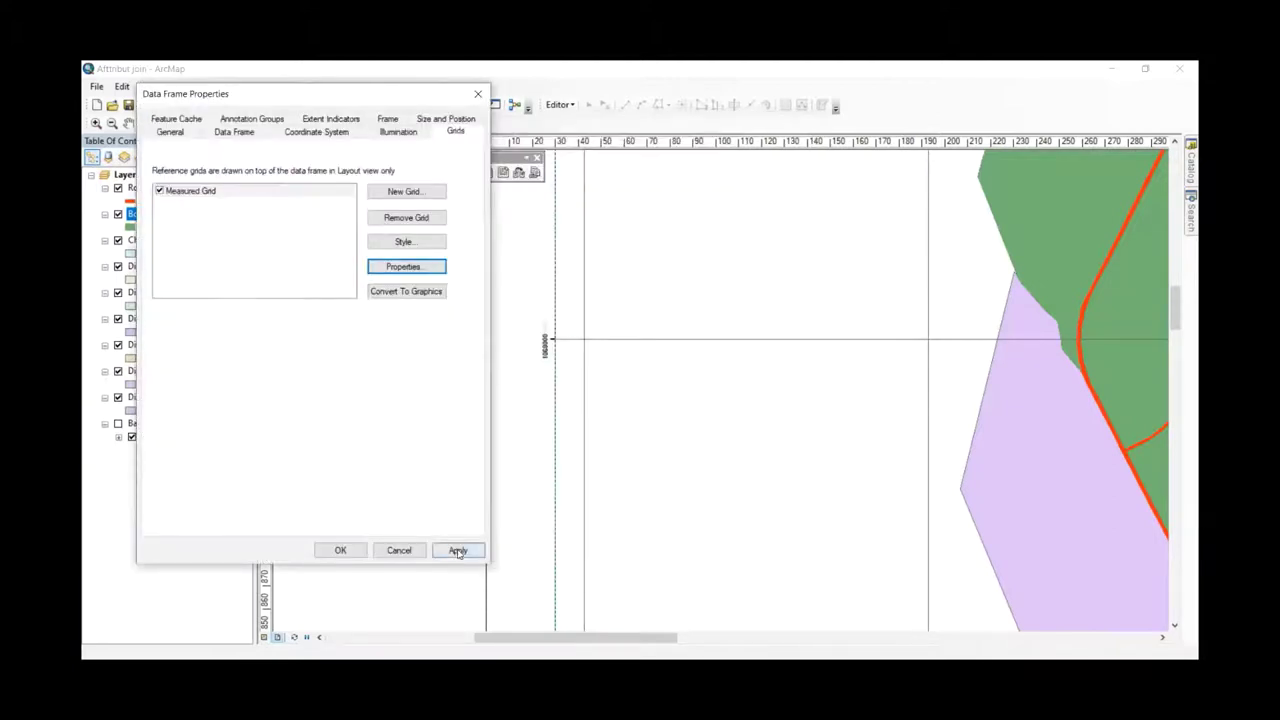
click(456, 550)
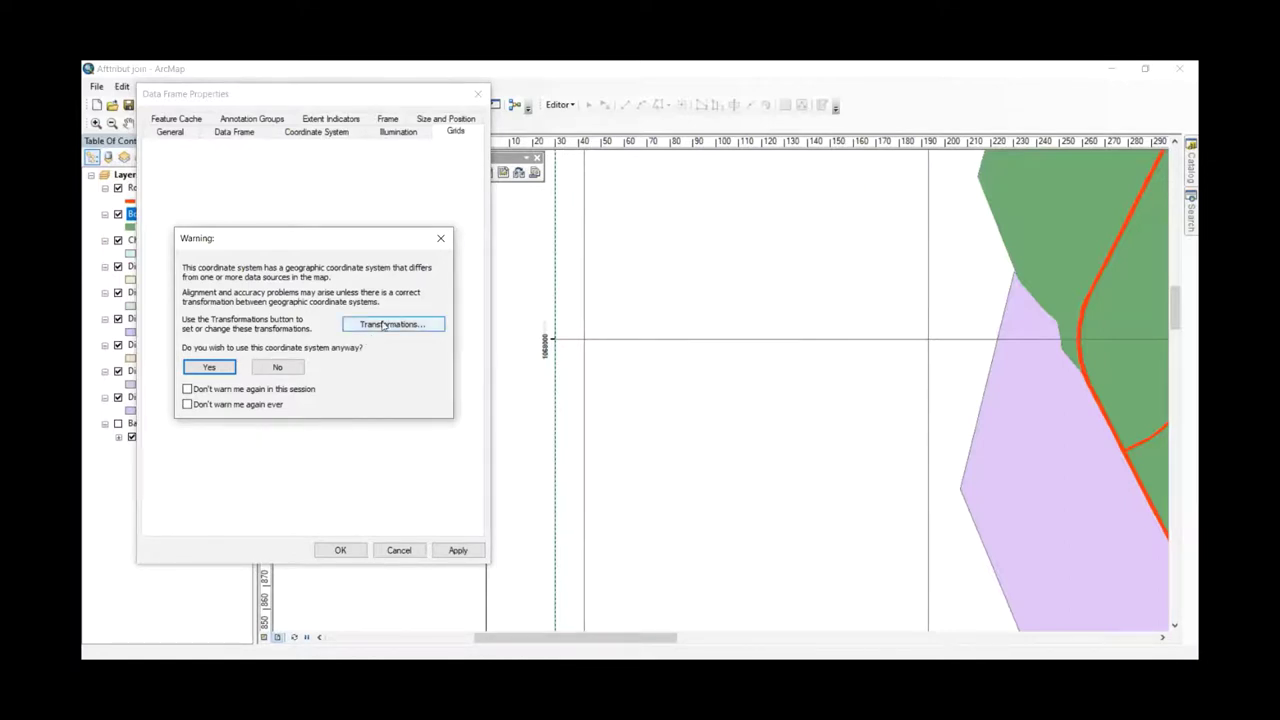
click(383, 325)
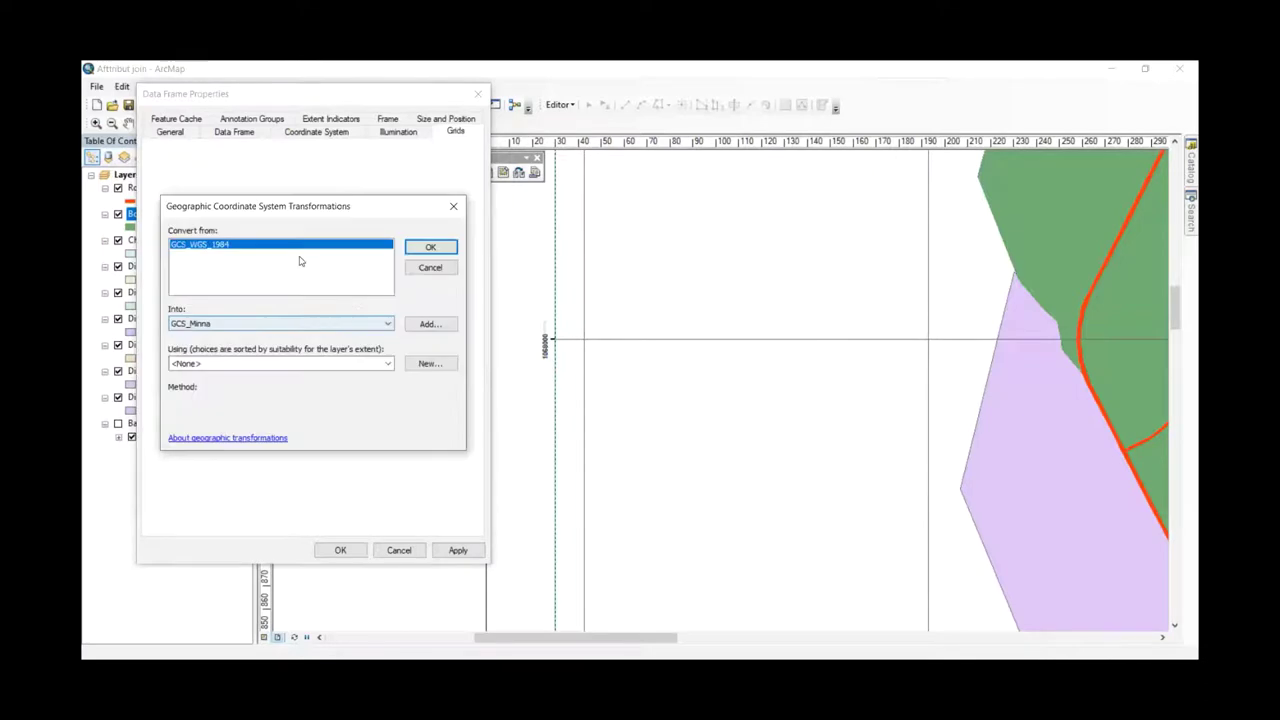
click(252, 325)
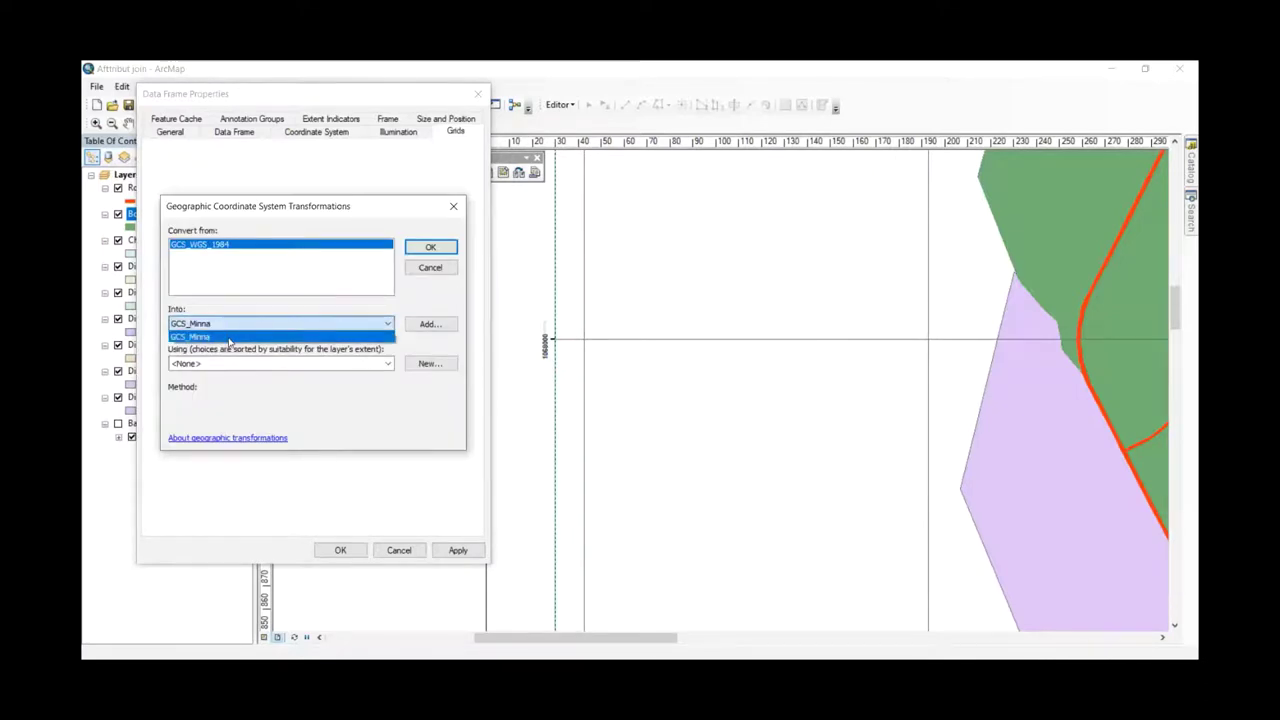
click(230, 337)
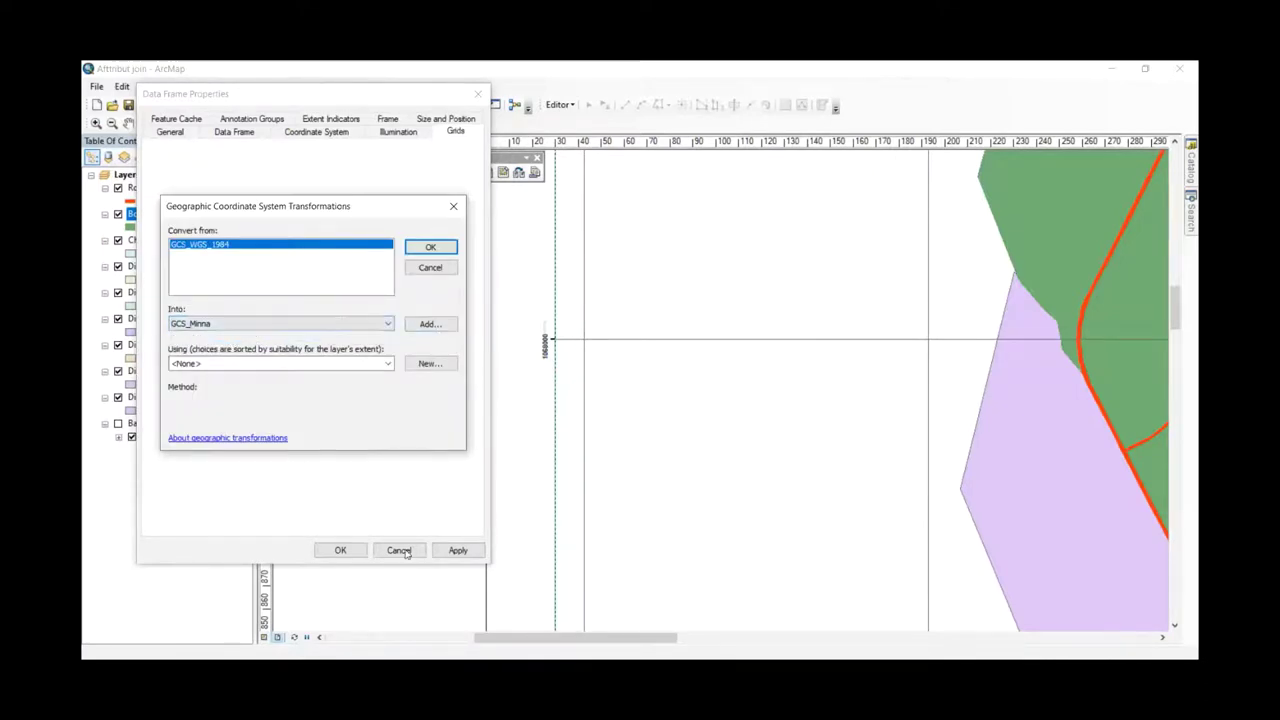
click(426, 249)
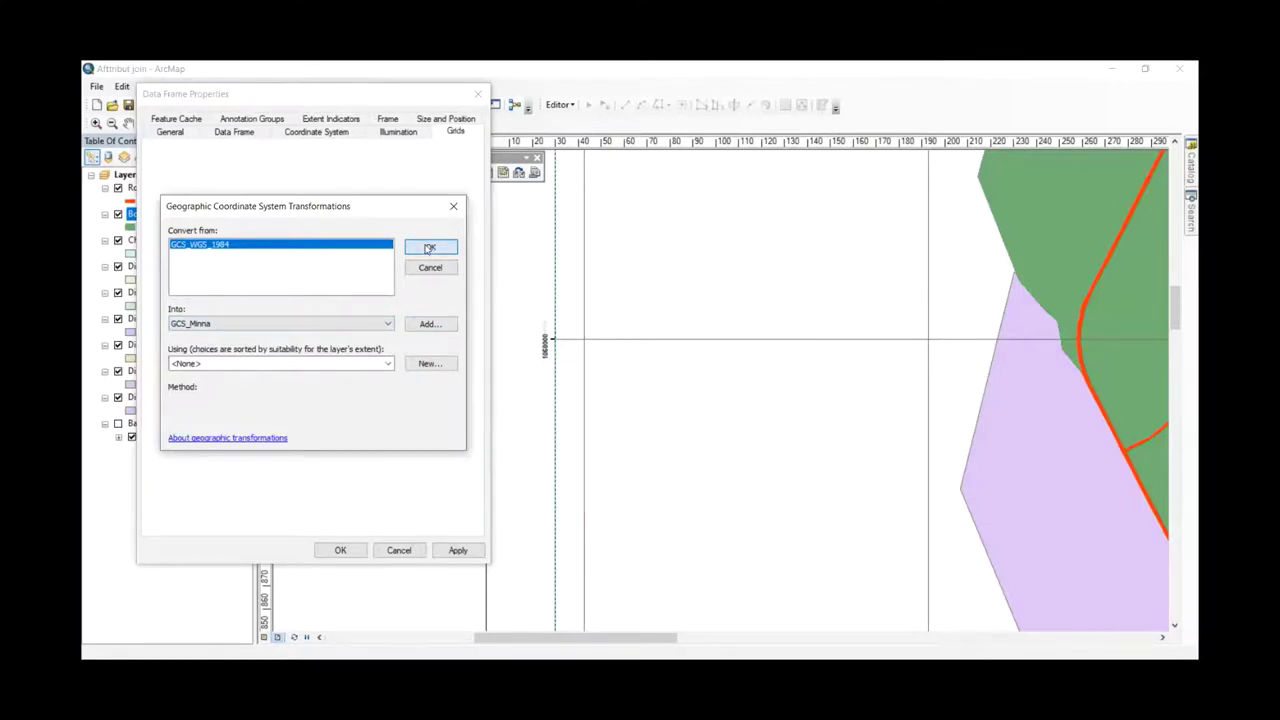
key(Return)
click(208, 366)
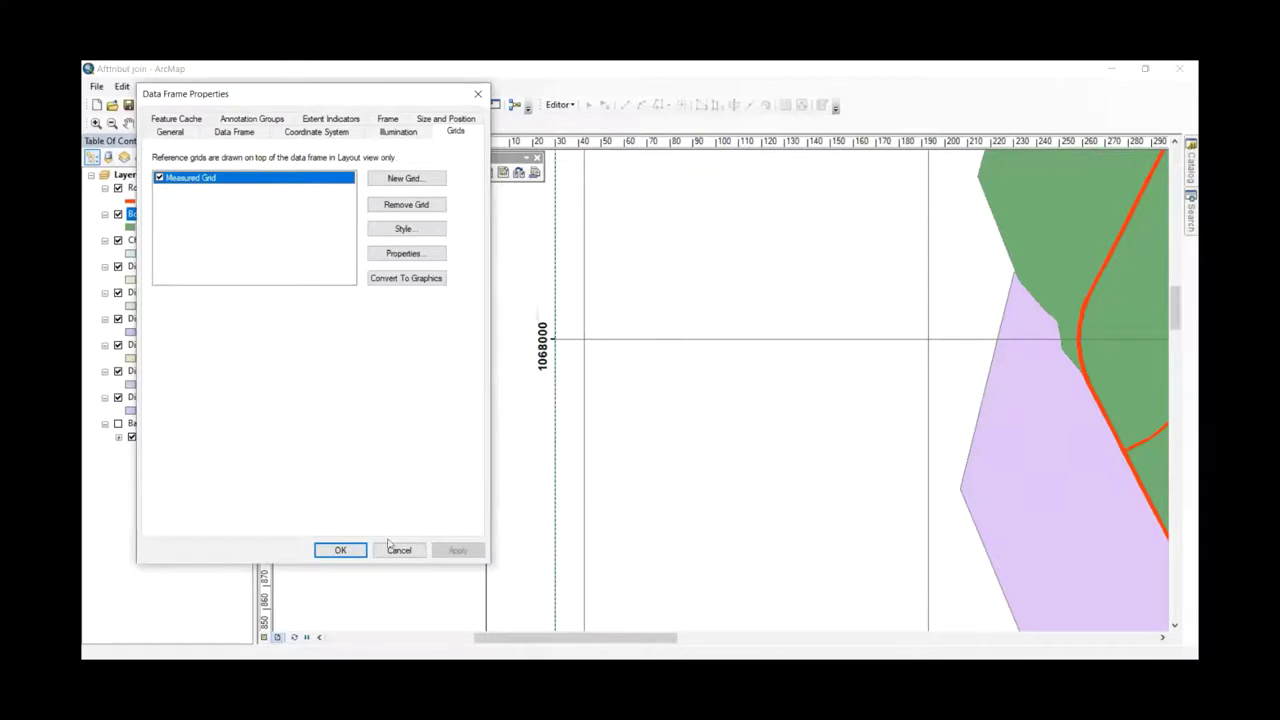
- Set the font size of the measured grid's labels to 28
click(389, 252)
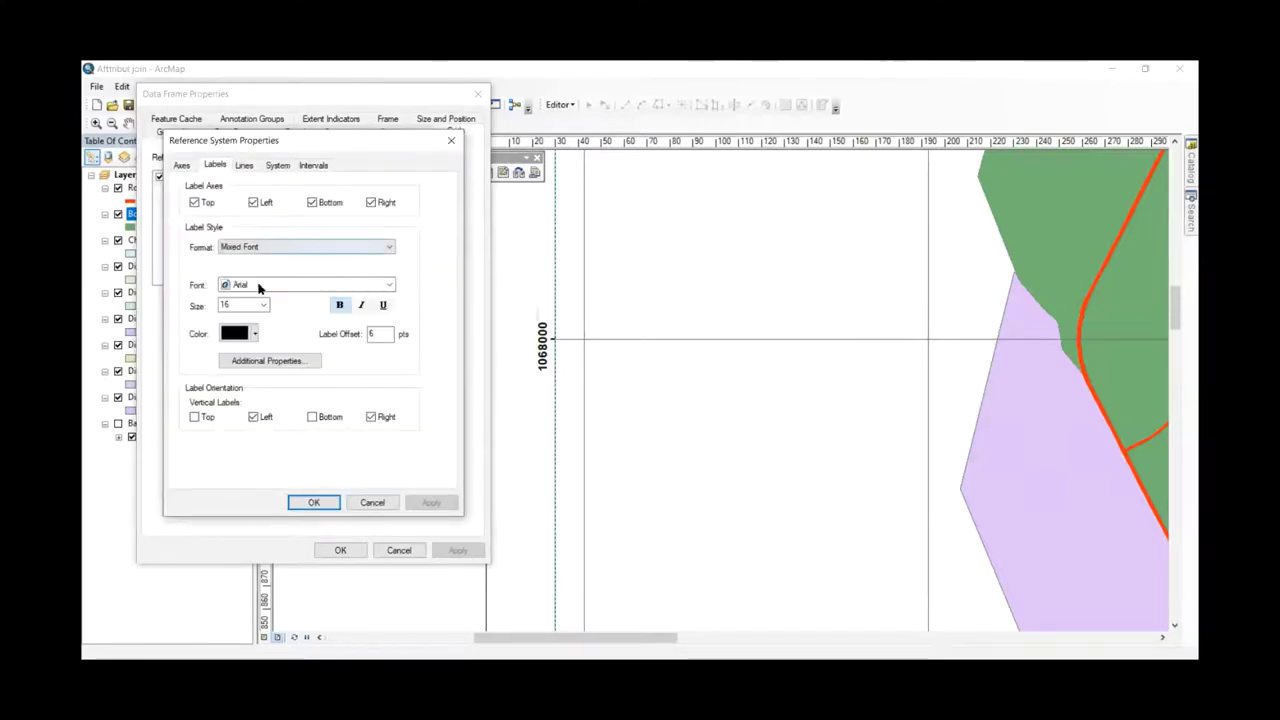
double_click(263, 304)
click(263, 304)
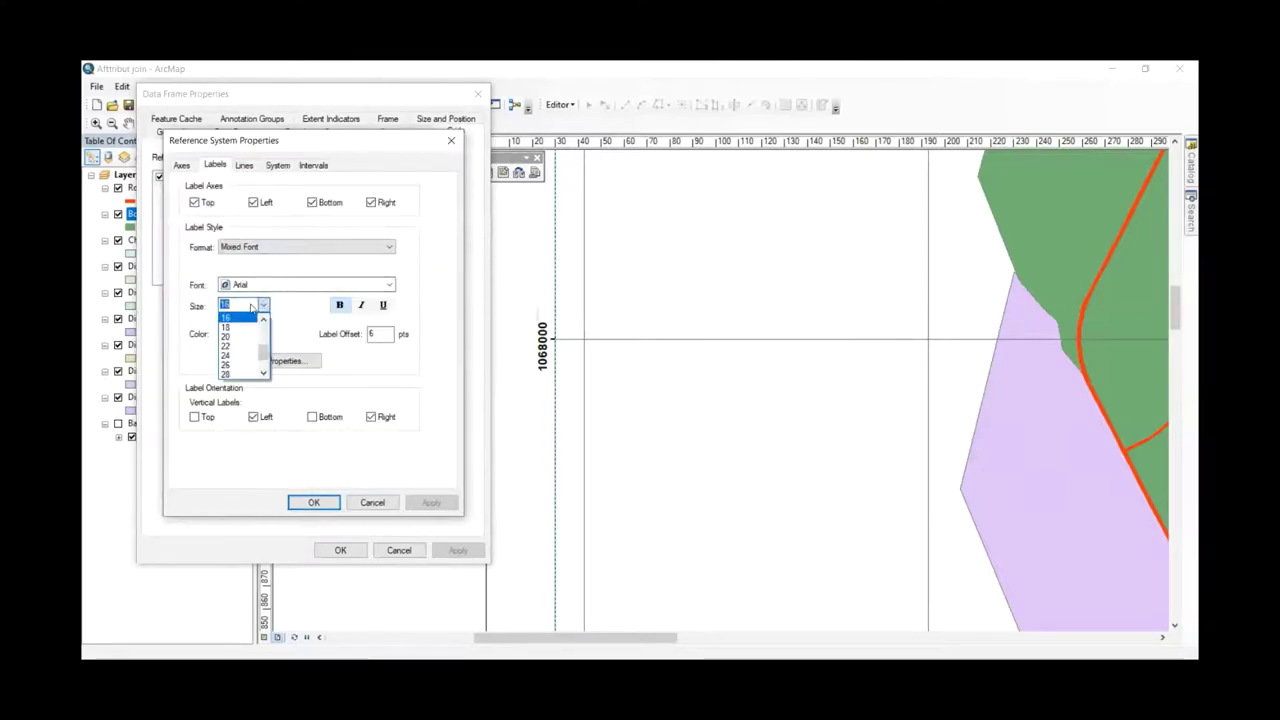
click(232, 378)
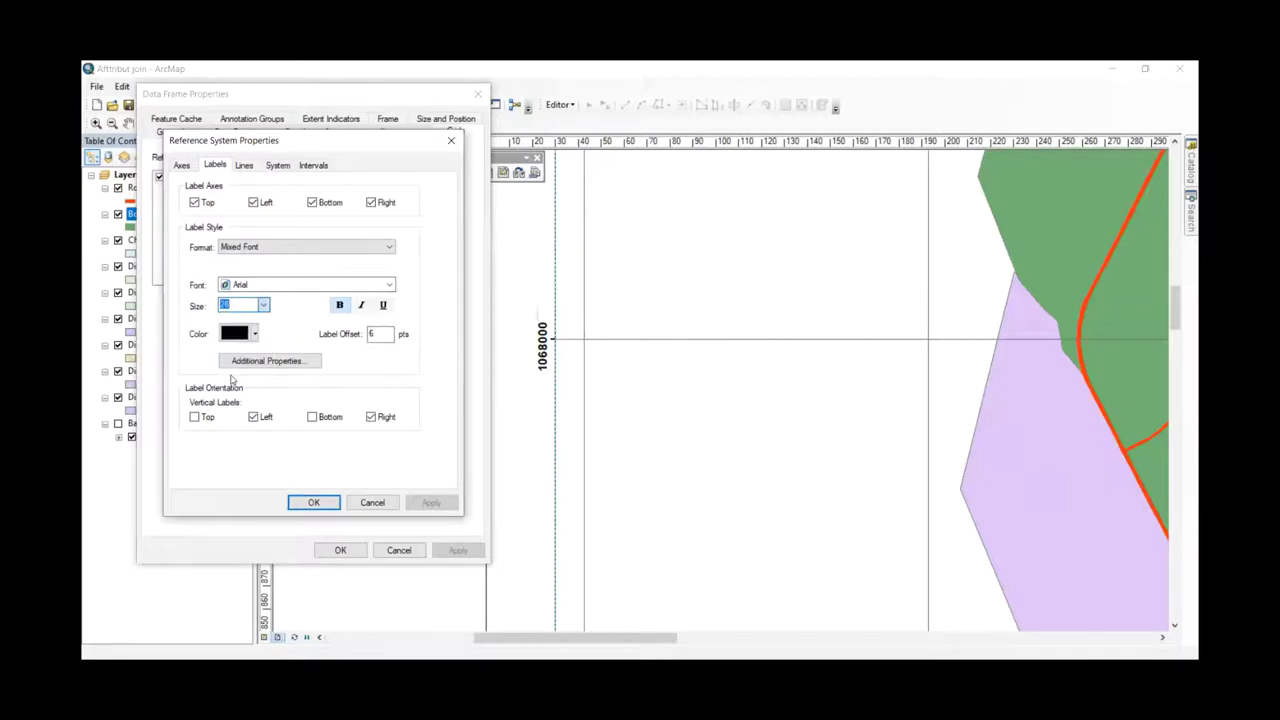
click(311, 505)
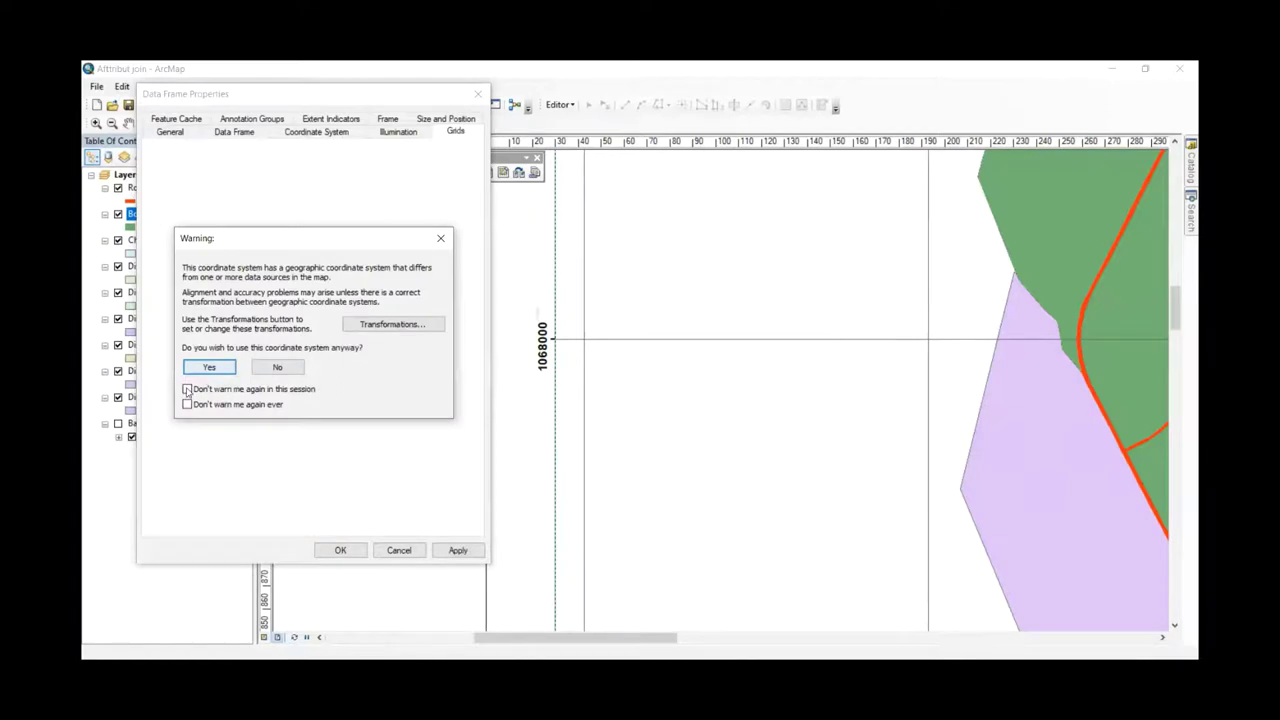
- Accept the differing geographic coordinate system, suppress its warning for this session, and close the data frame properties
click(187, 389)
click(210, 367)
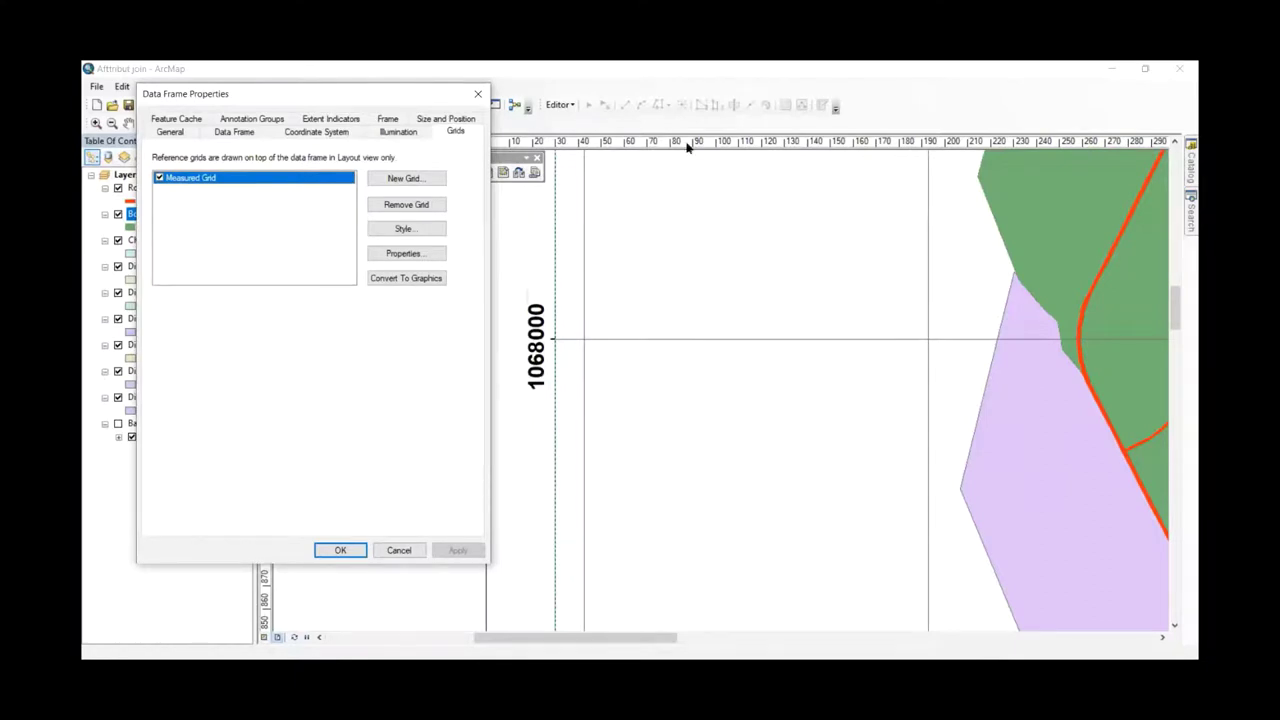
click(341, 551)
- Set the font size of the data frame's measured grid labels to 50 and apply it to the layout
scroll(516, 508, up, 5)
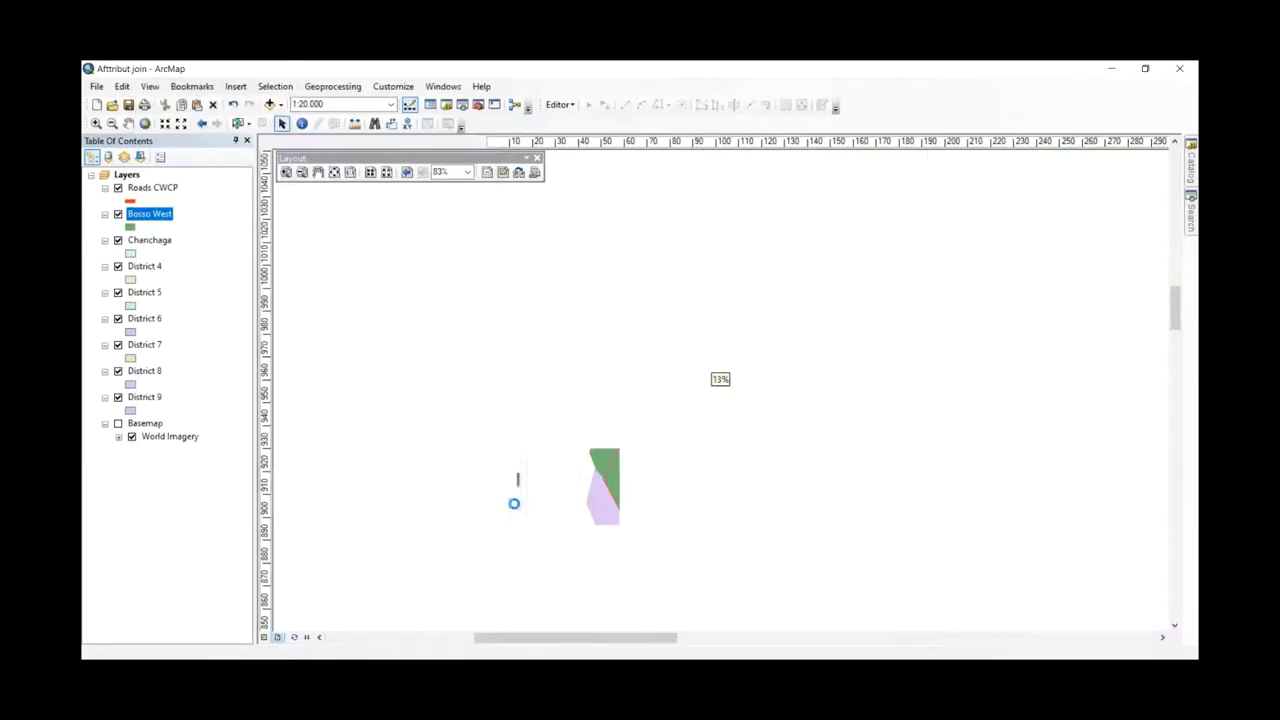
click(516, 508)
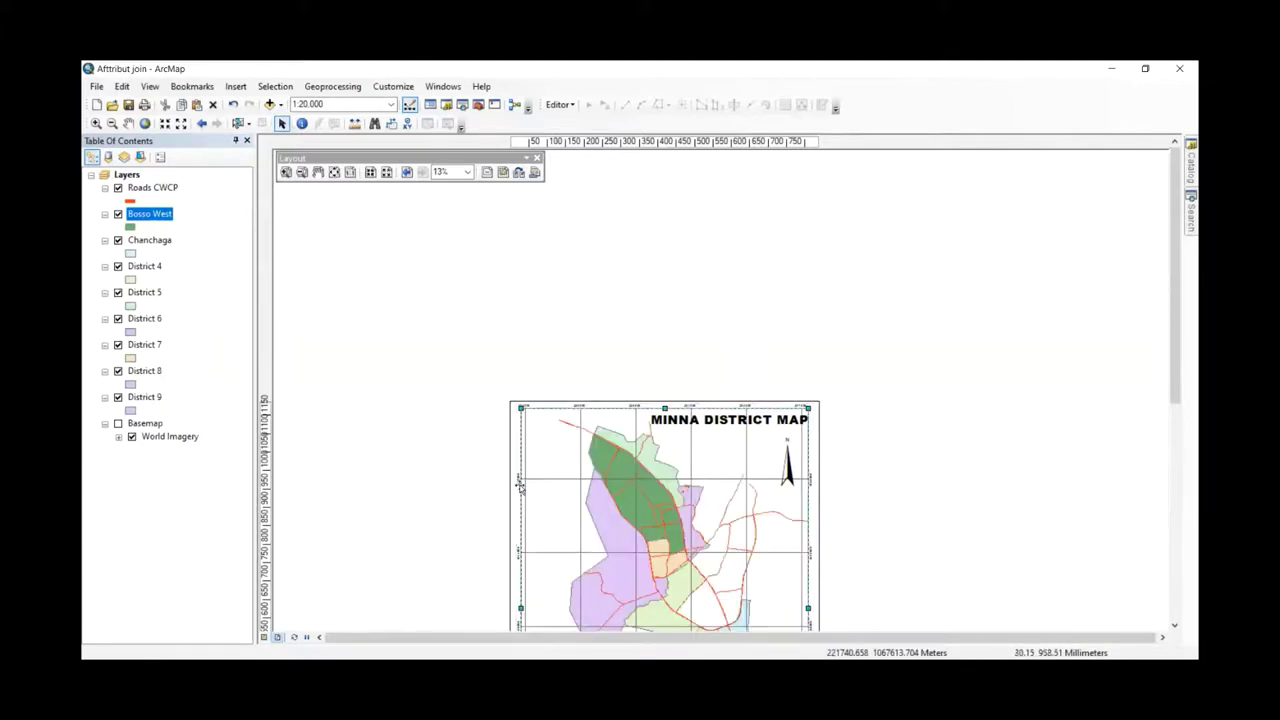
right_click(521, 472)
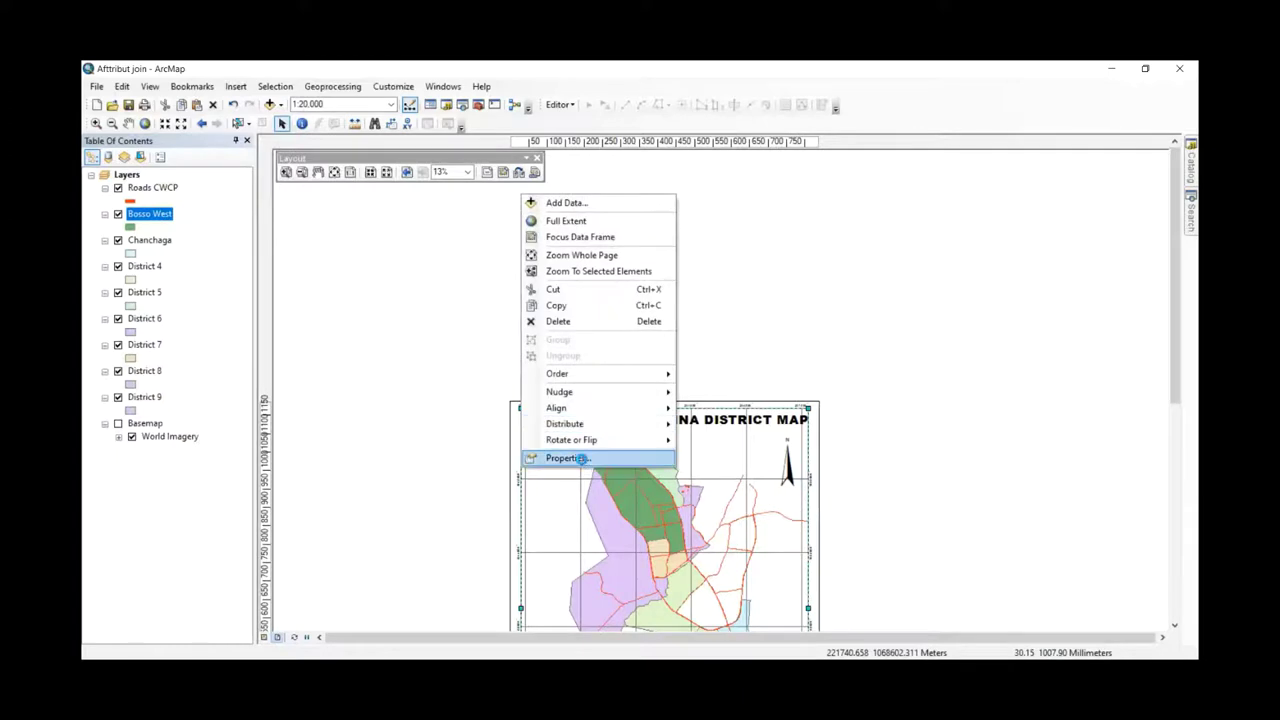
click(582, 458)
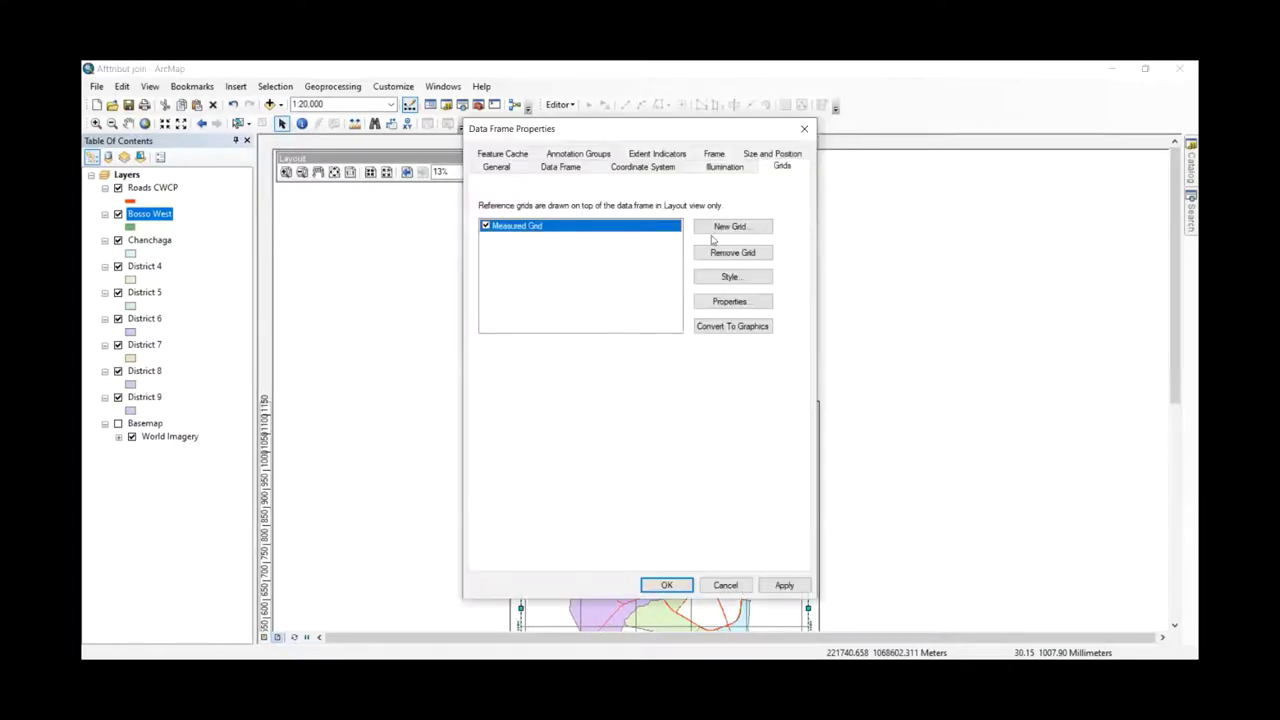
click(731, 300)
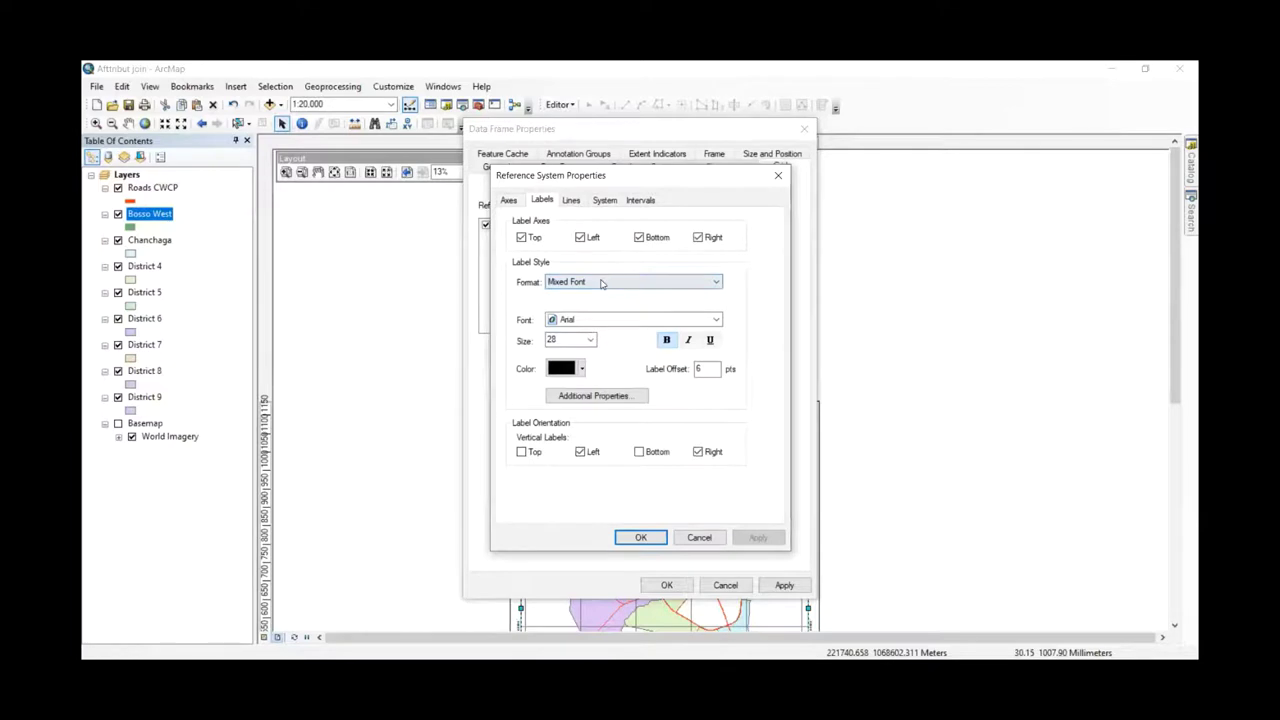
click(601, 283)
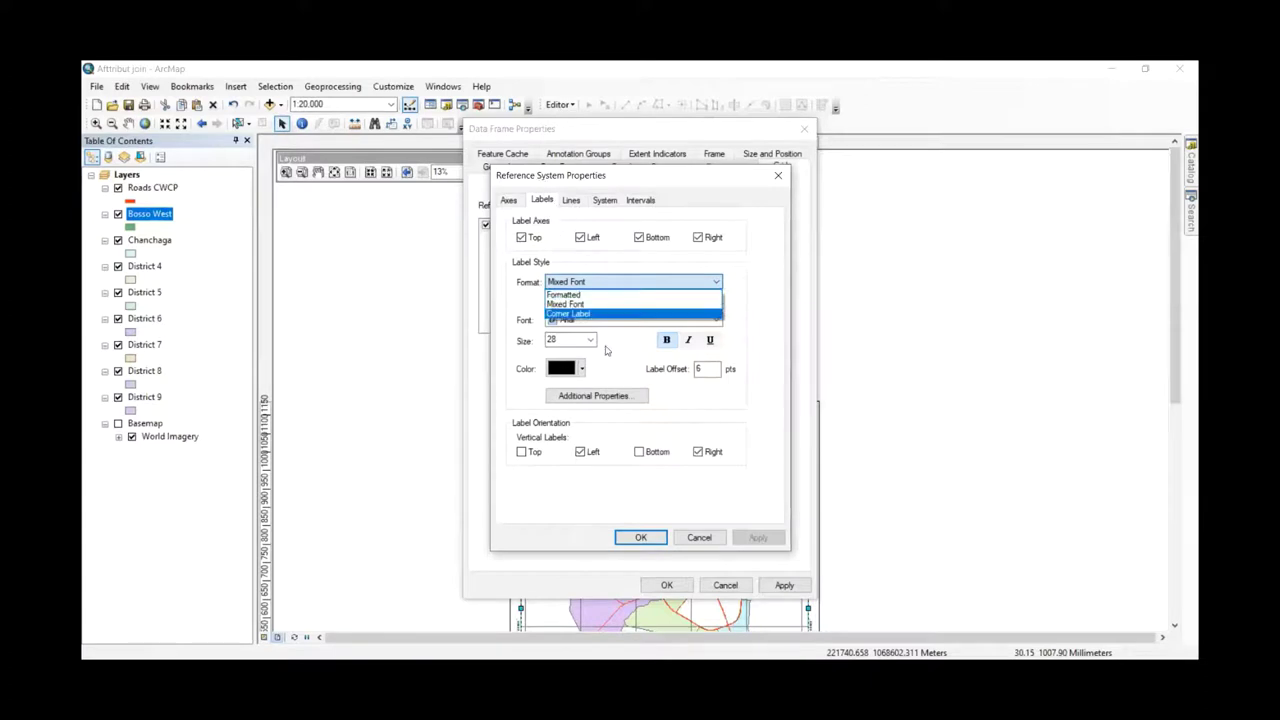
double_click(573, 340)
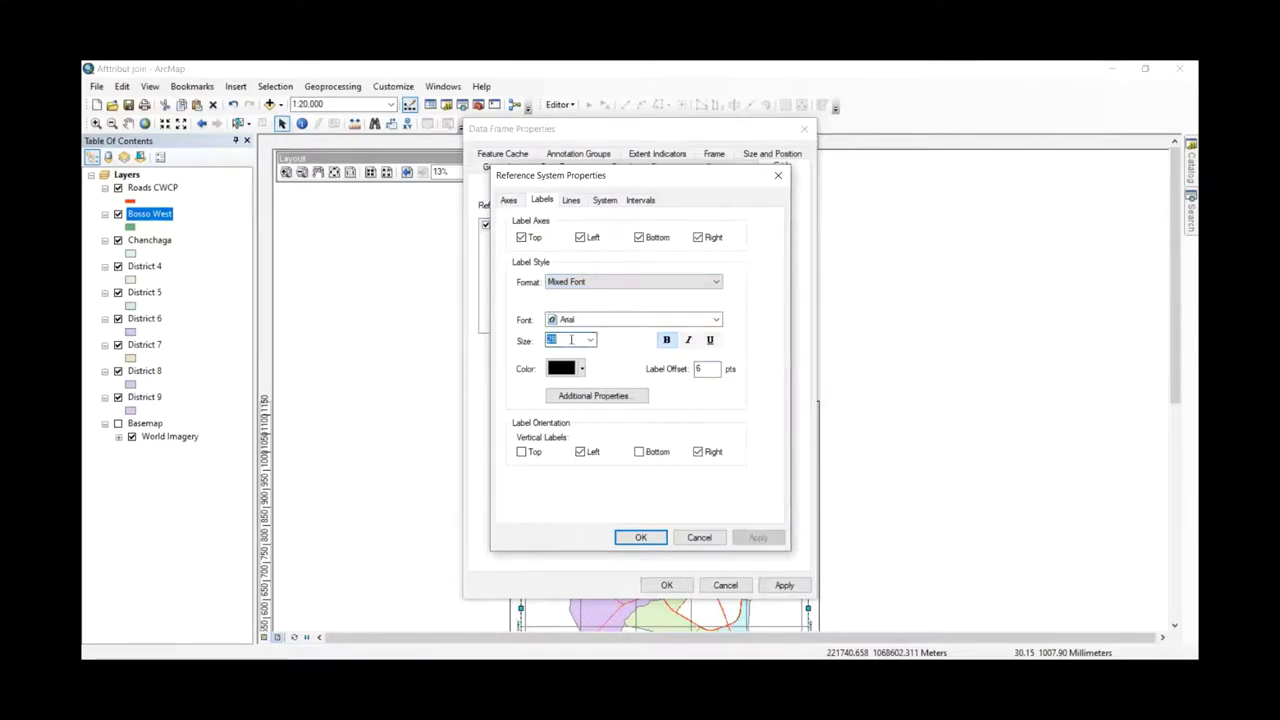
click(640, 538)
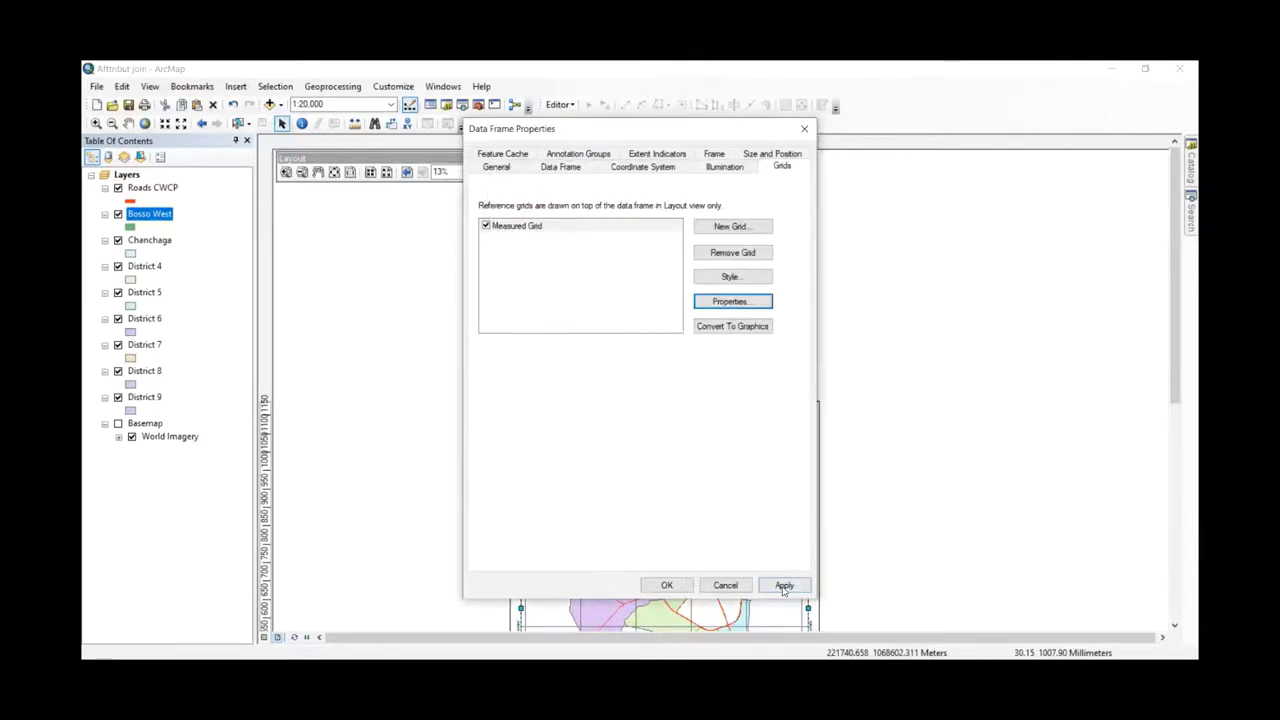
click(784, 585)
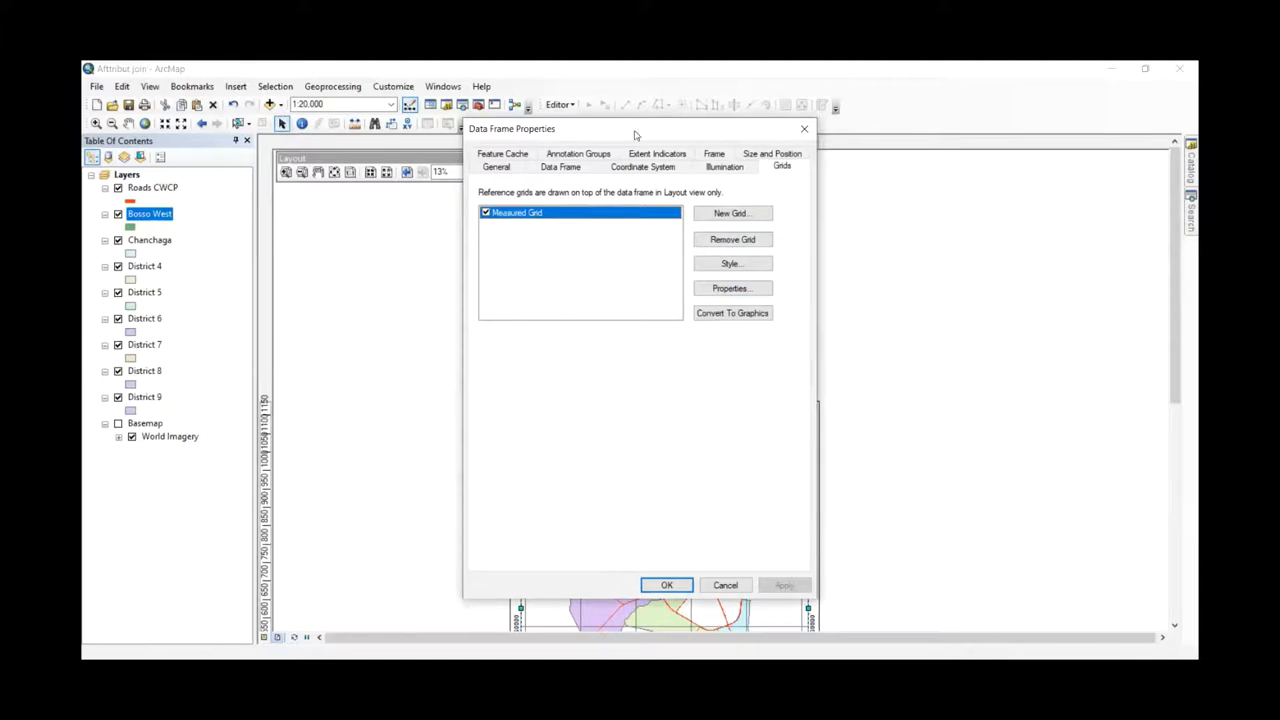
drag(635, 133, 964, 128)
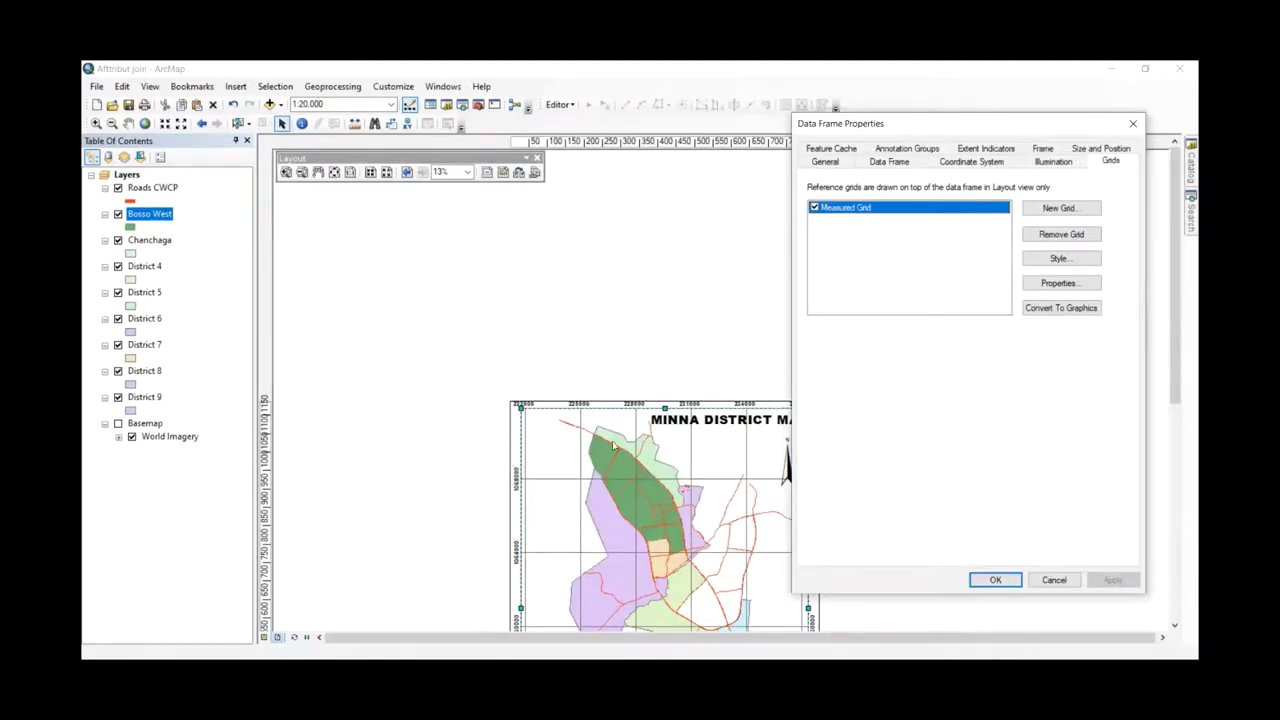
click(995, 580)
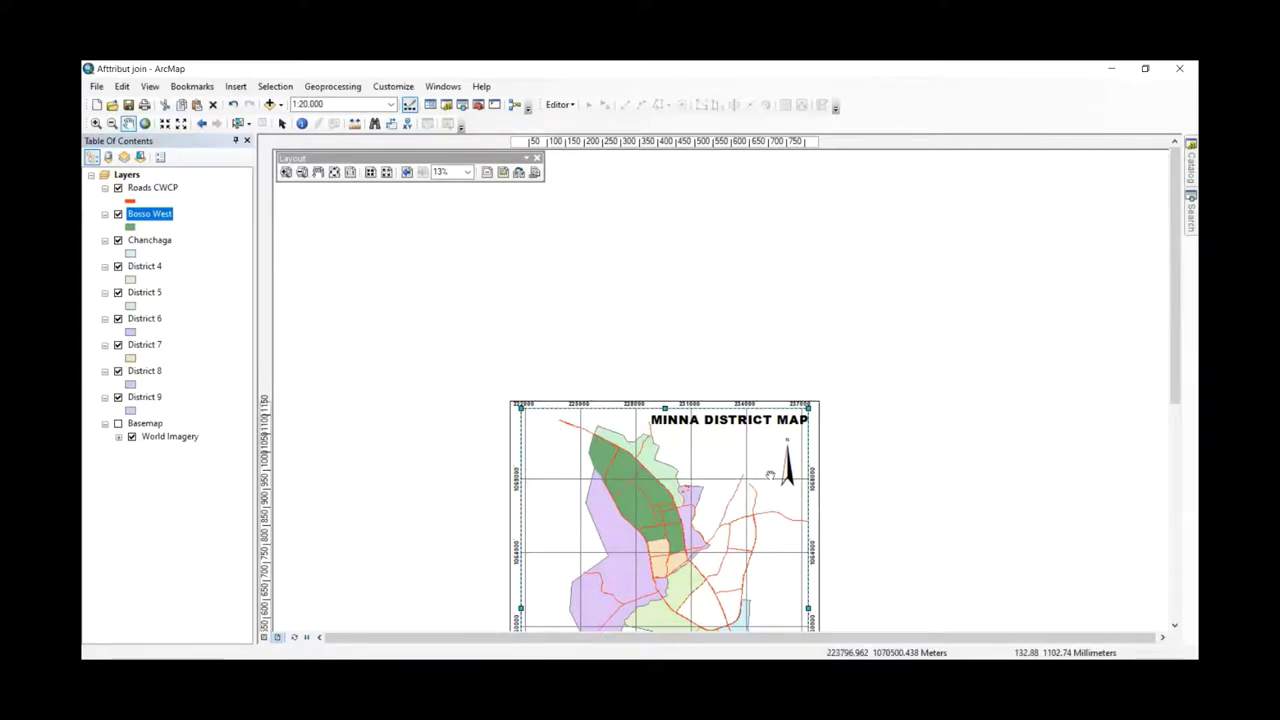
- Turn off the left and right subdivision ticks on the measured grid's axes and apply the change
drag(1176, 372, 1190, 430)
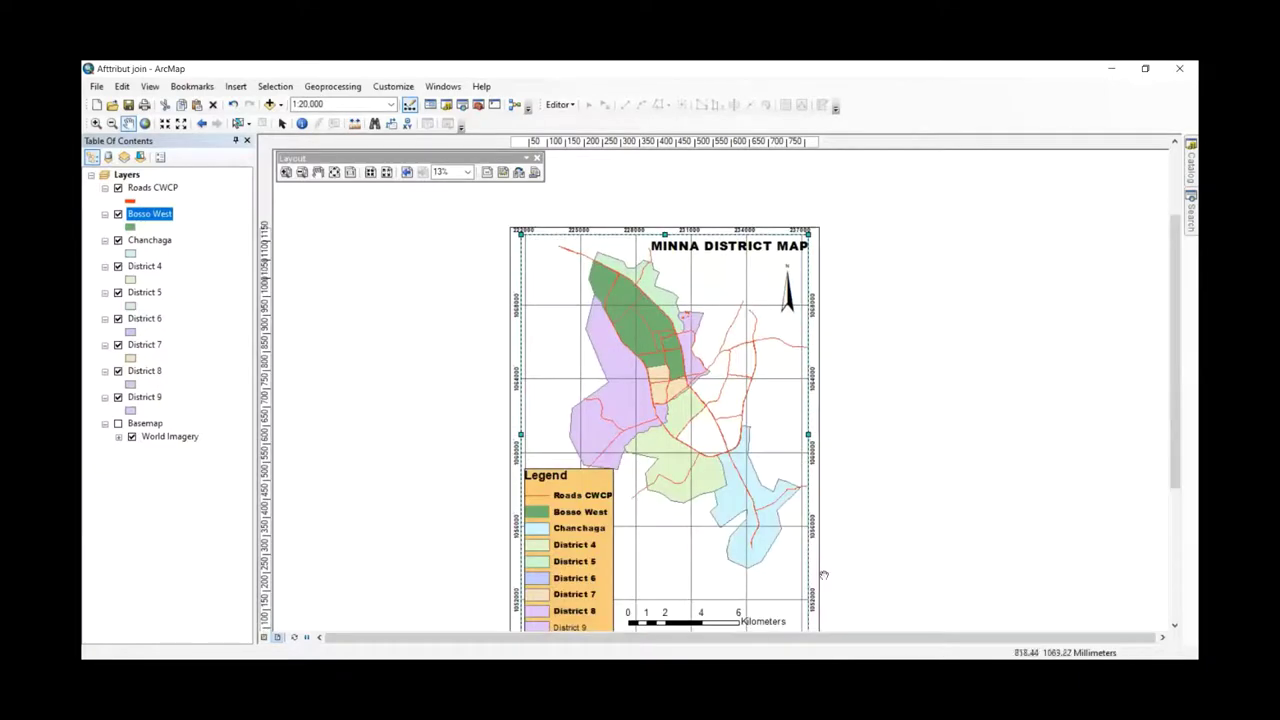
drag(1174, 272, 1181, 320)
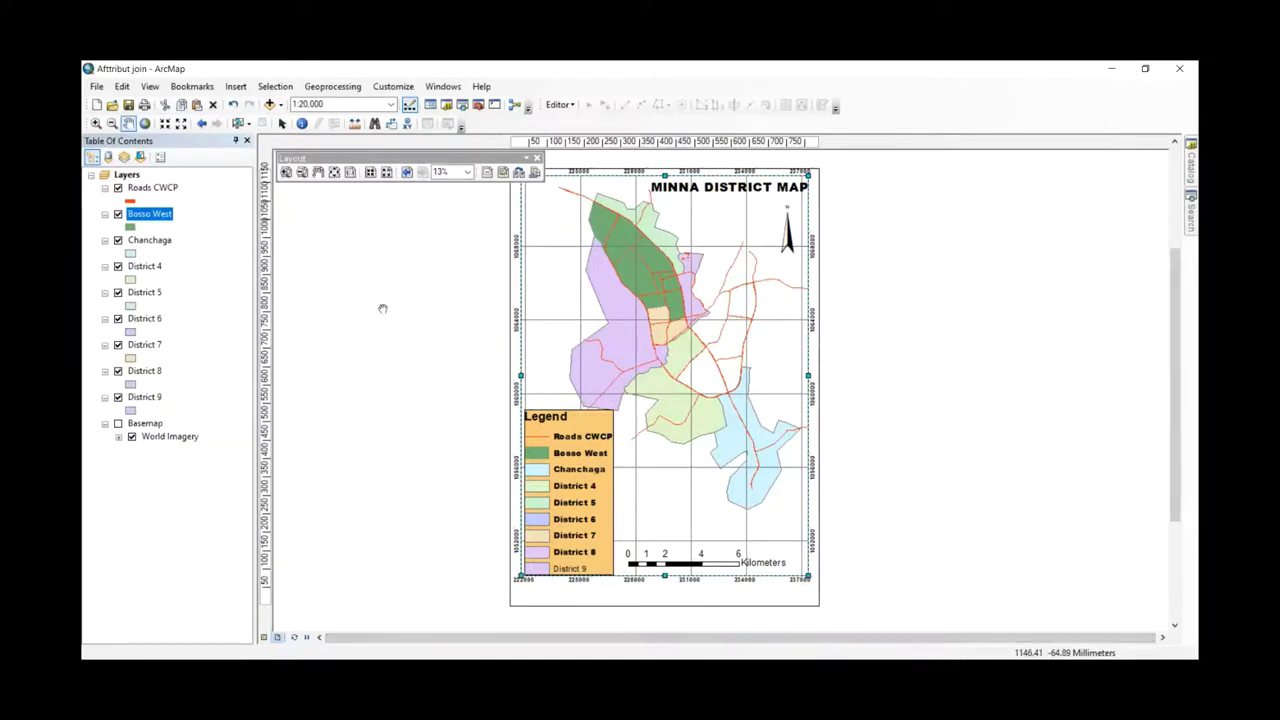
click(188, 194)
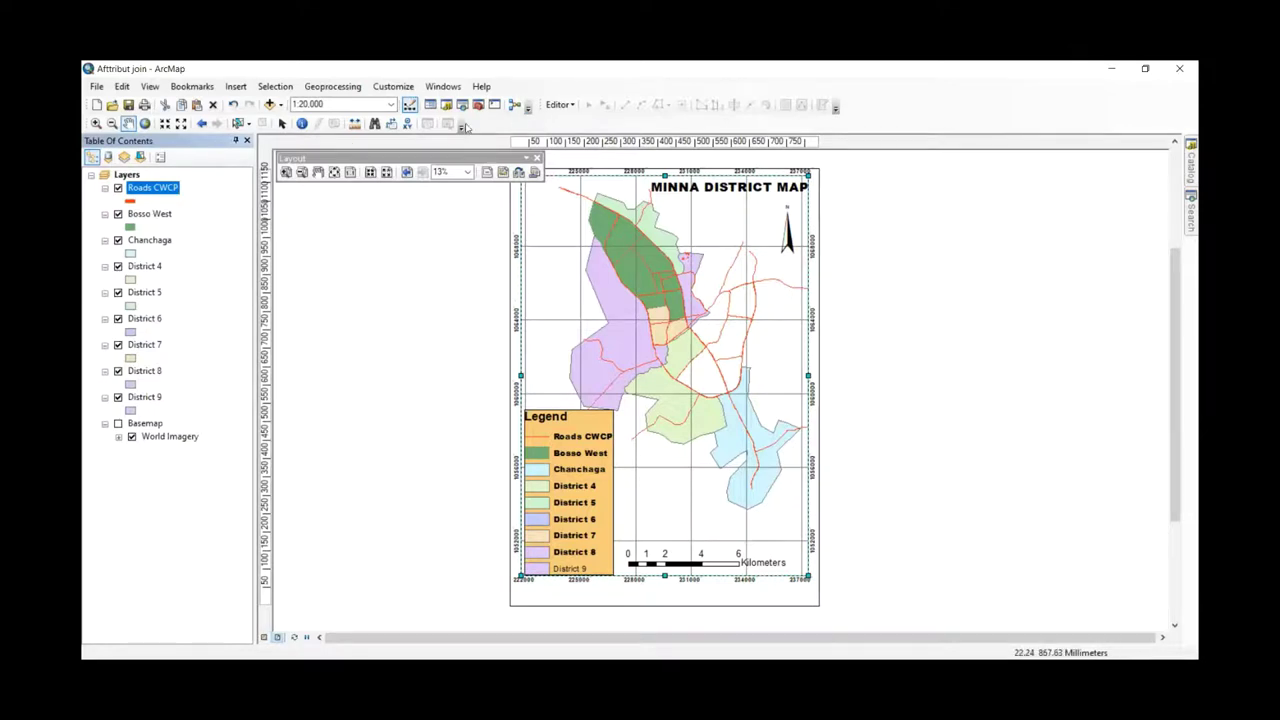
click(282, 123)
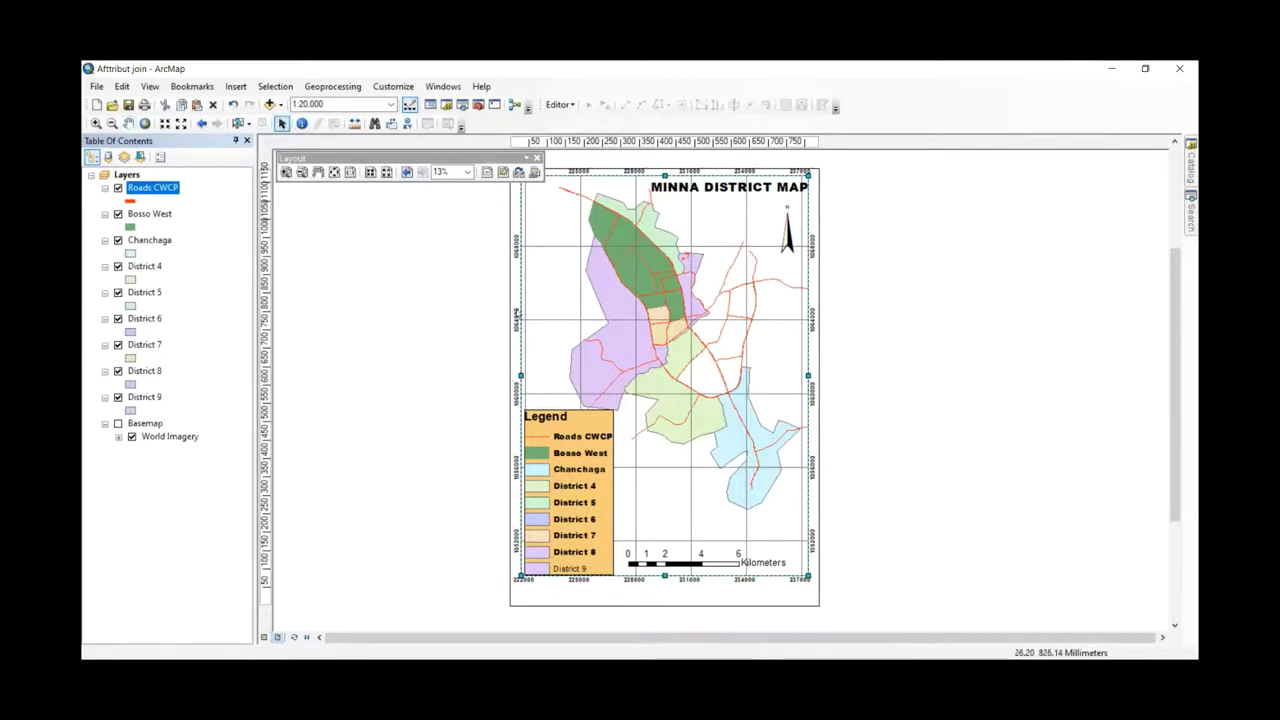
right_click(518, 313)
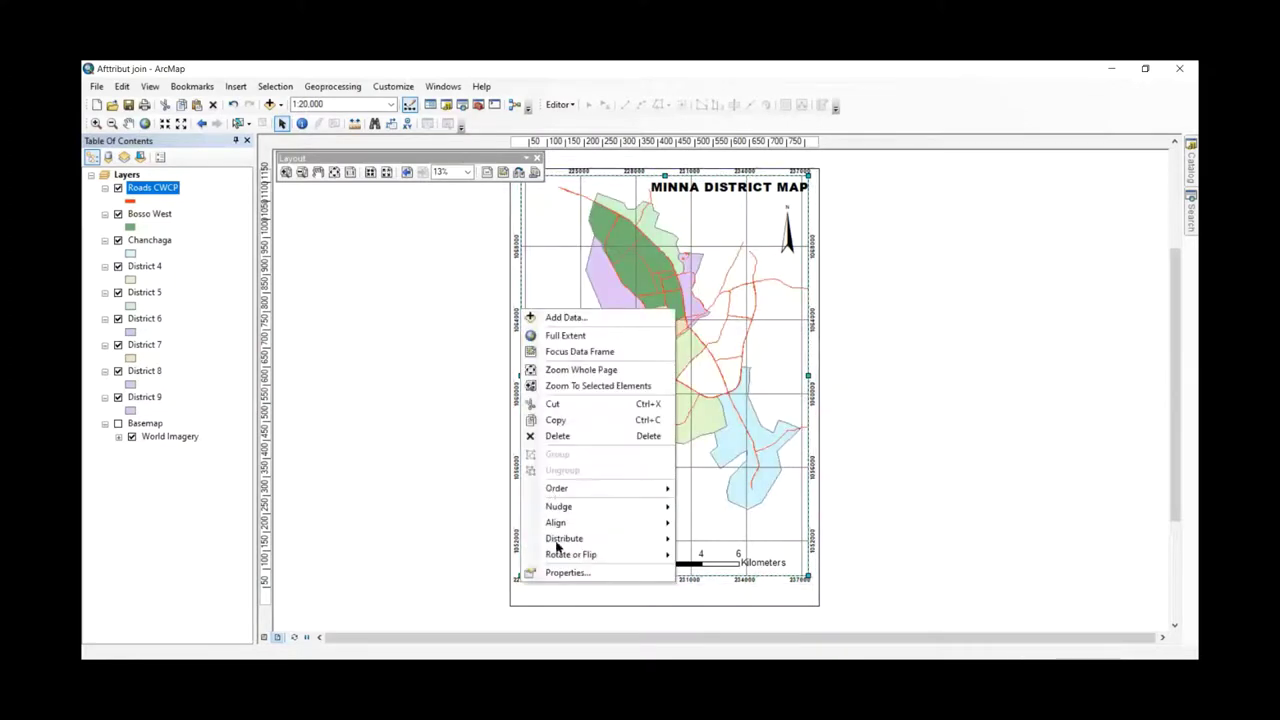
click(572, 574)
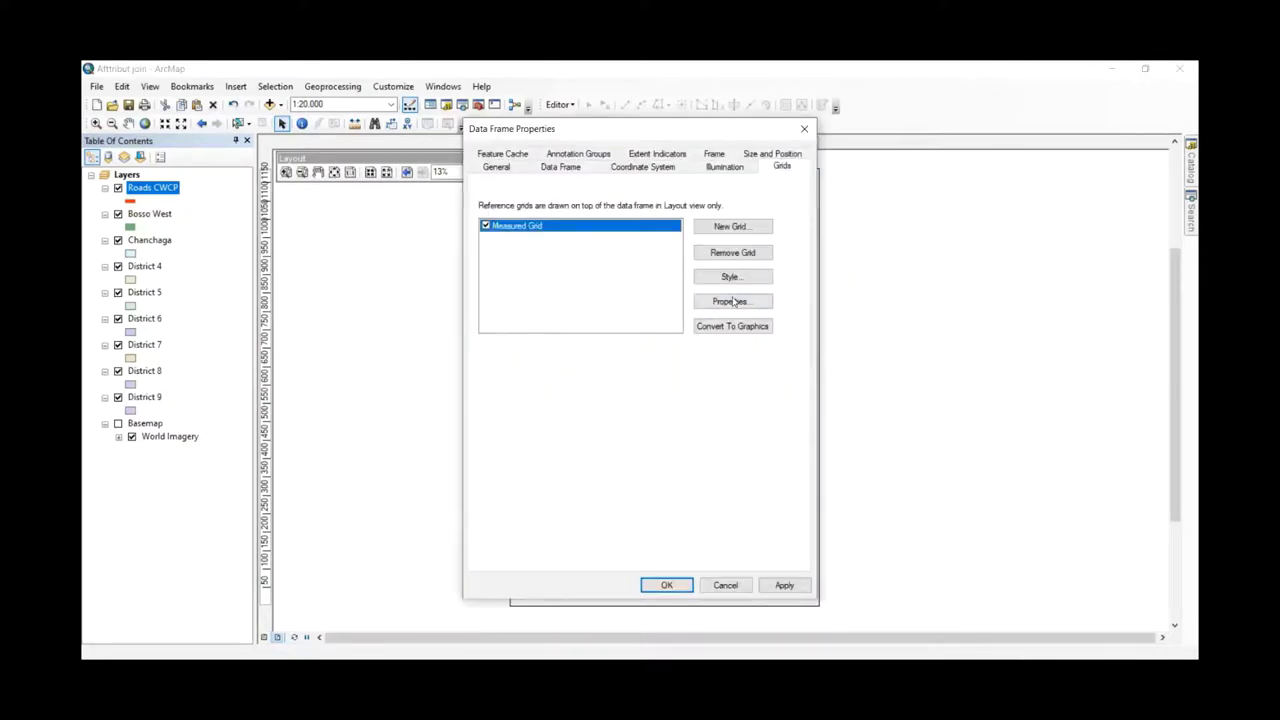
click(733, 301)
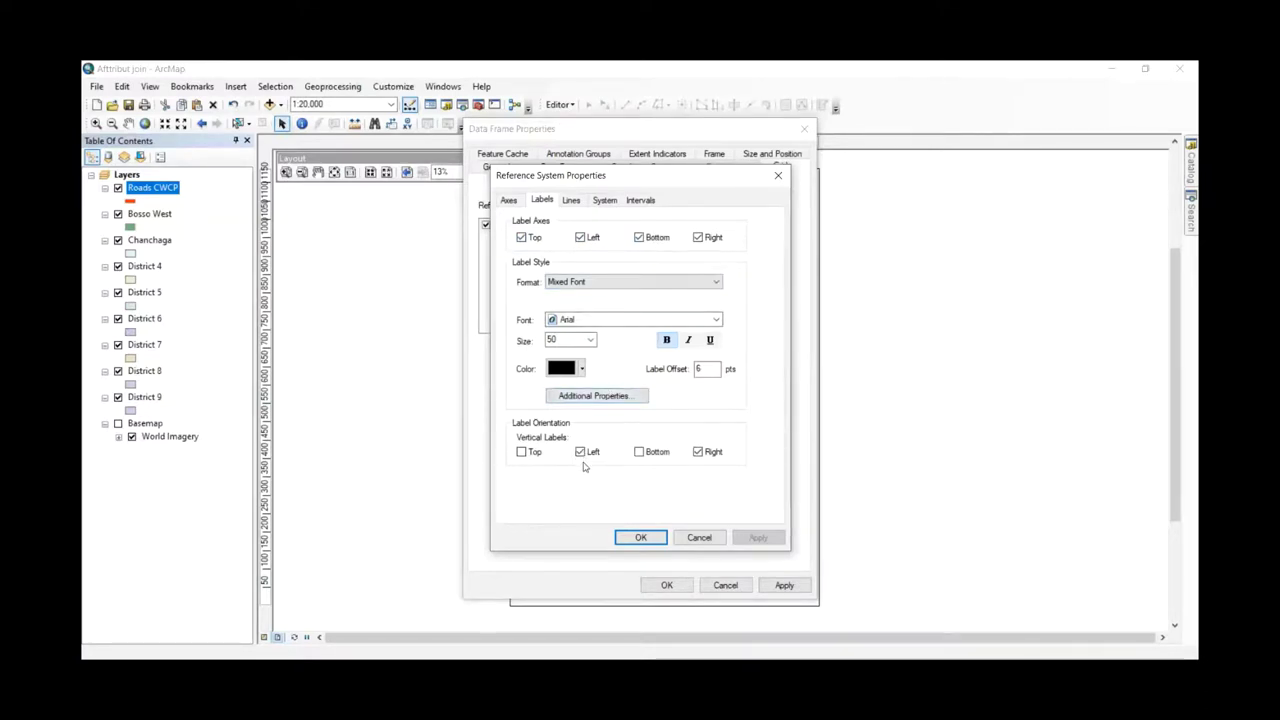
drag(647, 180, 797, 172)
click(660, 194)
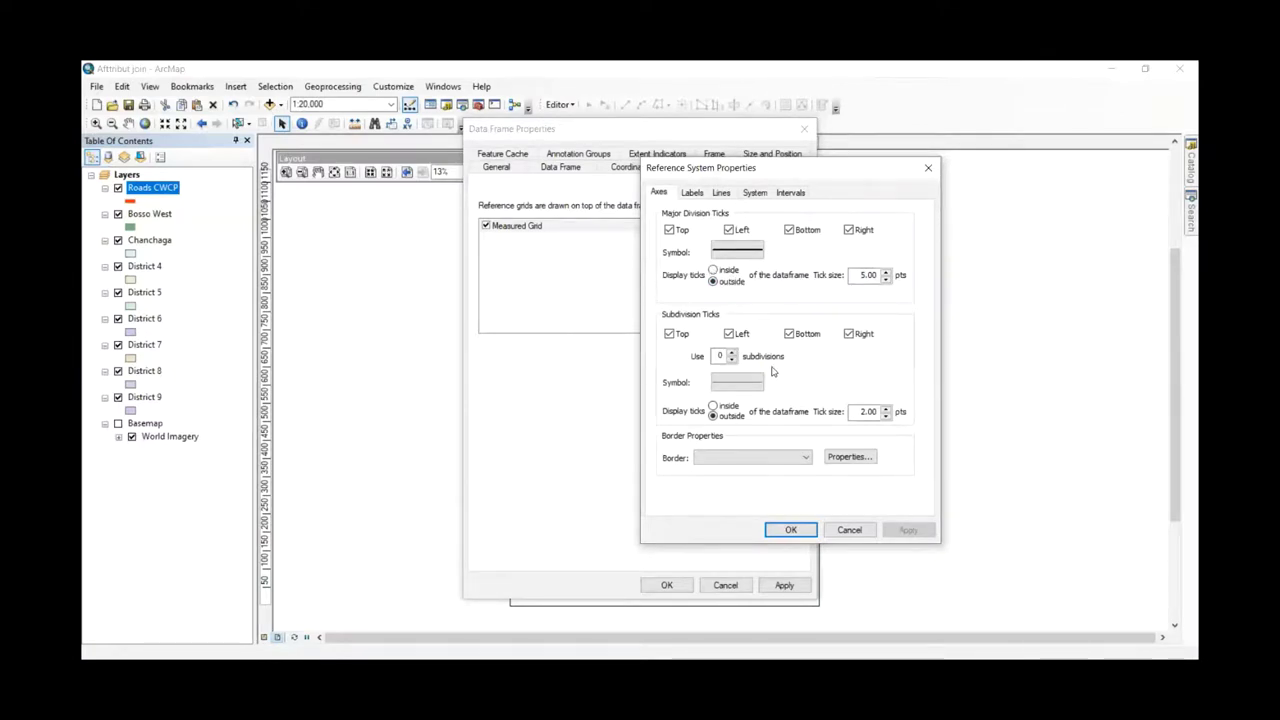
click(729, 334)
click(849, 334)
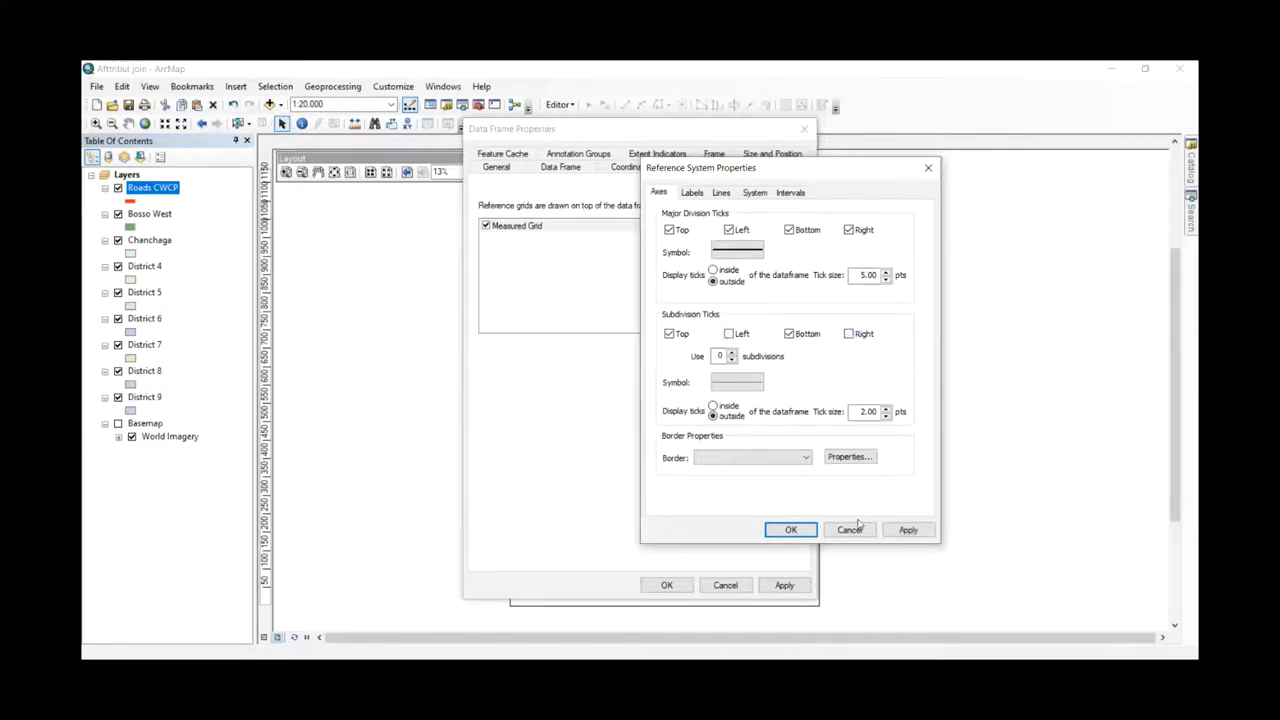
click(791, 533)
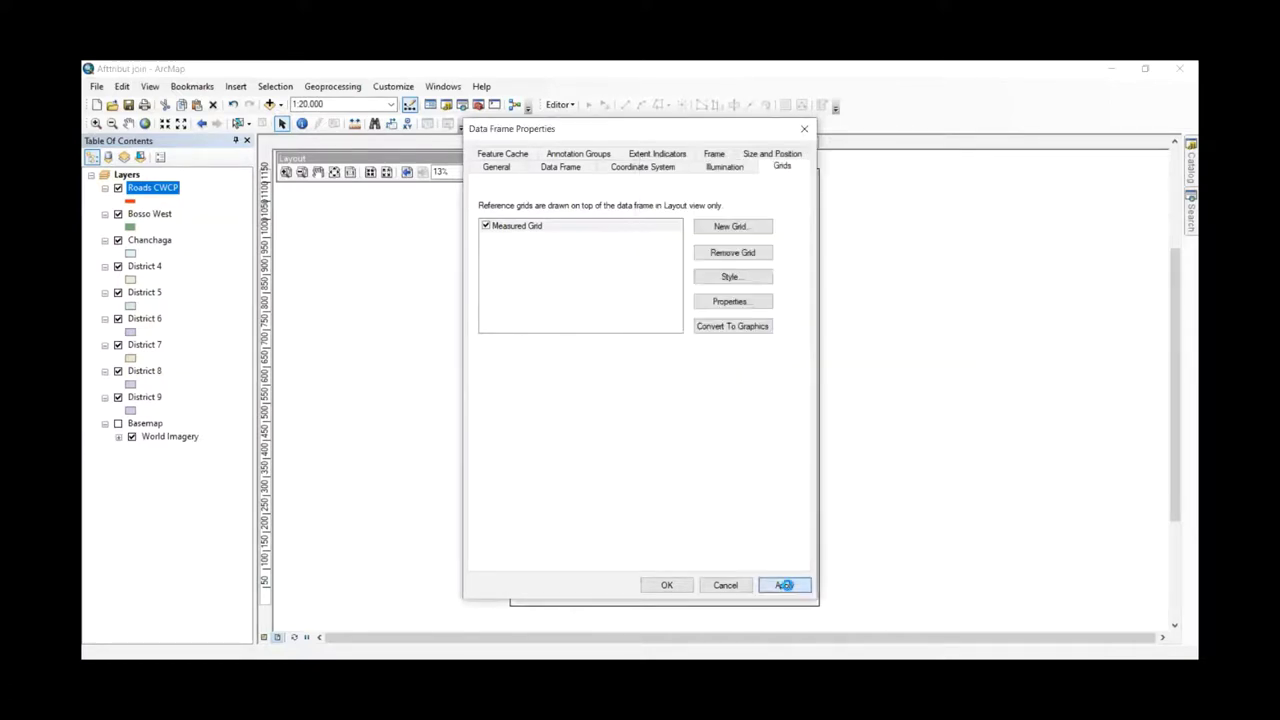
click(784, 585)
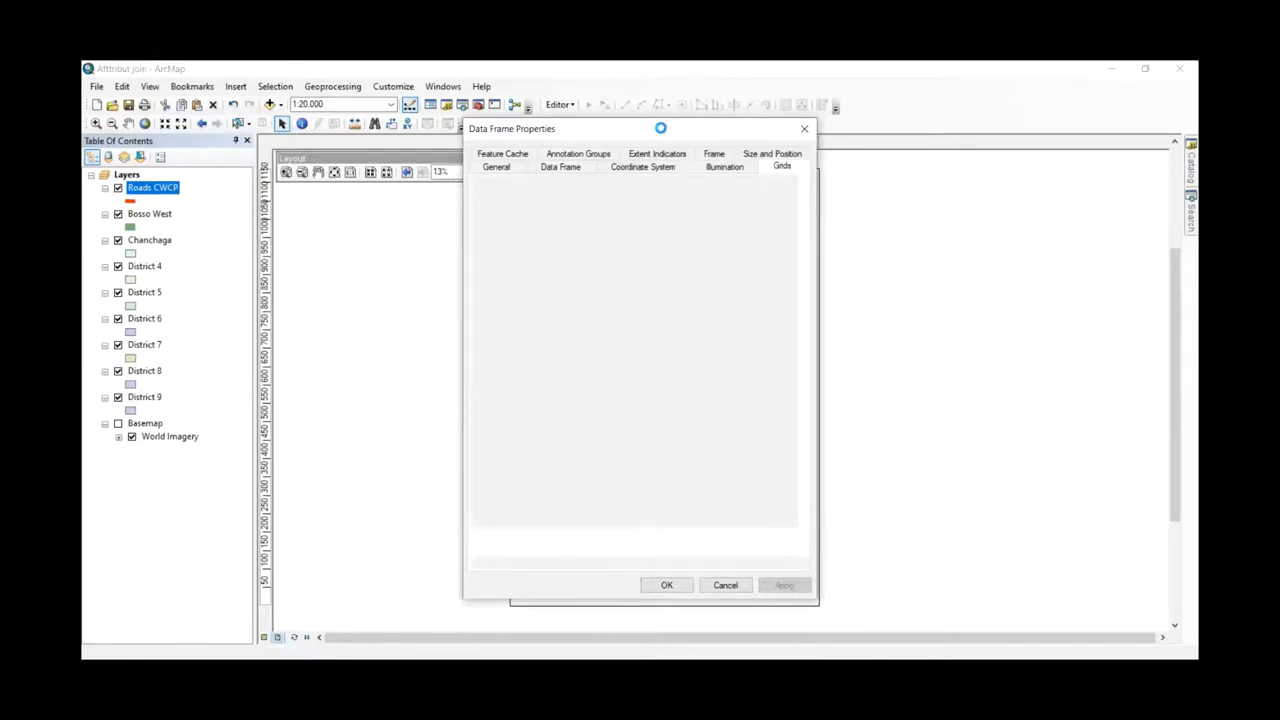
- Display the measured grid as a grid of ticks instead of lines and apply it to the data frame
drag(660, 128, 1010, 130)
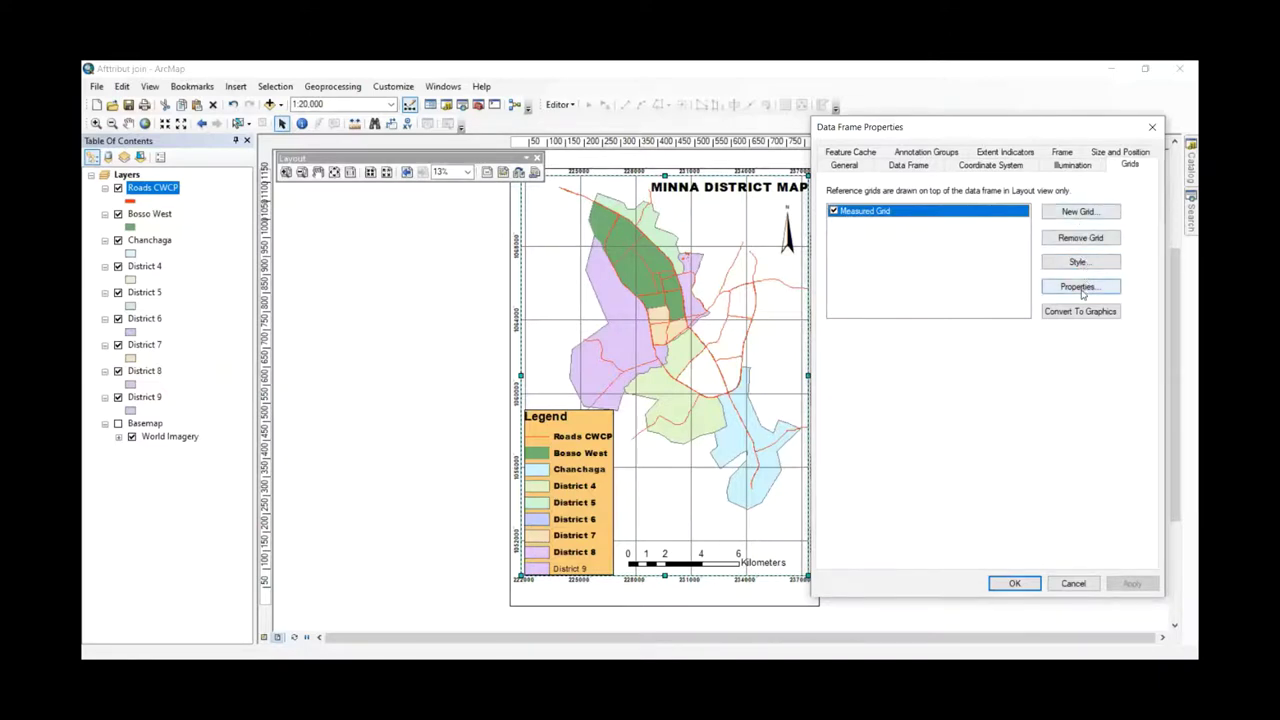
click(1080, 287)
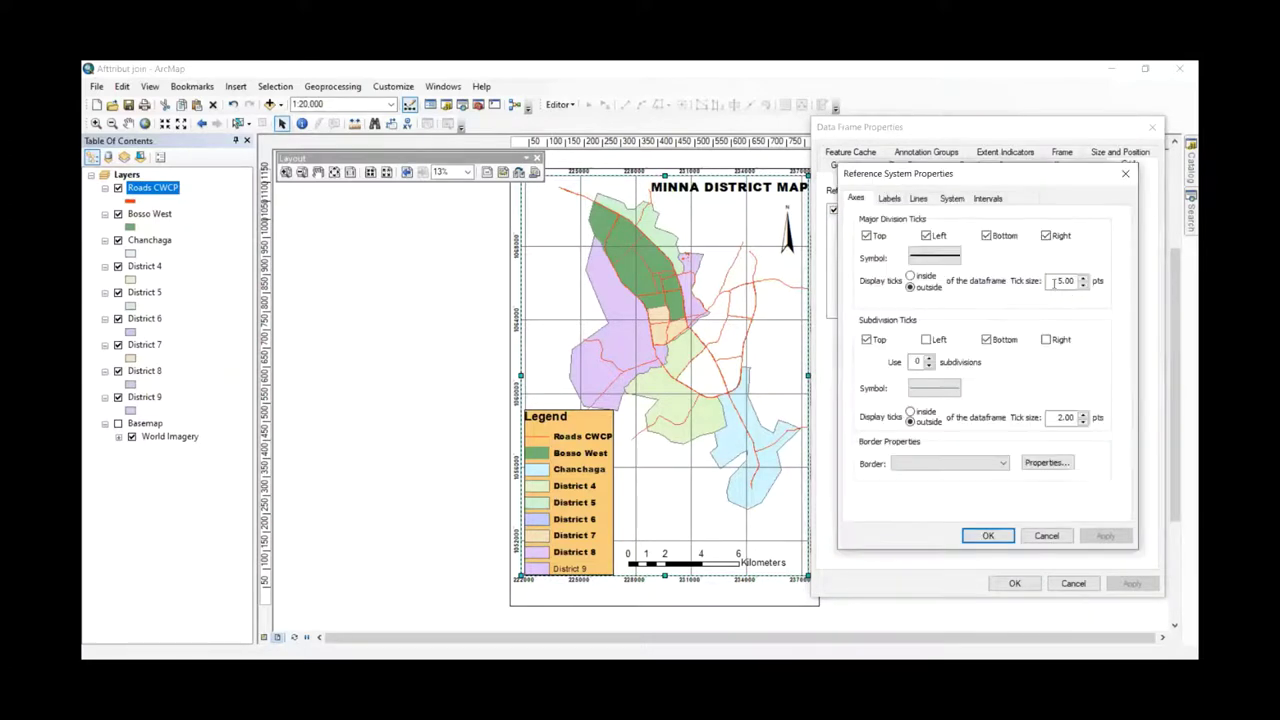
click(920, 200)
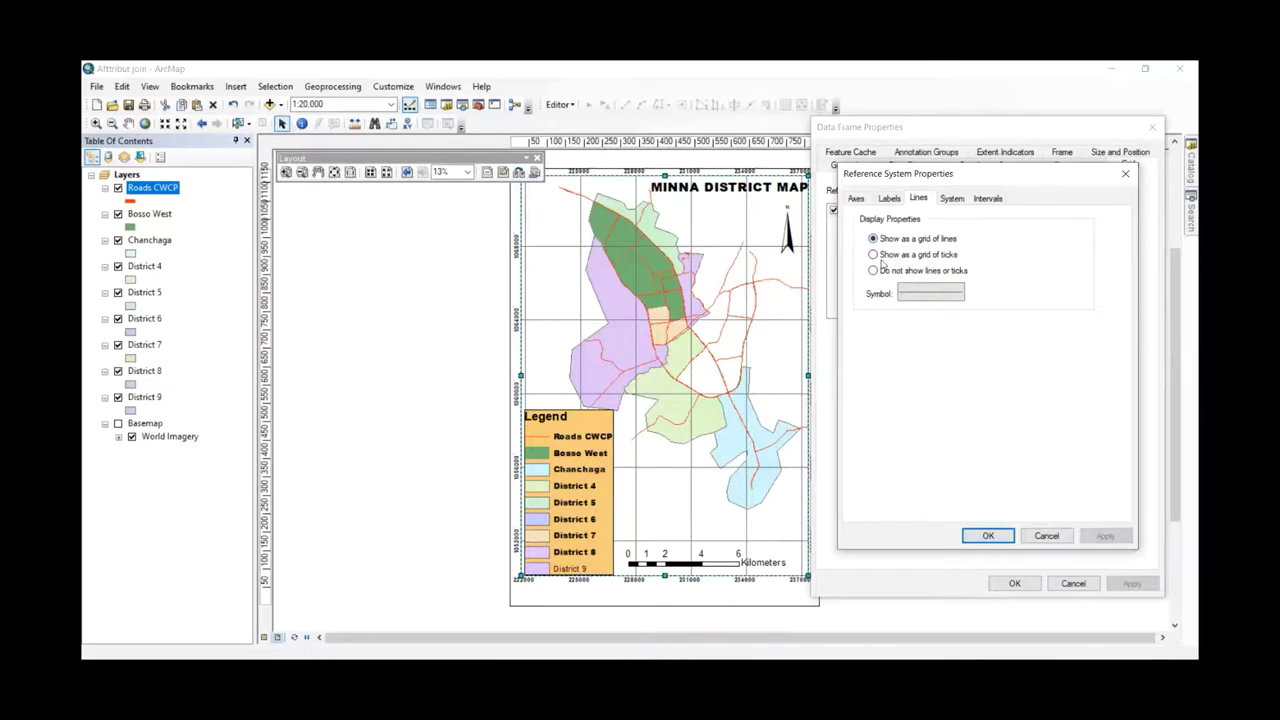
click(876, 255)
key(Return)
click(1135, 584)
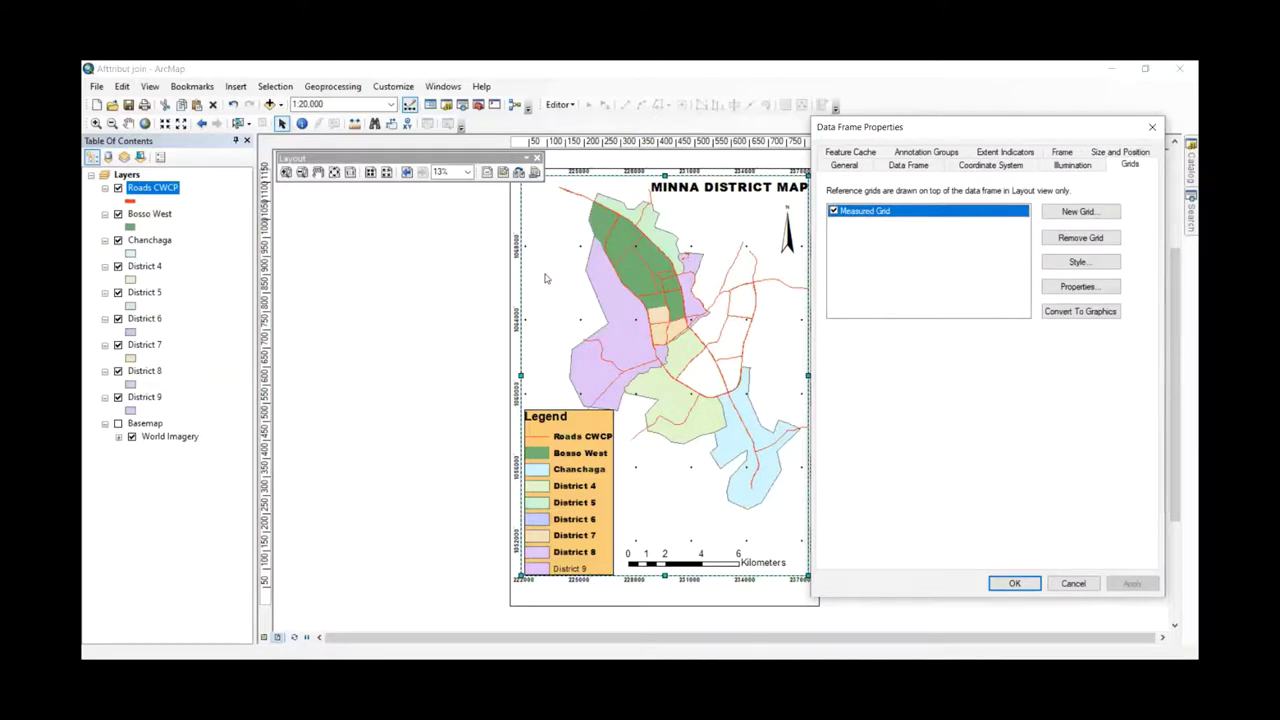
- Increase the size of the black cross symbol used for the measured grid's ticks
click(1078, 287)
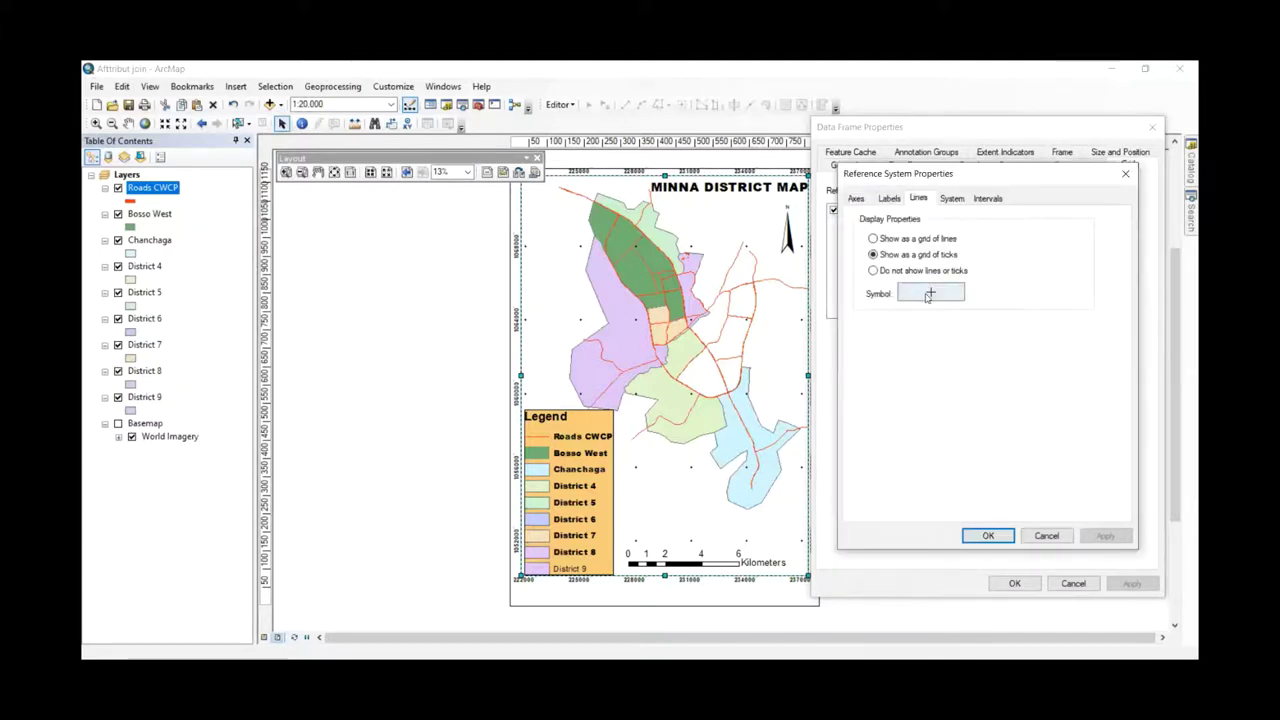
click(930, 294)
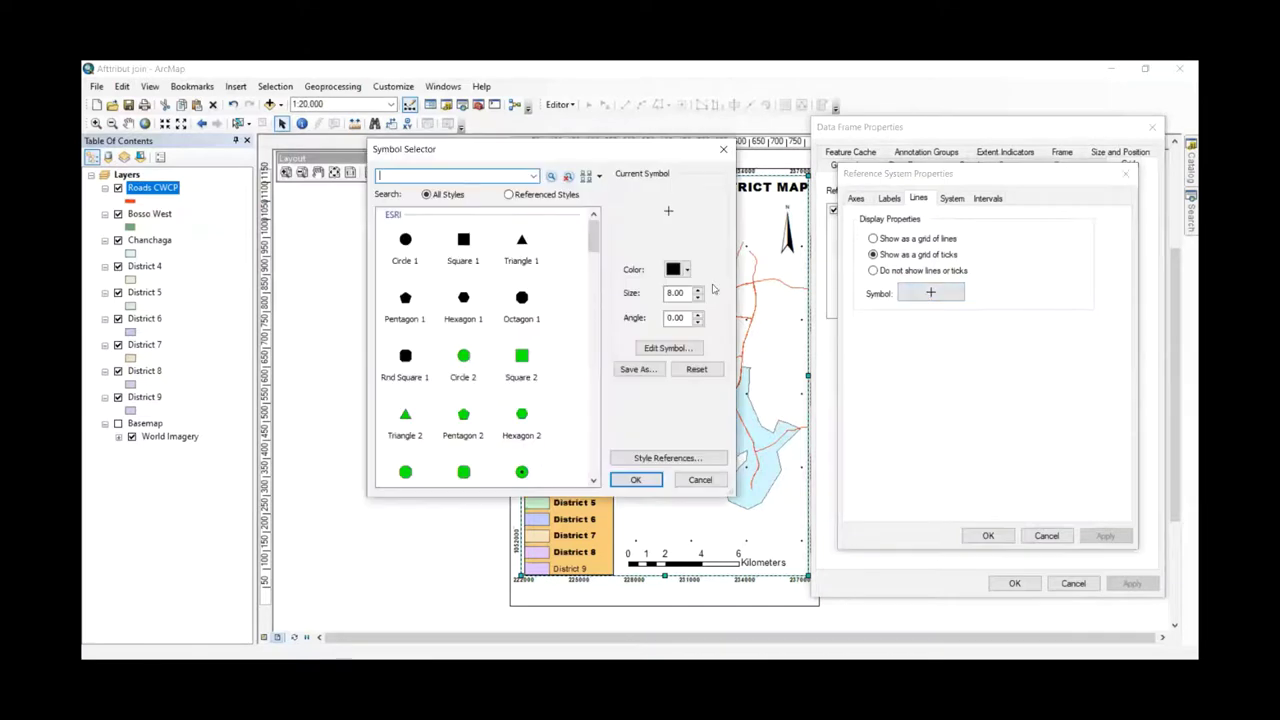
click(700, 290)
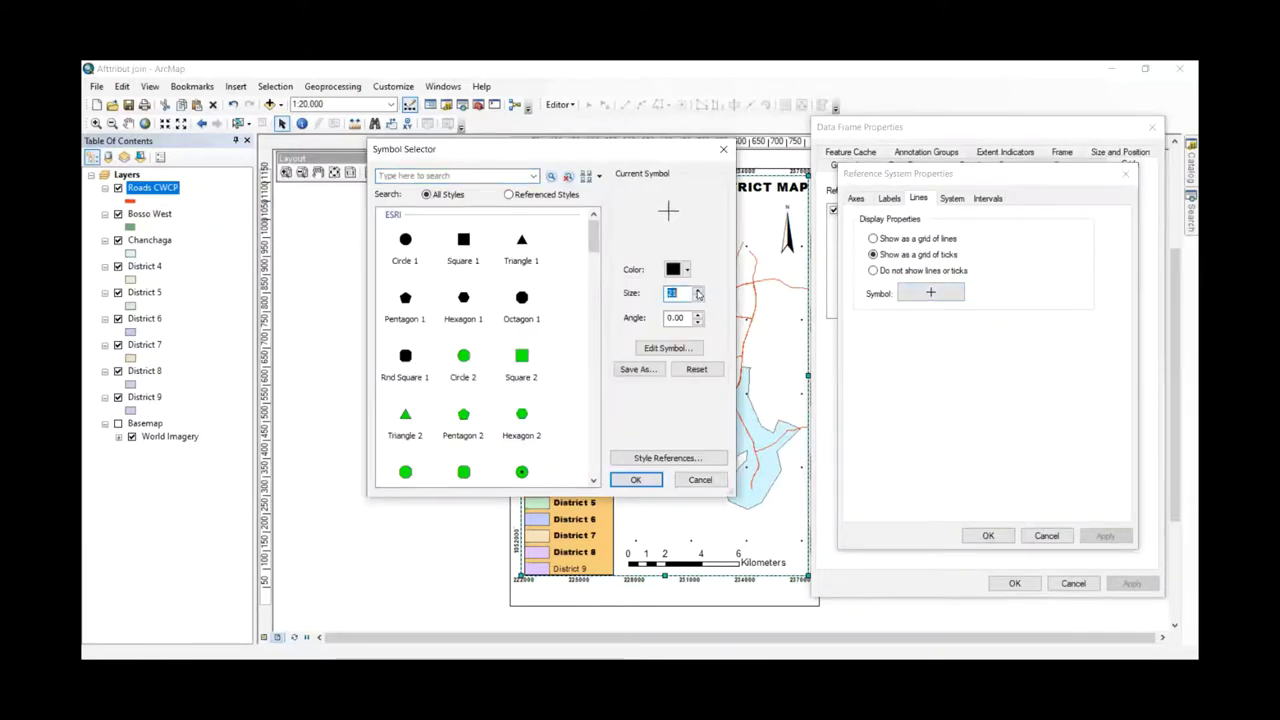
click(641, 481)
click(988, 536)
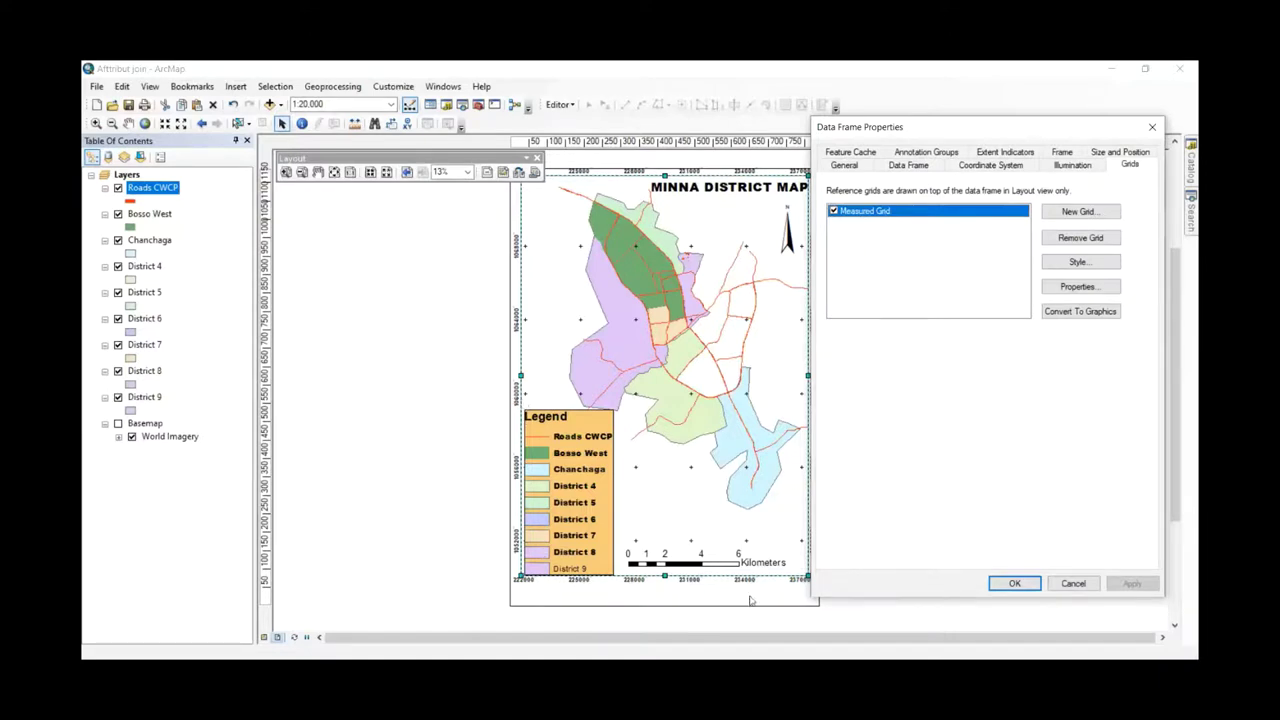
- Set the measured grid's intervals to 6000 m on the X axis and 8000 m on the Y axis and apply them
click(1087, 287)
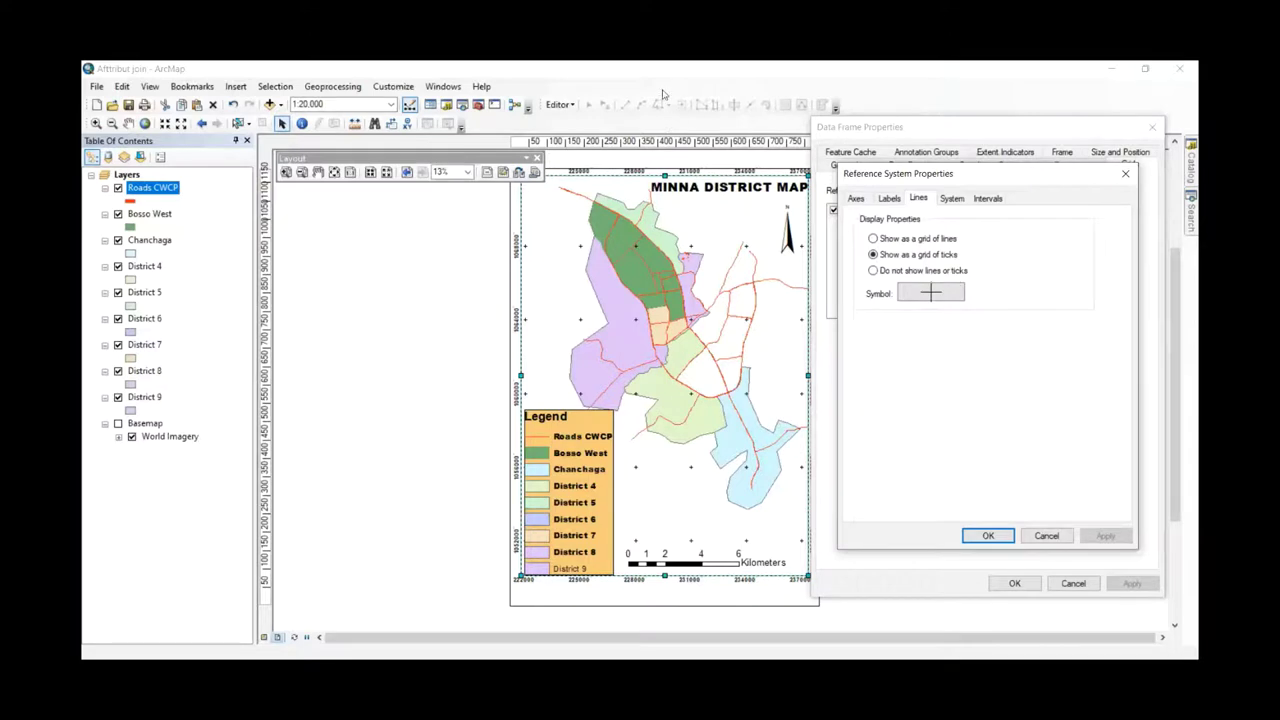
click(953, 198)
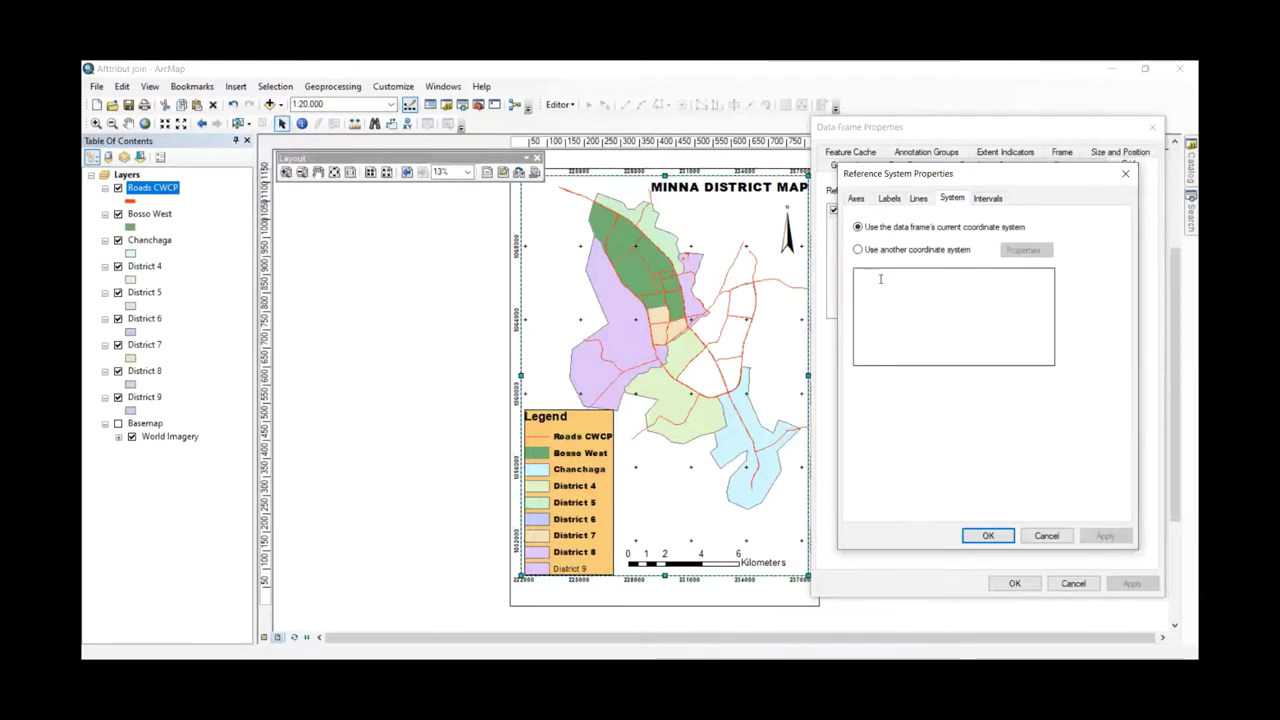
click(988, 198)
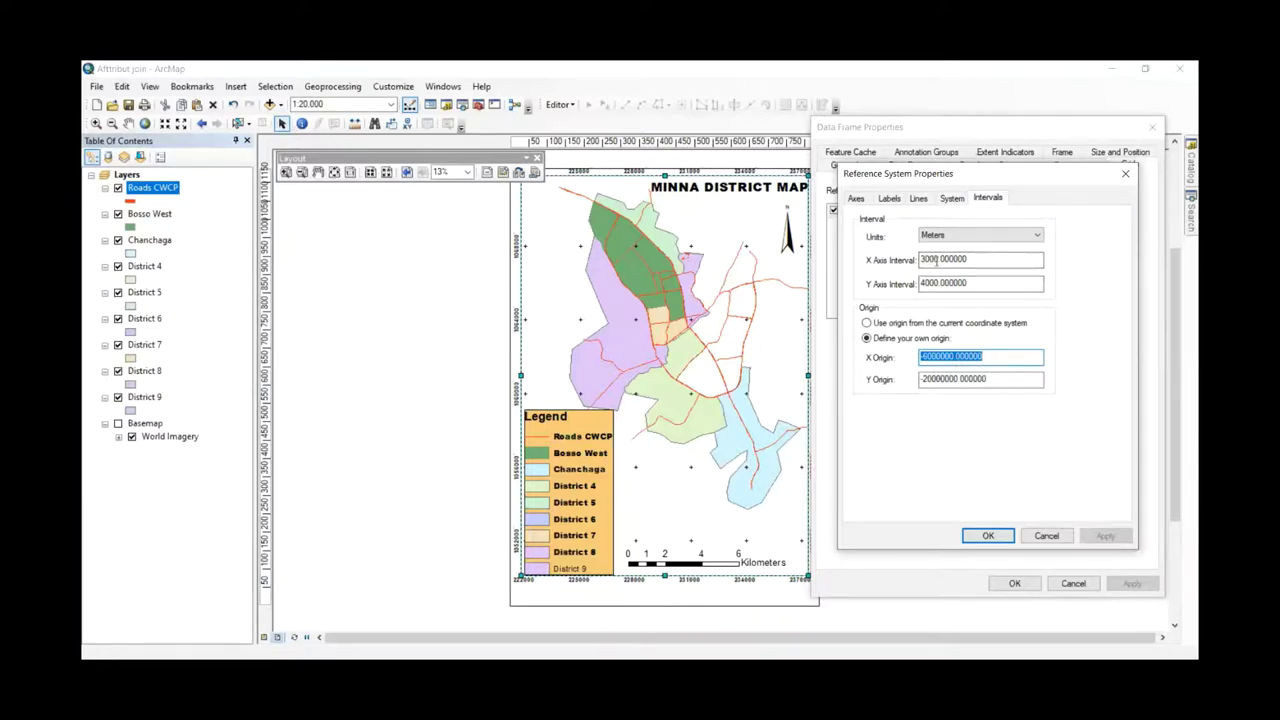
click(922, 259)
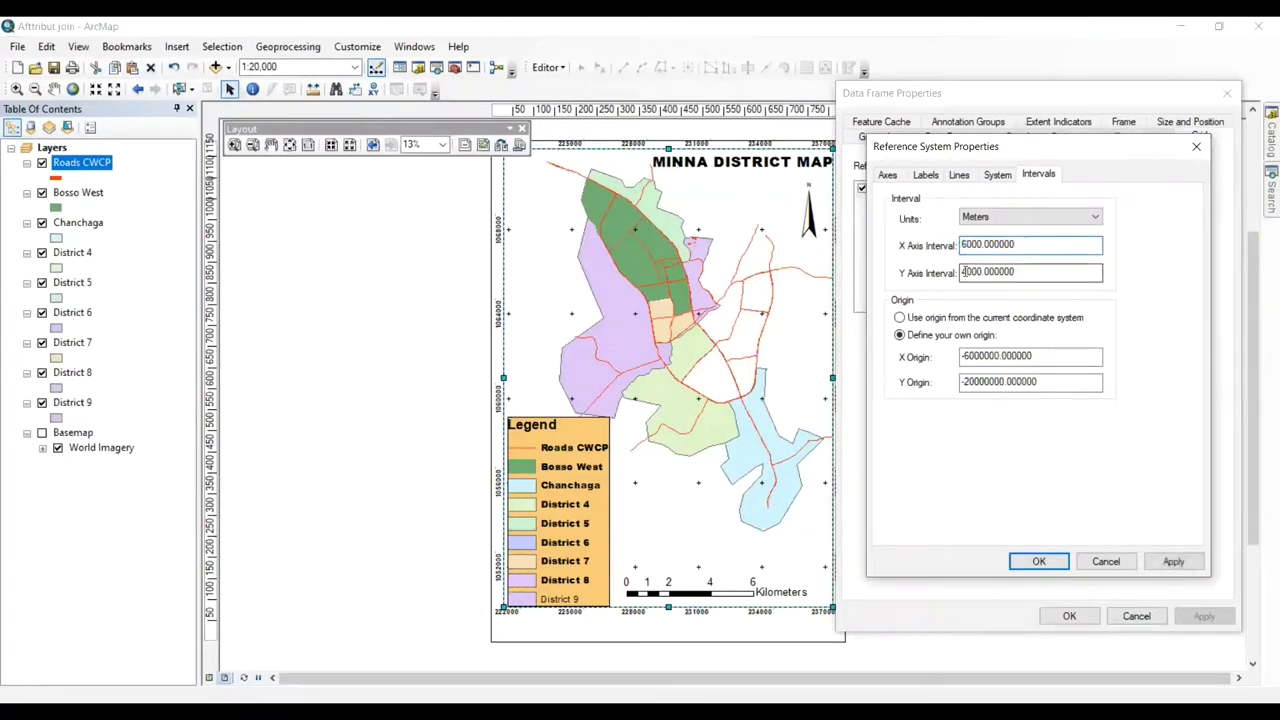
click(965, 272)
drag(962, 272, 957, 279)
text(8)
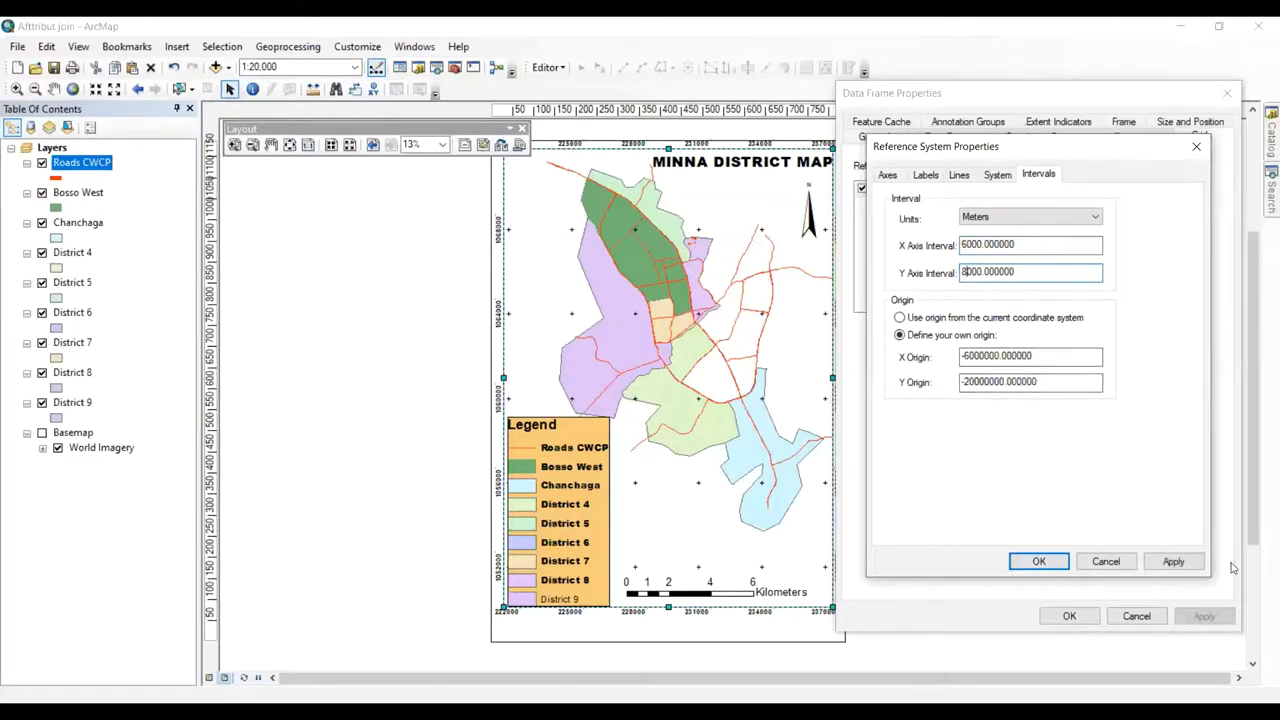
click(1170, 563)
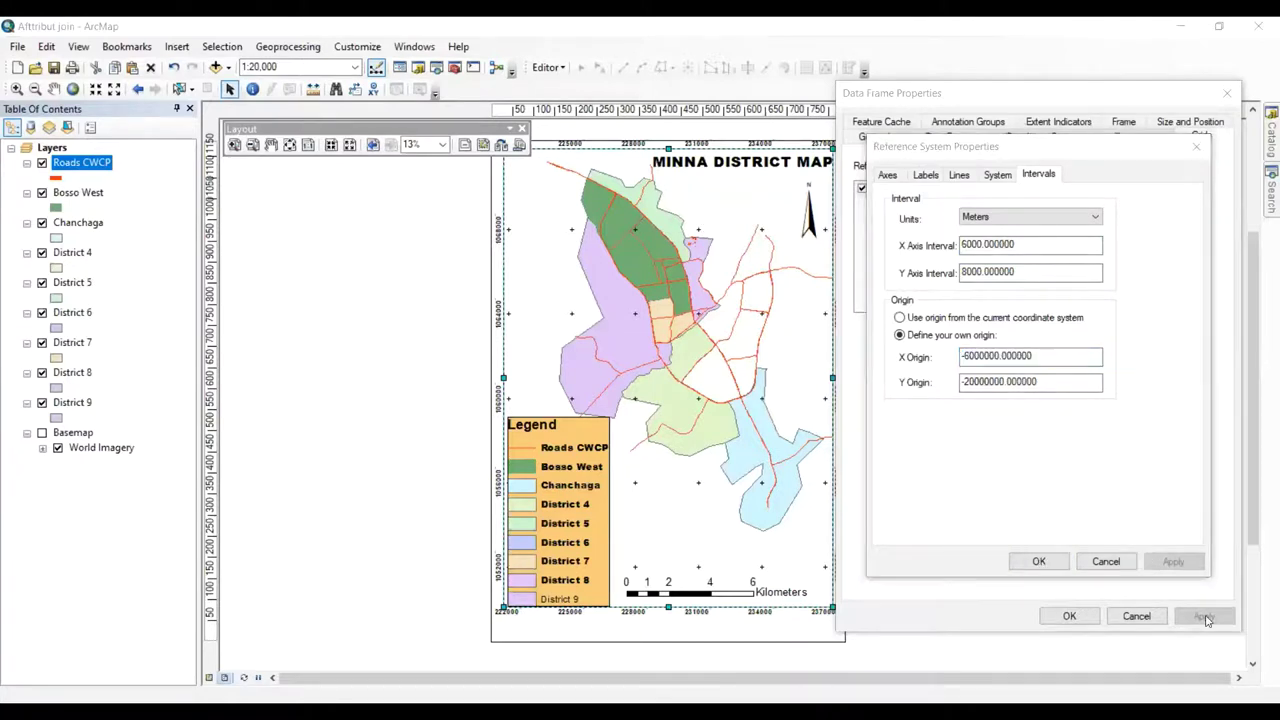
key(Return)
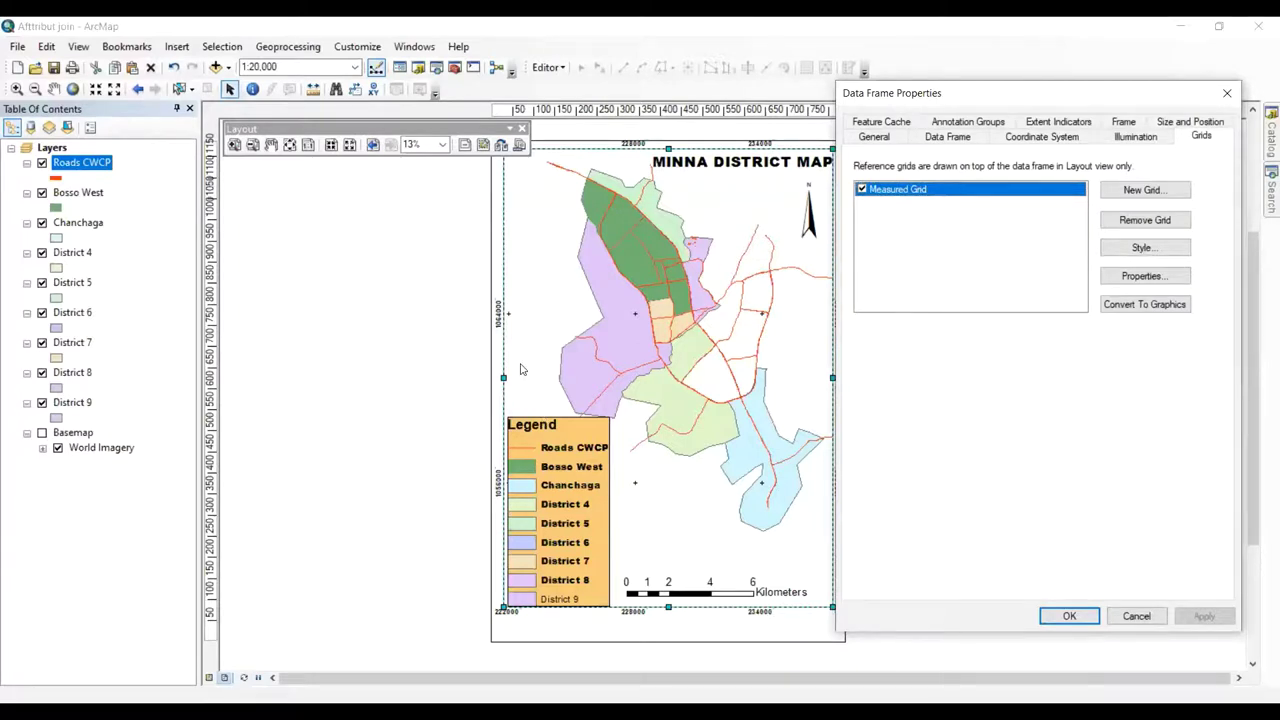
- Set the measured grid's X axis interval to 4000 m and Y axis interval to 6000 m and apply them to the data frame
click(1123, 281)
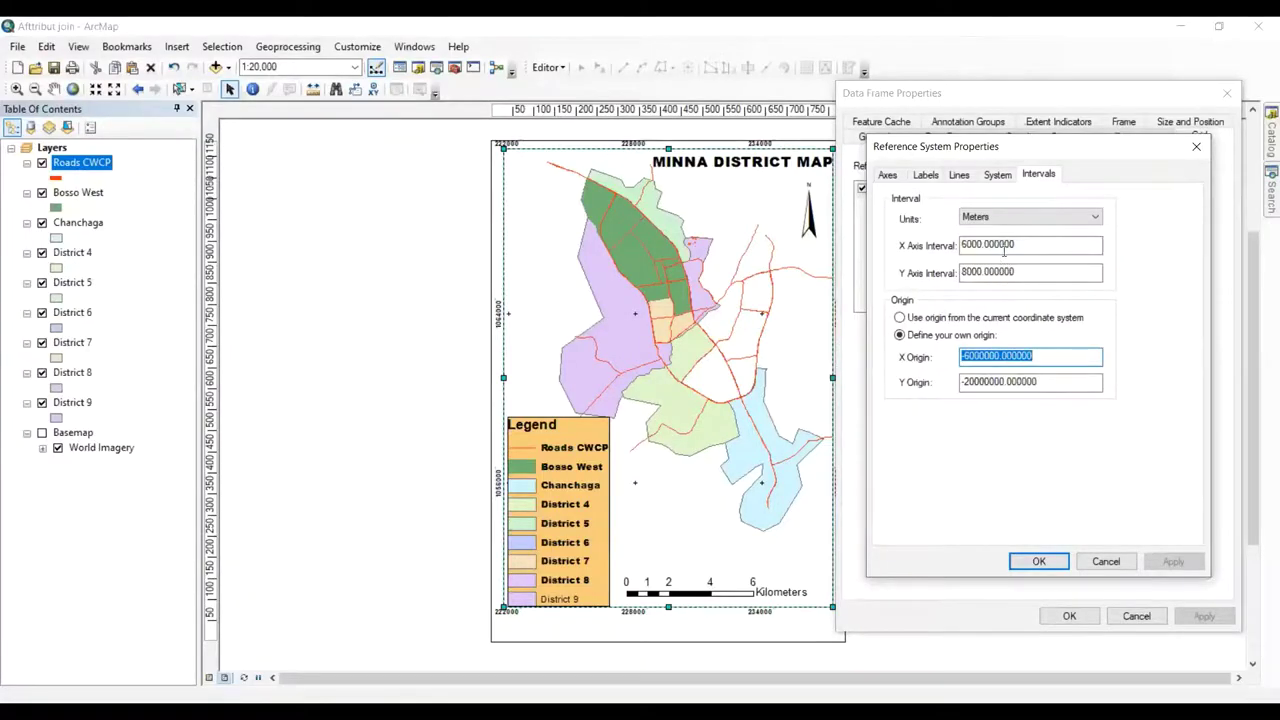
drag(968, 244, 960, 247)
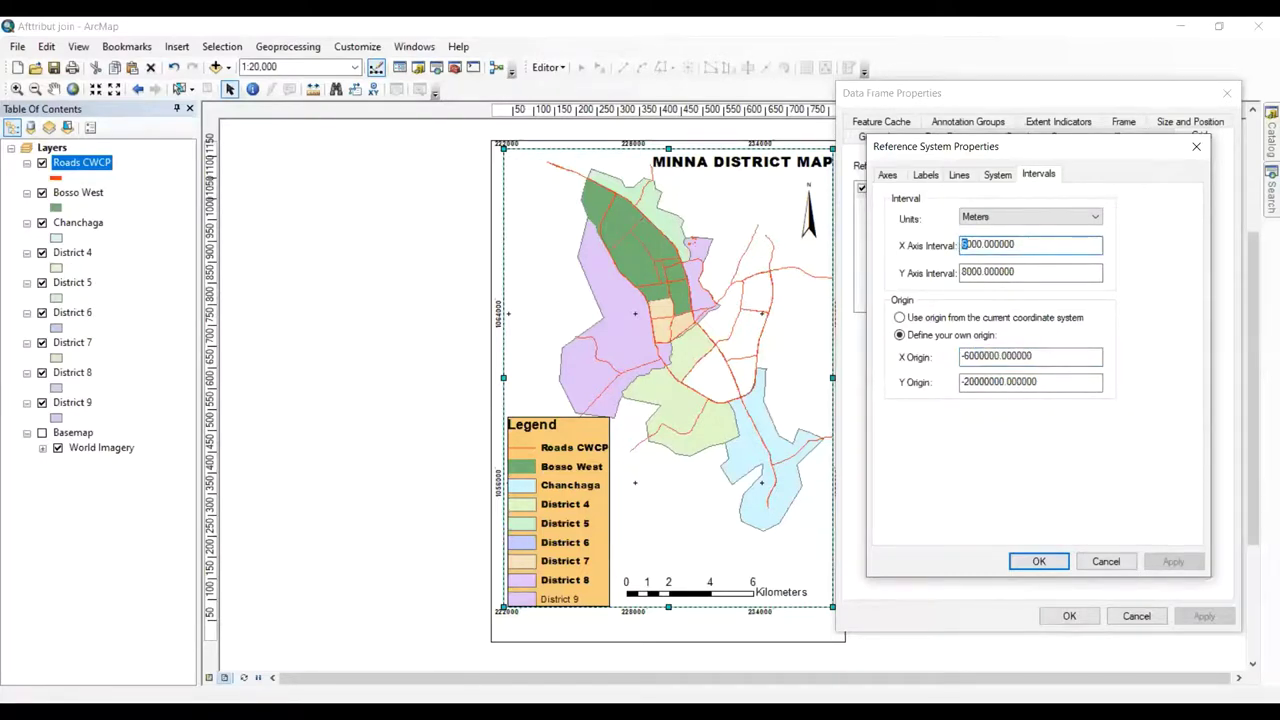
text(4)
drag(968, 272, 960, 272)
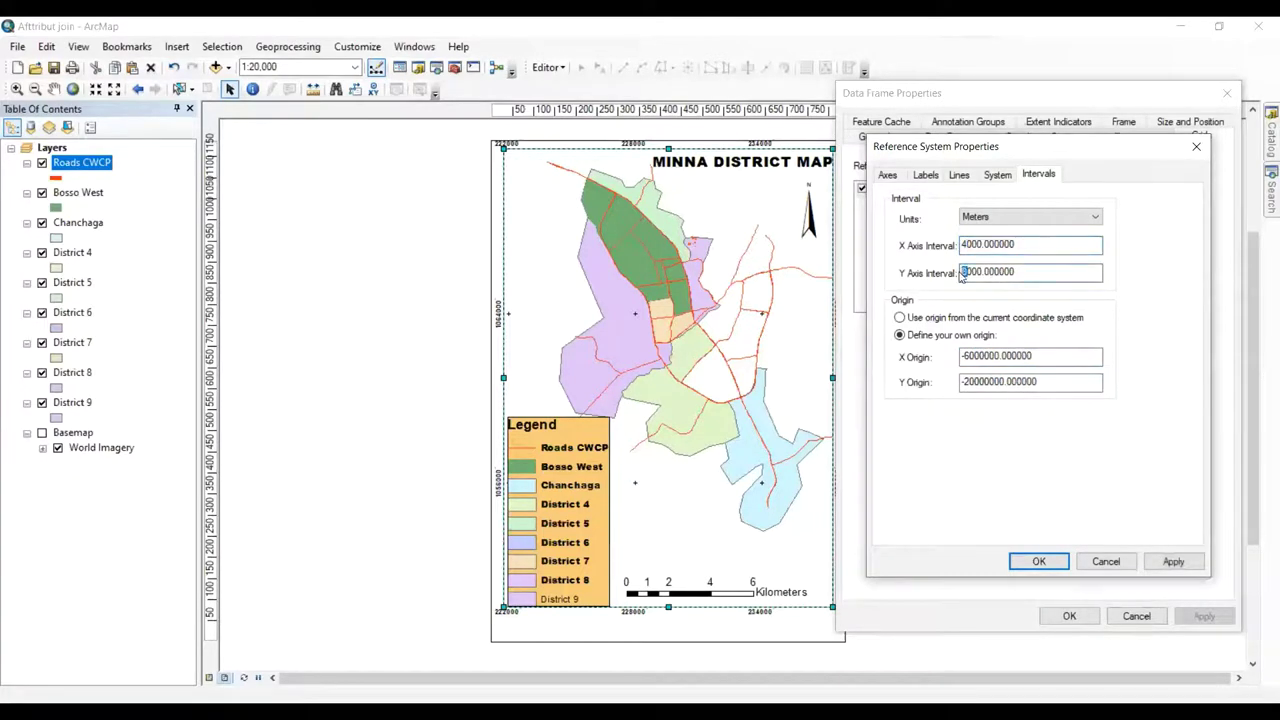
text(6)
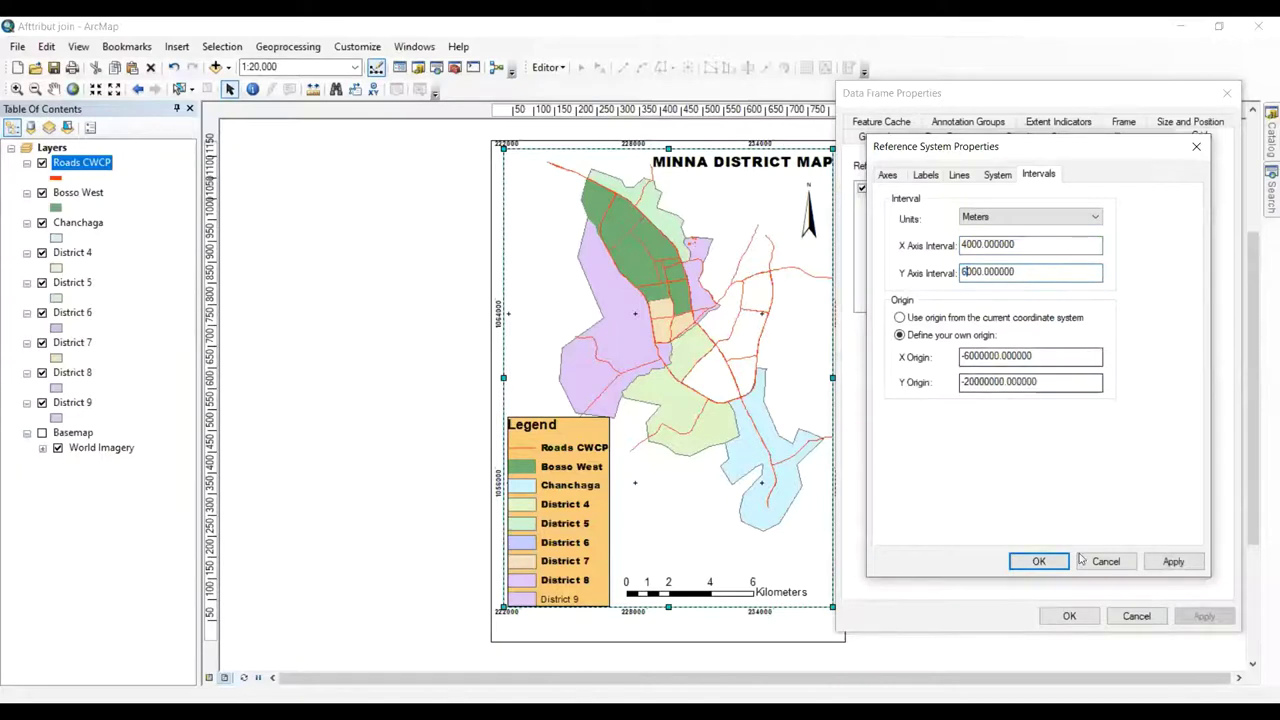
click(1172, 562)
click(1040, 562)
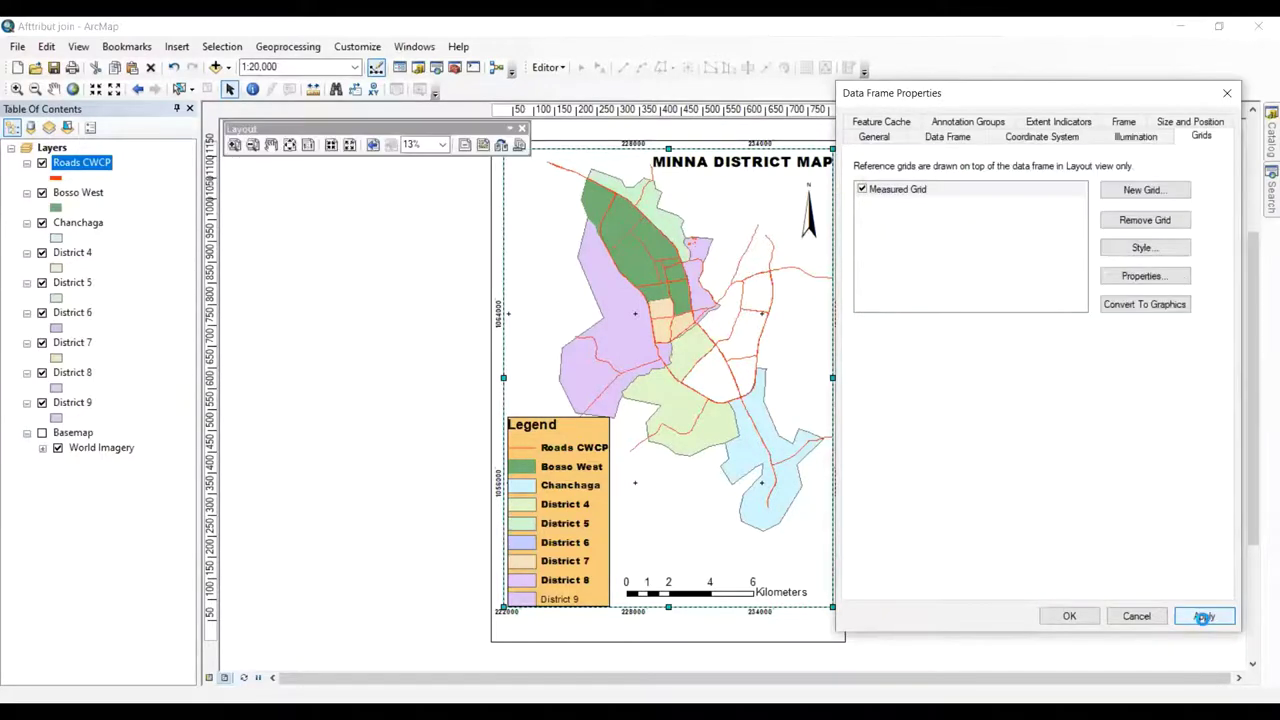
click(1203, 616)
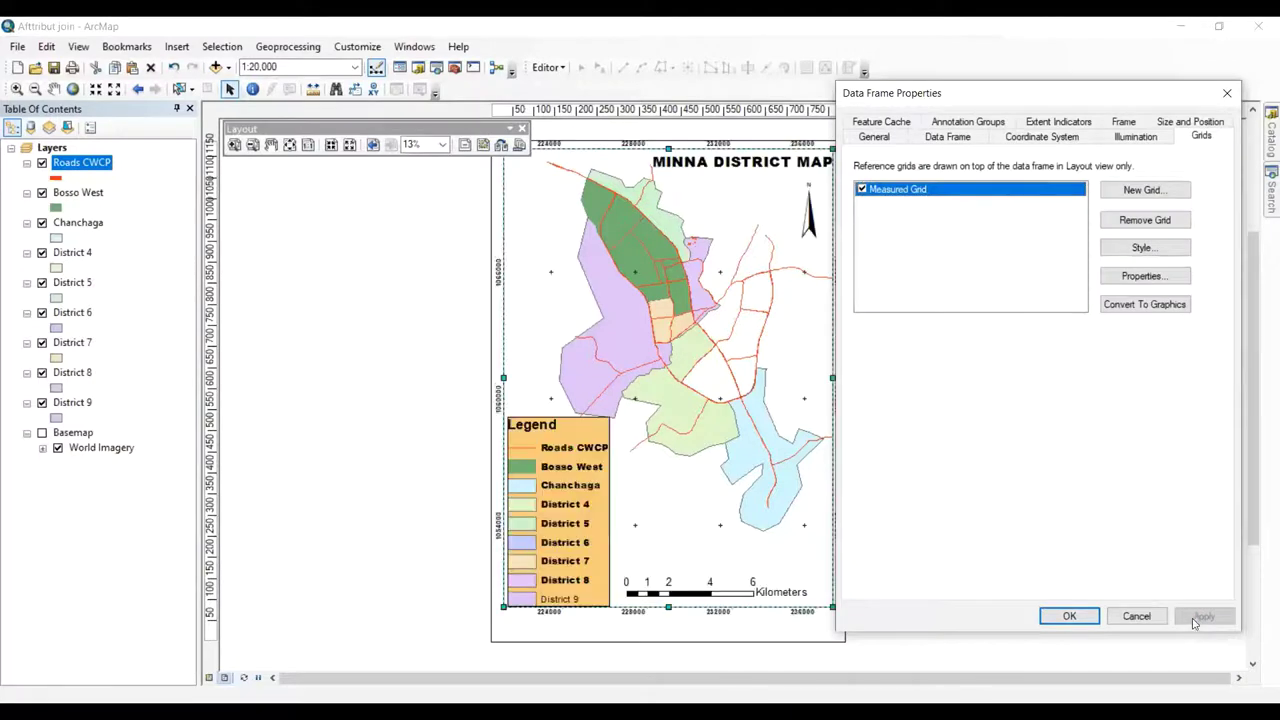
- Set the measured grid to show neither lines nor ticks and apply it to the data frame
click(1150, 278)
click(1150, 277)
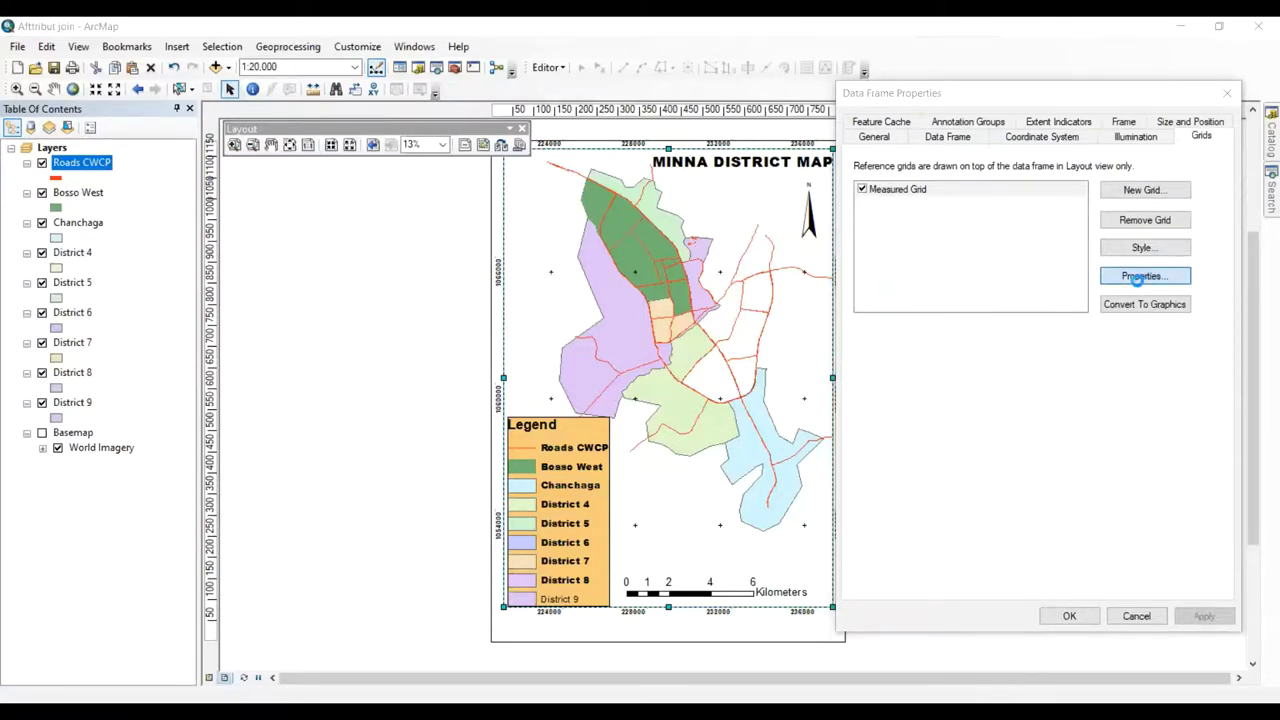
click(997, 174)
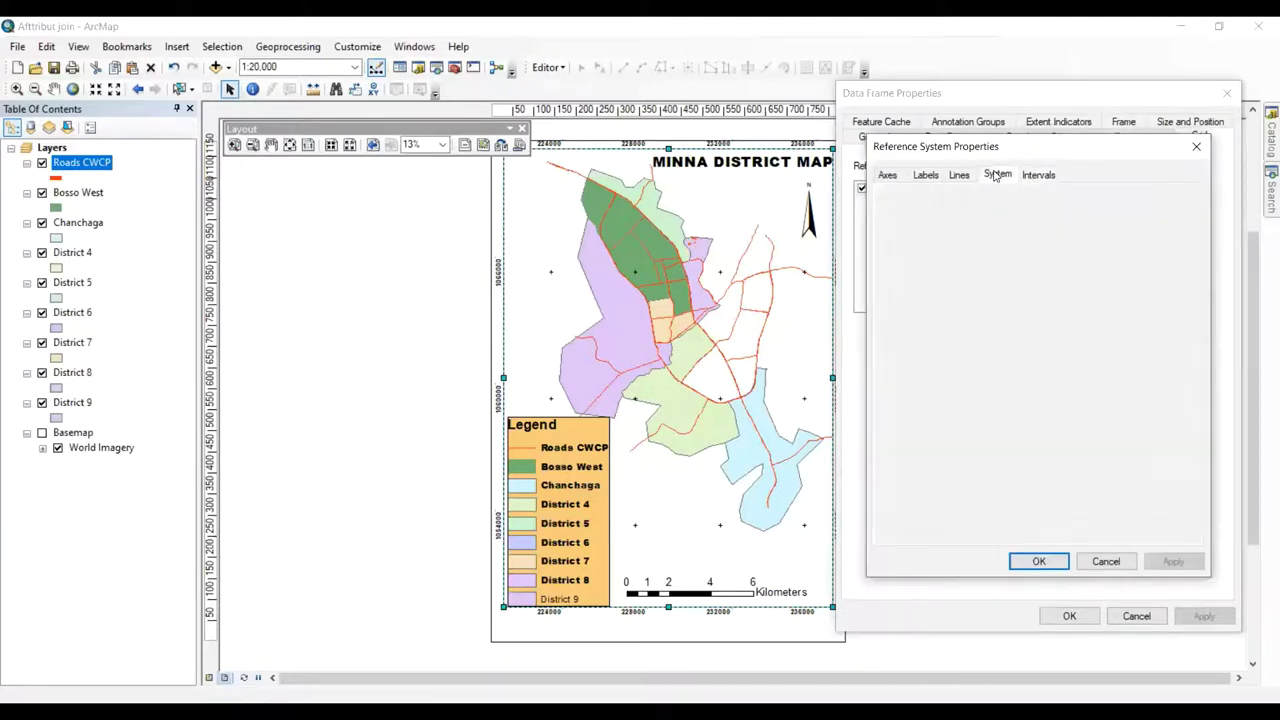
click(957, 176)
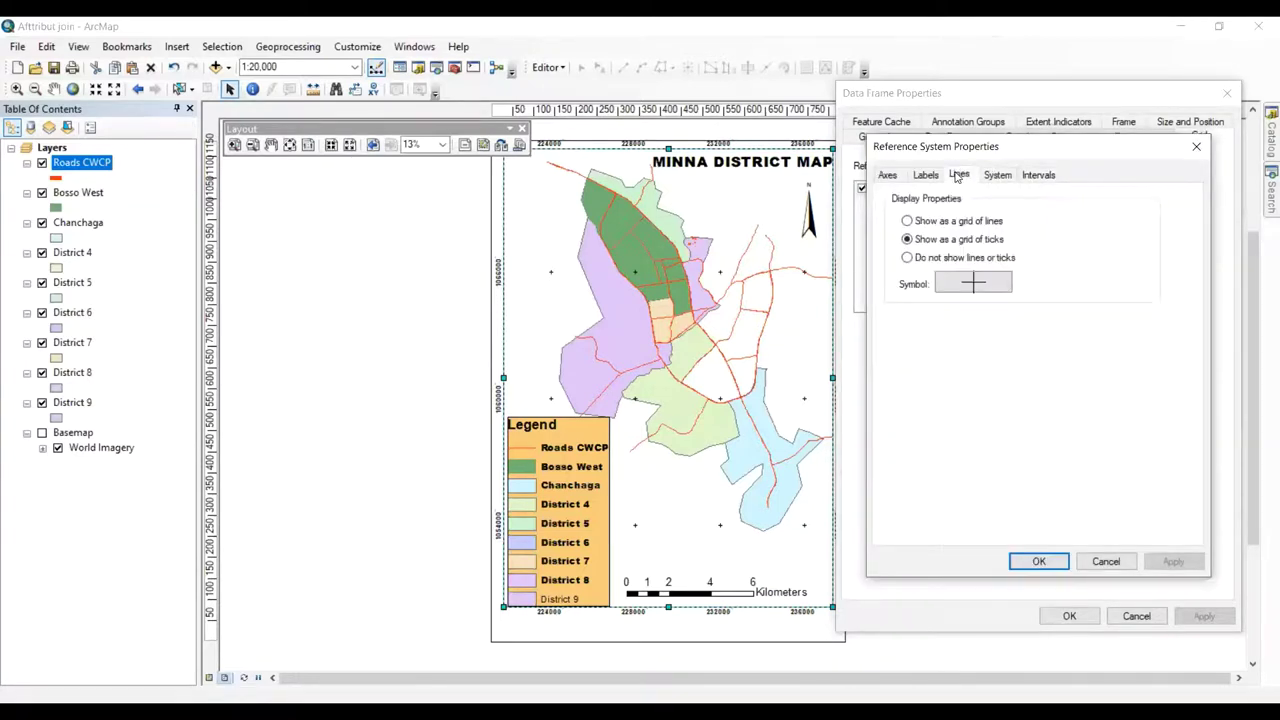
click(907, 258)
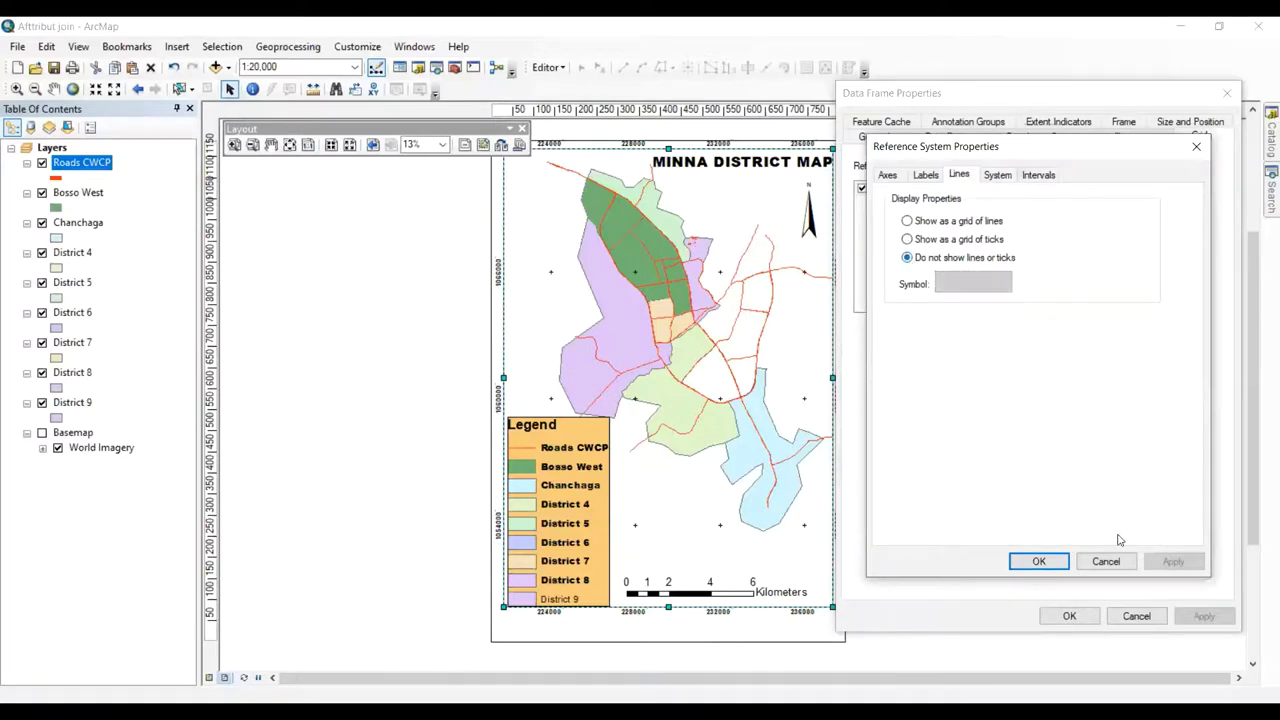
click(1039, 562)
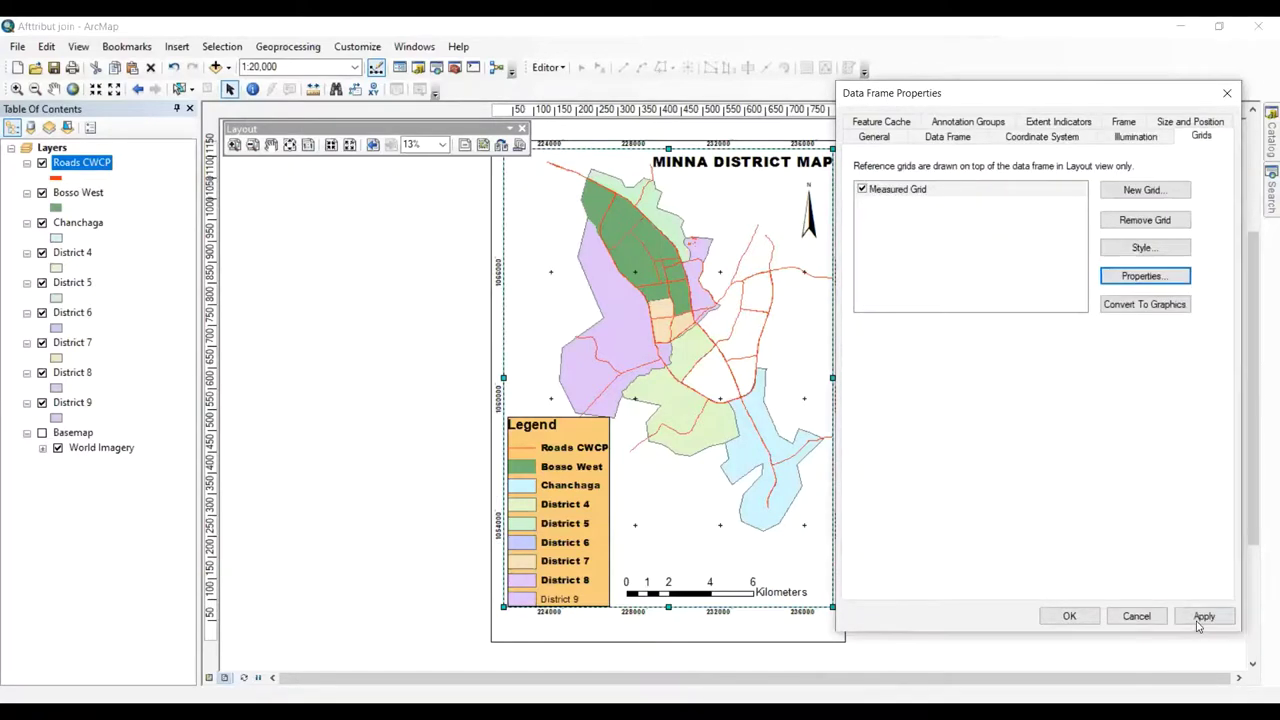
click(1203, 616)
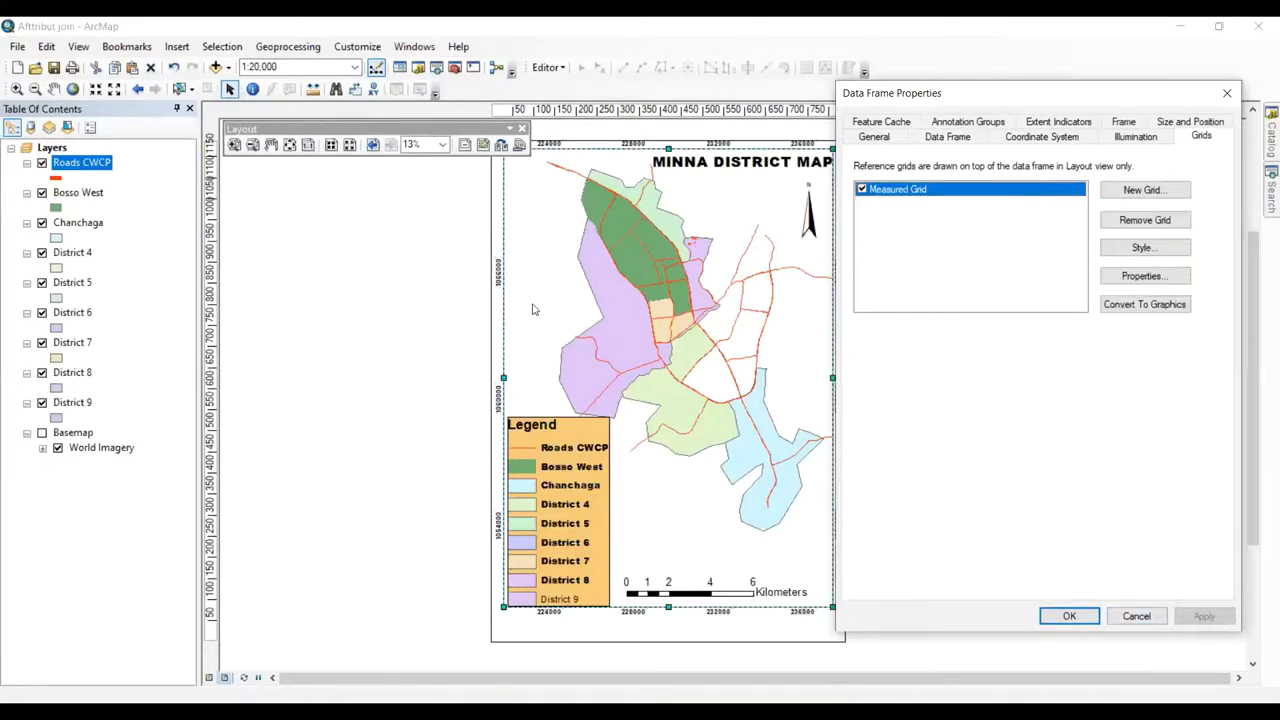
- Show the measured grid as a grid of ticks with a red cross symbol of size 20 and apply it
click(1141, 280)
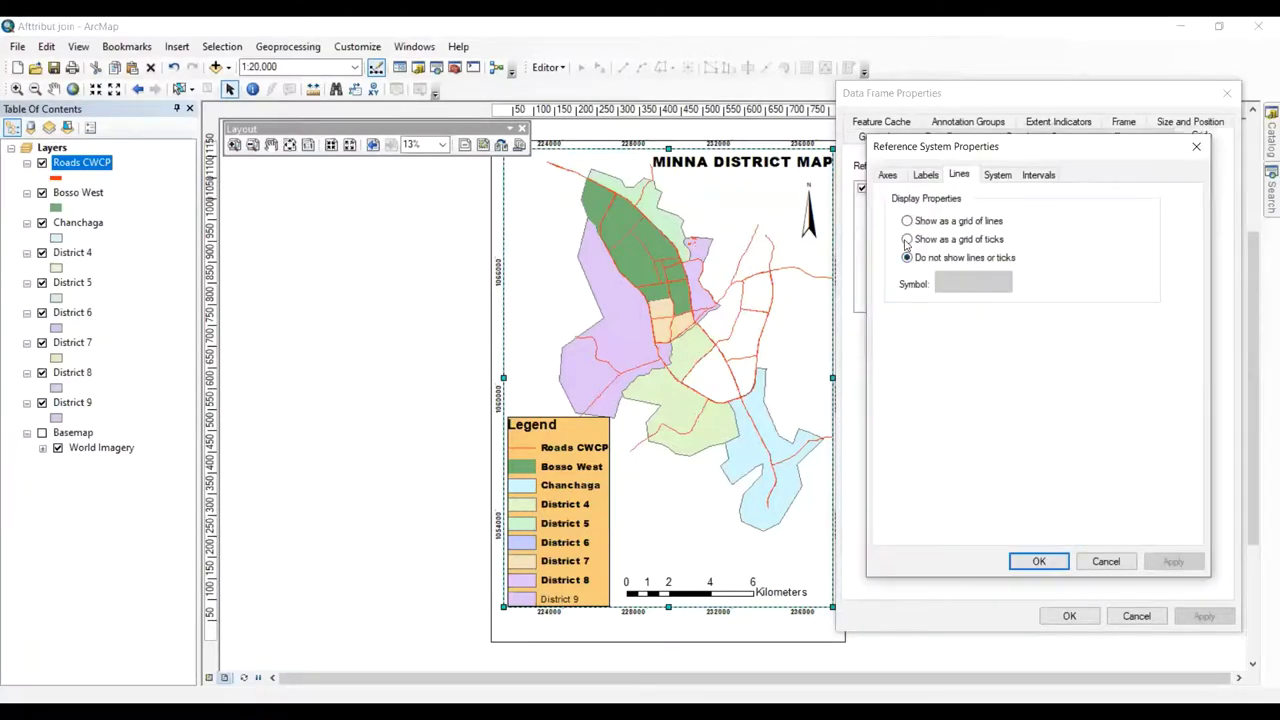
click(906, 240)
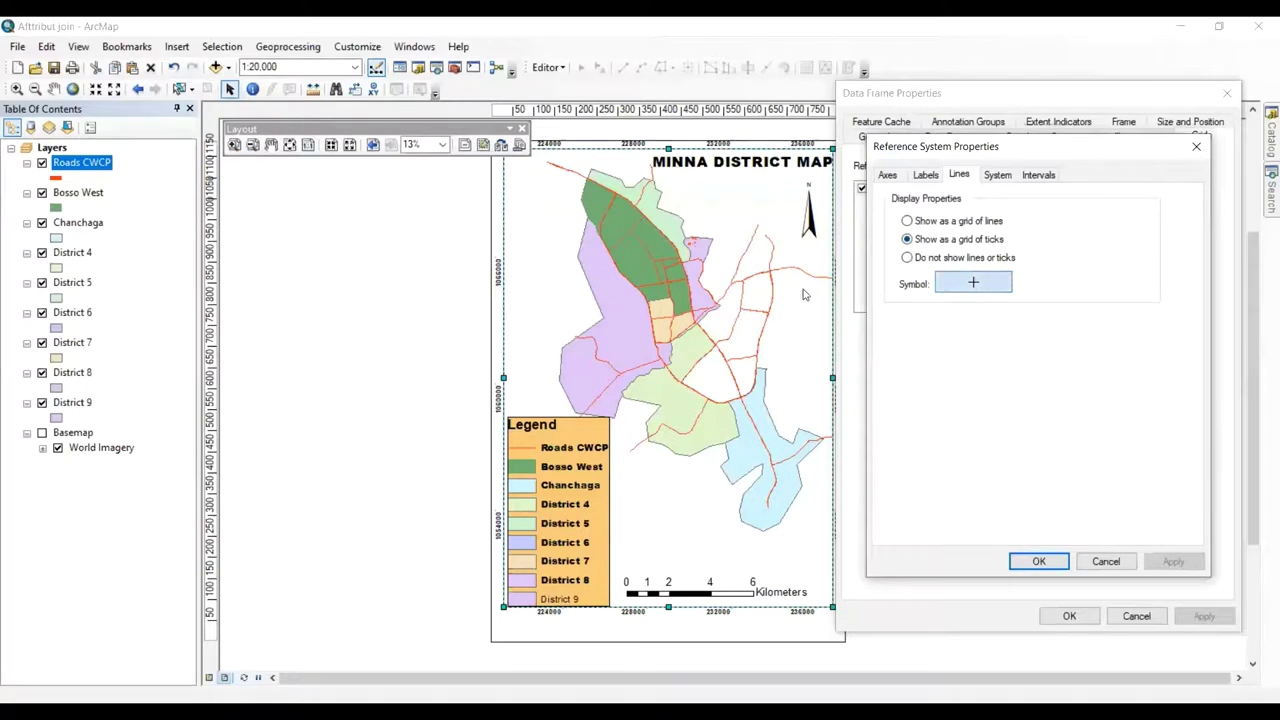
click(974, 284)
double_click(677, 284)
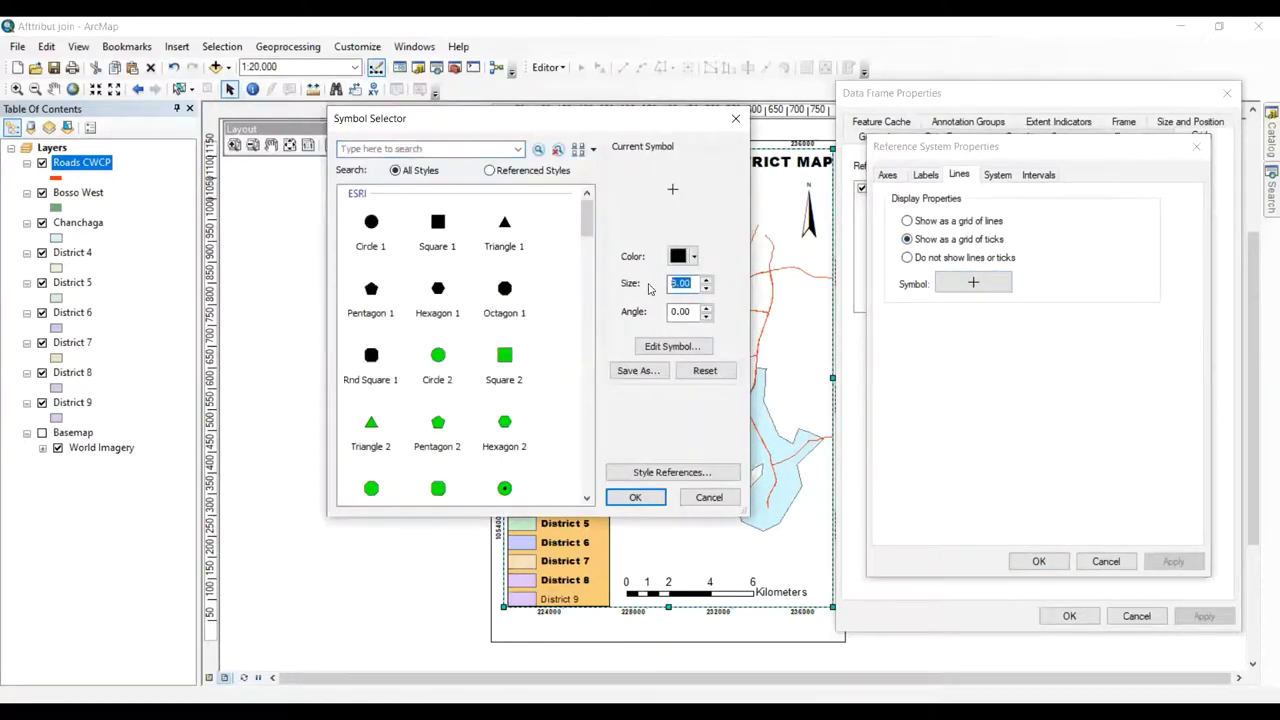
text(20)
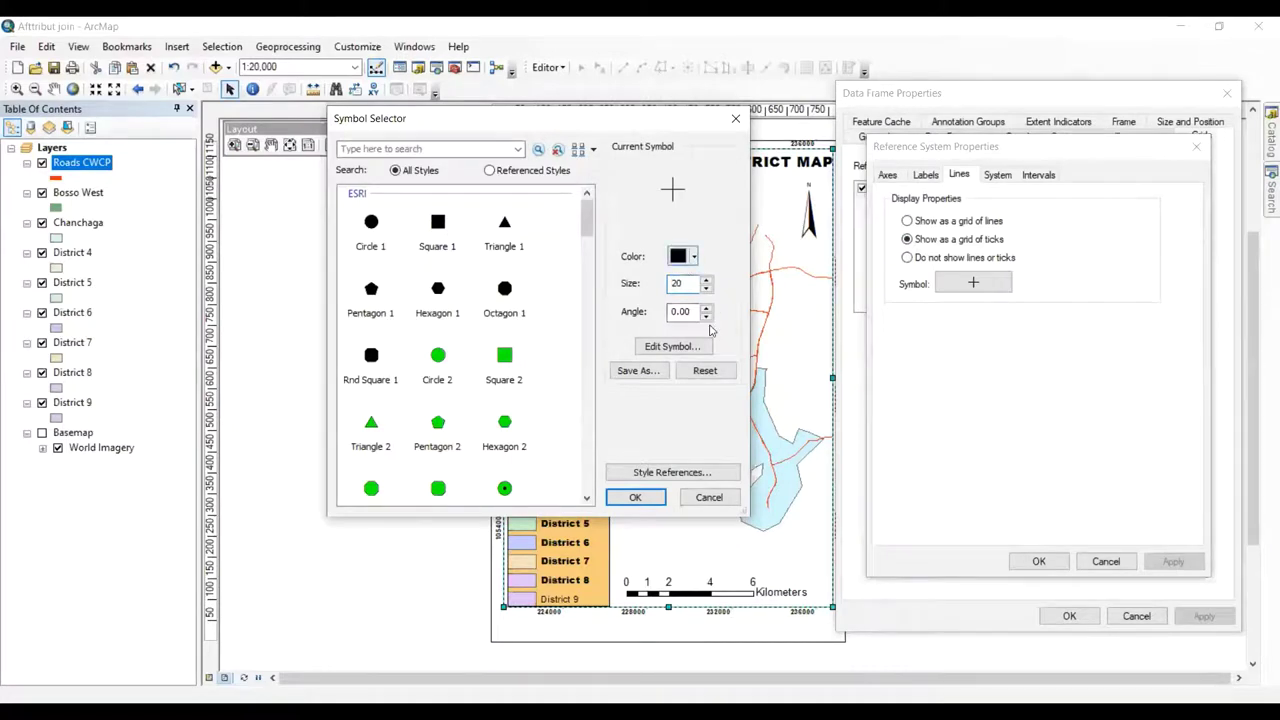
click(690, 257)
click(689, 332)
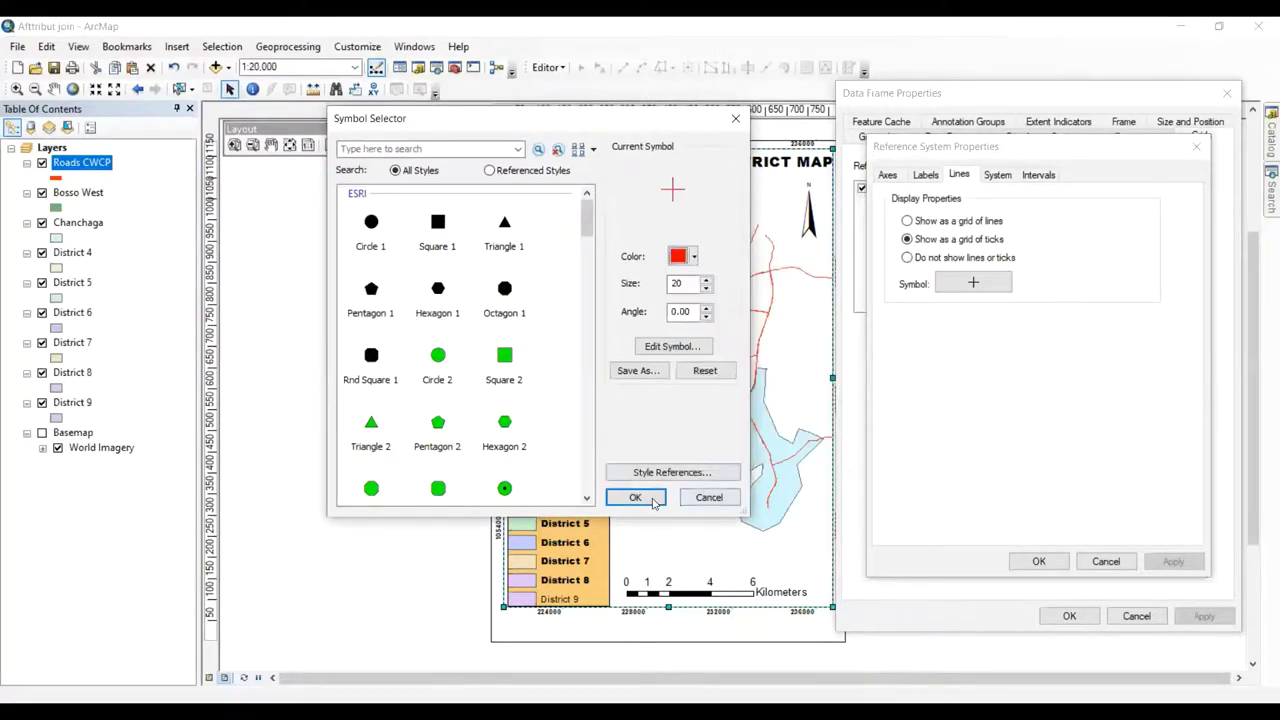
click(1039, 561)
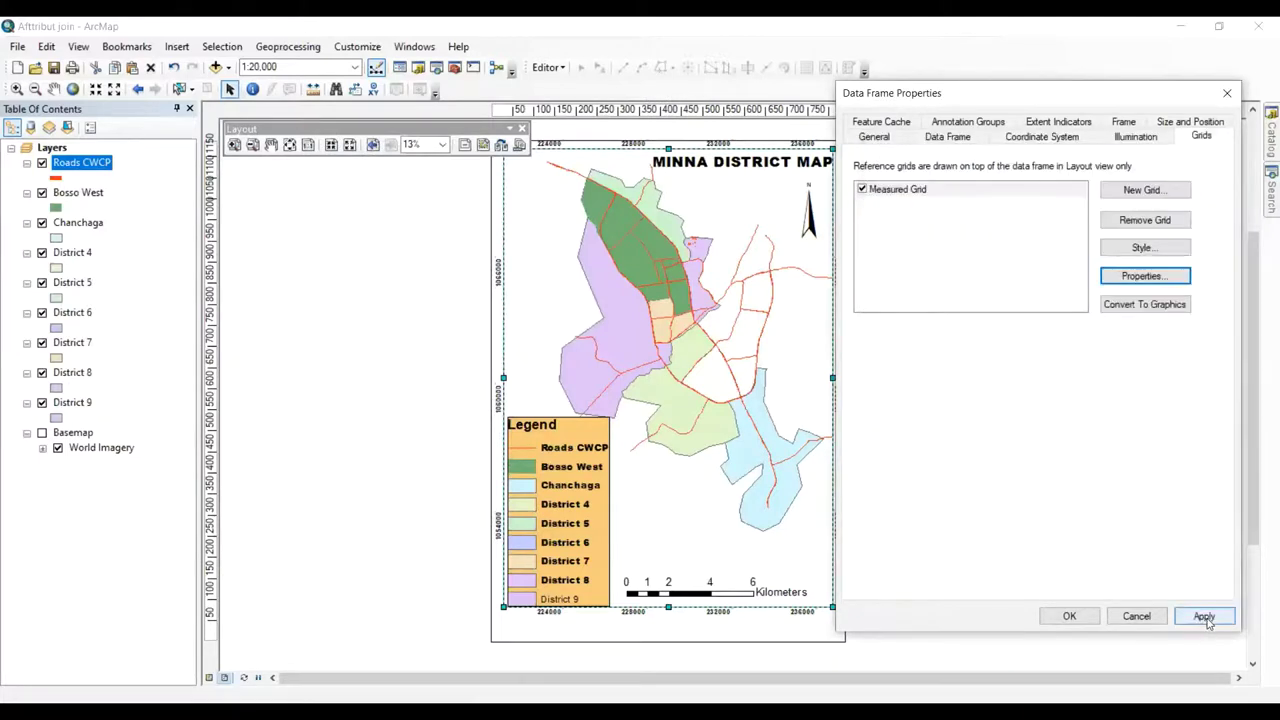
click(1204, 616)
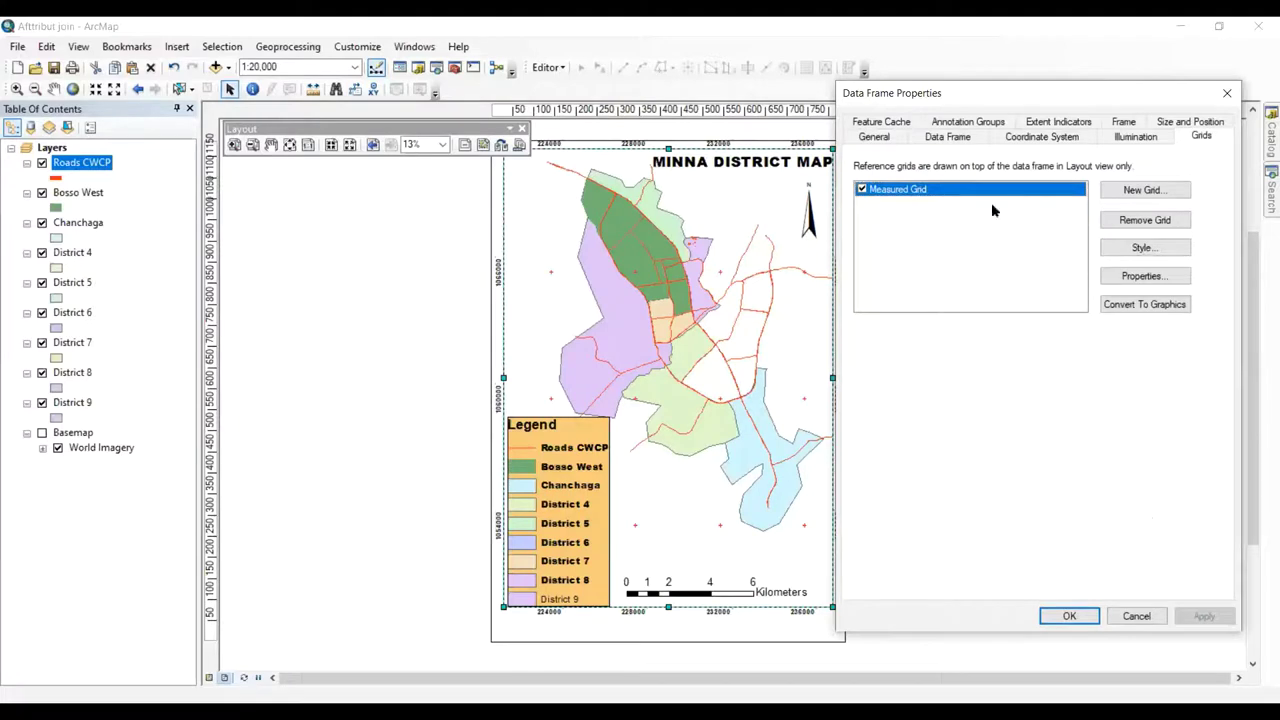
- Turn on the left and right subdivision ticks on the measured grid's axes
click(1143, 279)
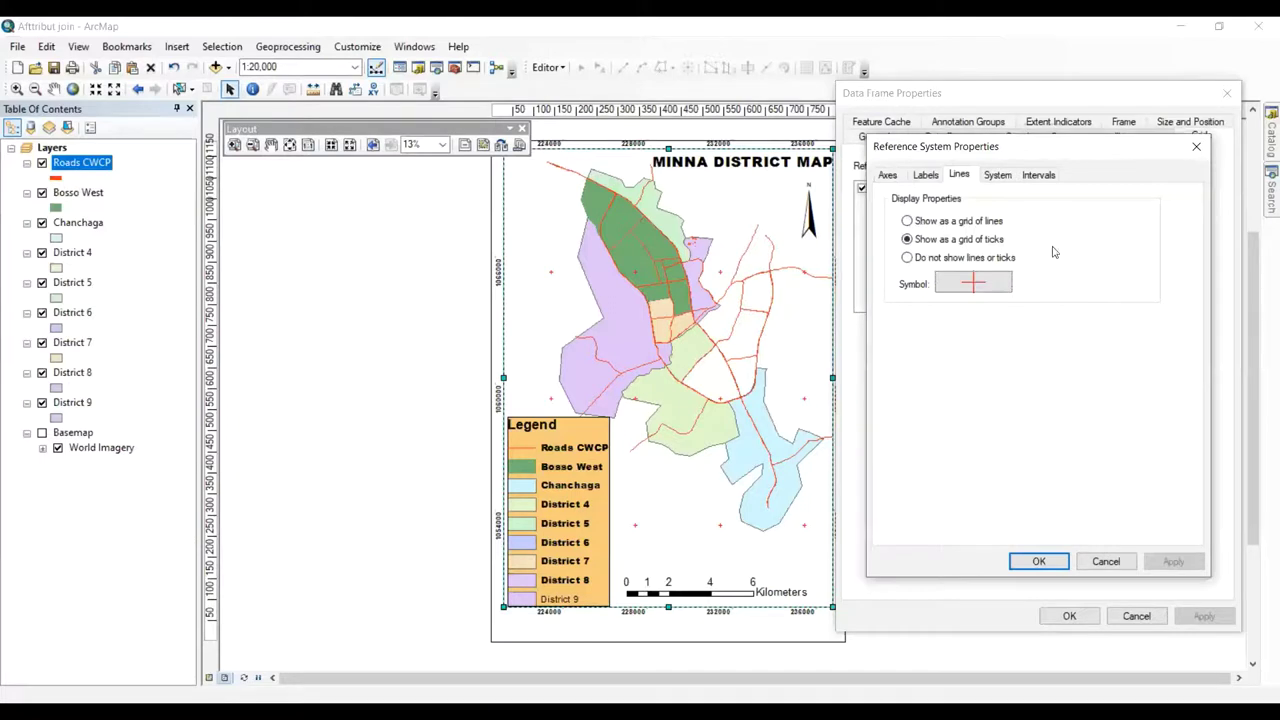
click(926, 175)
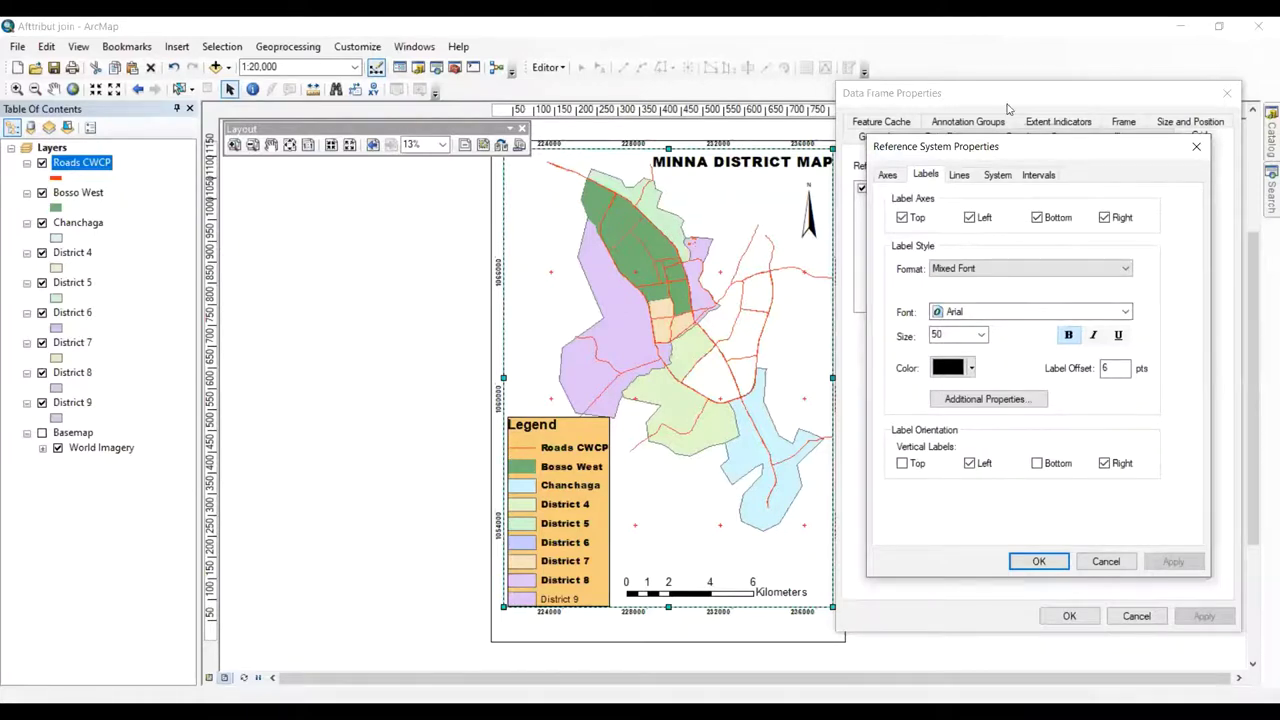
click(887, 174)
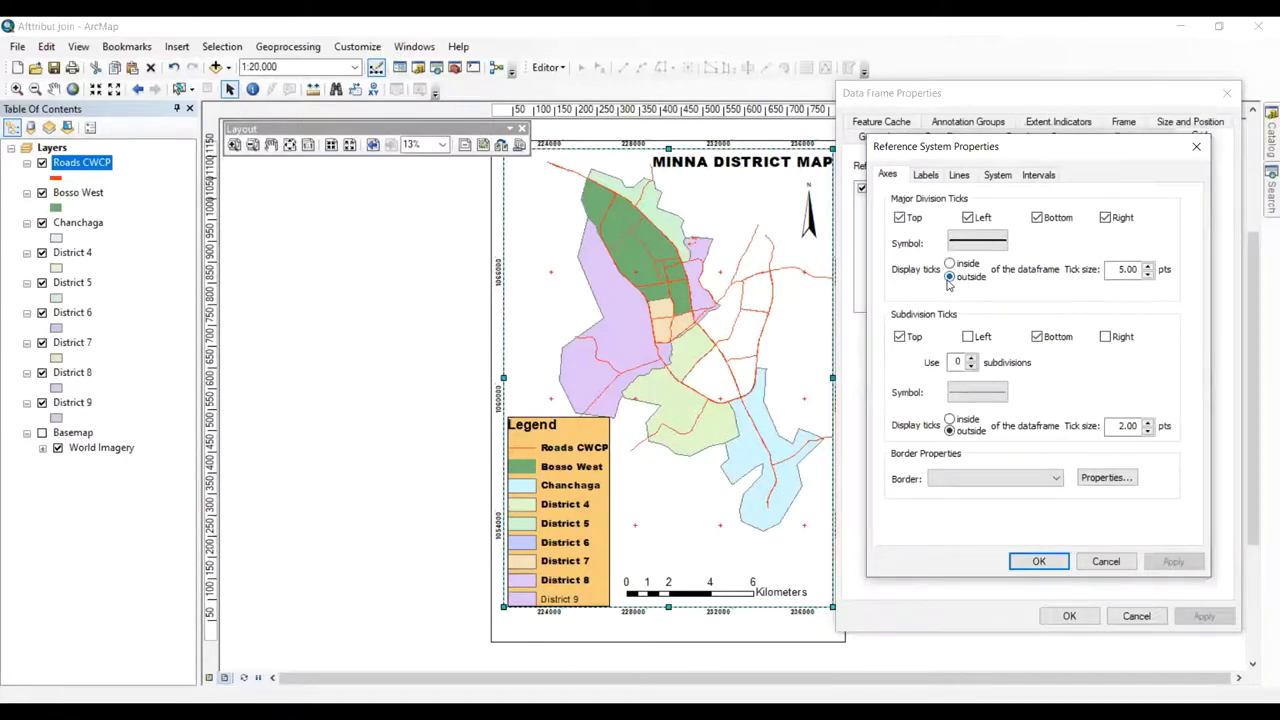
click(968, 338)
click(1105, 337)
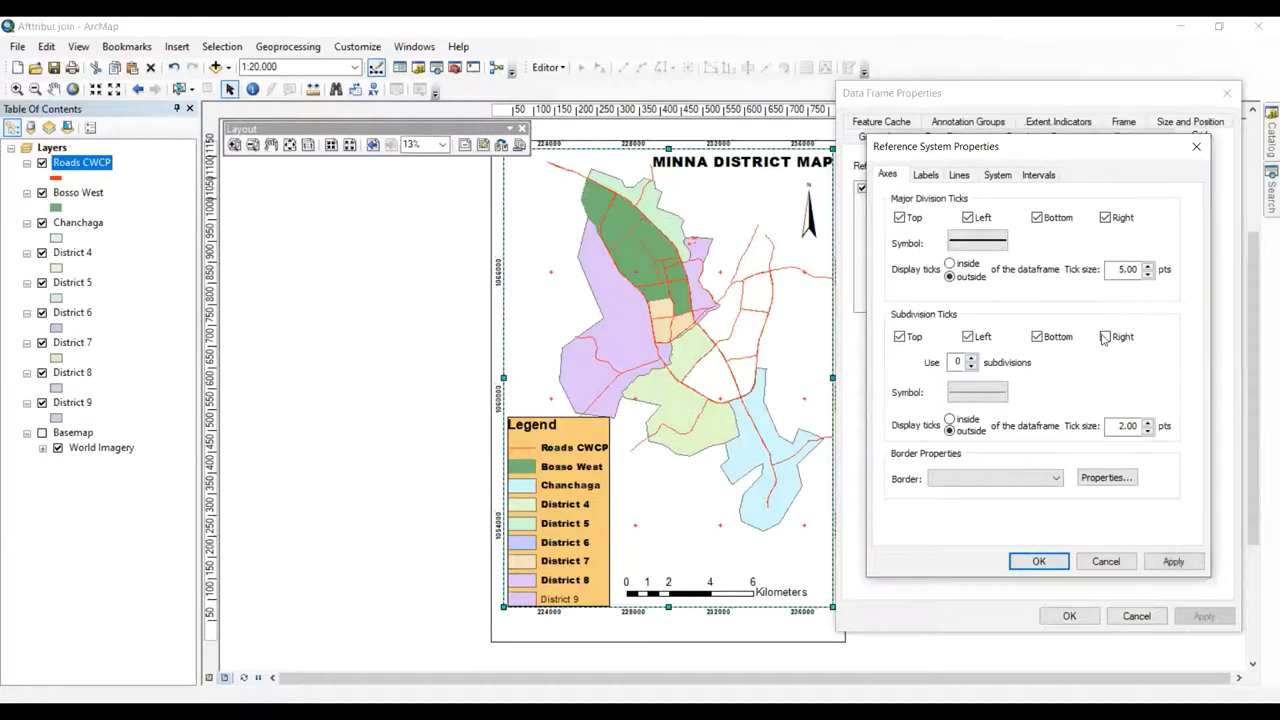
click(985, 391)
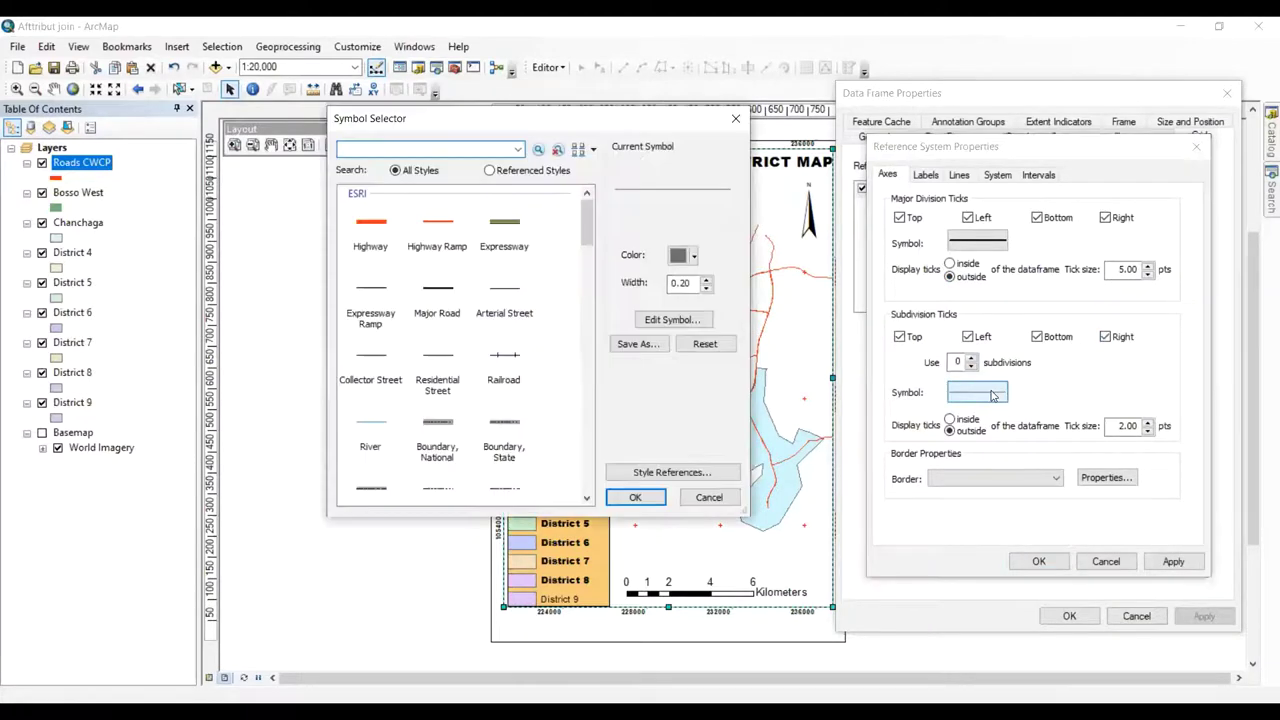
click(736, 121)
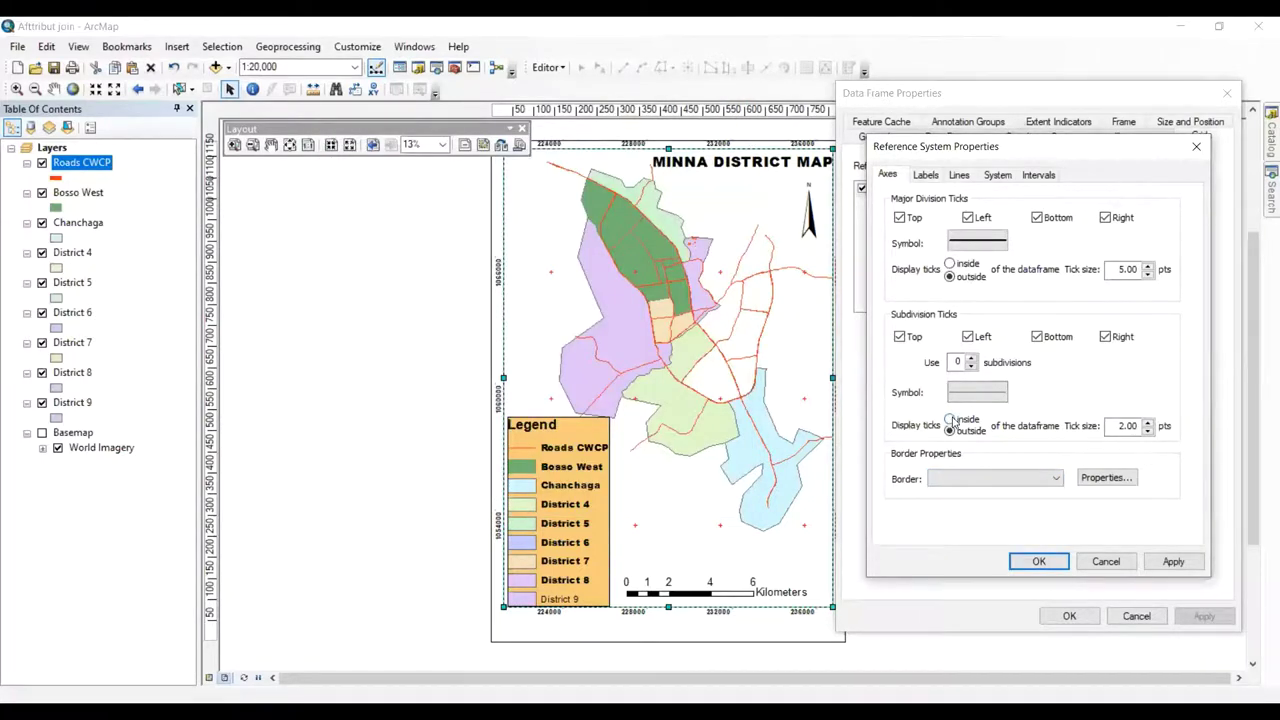
- Display the subdivision ticks inside the data frame with a larger tick size and apply the grid settings to the layout
click(951, 420)
click(1148, 422)
click(1172, 562)
click(1040, 562)
click(1204, 616)
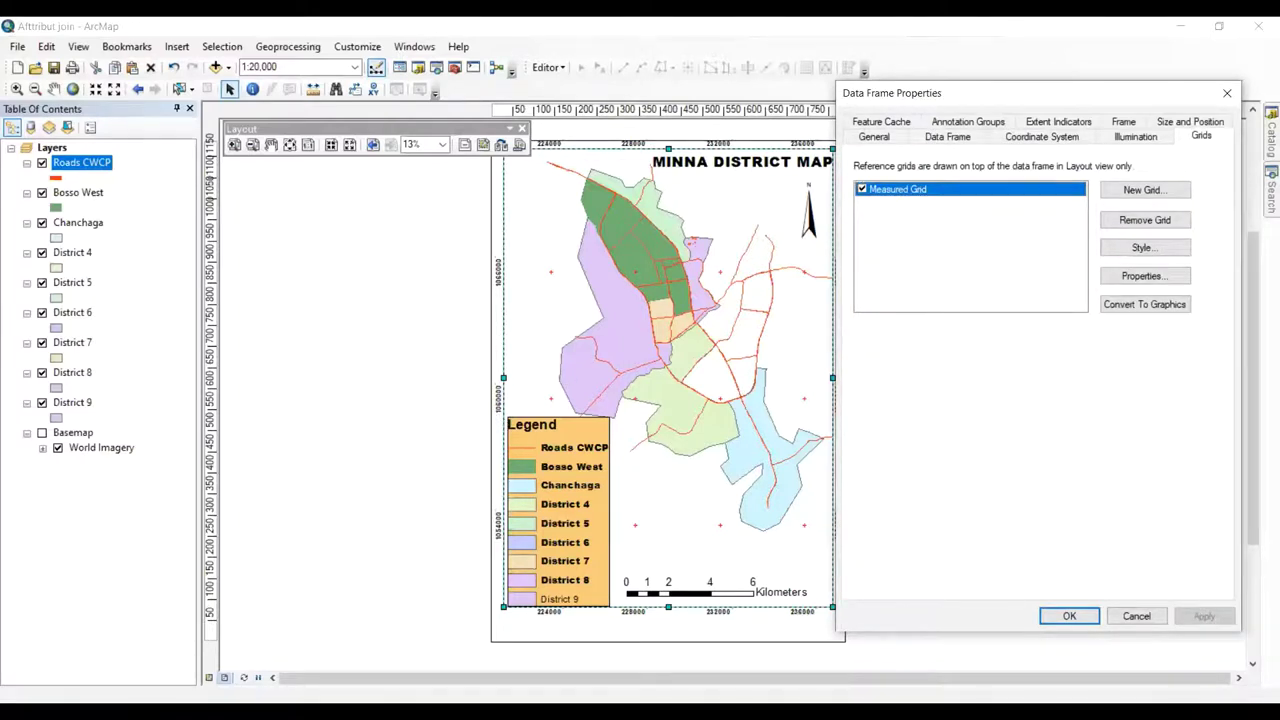
click(1078, 619)
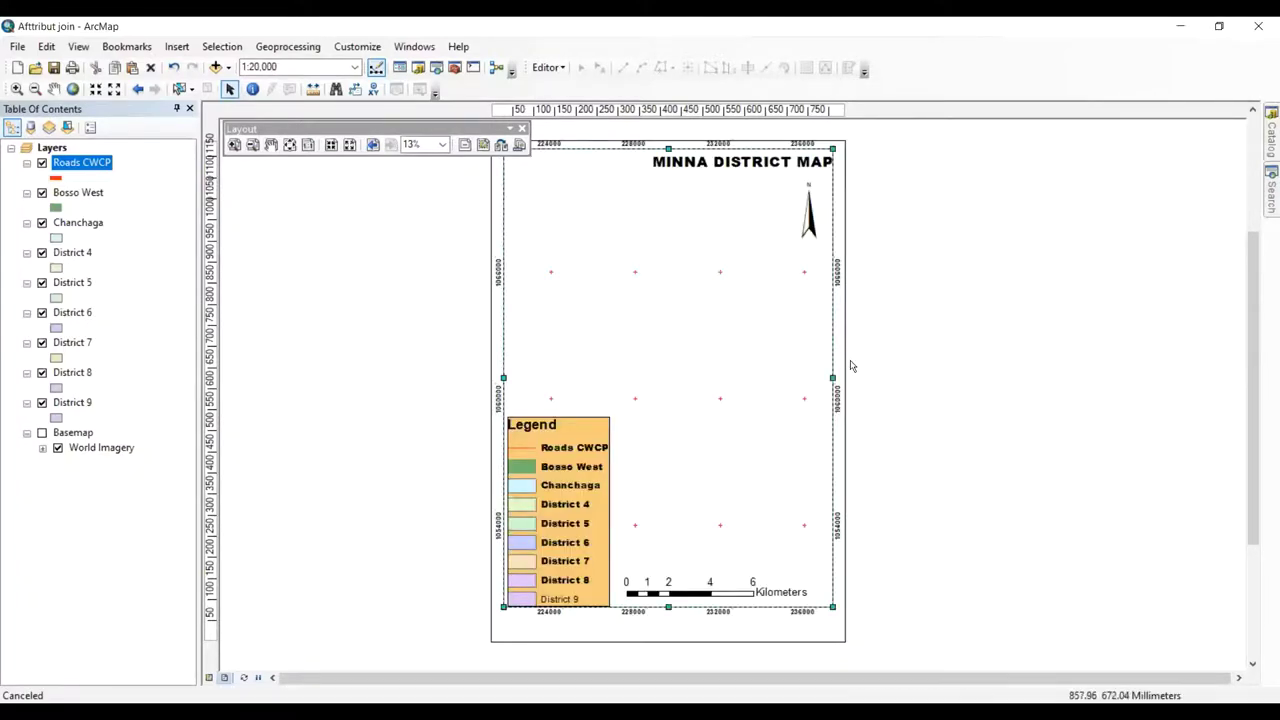
click(791, 325)
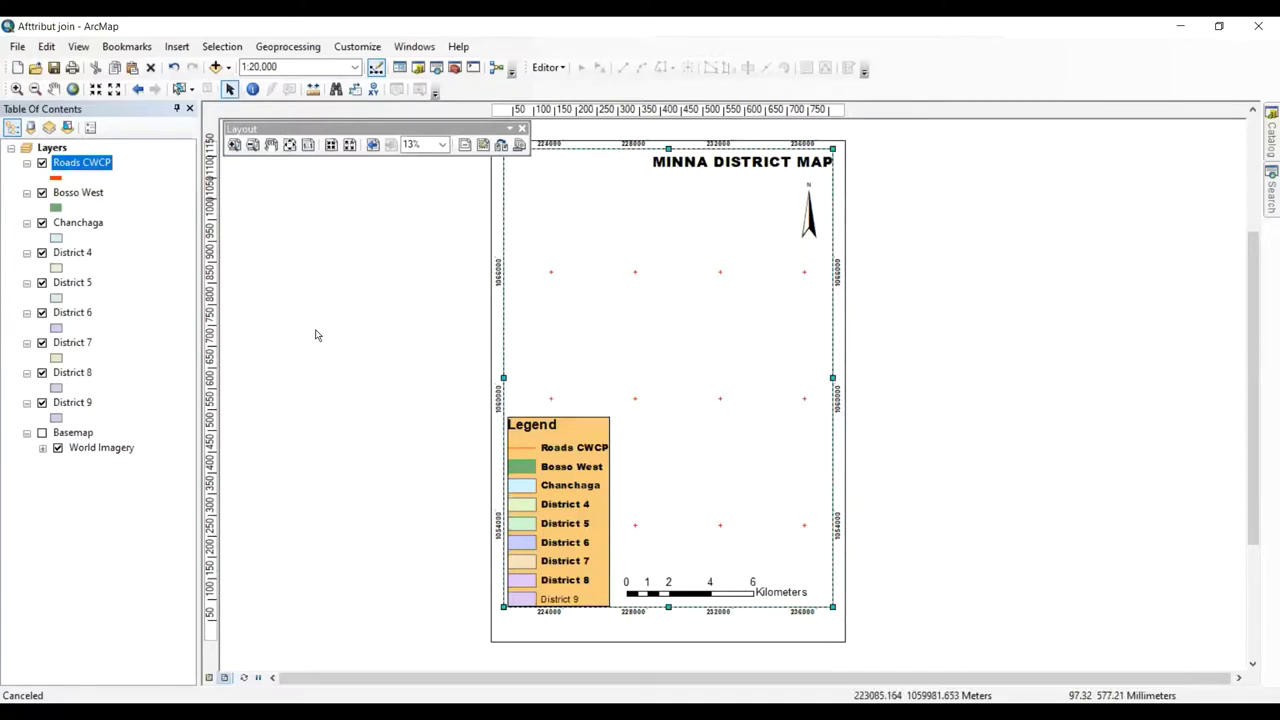
- Undo the last layout change and save the map document
click(173, 68)
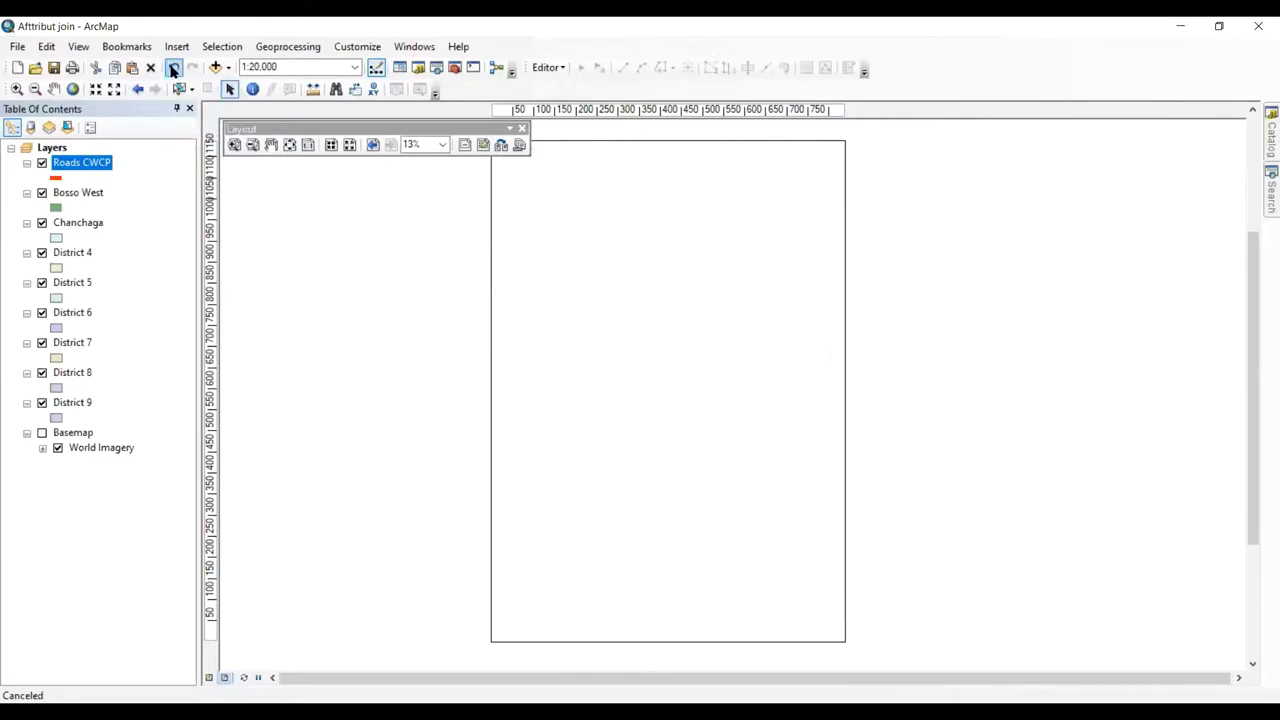
click(915, 236)
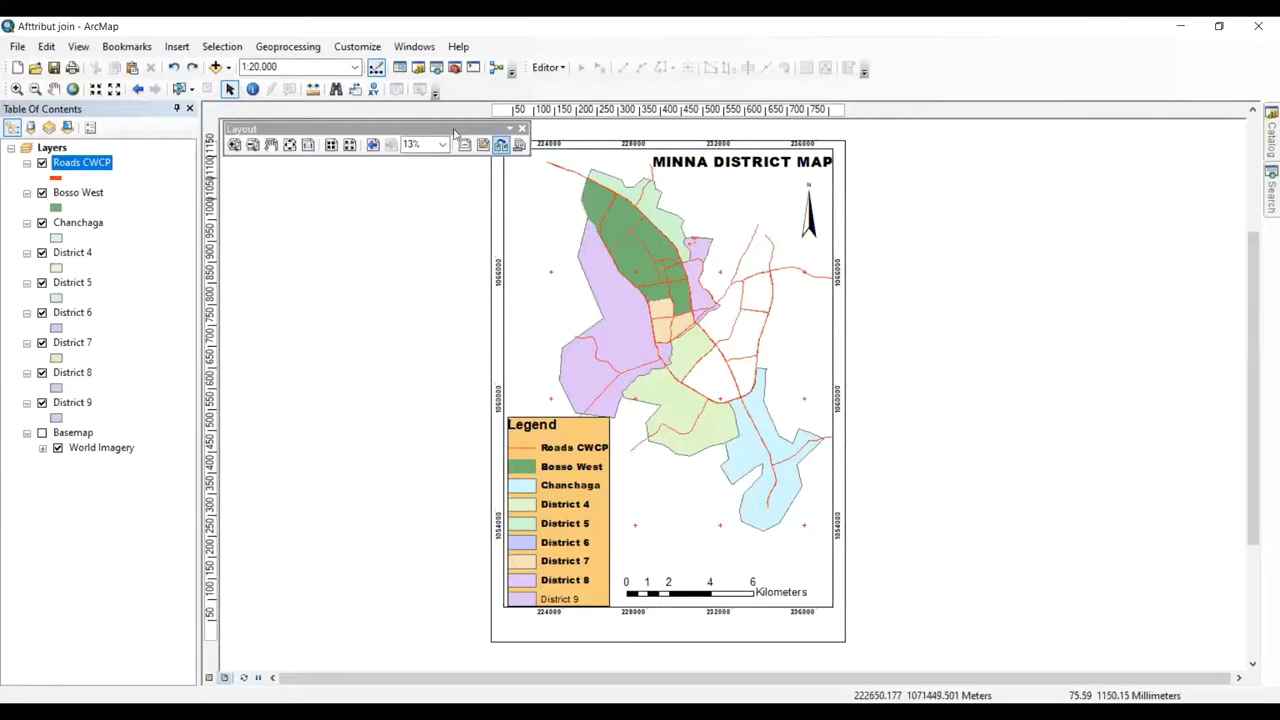
drag(424, 111, 453, 122)
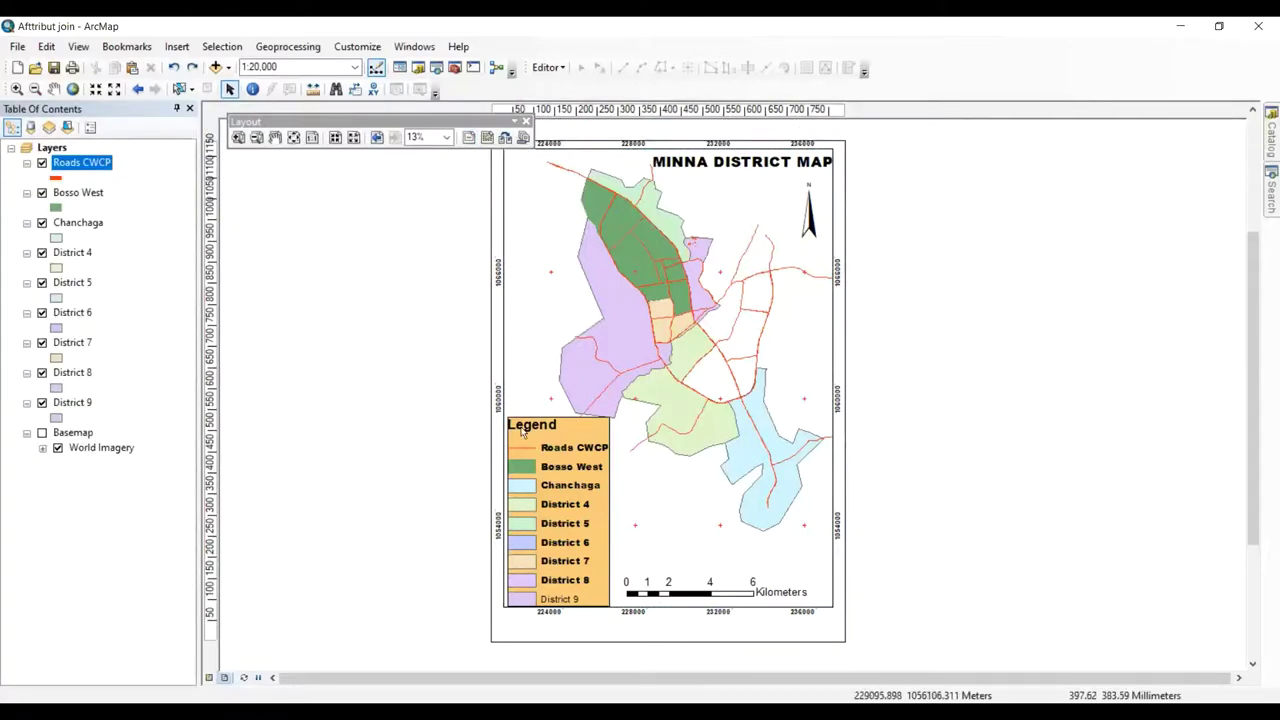
click(17, 47)
click(57, 105)
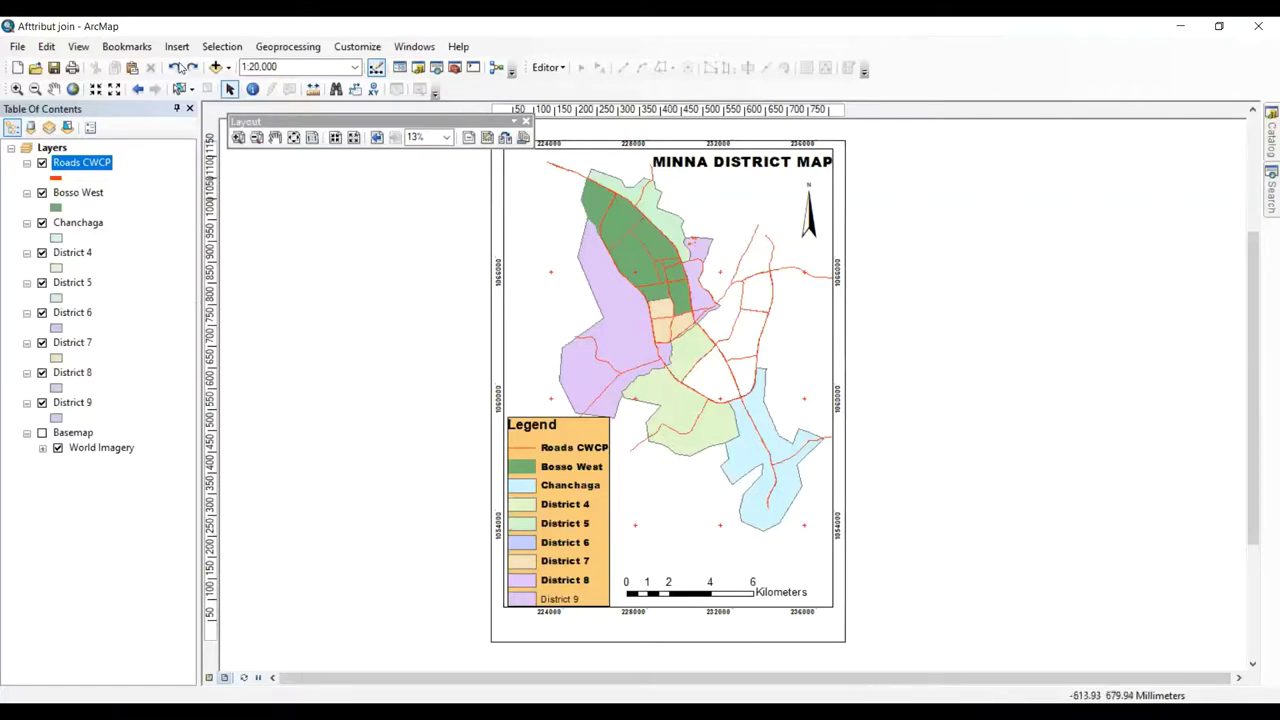
- Insert a text element on the layout and fill it with arbitrary placeholder characters
click(178, 50)
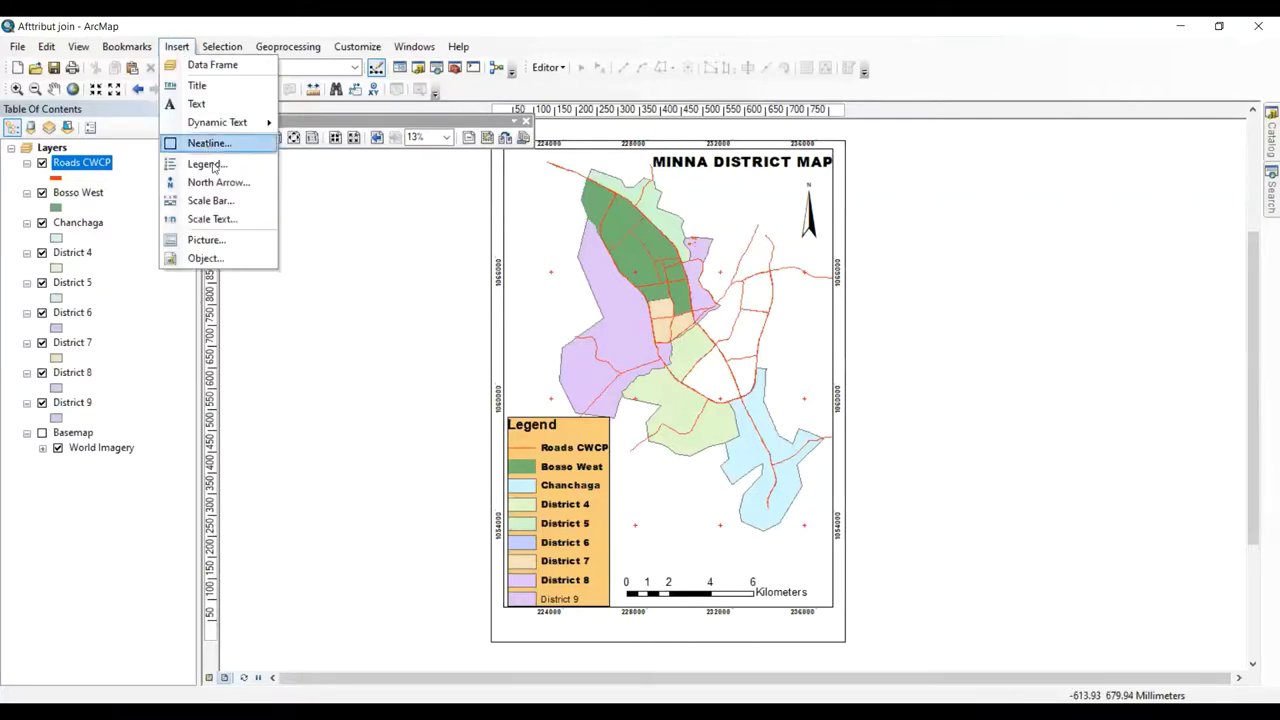
click(197, 104)
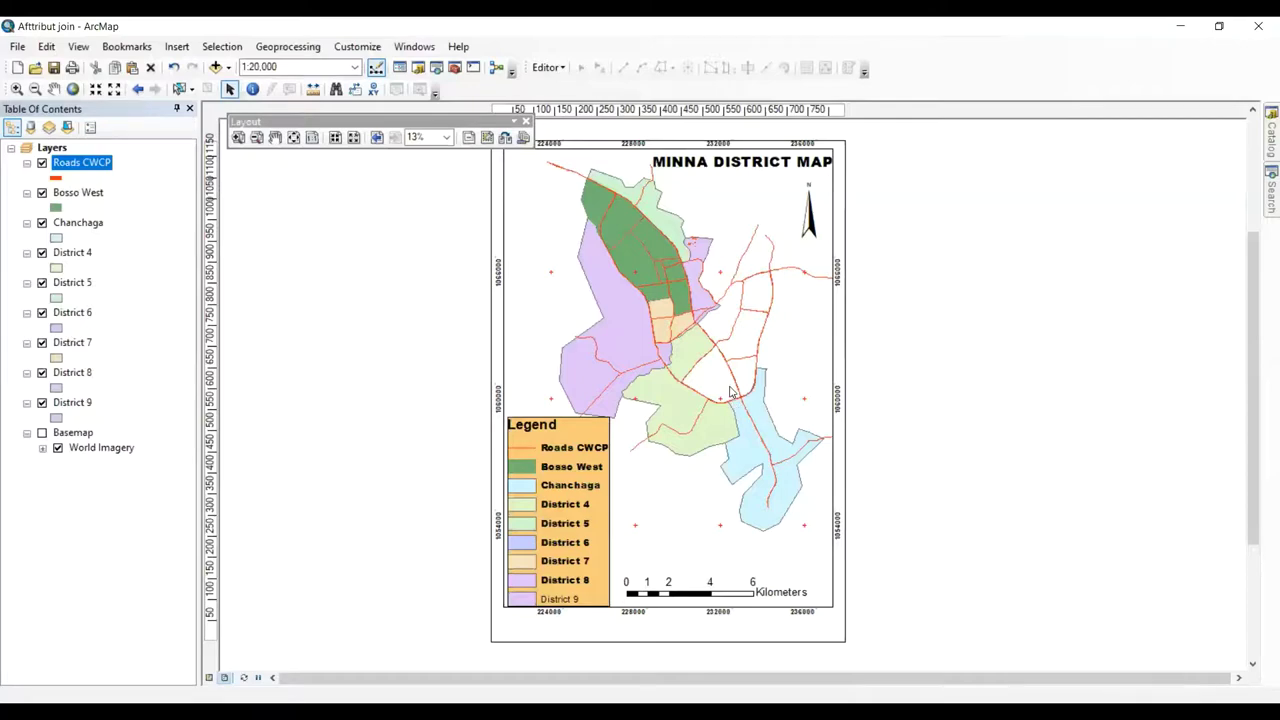
scroll(733, 396, up, 6)
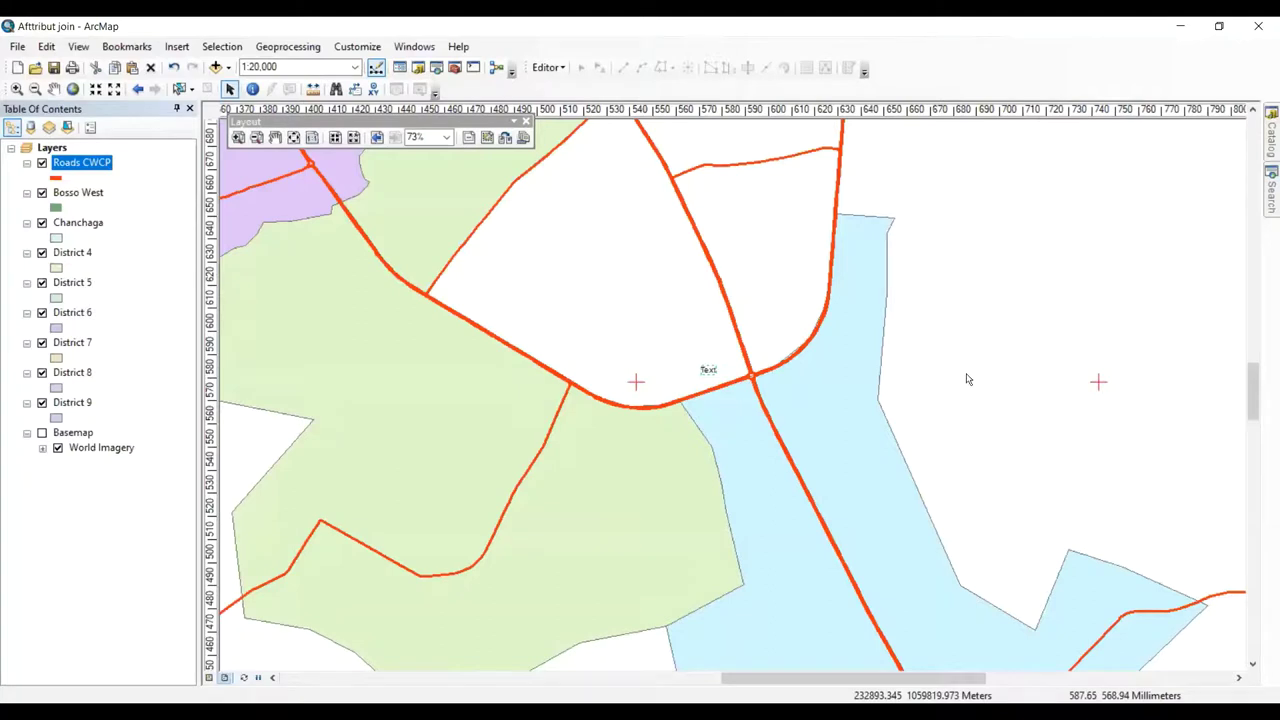
key(ctrl+v)
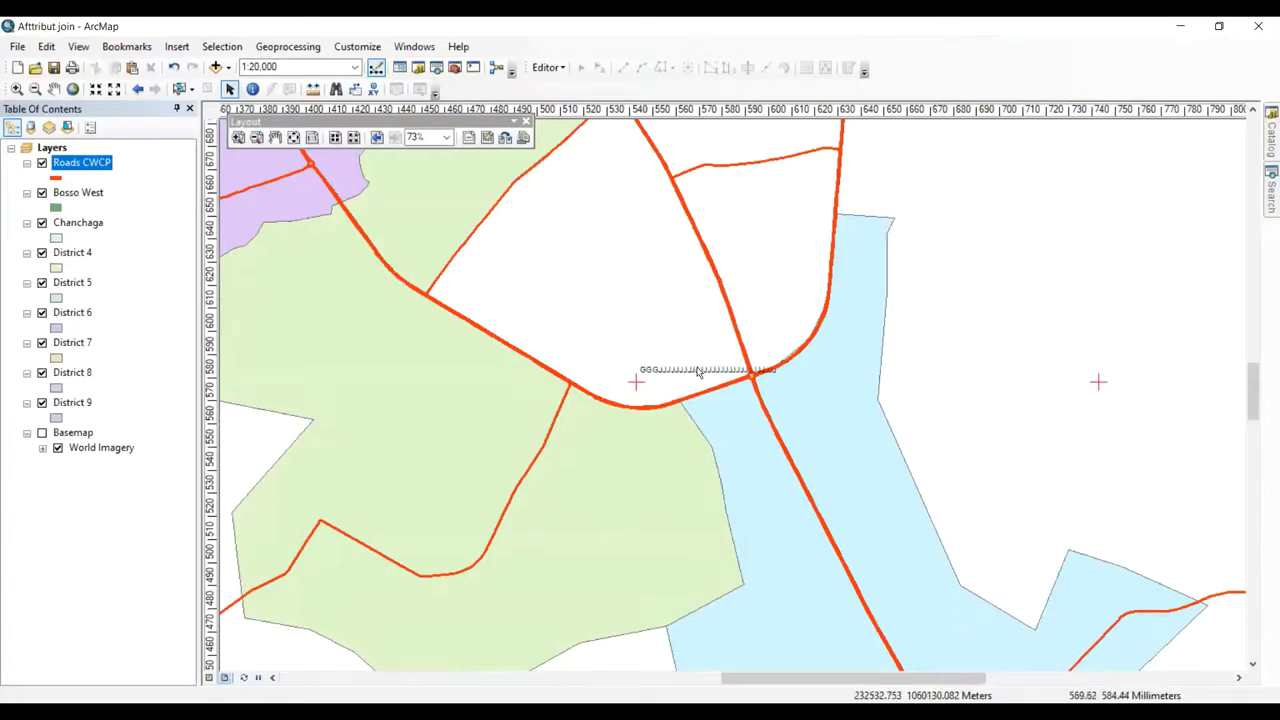
- Replace the placeholder text of the new text element with "Grass Land"
double_click(702, 372)
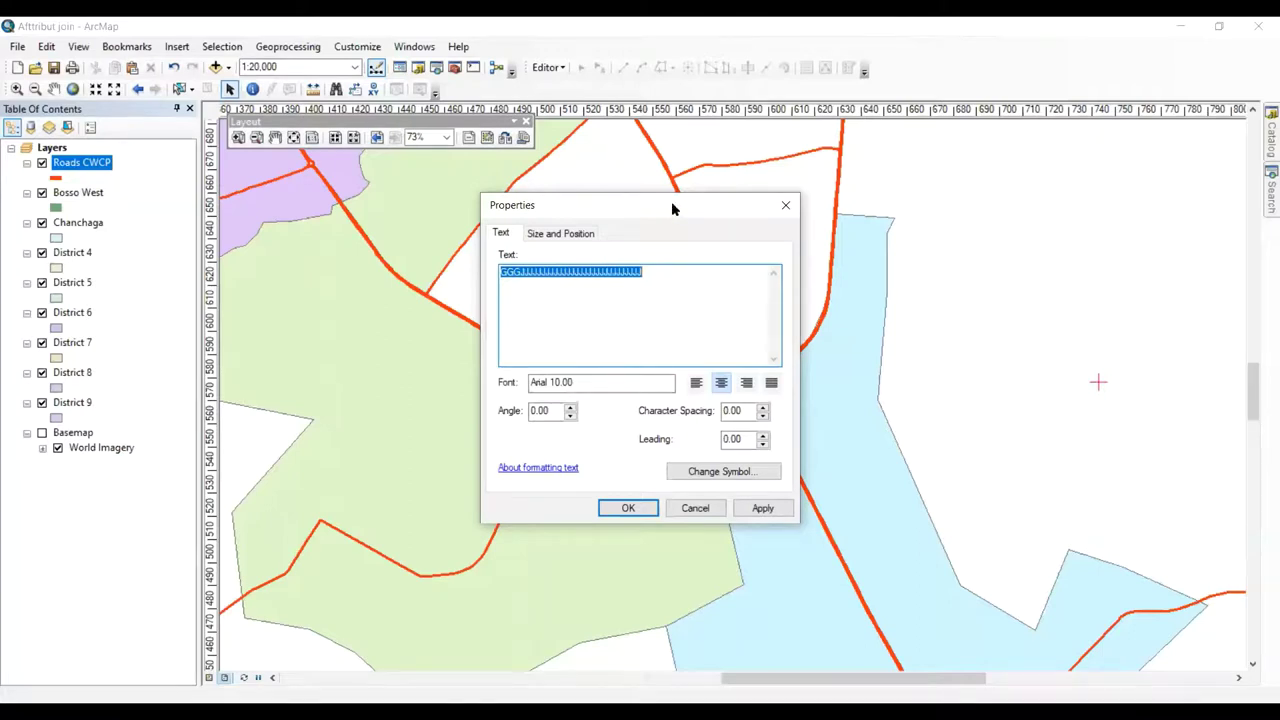
drag(672, 208, 1115, 255)
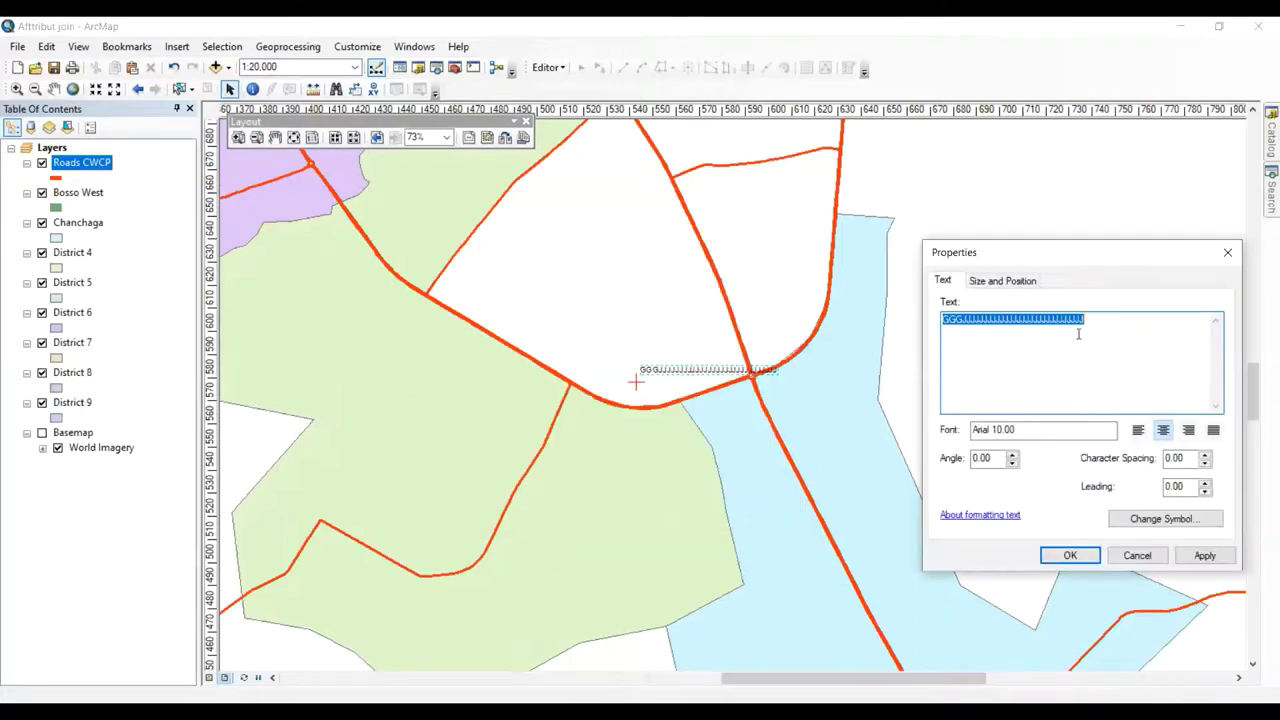
click(1008, 334)
drag(946, 322, 1090, 322)
drag(945, 318, 1128, 325)
text(g)
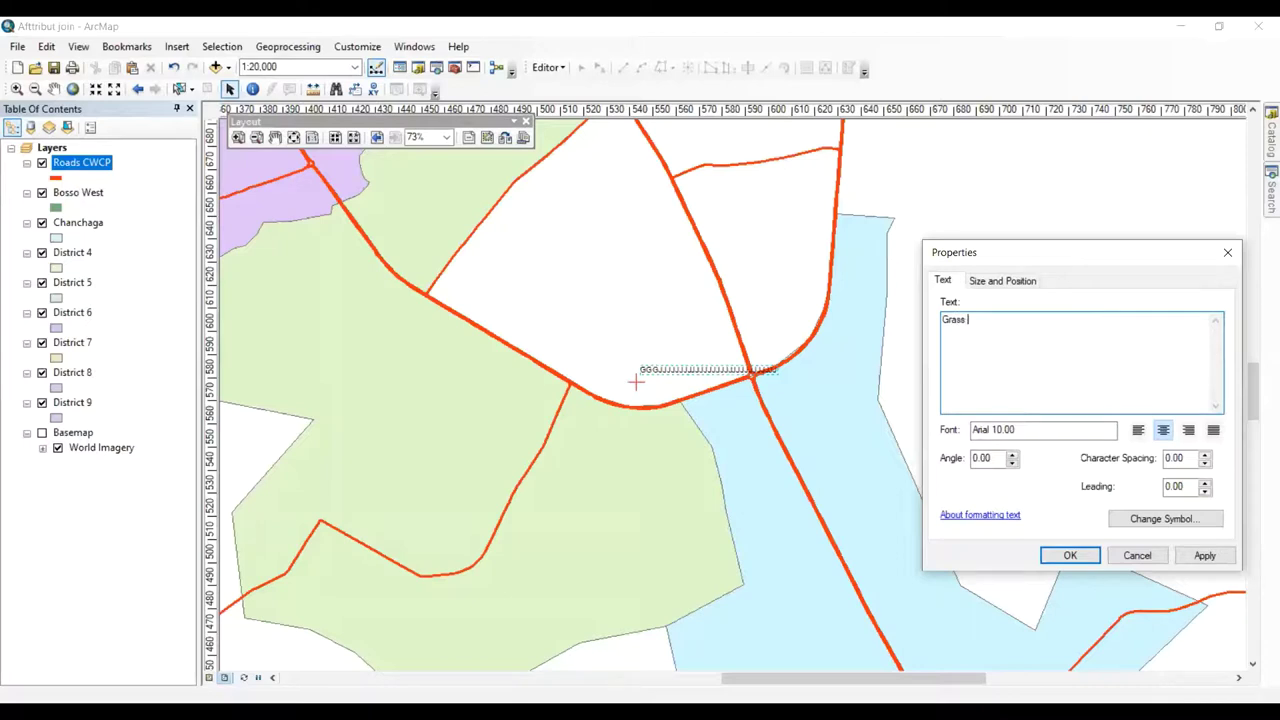
text(rass Land)
click(1070, 556)
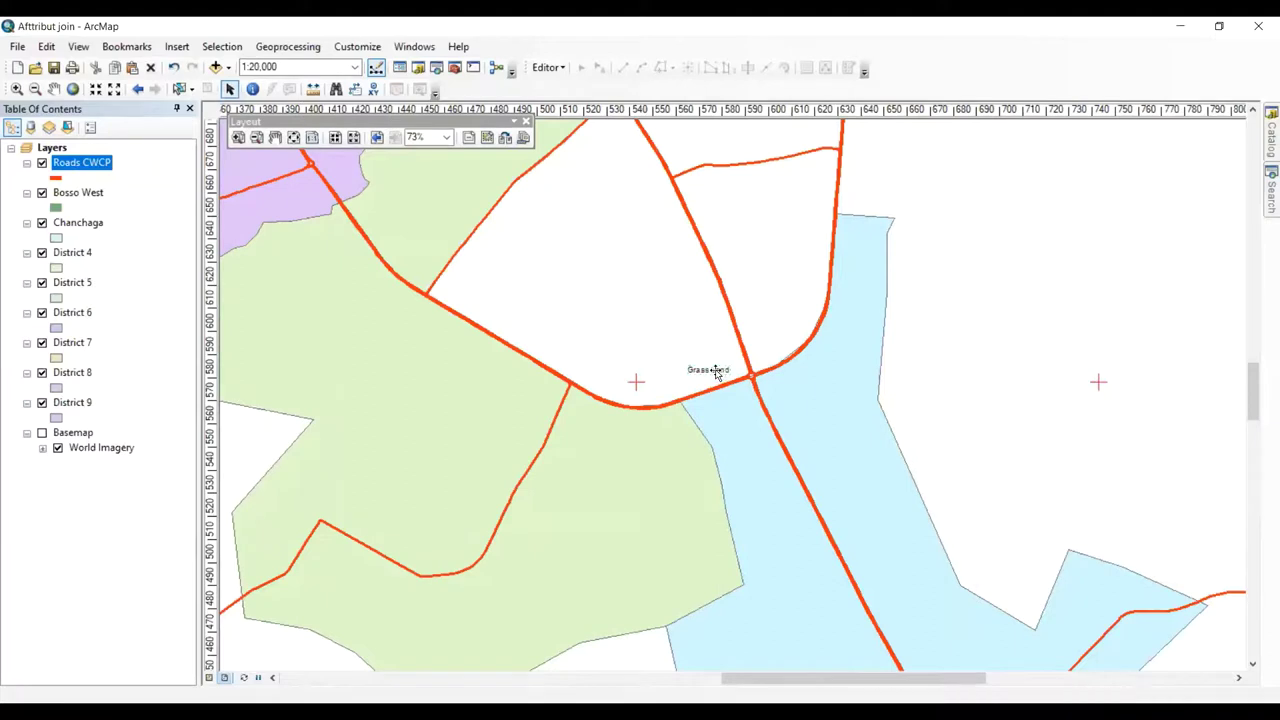
- Move the Grass Land label to the blank area just east of the Chanchaga polygon and set its font size to 24
drag(716, 373, 1032, 318)
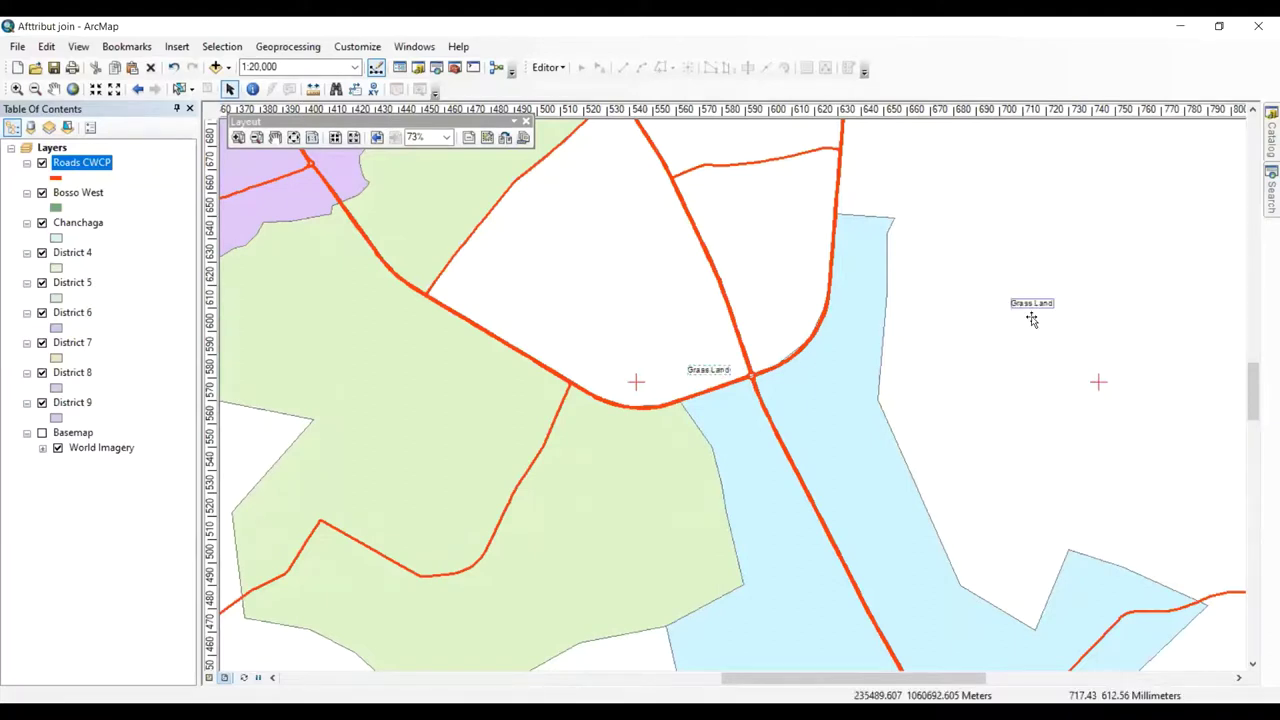
double_click(1030, 305)
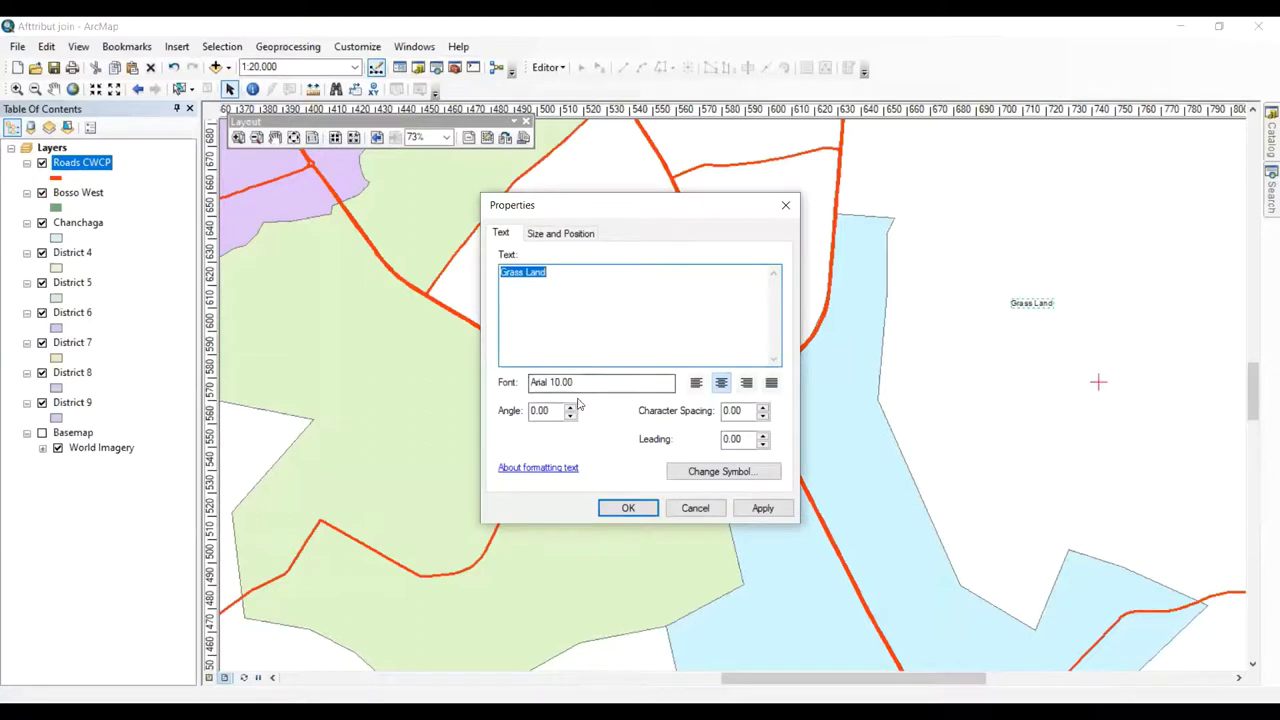
click(741, 480)
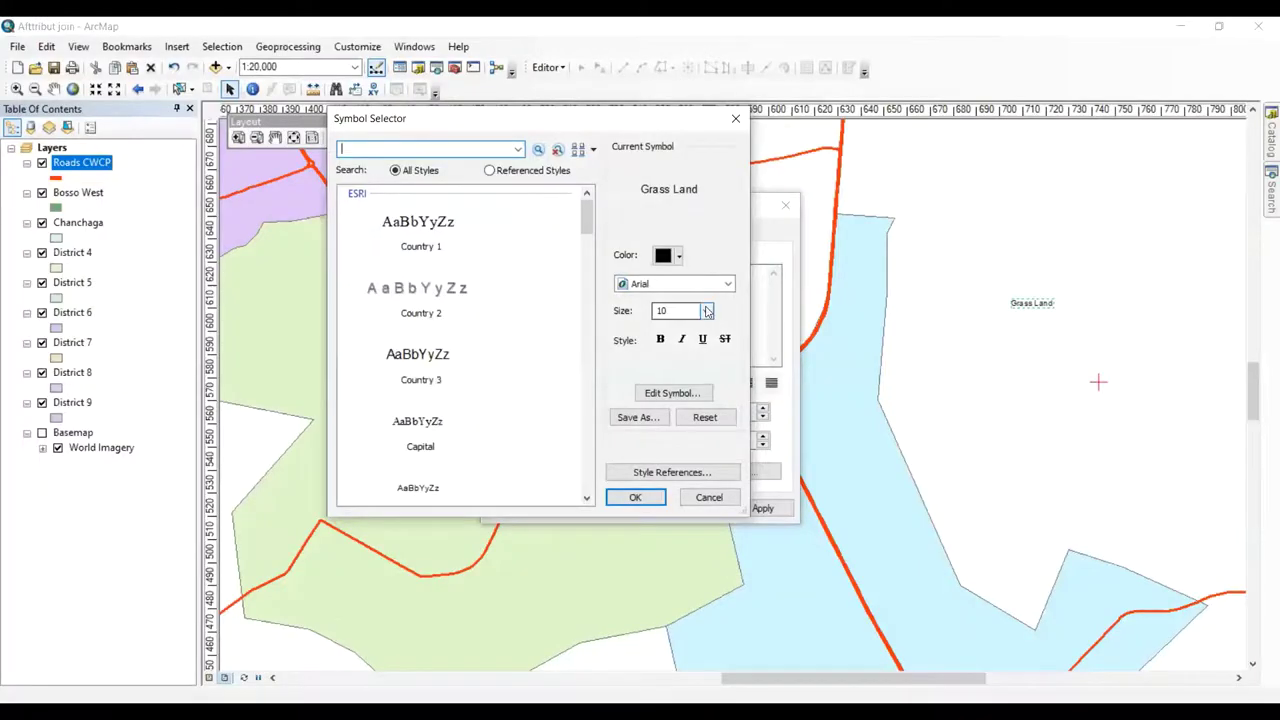
click(706, 311)
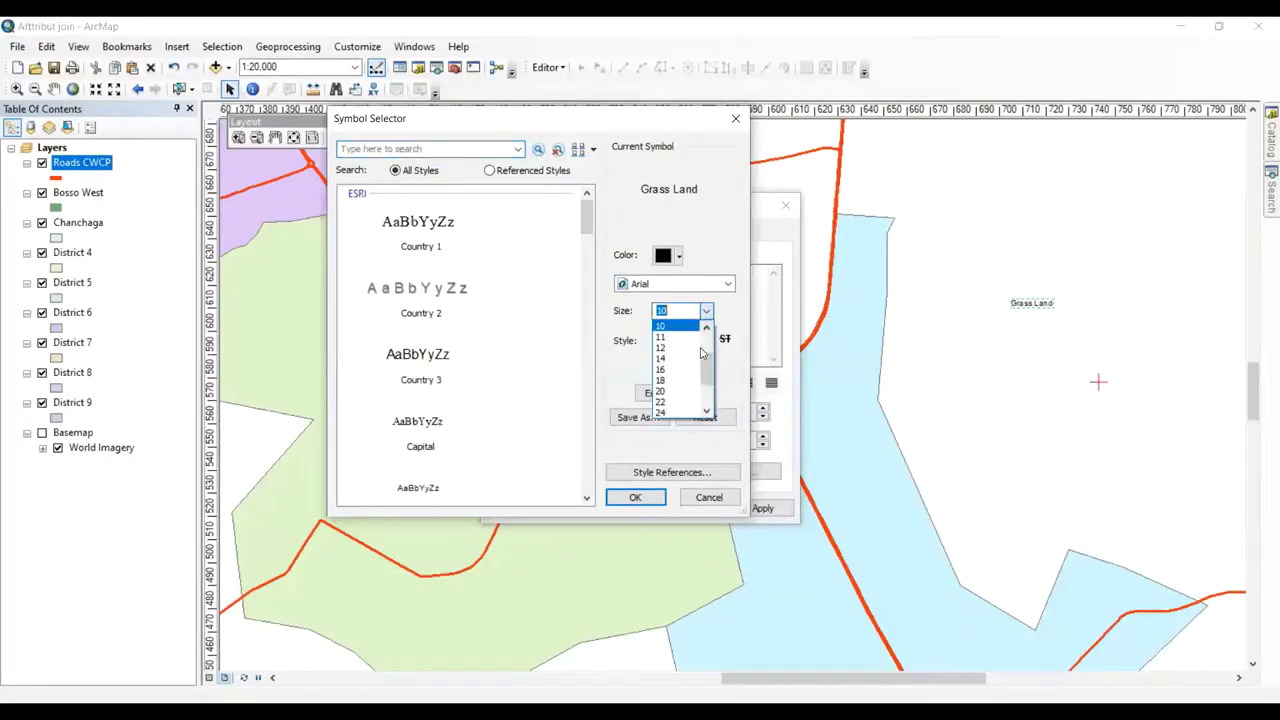
click(674, 412)
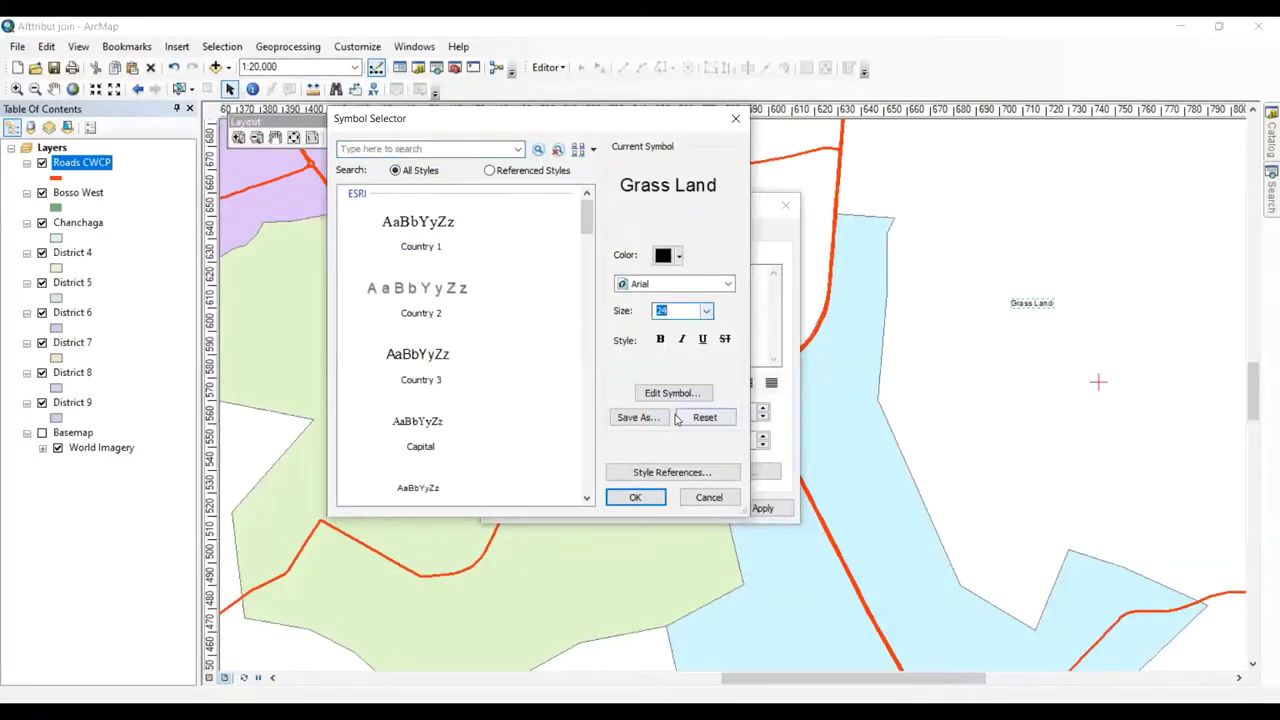
click(646, 499)
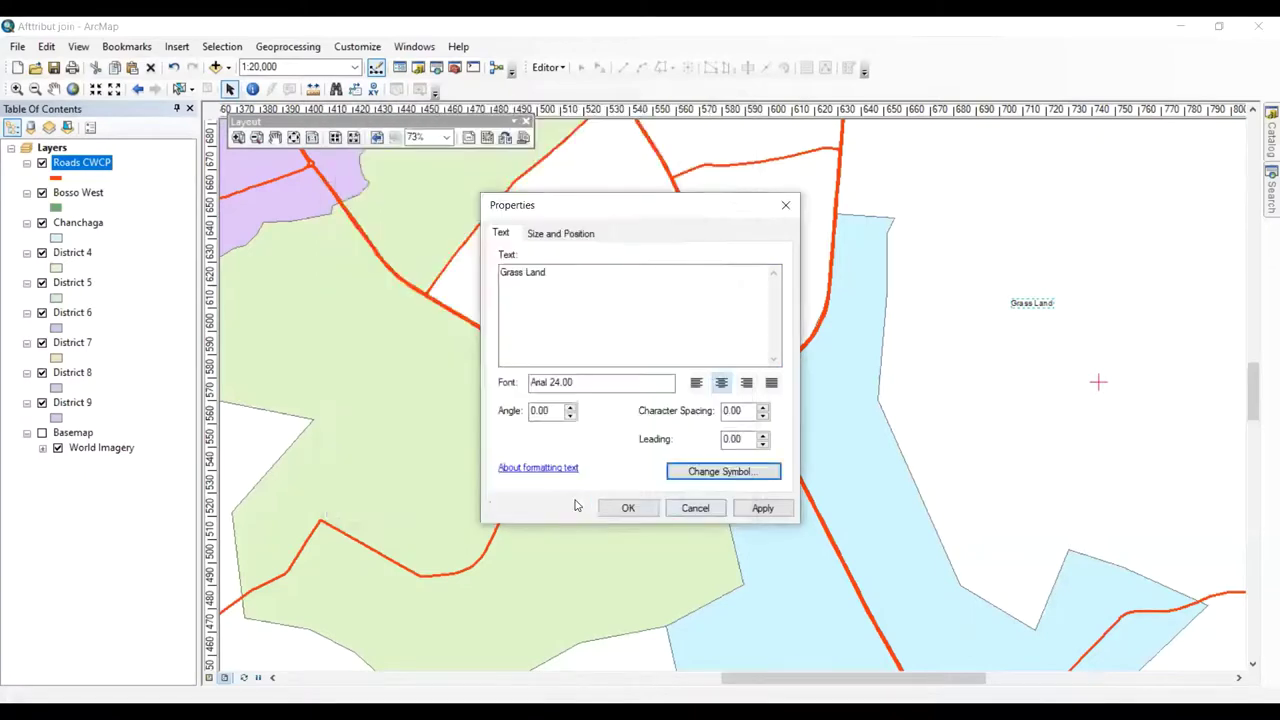
click(630, 509)
- Enlarge the Grass Land label to font size 70 and shift it slightly north on the map
scroll(1045, 350, up, 5)
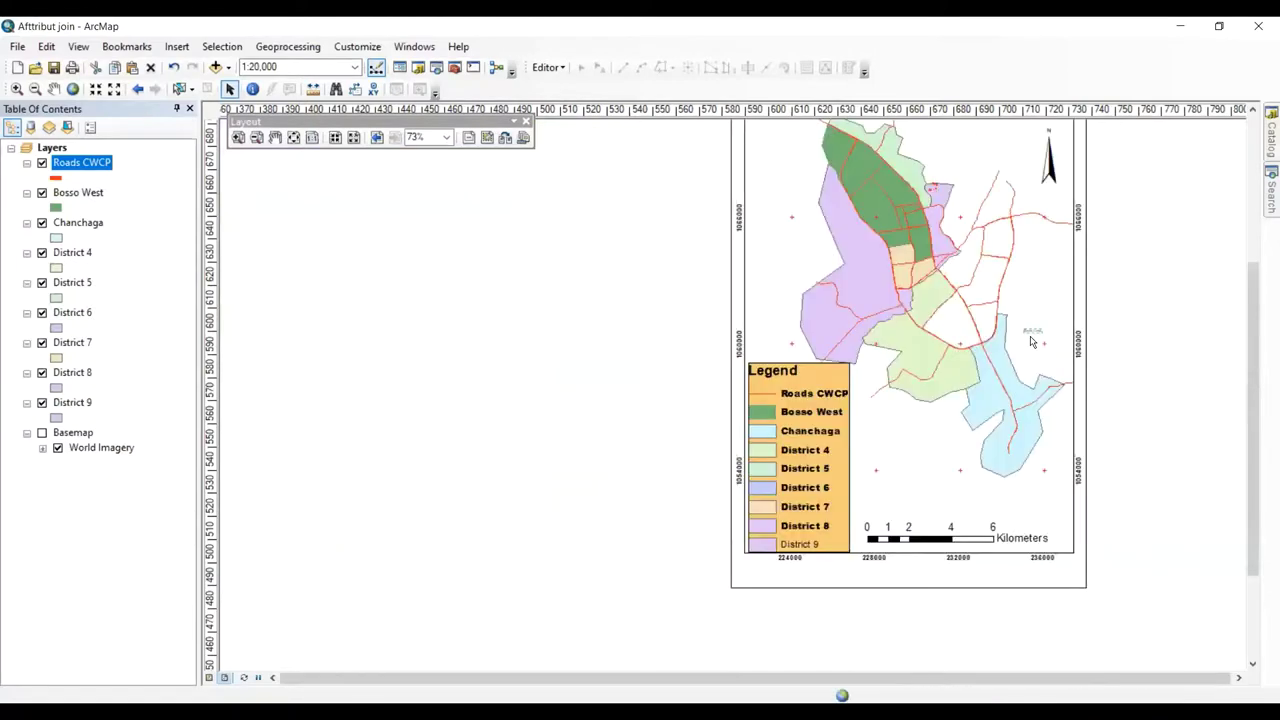
double_click(1031, 330)
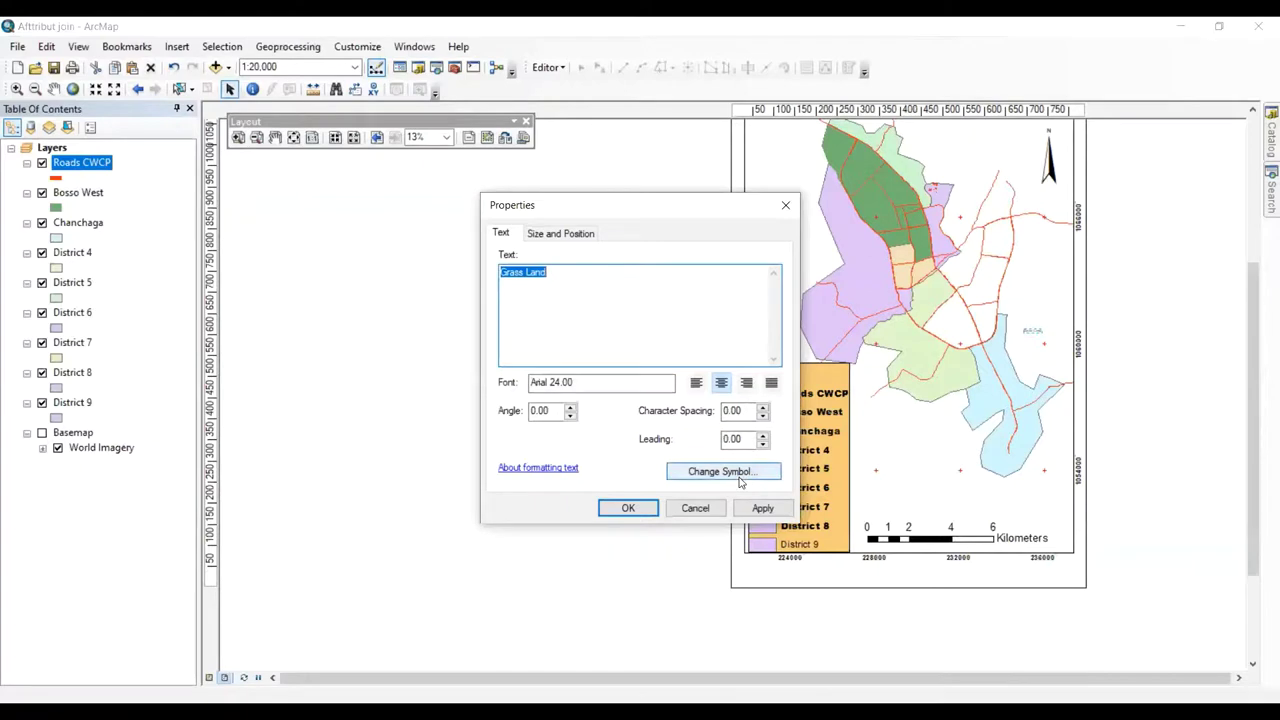
click(741, 481)
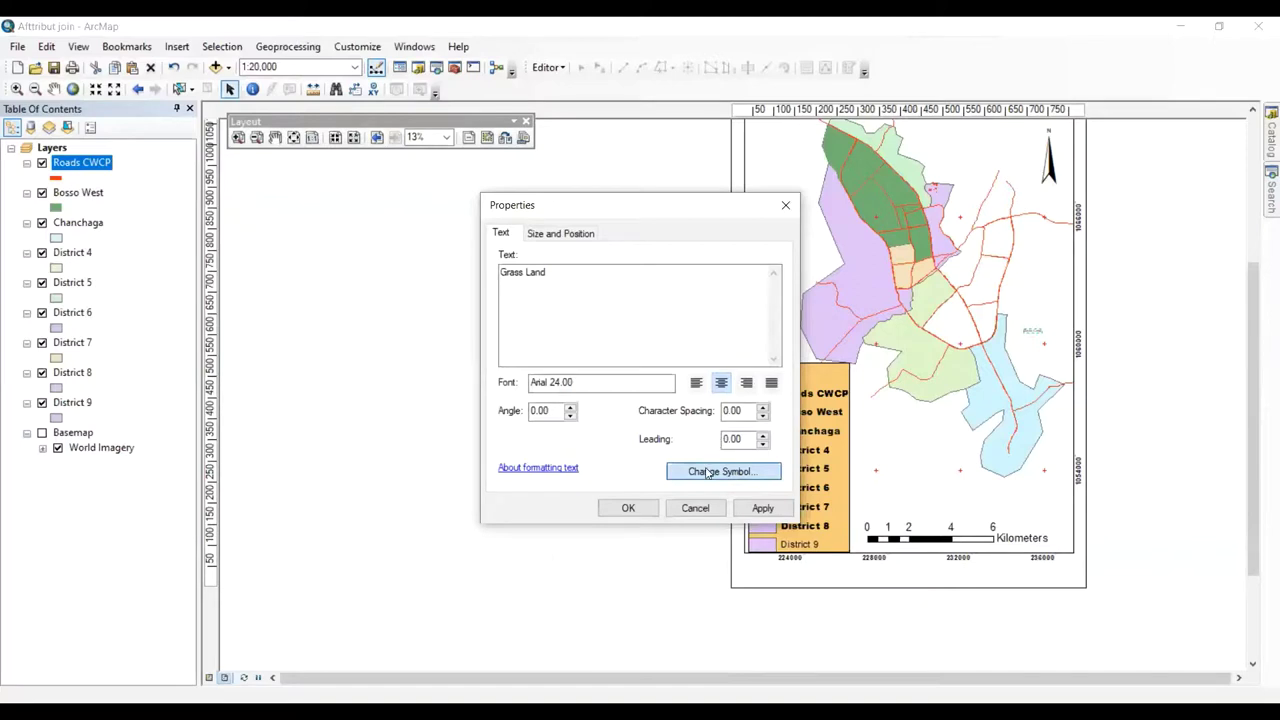
click(704, 472)
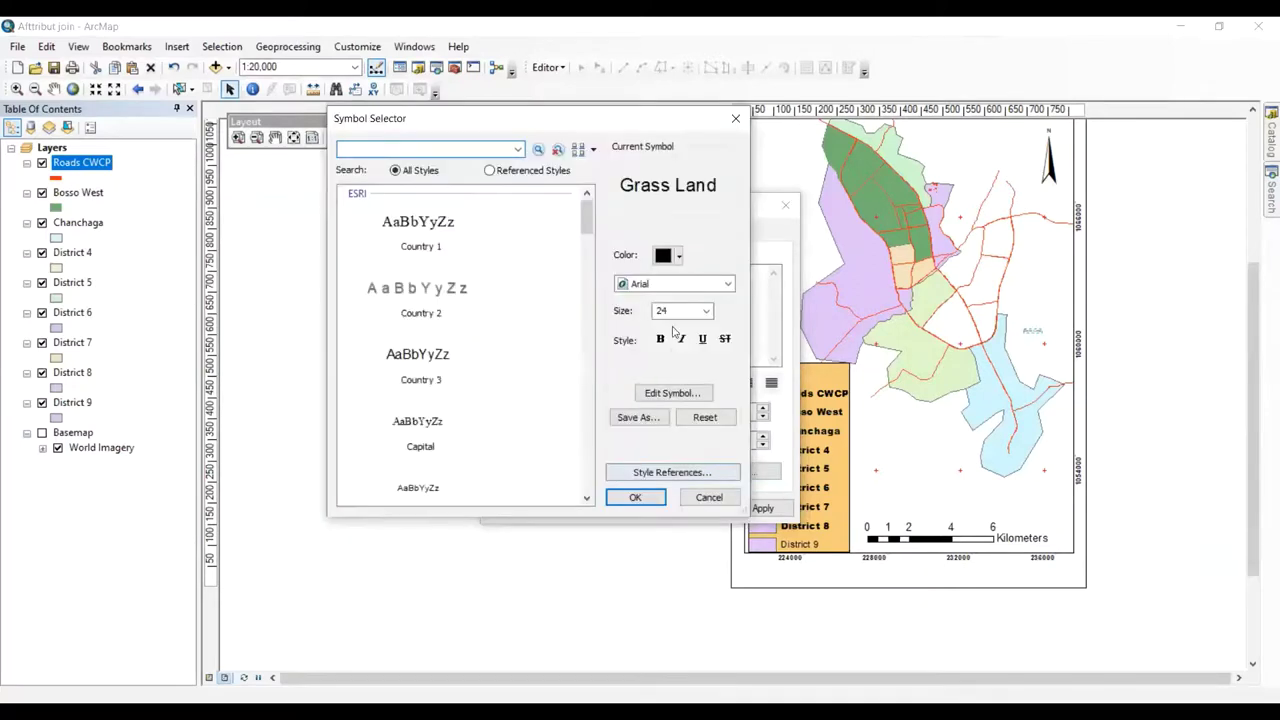
double_click(662, 311)
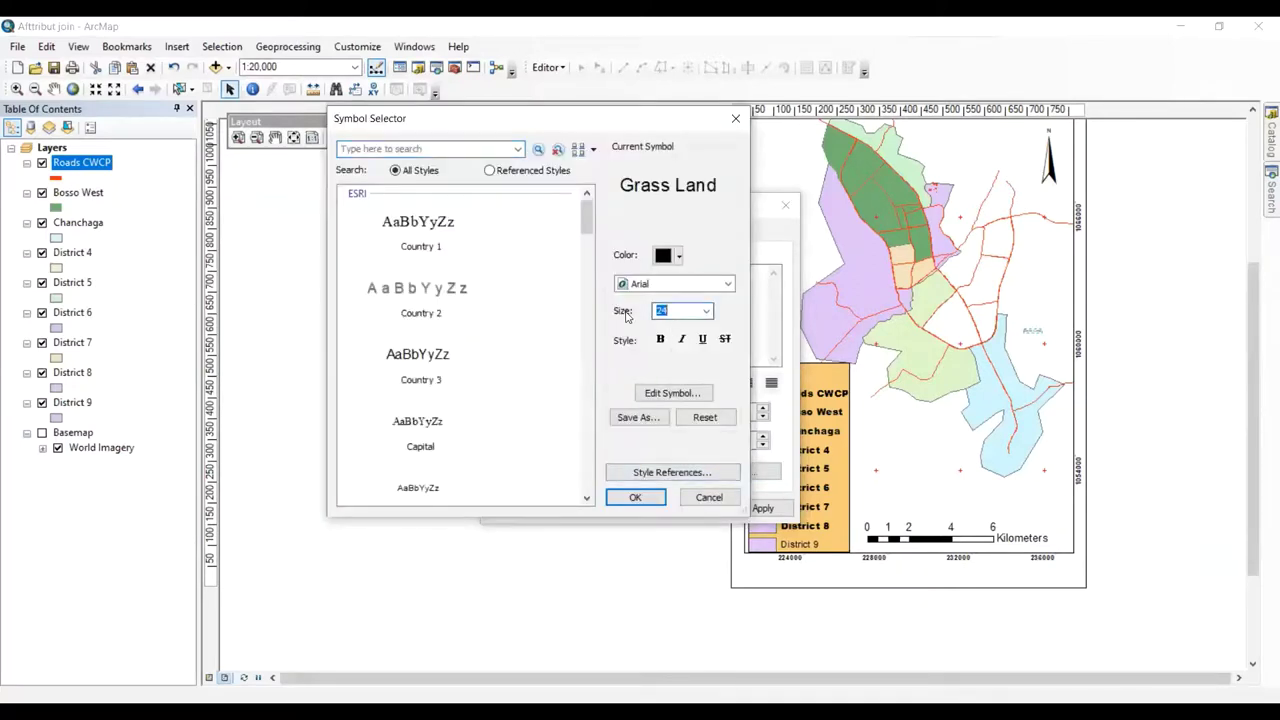
text(70)
click(638, 499)
click(628, 508)
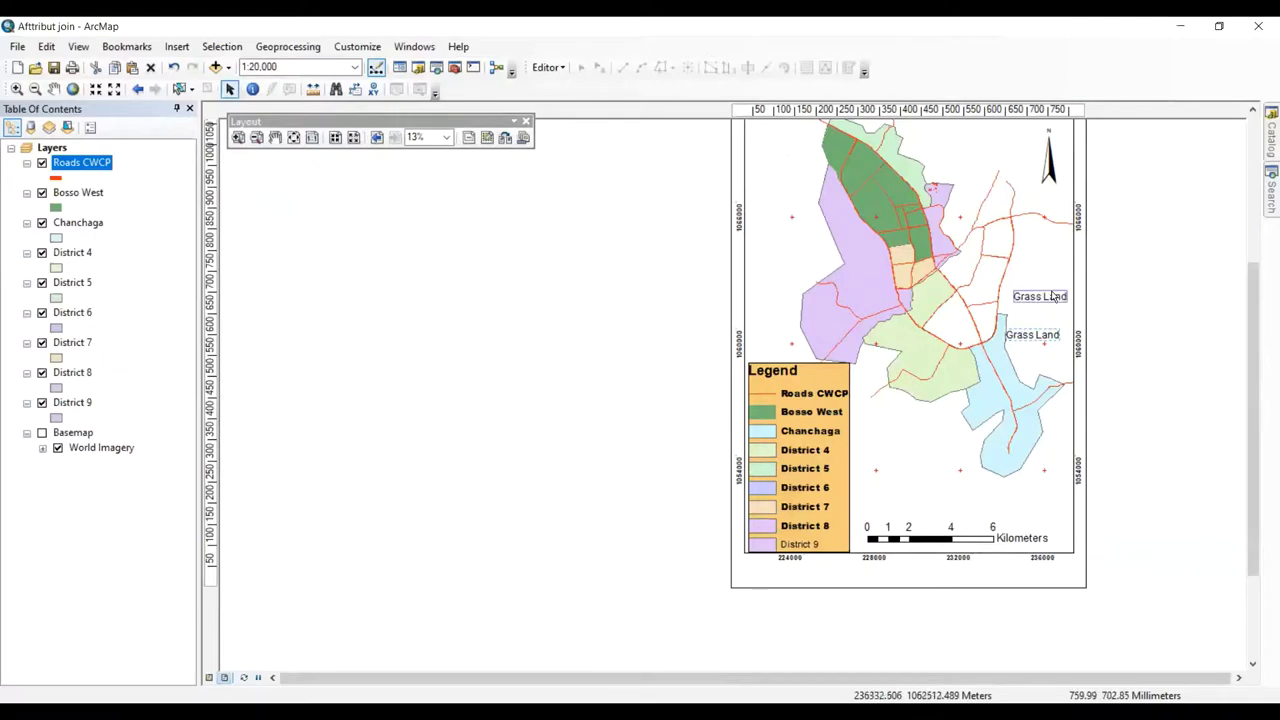
drag(1043, 326, 1047, 299)
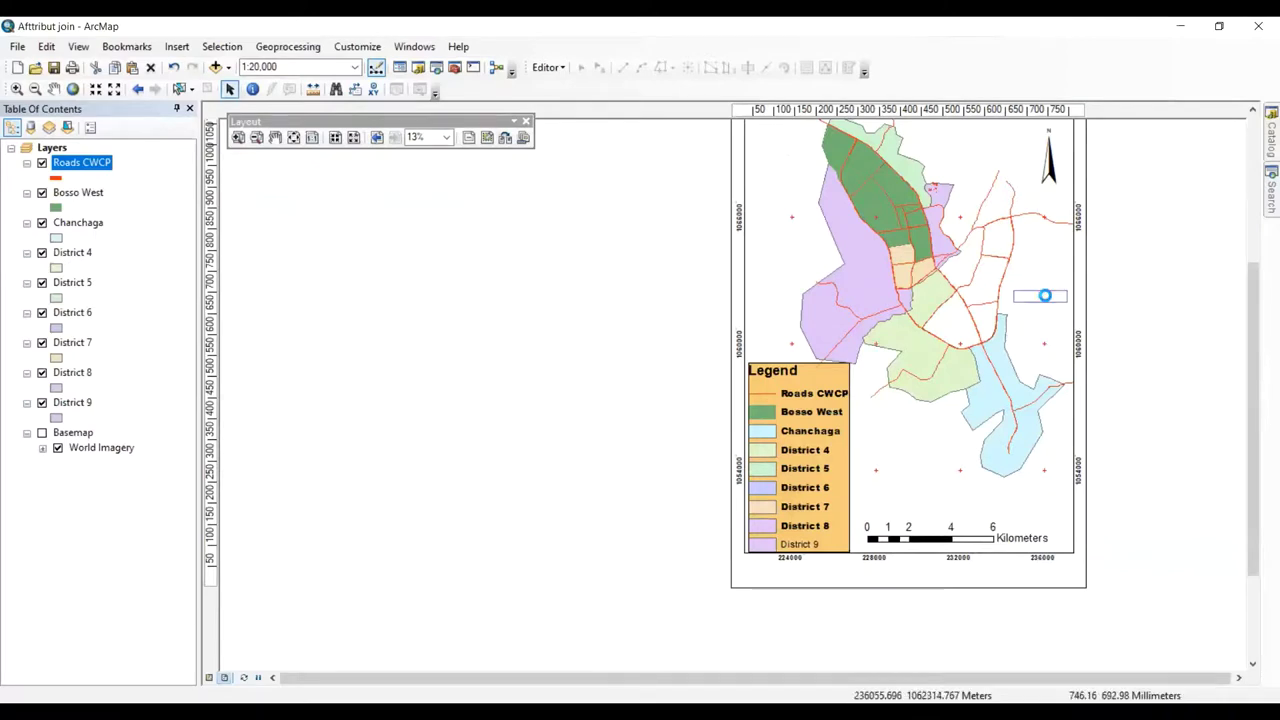
- Set the Grass Land label's angle to 4 degrees and apply it
double_click(1047, 299)
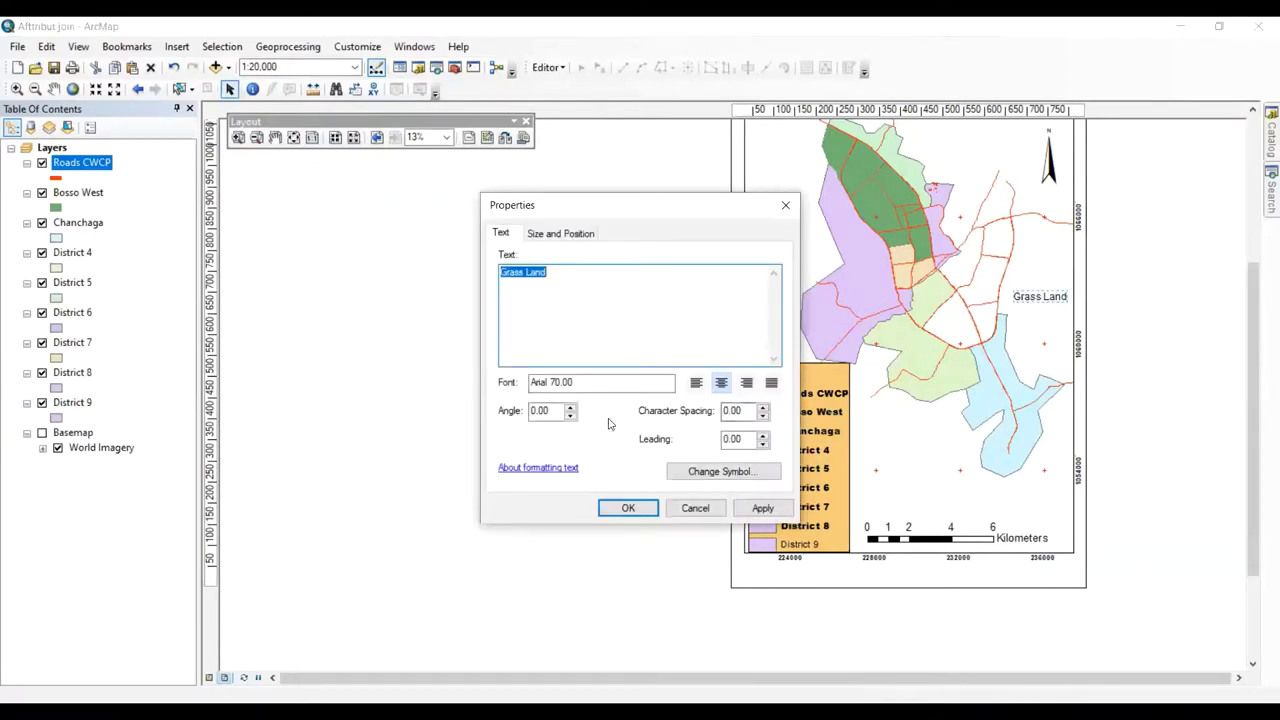
click(569, 411)
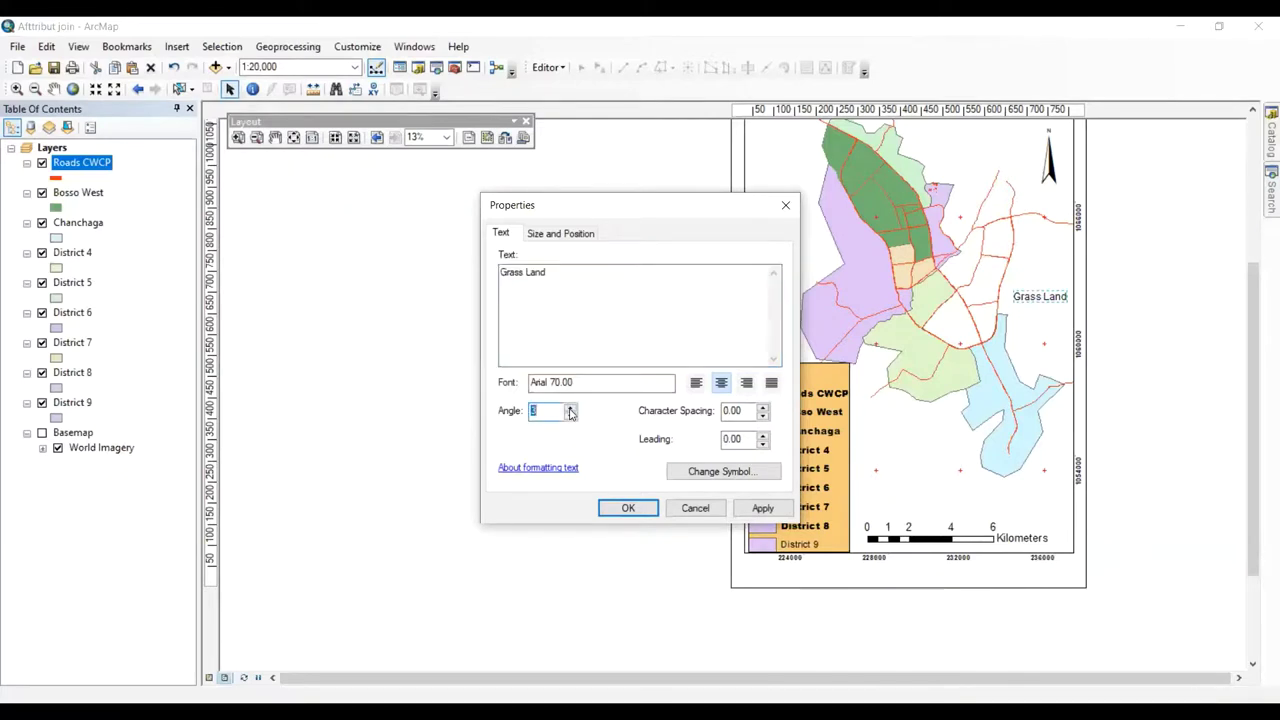
text(4)
click(762, 509)
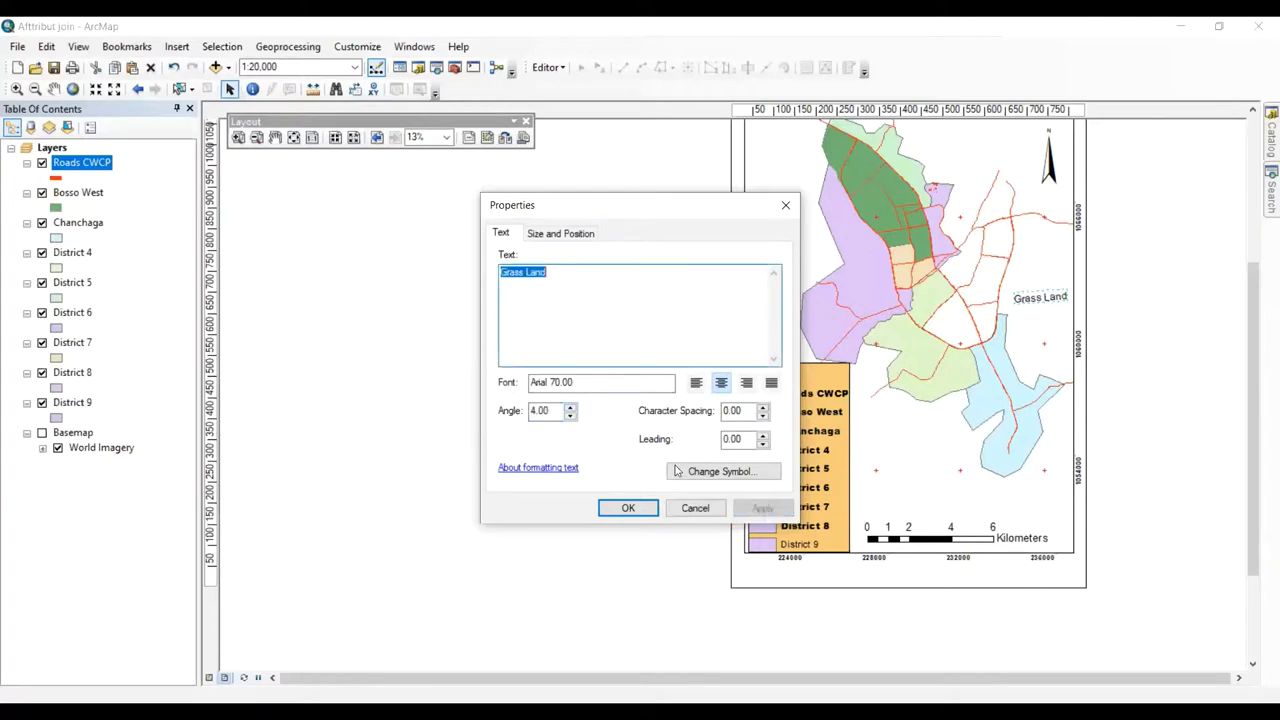
- Set the Grass Land label's angle to 90 degrees and apply it
drag(556, 411, 507, 415)
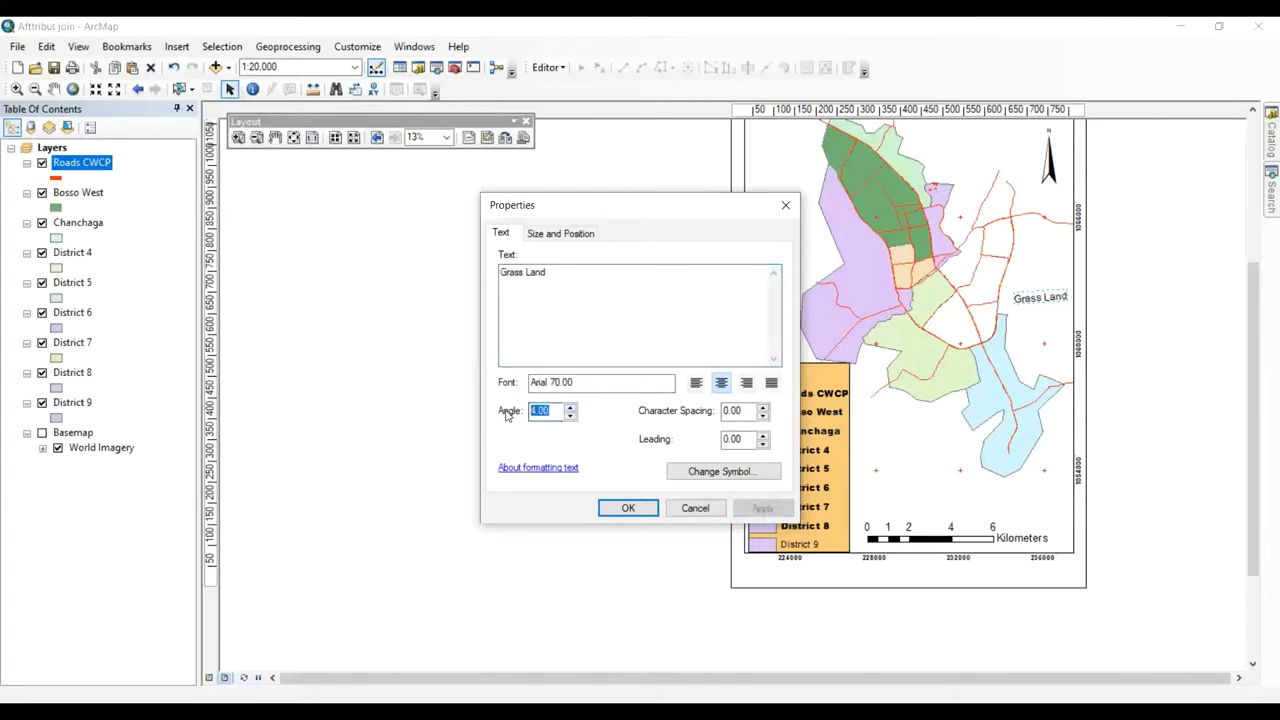
text(90)
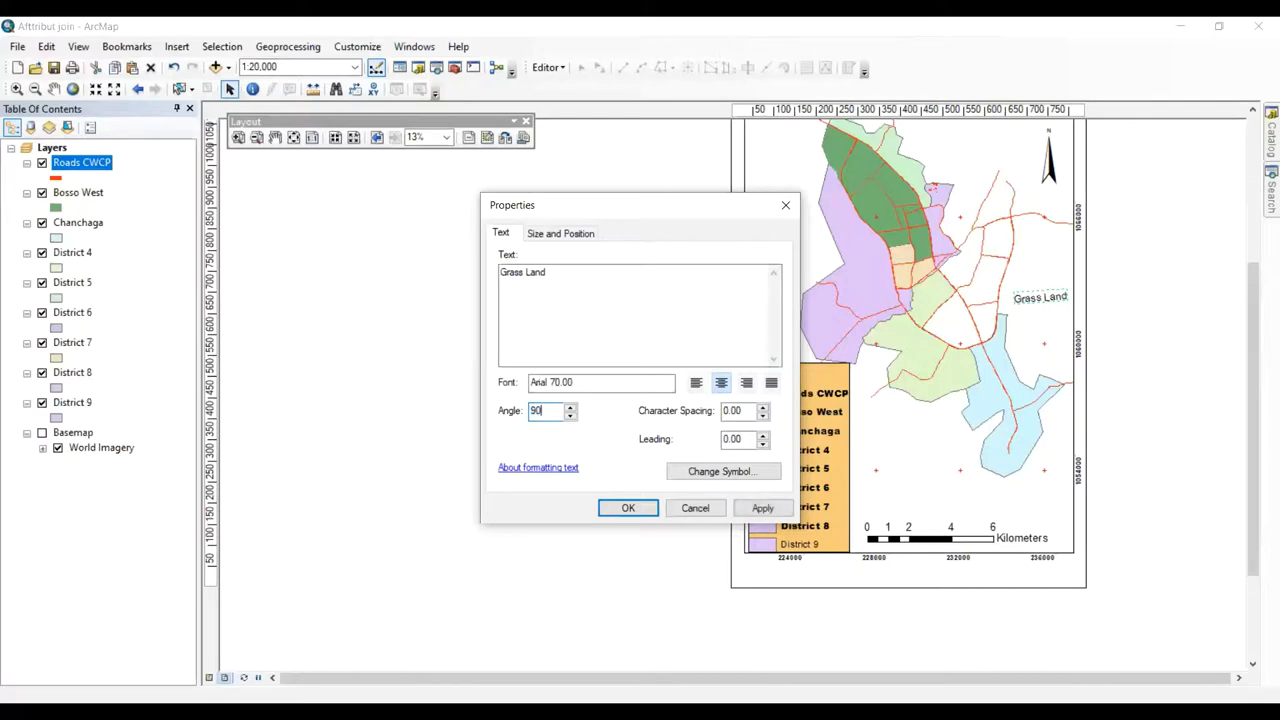
click(760, 510)
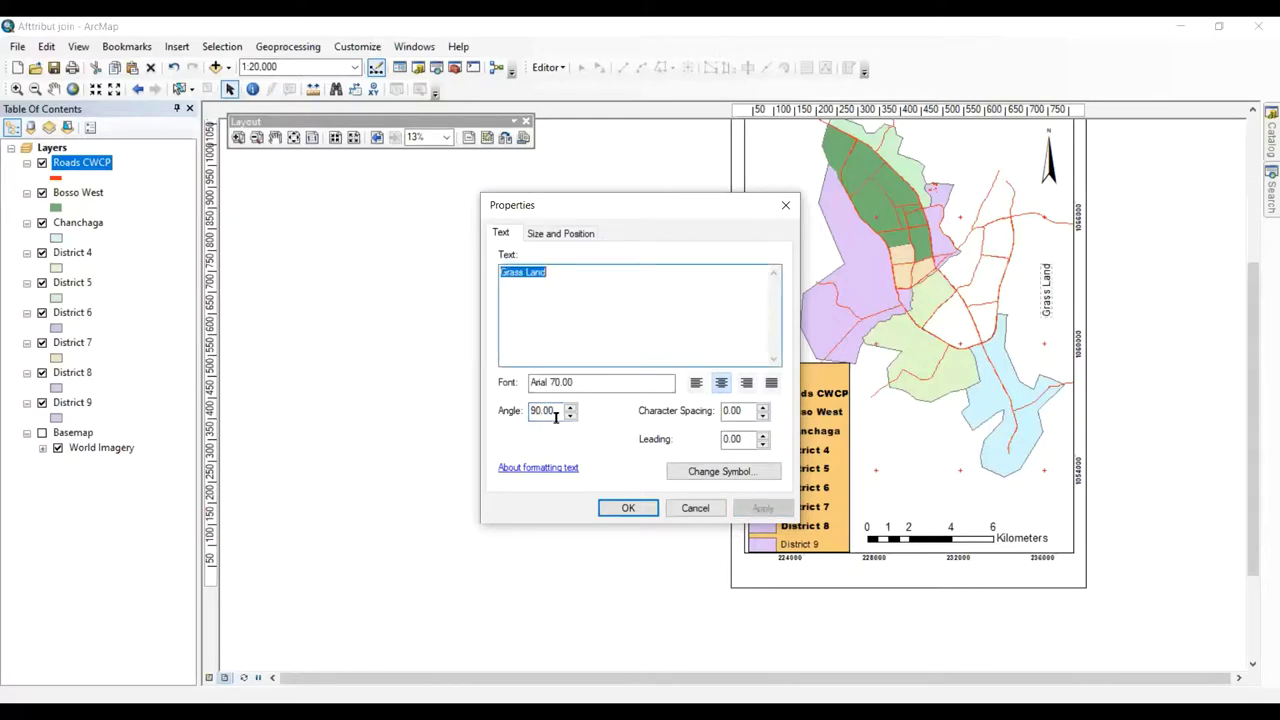
- Set the Grass Land label's angle to 180 degrees and apply it
drag(556, 413, 518, 406)
text(180)
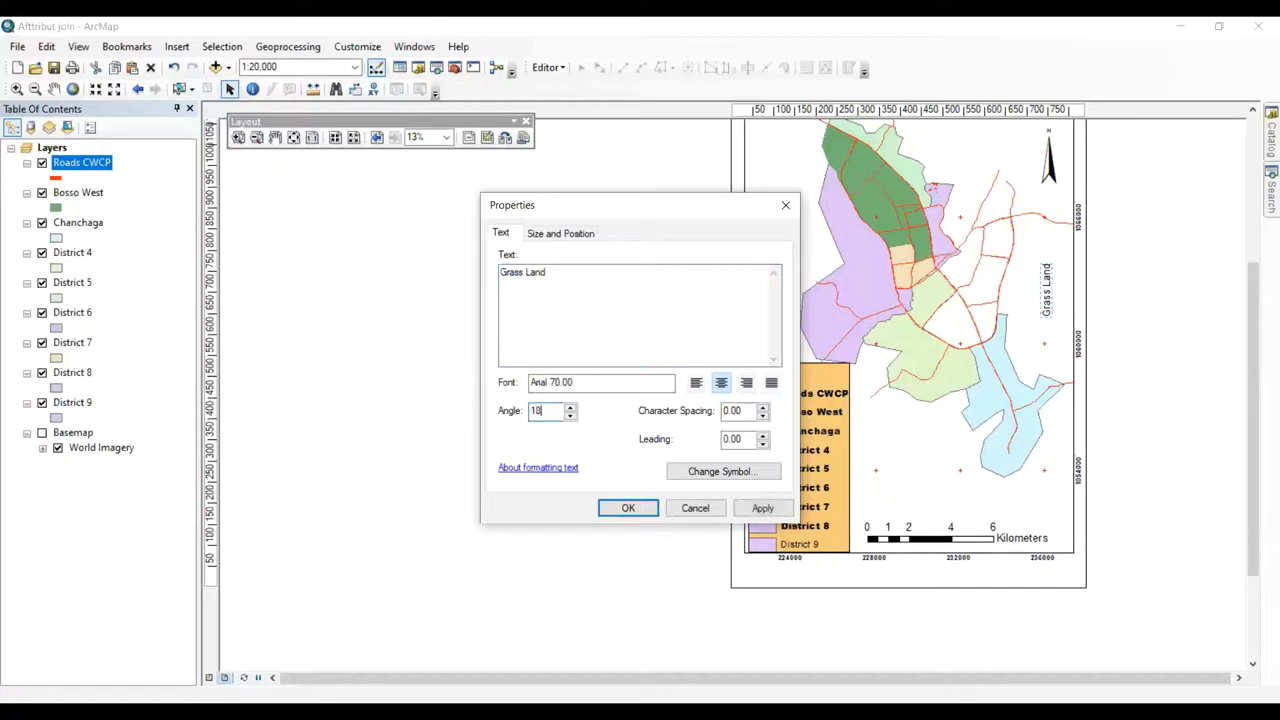
click(752, 511)
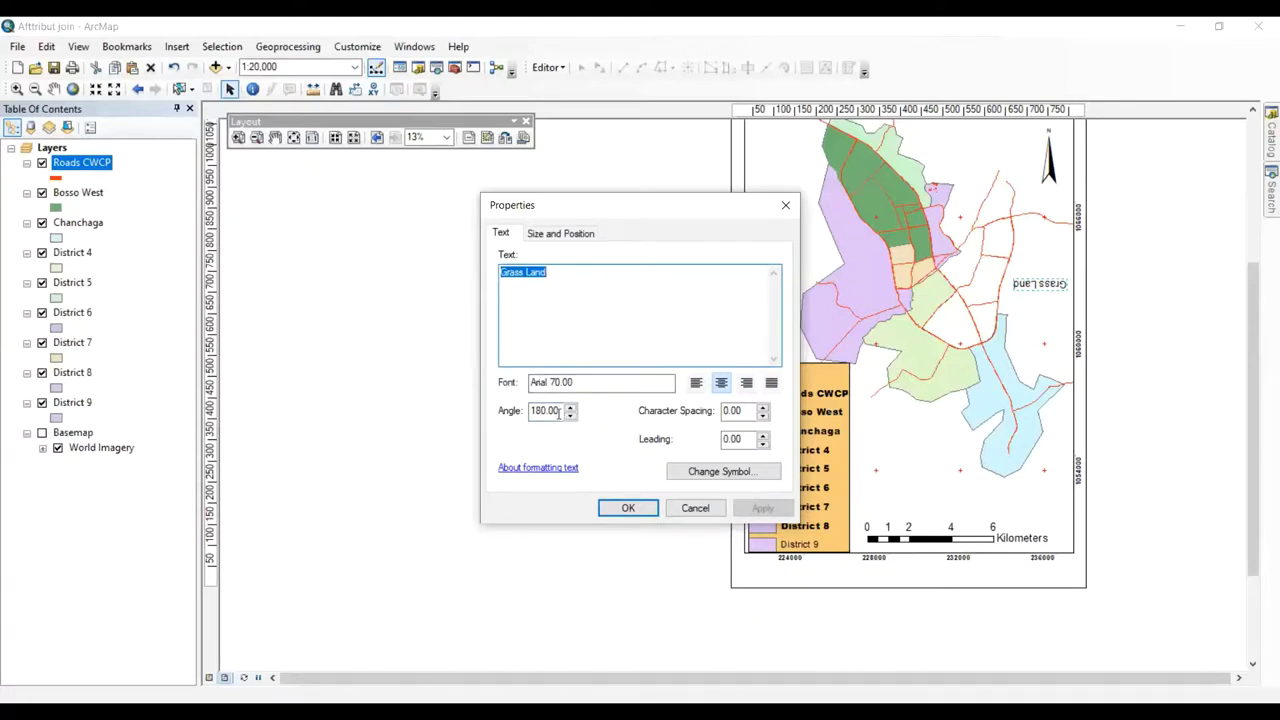
- Set the Grass Land label's angle to 270 degrees and apply it
drag(558, 411, 508, 425)
text(270)
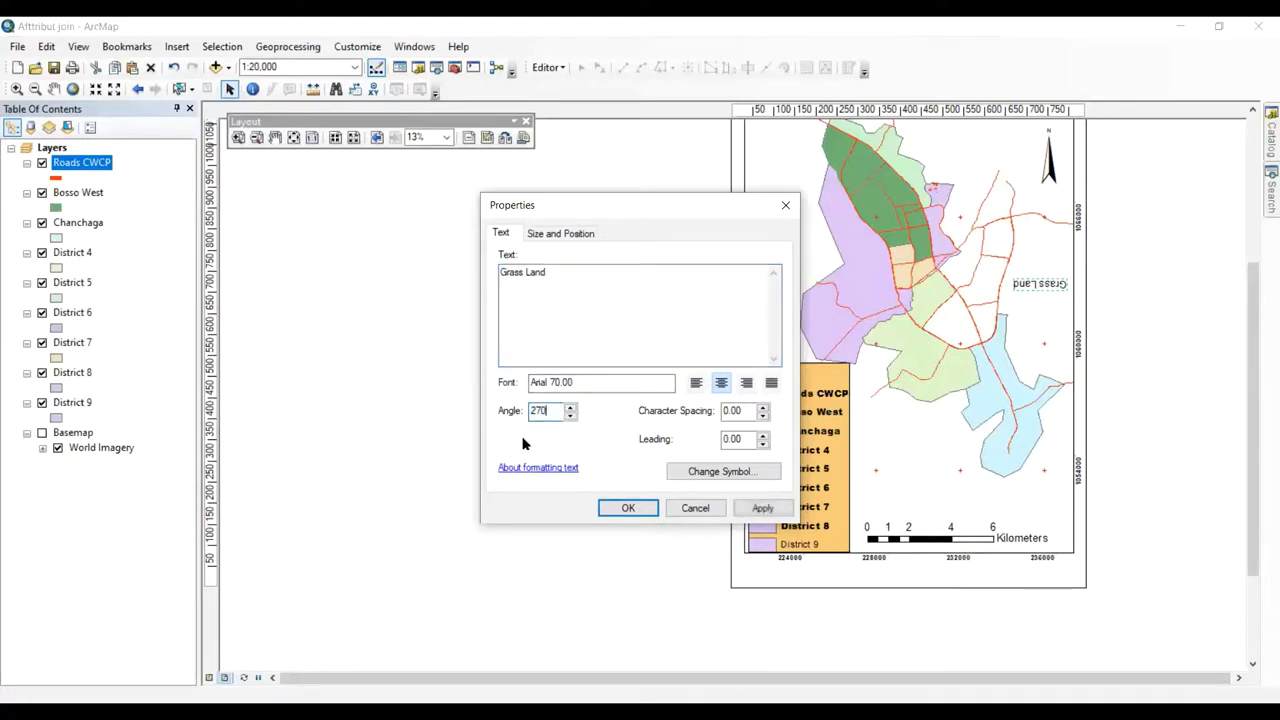
click(762, 509)
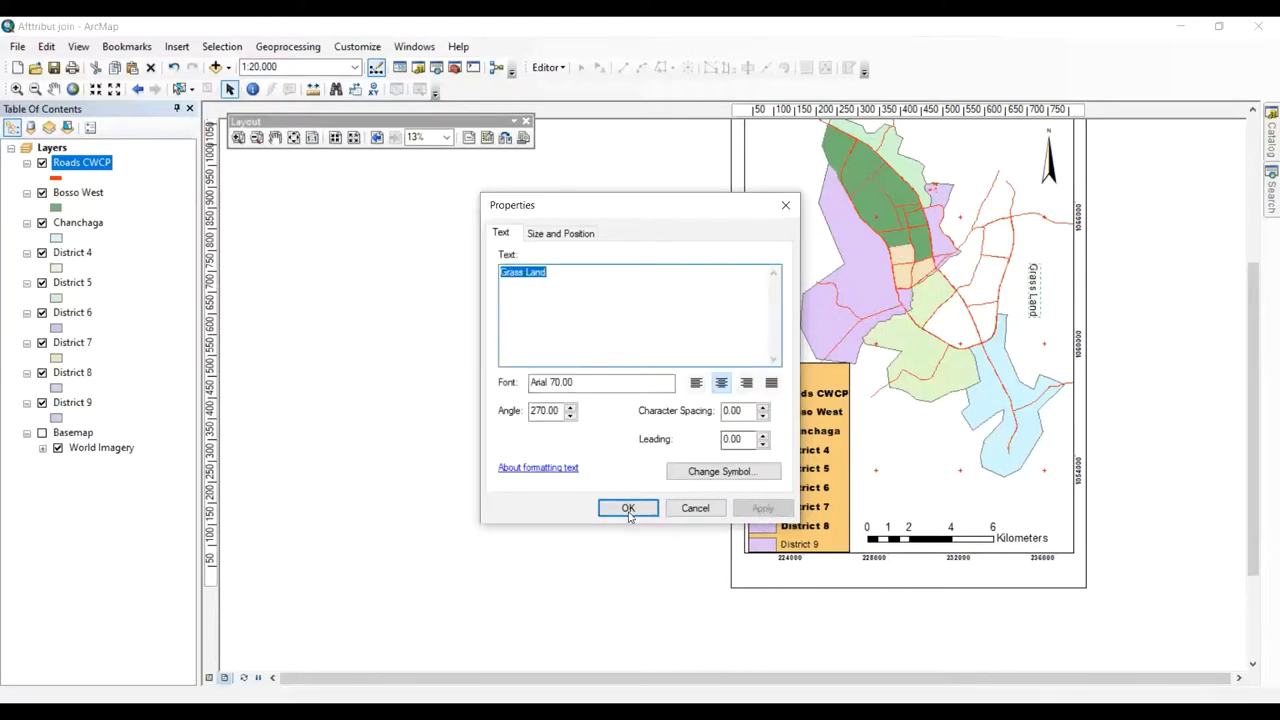
- Accept the Grass Land label's text properties and save the map document
key(Return)
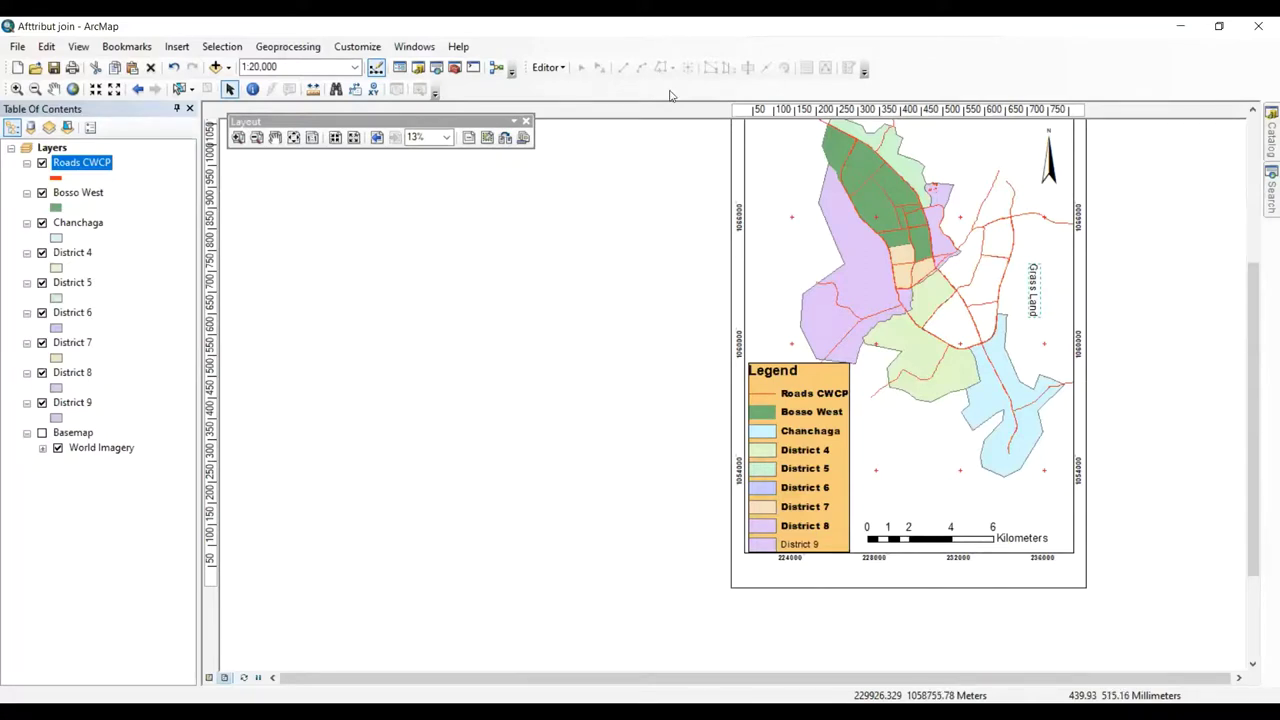
click(1163, 371)
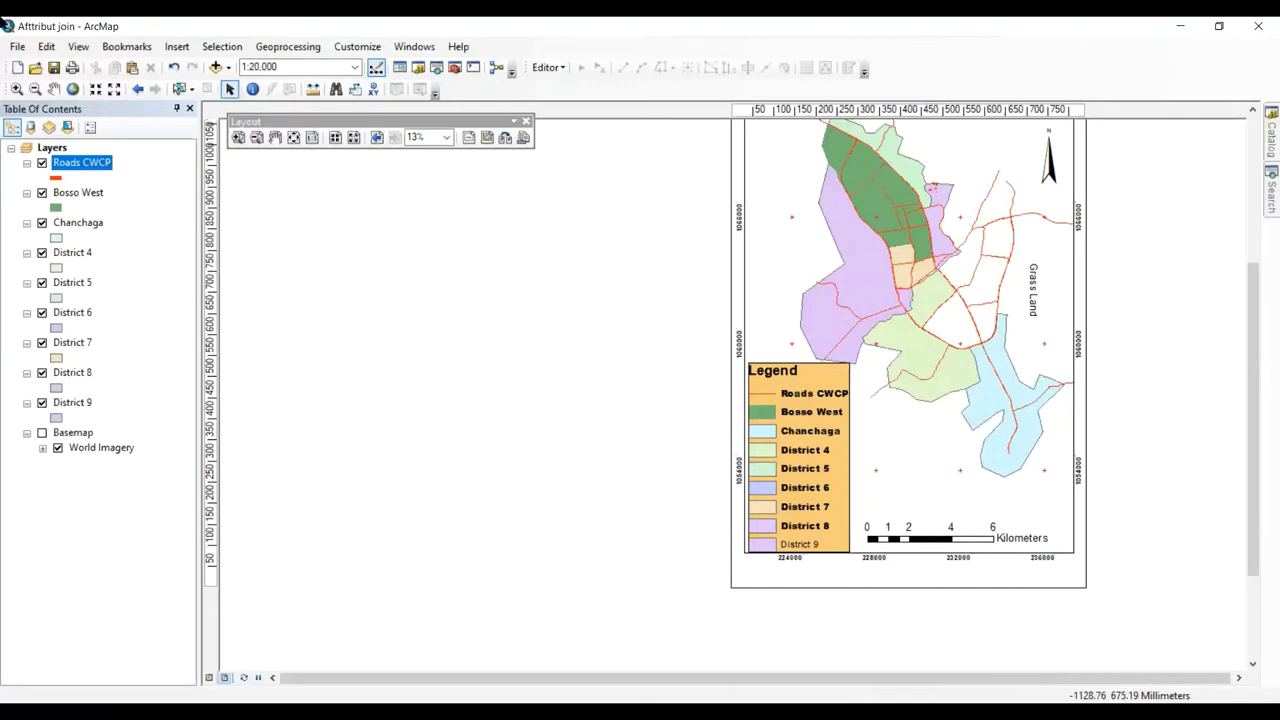
click(18, 47)
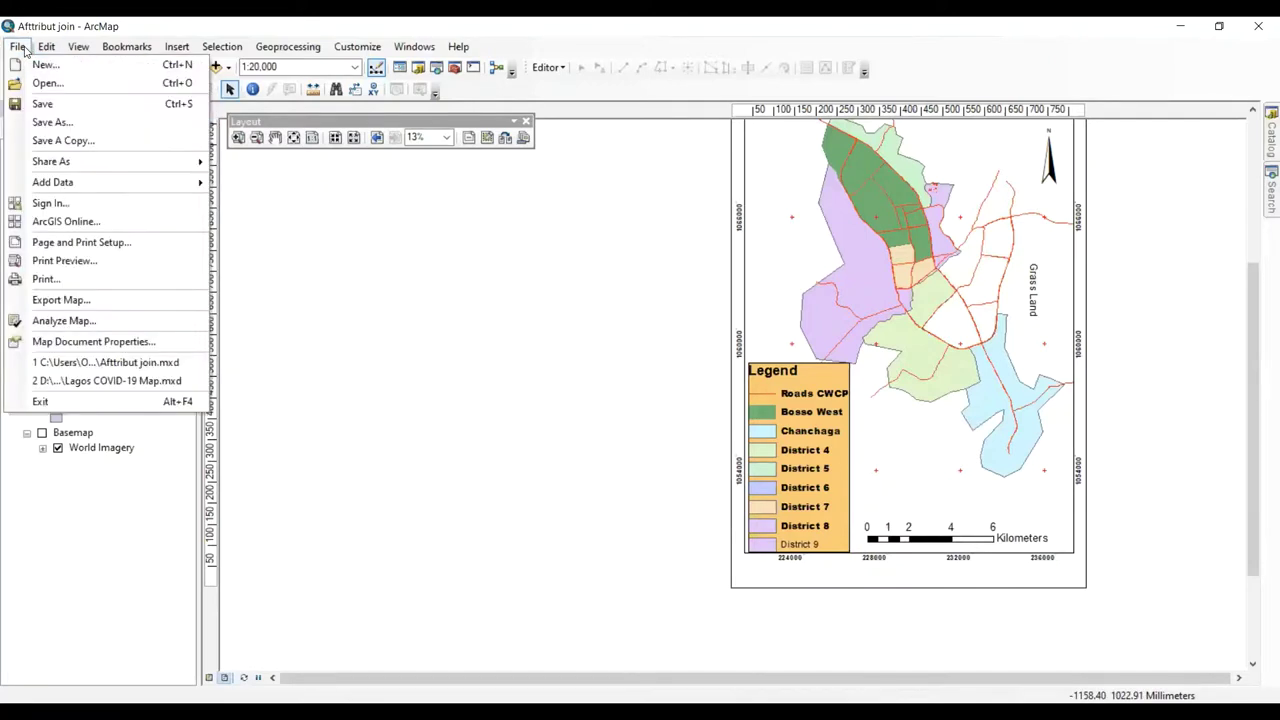
click(42, 106)
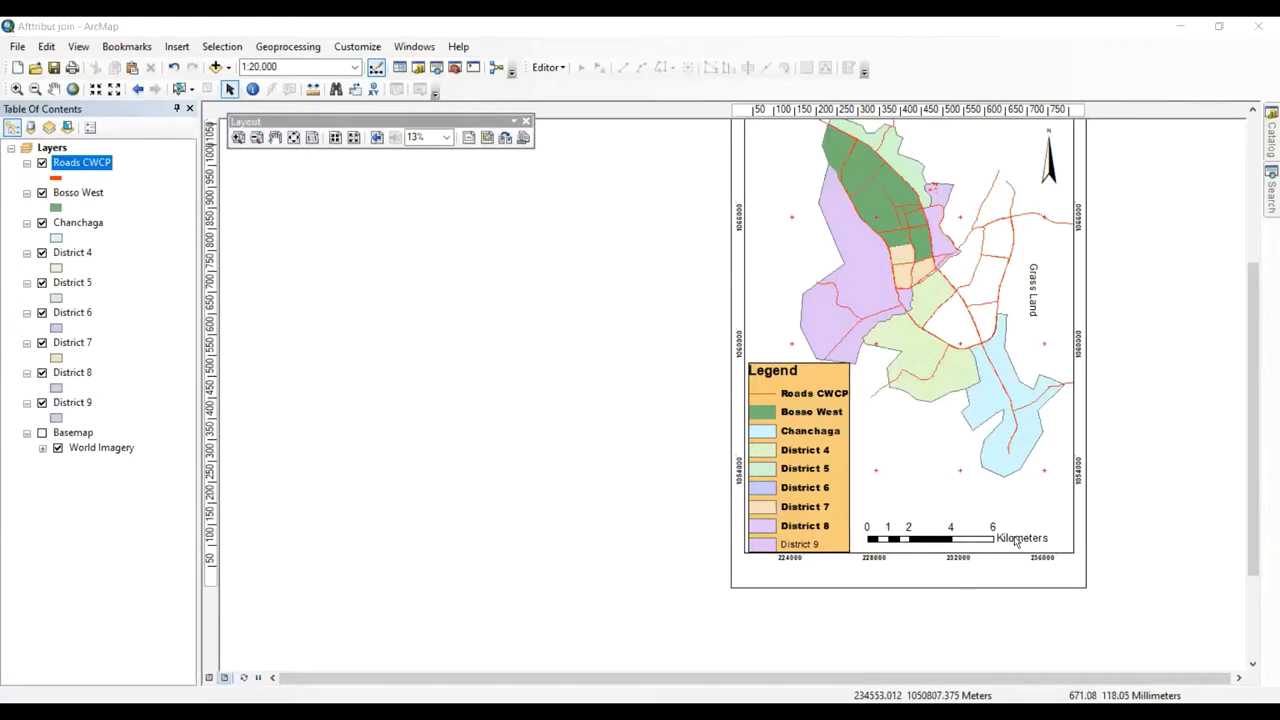
- Change the scale bar's division units to Meters and apply the change
click(992, 528)
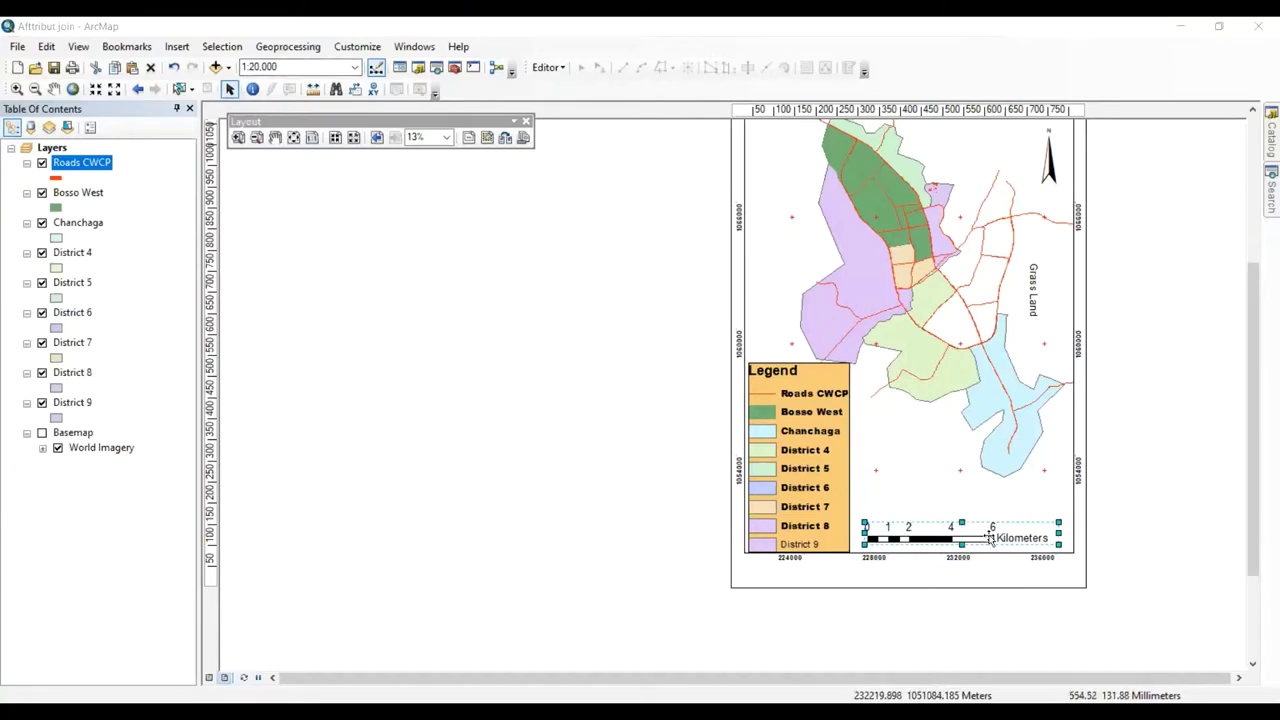
double_click(1011, 541)
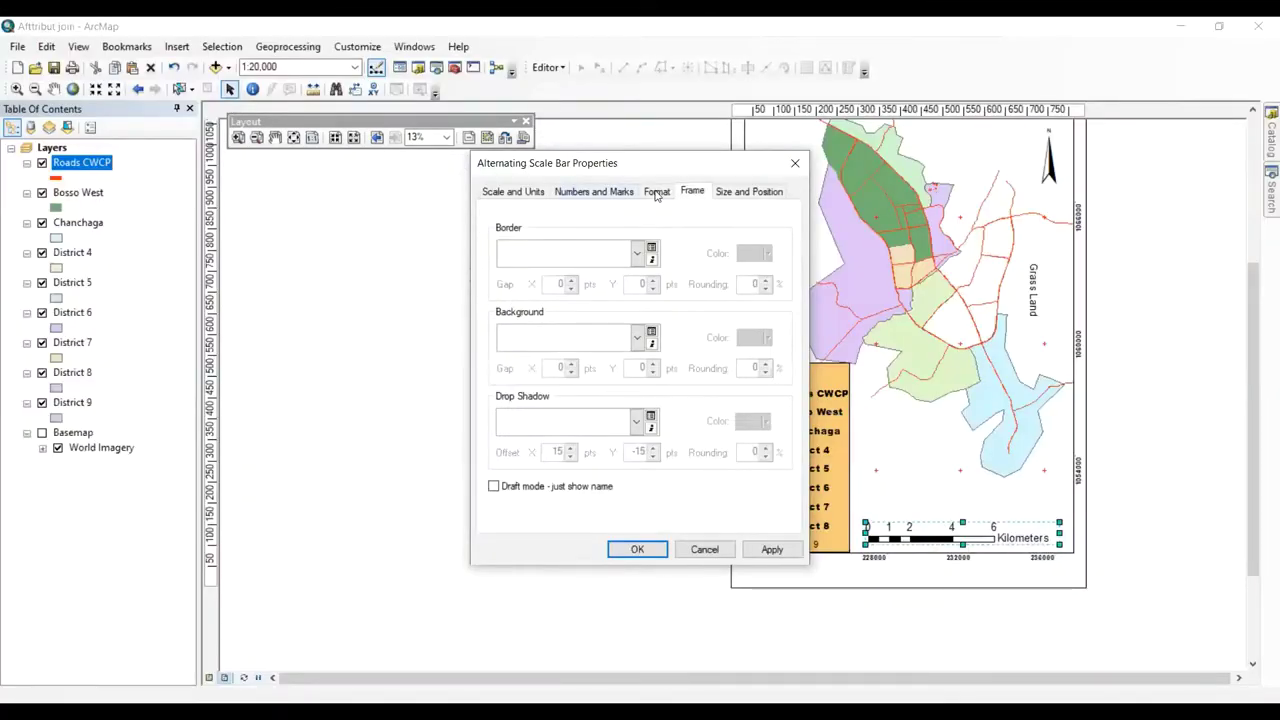
click(656, 192)
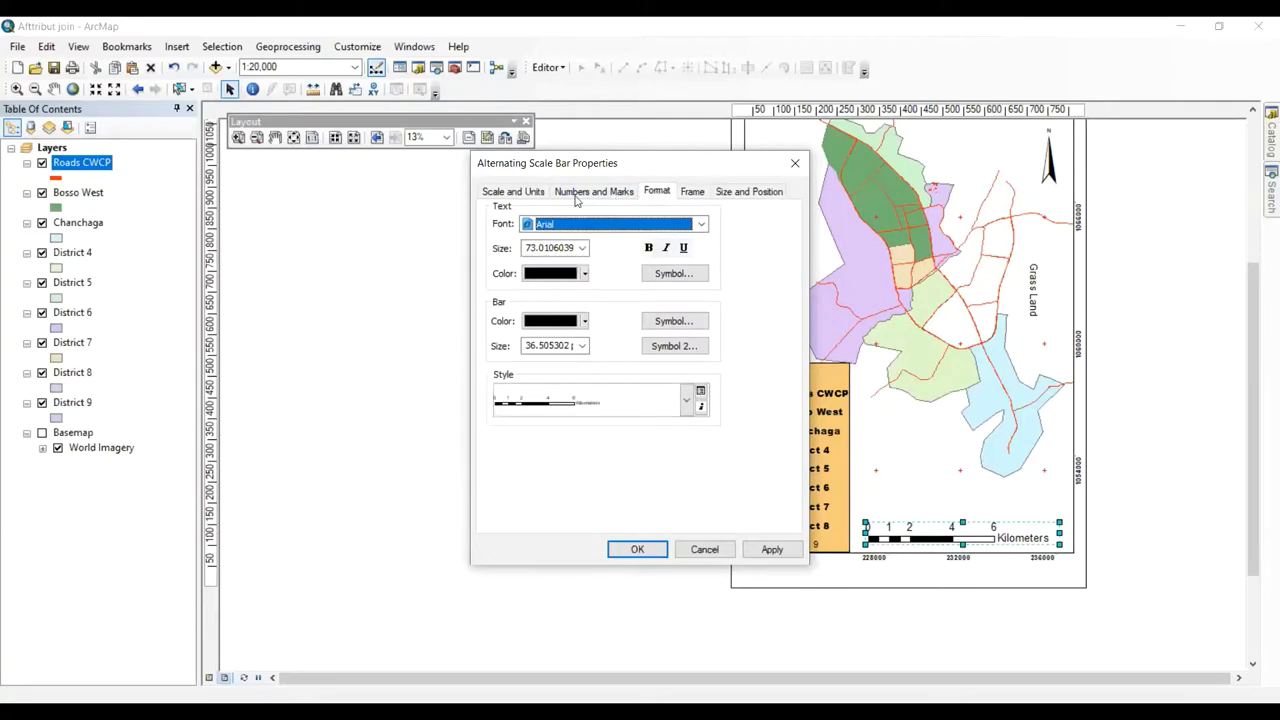
click(538, 195)
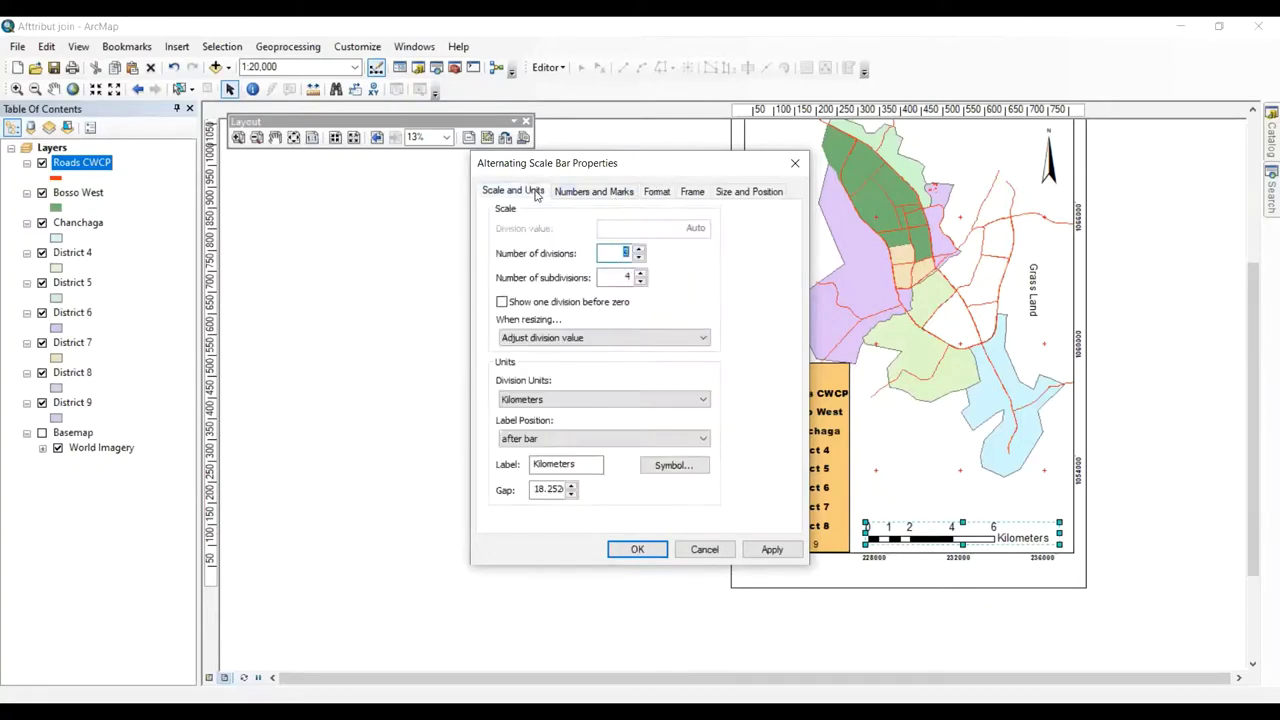
click(600, 191)
click(515, 191)
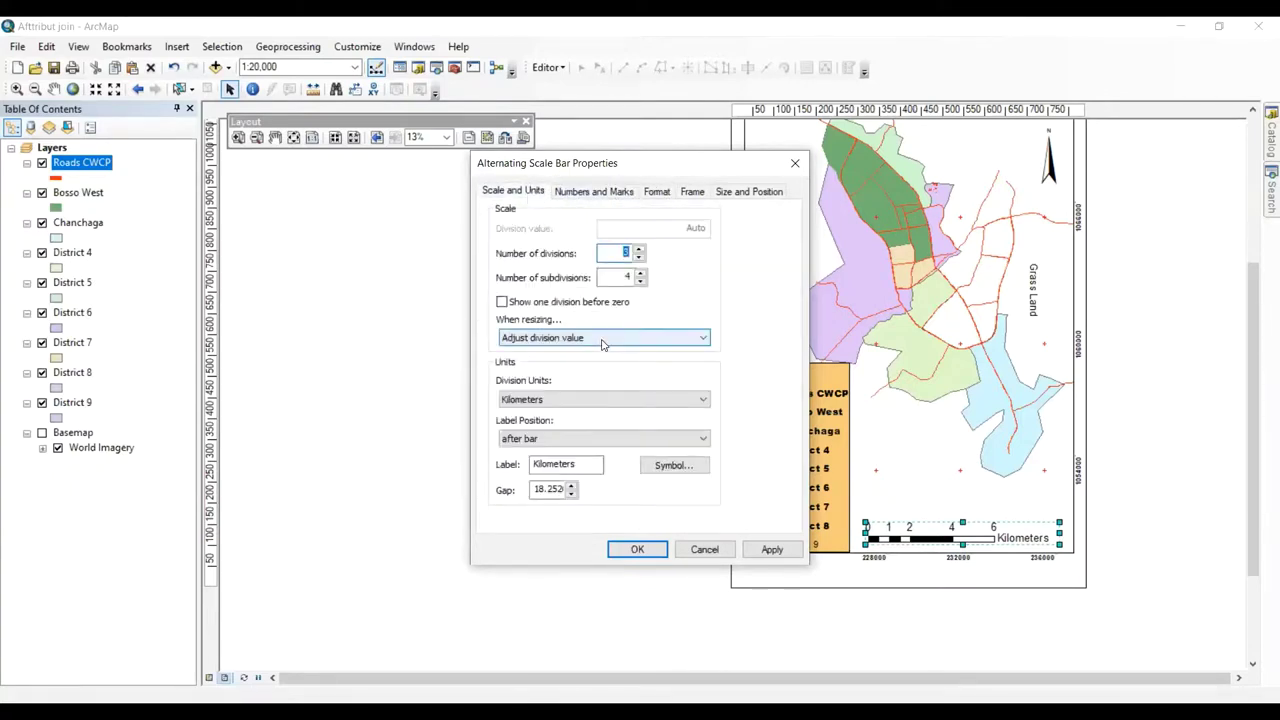
click(611, 399)
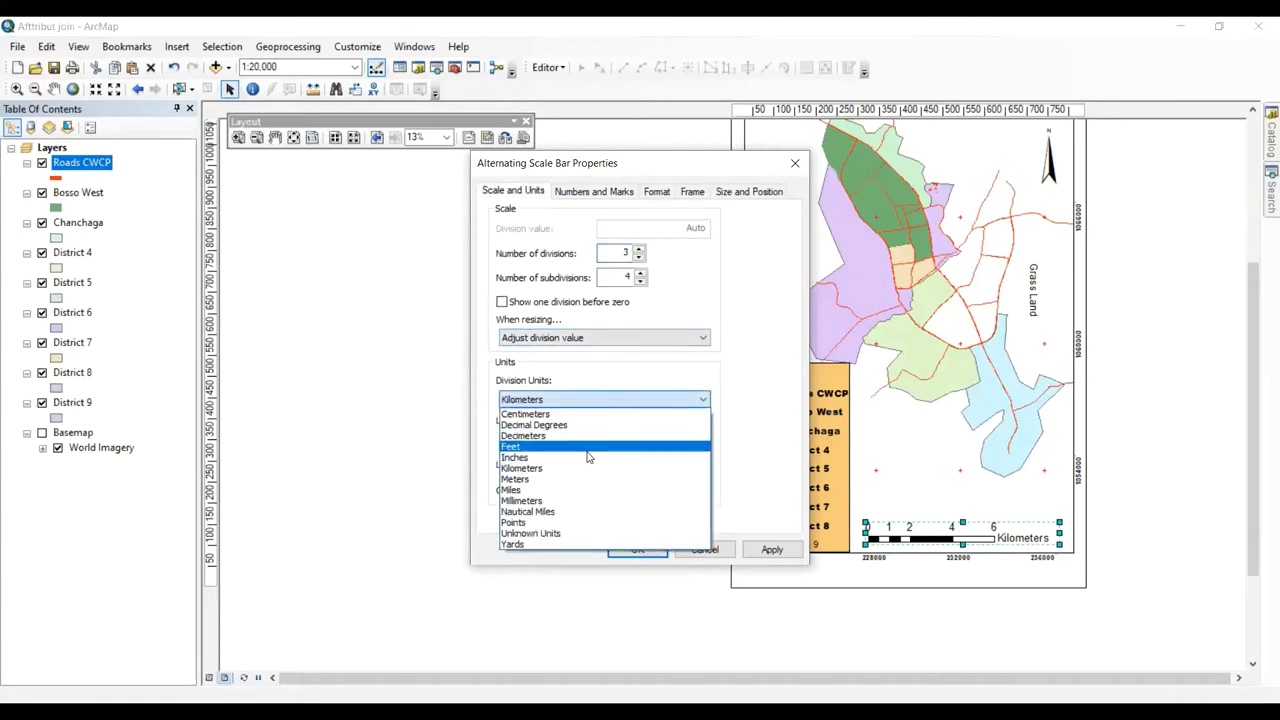
click(585, 479)
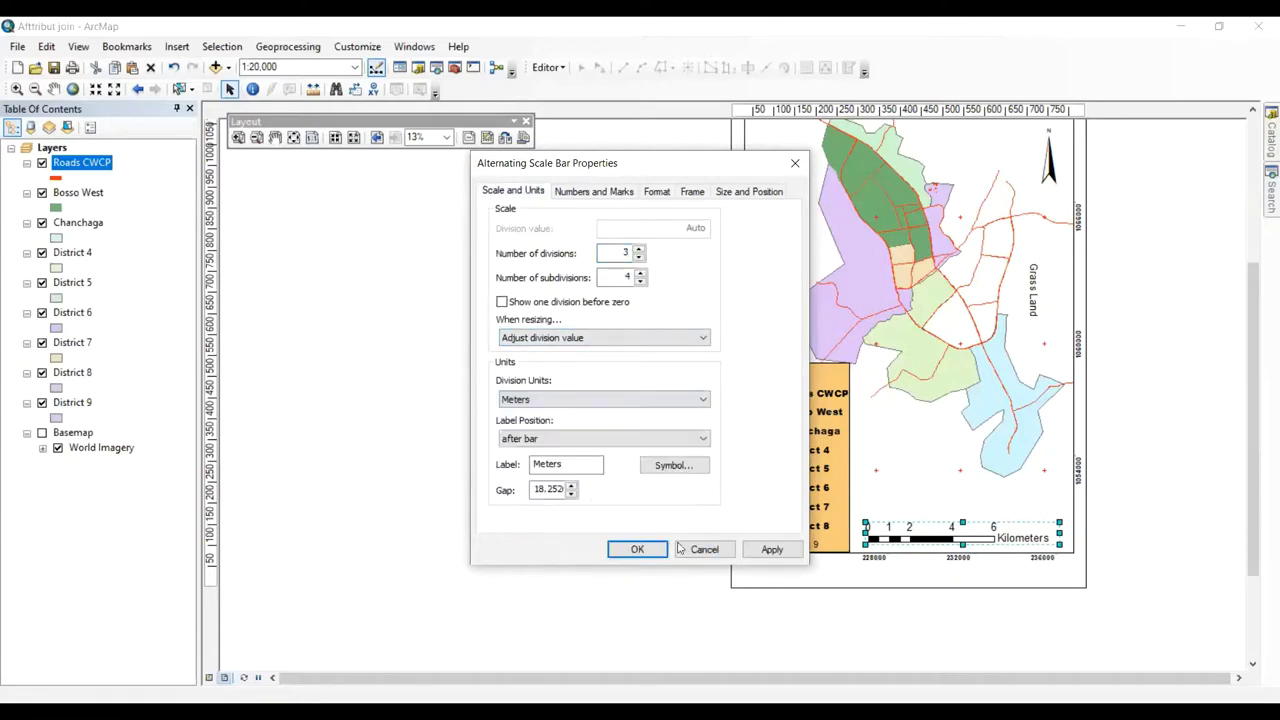
click(770, 551)
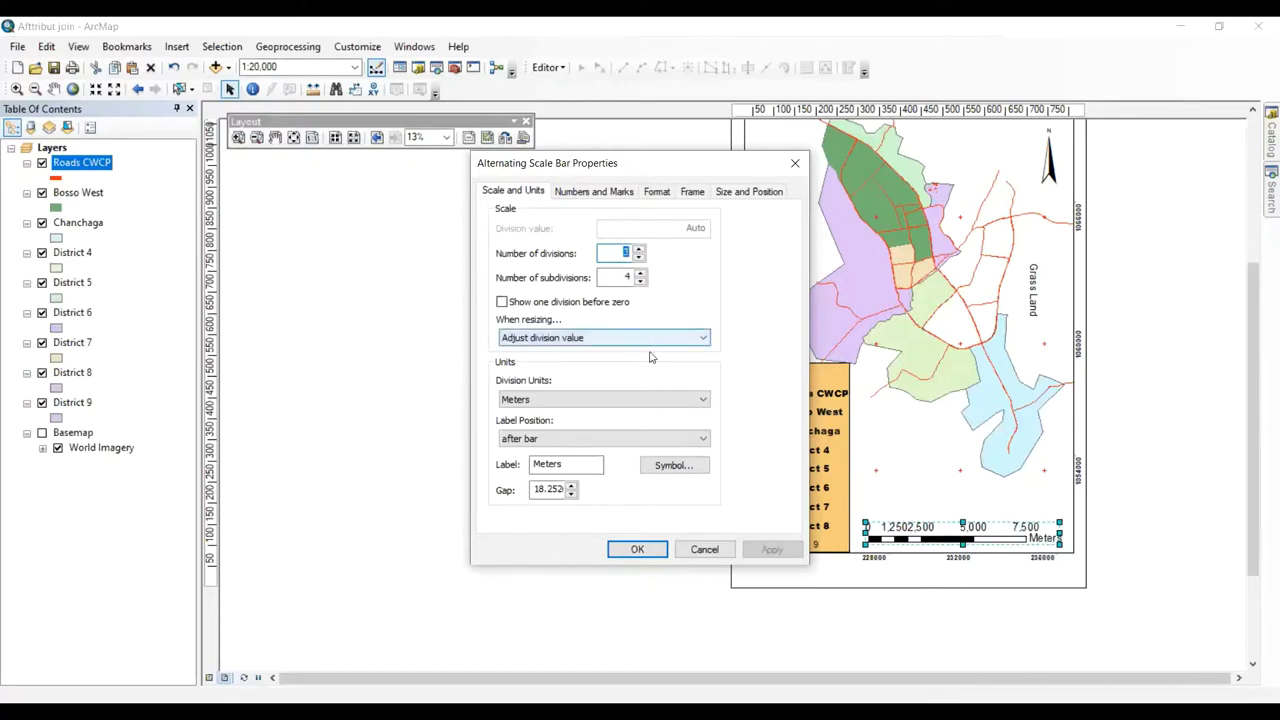
- Set the scale bar's division units to Kilometers and accept its properties
click(646, 399)
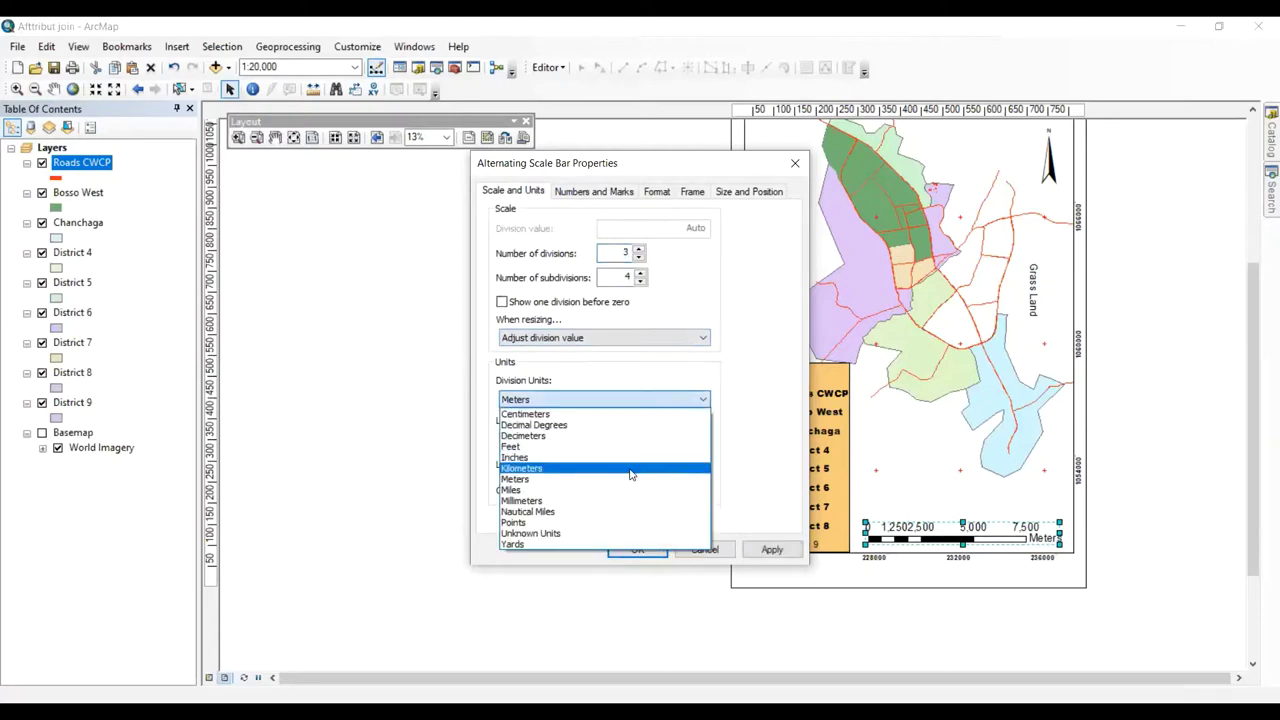
click(632, 470)
click(637, 549)
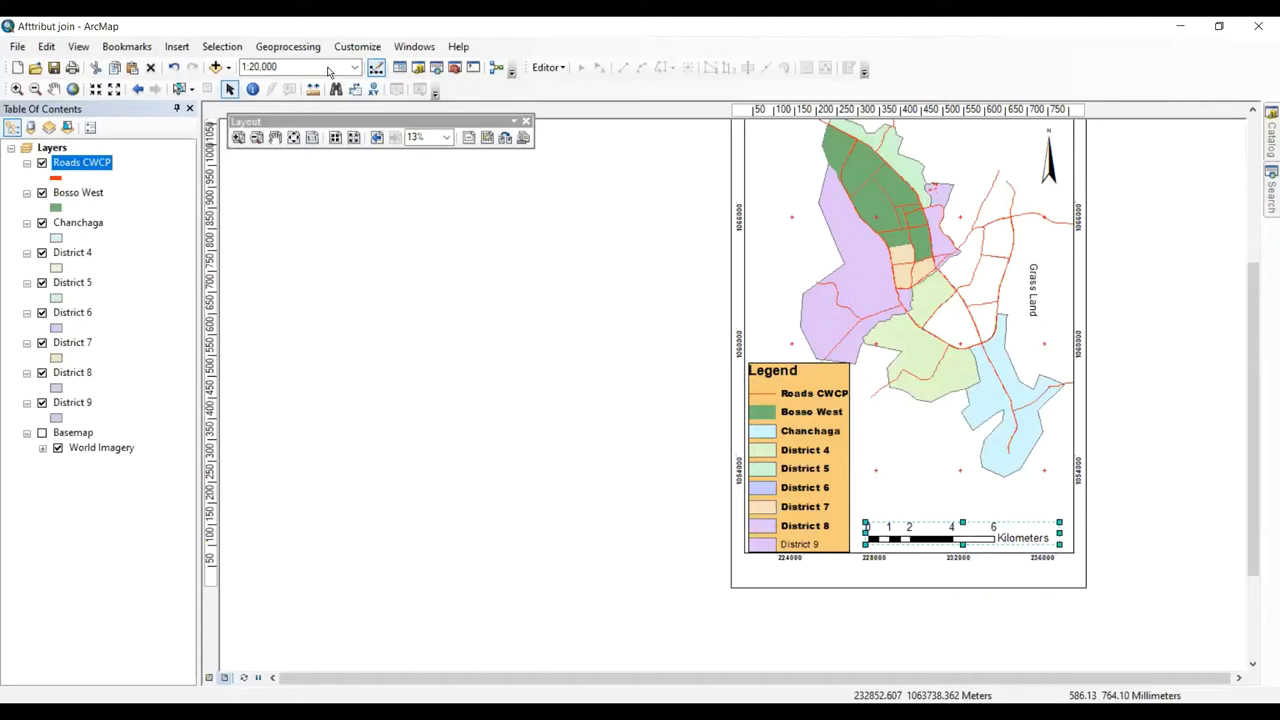
- Change the layout's map scale to 1:24,000
click(290, 67)
click(354, 67)
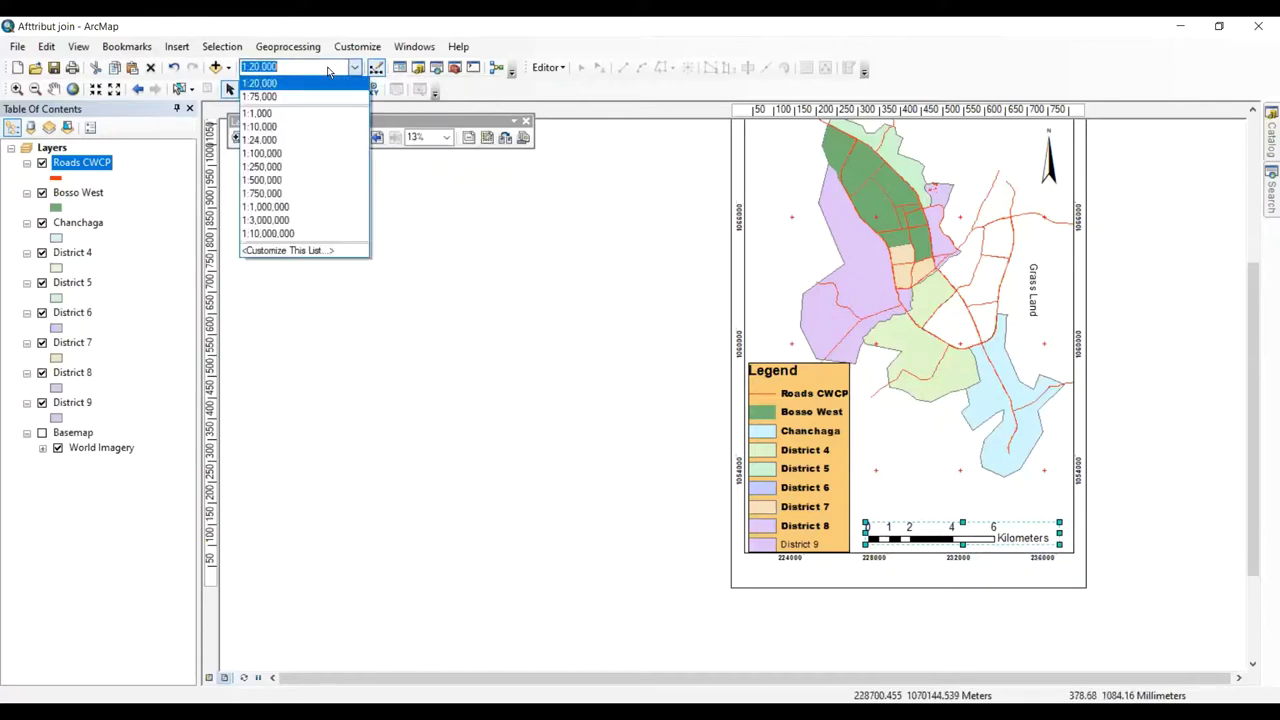
click(280, 140)
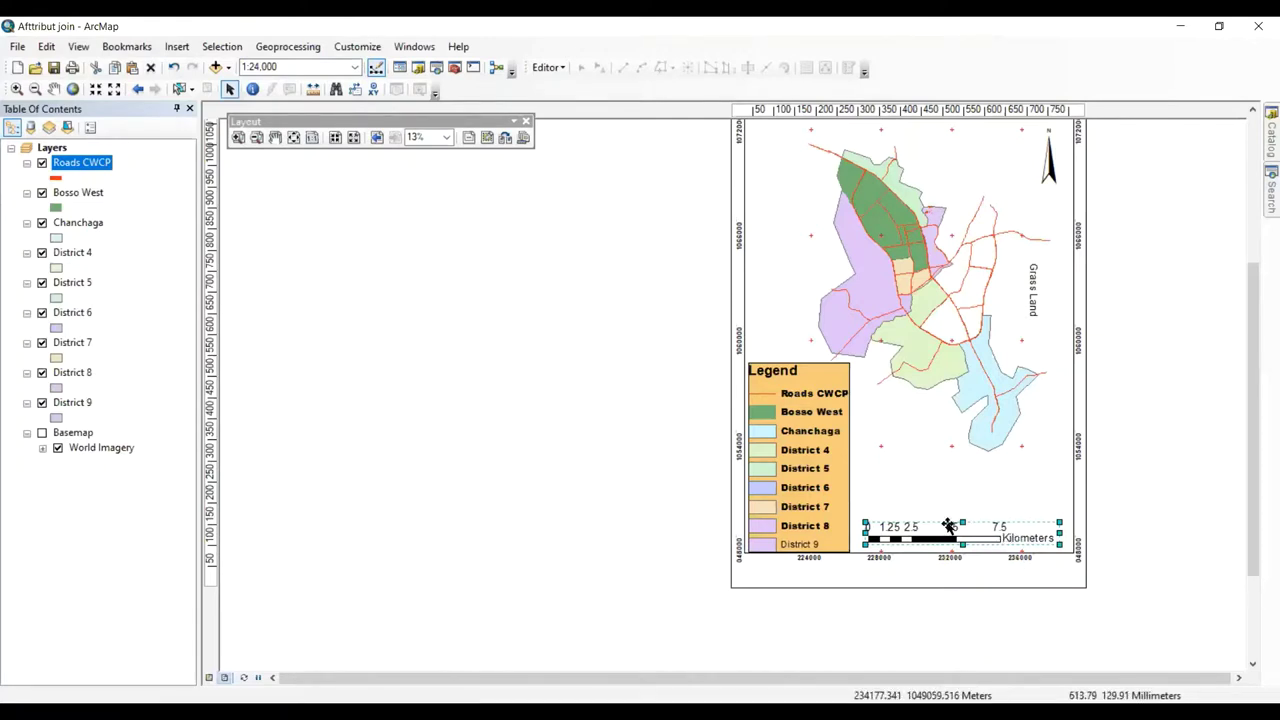
- Set the layout's map scale to 1:20,000
click(354, 67)
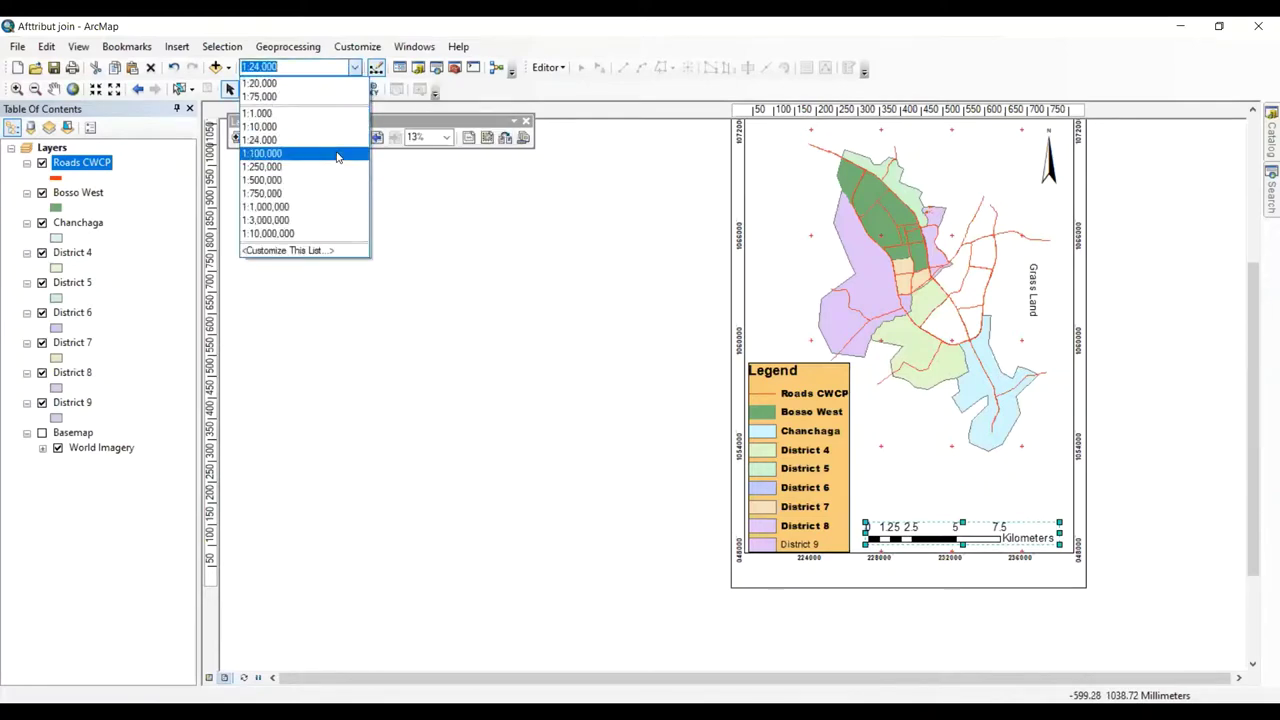
text(20000)
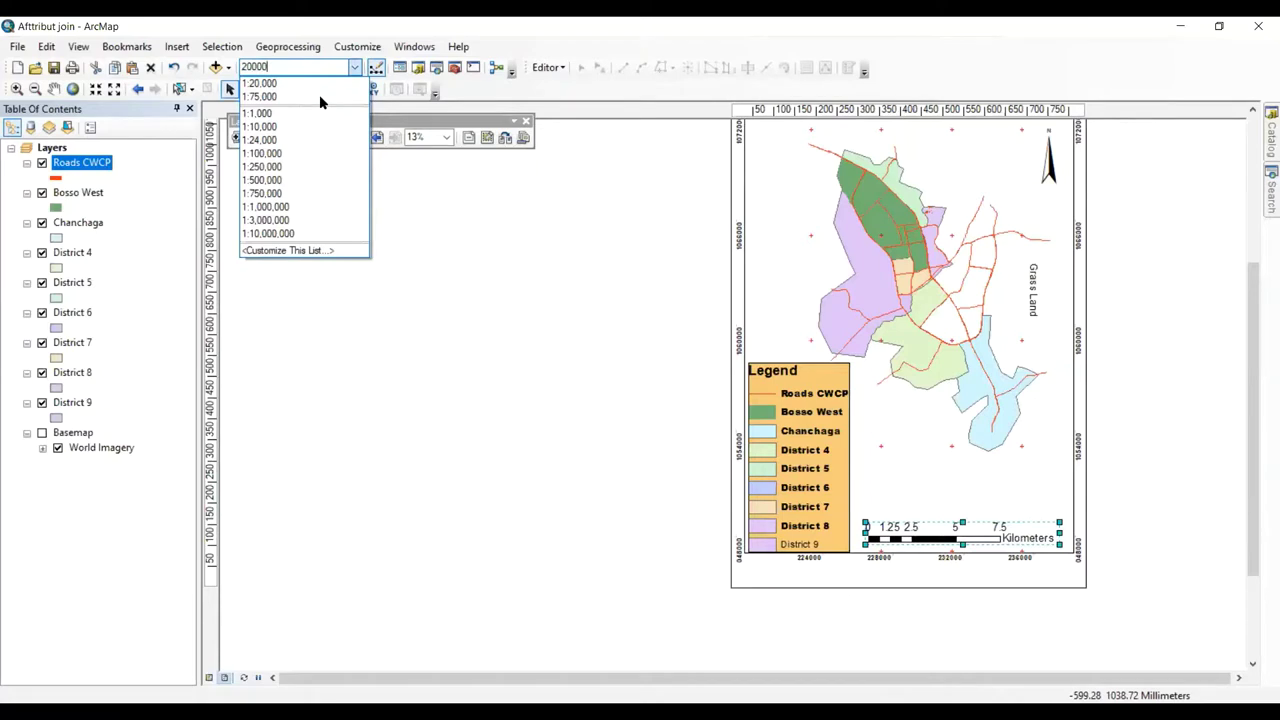
click(278, 88)
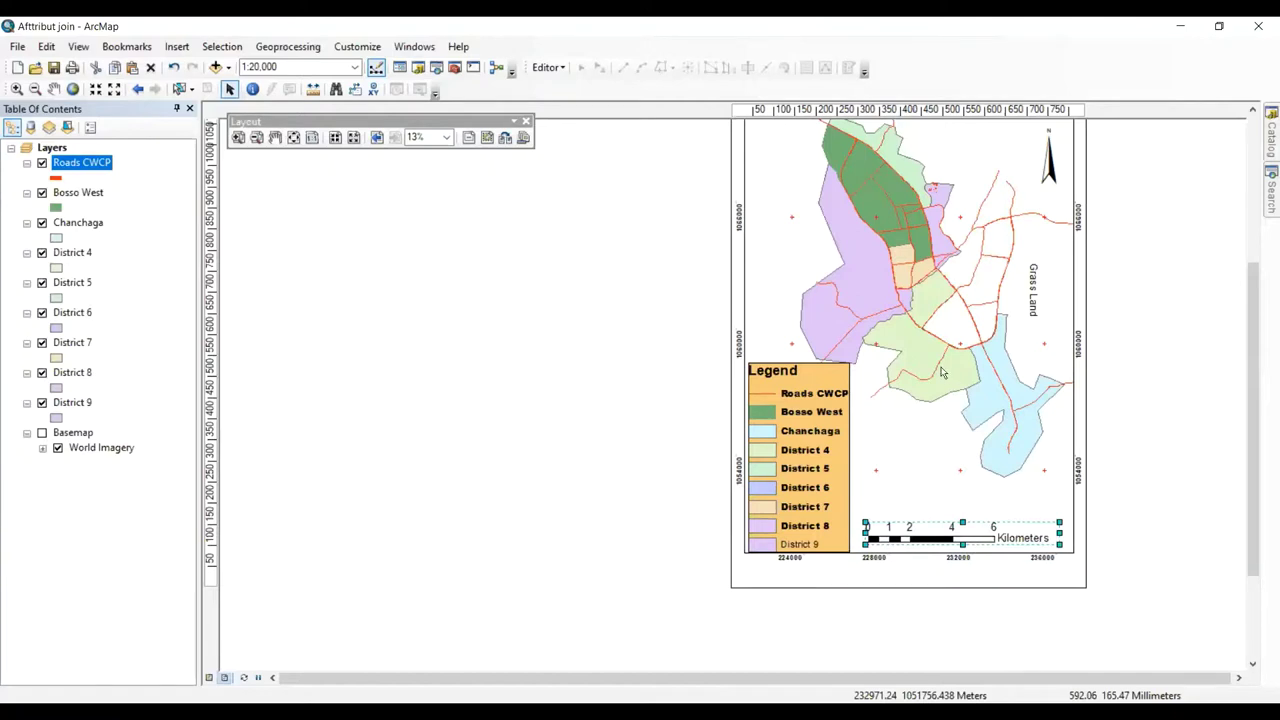
click(1252, 110)
click(1252, 110)
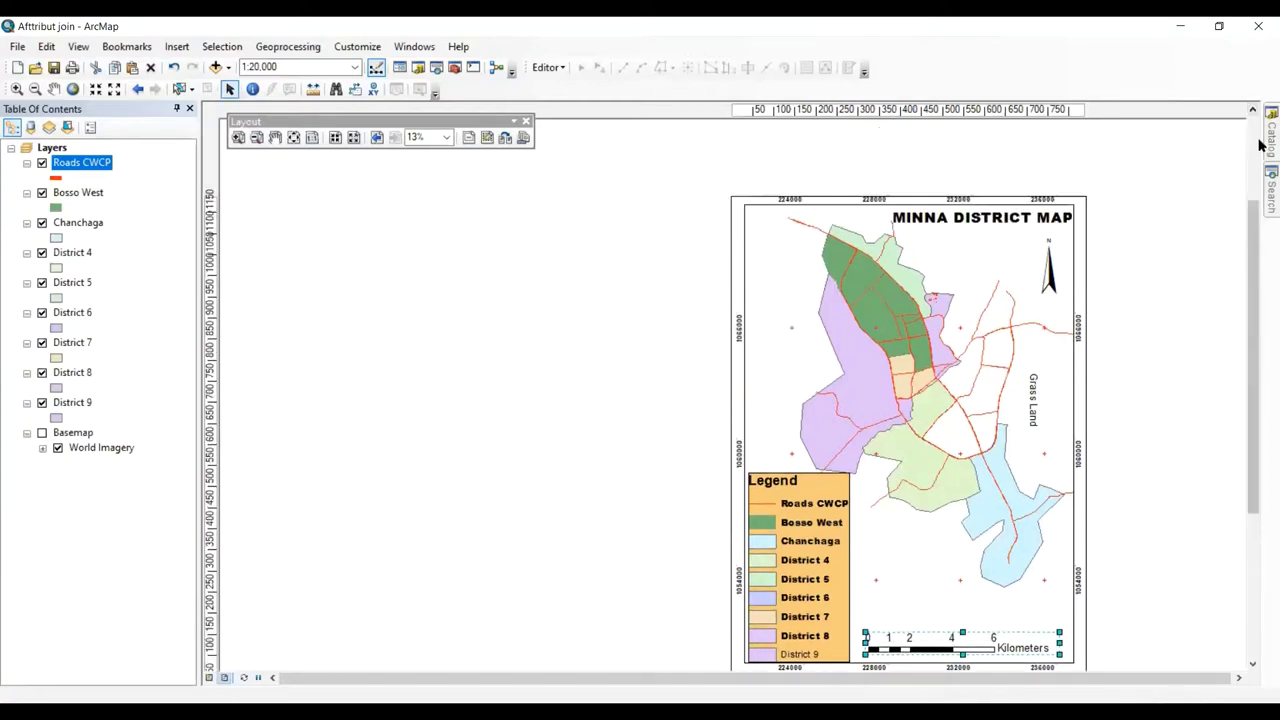
click(1268, 176)
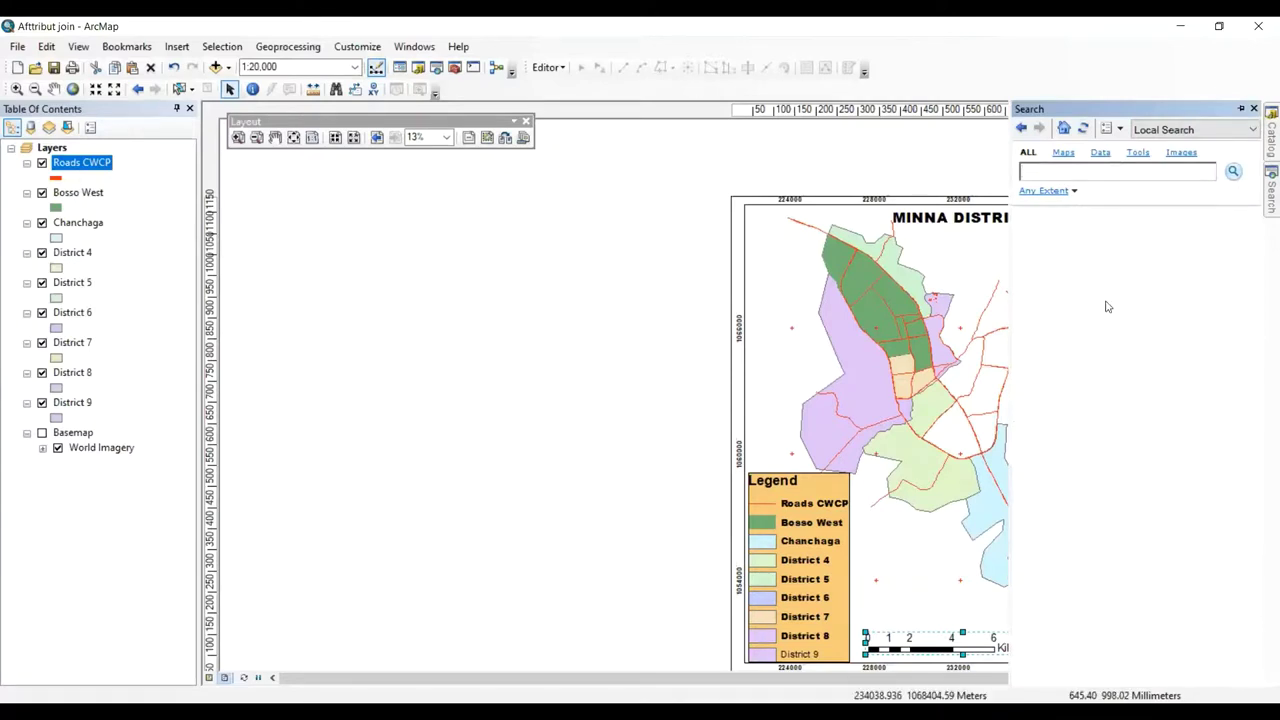
click(768, 167)
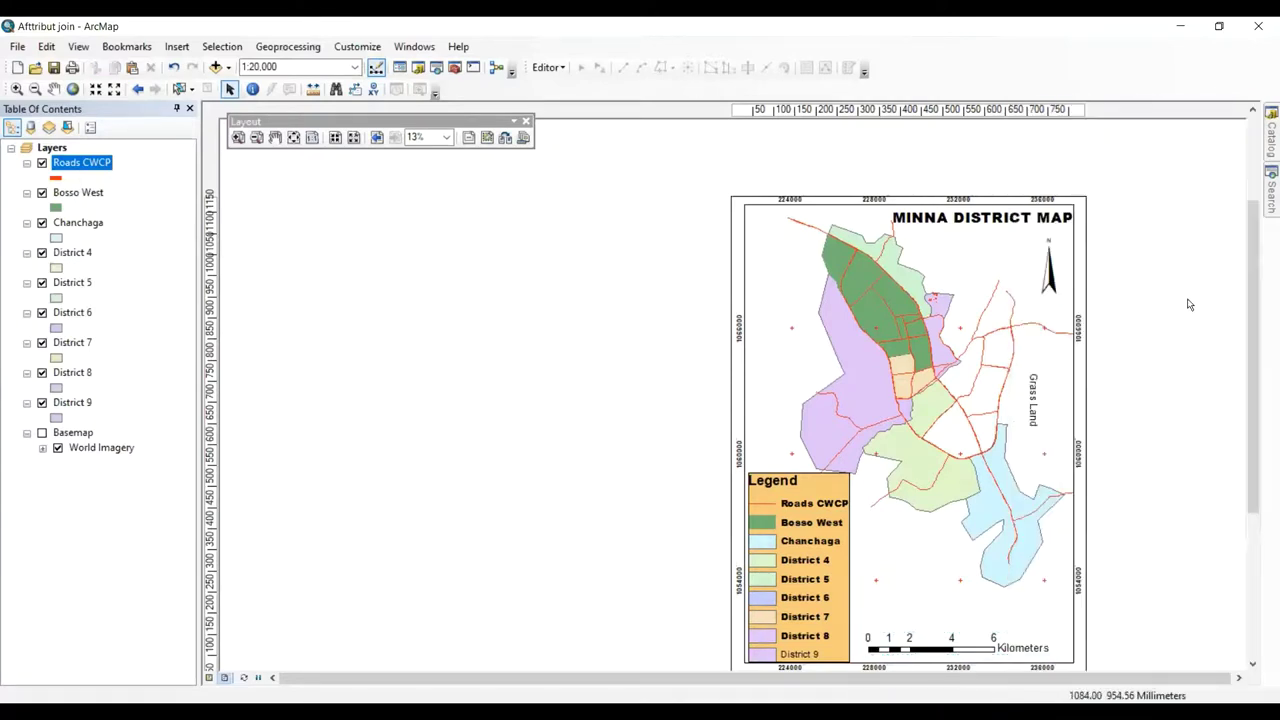
- Open the map data frame's properties and look through the reference grid styles available for the measured grid
click(744, 301)
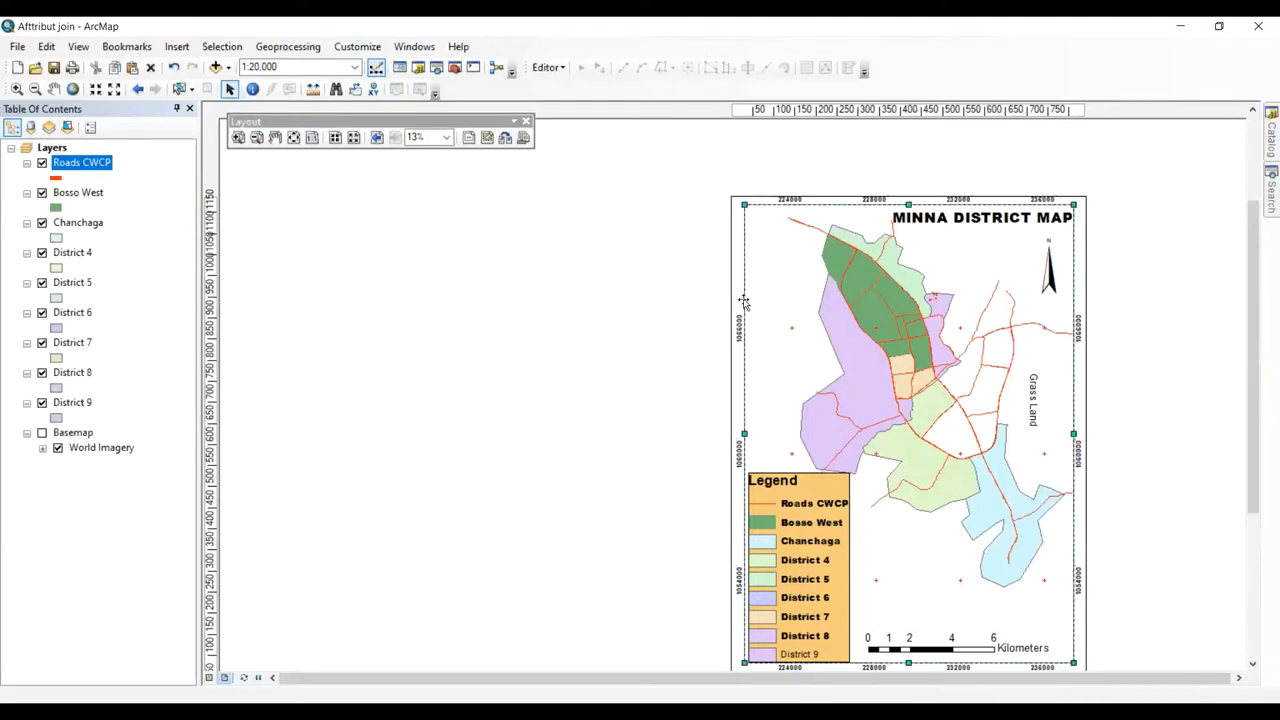
right_click(744, 301)
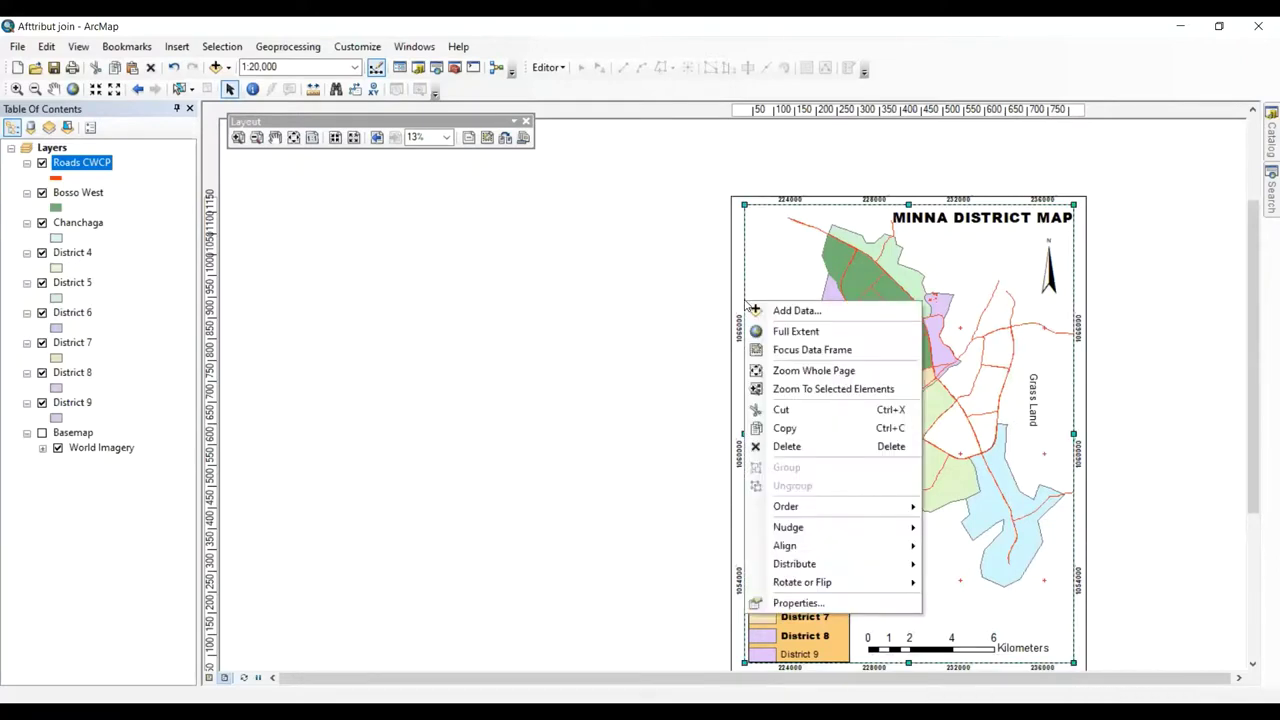
click(795, 605)
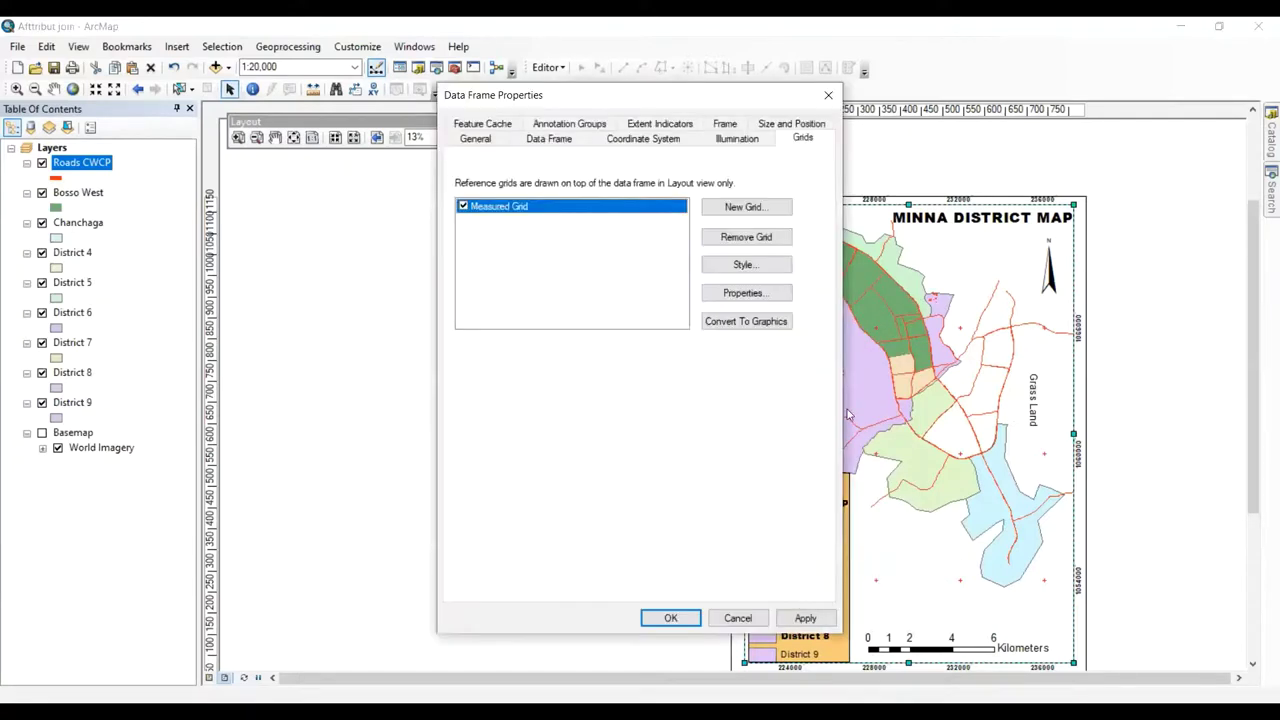
click(756, 265)
drag(707, 200, 707, 466)
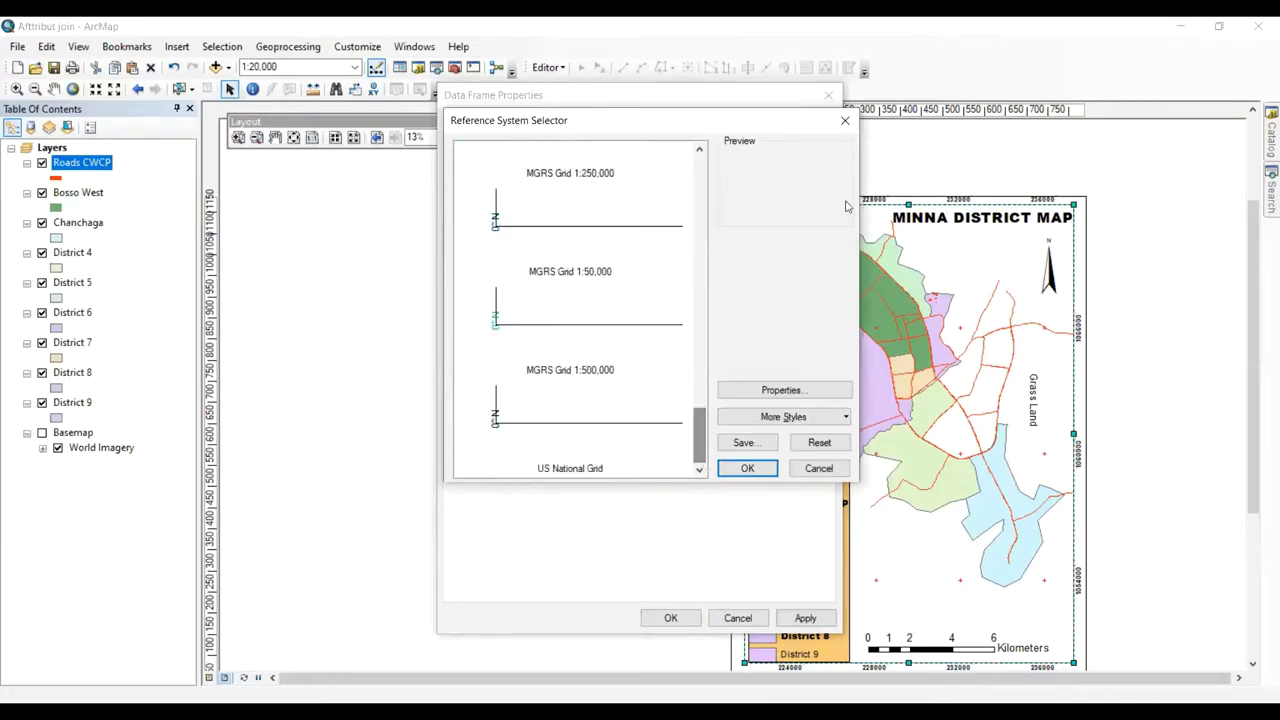
click(845, 125)
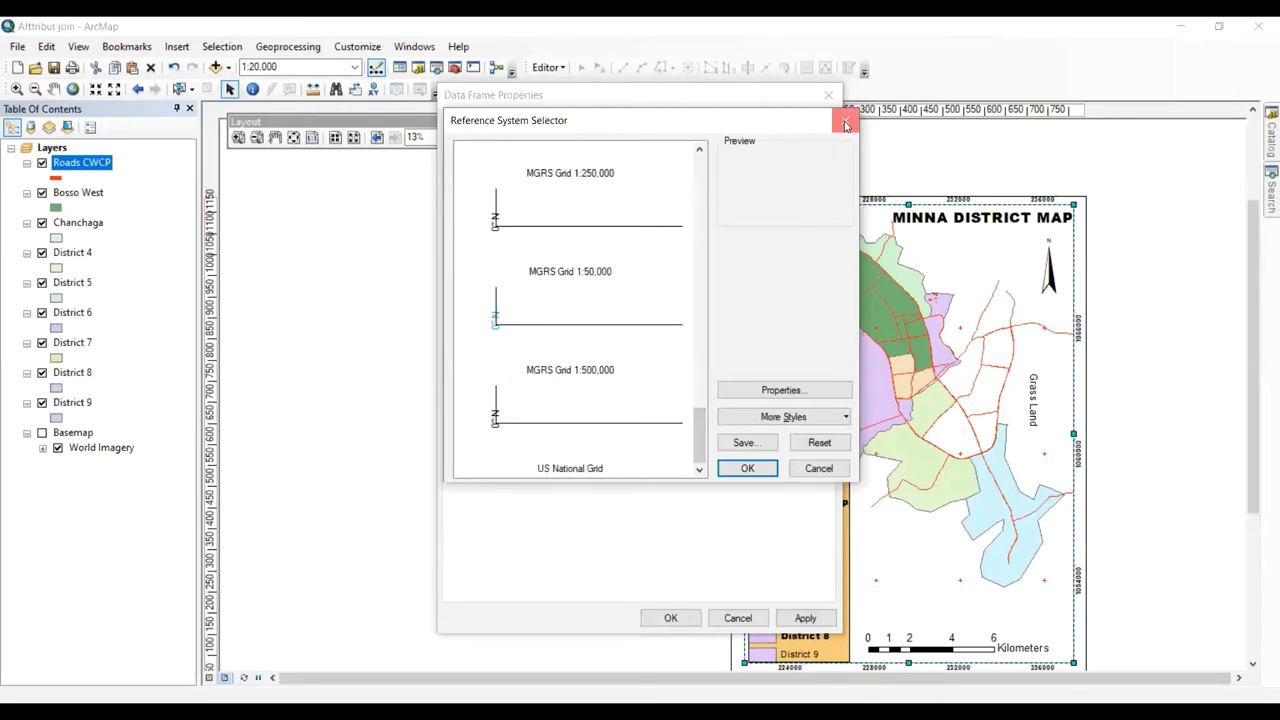
click(845, 125)
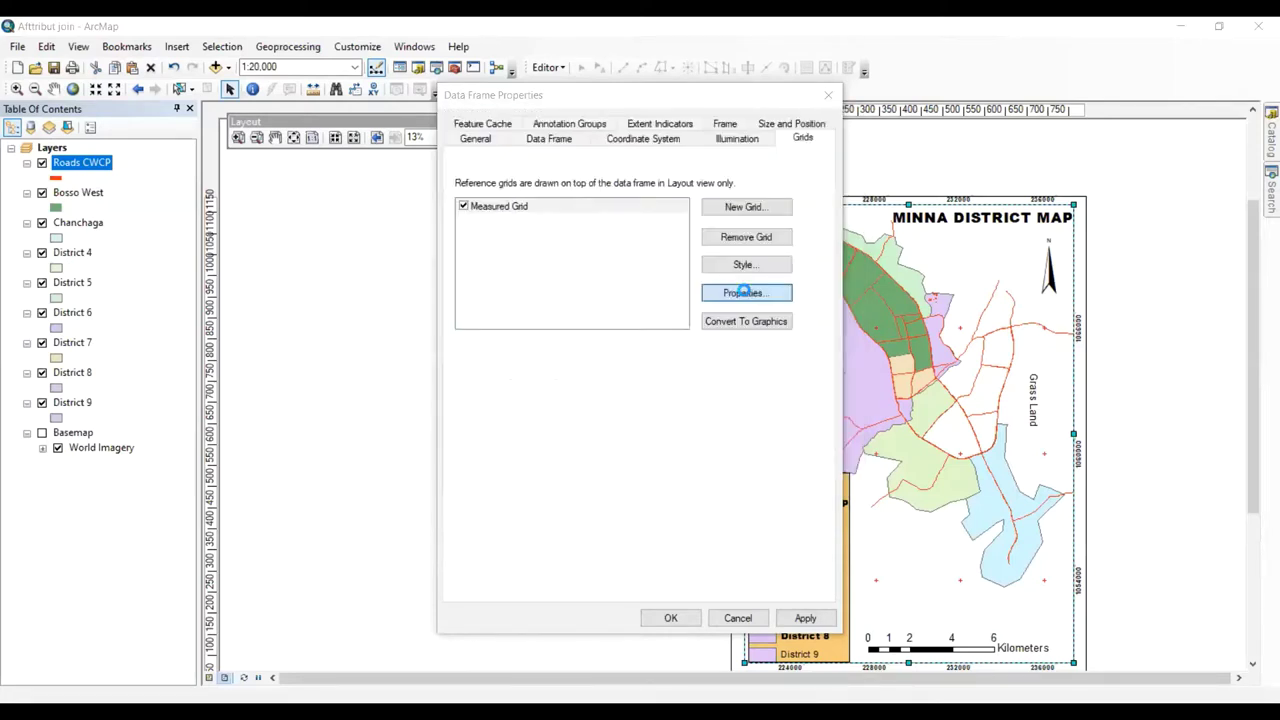
- Inspect the measured grid's axis settings and its available border types without changing them
click(743, 292)
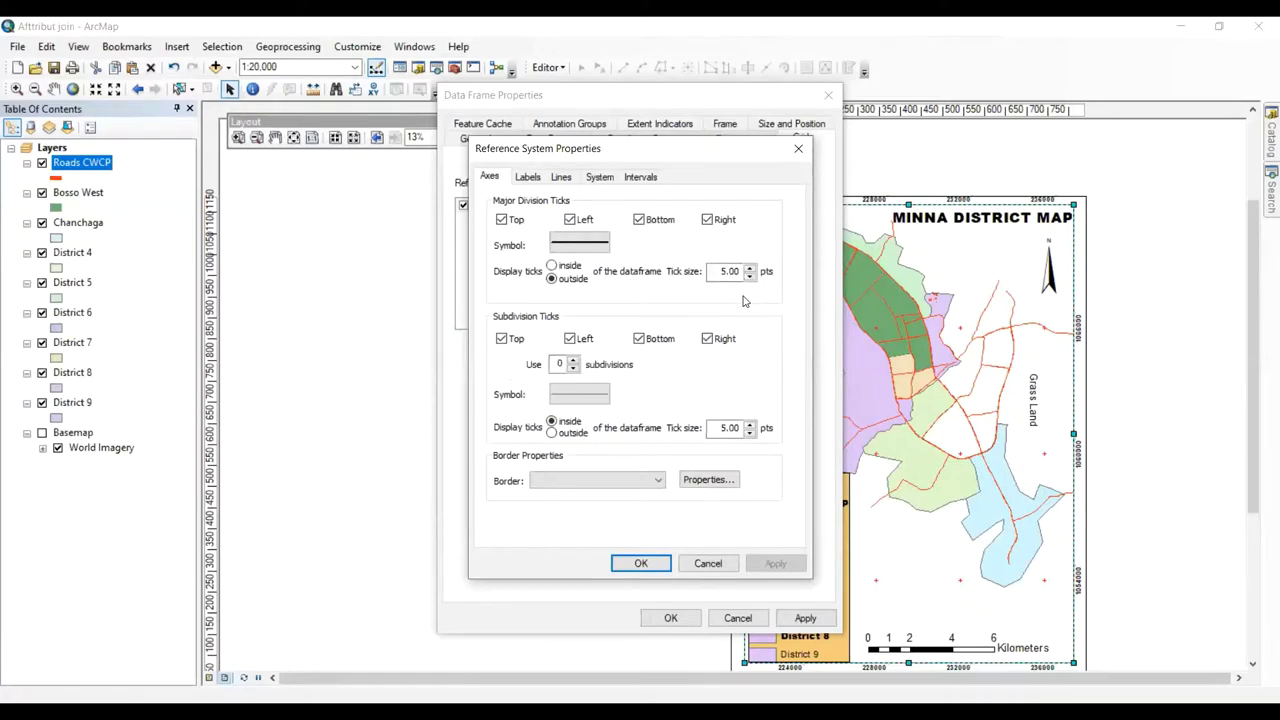
click(657, 481)
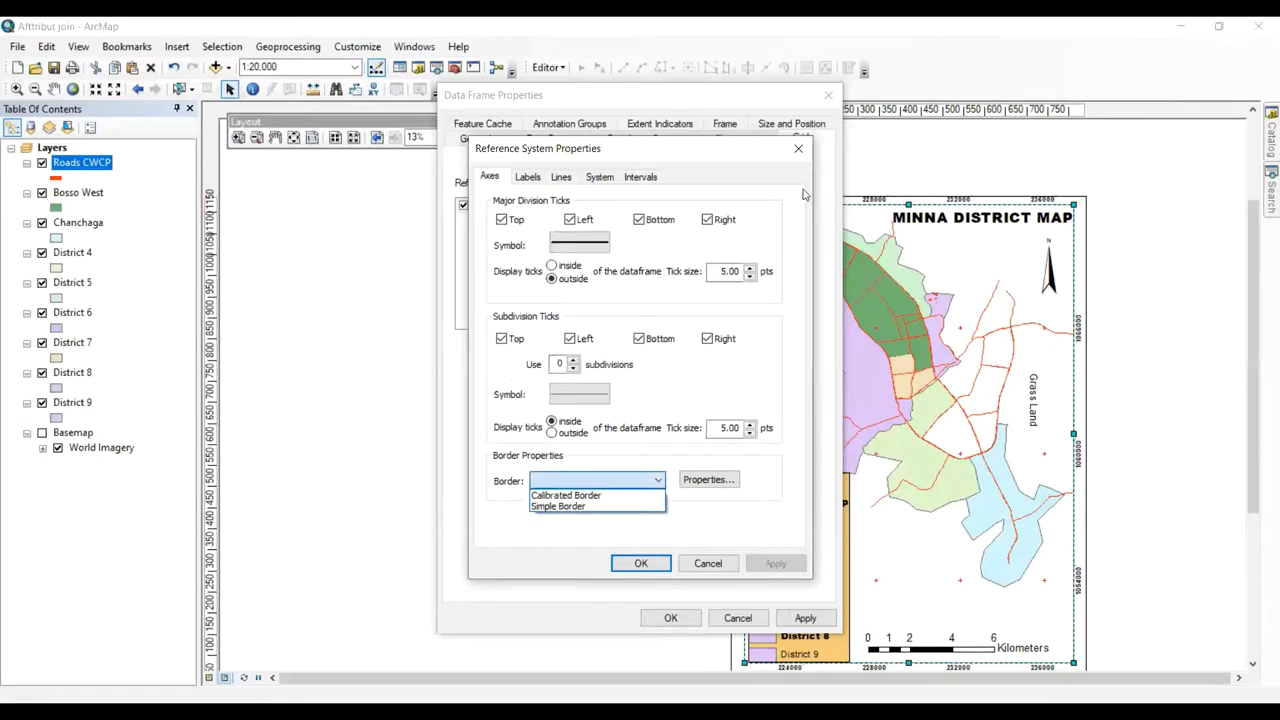
click(797, 151)
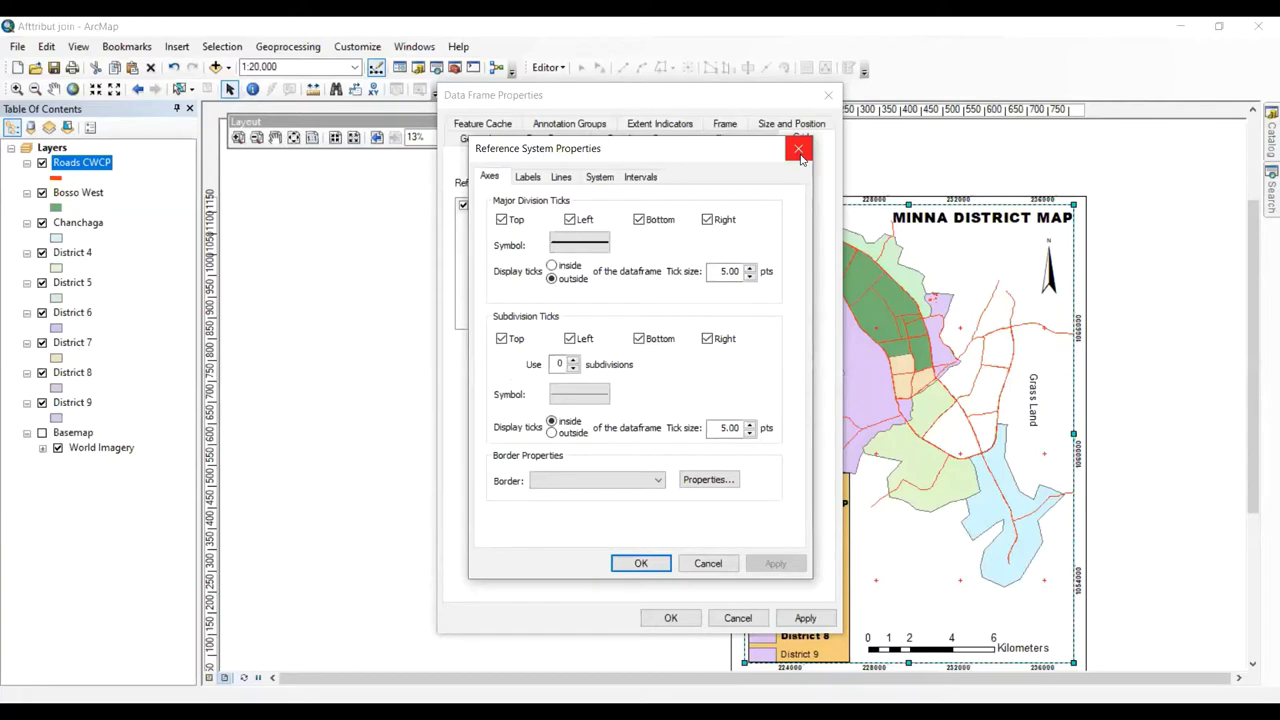
click(799, 152)
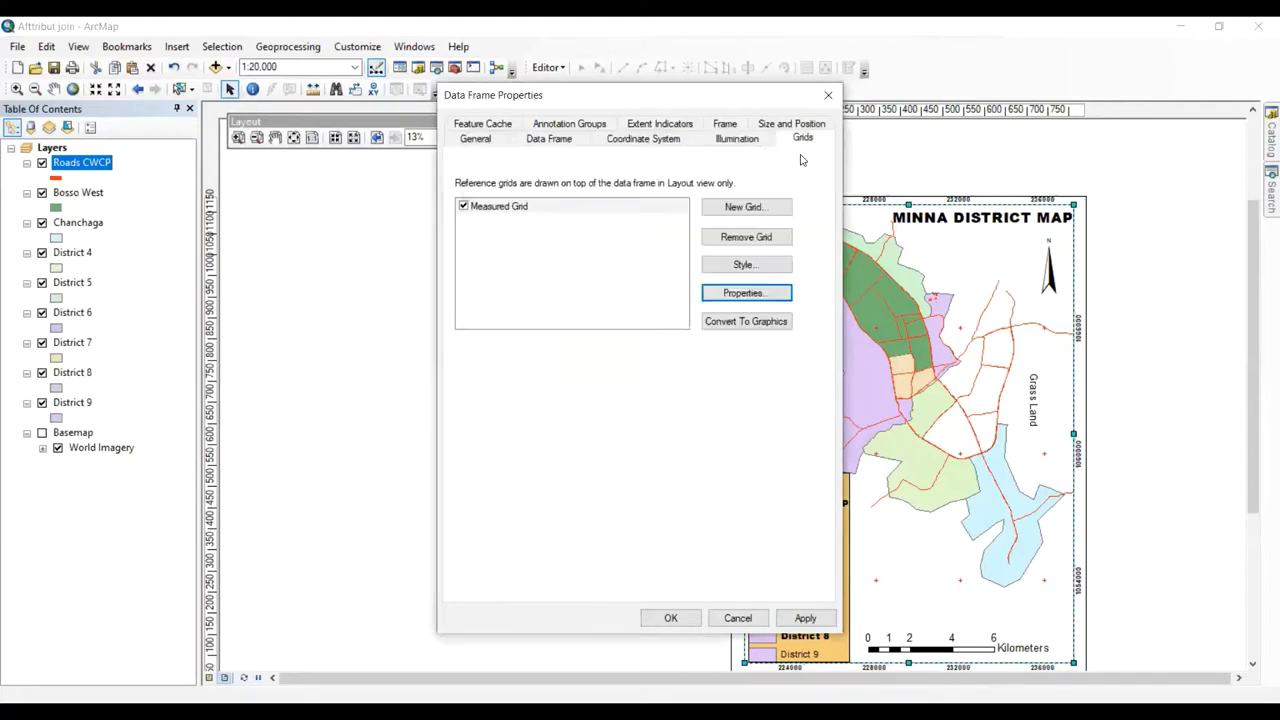
- Review the extent options offered in the data frame's settings, leaving Automatic selected
click(550, 139)
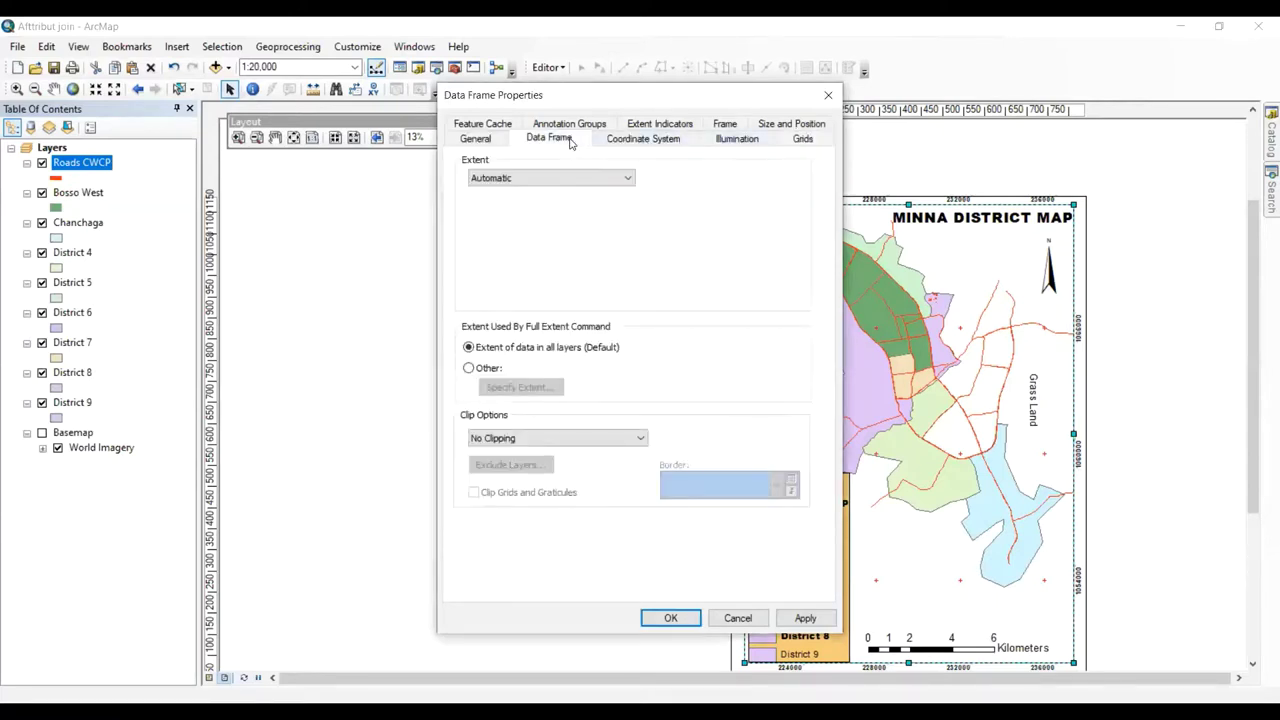
click(566, 179)
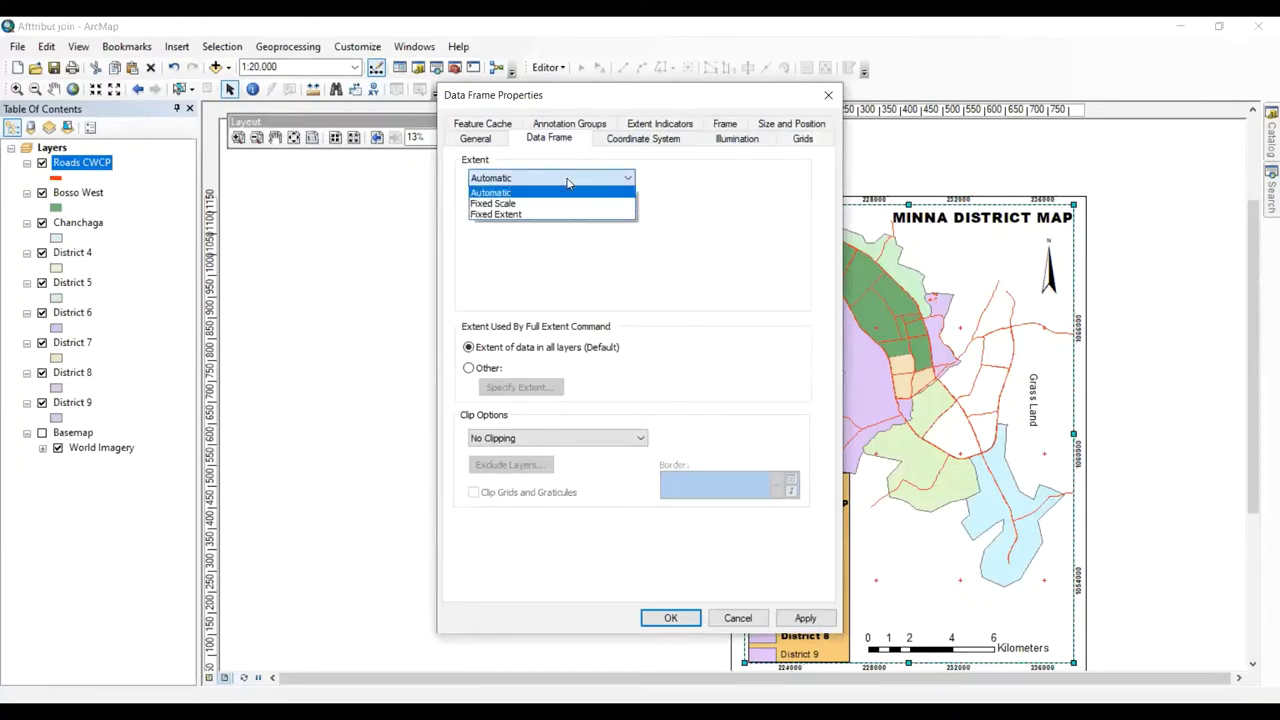
click(567, 180)
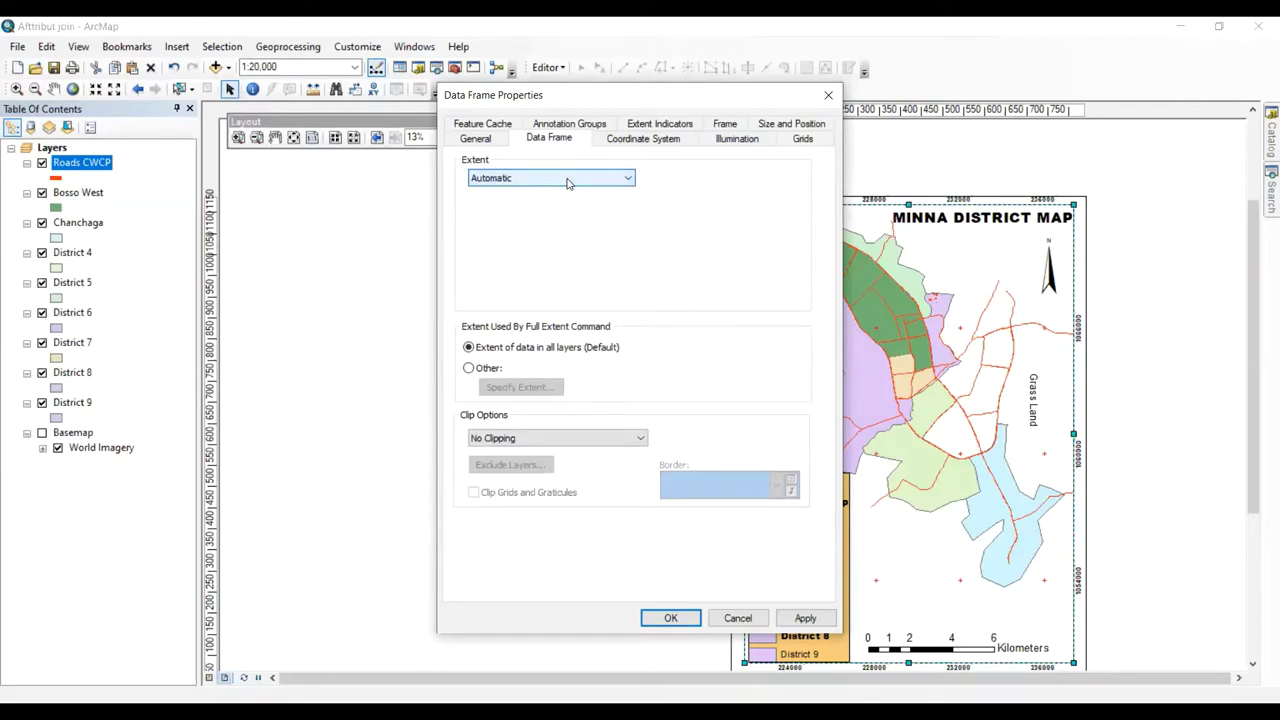
- Review the data frame's general settings and its reference grid list, leaving them as they are, and close the properties
click(567, 180)
click(567, 180)
click(476, 139)
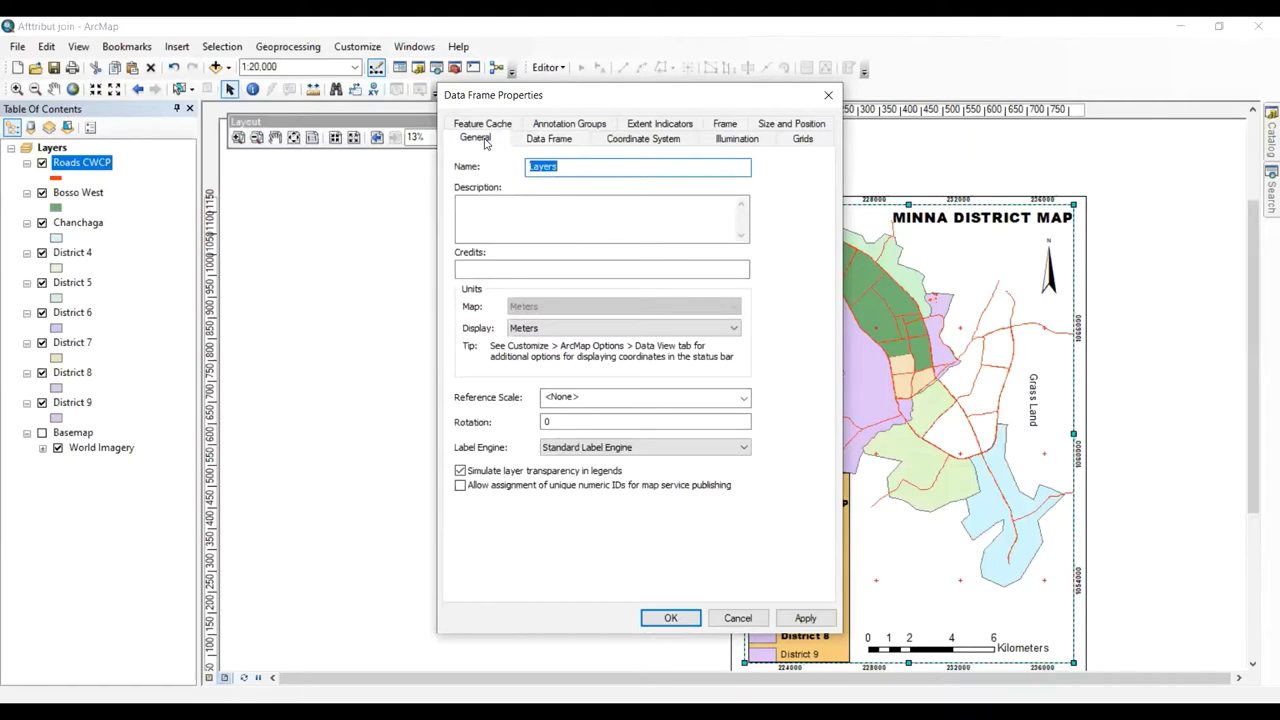
click(799, 142)
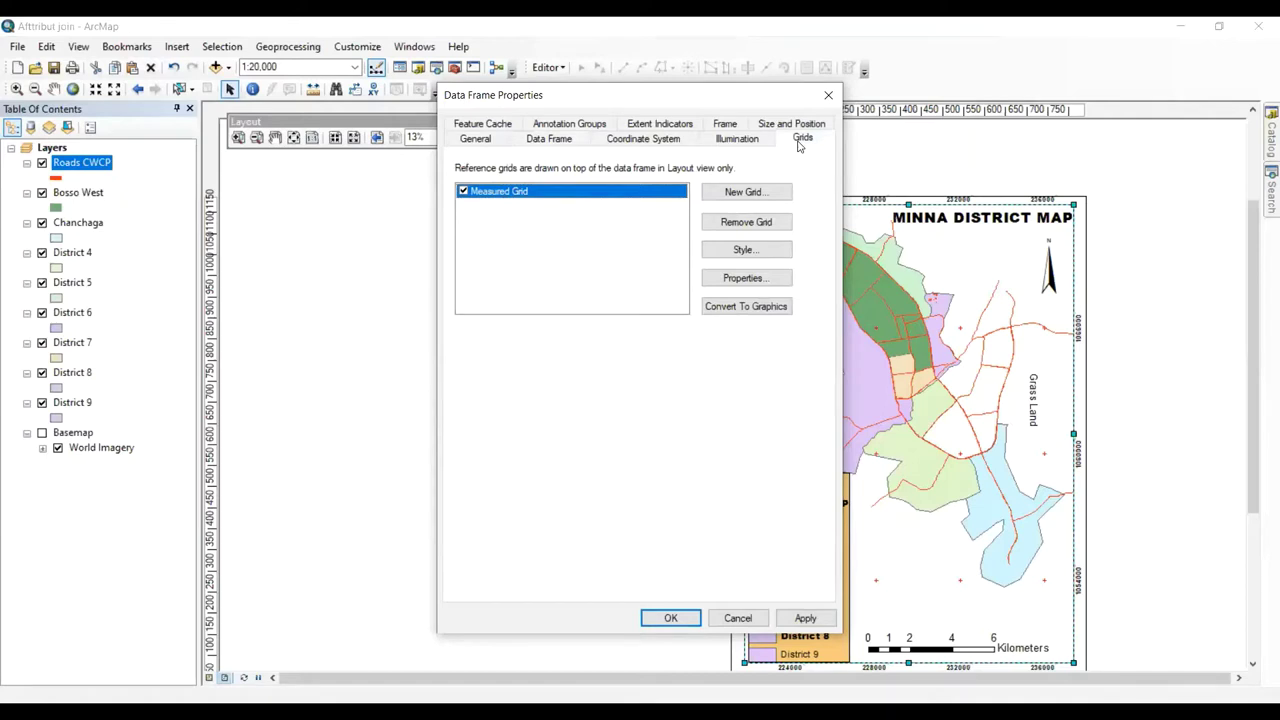
click(827, 97)
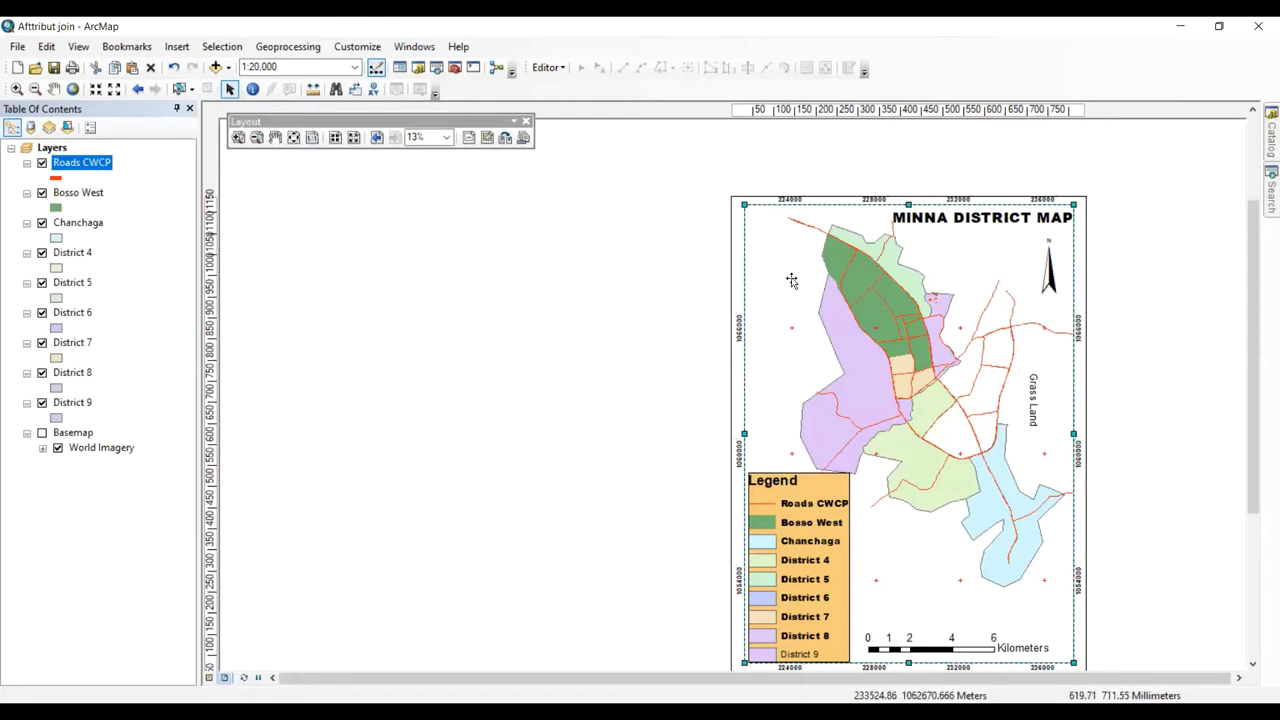
- Look through the map export settings and available file formats, trying SVG as the output type, without exporting
click(17, 49)
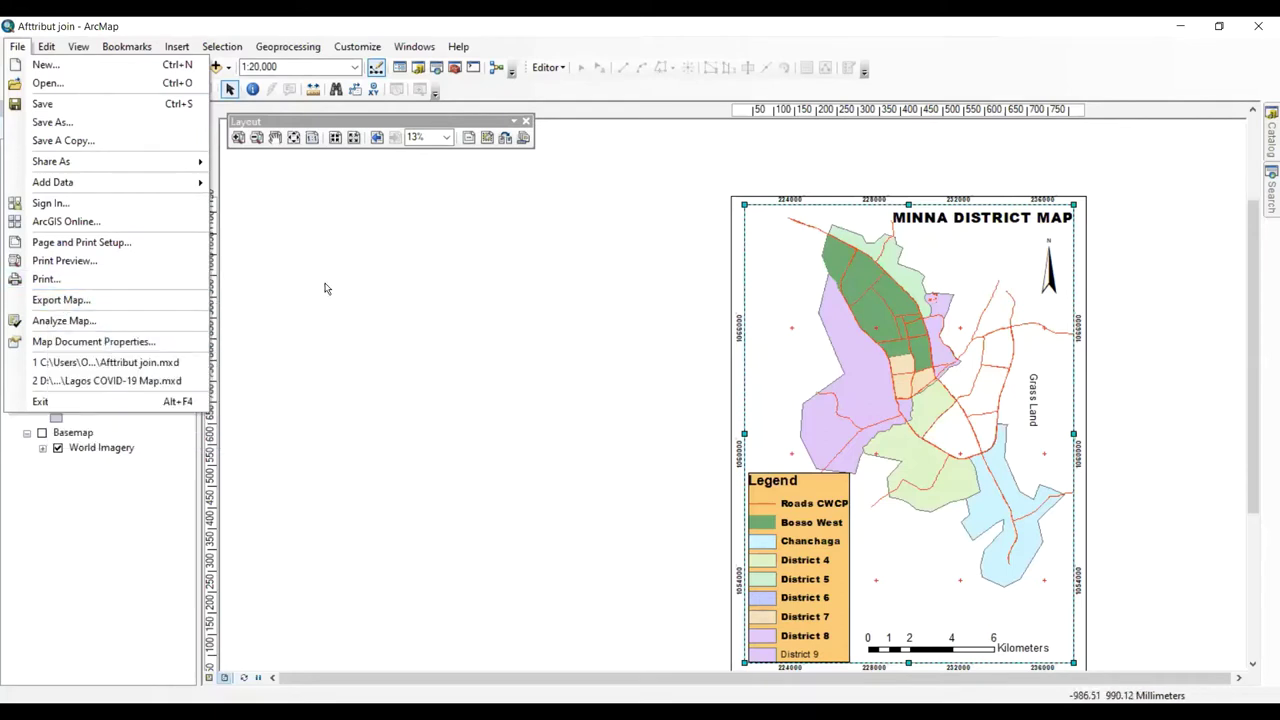
click(745, 193)
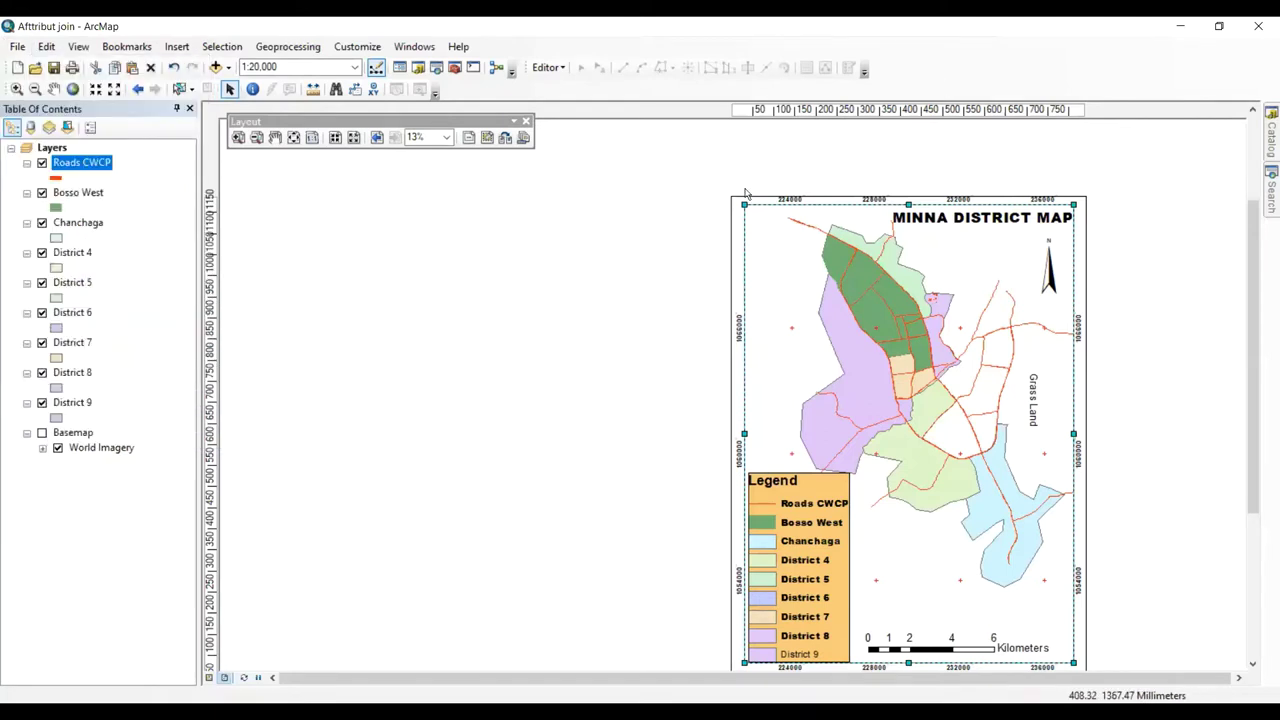
click(17, 46)
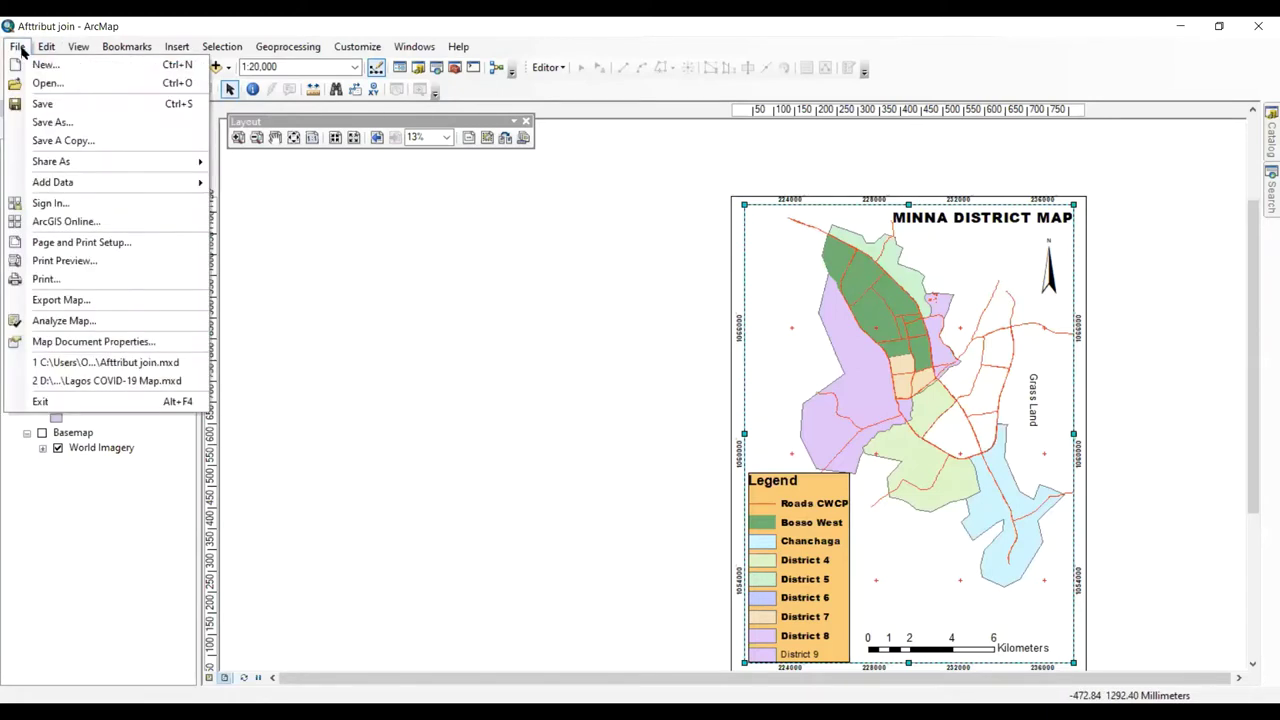
click(89, 303)
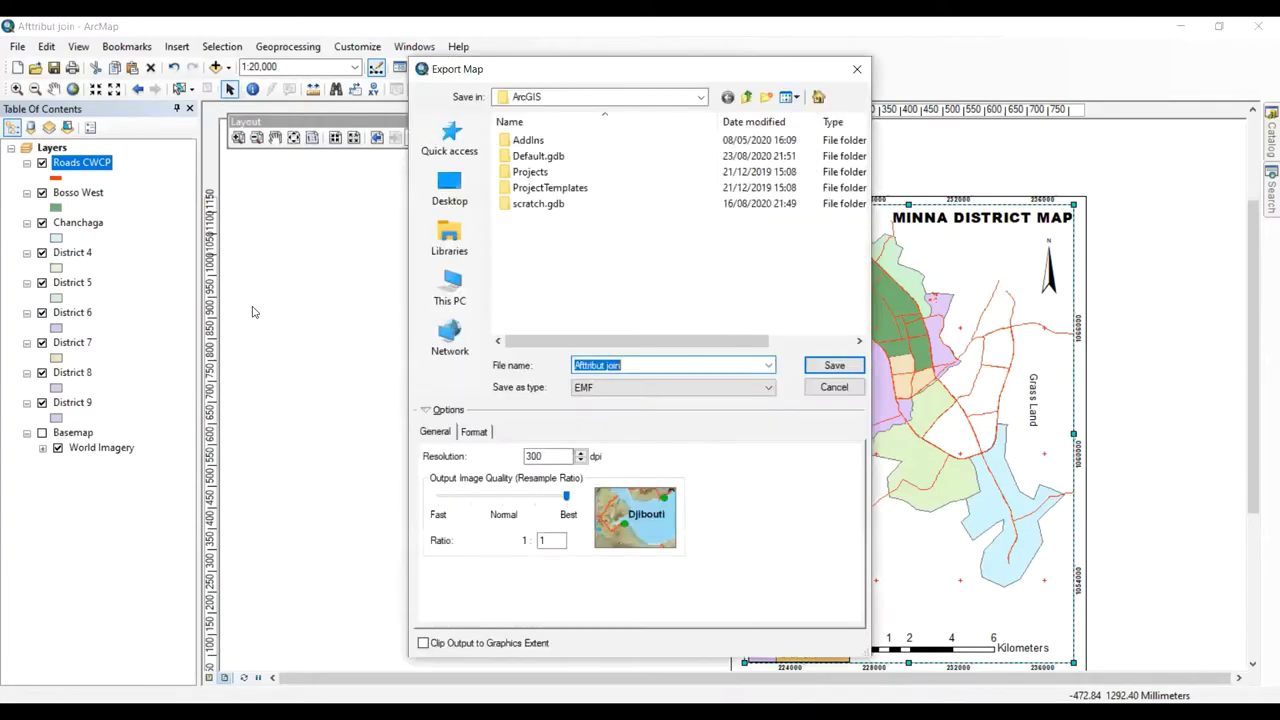
click(620, 388)
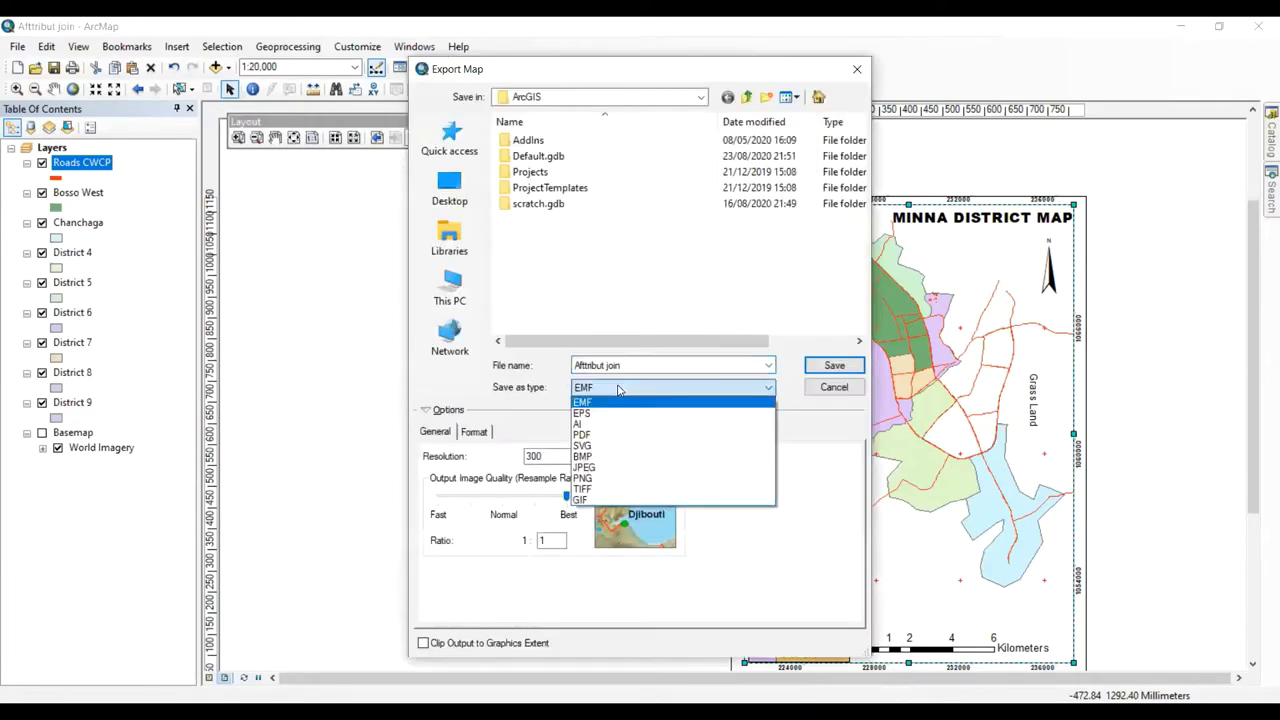
click(598, 445)
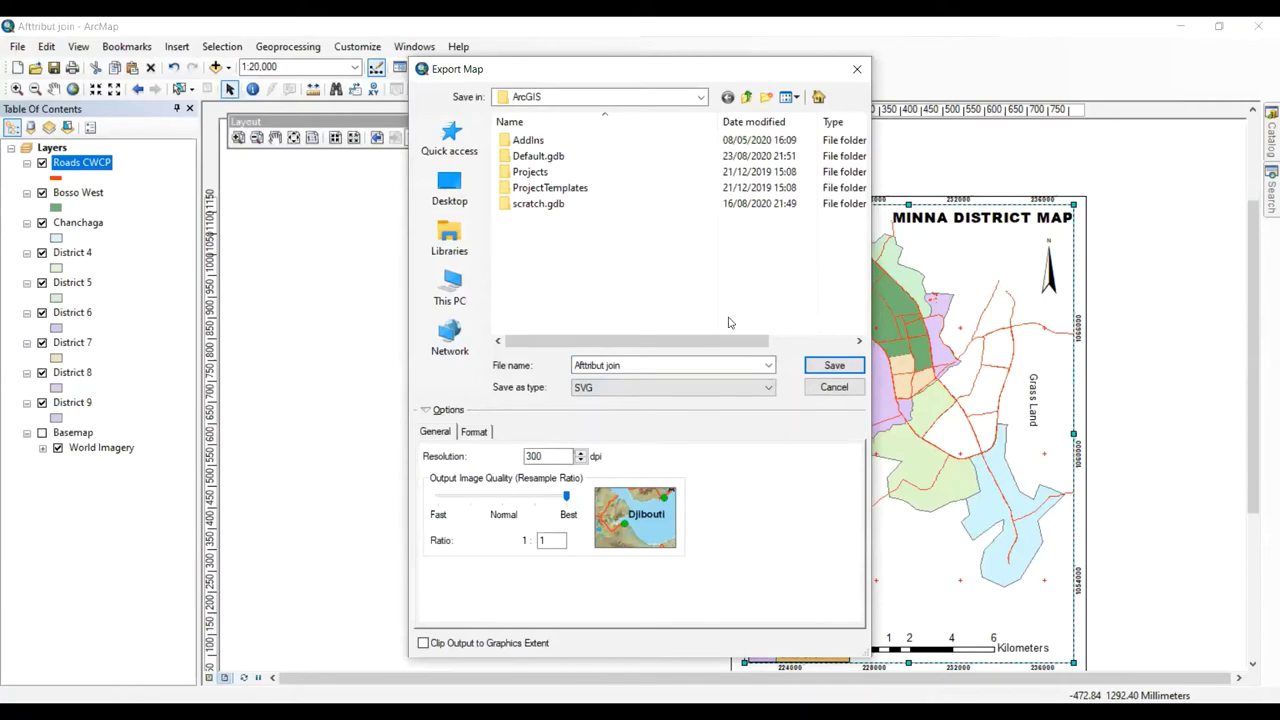
click(857, 69)
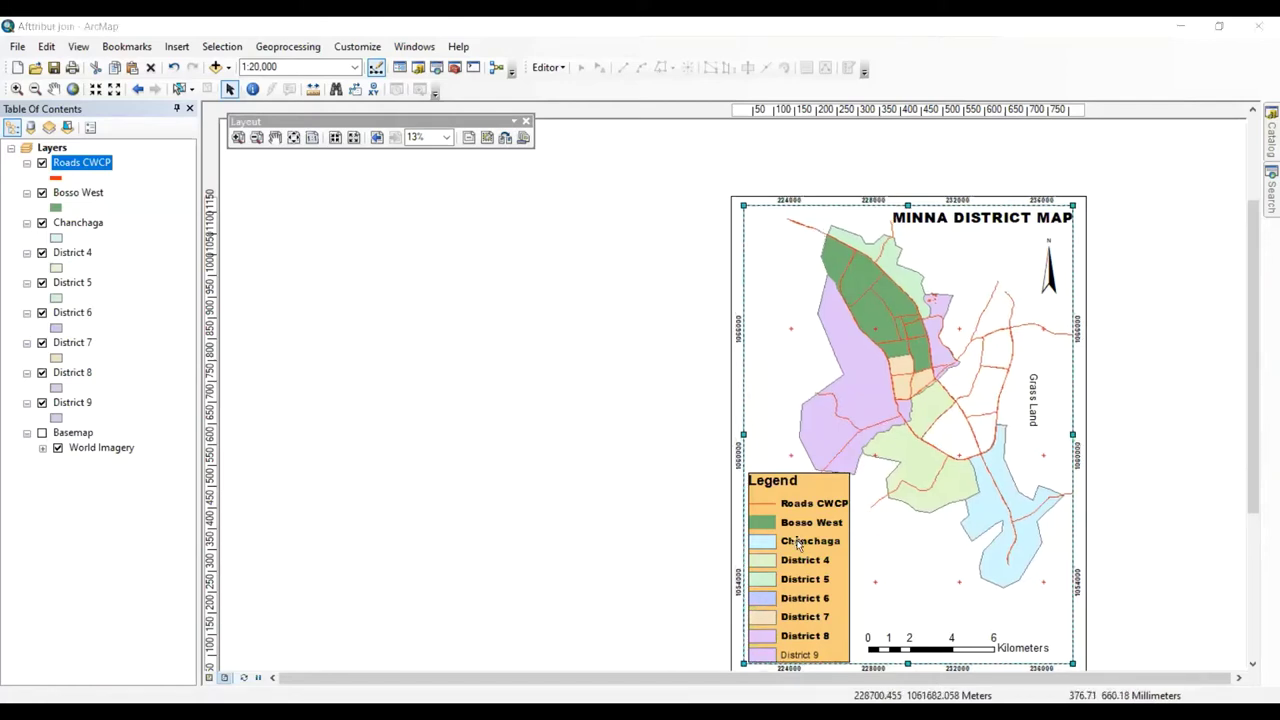
- Reopen the map data frame's properties and review its extent options and general settings without changing them
right_click(786, 266)
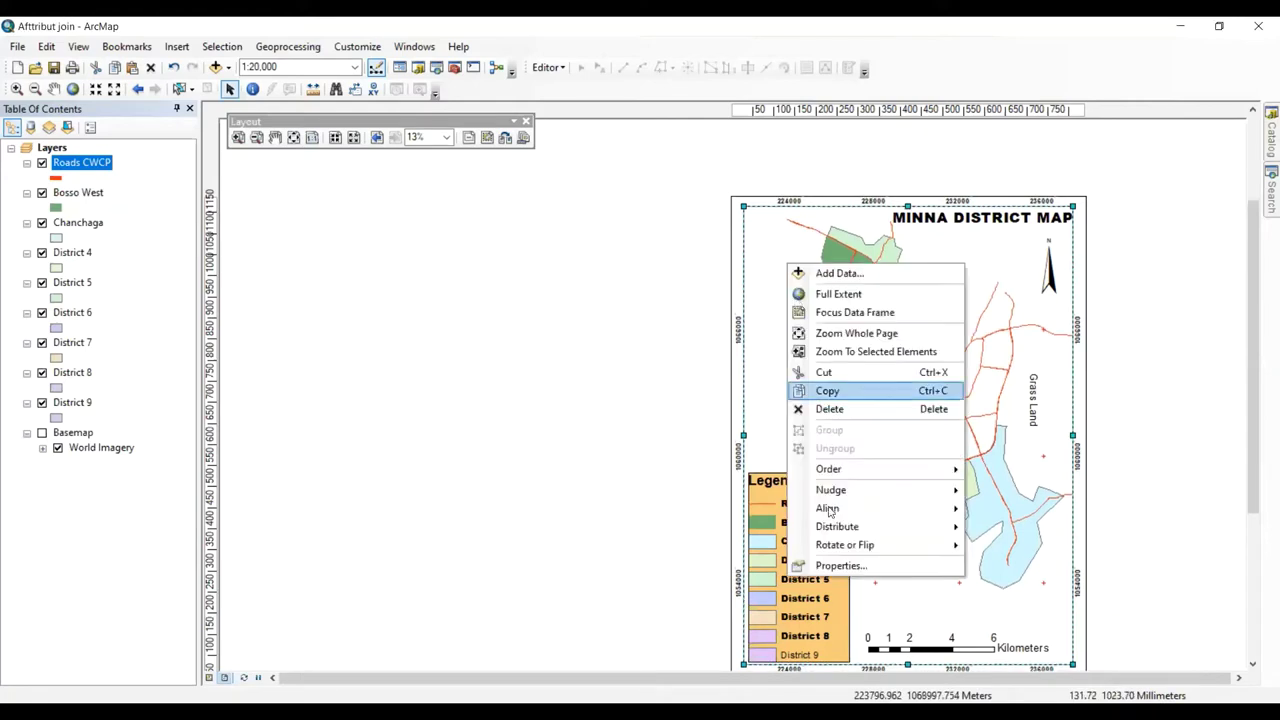
click(838, 566)
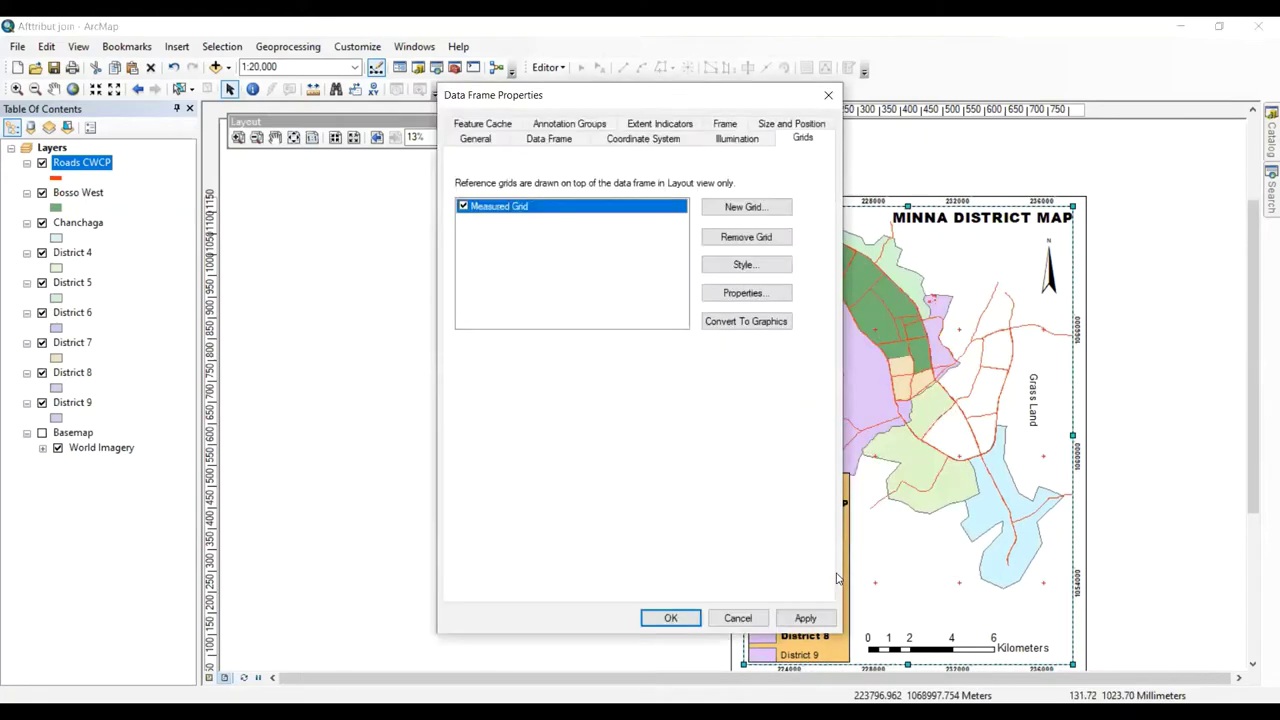
click(552, 140)
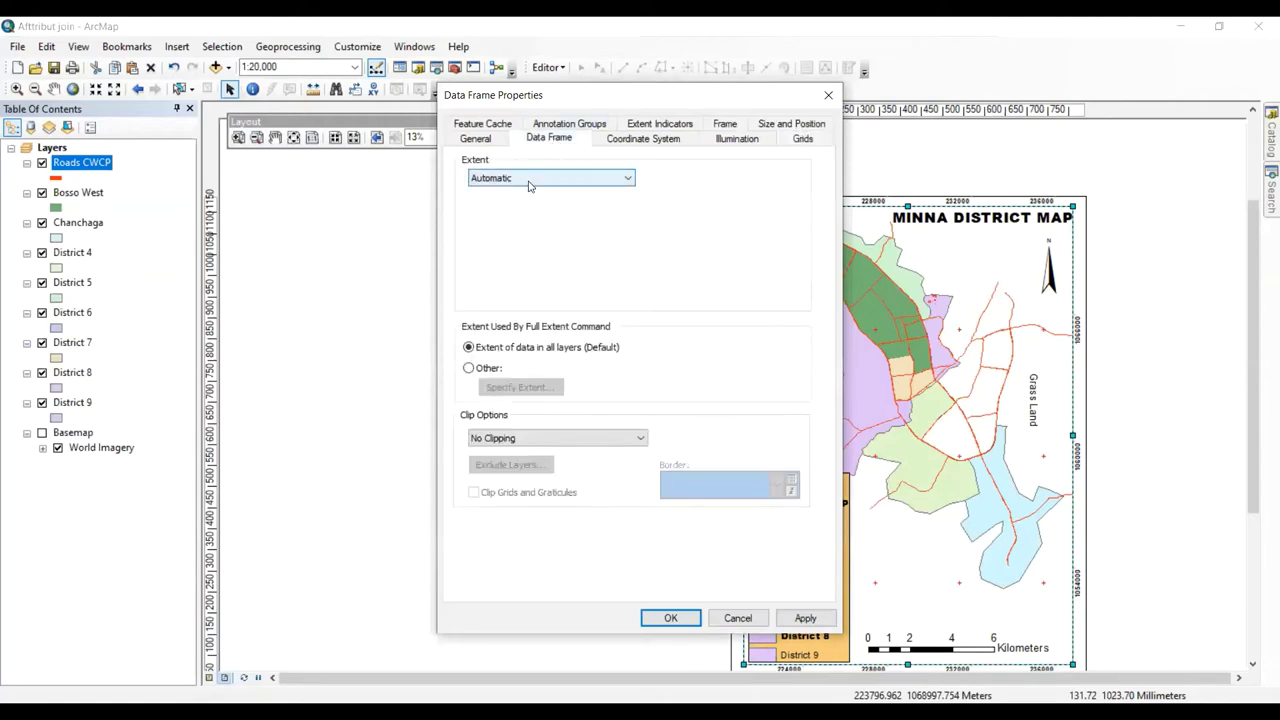
click(613, 178)
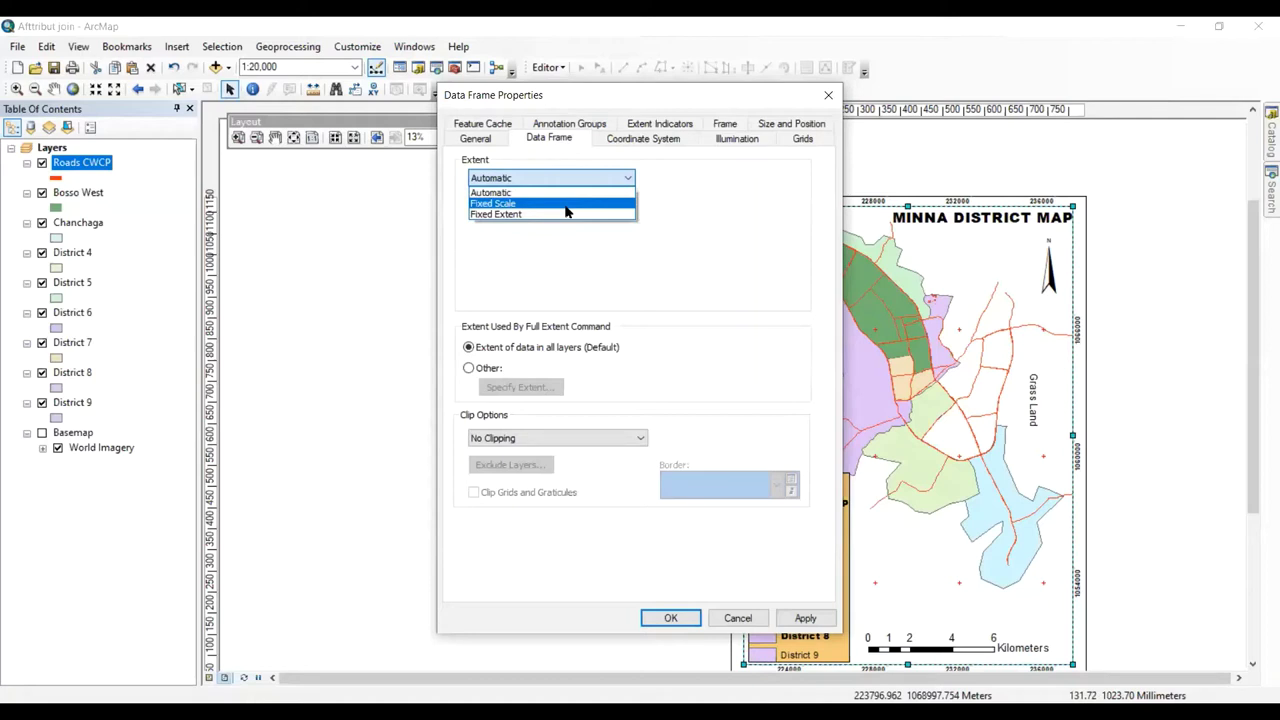
click(579, 100)
click(476, 140)
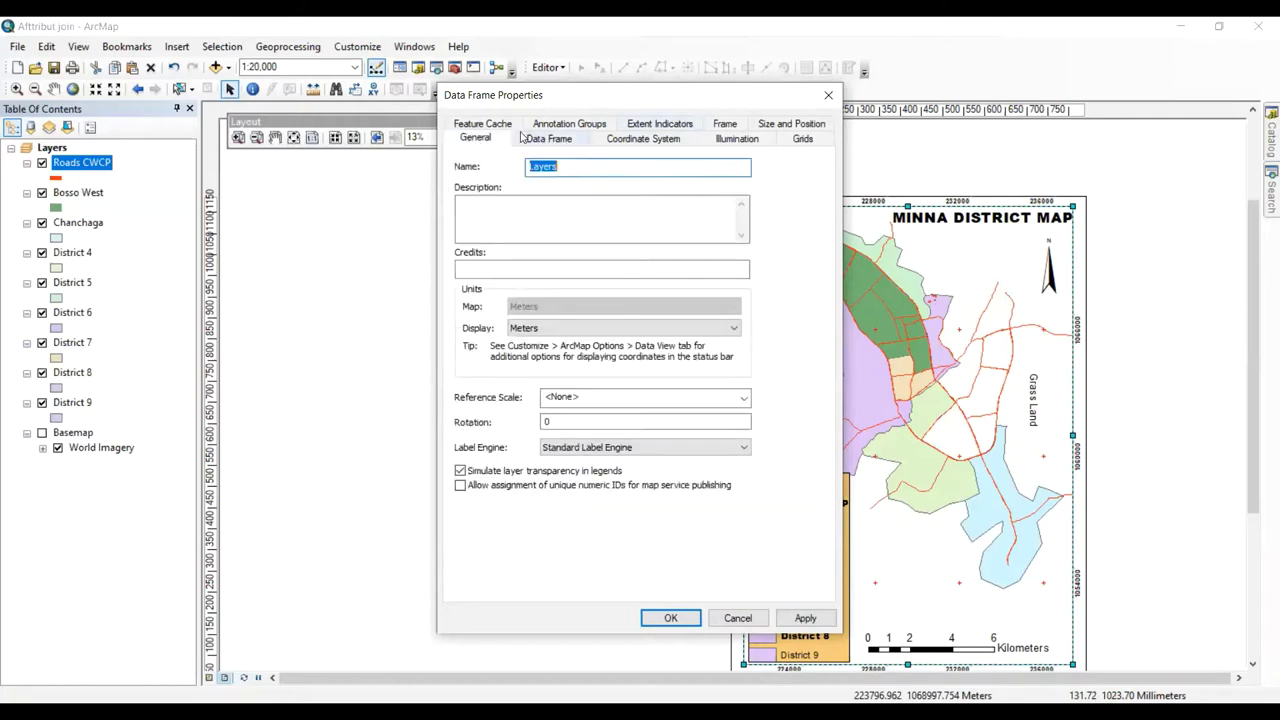
click(542, 140)
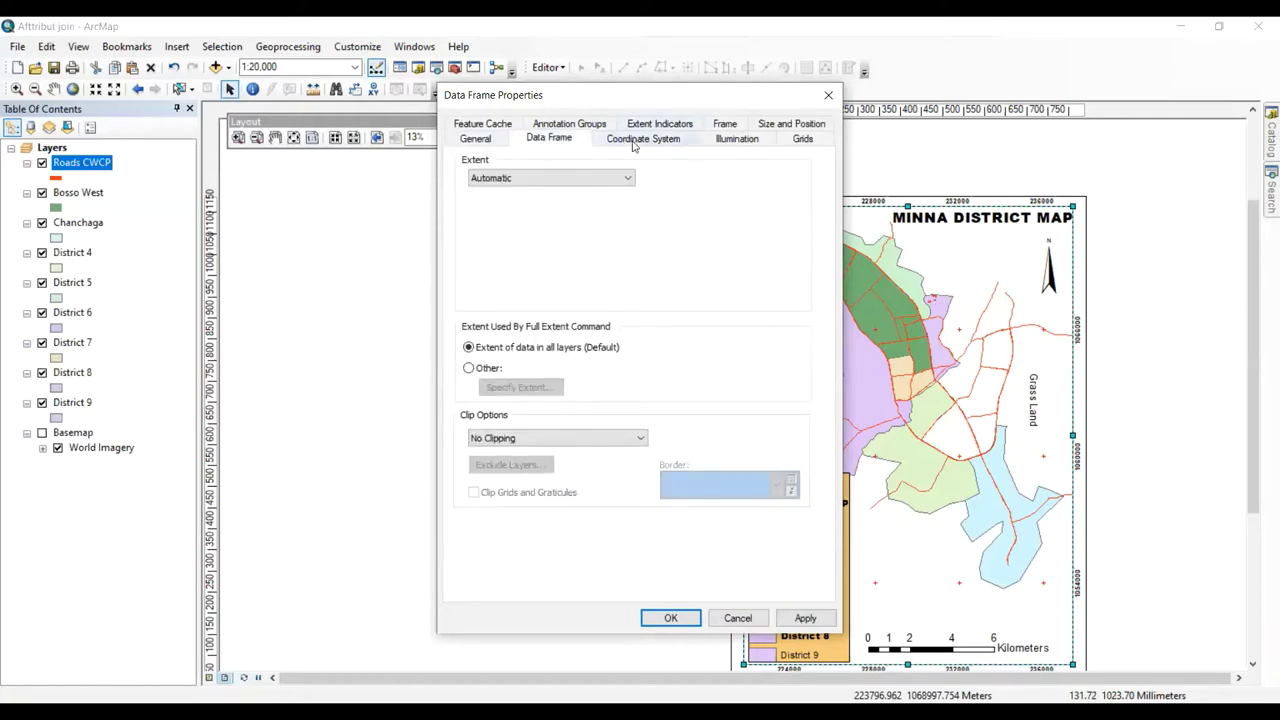
- Give the map data frame a Lt Cyan background and apply the change to the layout
click(725, 125)
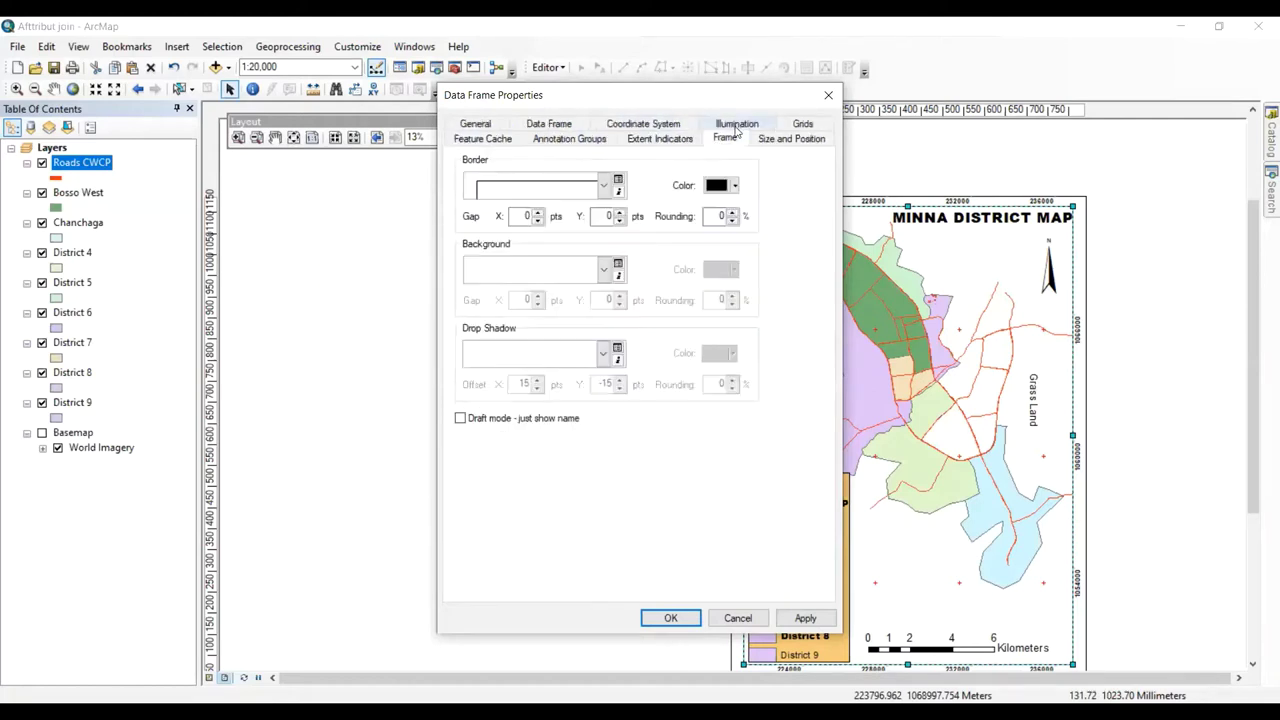
click(604, 272)
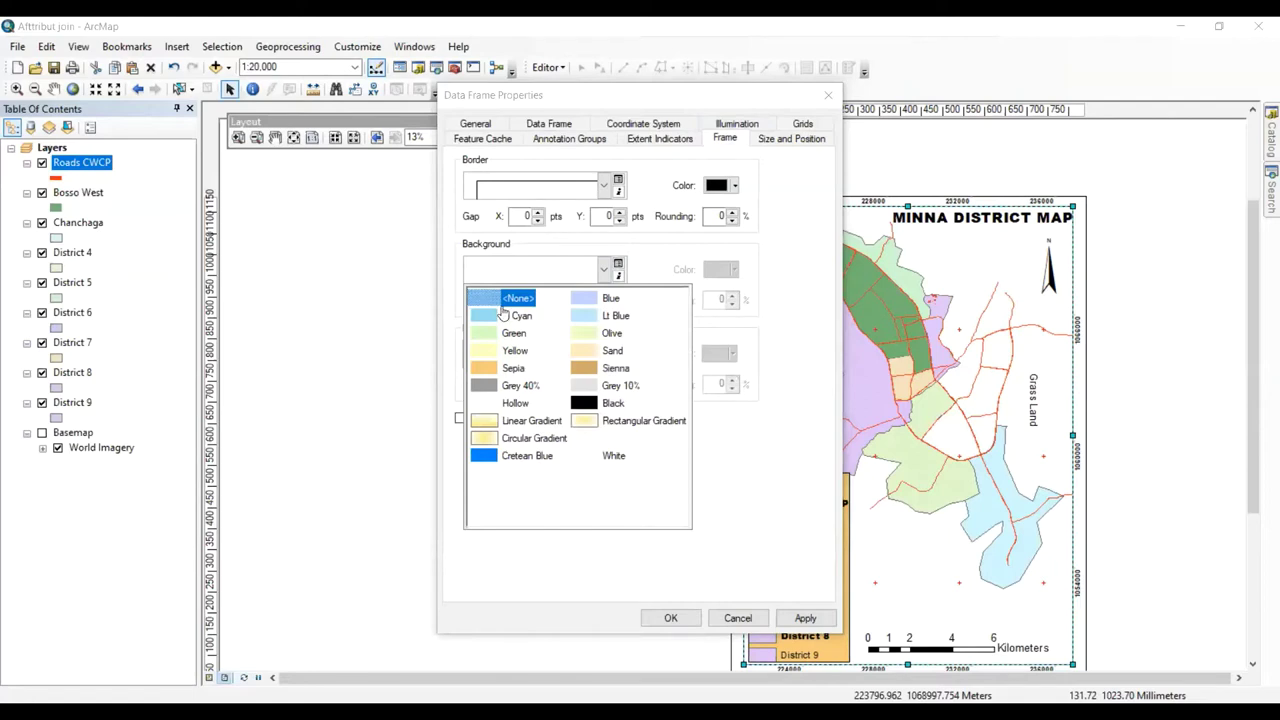
click(488, 318)
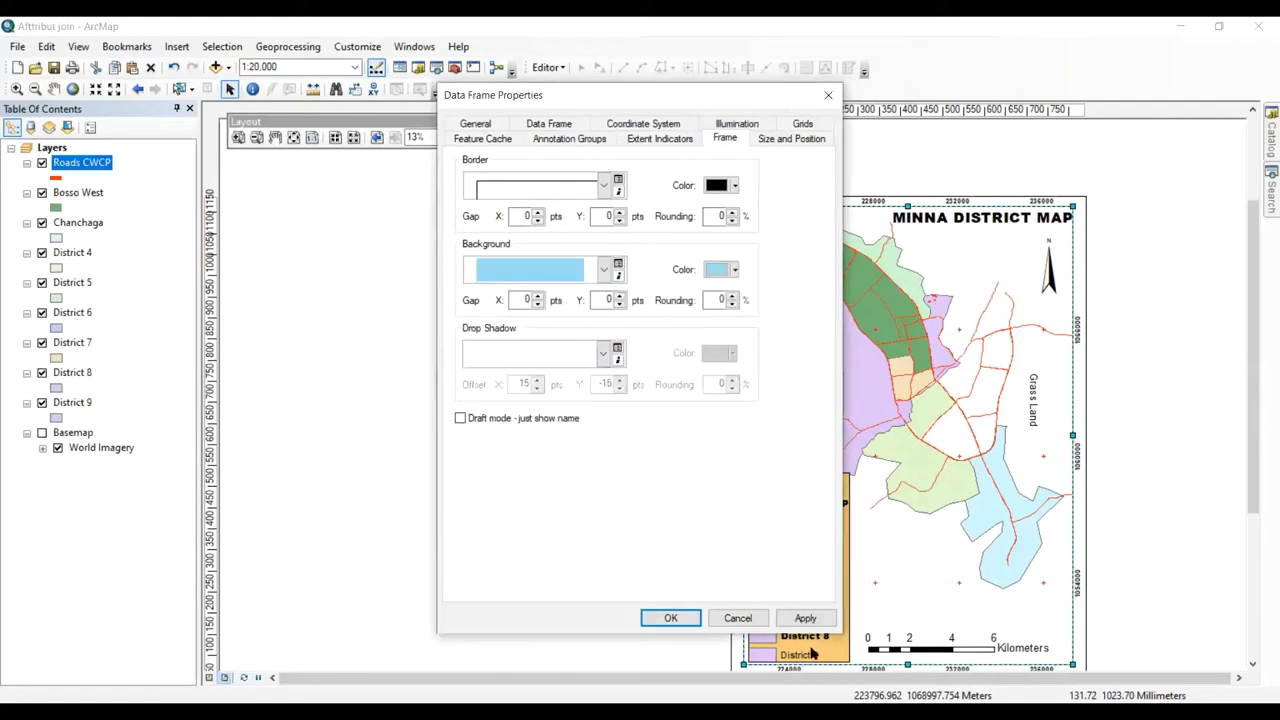
click(803, 618)
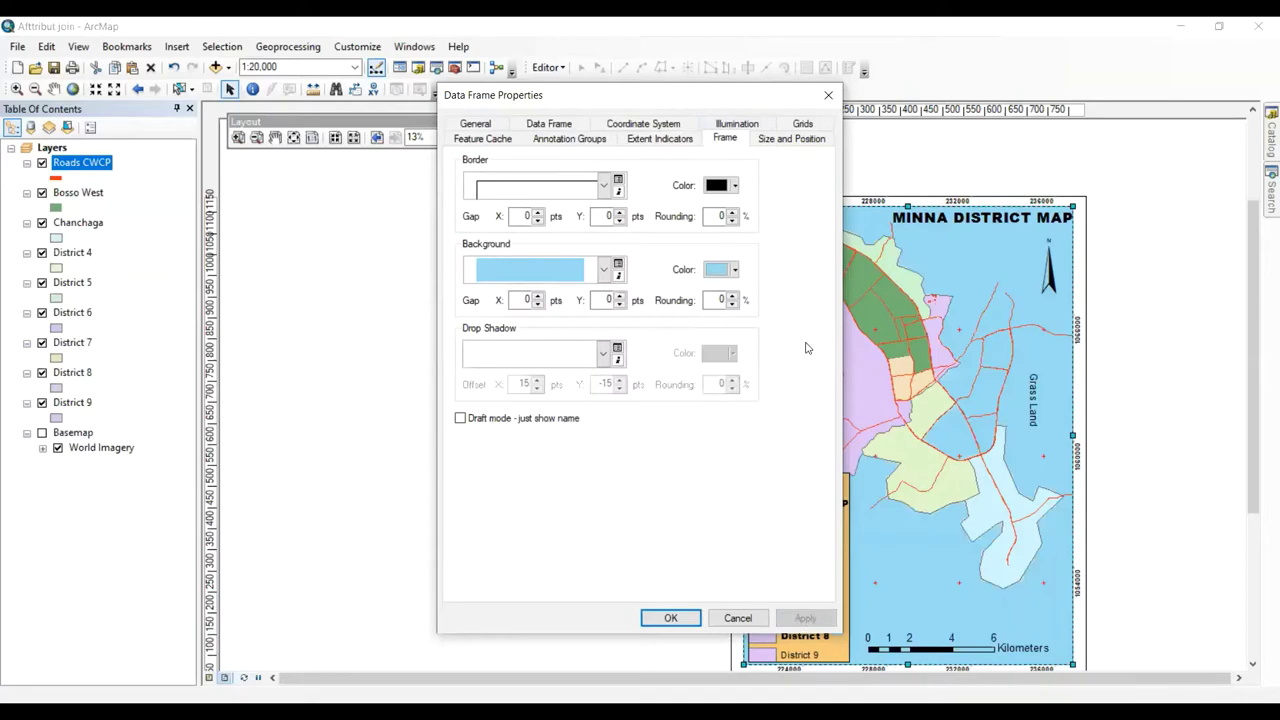
click(605, 272)
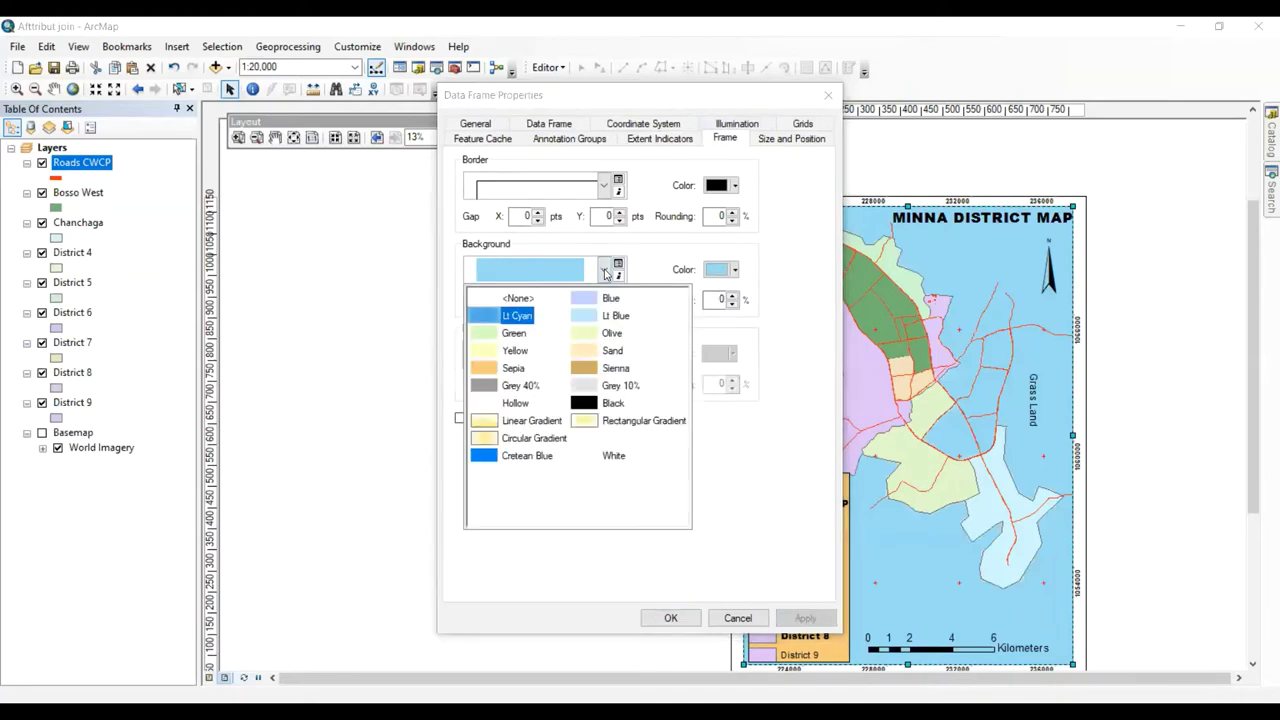
click(671, 620)
click(806, 618)
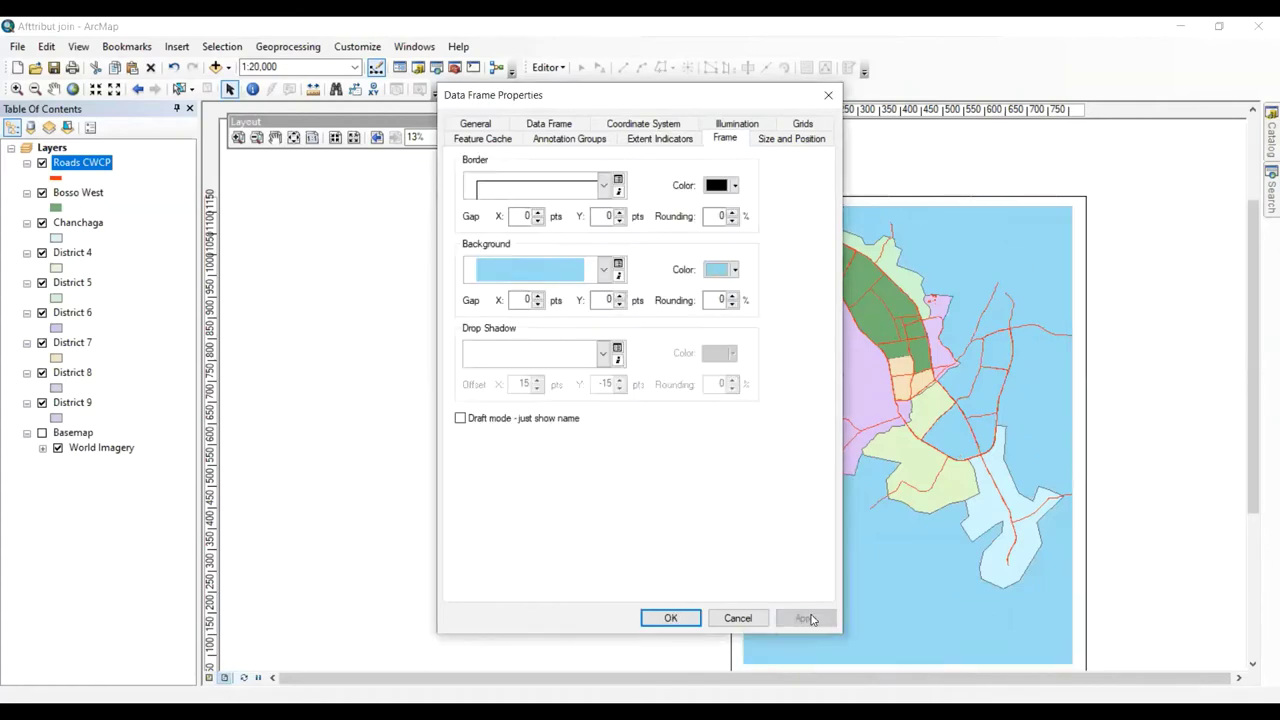
click(671, 618)
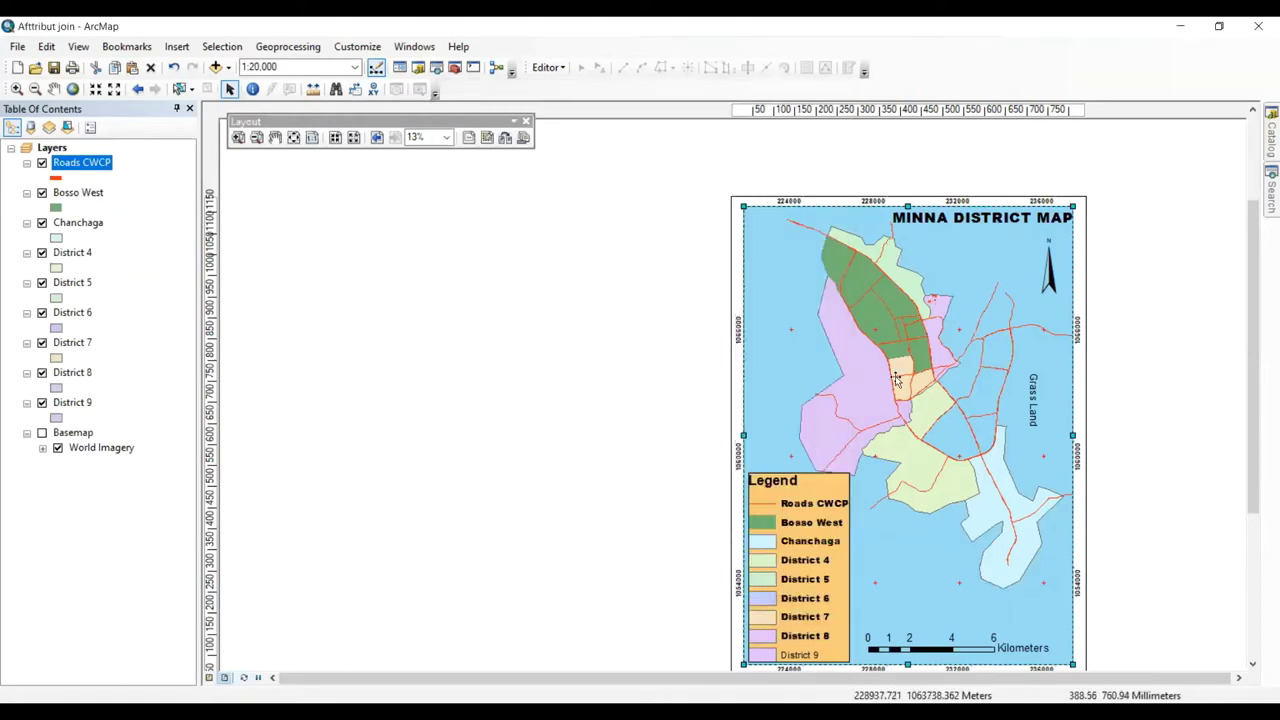
- Resize the map data frame by its lower-right corner so it extends slightly further toward the page's lower edge
drag(1254, 312, 1252, 378)
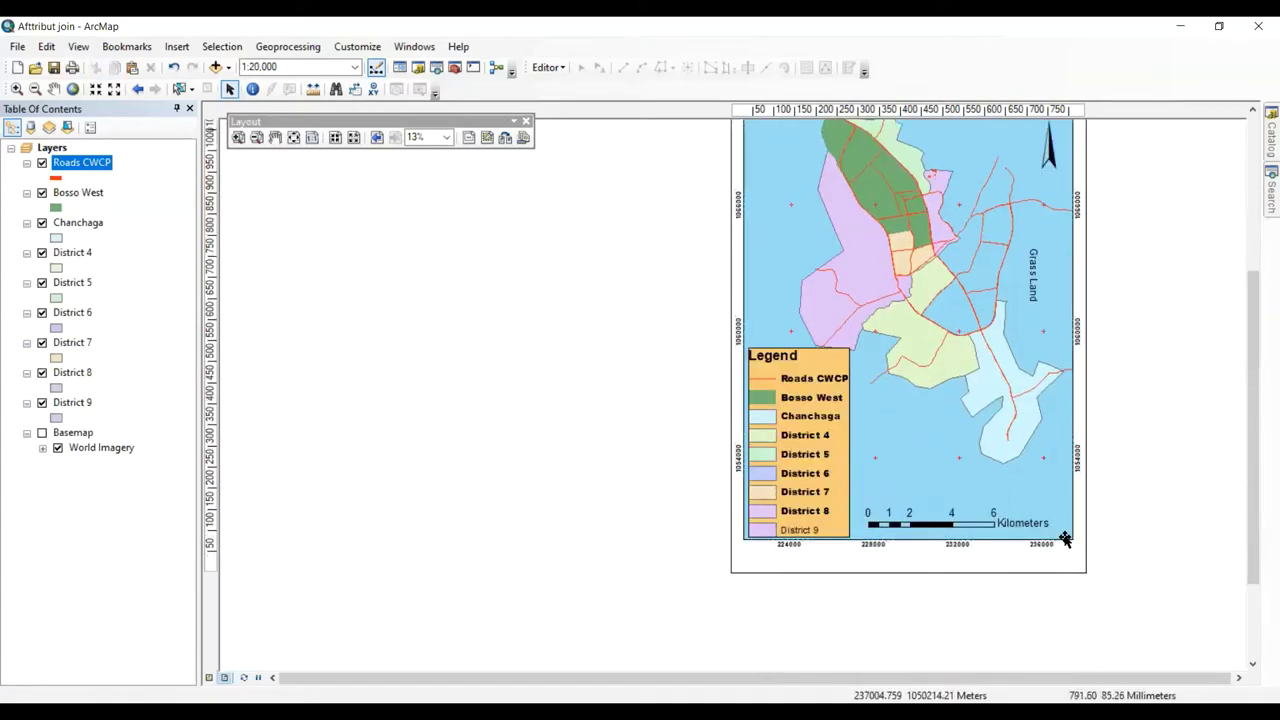
click(1071, 537)
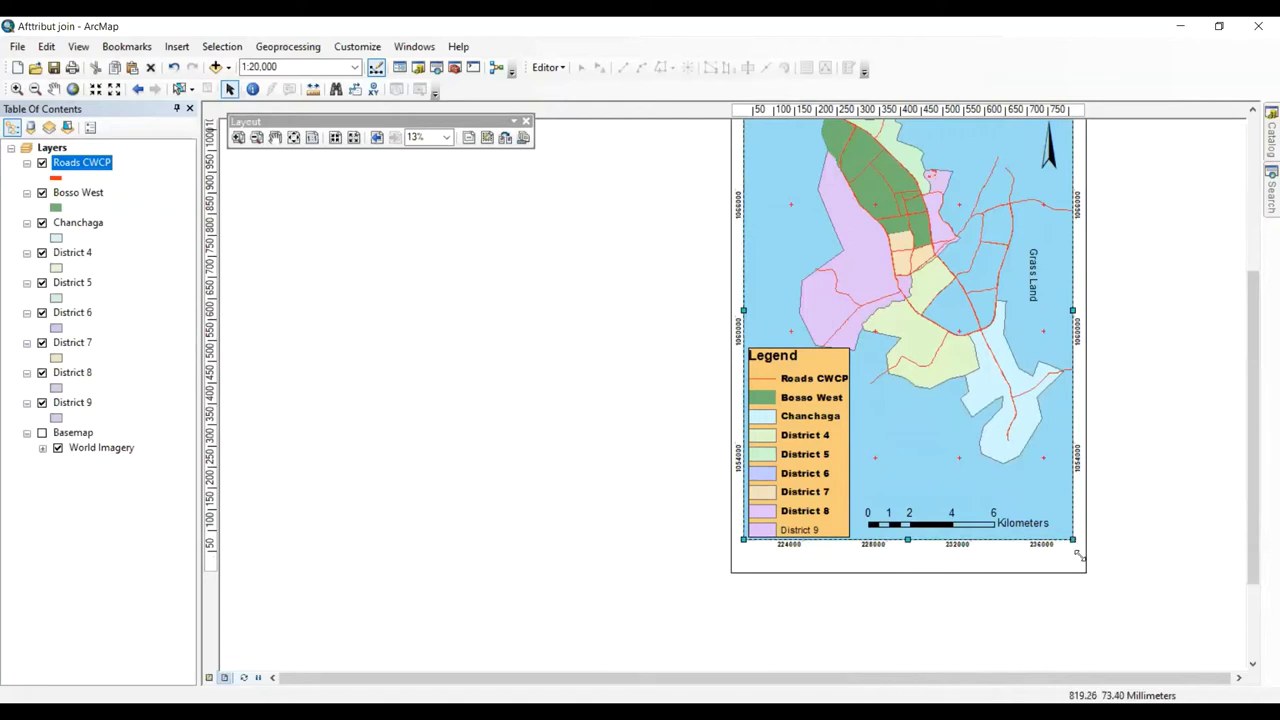
drag(1078, 555, 1080, 556)
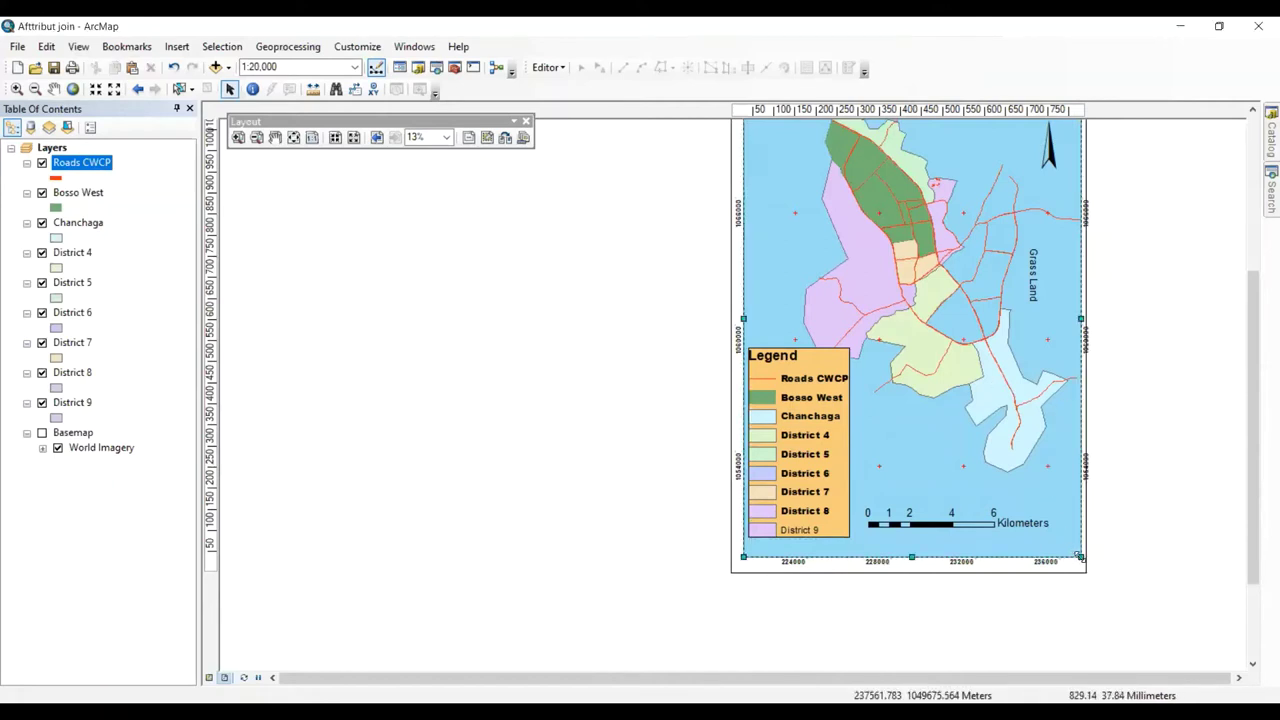
drag(1076, 553, 1070, 548)
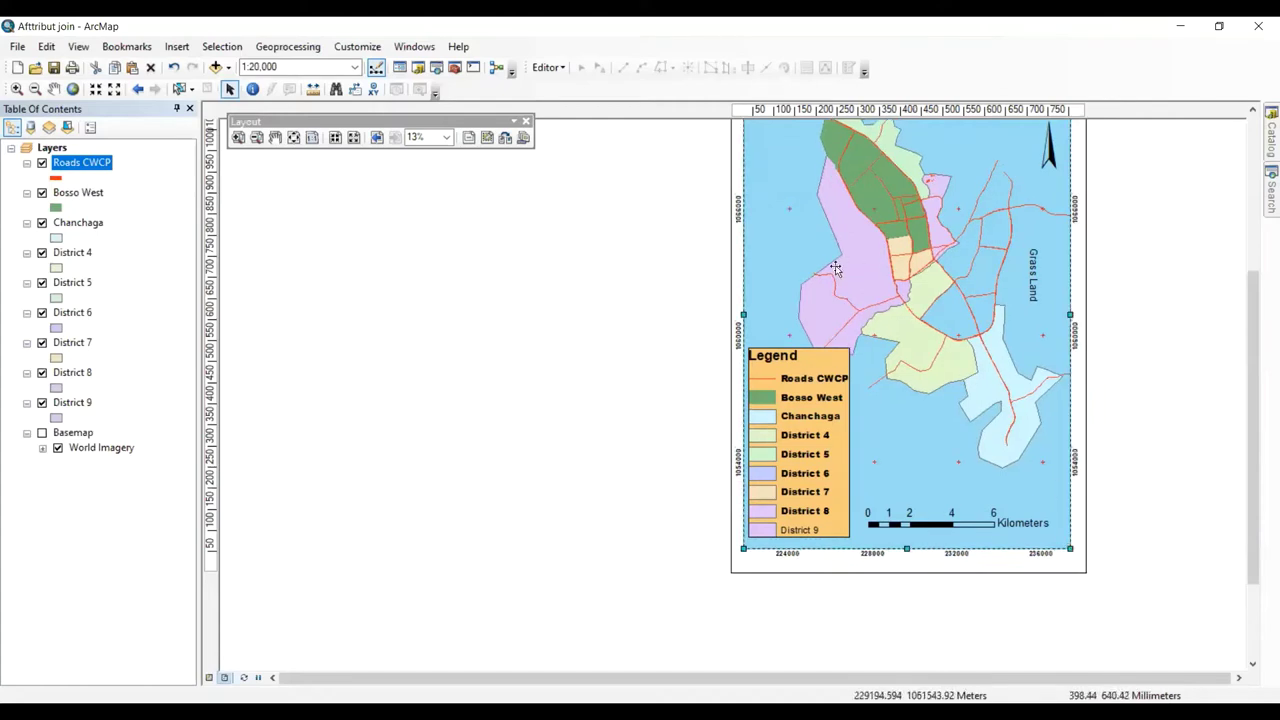
- Add a grey drop shadow to the map data frame and apply it
right_click(808, 245)
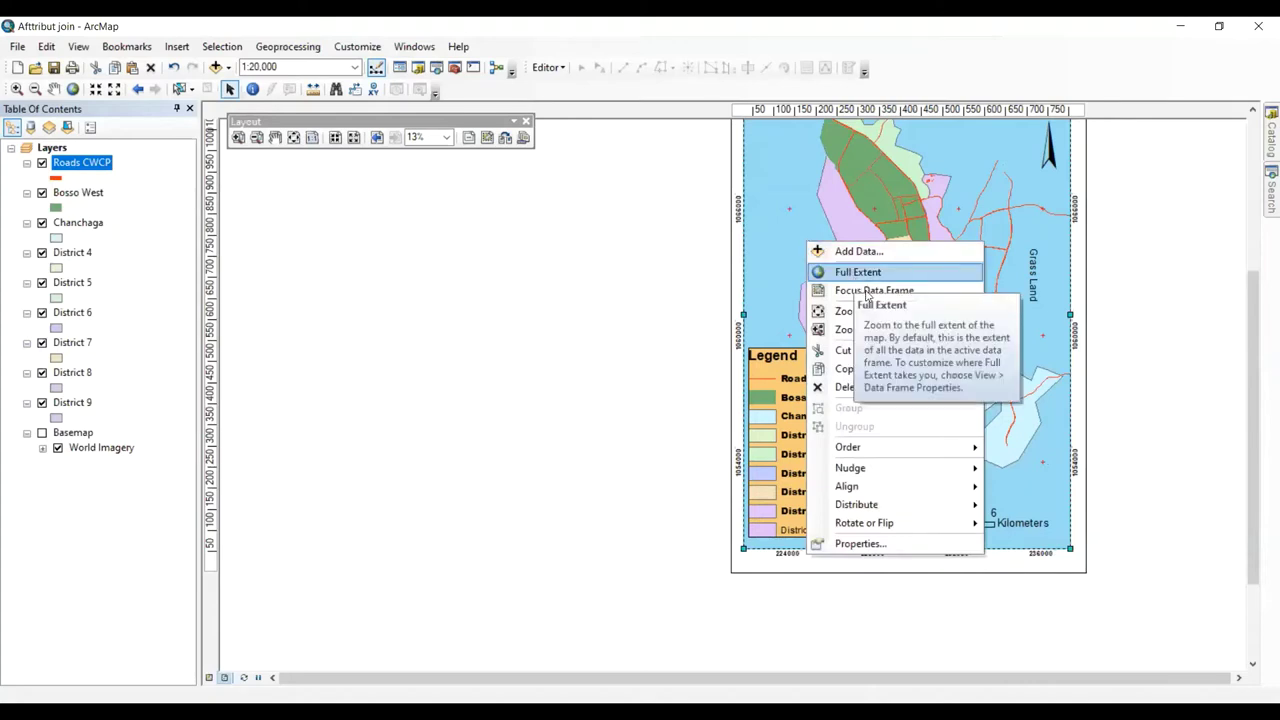
click(858, 543)
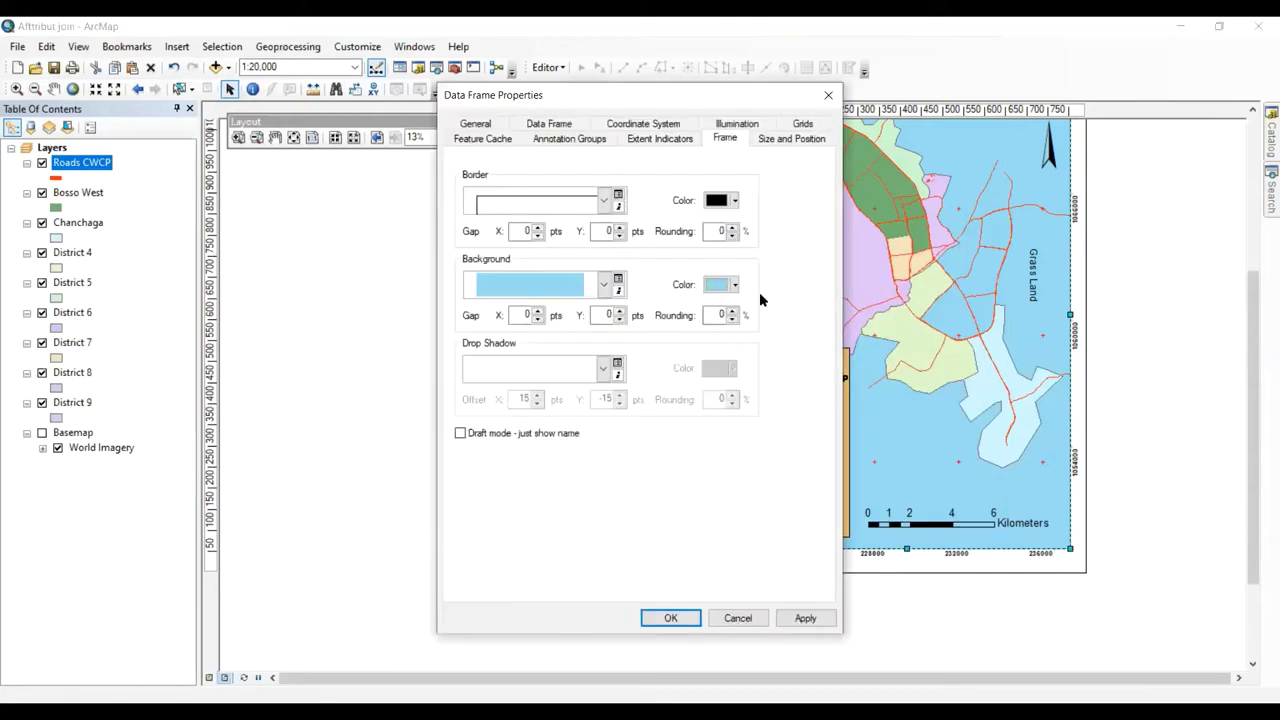
click(604, 370)
click(496, 415)
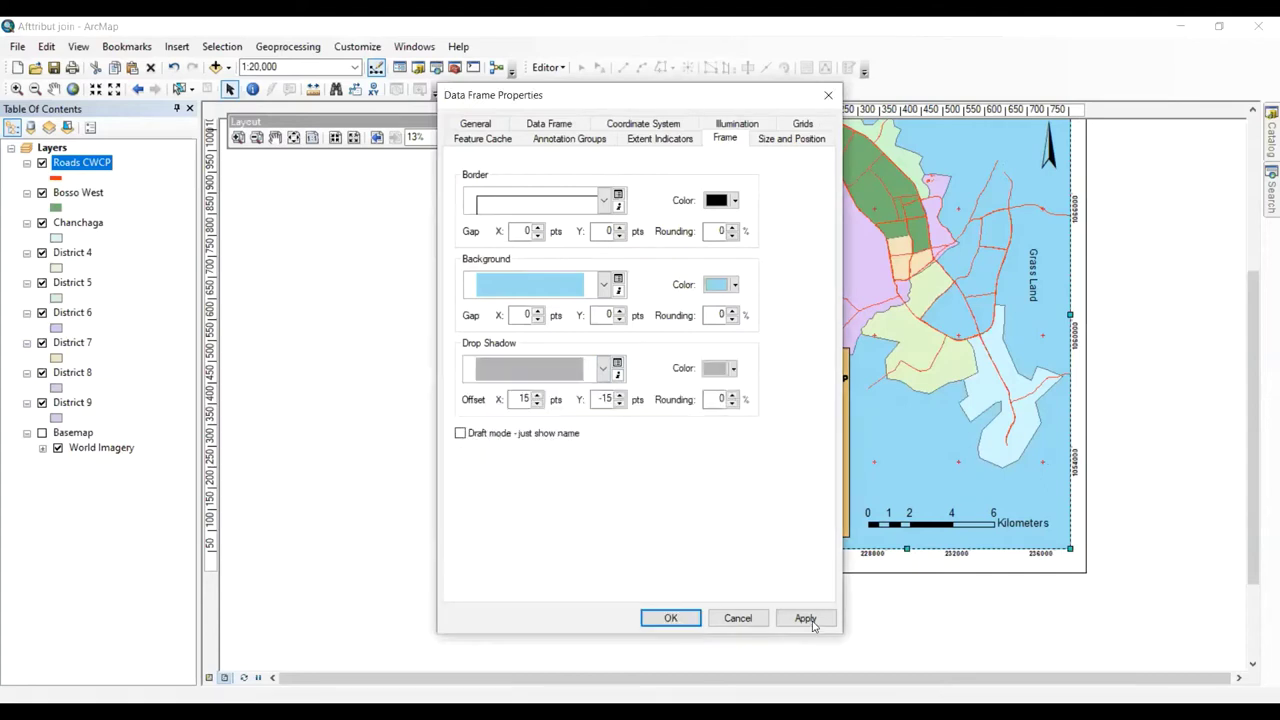
click(808, 618)
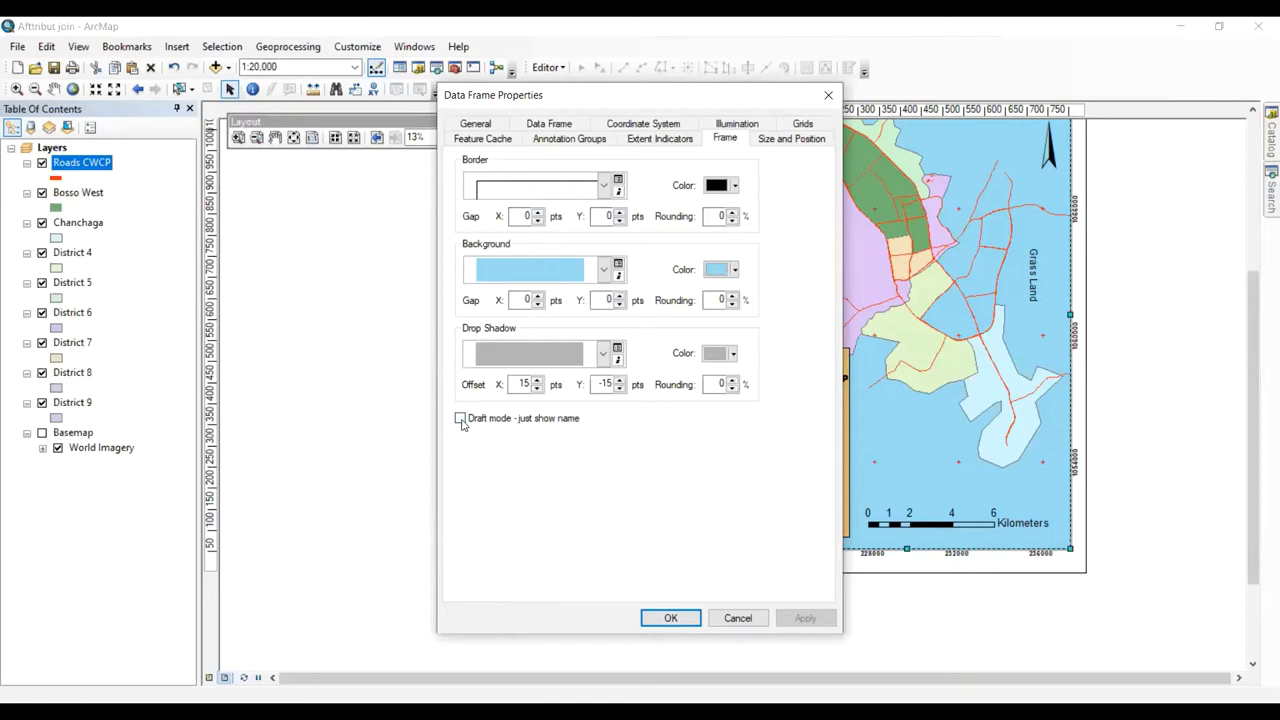
- Look through the data frame's extent indicator, annotation group, feature cache and general settings, returning to the frame settings
click(648, 142)
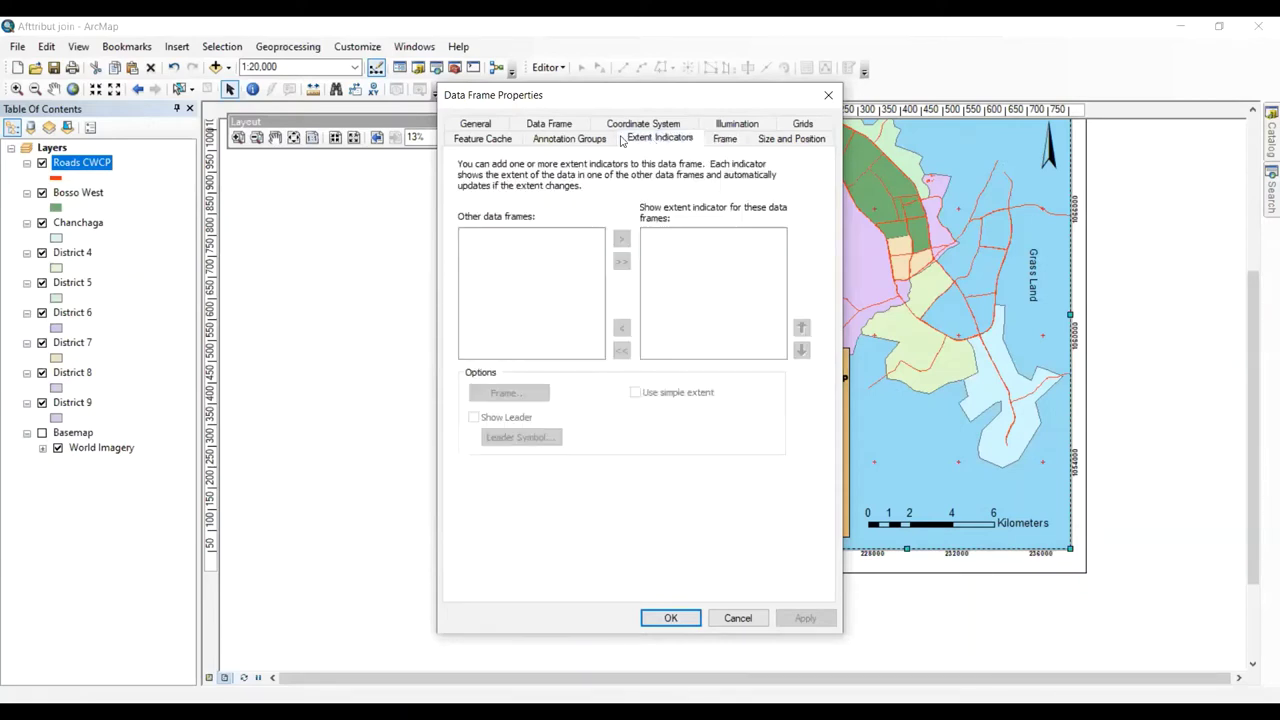
click(576, 144)
click(491, 141)
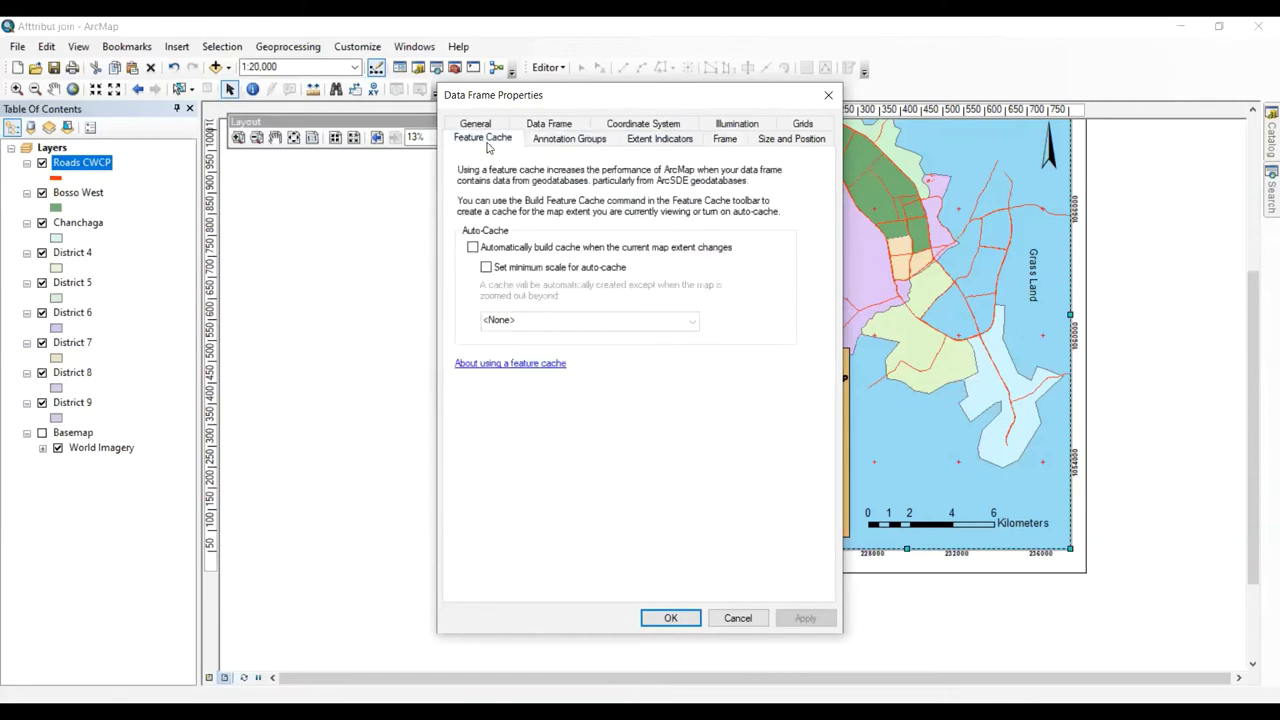
click(480, 125)
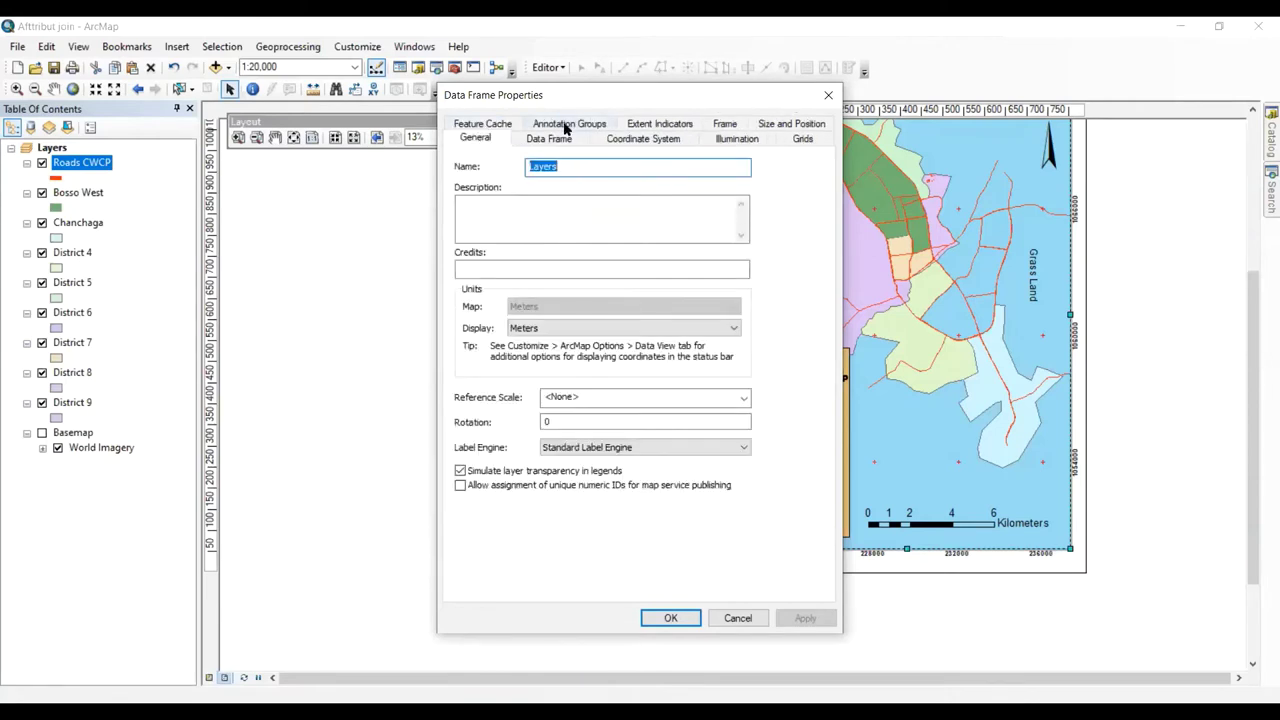
click(726, 124)
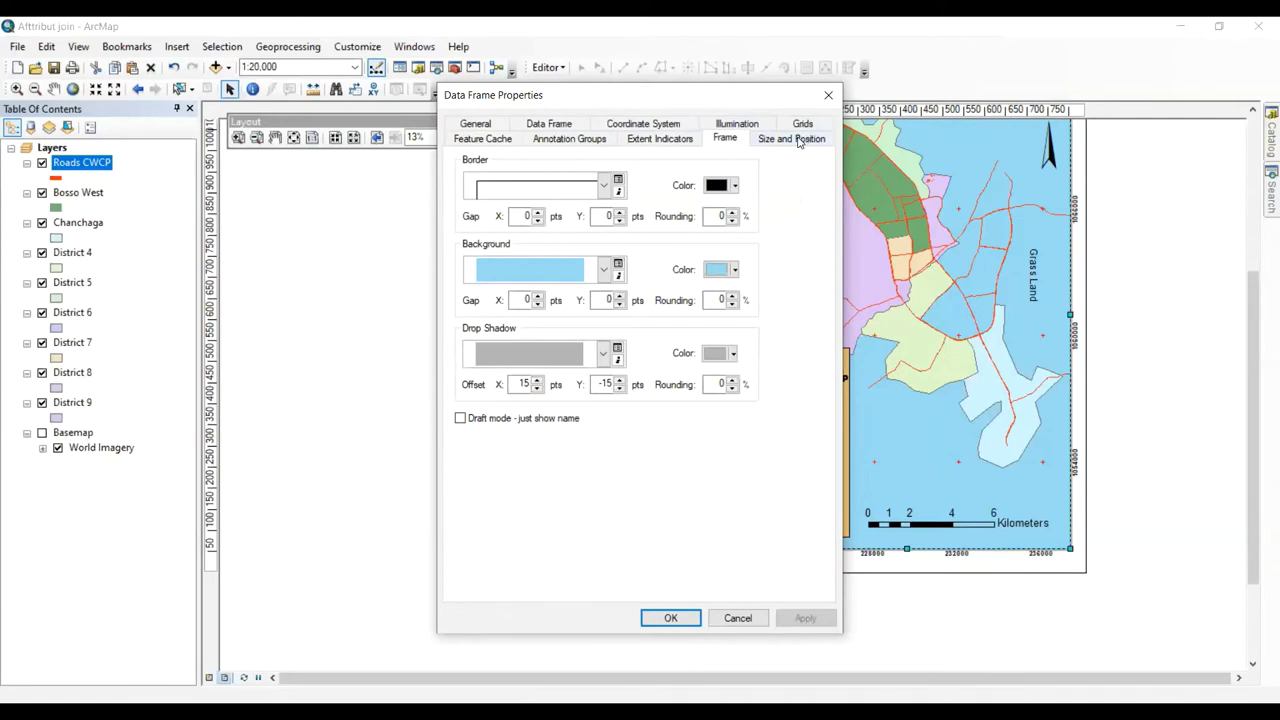
- Review the data frame's size and position, its measured grid and the available reference grid styles, then close the properties
click(797, 140)
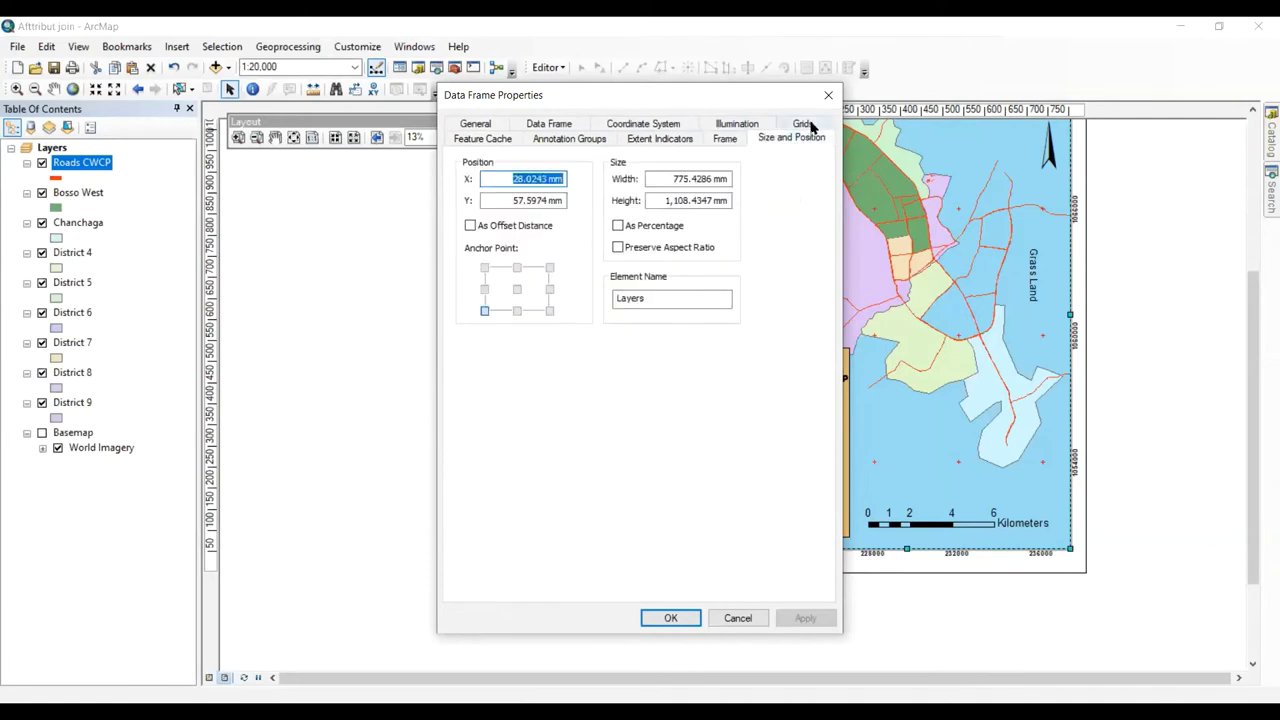
click(805, 124)
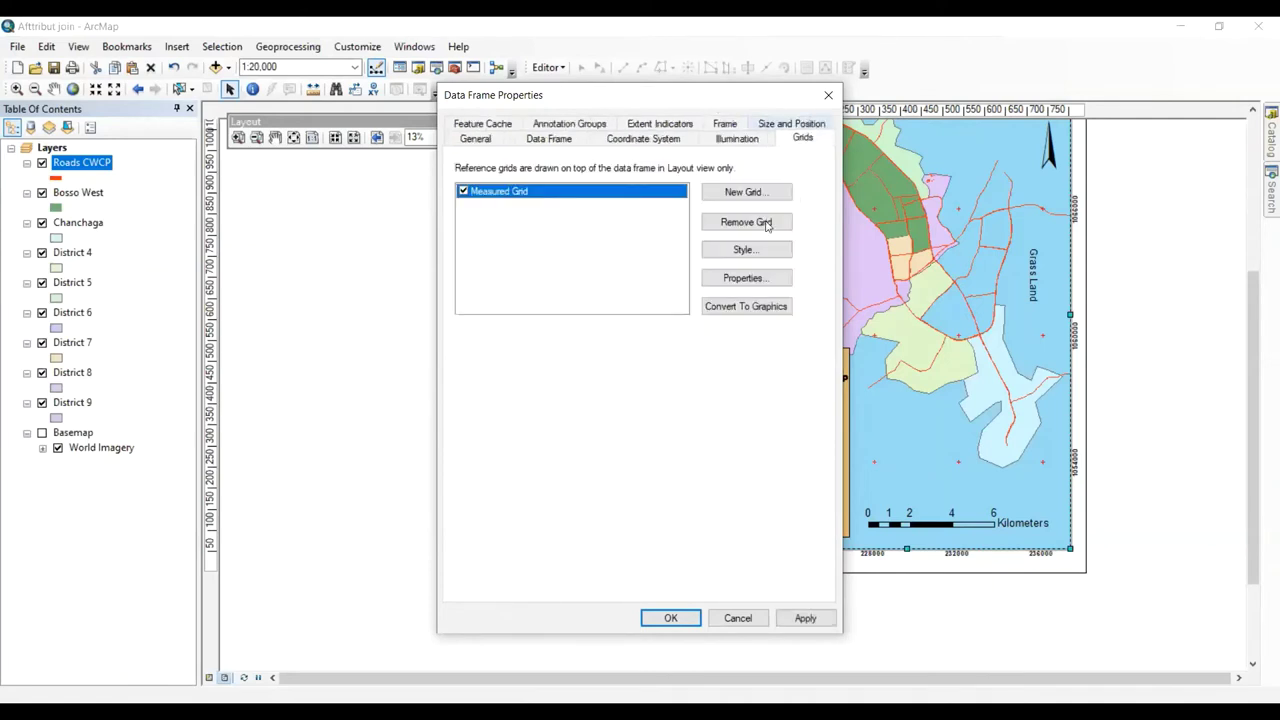
click(754, 255)
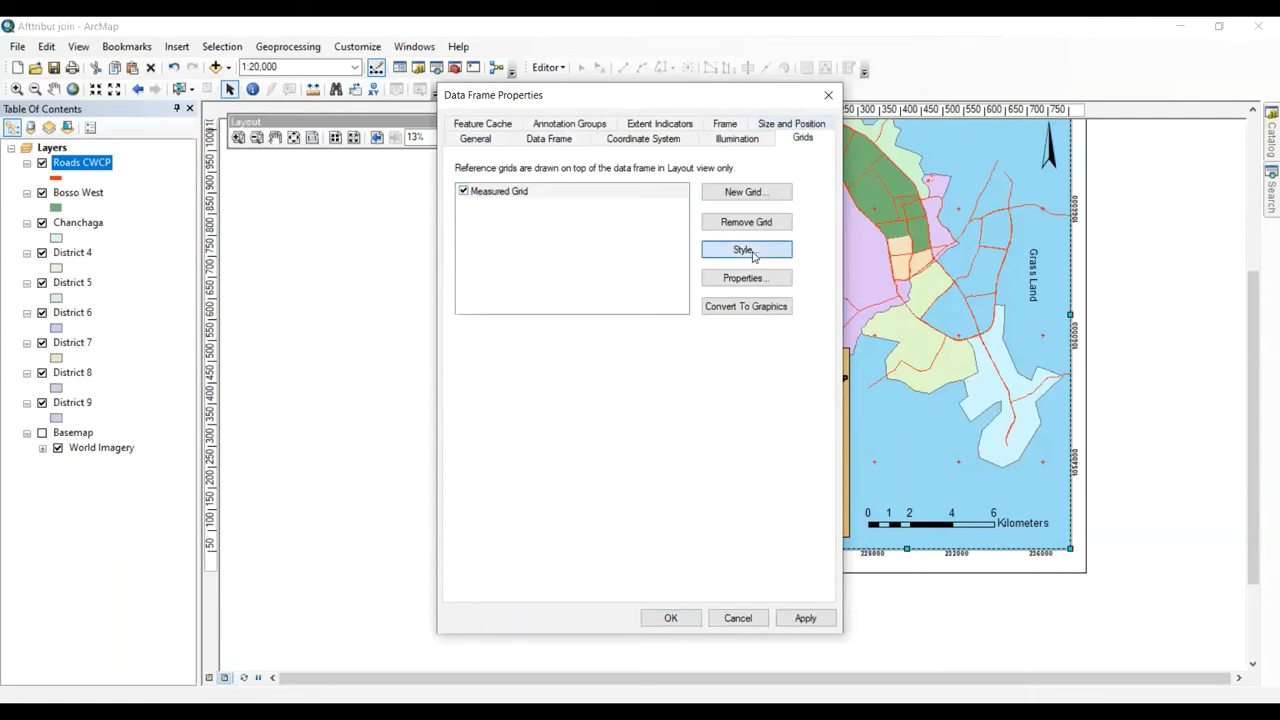
drag(705, 198, 695, 471)
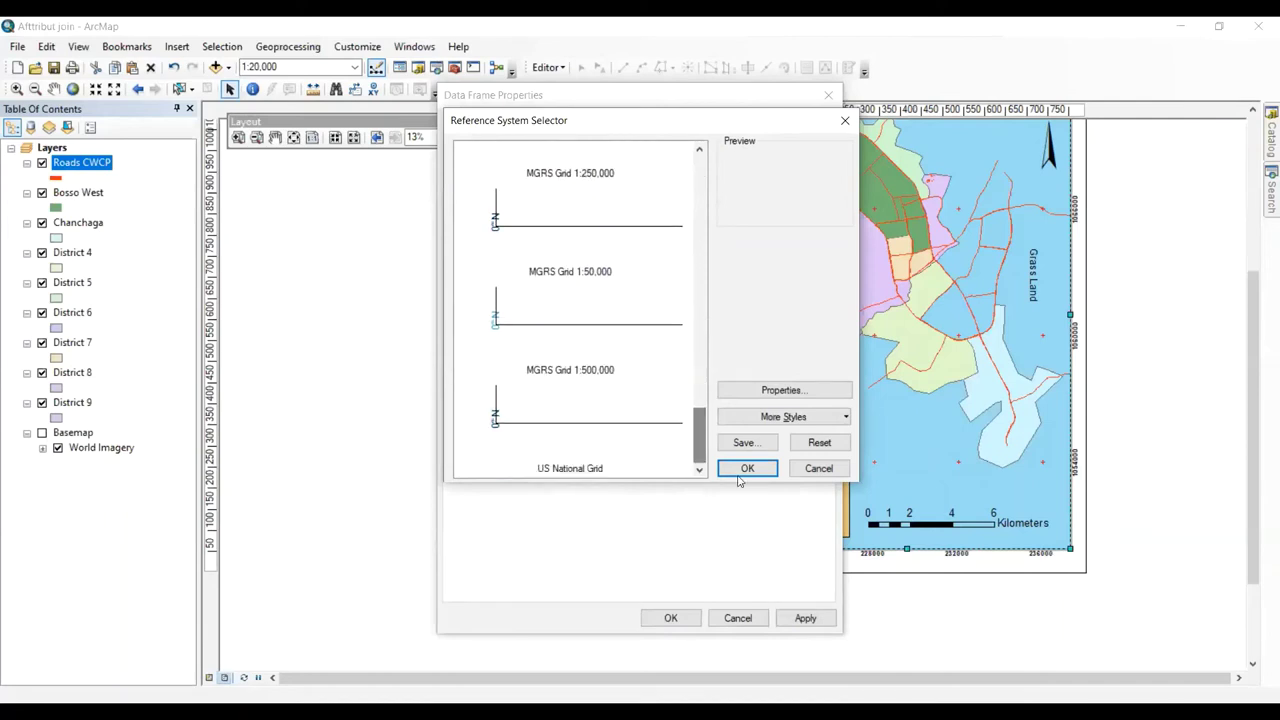
key(Return)
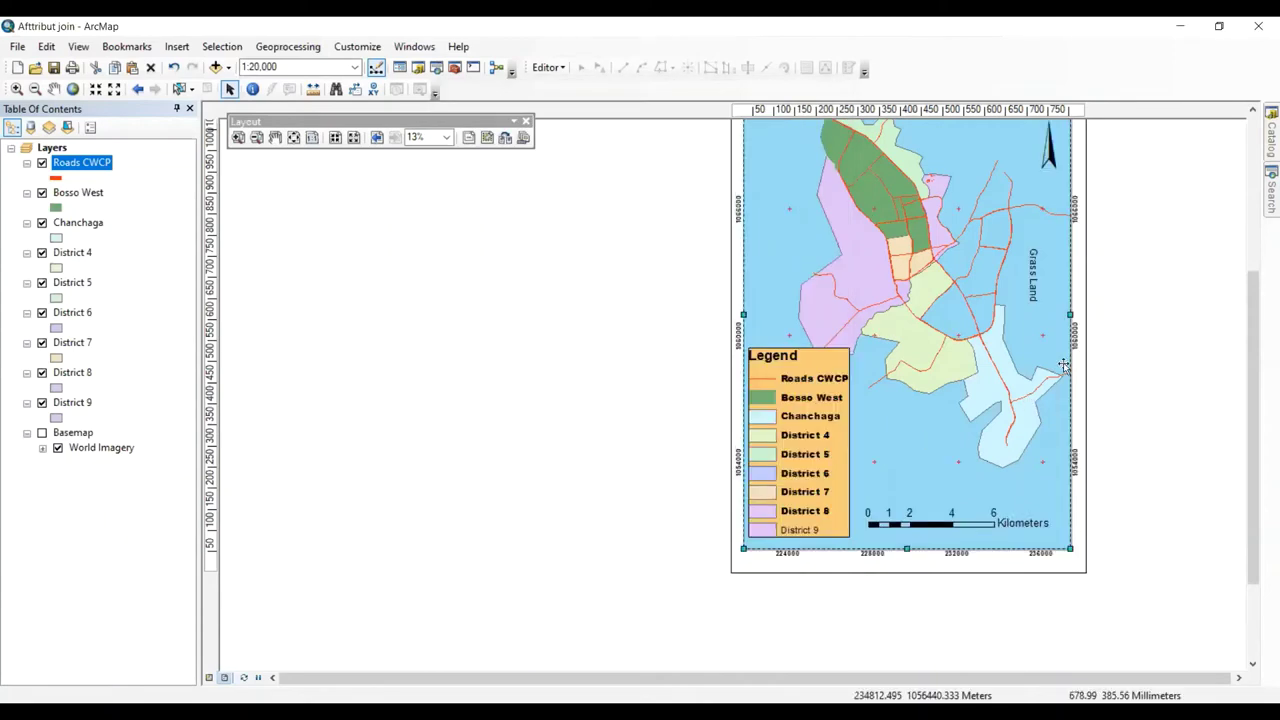
drag(1251, 290, 1245, 246)
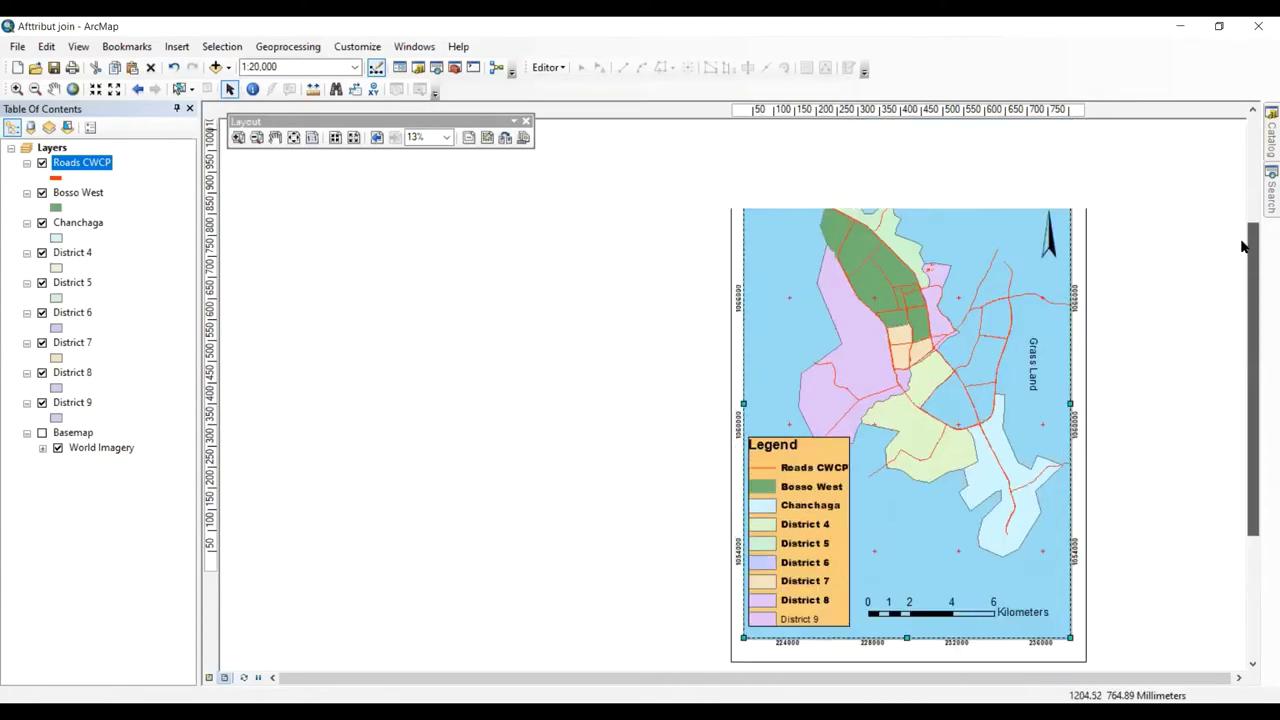
click(815, 488)
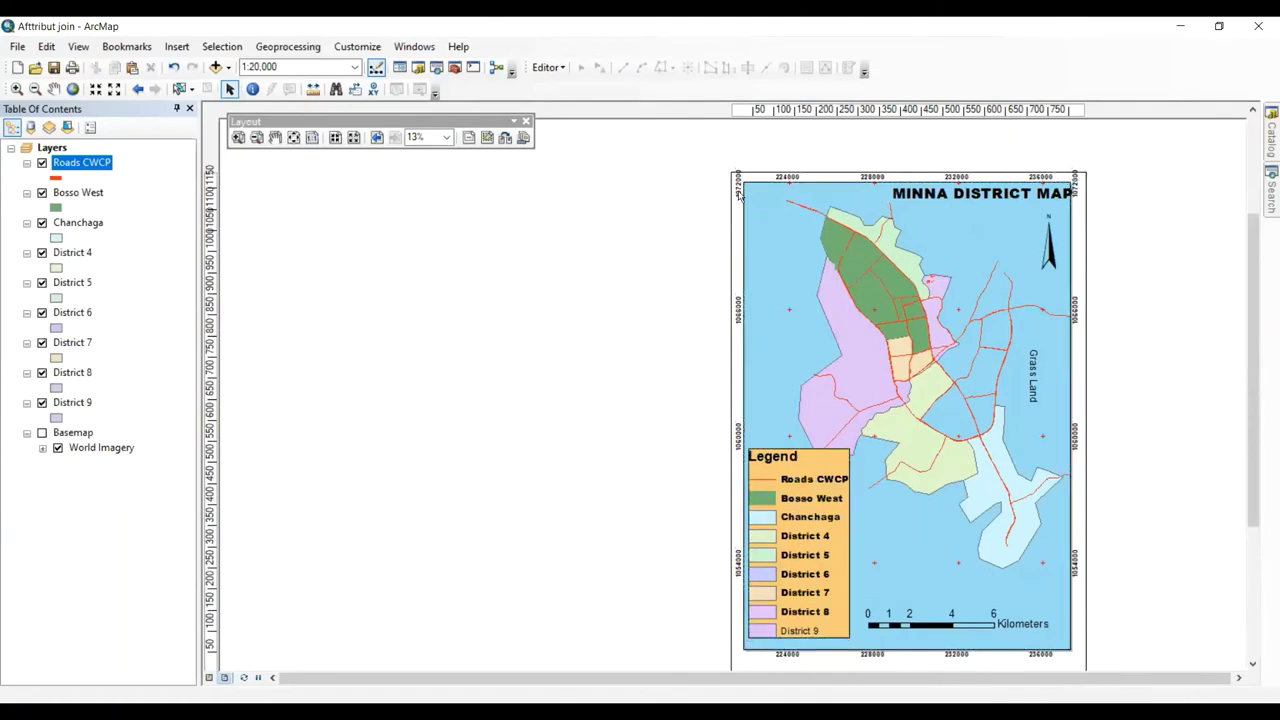
click(742, 287)
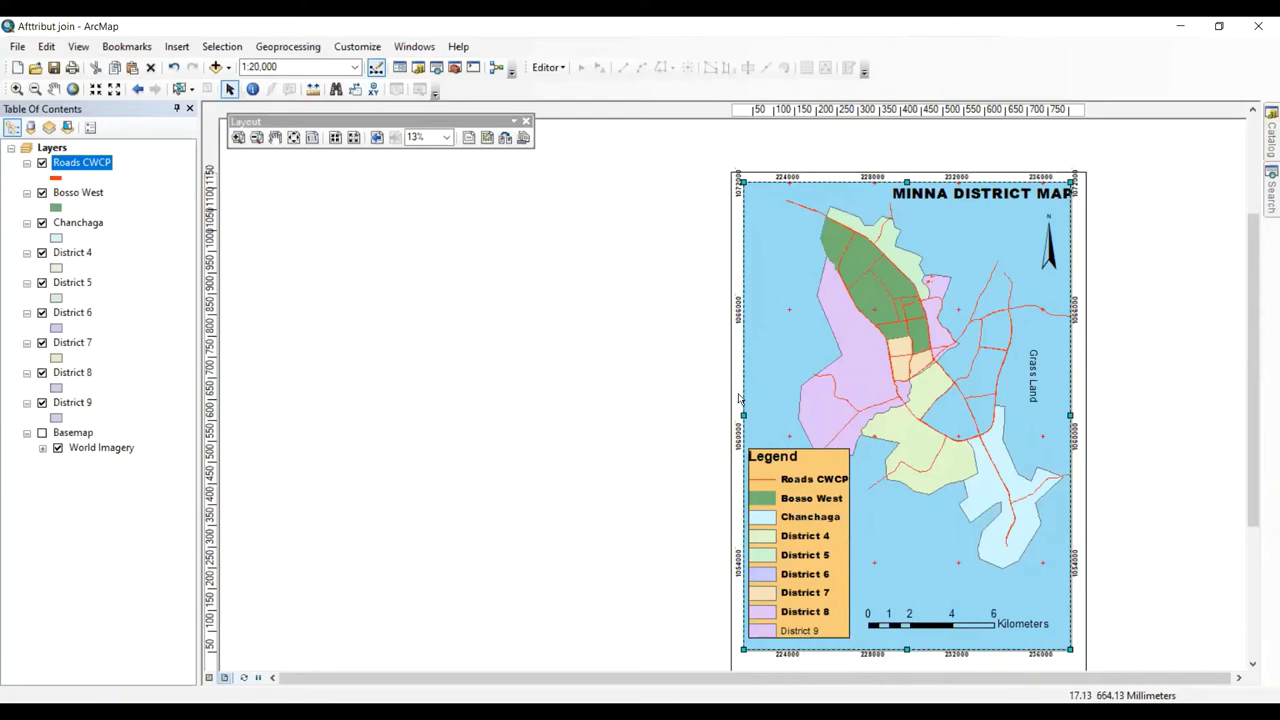
click(1128, 340)
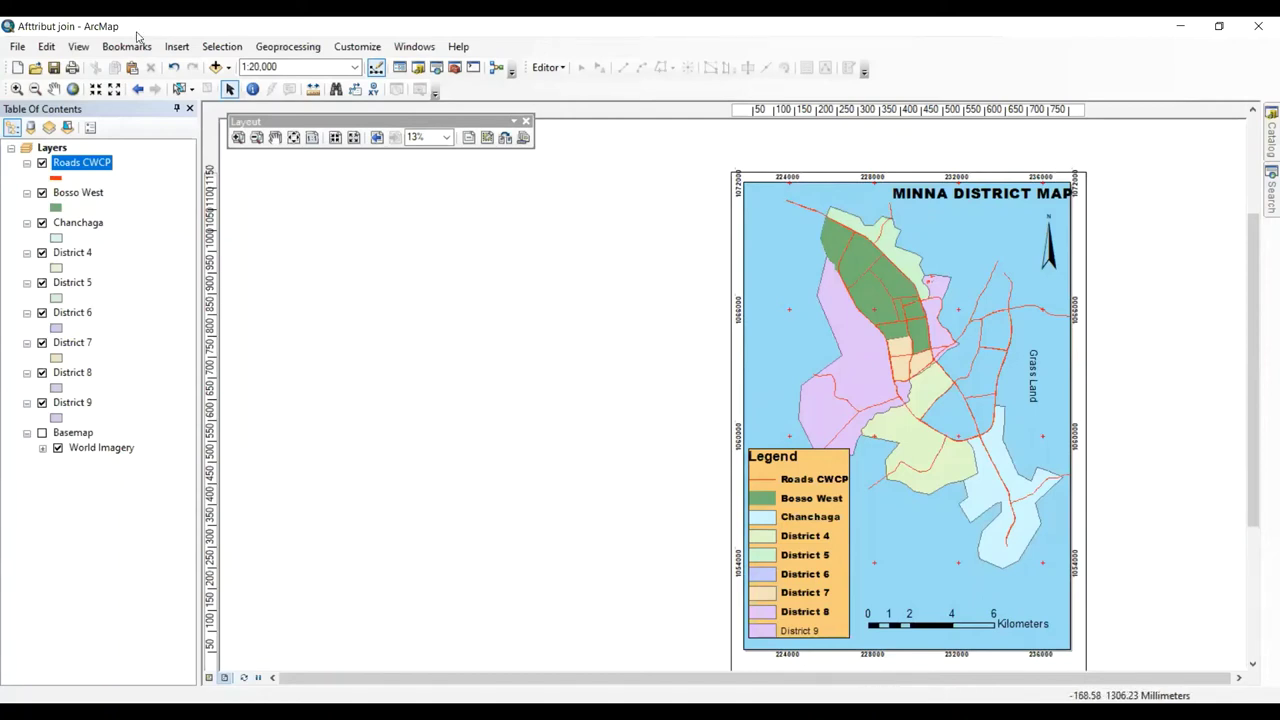
click(176, 49)
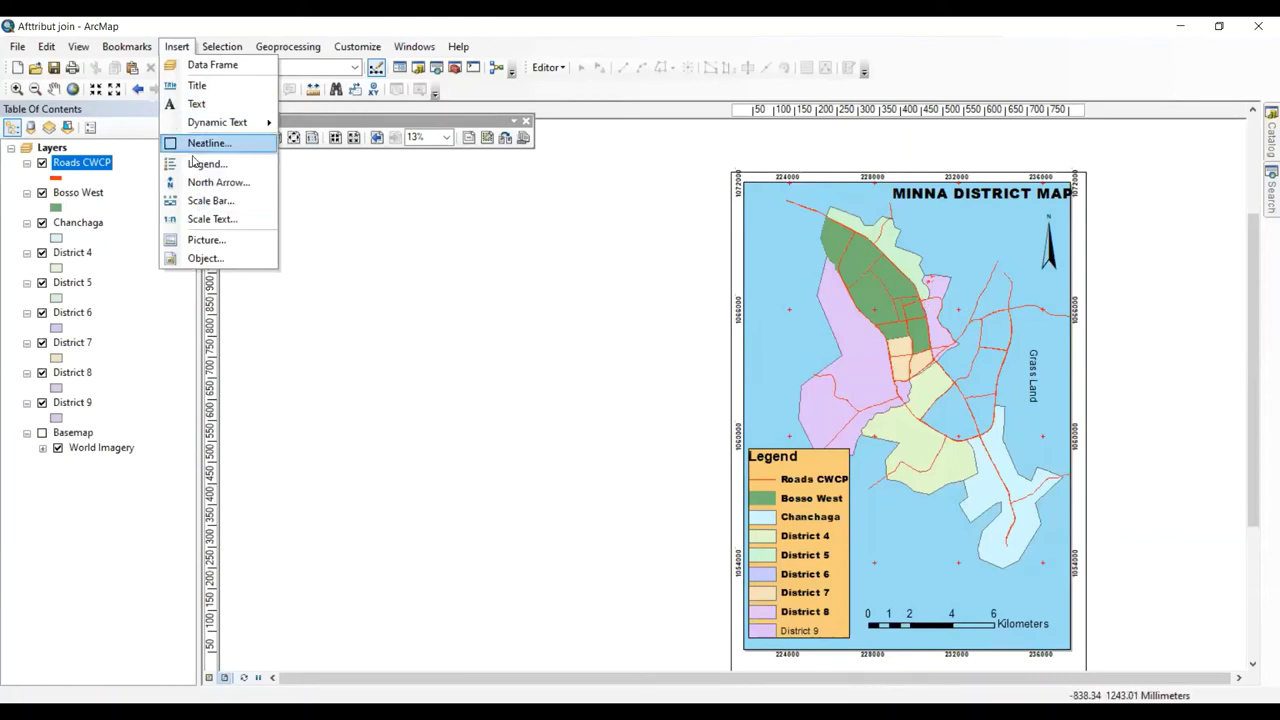
- Give the map data frame a black double-line border and apply it to the layout
click(743, 260)
right_click(743, 260)
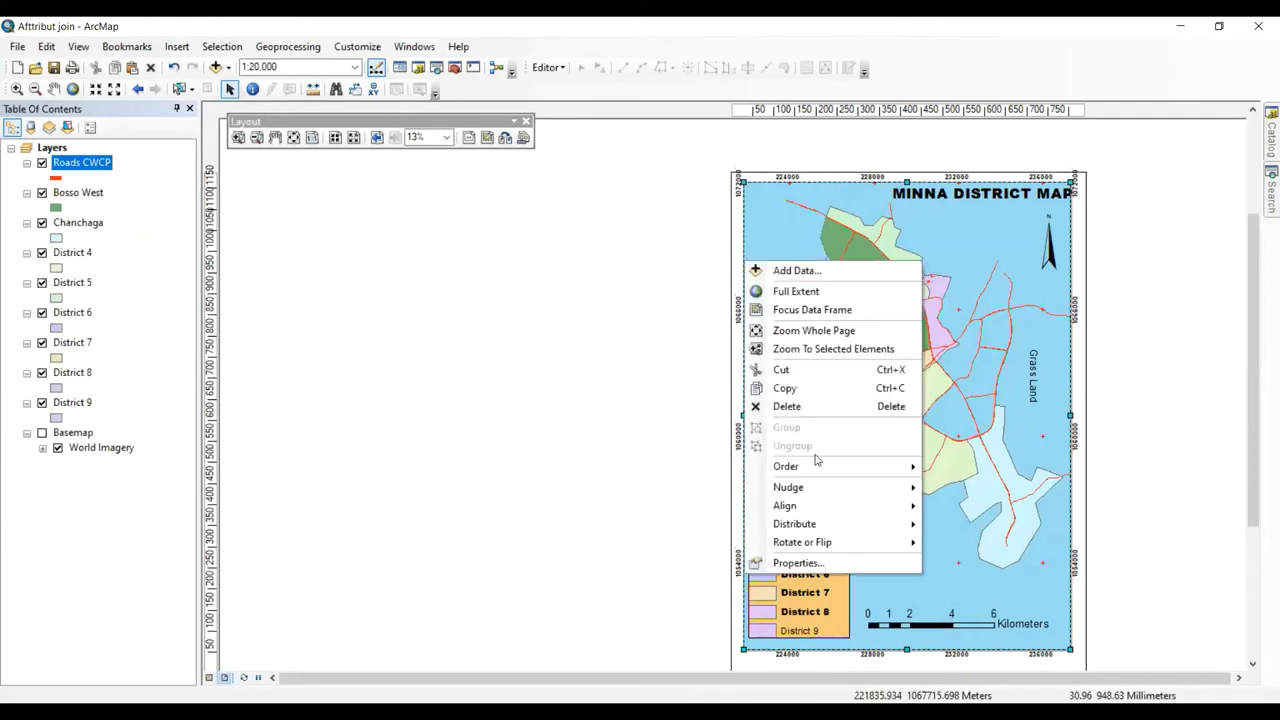
click(810, 563)
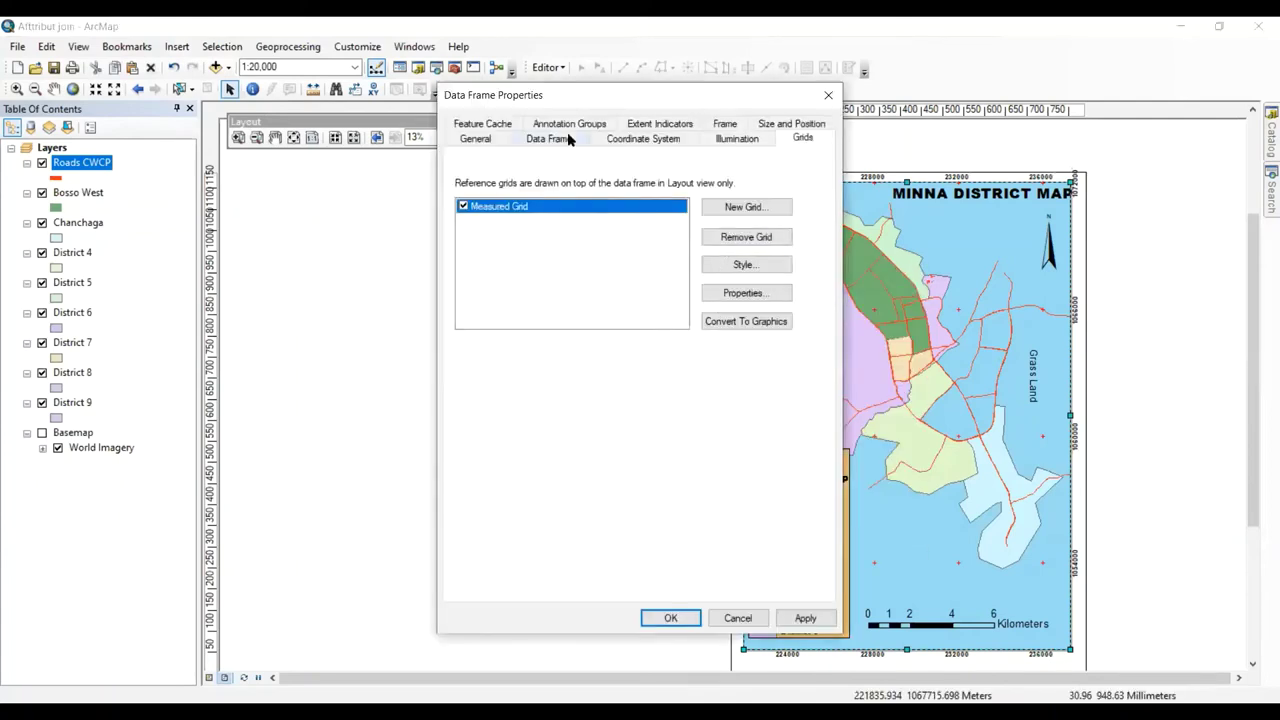
click(566, 140)
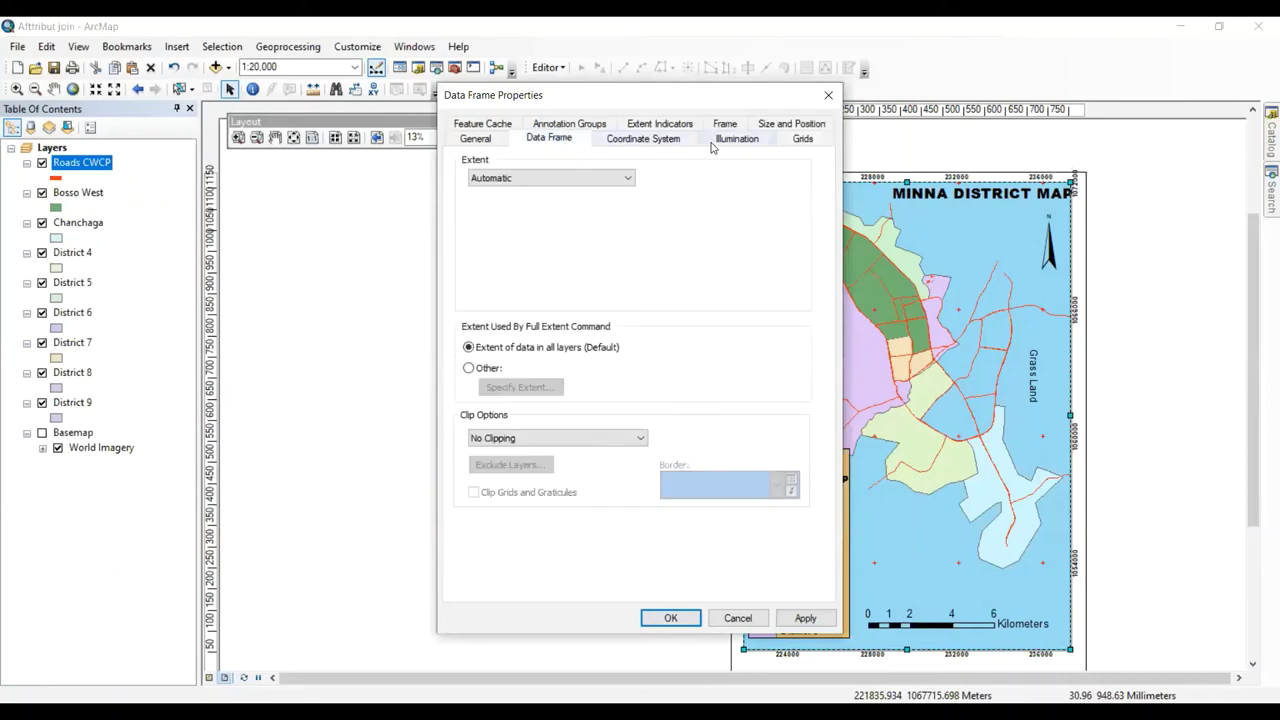
click(735, 124)
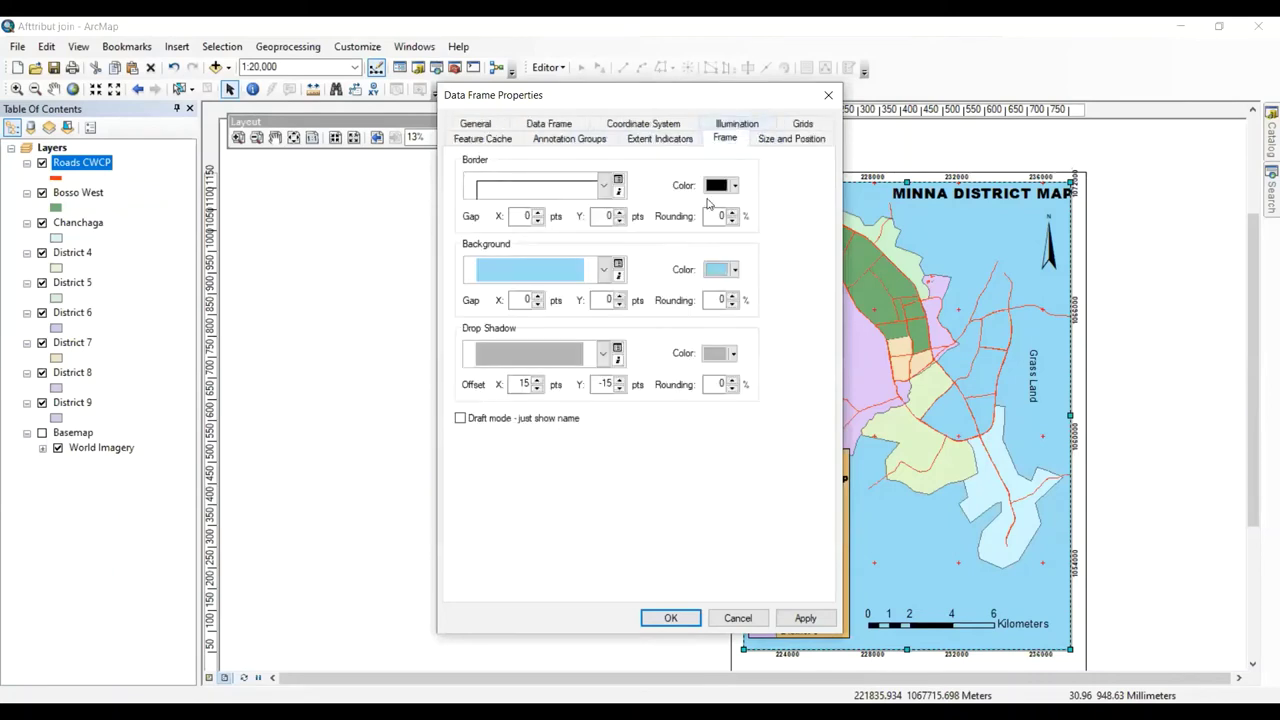
click(607, 189)
click(524, 300)
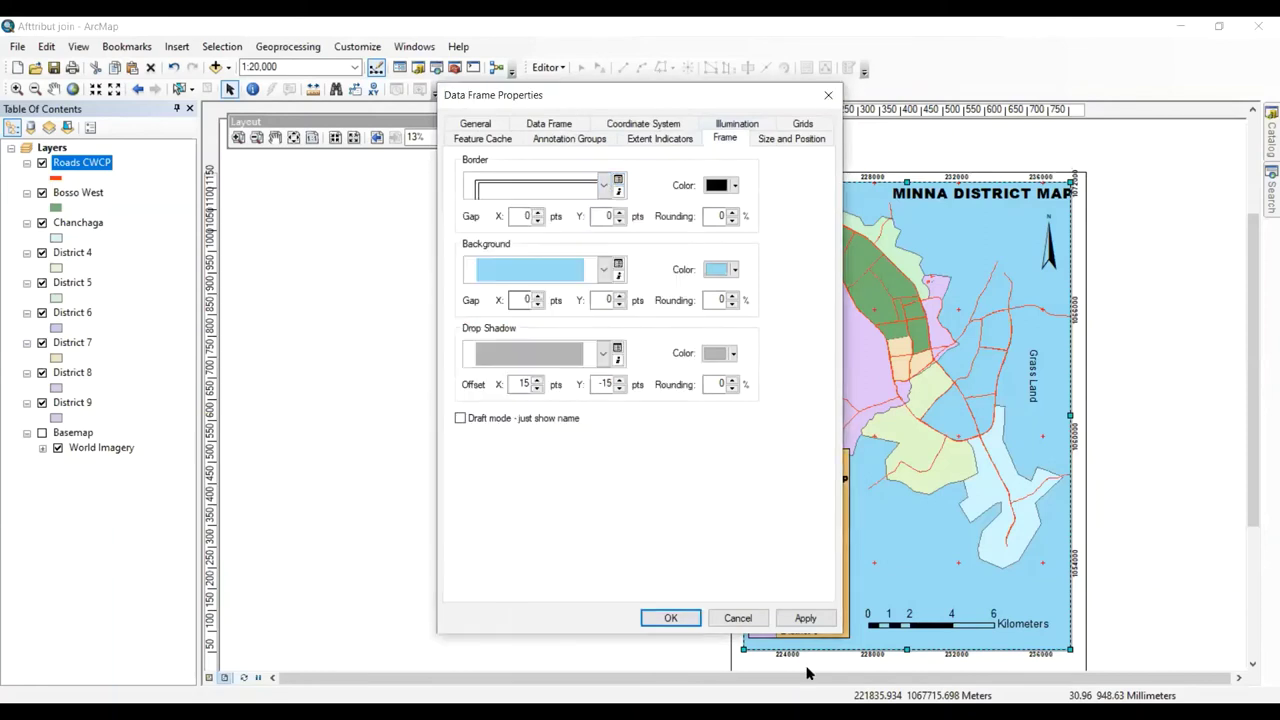
click(806, 618)
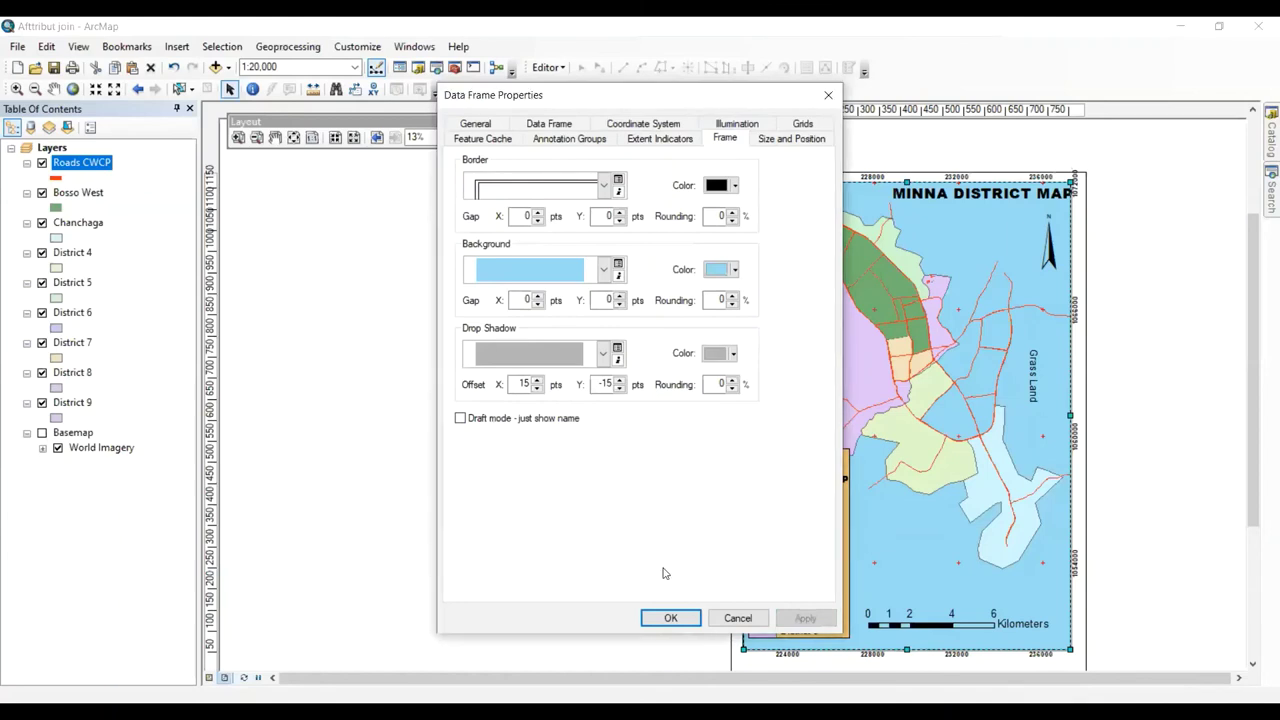
key(Return)
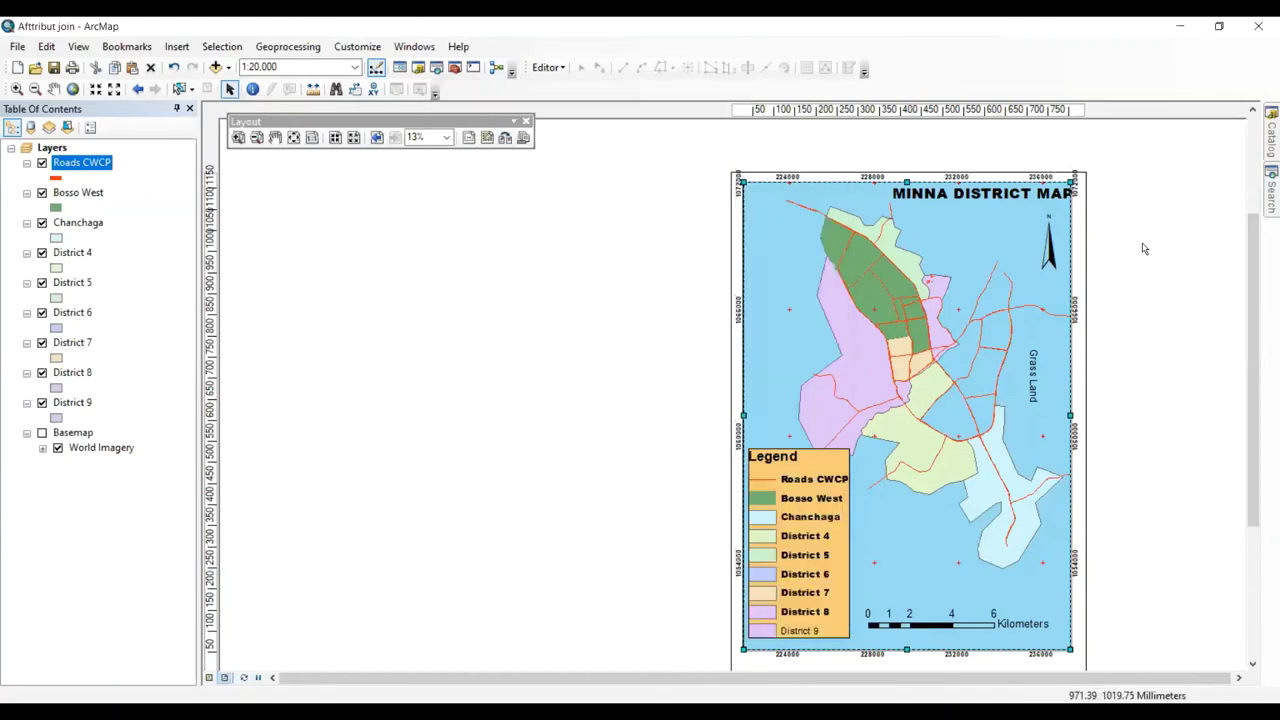